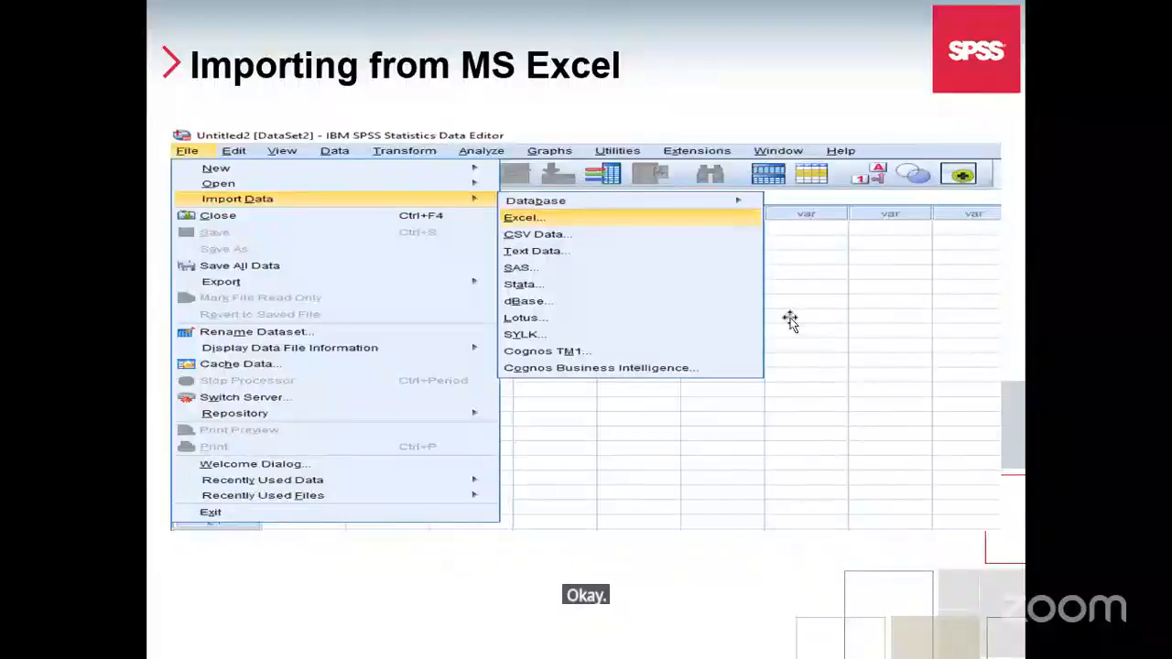
End the slide show, switch to the Environmental Awareness and Practices Questionnaire form in the browser and open its collected responses
{"action": "key", "text": "Escape"}
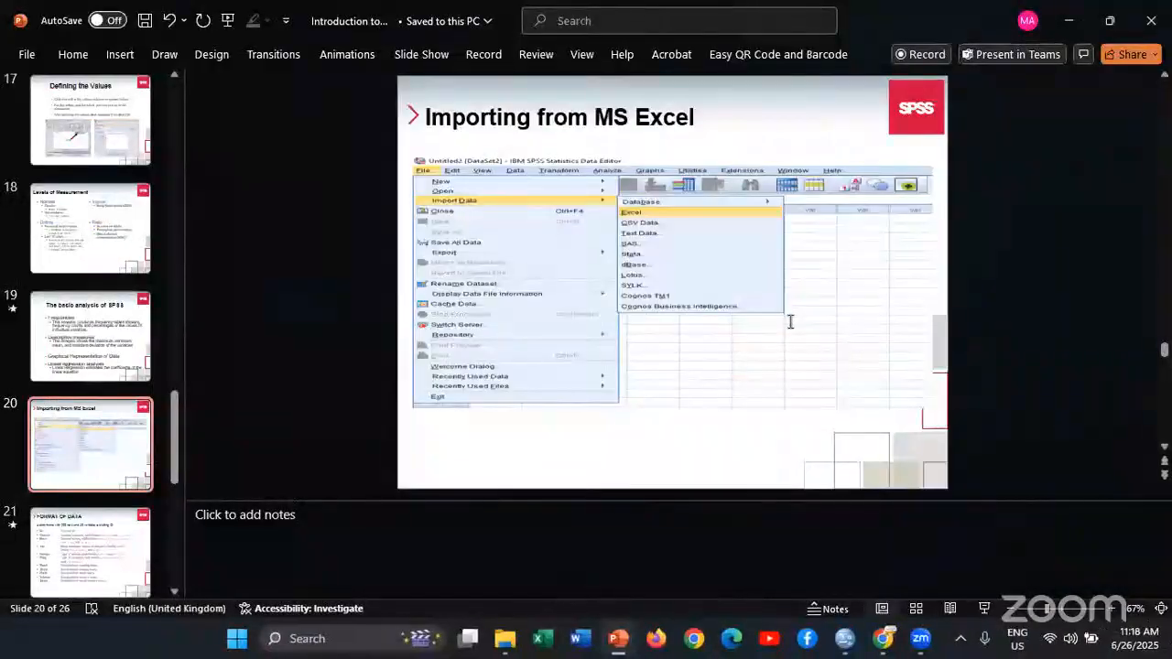
{"action": "key", "text": "alt+Tab"}
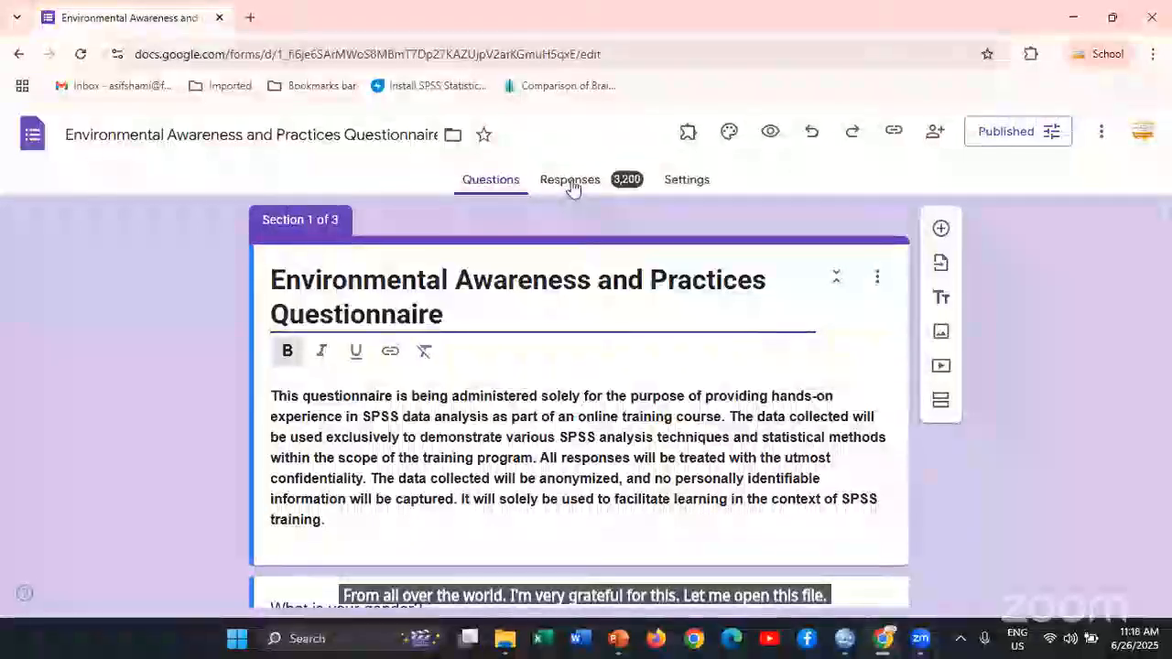
{"action": "left_click", "coordinate": [570, 181]}
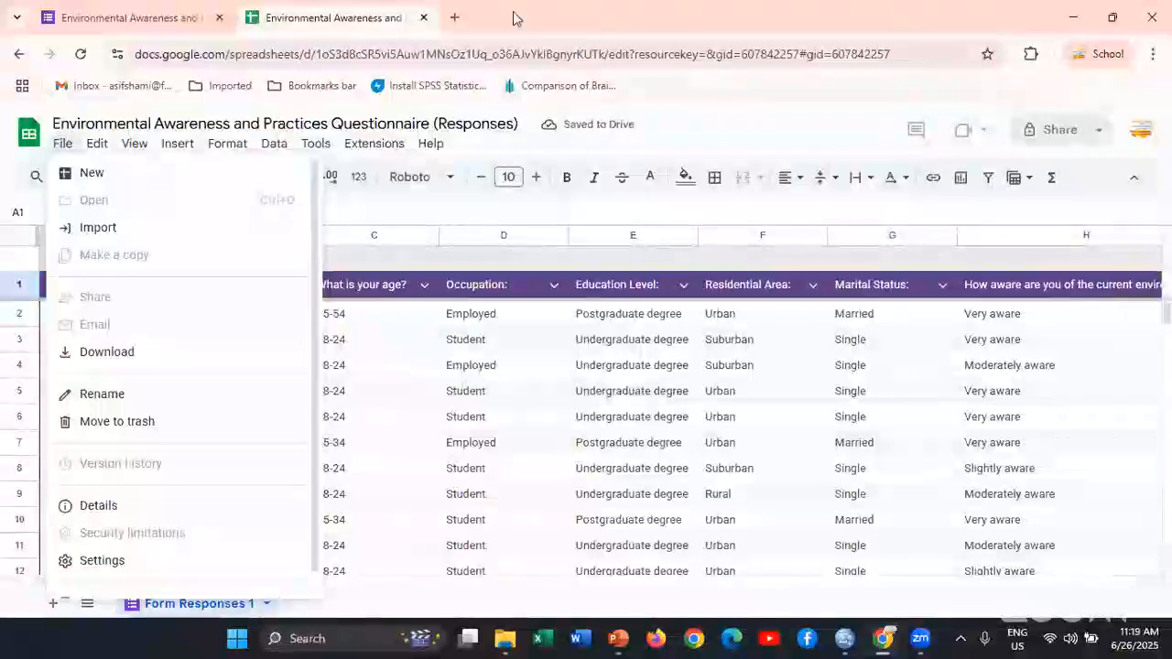
Download the questionnaire responses spreadsheet as a Microsoft Excel (.xlsx) file
{"action": "left_click", "coordinate": [58, 152]}
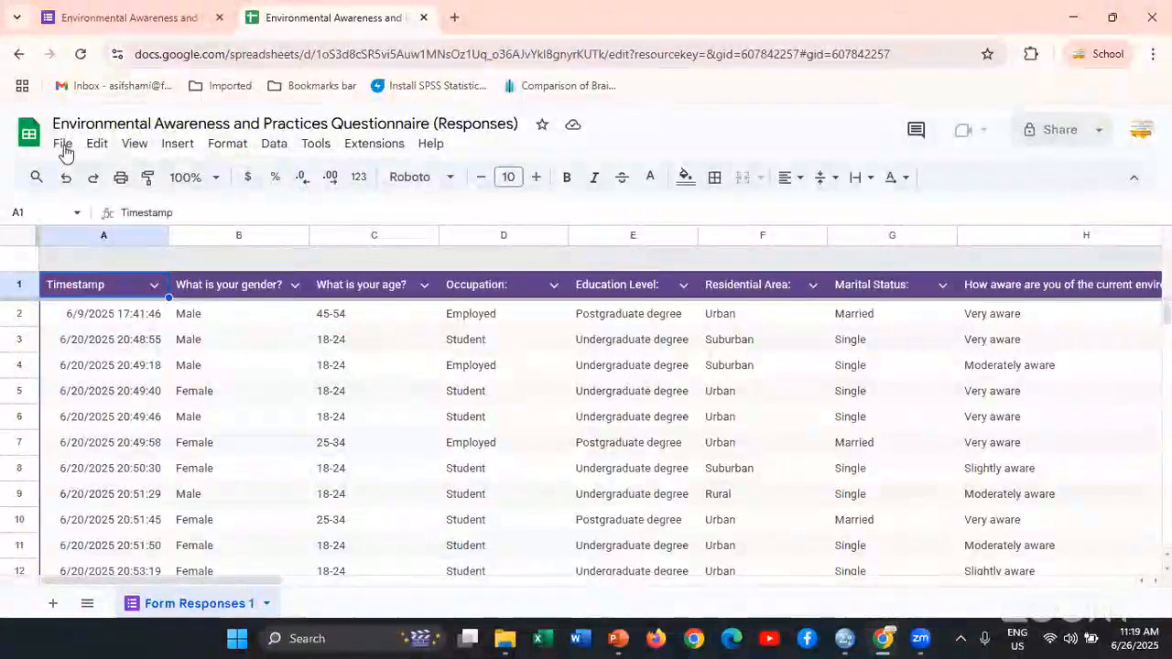
{"action": "left_click", "coordinate": [64, 146]}
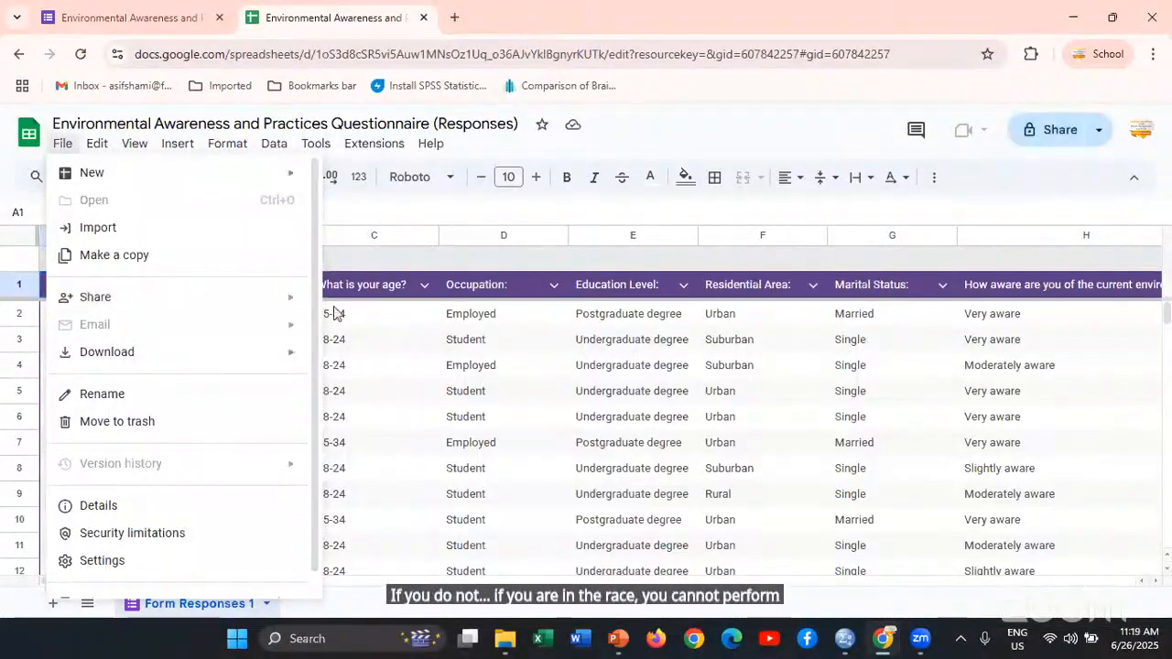
{"action": "key", "text": "Escape"}
{"action": "left_click", "coordinate": [287, 350]}
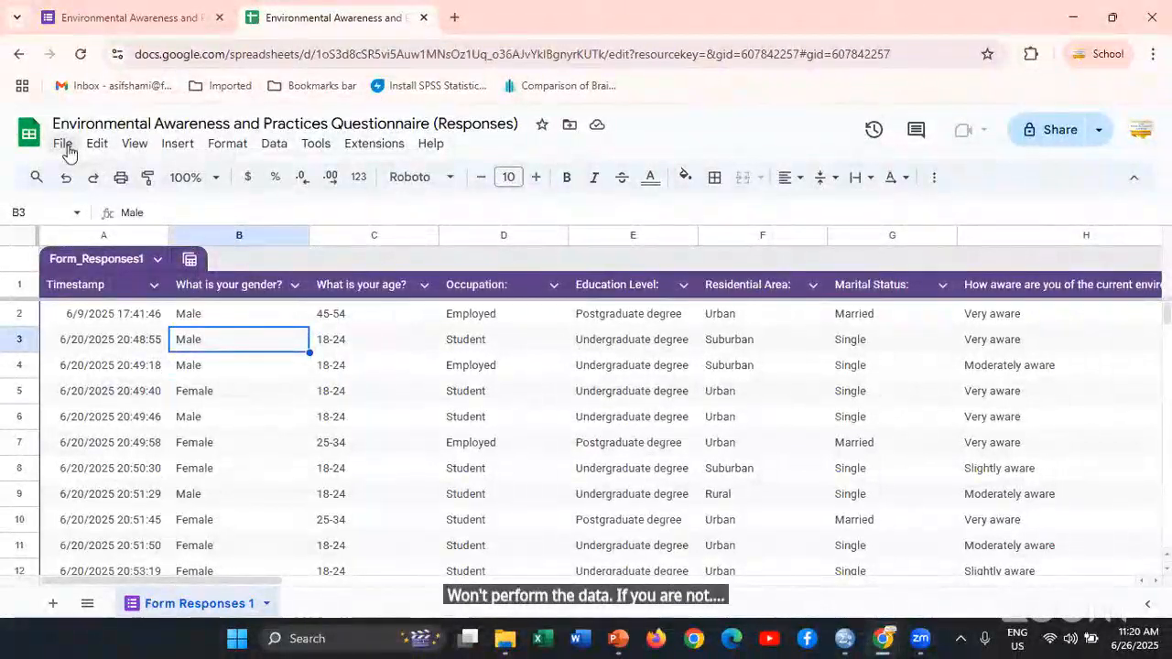
{"action": "left_click", "coordinate": [62, 145]}
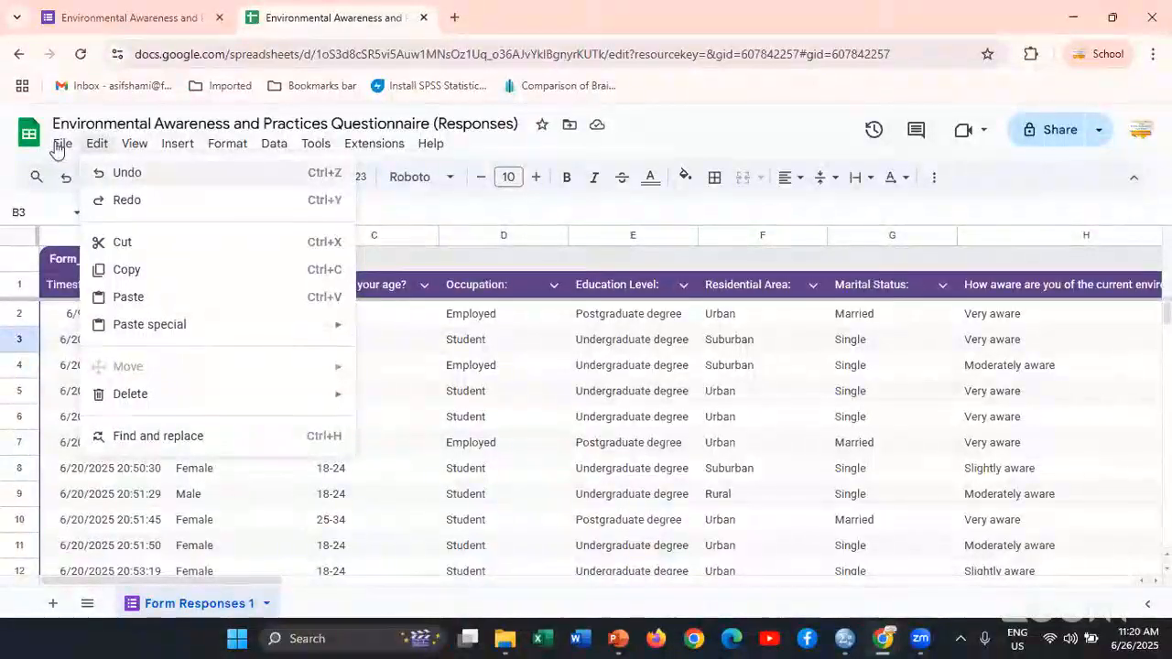
{"action": "key", "text": "Escape"}
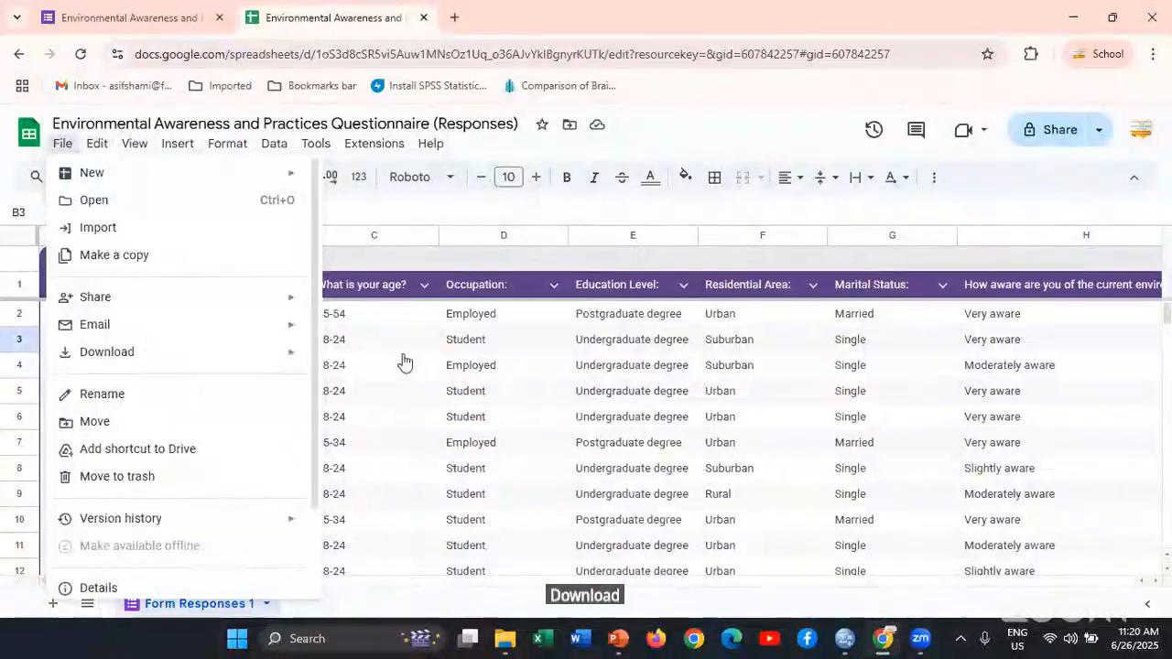
{"action": "mouse_move", "coordinate": [179, 356]}
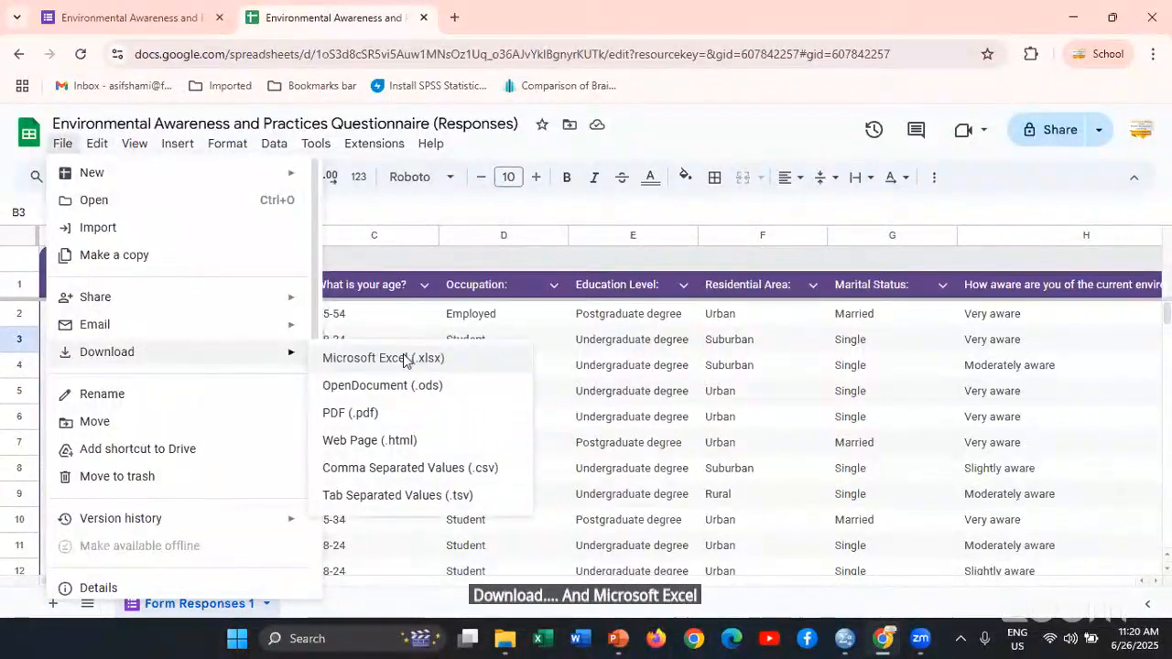
{"action": "left_click", "coordinate": [404, 359]}
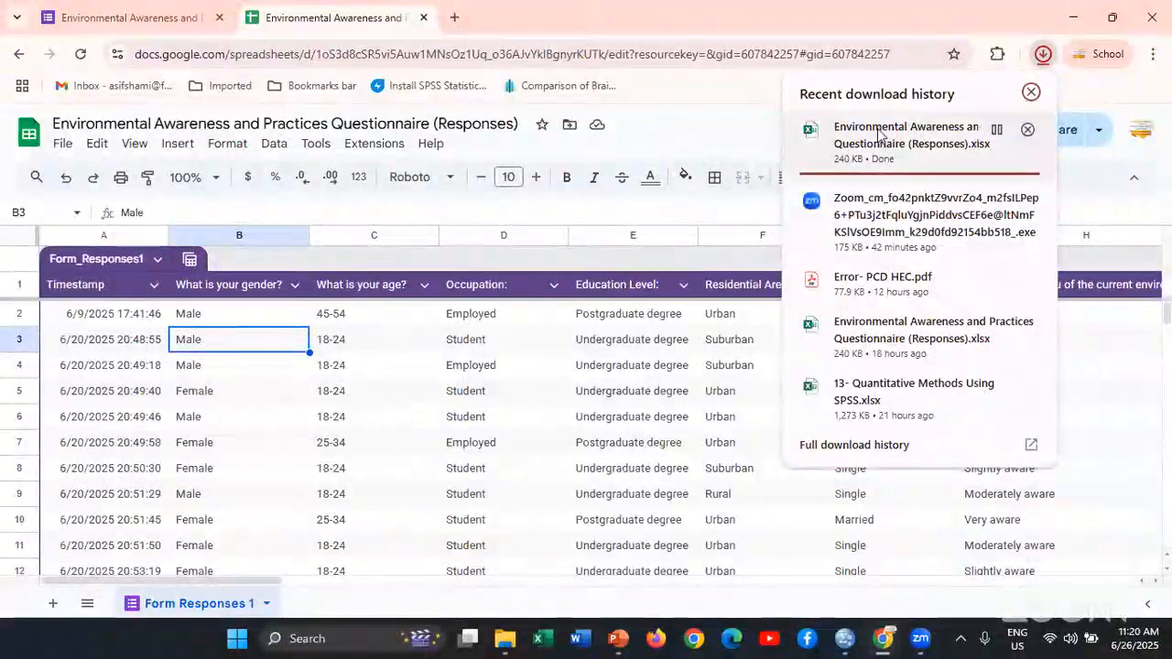
Clear away the browser and presentation windows and locate the downloaded questionnaire responses workbook in the Downloads folder
{"action": "left_click", "coordinate": [880, 135]}
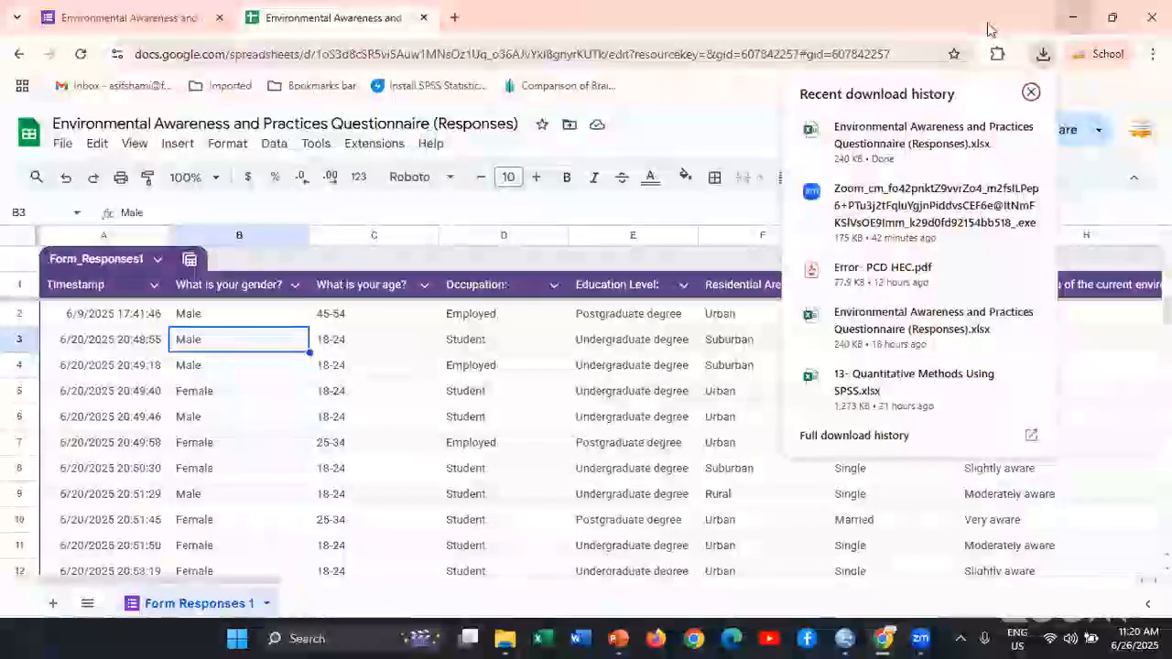
{"action": "left_click", "coordinate": [1081, 18]}
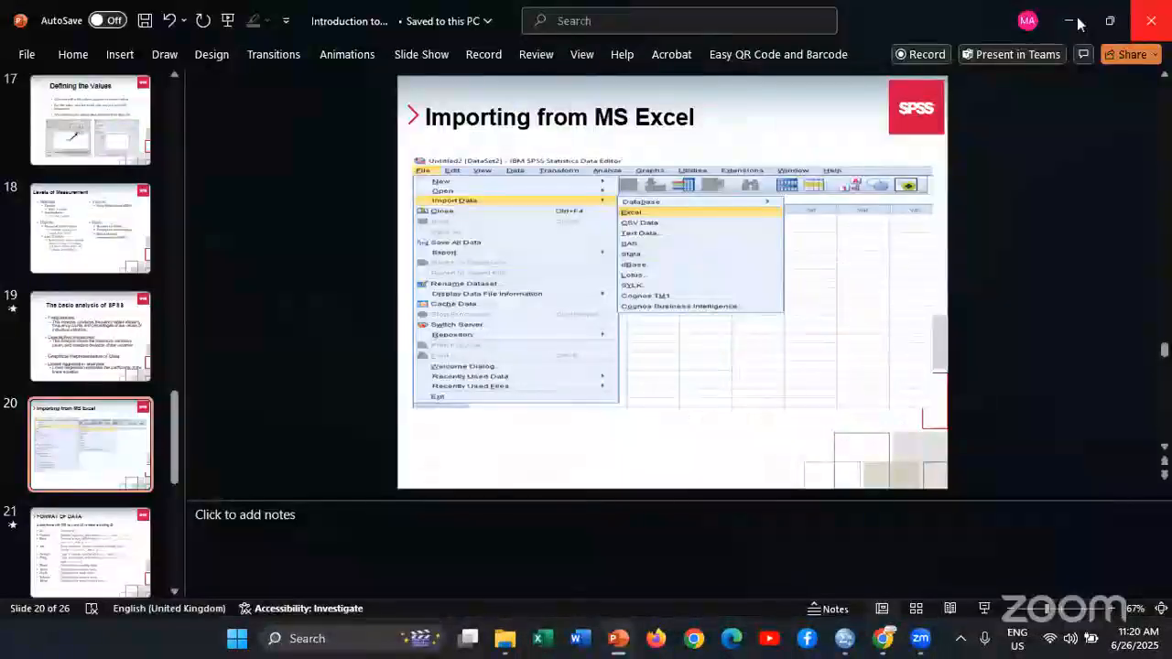
{"action": "left_click", "coordinate": [1071, 20]}
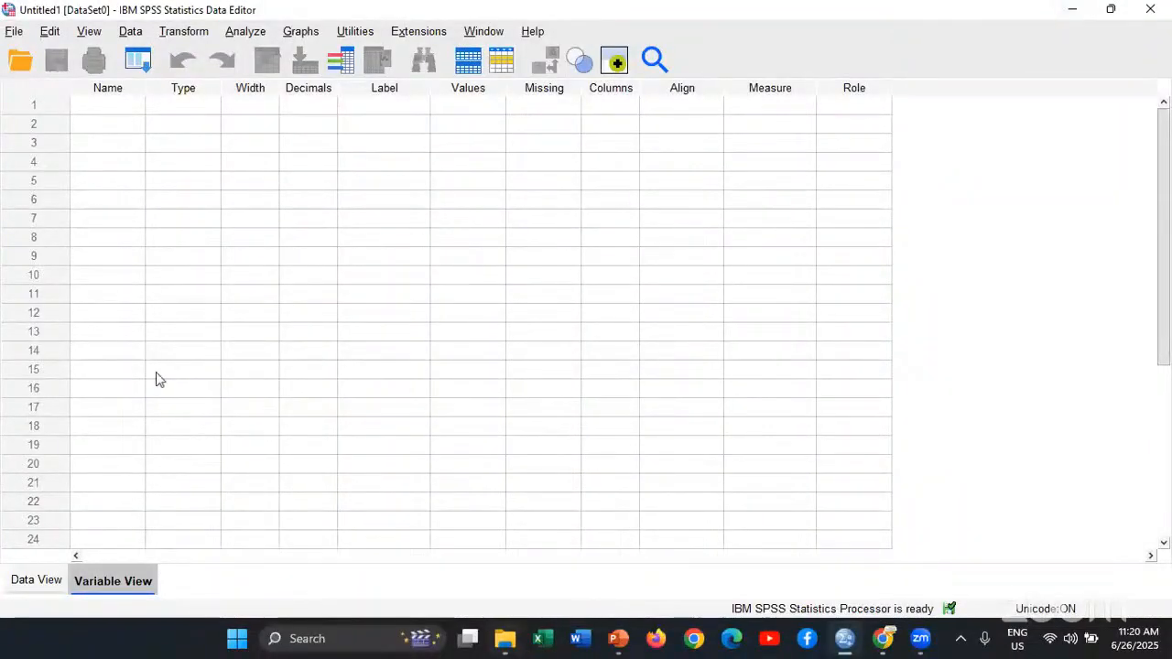
{"action": "key", "text": "alt+Tab"}
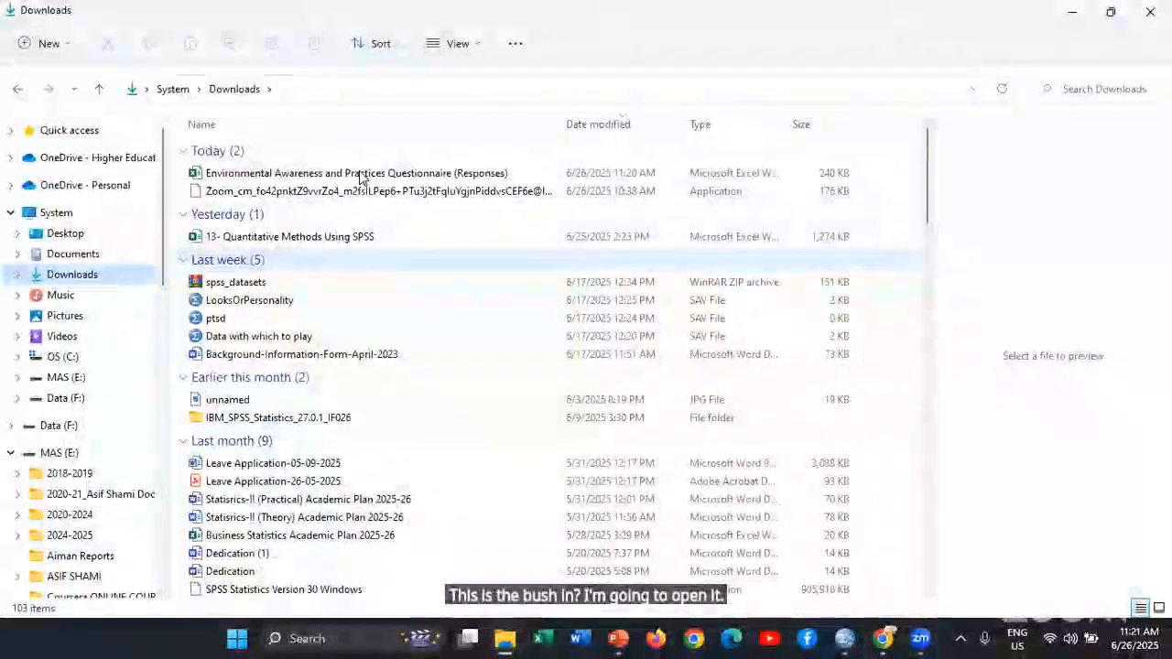
{"action": "left_click", "coordinate": [360, 176]}
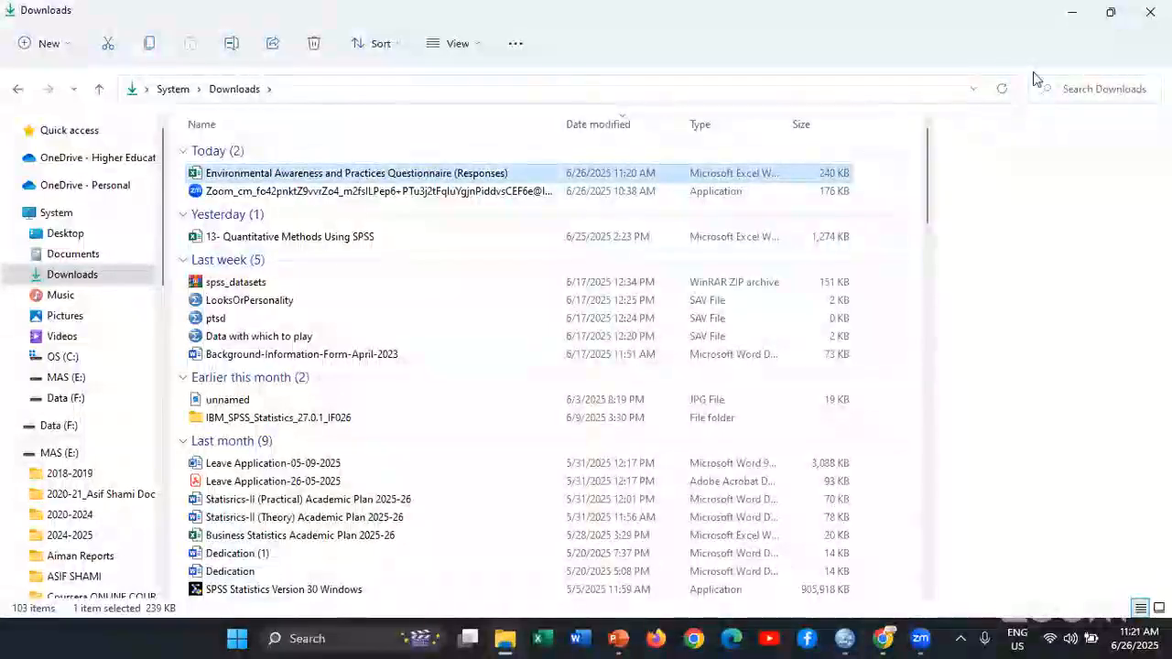
{"action": "left_click", "coordinate": [1072, 12]}
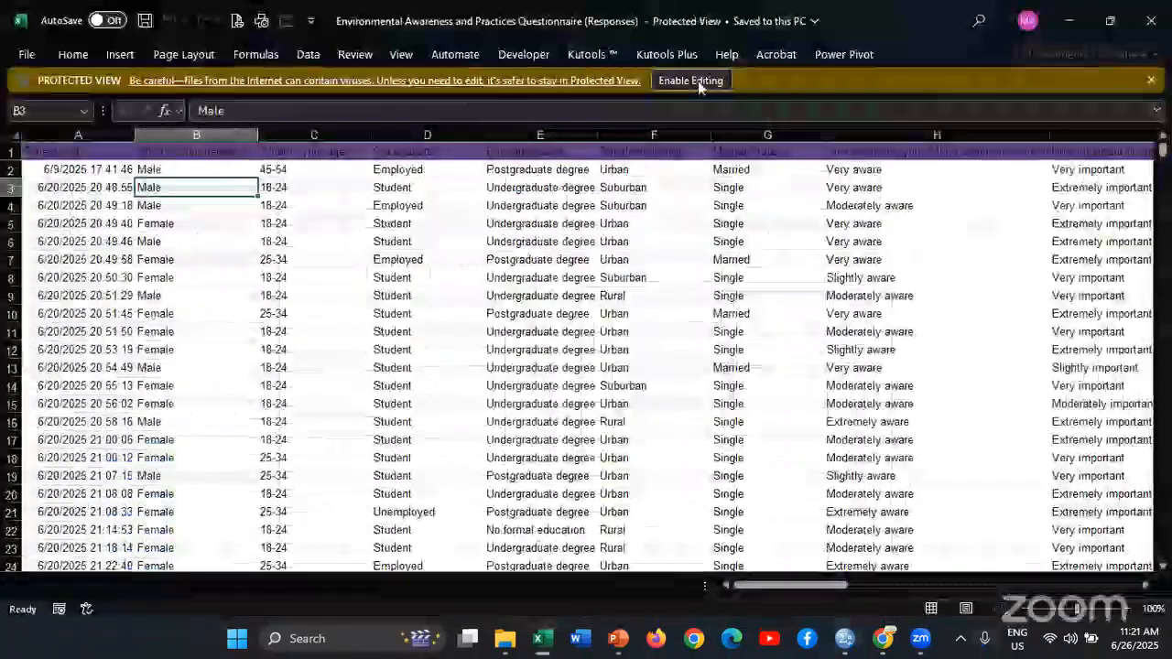
Delete the Timestamp column from the questionnaire responses workbook in Excel and save the file
{"action": "left_click", "coordinate": [698, 80]}
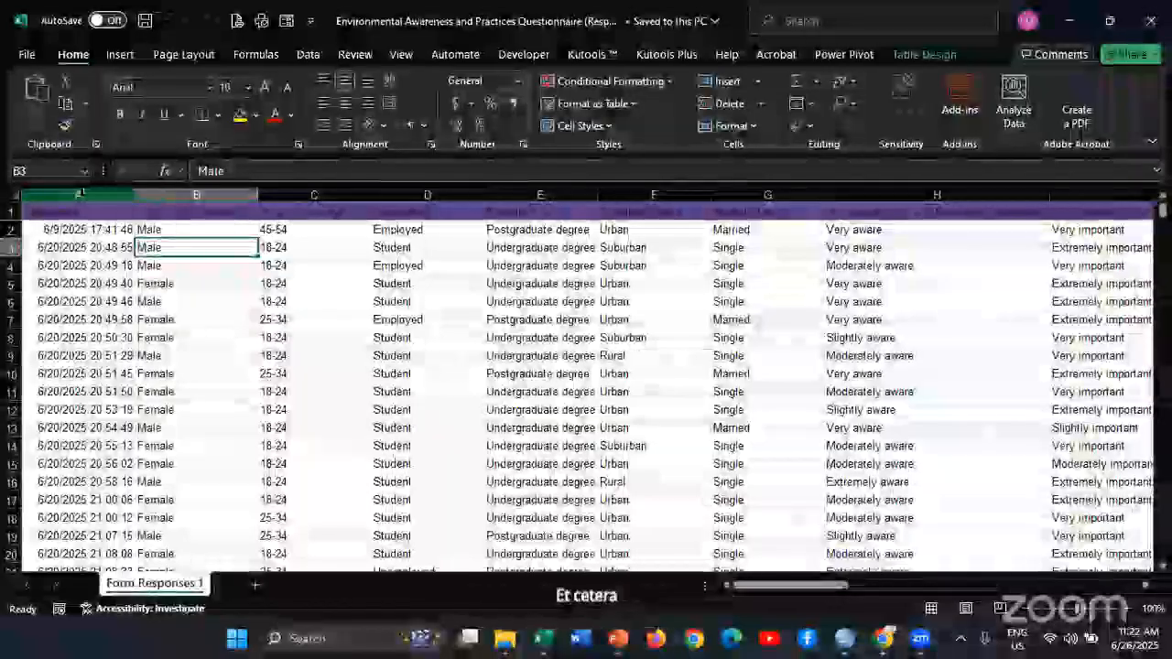
{"action": "left_click", "coordinate": [80, 194]}
{"action": "right_click", "coordinate": [83, 201]}
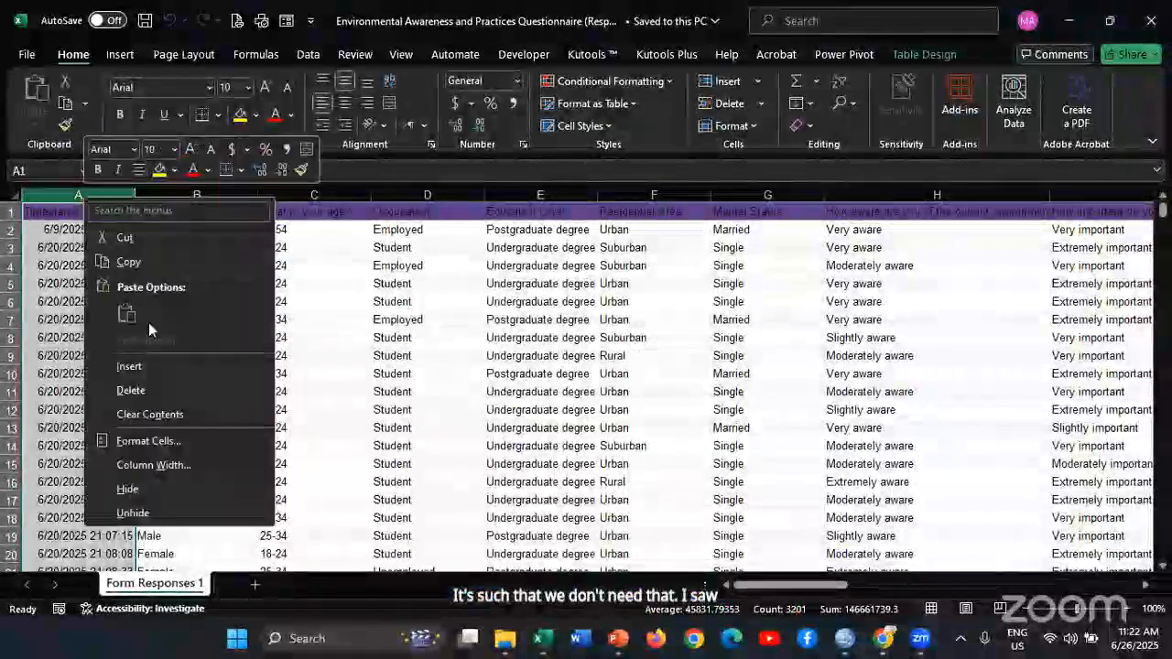
{"action": "left_click", "coordinate": [131, 390]}
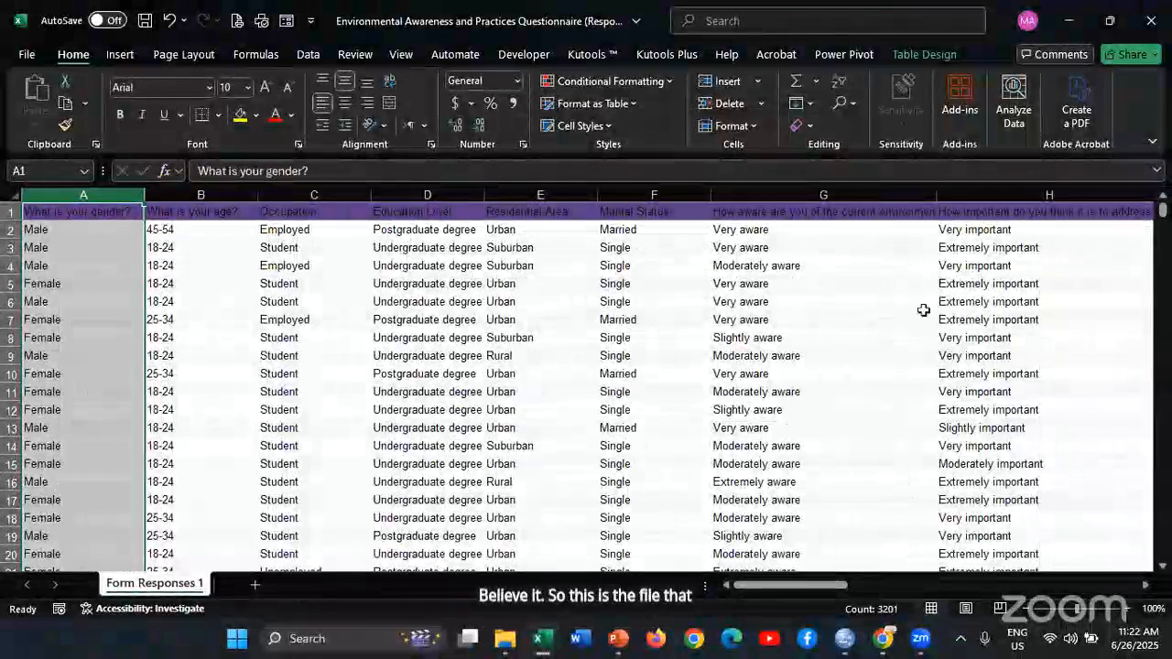
{"action": "scroll", "coordinate": [751, 348], "scroll_direction": "down", "scroll_amount": 12}
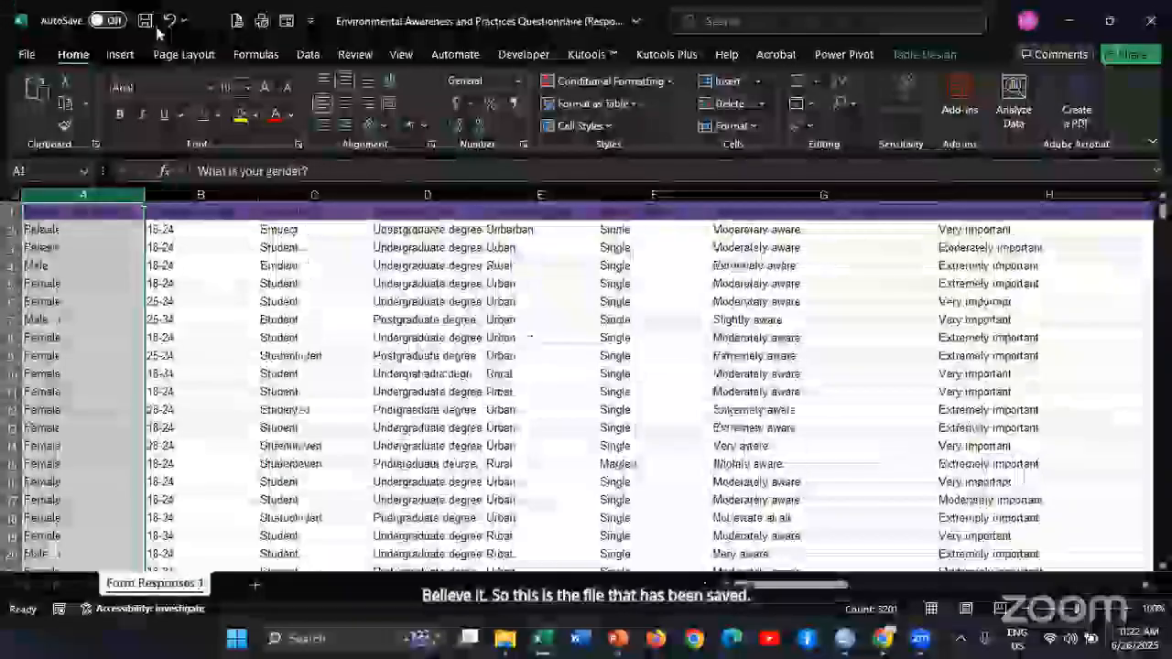
{"action": "key", "text": "ctrl+s"}
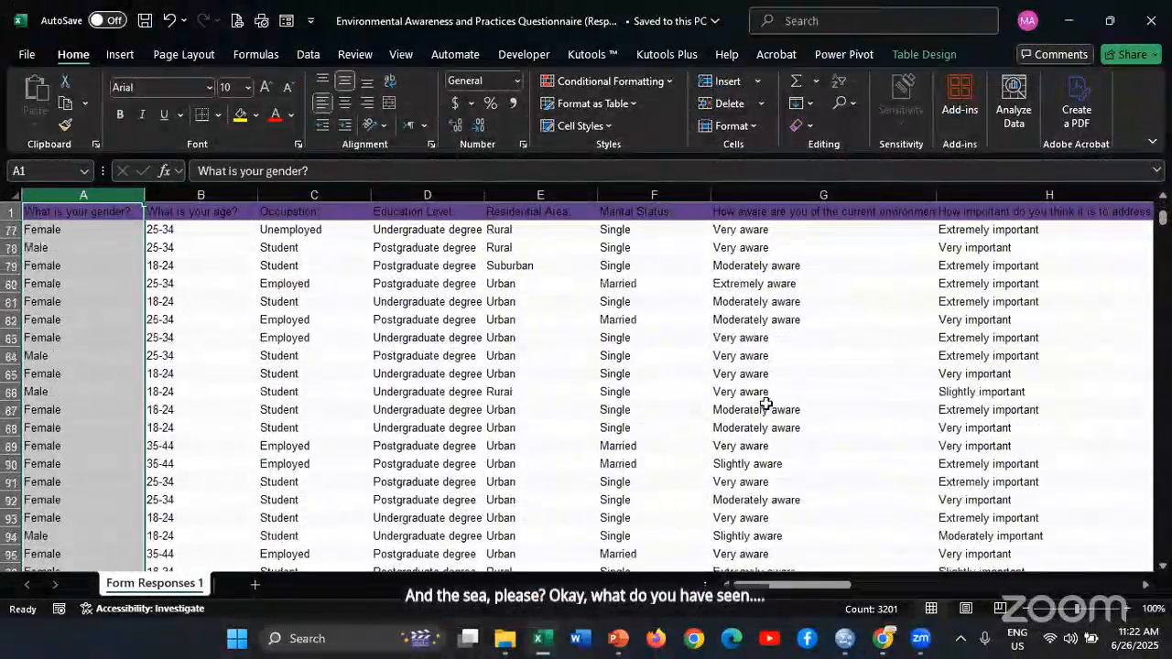
{"action": "scroll", "coordinate": [765, 403], "scroll_direction": "up", "scroll_amount": 9}
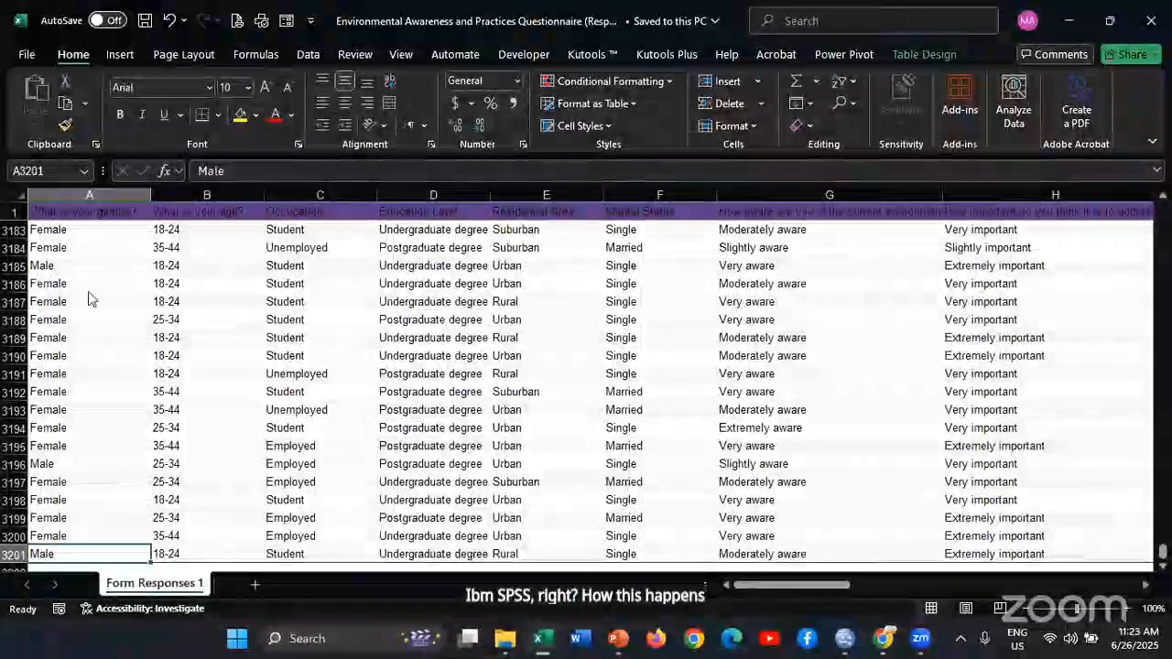
Switch to SPSS and start an Excel data import of Environmental Awareness and Practices Questionnaire (Responses).xlsx from the June 2025 folder
{"action": "key", "text": "alt+Tab"}
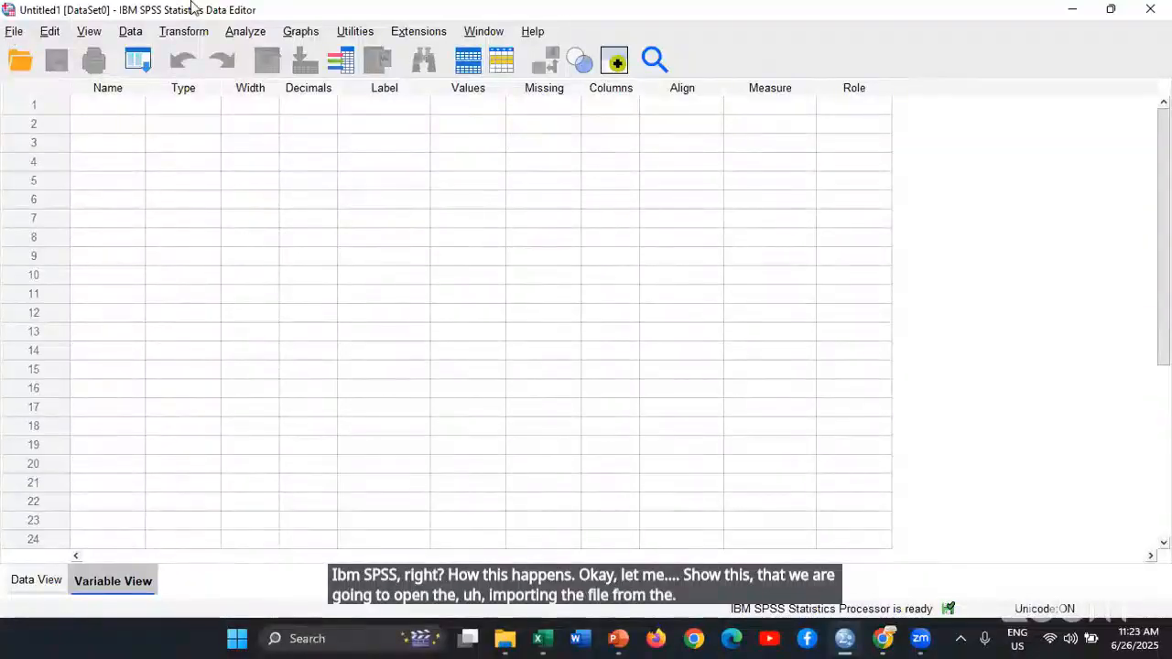
{"action": "left_click", "coordinate": [17, 36]}
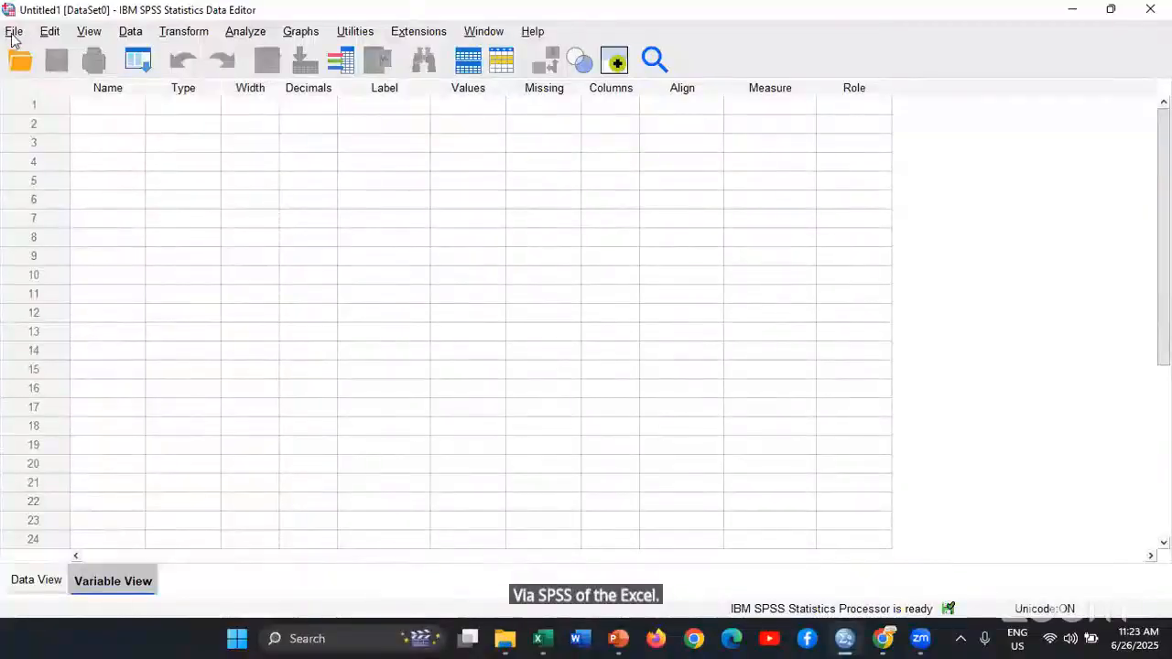
{"action": "left_click", "coordinate": [14, 39]}
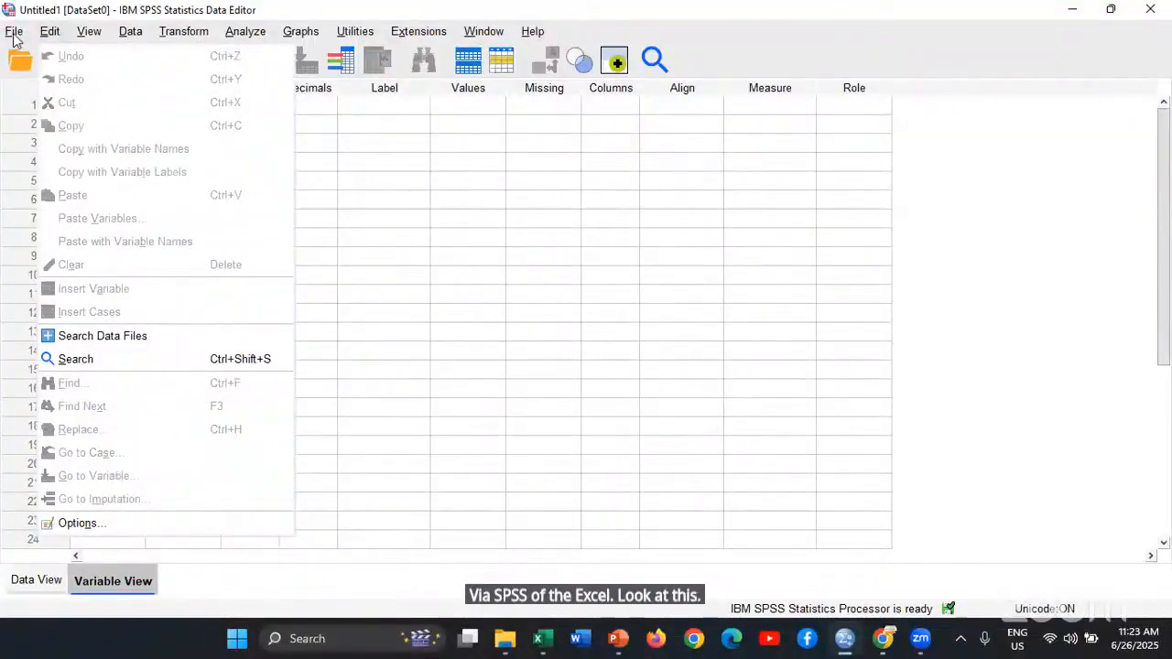
{"action": "left_click", "coordinate": [13, 34]}
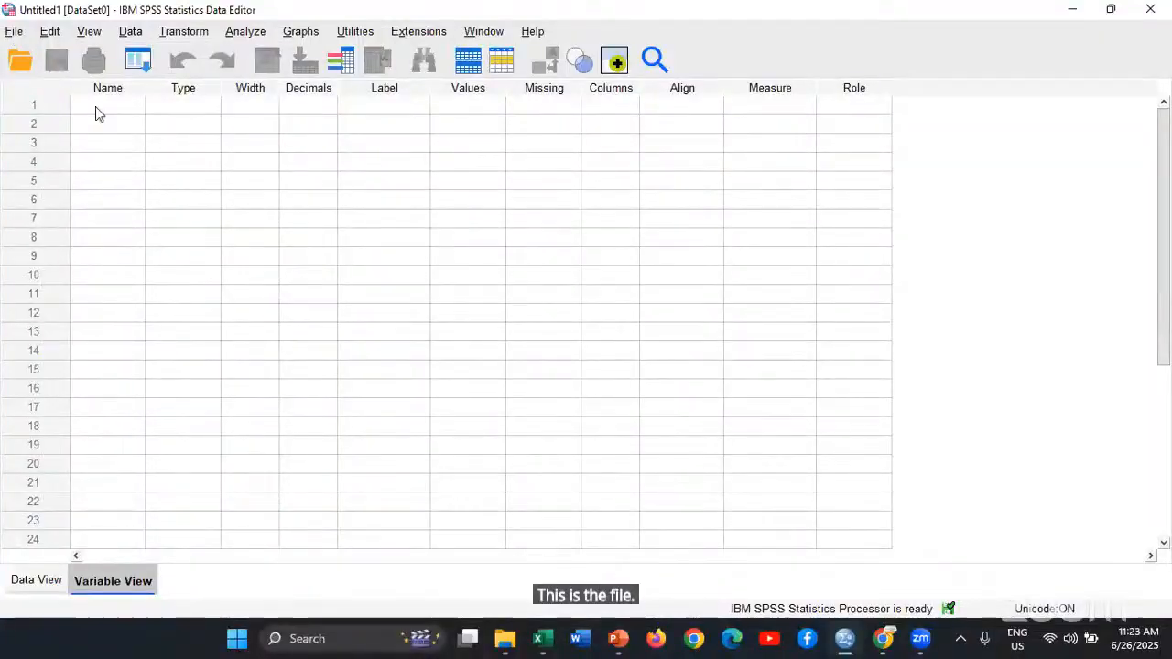
{"action": "mouse_move", "coordinate": [95, 106]}
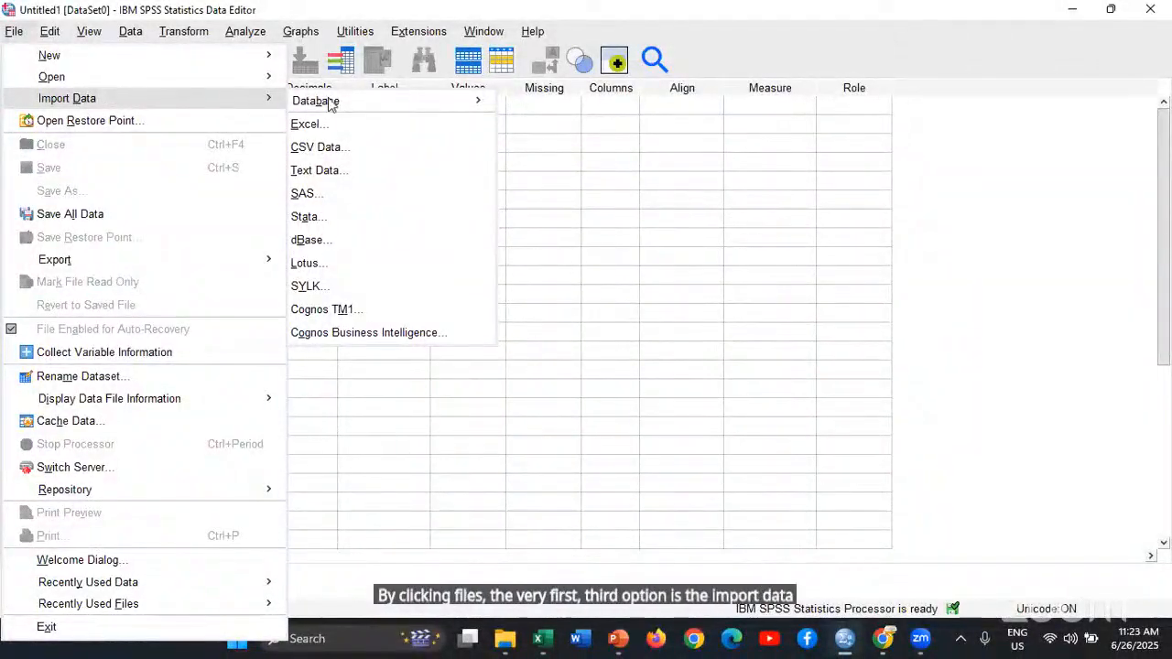
{"action": "mouse_move", "coordinate": [331, 104]}
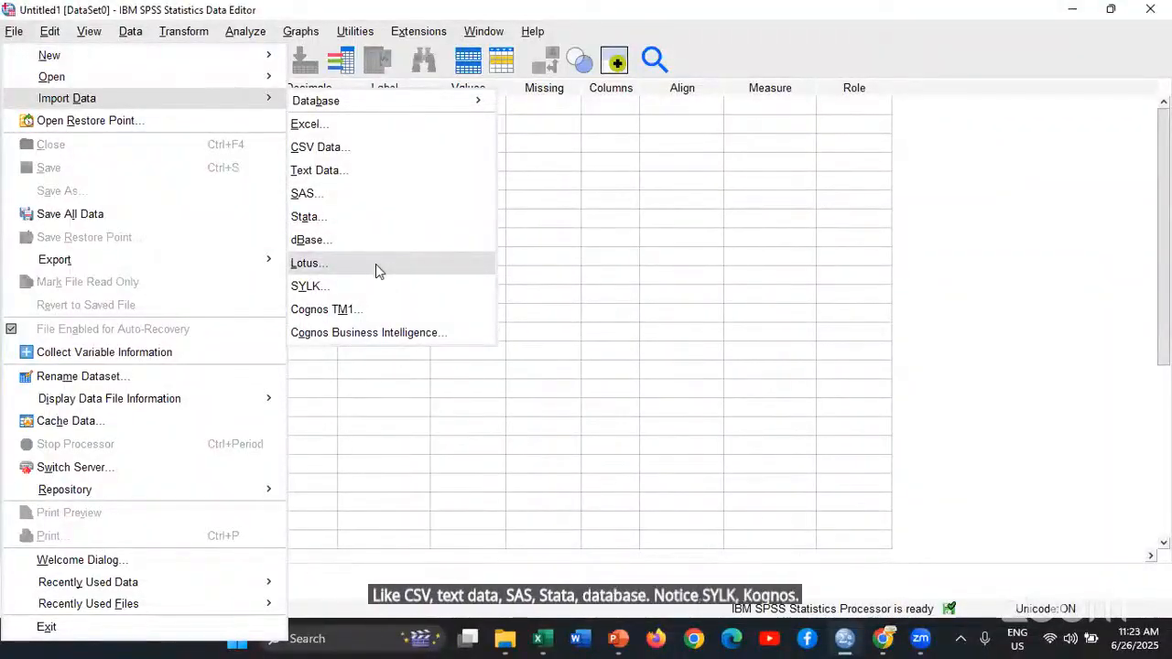
{"action": "left_click", "coordinate": [342, 125]}
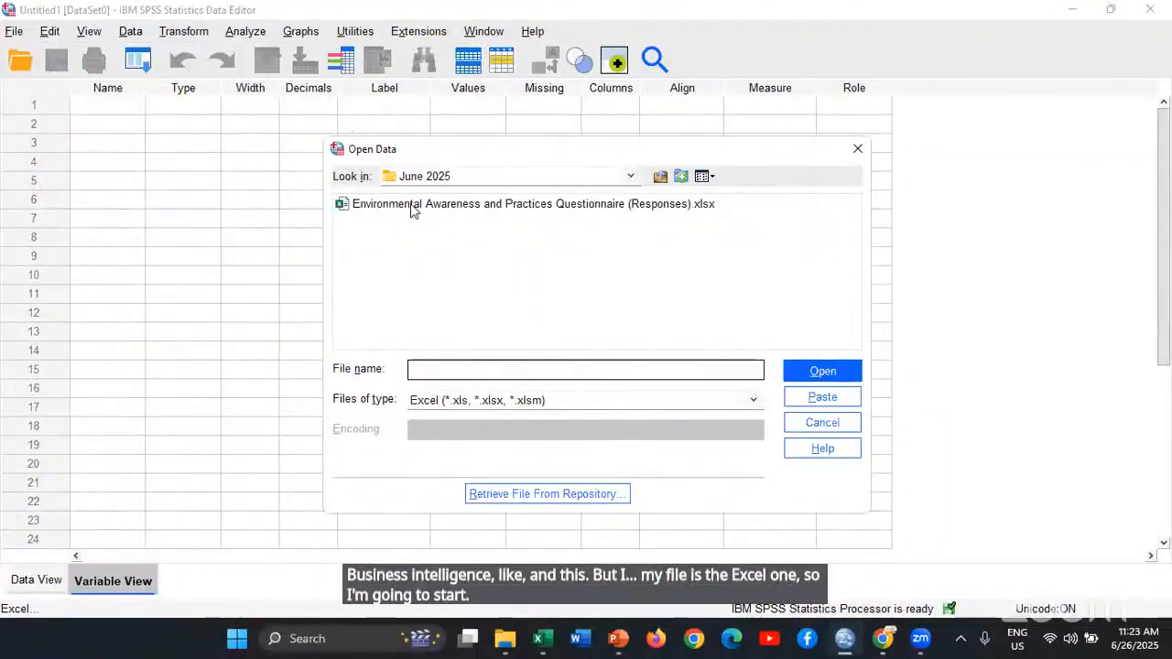
{"action": "left_click", "coordinate": [580, 237]}
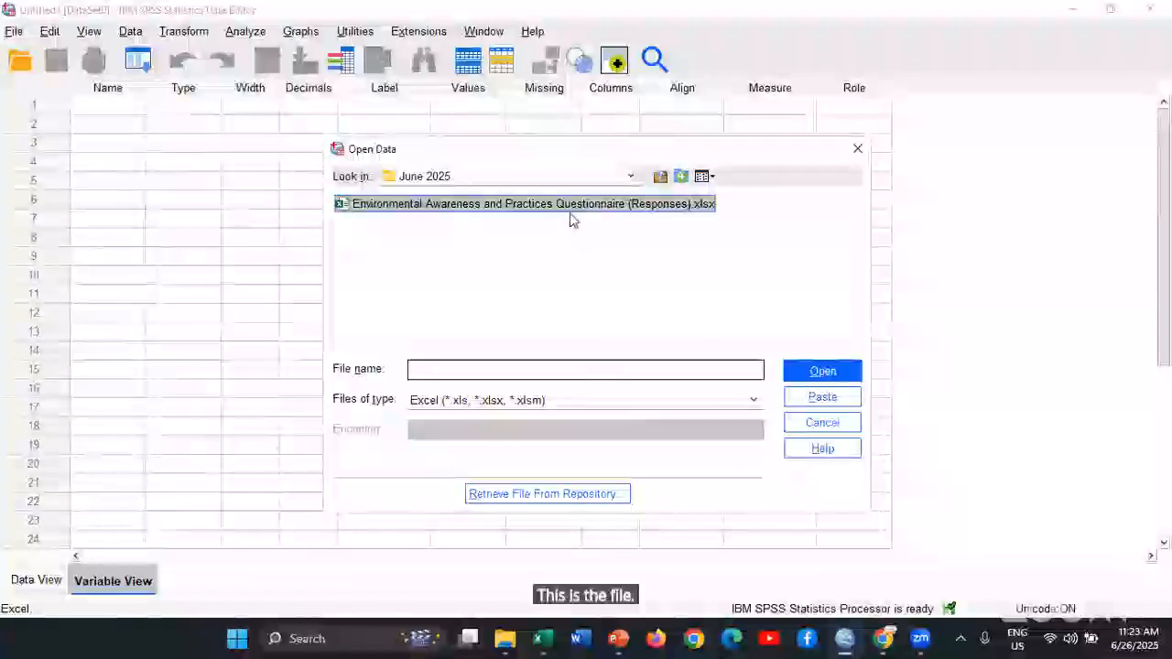
{"action": "left_click", "coordinate": [822, 371]}
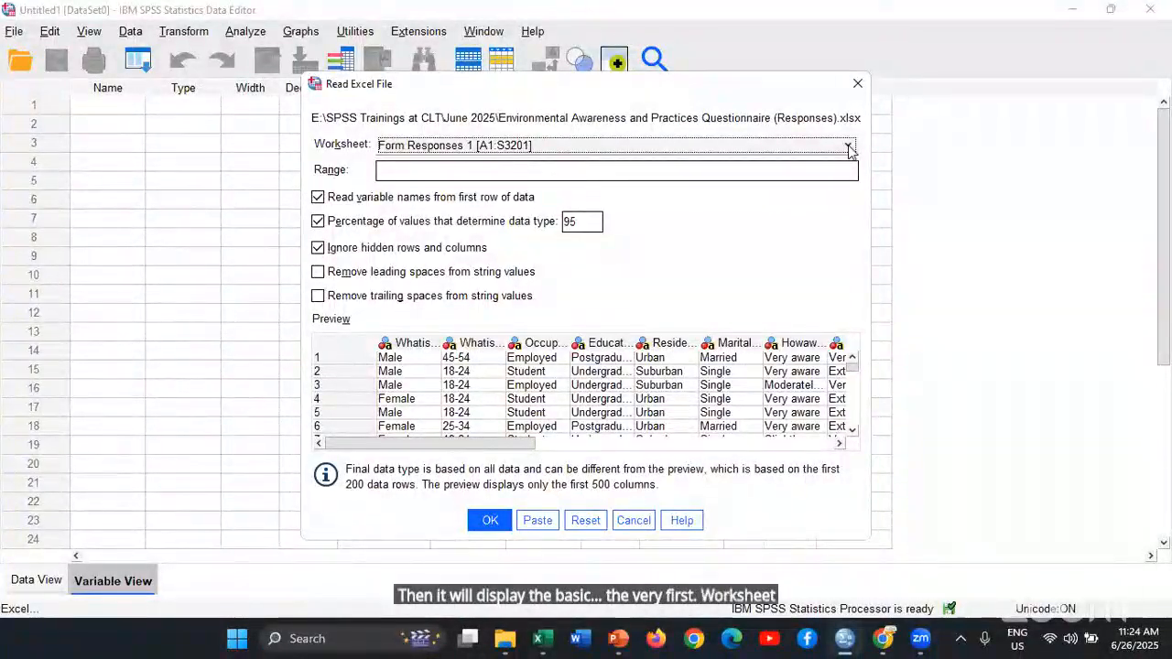
Check the Form Responses 1 worksheet selection and examine all variable columns in the Excel import preview
{"action": "left_click", "coordinate": [422, 152]}
{"action": "left_click", "coordinate": [421, 152]}
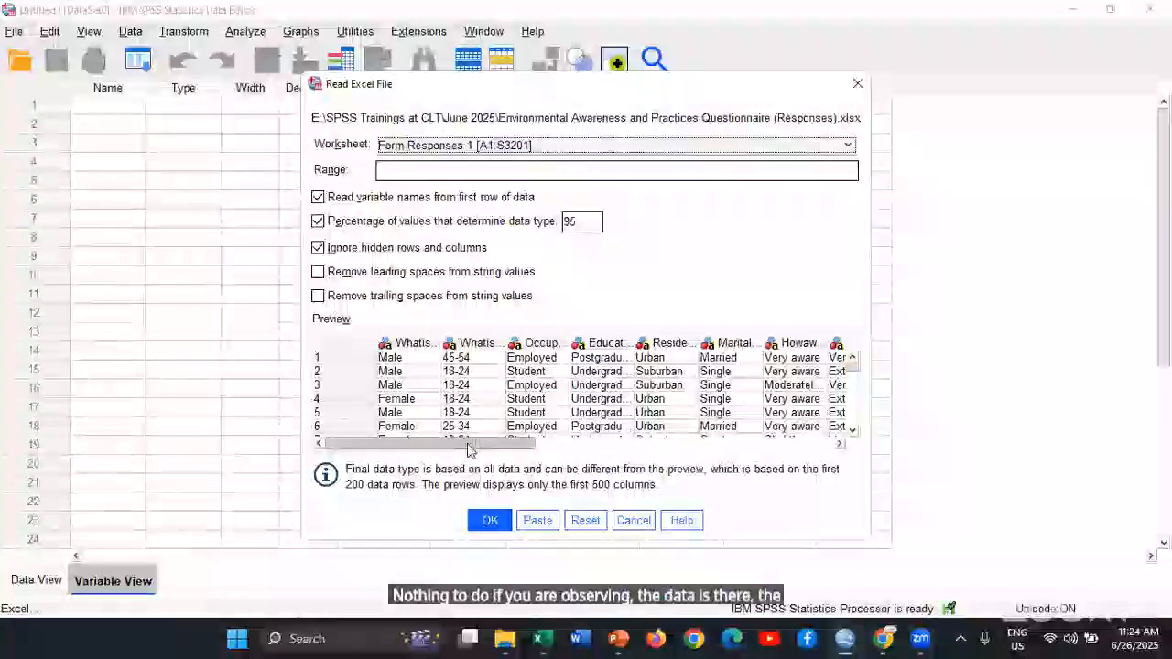
{"action": "left_click", "coordinate": [719, 447]}
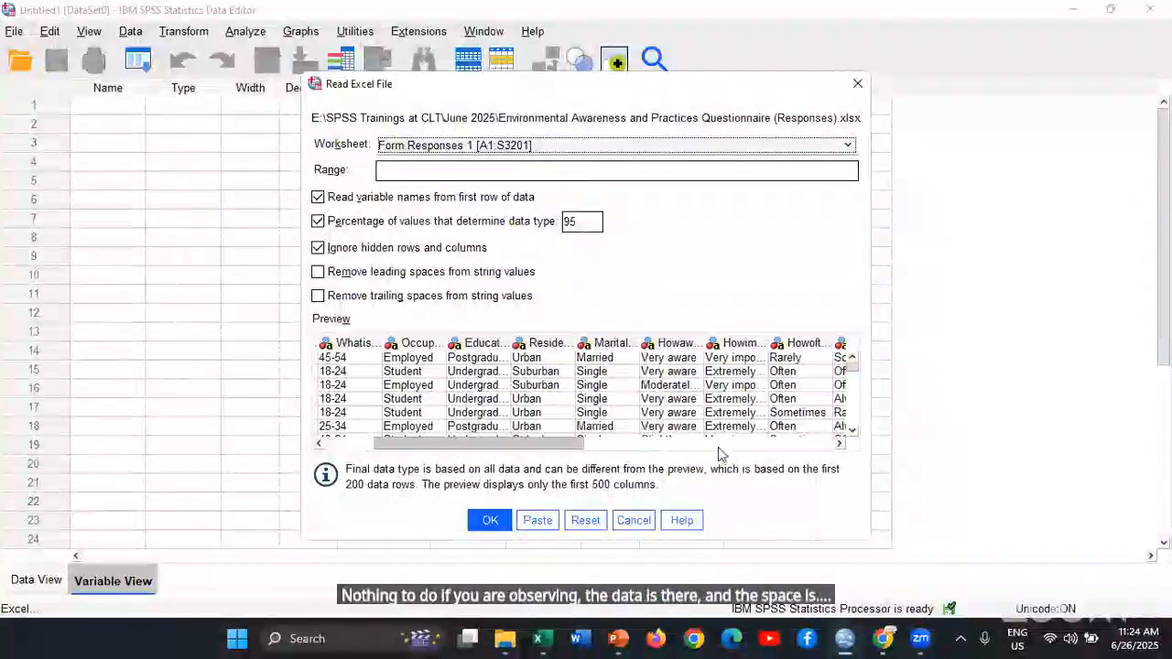
{"action": "left_click", "coordinate": [801, 446]}
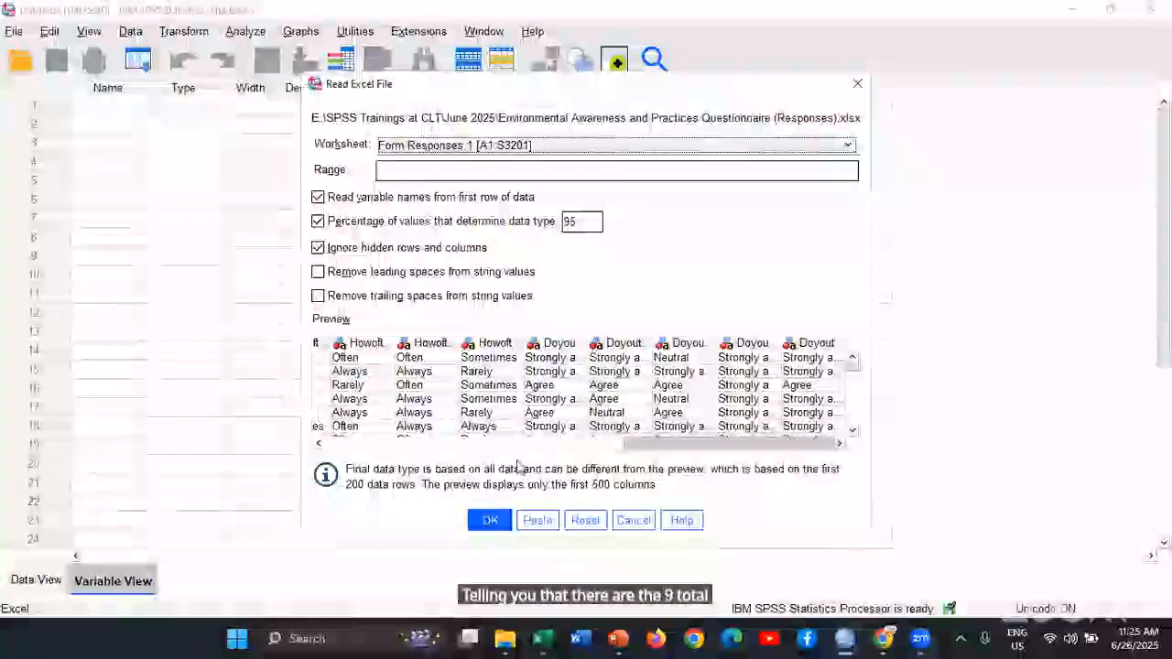
{"action": "left_click", "coordinate": [485, 446]}
{"action": "left_click_drag", "start_coordinate": [534, 461], "coordinate": [415, 451]}
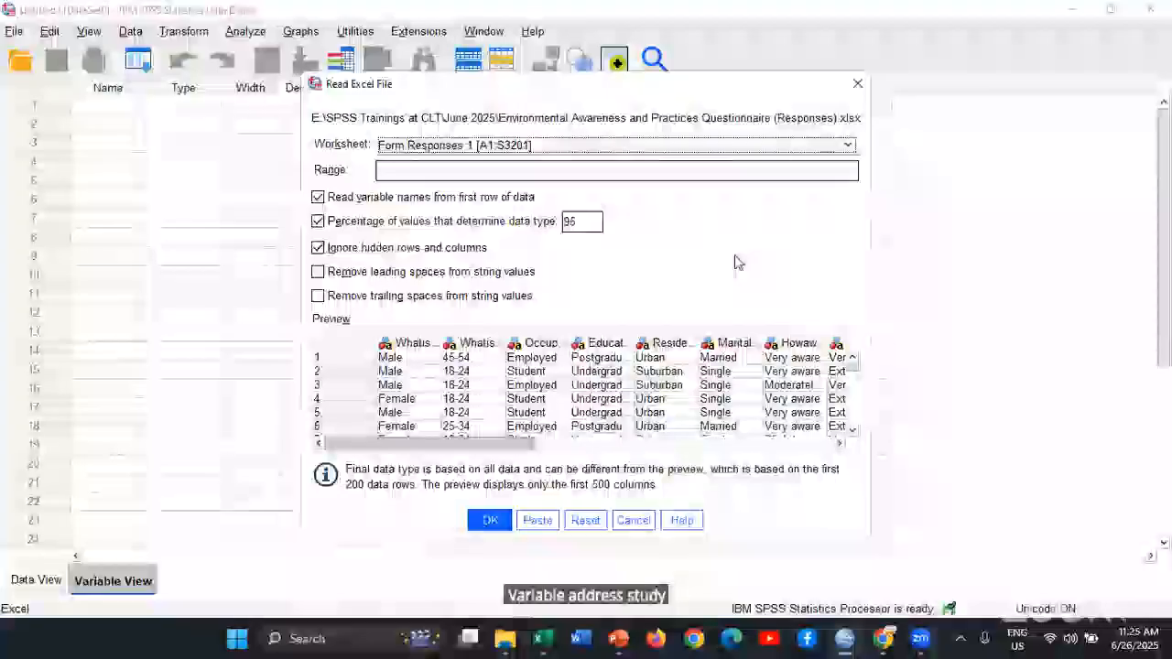
Run the Excel import of the Form Responses 1 worksheet and bring up the new dataset's Data Editor window
{"action": "left_click", "coordinate": [489, 521]}
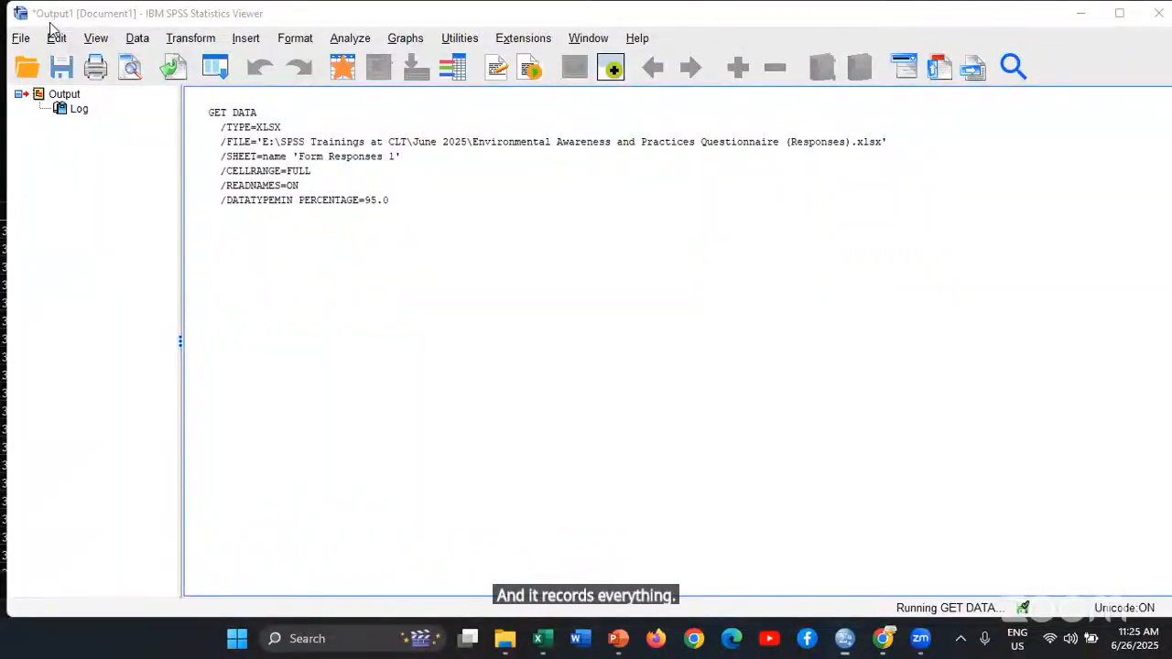
{"action": "key", "text": "alt+Tab"}
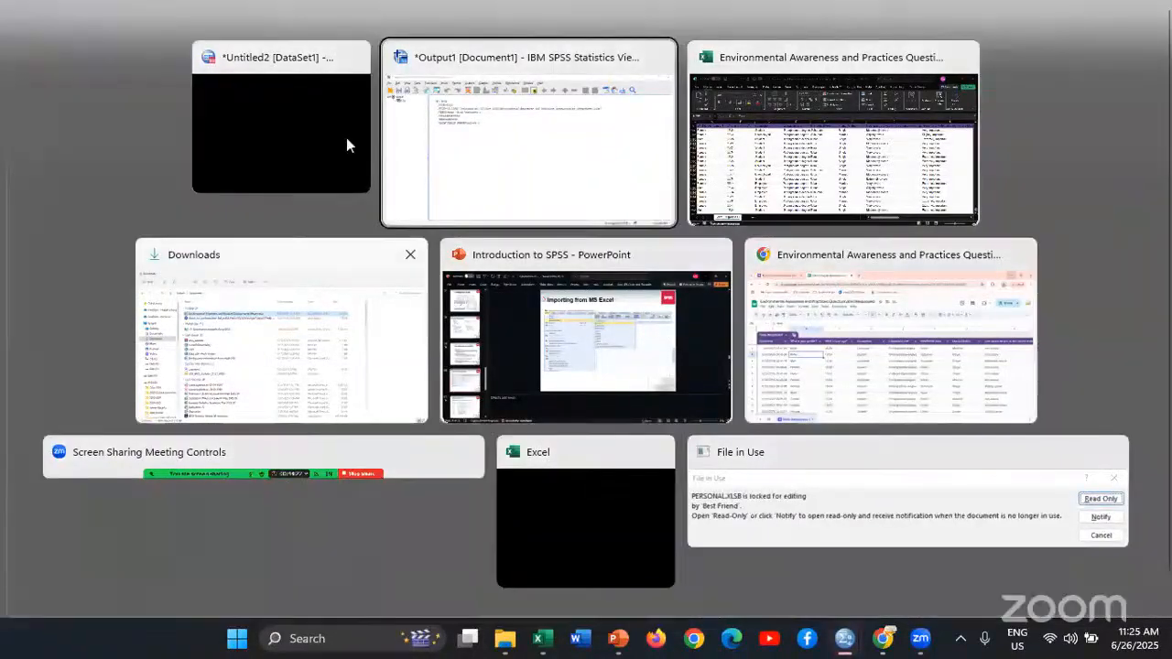
{"action": "left_click", "coordinate": [346, 139]}
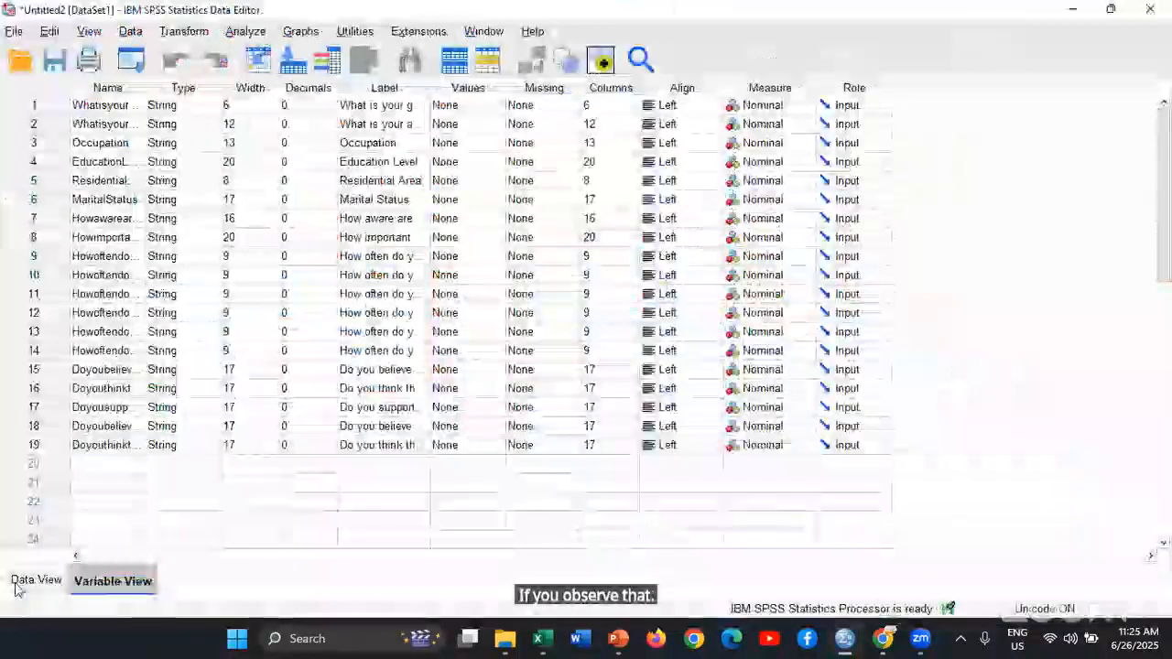
Examine the imported responses in Data View, going through the rows and across all variable columns
{"action": "left_click", "coordinate": [12, 581]}
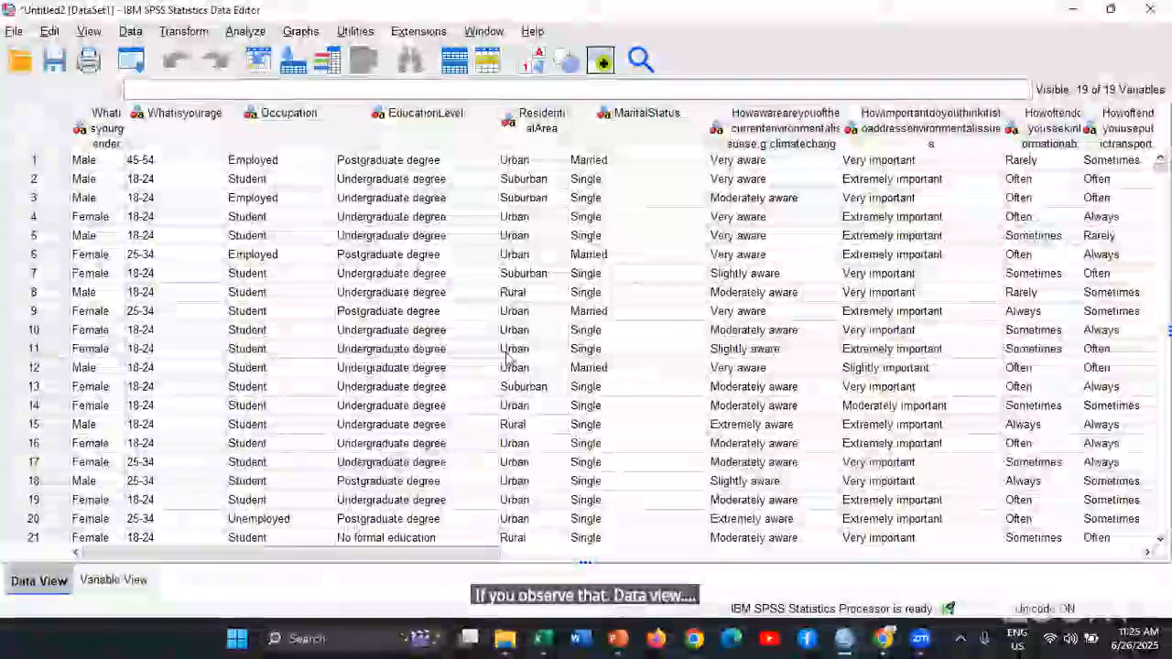
{"action": "scroll", "coordinate": [508, 357], "scroll_direction": "down", "scroll_amount": 7}
{"action": "scroll", "coordinate": [146, 396], "scroll_direction": "up", "scroll_amount": 2}
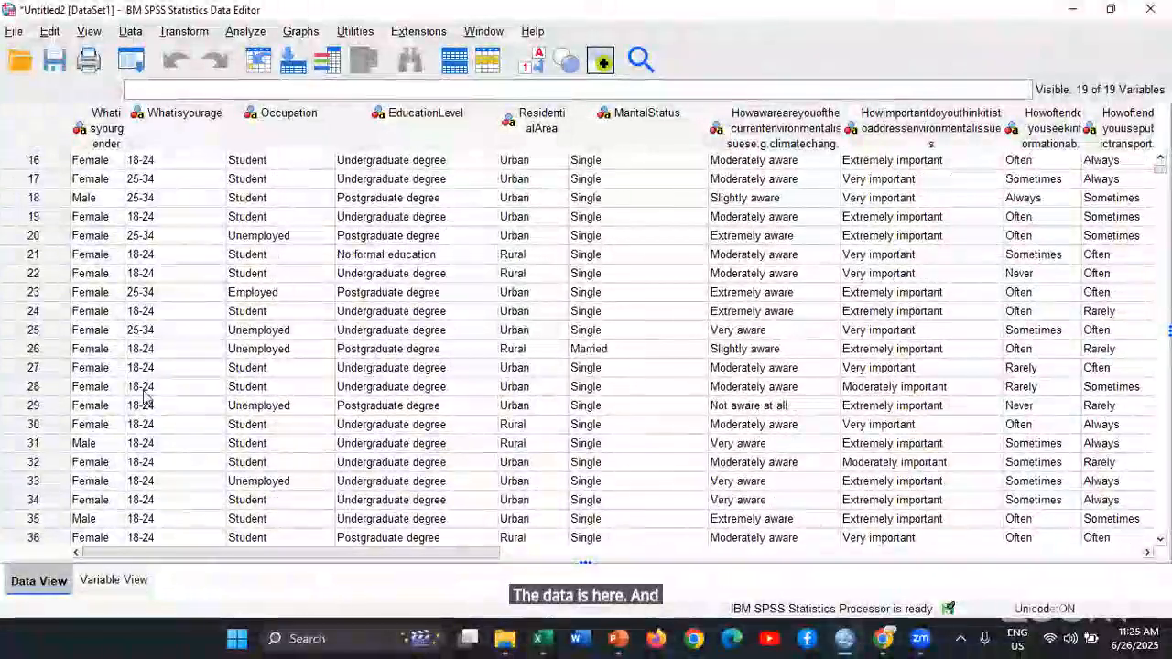
{"action": "key", "text": "ctrl+Down"}
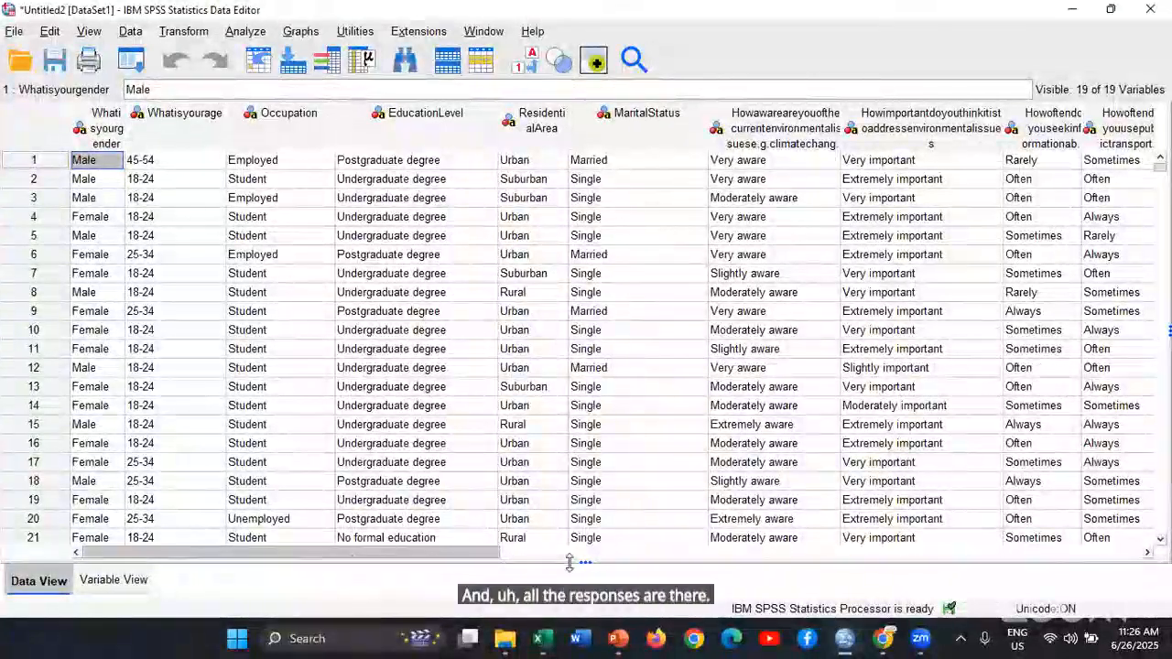
{"action": "left_click_drag", "start_coordinate": [480, 552], "coordinate": [1001, 551]}
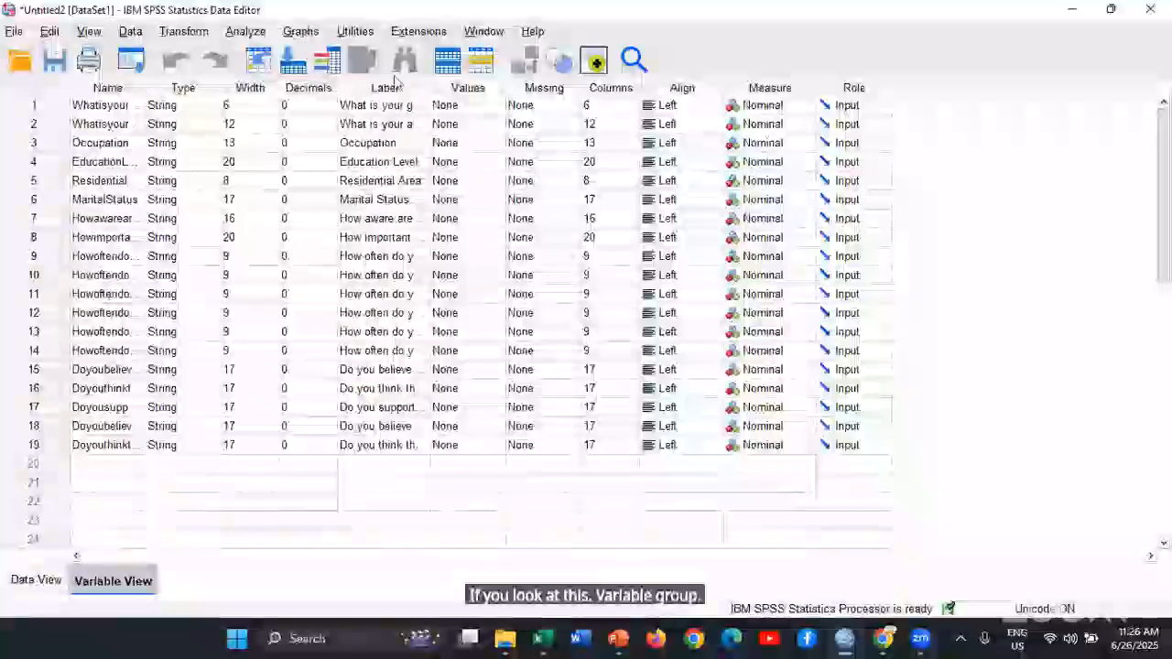
Widen the Name column in Variable View to show the full variable names
{"action": "left_click_drag", "start_coordinate": [146, 87], "coordinate": [404, 86]}
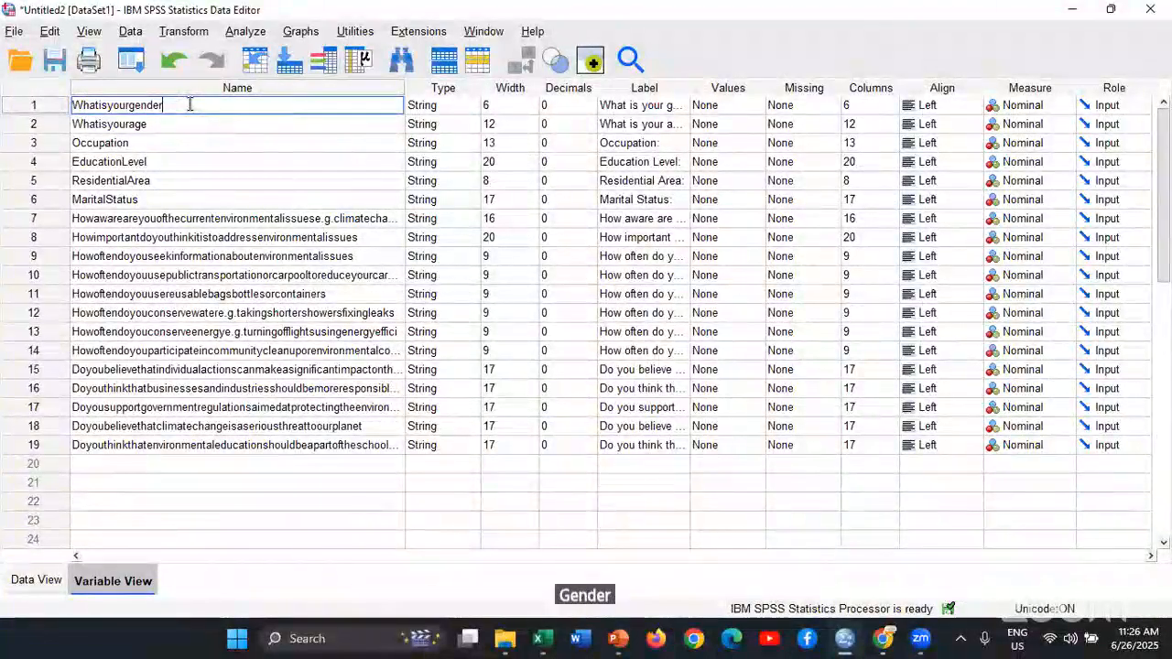
Try to rename the first variable, Whatisyourgender, as "What is your gender" with spaces between the words
{"action": "key", "text": "Left"}
{"action": "key", "text": "Left"}
{"action": "key", "text": "Left"}
{"action": "key", "text": "Left"}
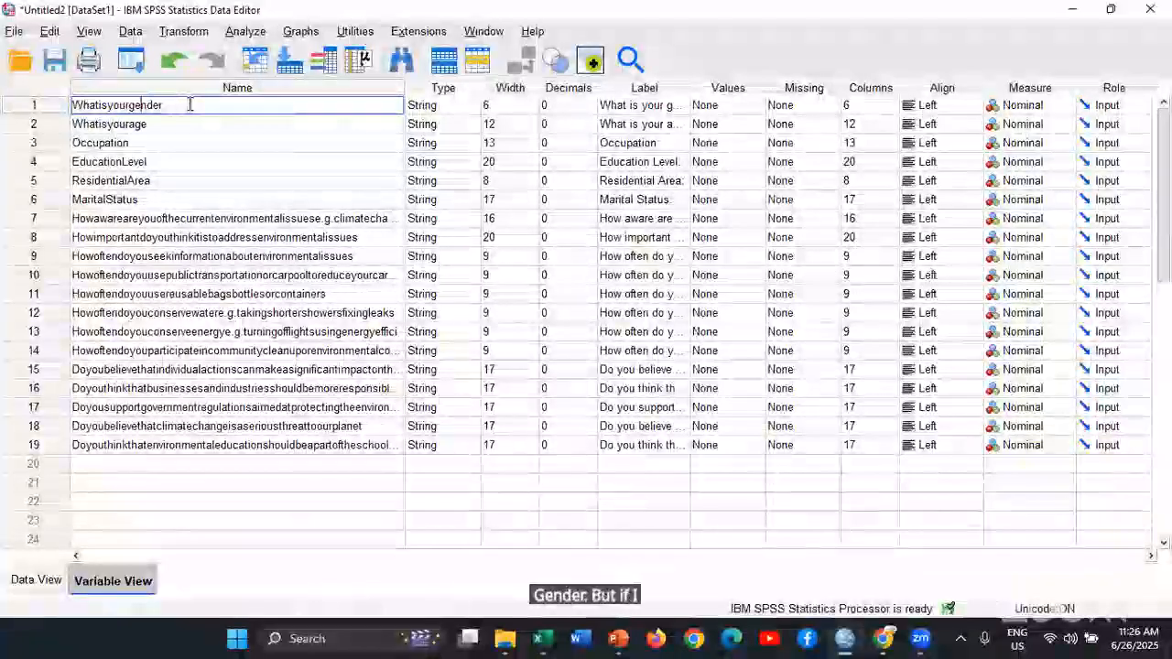
{"action": "key", "text": "Left"}
{"action": "key", "text": "Left"}
{"action": "key", "text": "Left"}
{"action": "key", "text": "Left"}
{"action": "key", "text": "Left"}
{"action": "key", "text": "Left"}
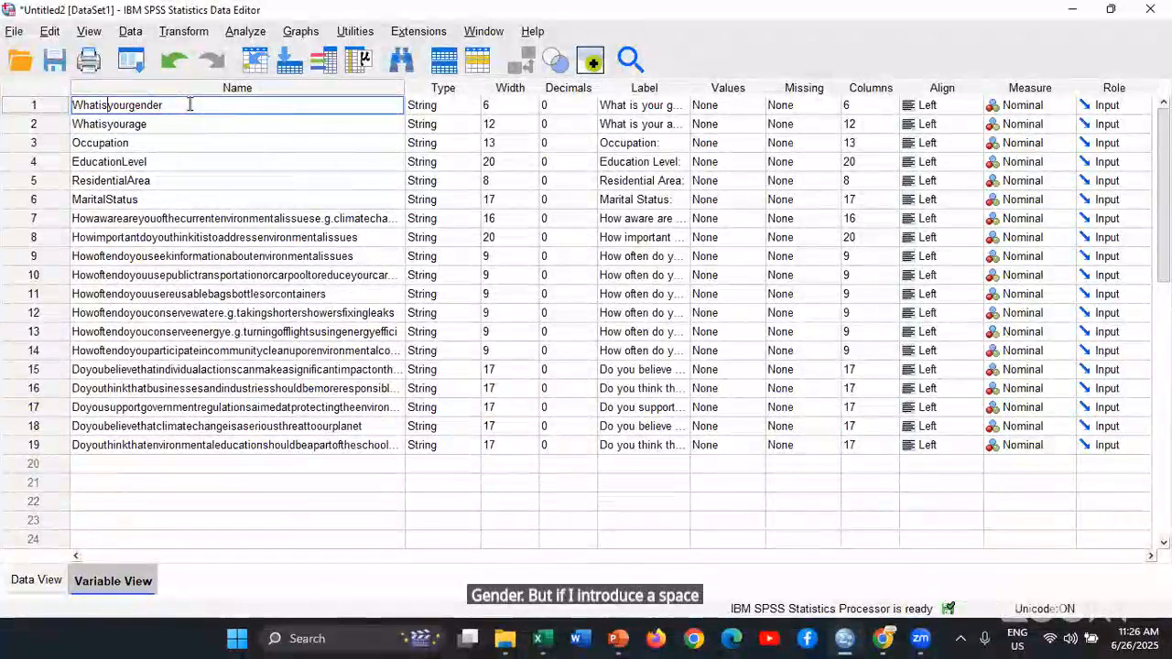
{"action": "key", "text": "Left"}
{"action": "key", "text": "Left"}
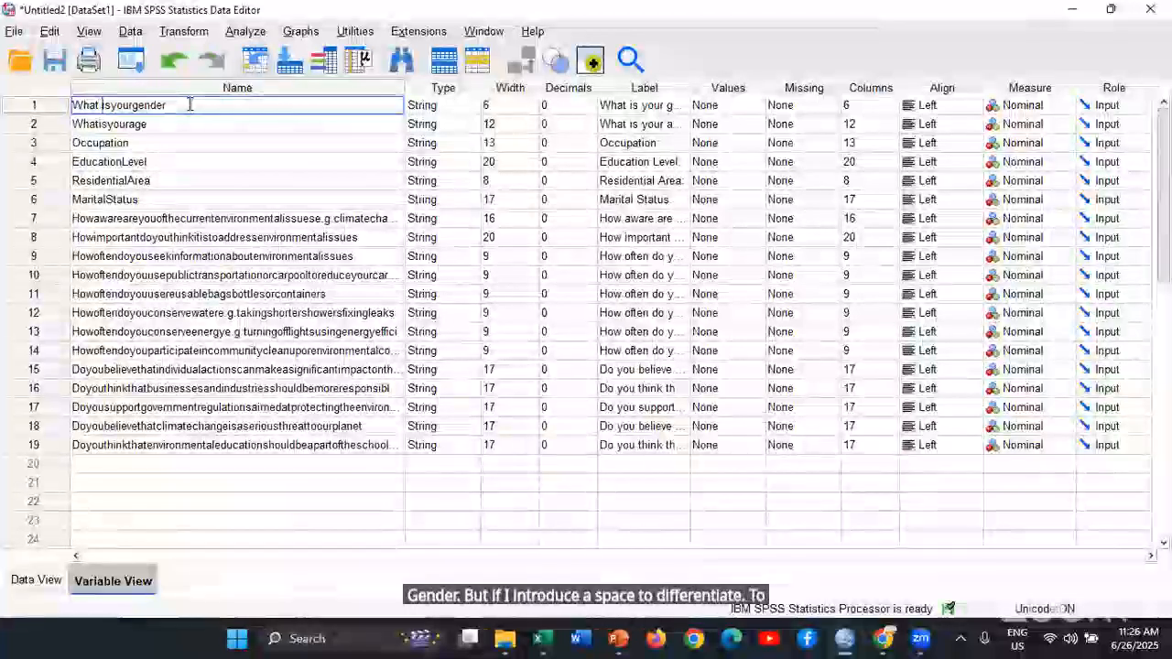
{"action": "key", "text": "Right"}
{"action": "key", "text": "Right"}
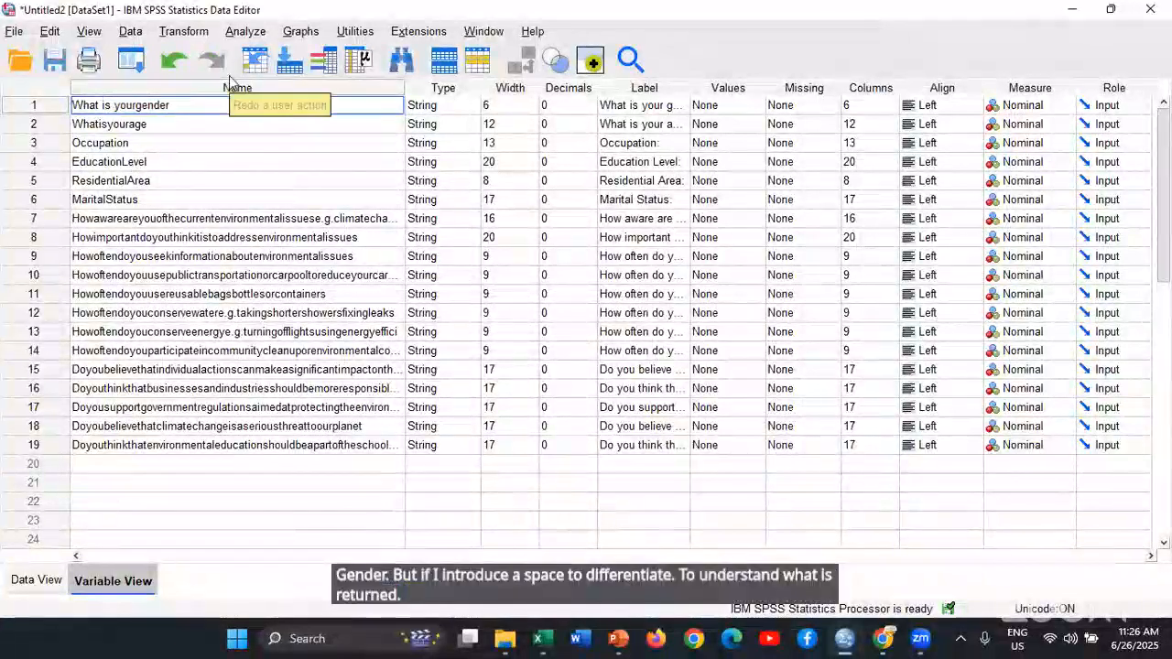
{"action": "key", "text": "Right"}
{"action": "key", "text": "Right"}
{"action": "key", "text": "Right"}
{"action": "key", "text": "Right"}
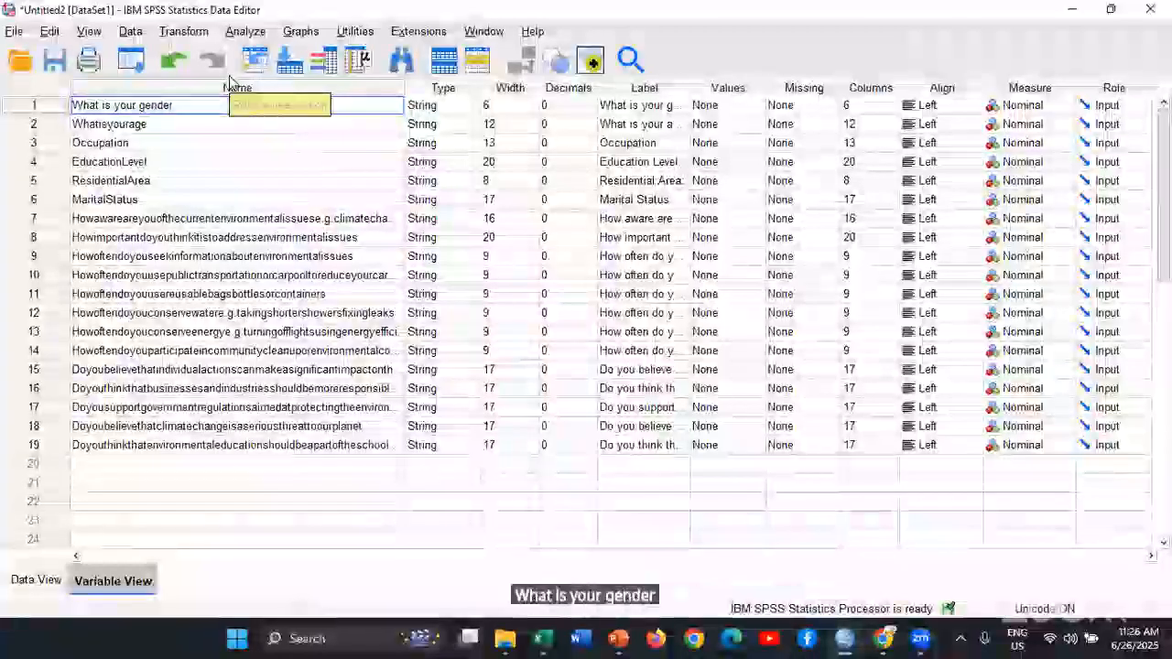
{"action": "key", "text": "Return"}
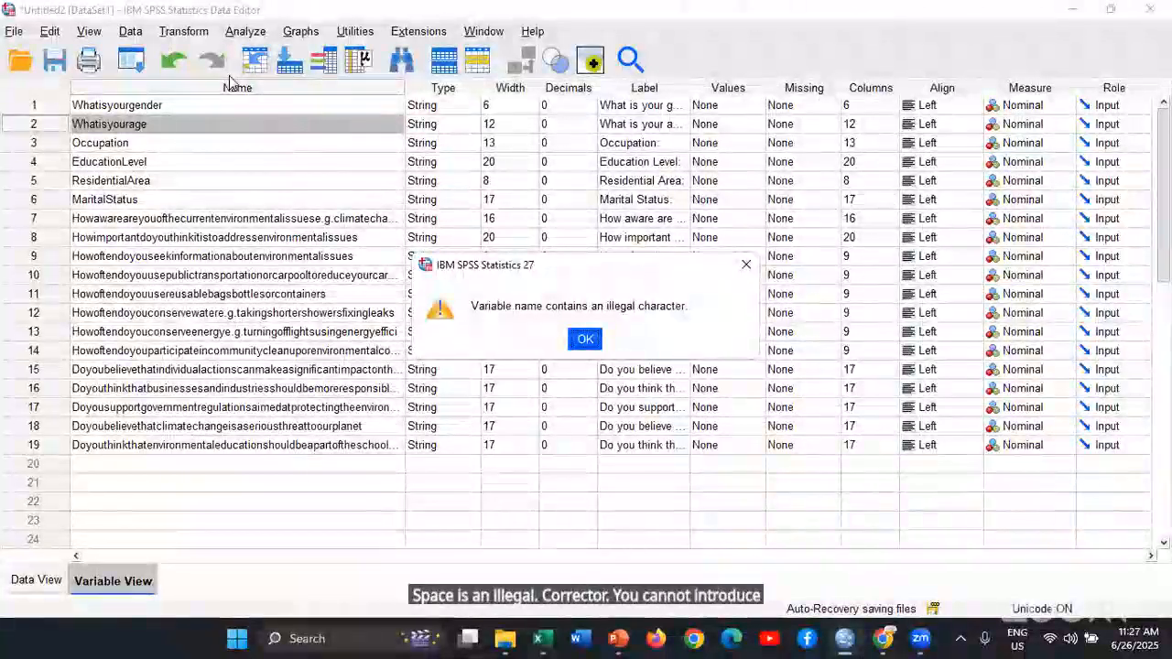
Switch to the responses workbook in Excel, inspect the wording of the gender header in cell A1, and return to SPSS
{"action": "key", "text": "alt+Tab"}
{"action": "key", "text": "alt+Tab"}
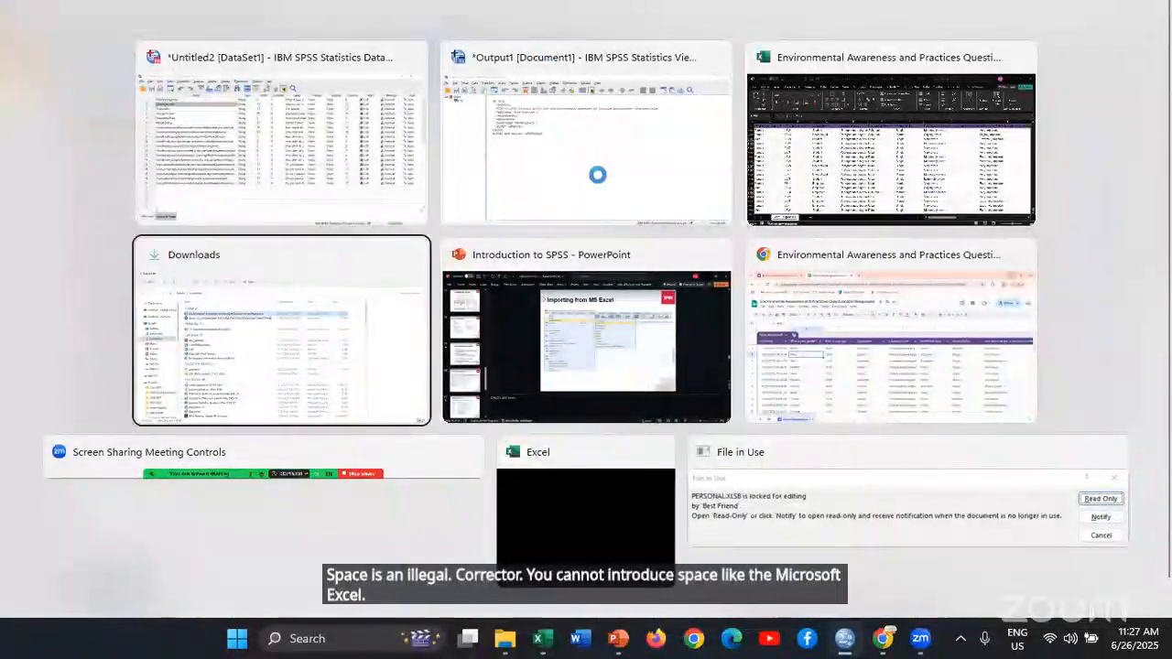
{"action": "key", "text": "alt+Tab"}
{"action": "key", "text": "alt+Tab"}
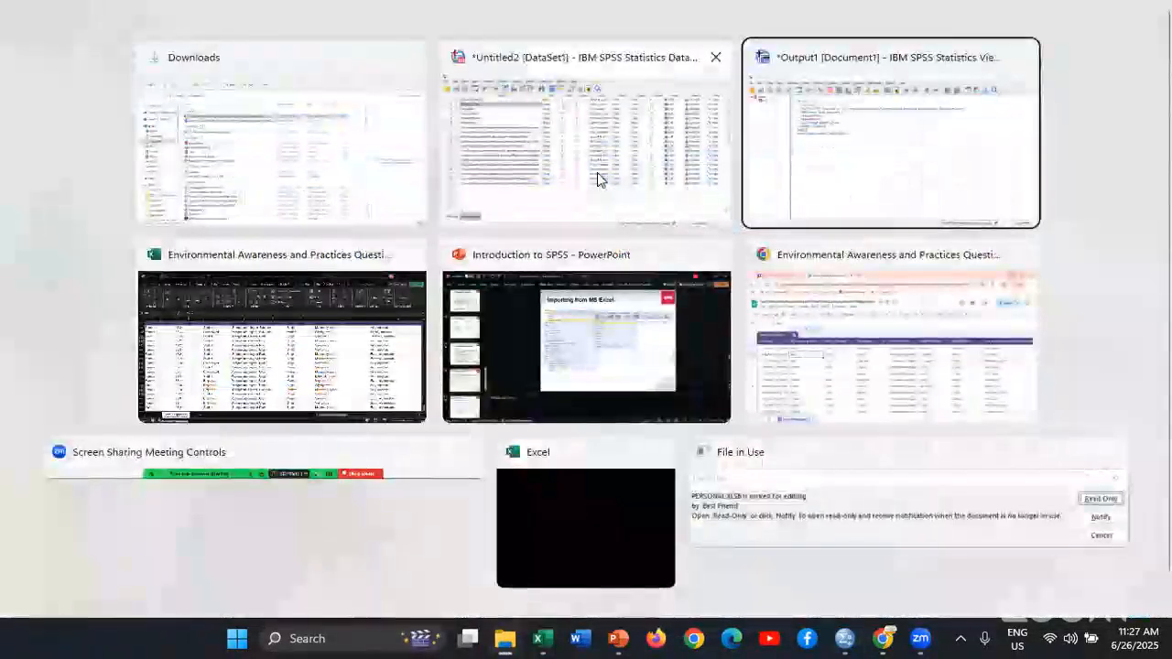
{"action": "key", "text": "alt+Tab"}
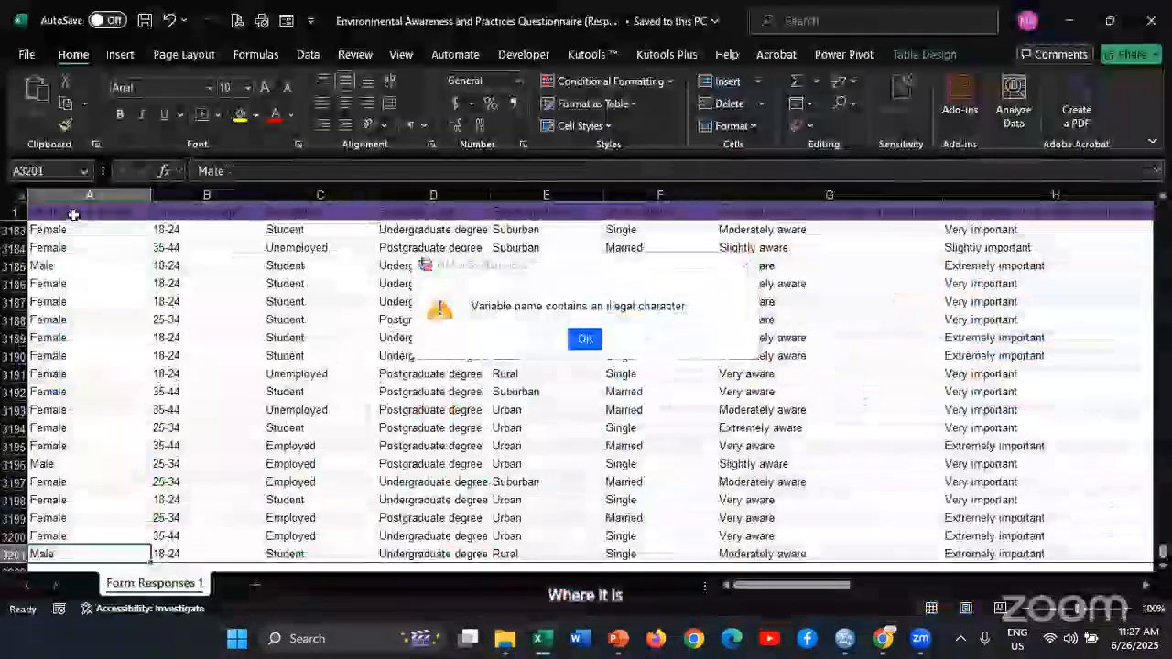
{"action": "left_click", "coordinate": [73, 212]}
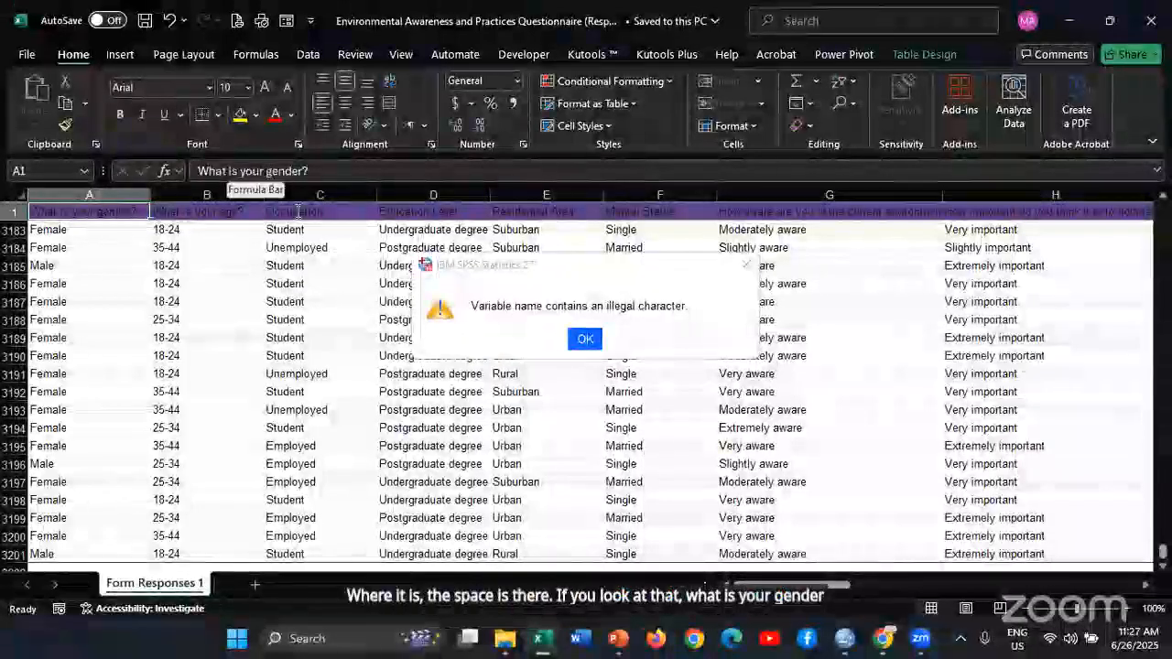
{"action": "left_click", "coordinate": [298, 171]}
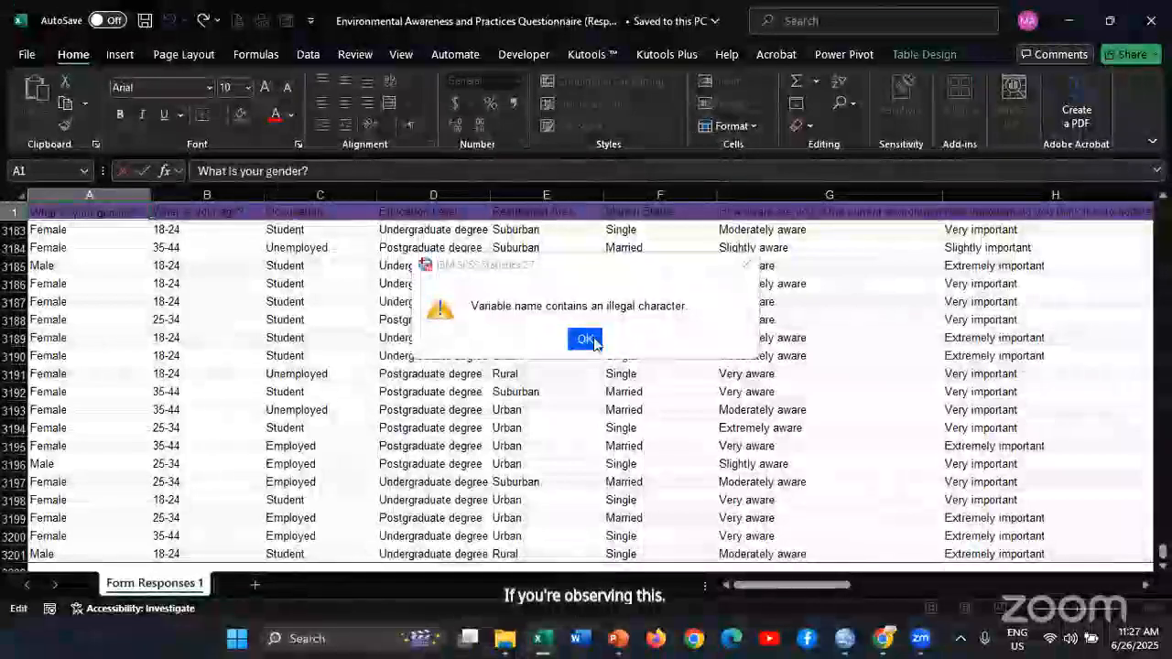
{"action": "key", "text": "alt+Tab"}
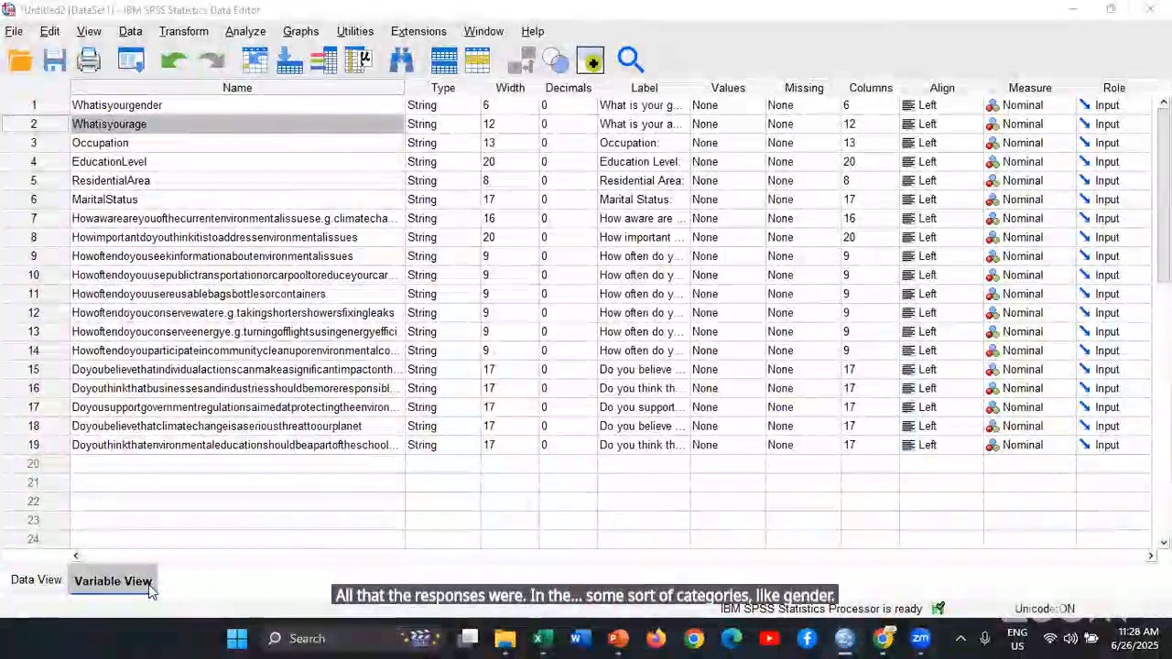
Switch to the questionnaire in Google Forms in Chrome and review the answer options of the gender and age questions
{"action": "key", "text": "super+Tab"}
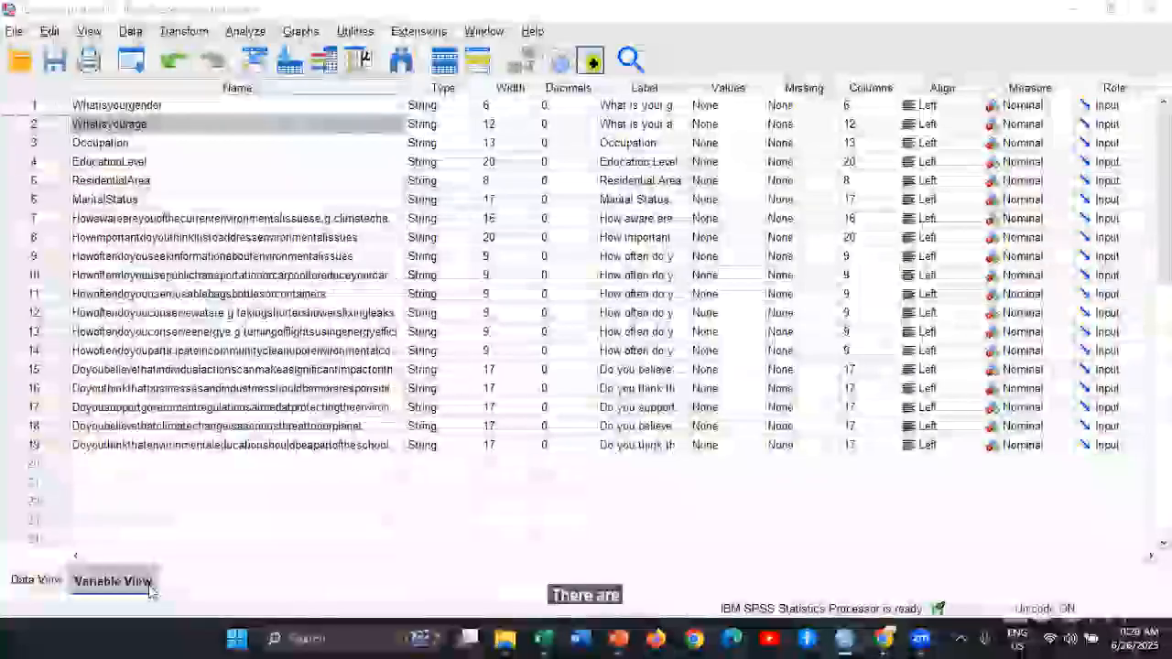
{"action": "key", "text": "Right"}
{"action": "key", "text": "Right"}
{"action": "key", "text": "Right"}
{"action": "key", "text": "Right"}
{"action": "key", "text": "Right"}
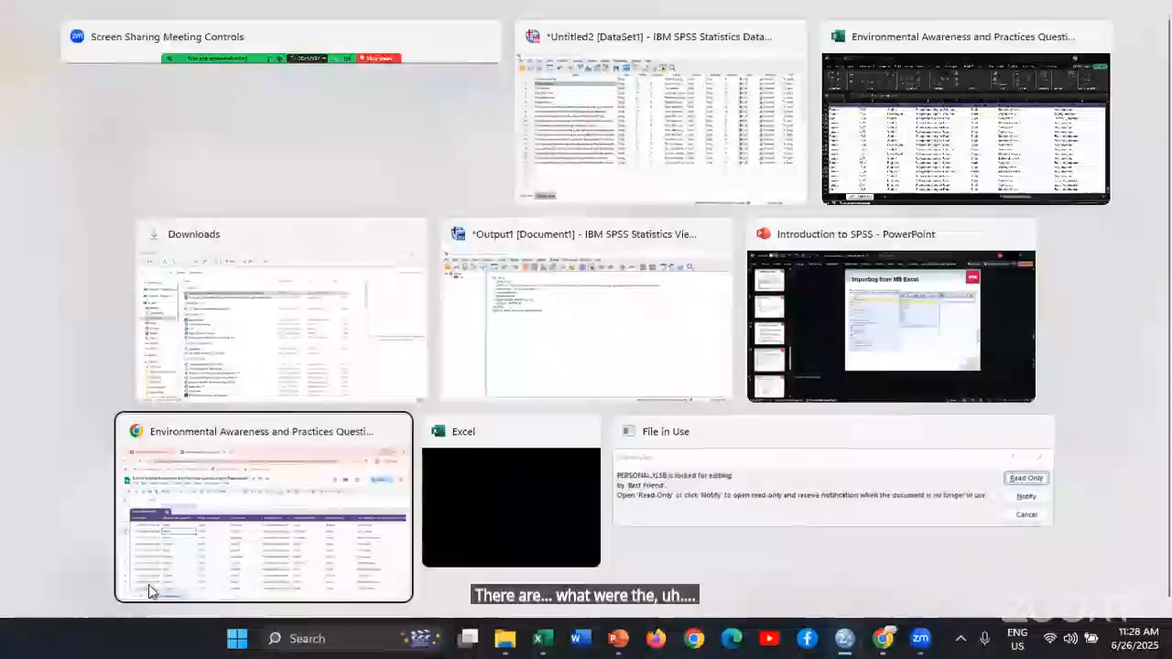
{"action": "key", "text": "Return"}
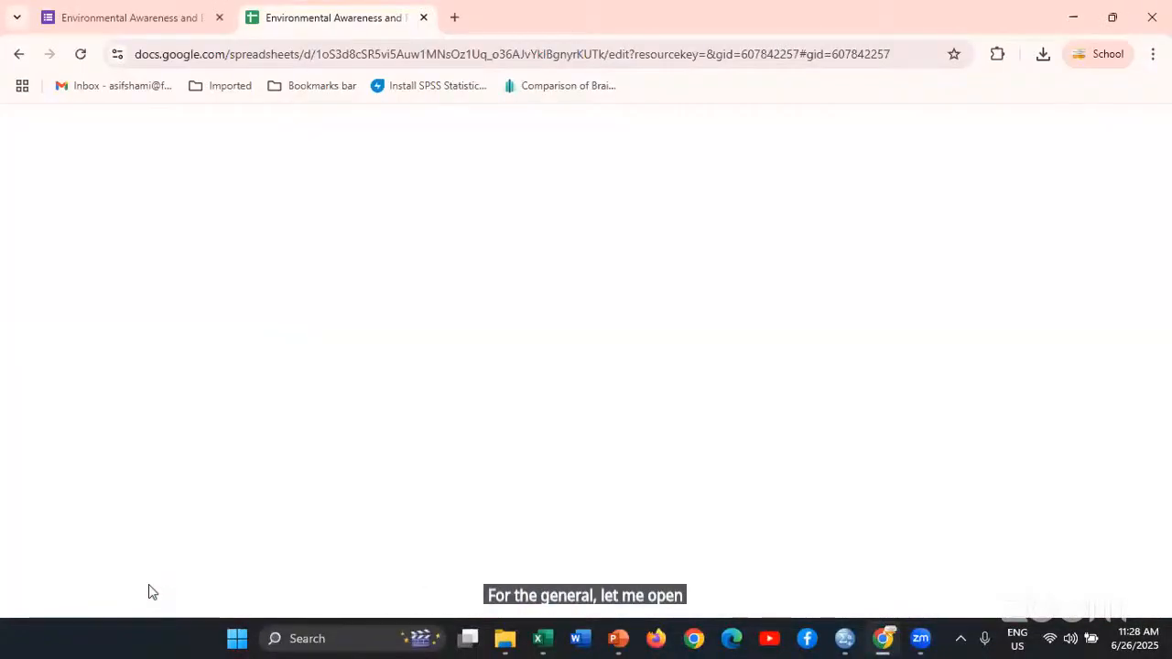
{"action": "left_click", "coordinate": [135, 15]}
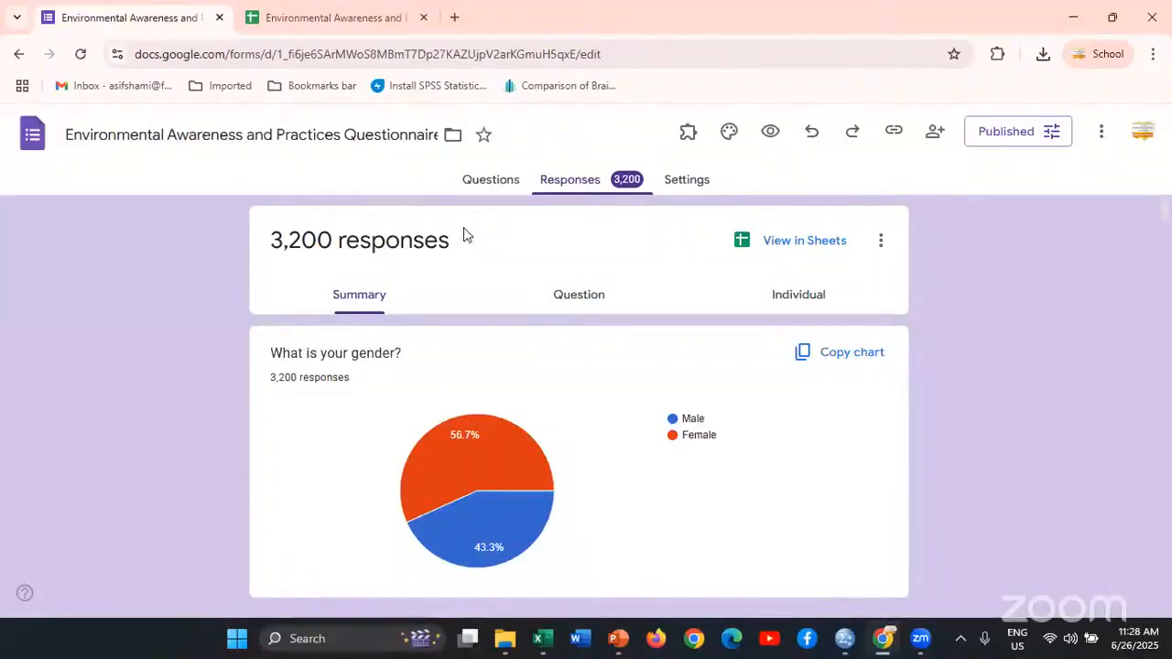
{"action": "scroll", "coordinate": [505, 350], "scroll_direction": "down", "scroll_amount": 5}
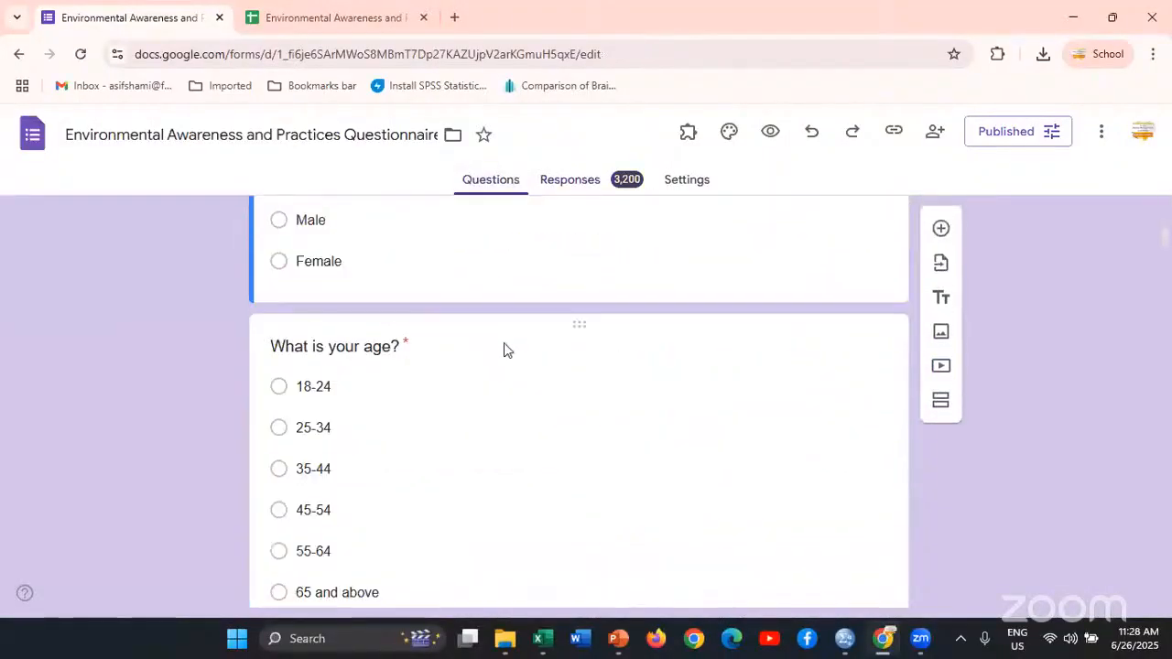
{"action": "scroll", "coordinate": [504, 350], "scroll_direction": "up", "scroll_amount": 2}
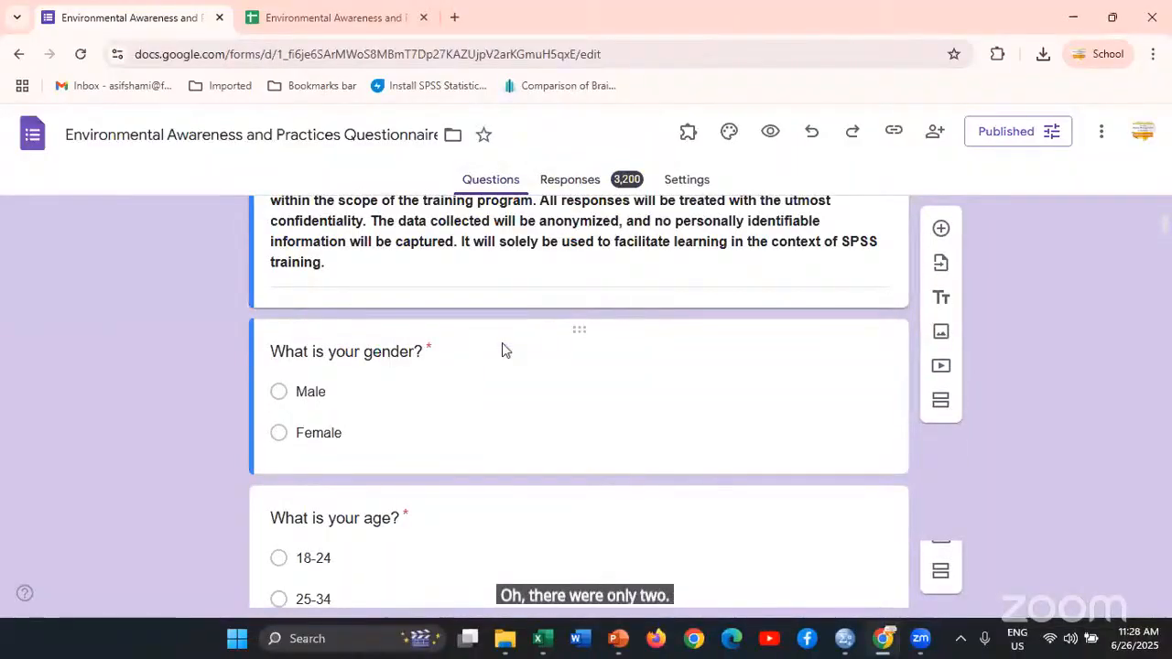
{"action": "scroll", "coordinate": [451, 349], "scroll_direction": "down", "scroll_amount": 3}
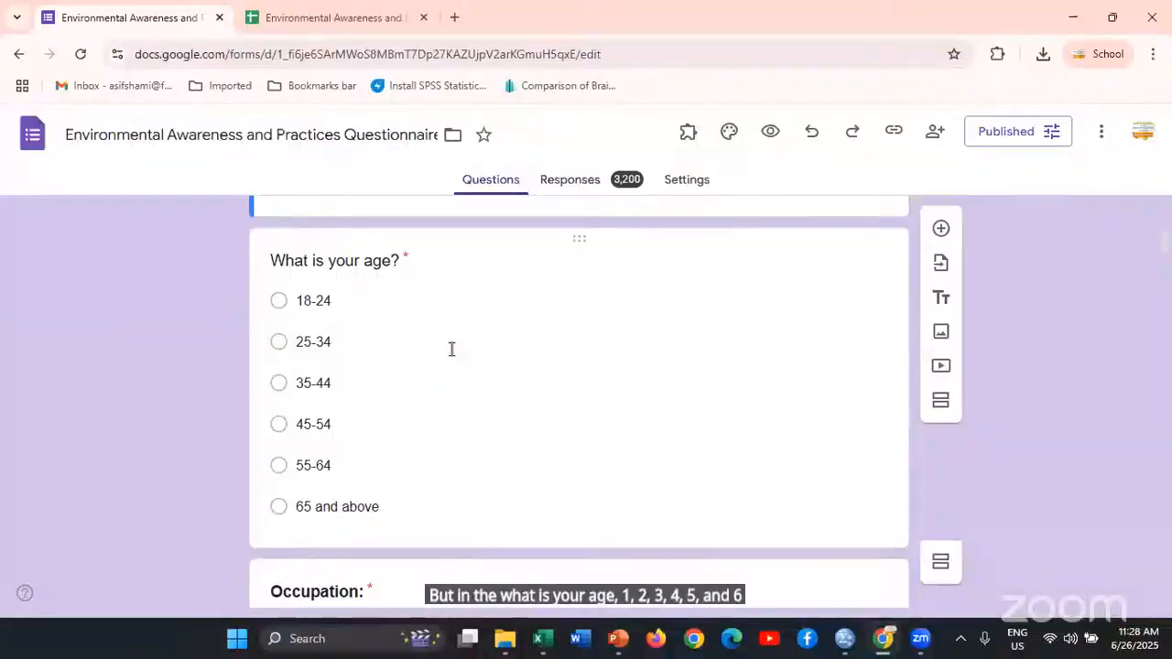
Return to the SPSS Data Editor and check the variable type settings of Whatisyourage without changing them
{"action": "key", "text": "alt+Tab"}
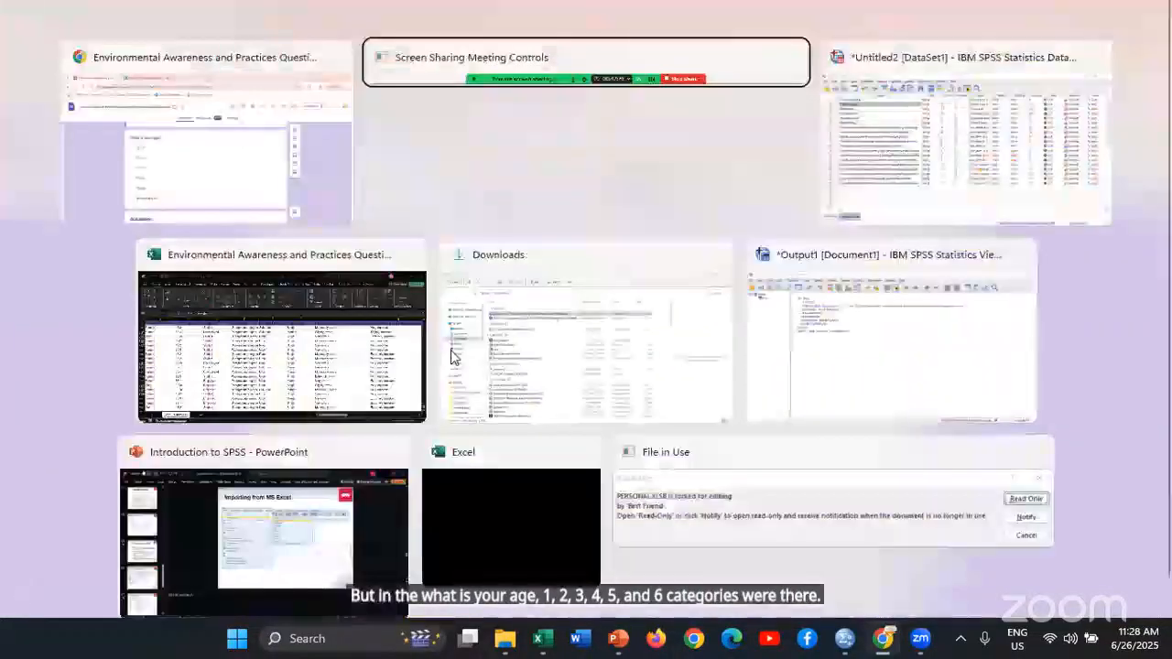
{"action": "key", "text": "alt+Tab"}
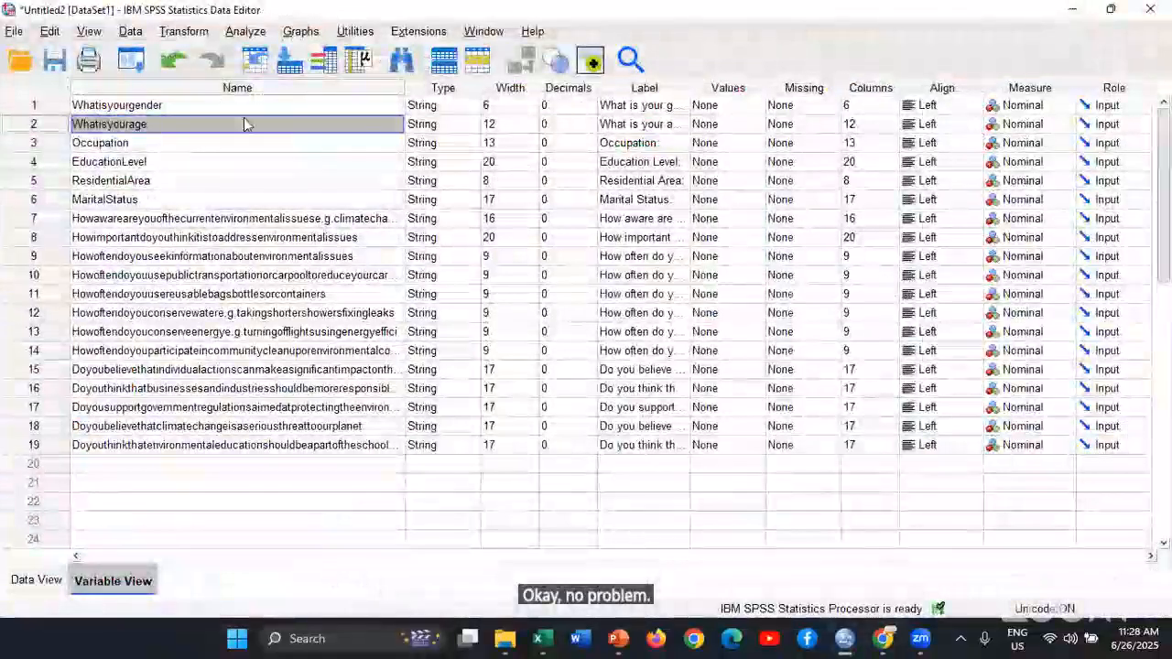
{"action": "double_click", "coordinate": [160, 124]}
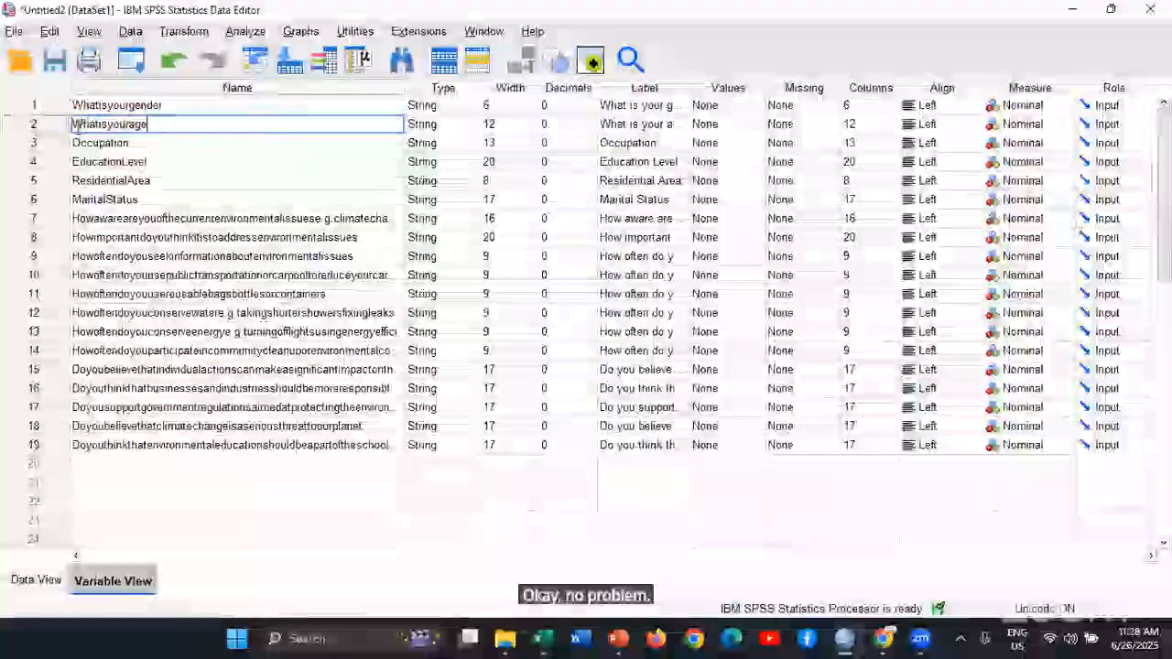
{"action": "left_click", "coordinate": [471, 128]}
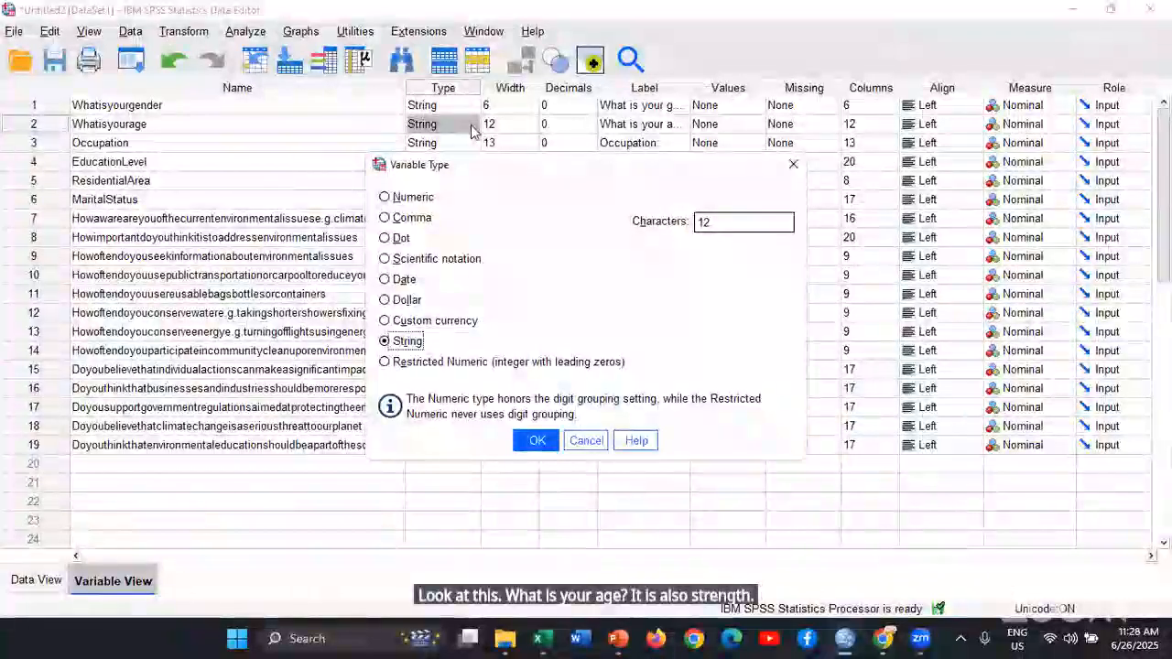
{"action": "key", "text": "Return"}
{"action": "left_click", "coordinate": [472, 130]}
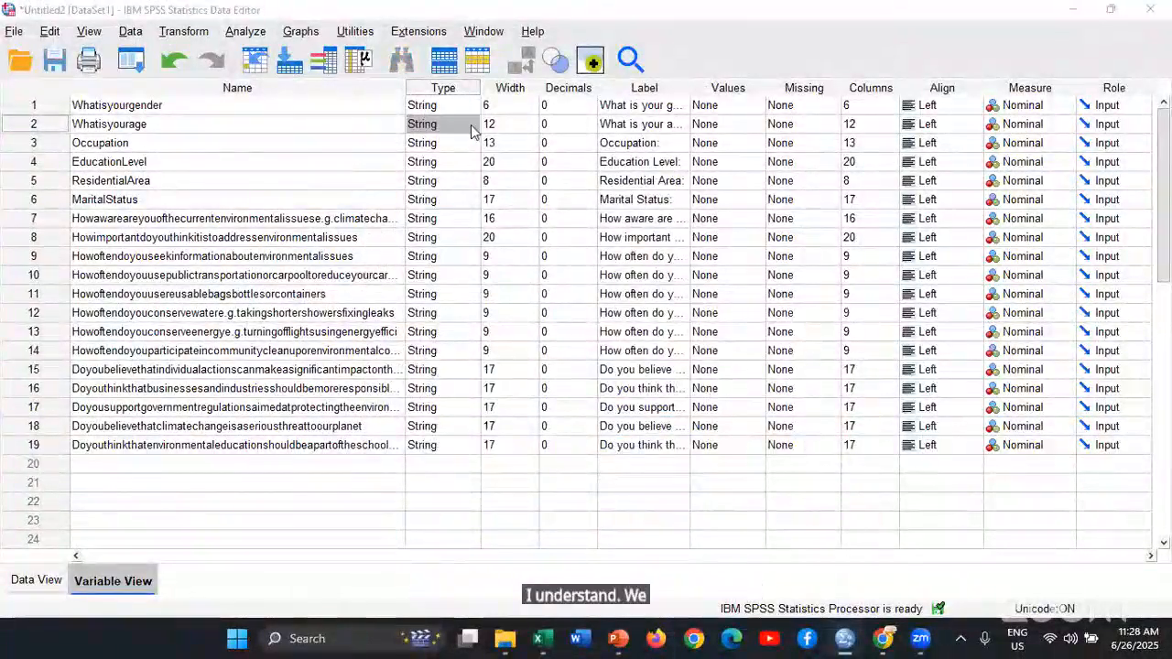
Switch to the questionnaire in Chrome to review the age categories, and go back to the SPSS Variable View
{"action": "key", "text": "alt+Tab"}
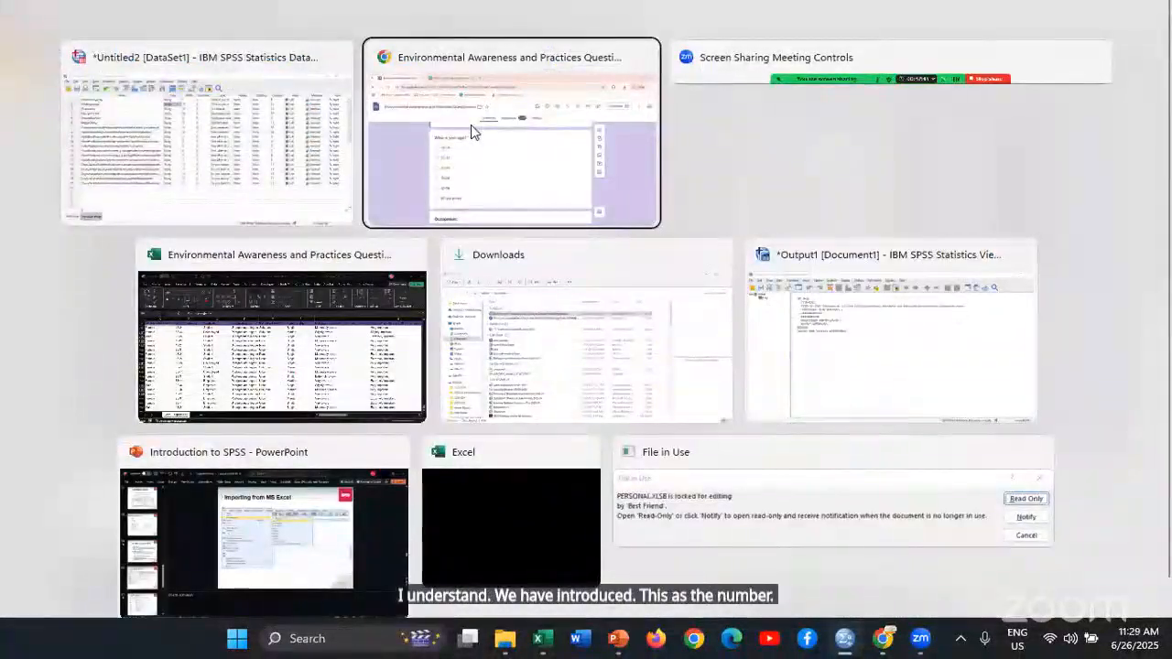
{"action": "left_click", "coordinate": [471, 130]}
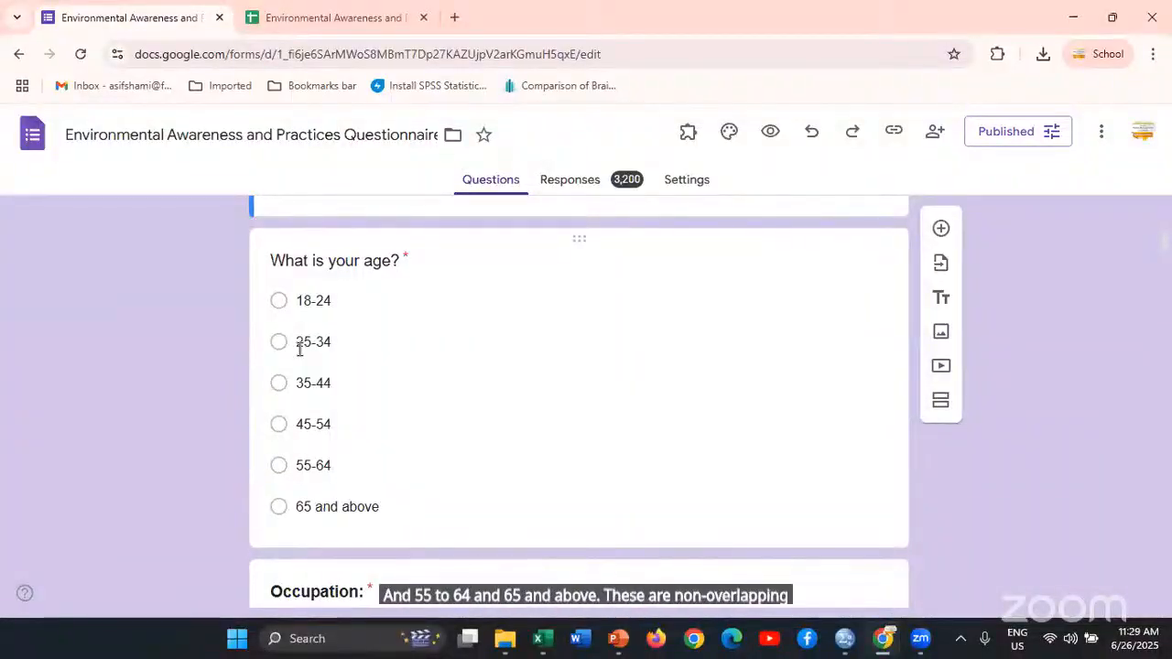
{"action": "key", "text": "alt+Tab"}
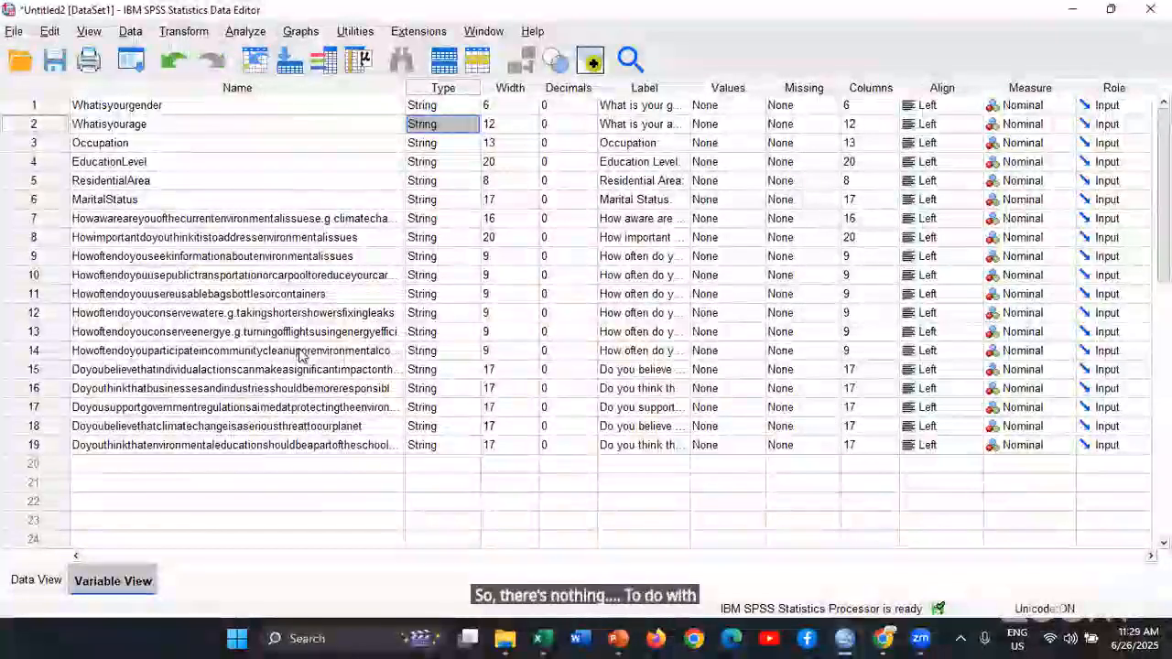
Review the variable types down the Type column, from the demographic variables to the awareness and practice questions
{"action": "key", "text": "Down"}
{"action": "key", "text": "Down"}
{"action": "key", "text": "Down"}
{"action": "key", "text": "Down"}
{"action": "key", "text": "Down"}
{"action": "key", "text": "Down"}
{"action": "key", "text": "Down"}
{"action": "key", "text": "Down"}
{"action": "key", "text": "Down"}
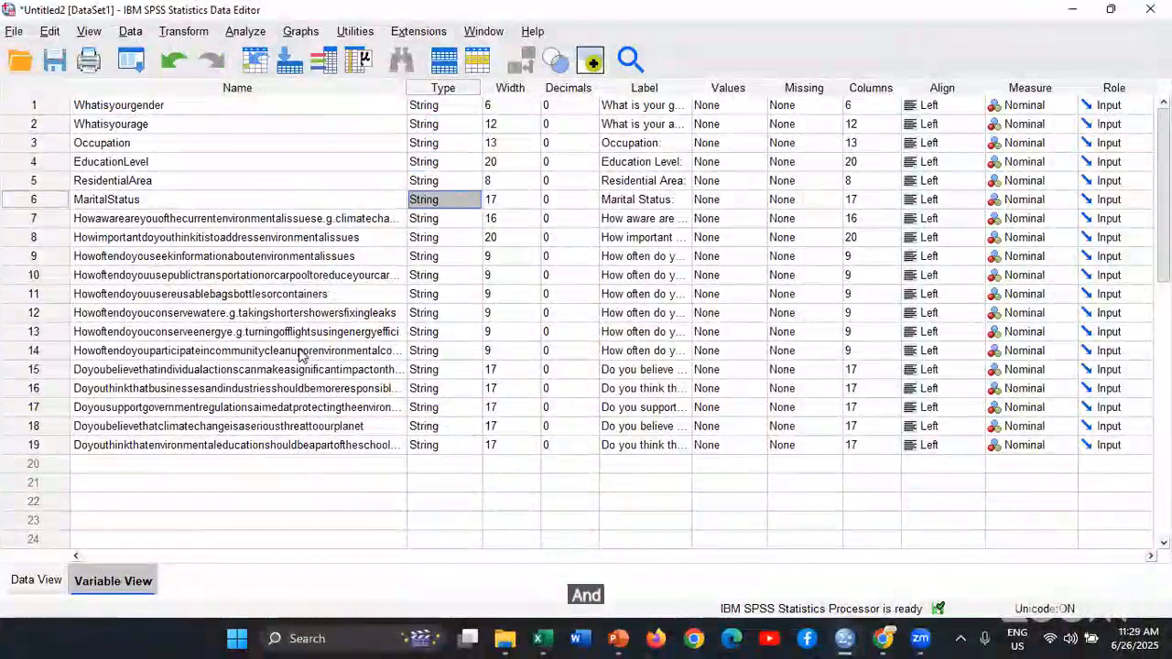
{"action": "key", "text": "Down"}
{"action": "key", "text": "Down"}
{"action": "key", "text": "Down"}
{"action": "key", "text": "Down"}
{"action": "key", "text": "Down"}
{"action": "key", "text": "Down"}
{"action": "key", "text": "Down"}
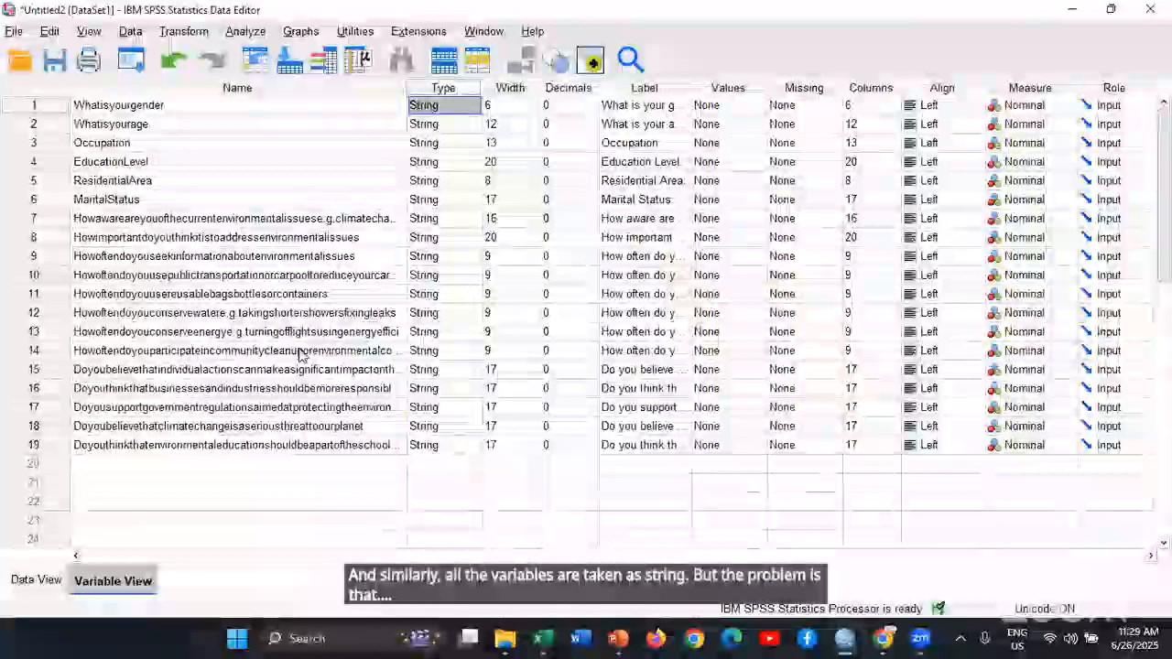
{"action": "key", "text": "shift+Down"}
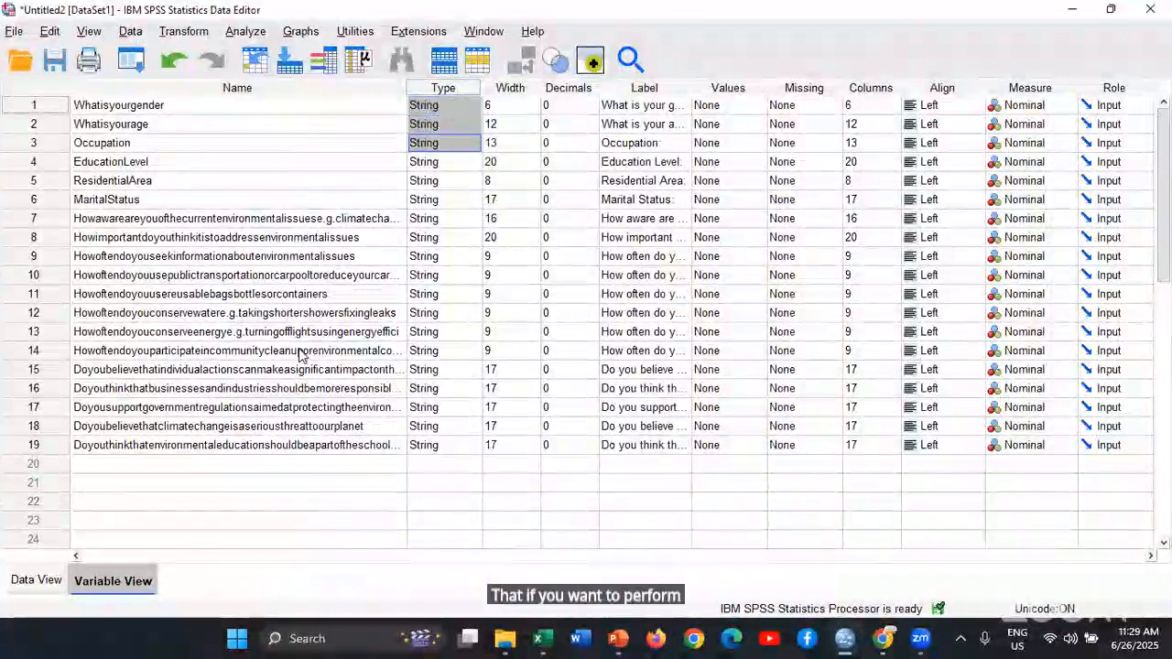
{"action": "key", "text": "shift+Down"}
{"action": "key", "text": "shift+Down"}
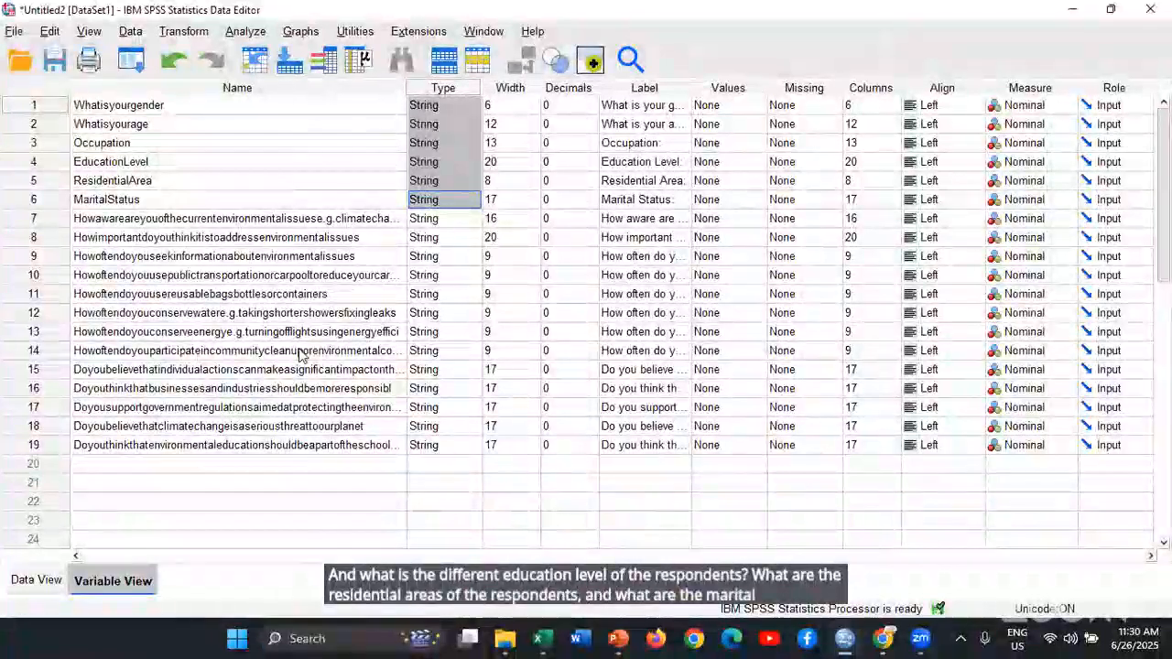
{"action": "key", "text": "Down"}
{"action": "key", "text": "shift+Down"}
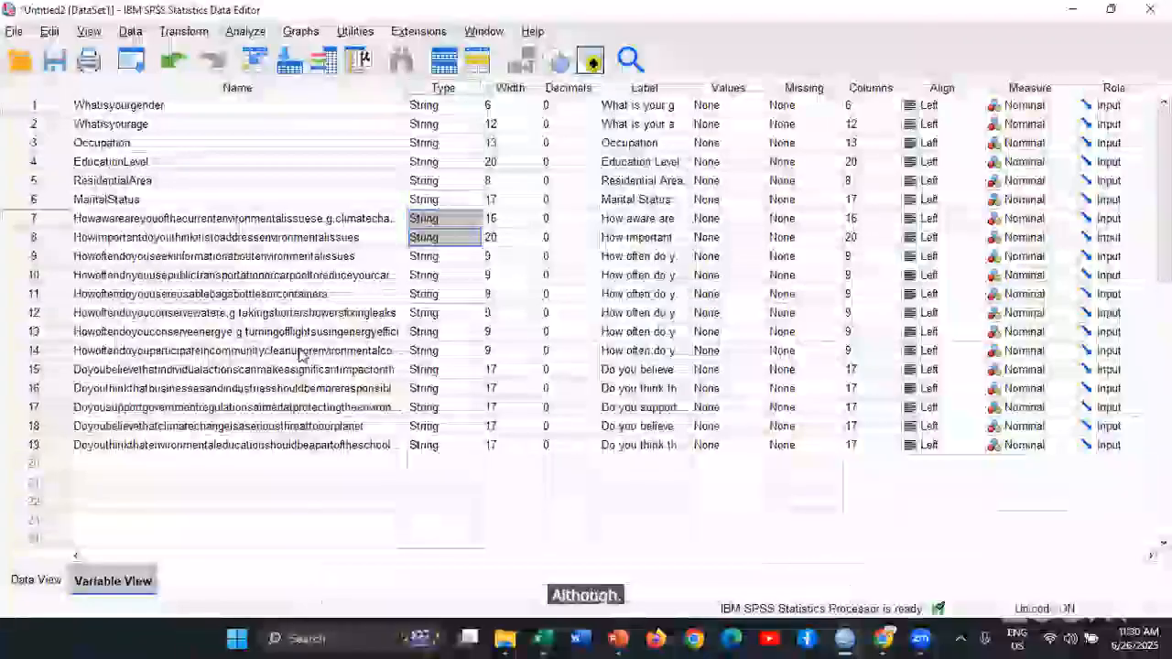
{"action": "key", "text": "shift+Down"}
{"action": "key", "text": "shift+Down"}
{"action": "key", "text": "shift+Down"}
{"action": "key", "text": "shift+Down"}
{"action": "key", "text": "shift+Down"}
{"action": "key", "text": "shift+Down"}
{"action": "key", "text": "shift+Down"}
{"action": "key", "text": "shift+Down"}
{"action": "key", "text": "shift+Down"}
{"action": "key", "text": "shift+Down"}
{"action": "key", "text": "shift+Down"}
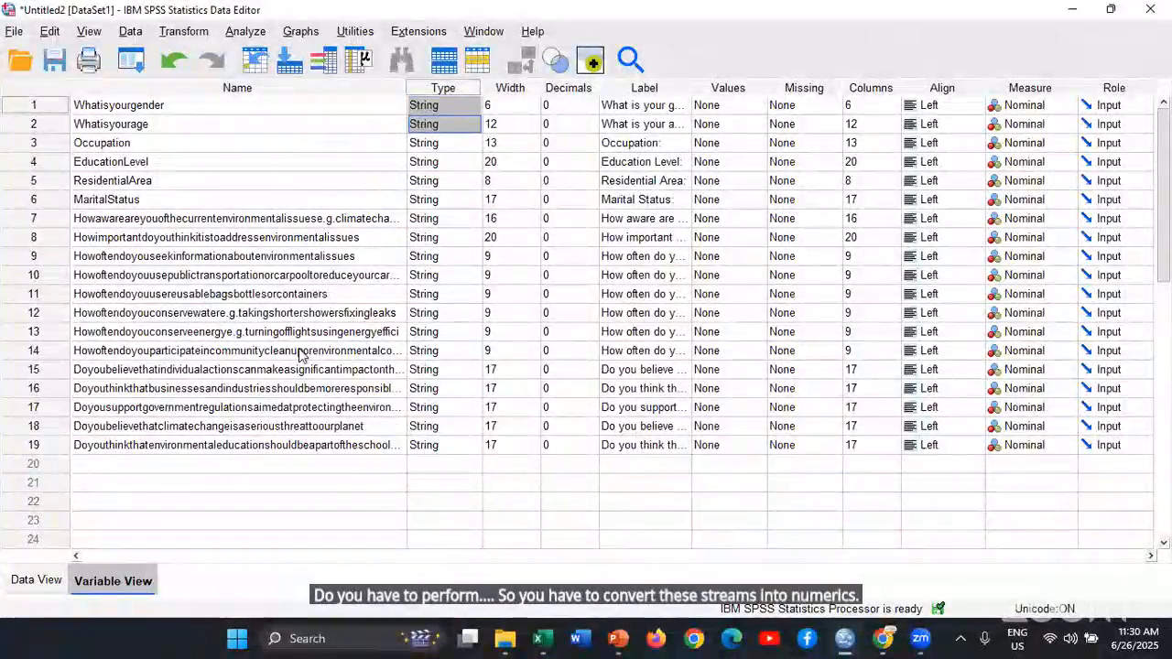
{"action": "key", "text": "shift+Down"}
{"action": "key", "text": "shift+Down"}
{"action": "key", "text": "shift+Down"}
{"action": "key", "text": "shift+Down"}
{"action": "key", "text": "shift+Down"}
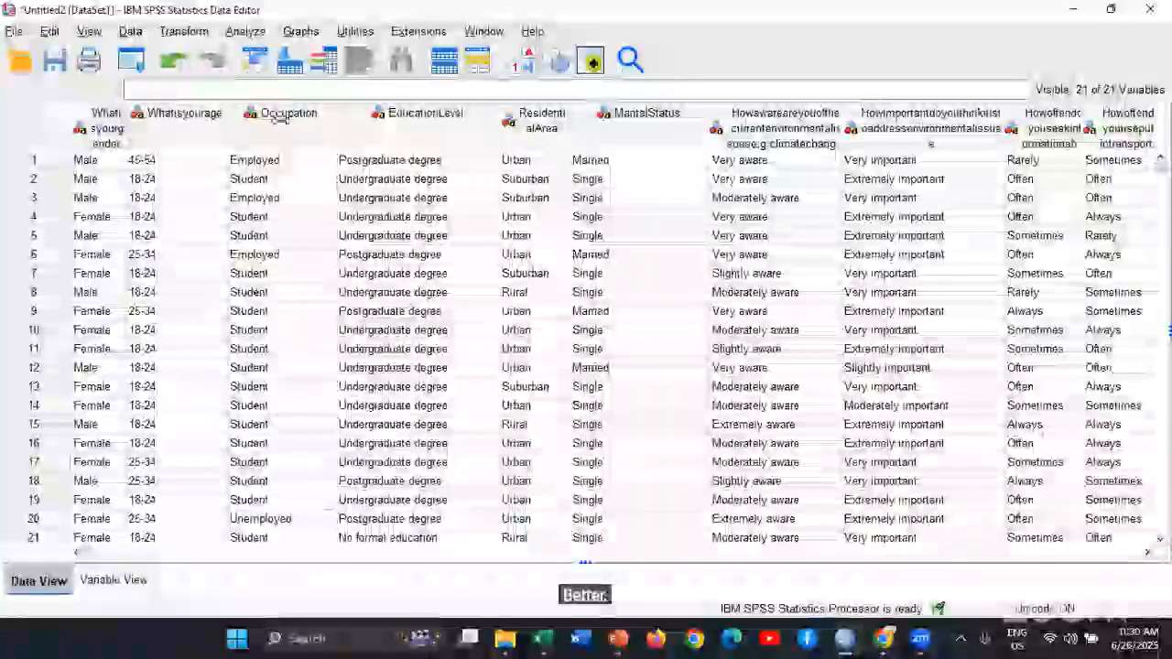
Inspect the gender responses in the Data View and try converting Whatisyourgender to the Numeric type
{"action": "left_click", "coordinate": [110, 131]}
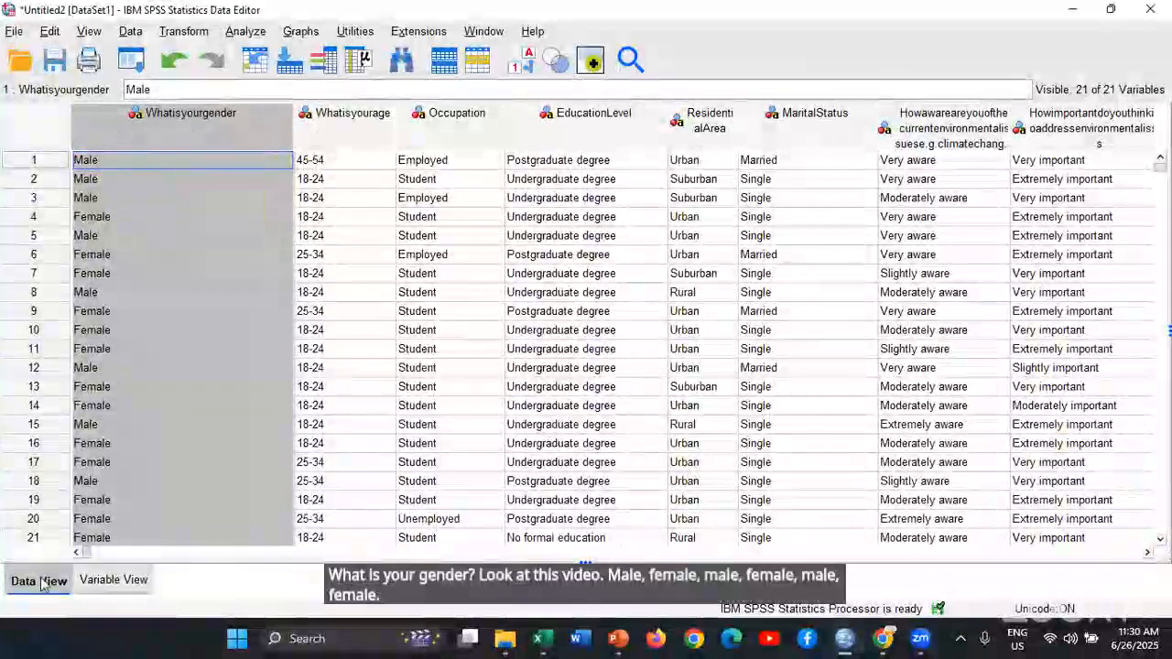
{"action": "left_click", "coordinate": [114, 580]}
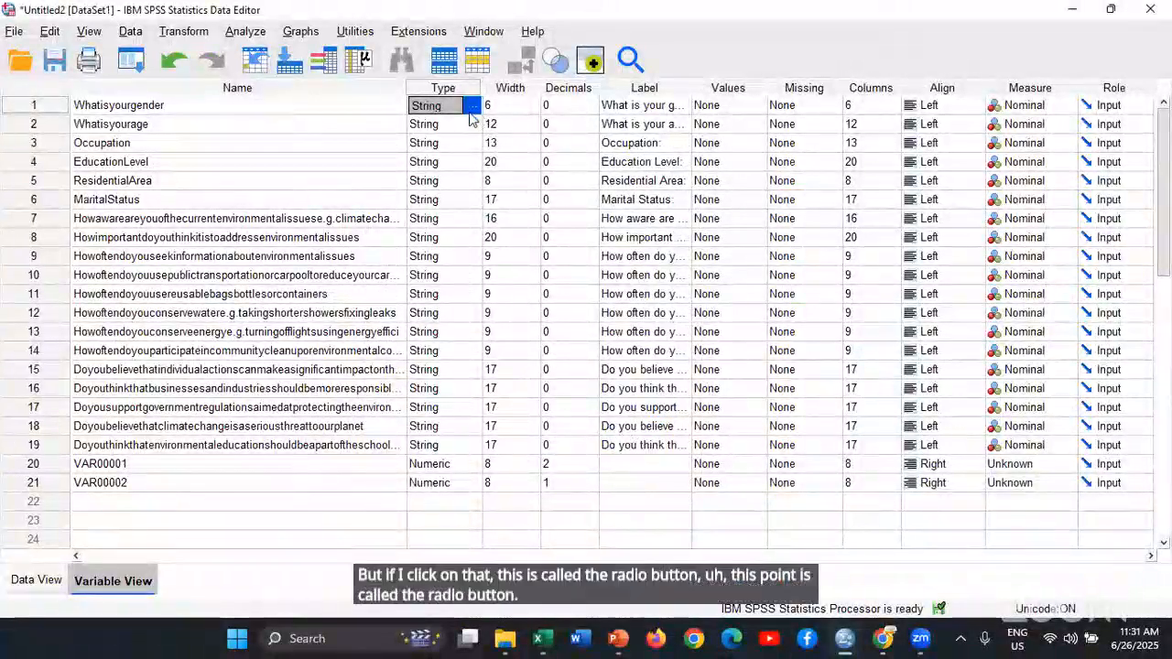
{"action": "left_click", "coordinate": [471, 107]}
{"action": "left_click", "coordinate": [412, 198]}
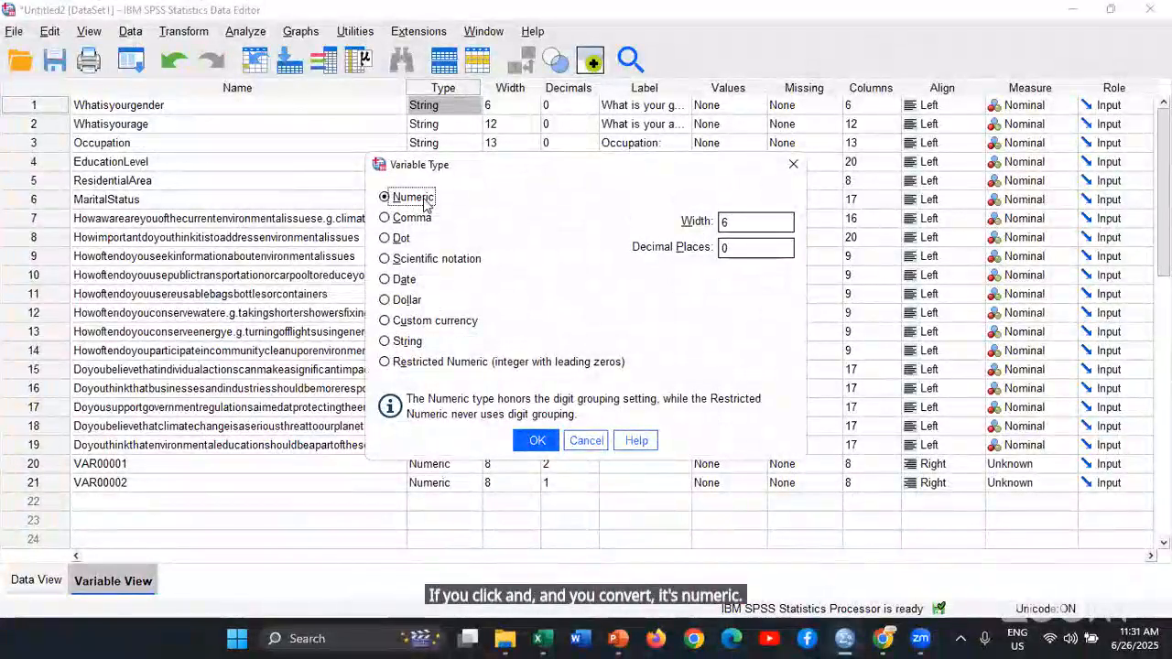
{"action": "left_click", "coordinate": [538, 442]}
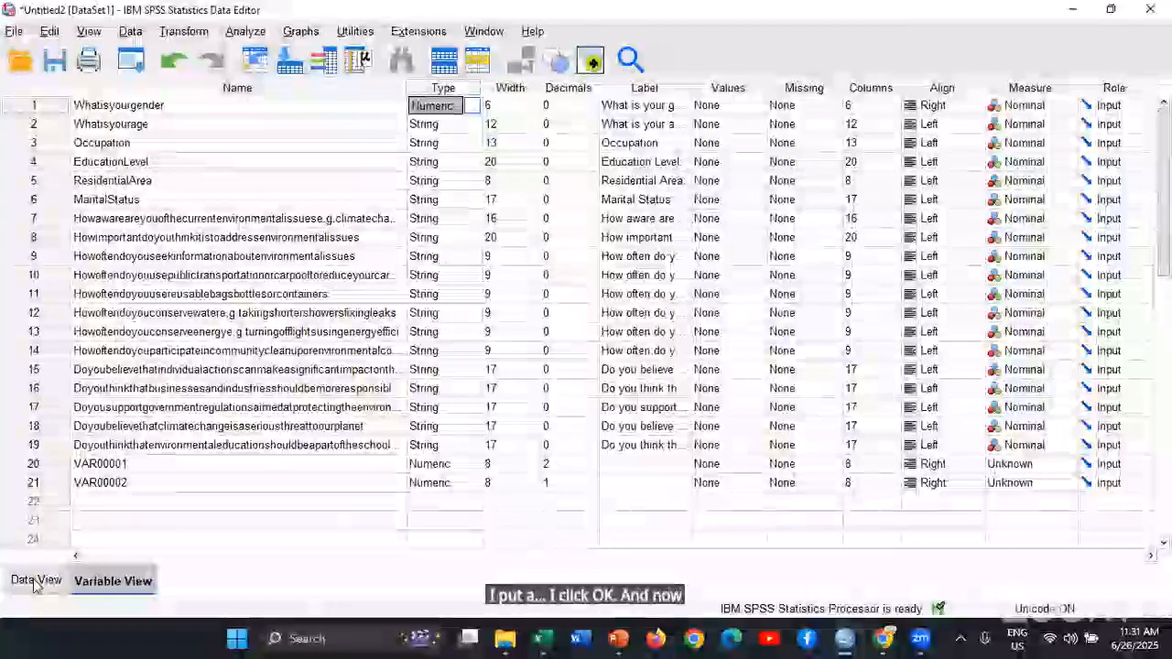
{"action": "left_click", "coordinate": [36, 581]}
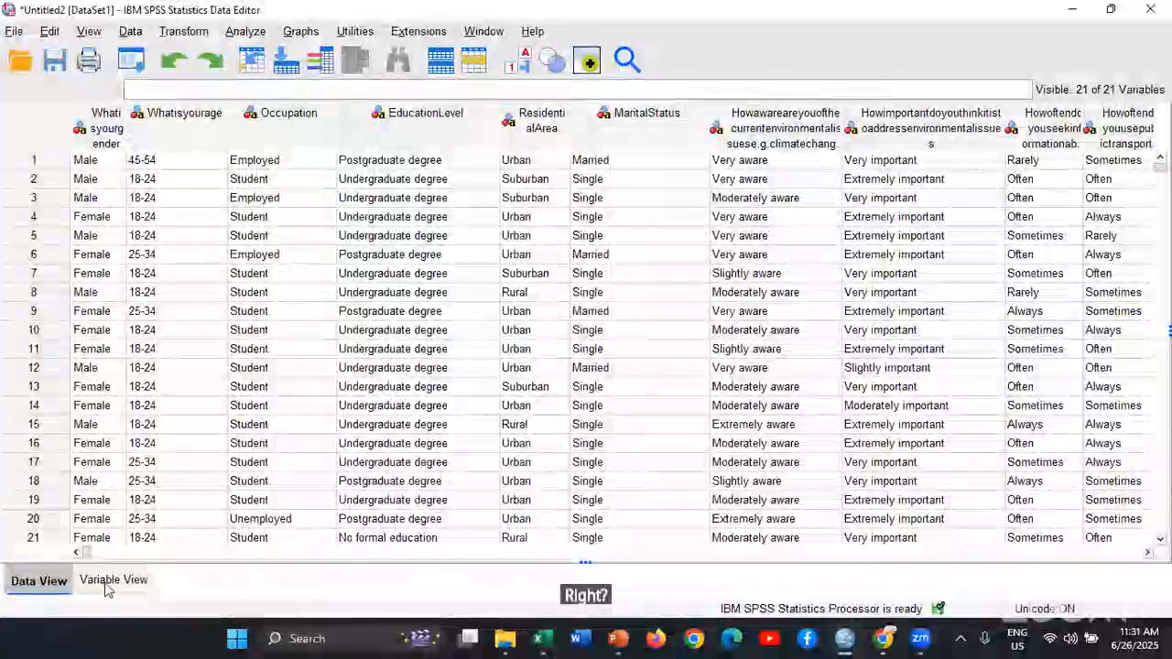
Try changing Whatisyourage to the Comma type, check its responses in the Data View, and undo the change
{"action": "key", "text": "ctrl+t"}
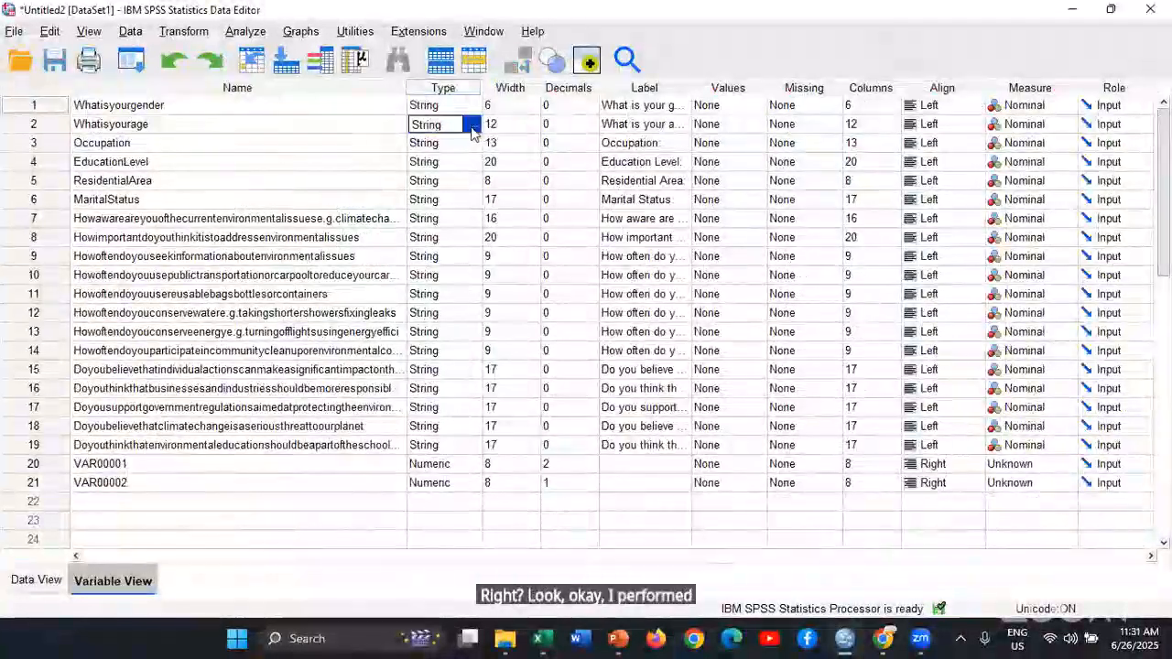
{"action": "left_click", "coordinate": [471, 128]}
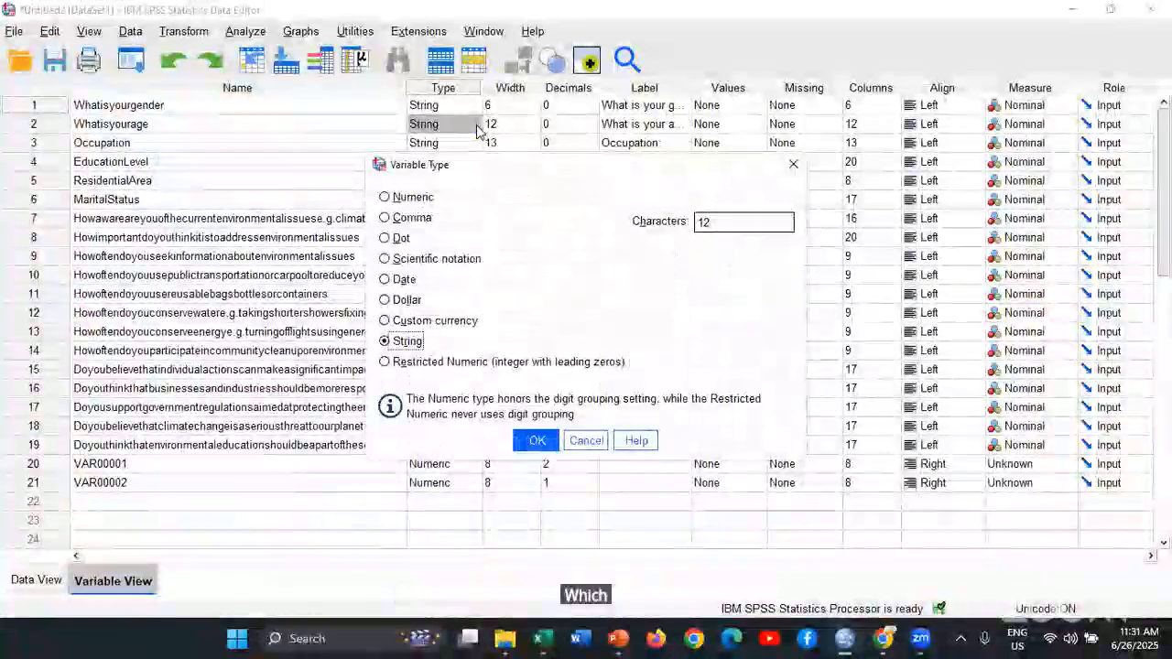
{"action": "left_click", "coordinate": [418, 221]}
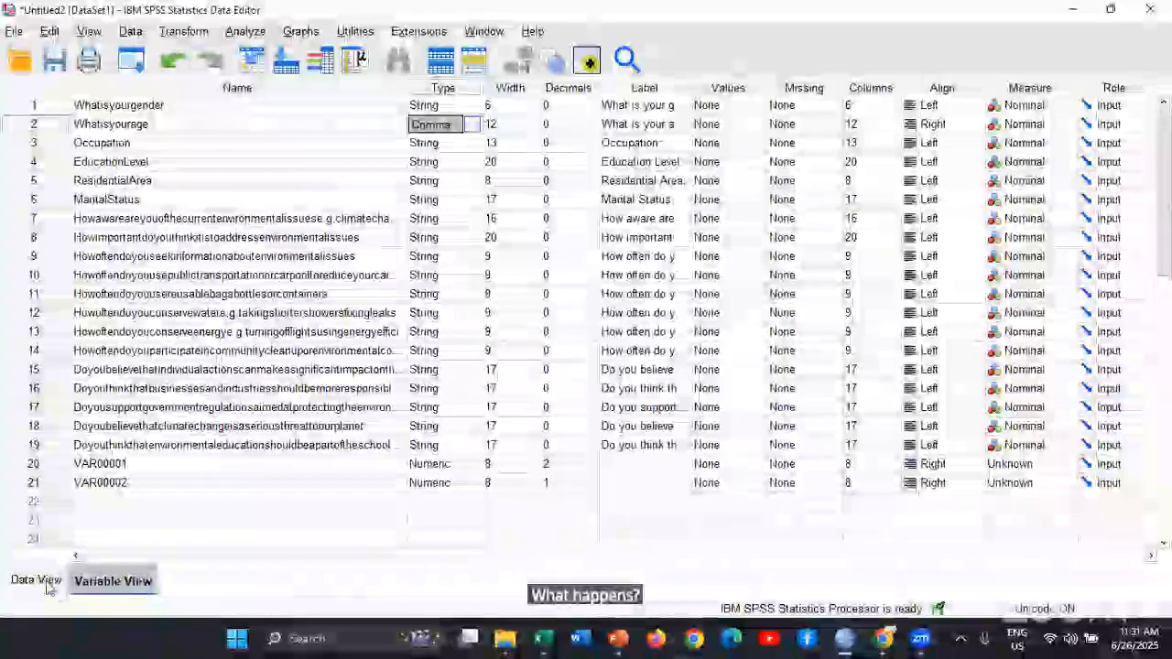
{"action": "left_click", "coordinate": [44, 583]}
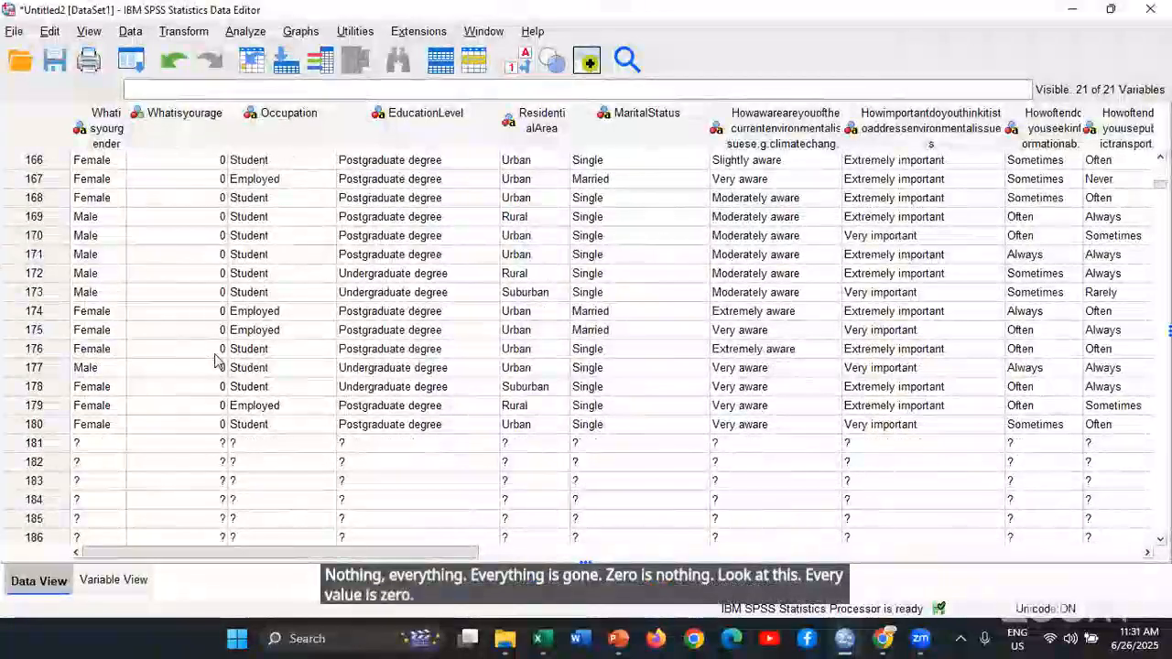
{"action": "scroll", "coordinate": [202, 359], "scroll_direction": "up", "scroll_amount": 18}
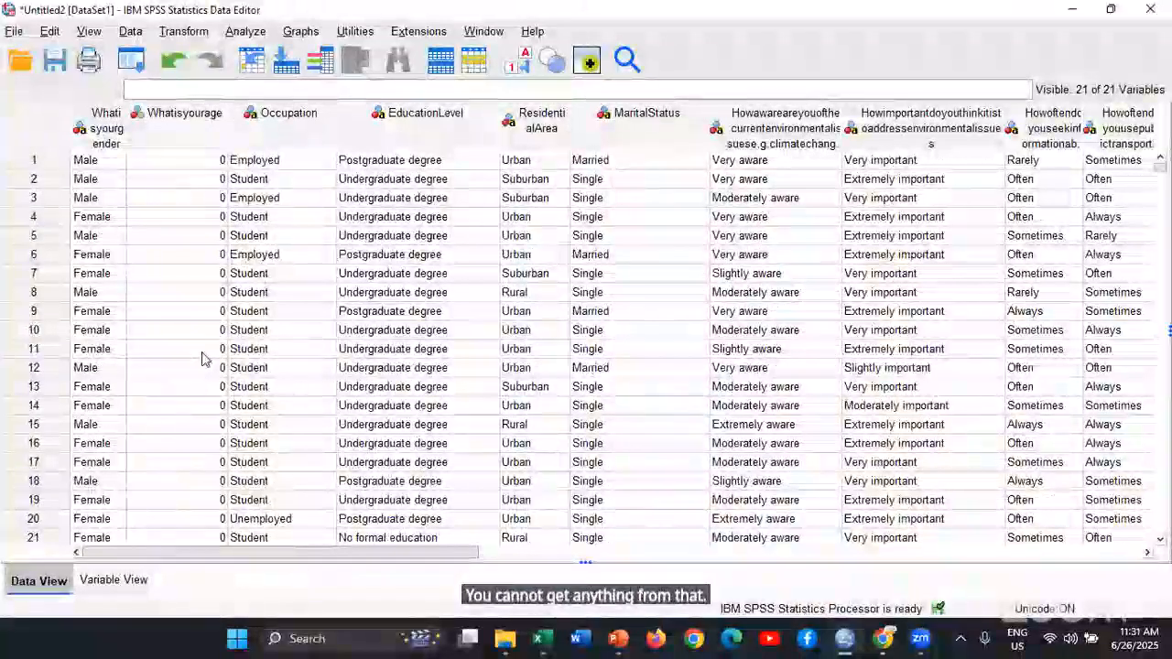
{"action": "key", "text": "ctrl+z"}
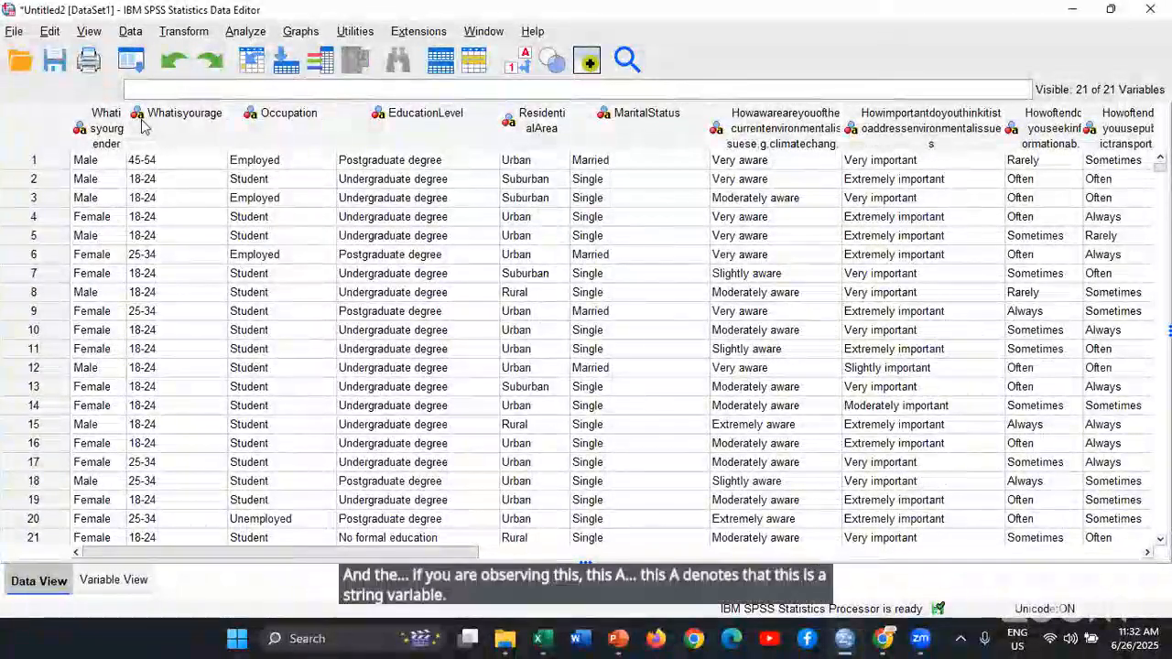
Check the extra columns VAR00001 and VAR00002 in the Data View and delete both variables in the Variable View
{"action": "mouse_move", "coordinate": [145, 127]}
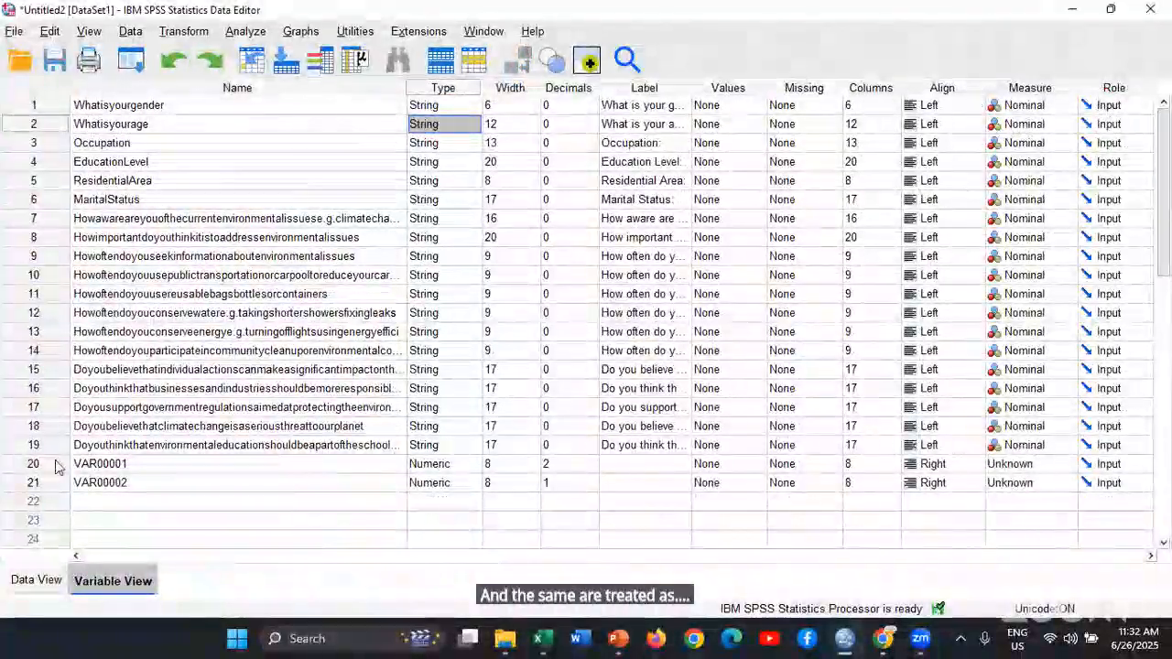
{"action": "left_click", "coordinate": [32, 581]}
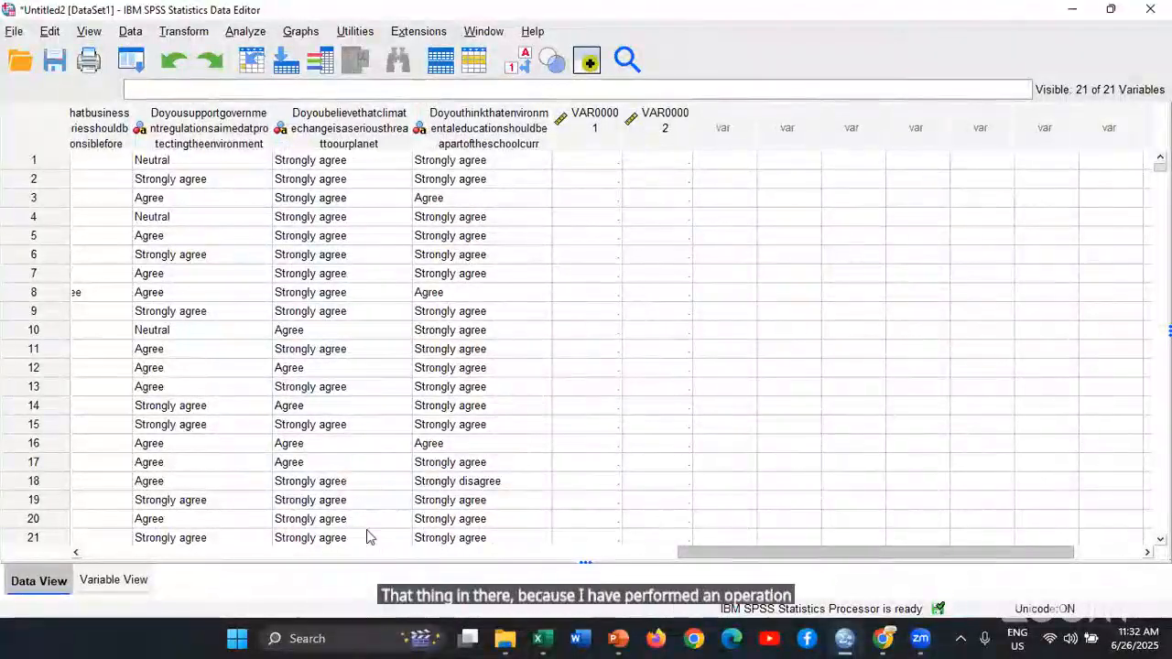
{"action": "scroll", "coordinate": [162, 533], "scroll_direction": "left", "scroll_amount": 6}
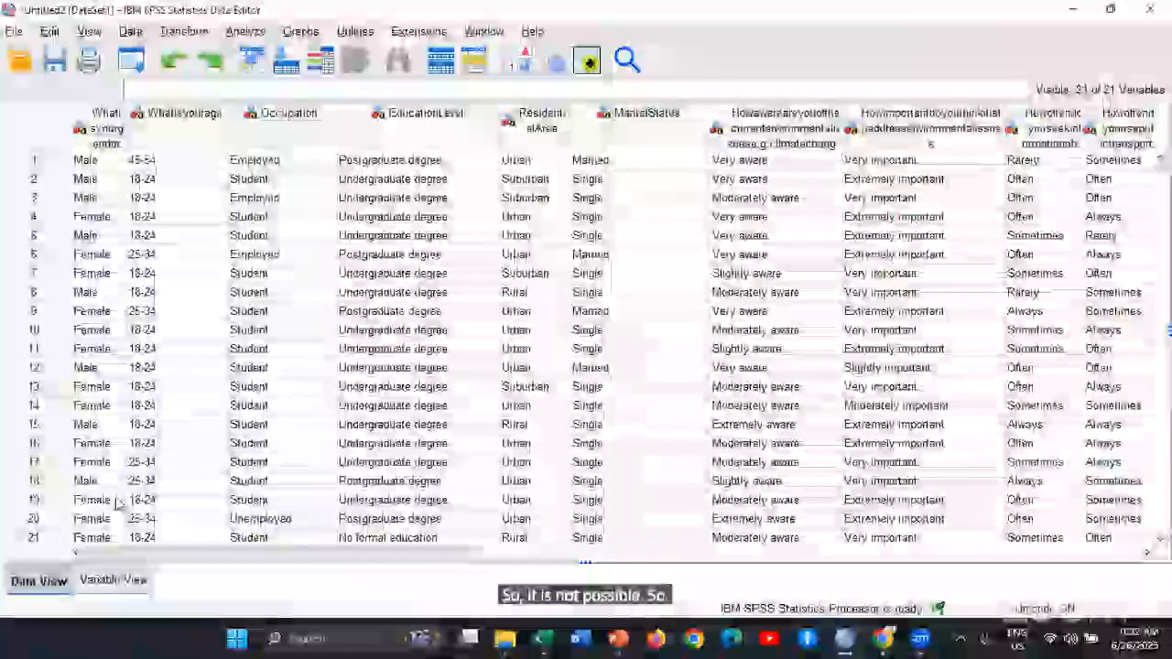
{"action": "left_click", "coordinate": [108, 582]}
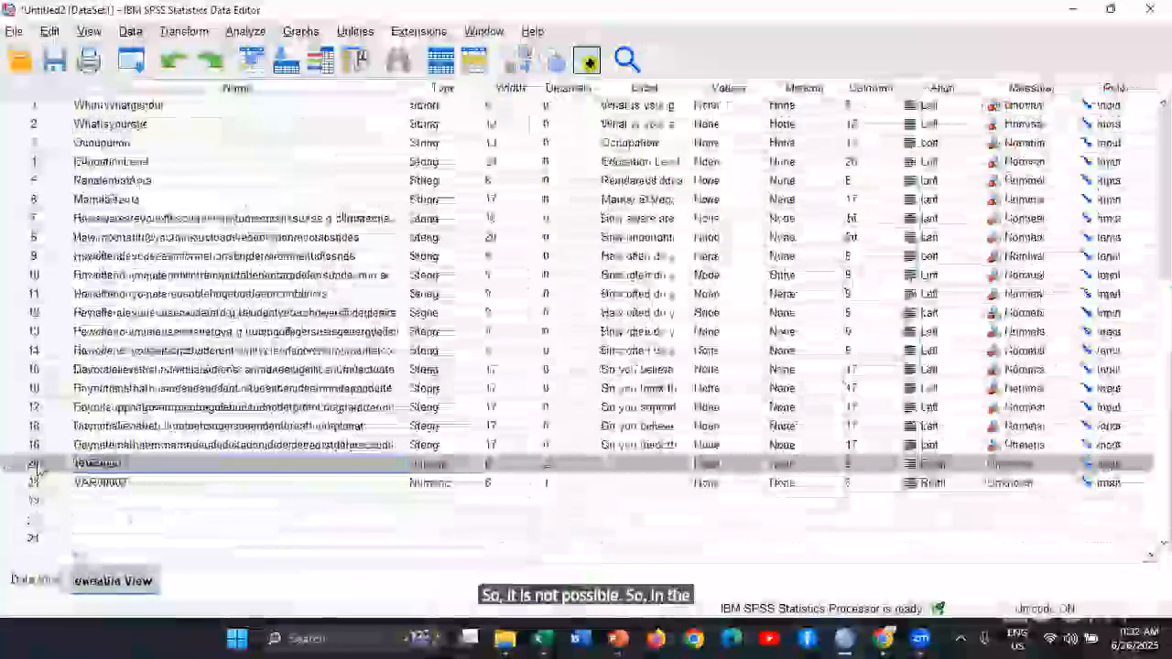
{"action": "right_click", "coordinate": [37, 466]}
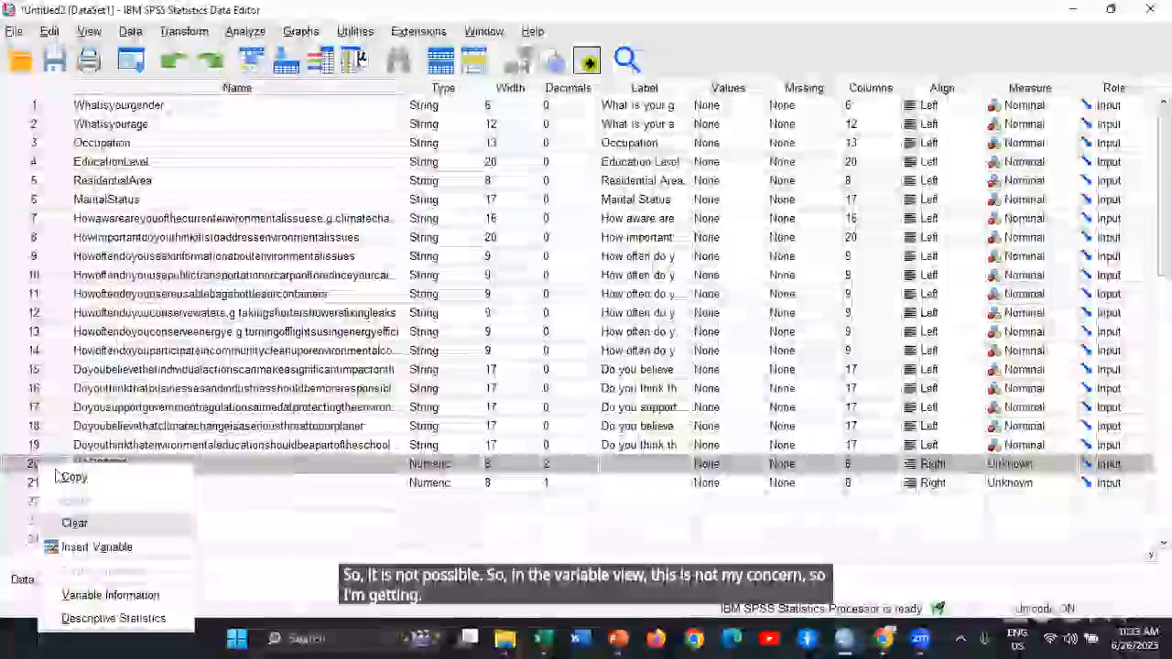
{"action": "left_click", "coordinate": [75, 524]}
{"action": "right_click", "coordinate": [52, 470]}
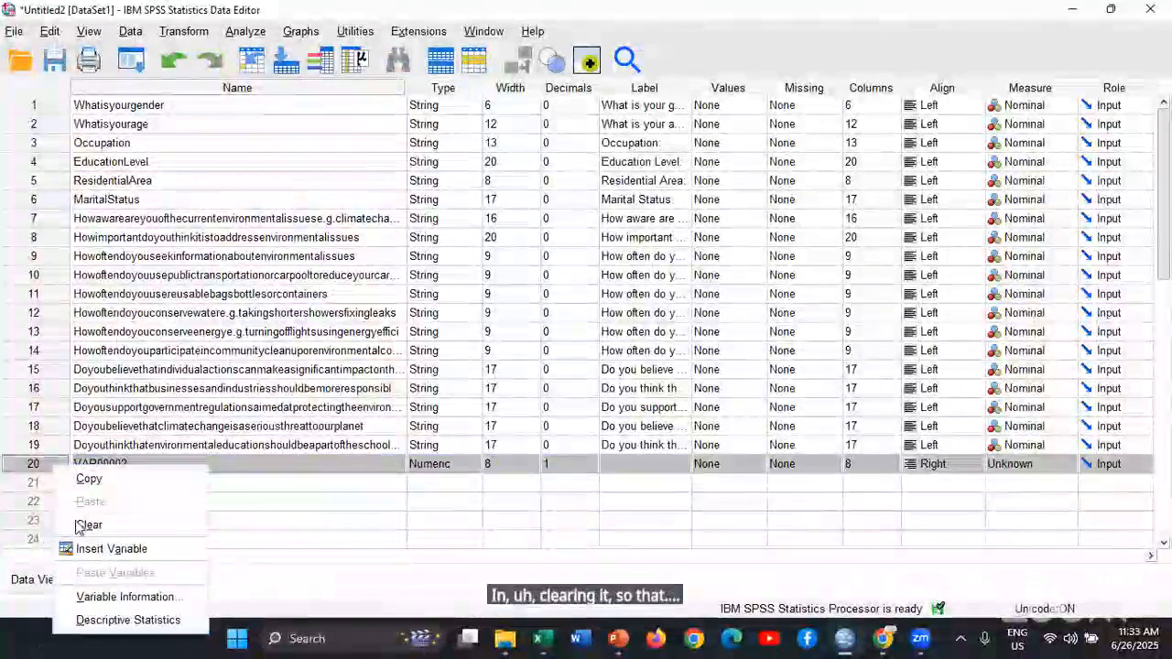
{"action": "left_click", "coordinate": [89, 525]}
{"action": "left_click", "coordinate": [260, 521]}
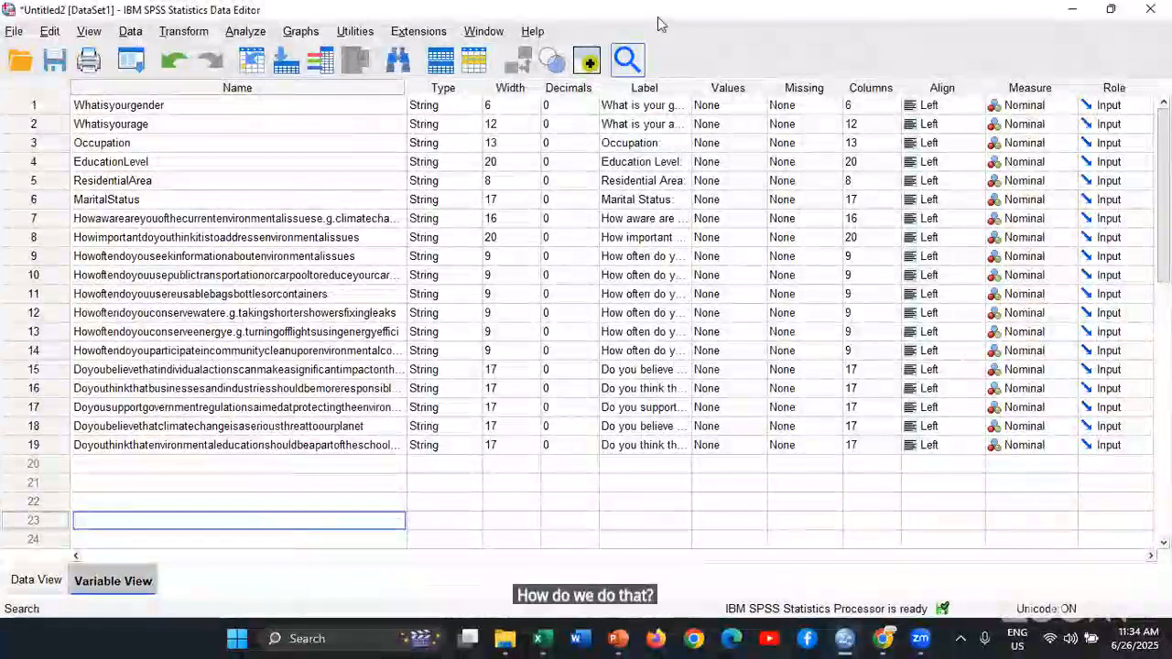
Switch to the questionnaire in Chrome, return to the SPSS Data Editor, and maximize its window
{"action": "key", "text": "alt+Tab"}
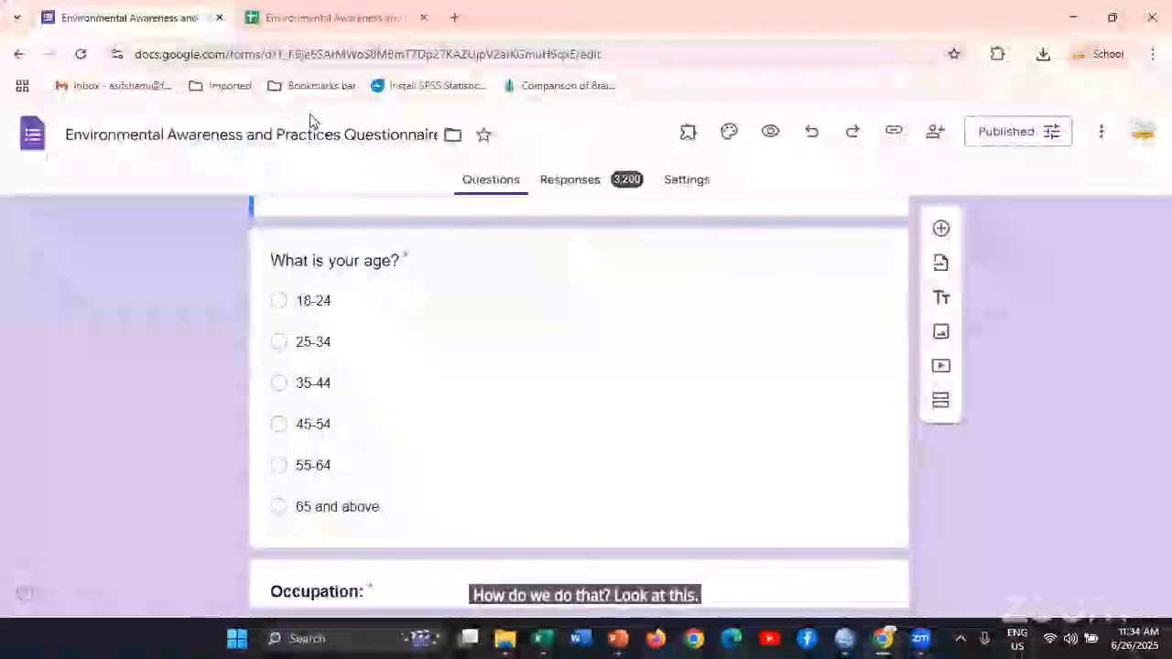
{"action": "key", "text": "alt+Tab"}
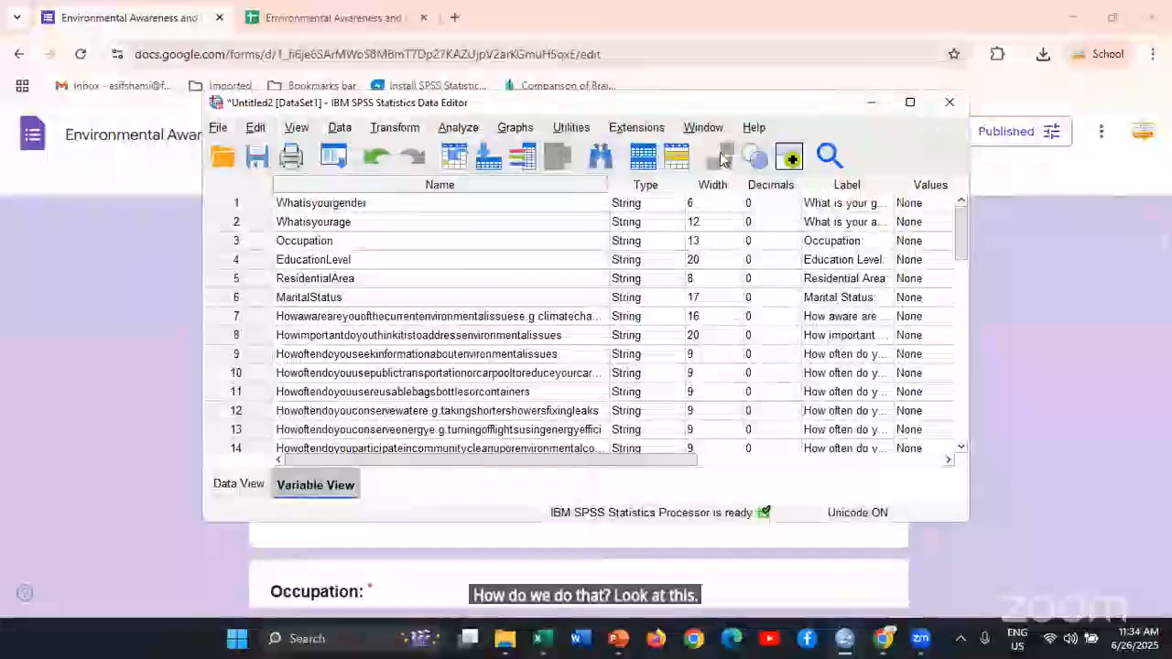
{"action": "left_click", "coordinate": [911, 104]}
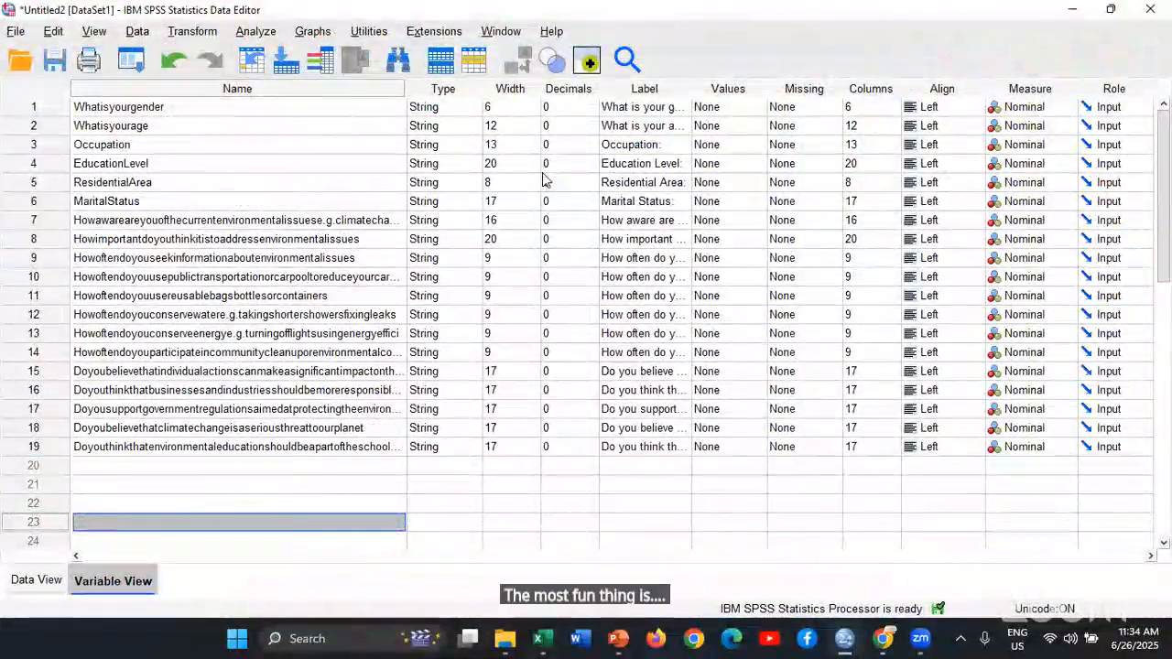
{"action": "left_click", "coordinate": [138, 31]}
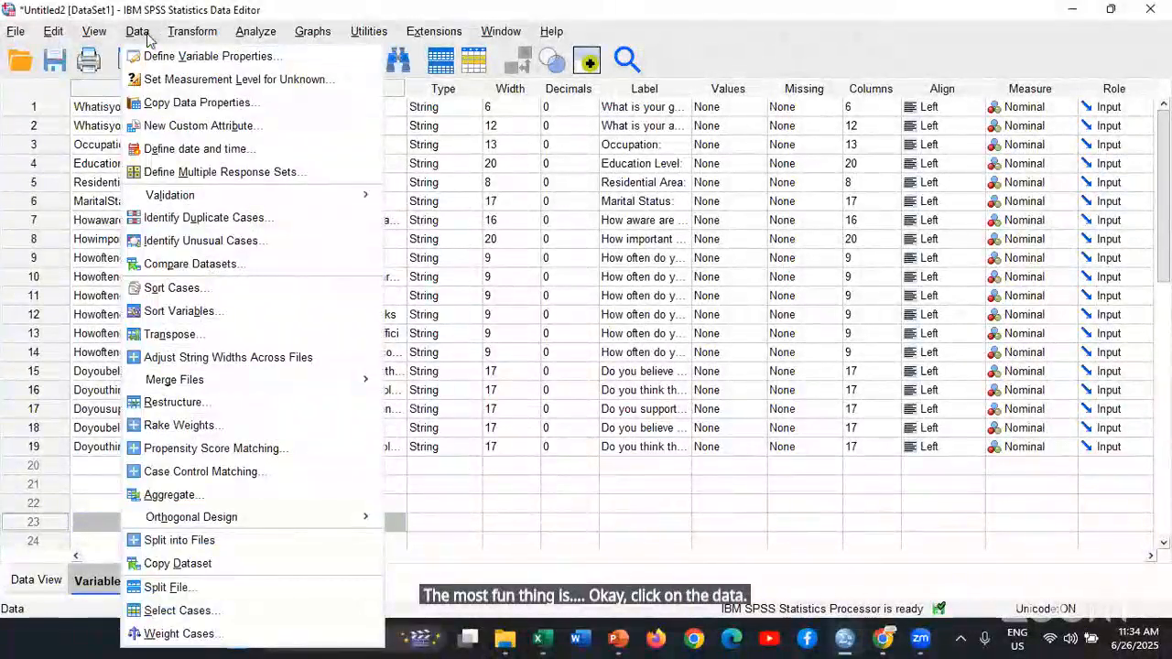
{"action": "mouse_move", "coordinate": [200, 36]}
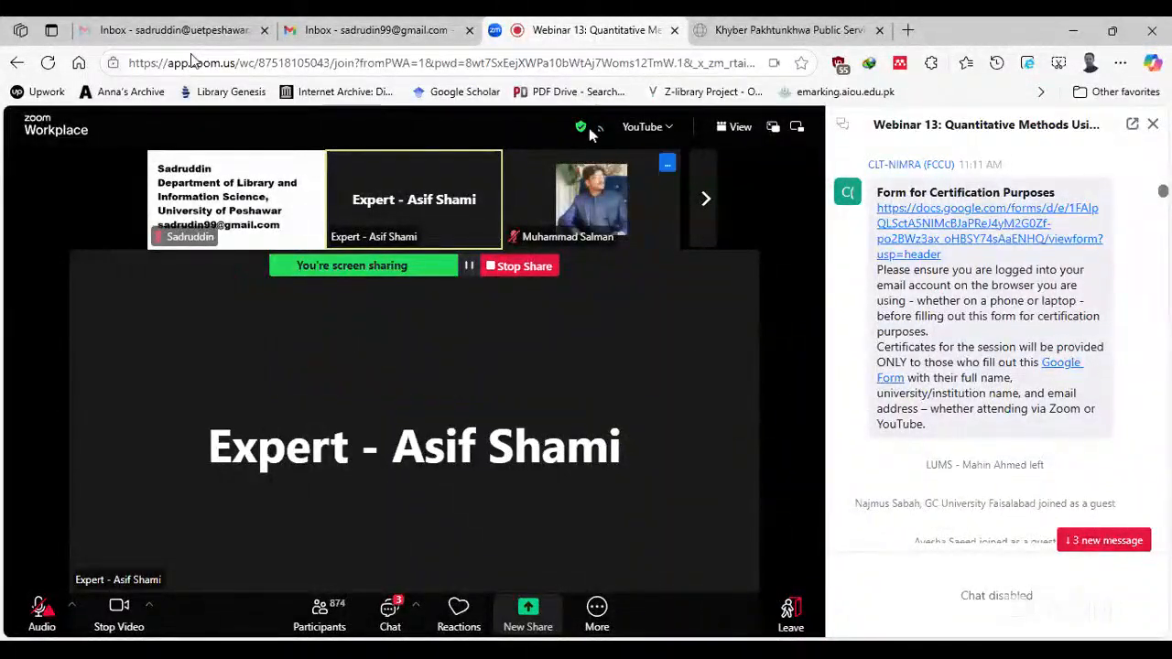
{"action": "left_click", "coordinate": [372, 30]}
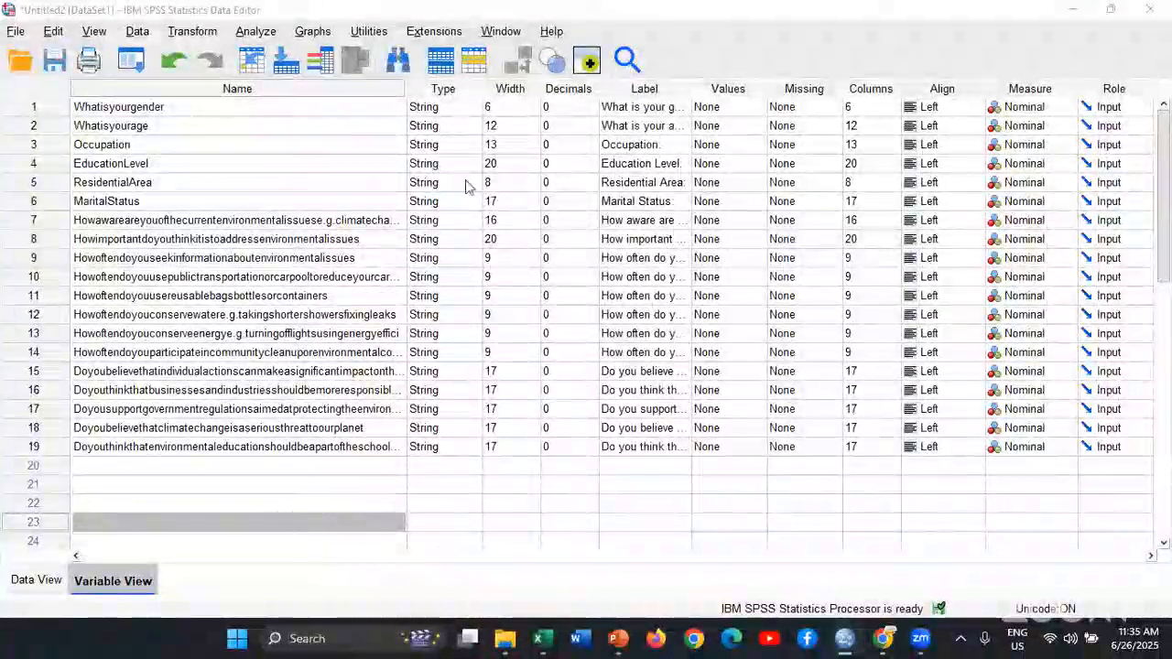
{"action": "double_click", "coordinate": [317, 130]}
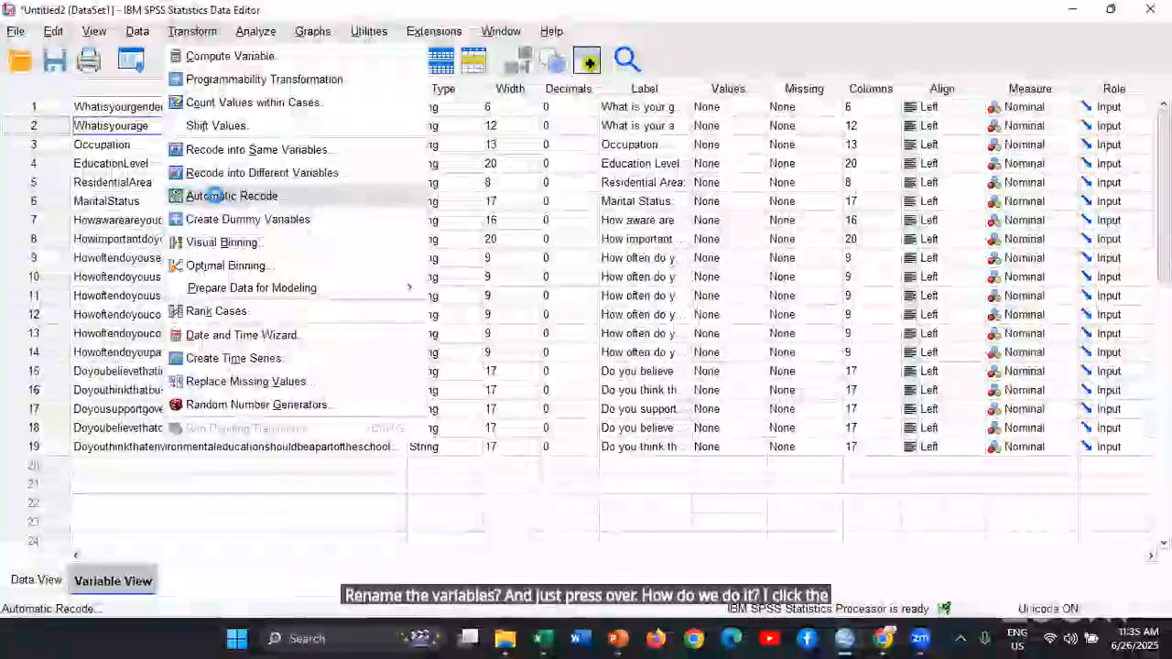
Use Automatic Recode to recode Whatisyourgender into a new variable named Gender, starting from the lowest value
{"action": "left_click", "coordinate": [217, 204]}
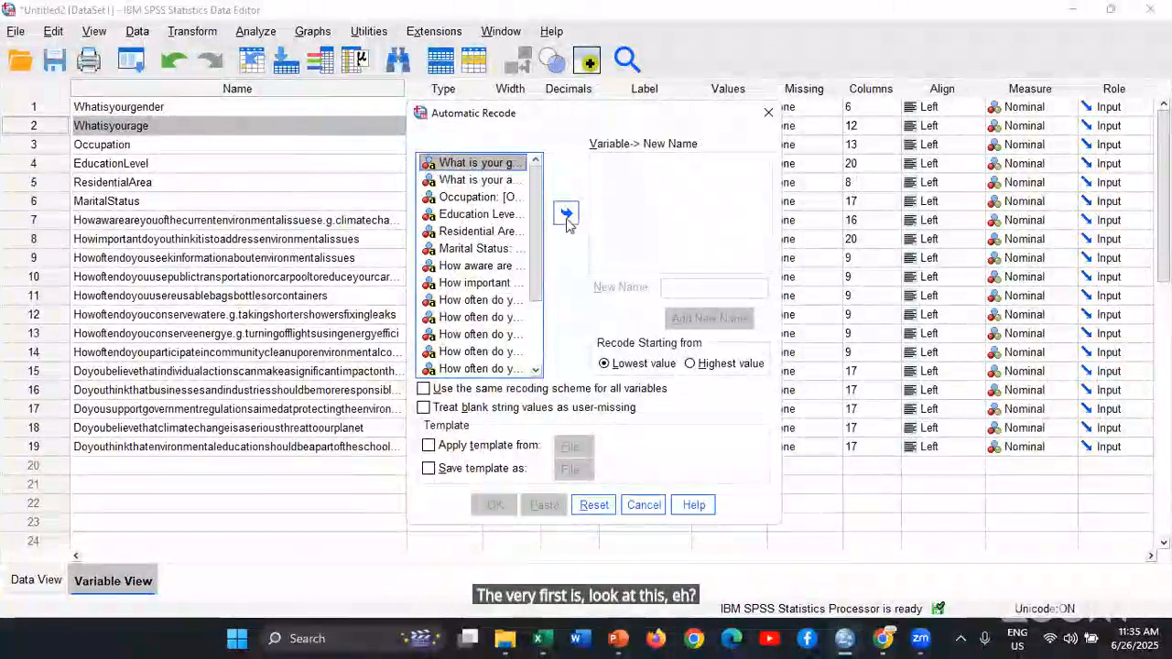
{"action": "left_click", "coordinate": [567, 218]}
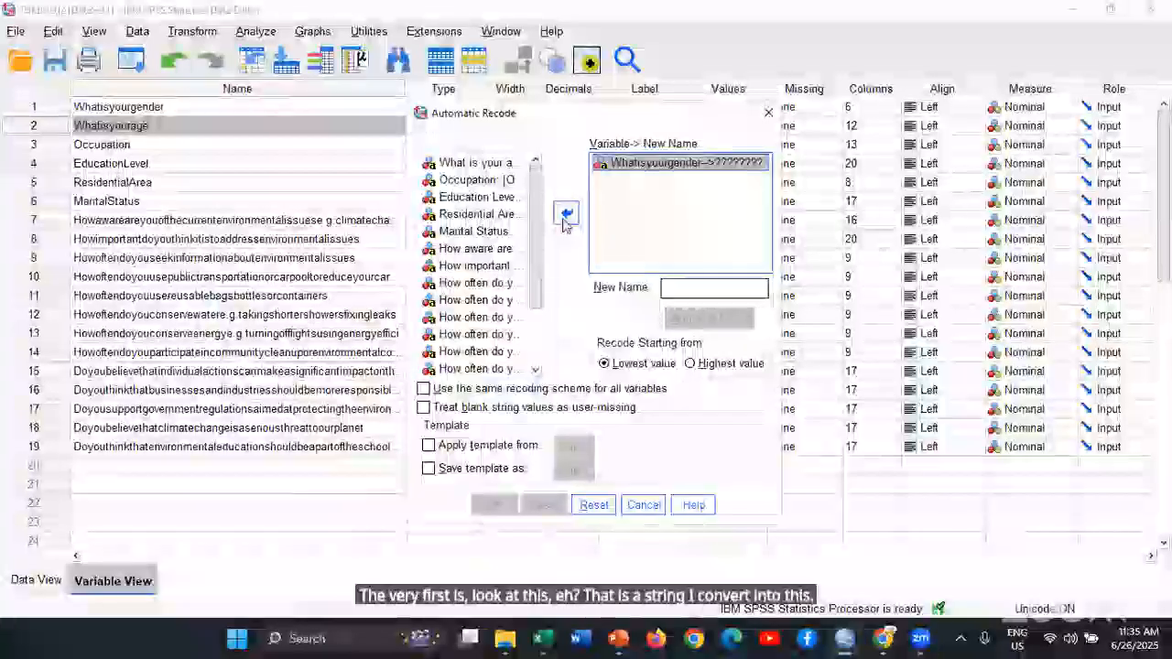
{"action": "left_click", "coordinate": [689, 289]}
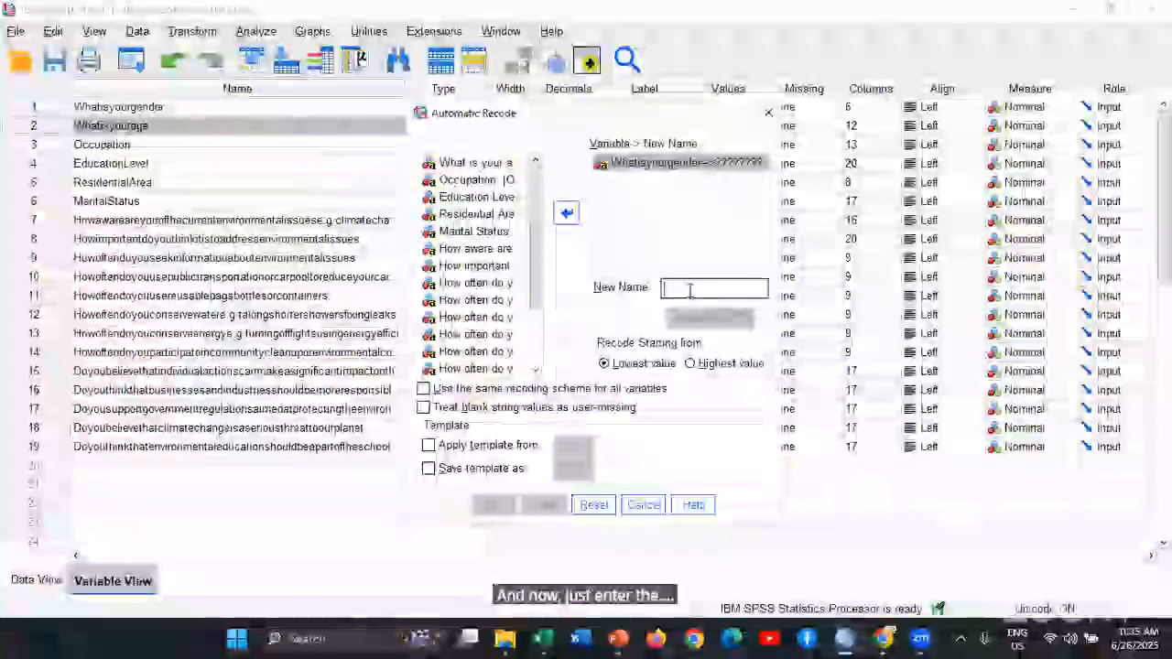
{"action": "type", "text": "Gender"}
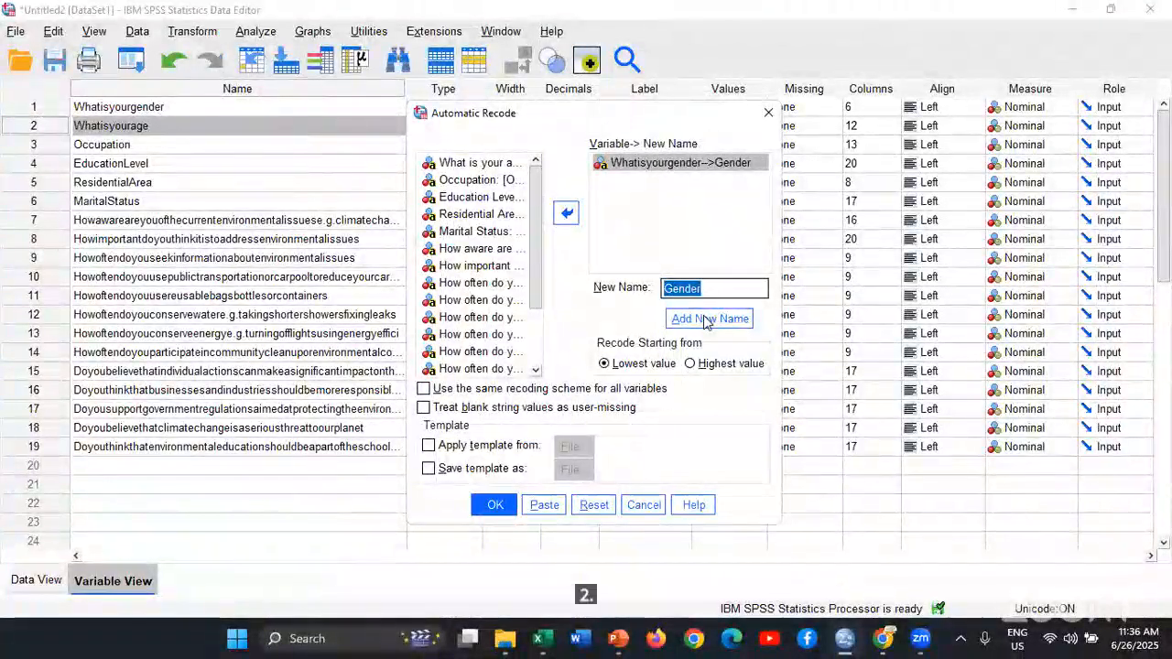
{"action": "left_click", "coordinate": [497, 504]}
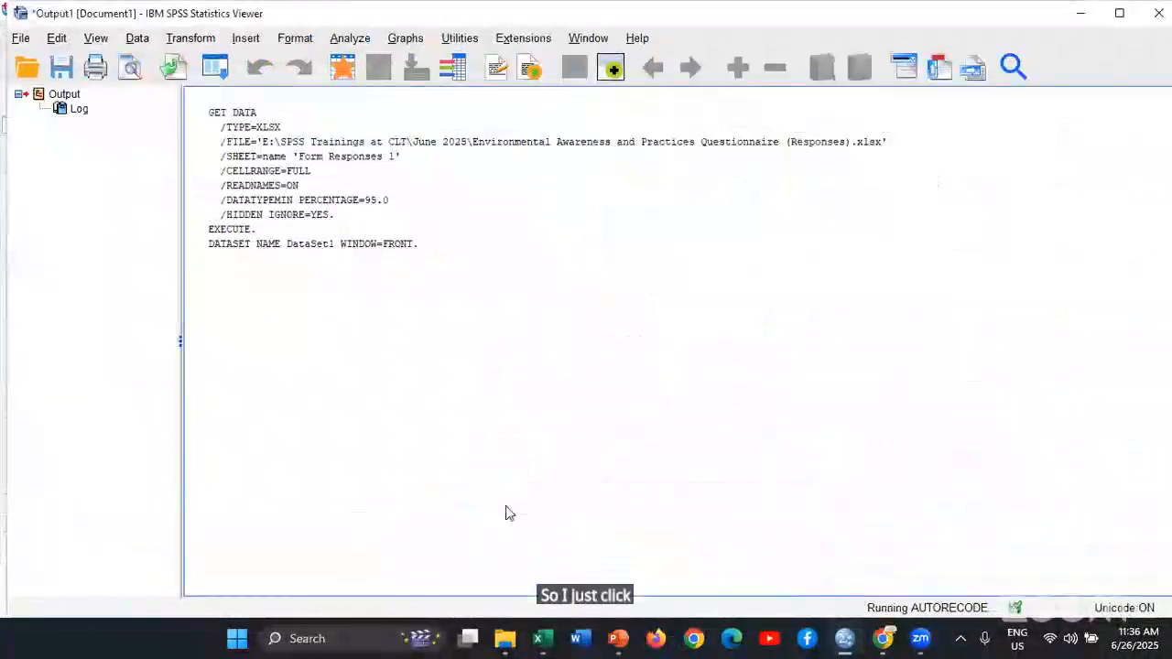
Check the recode output, return to the Data Editor's Variable View, and widen the Label column to inspect the new Gender variable
{"action": "left_click", "coordinate": [248, 367]}
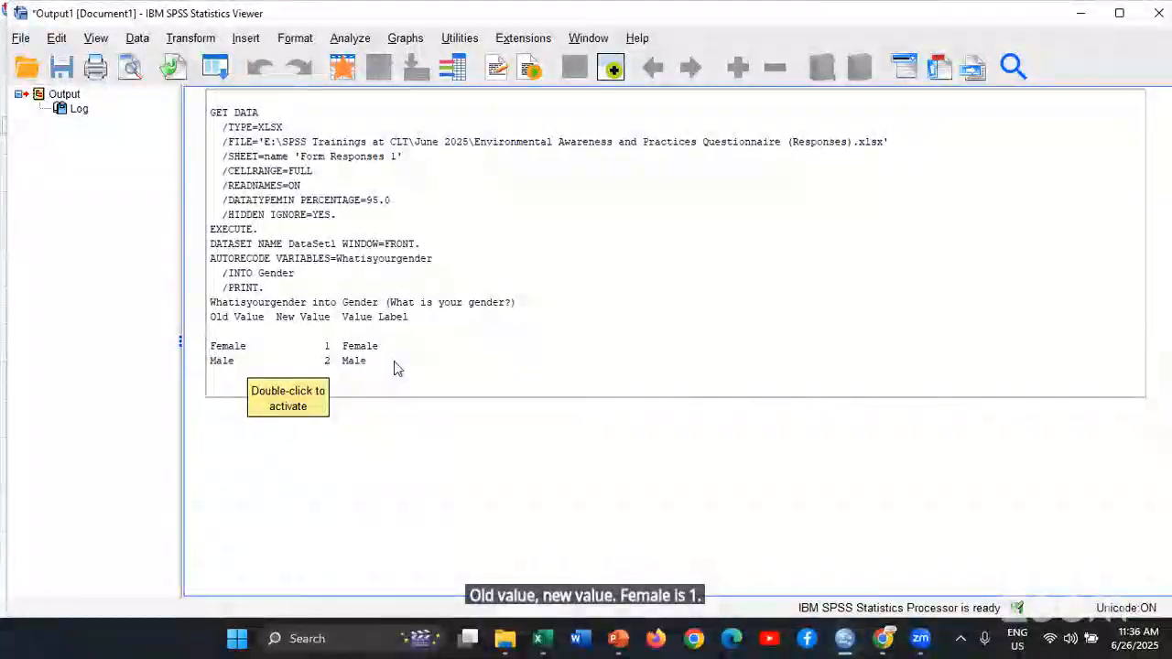
{"action": "key", "text": "alt+Tab"}
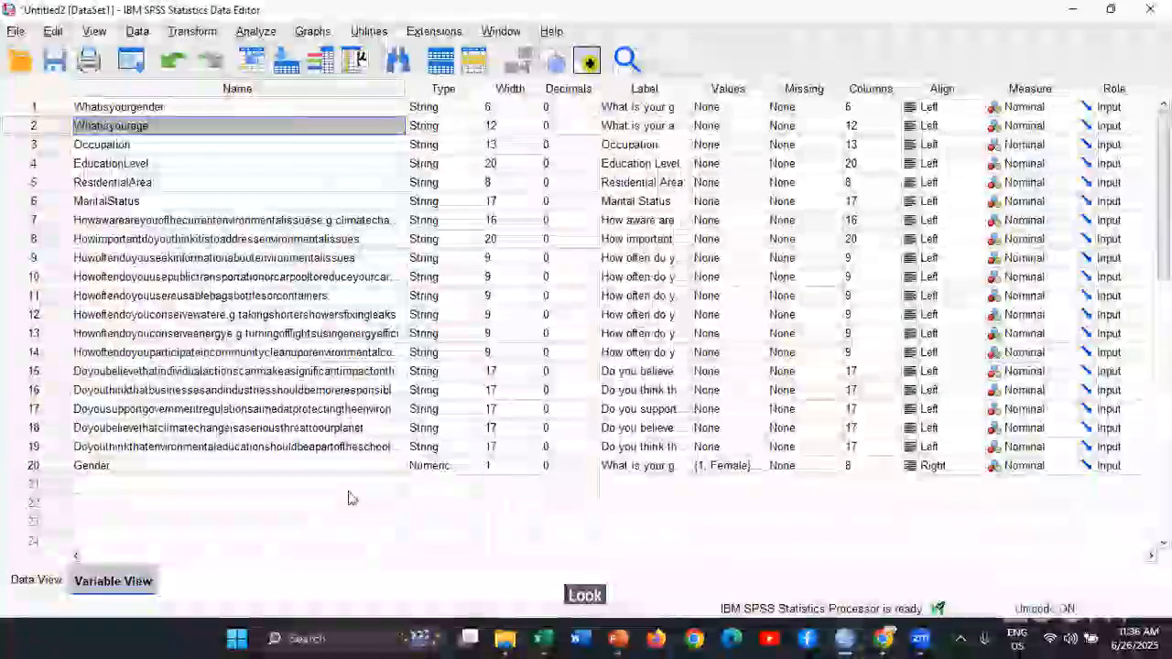
{"action": "left_click", "coordinate": [58, 473]}
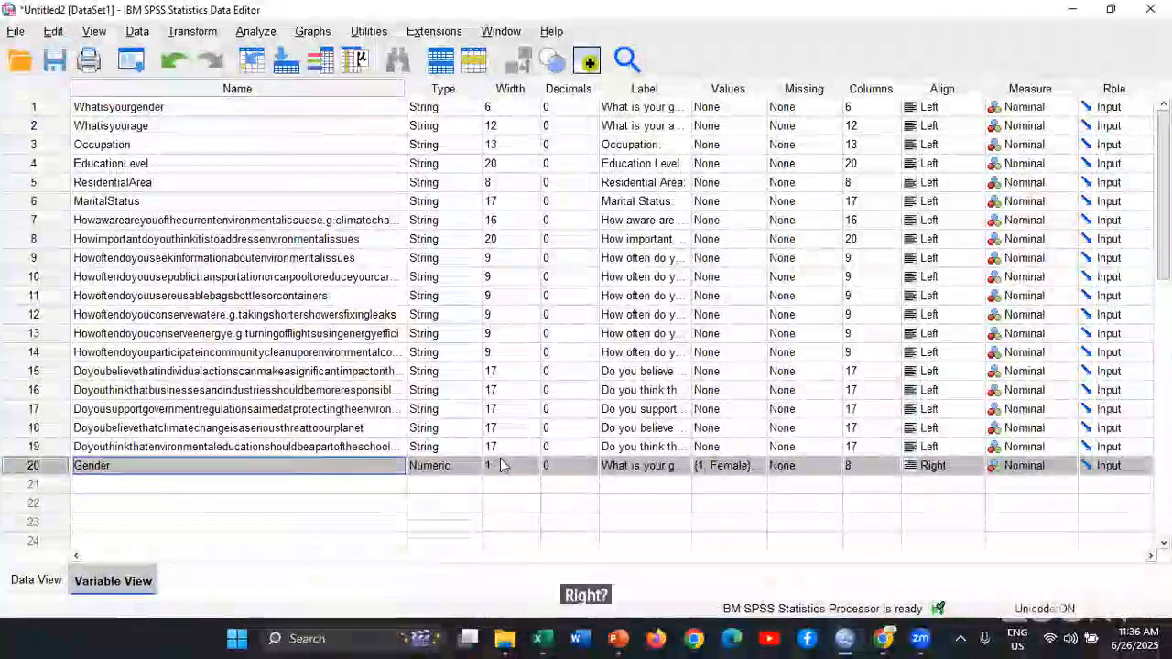
{"action": "left_click", "coordinate": [669, 470]}
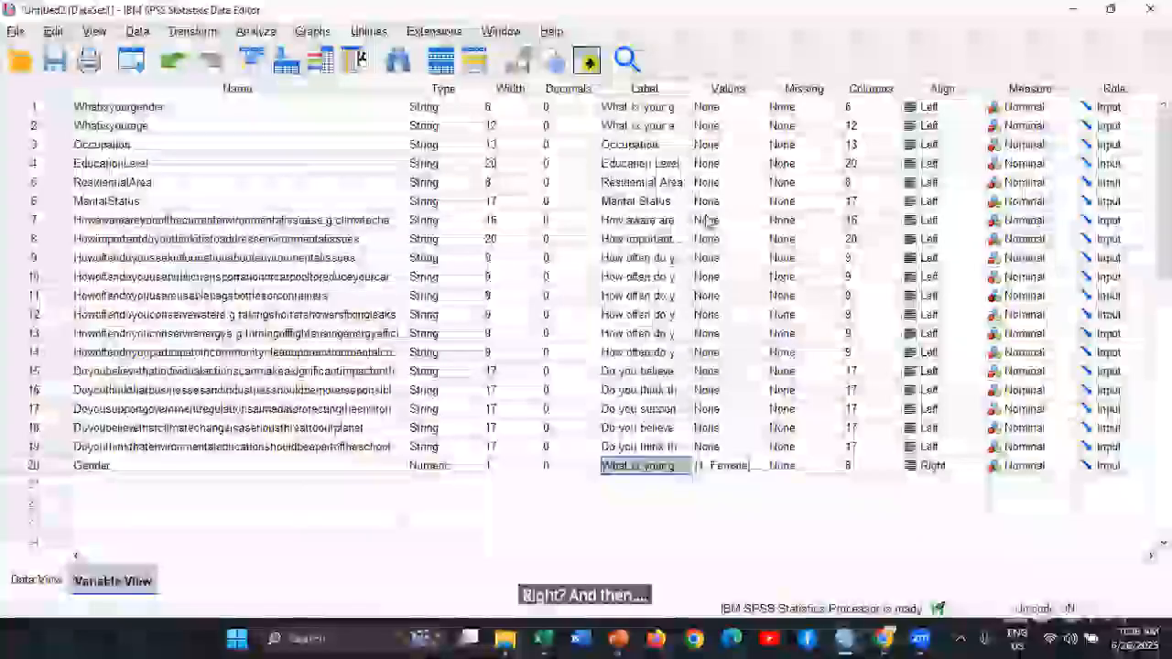
{"action": "left_click_drag", "start_coordinate": [691, 88], "coordinate": [810, 88]}
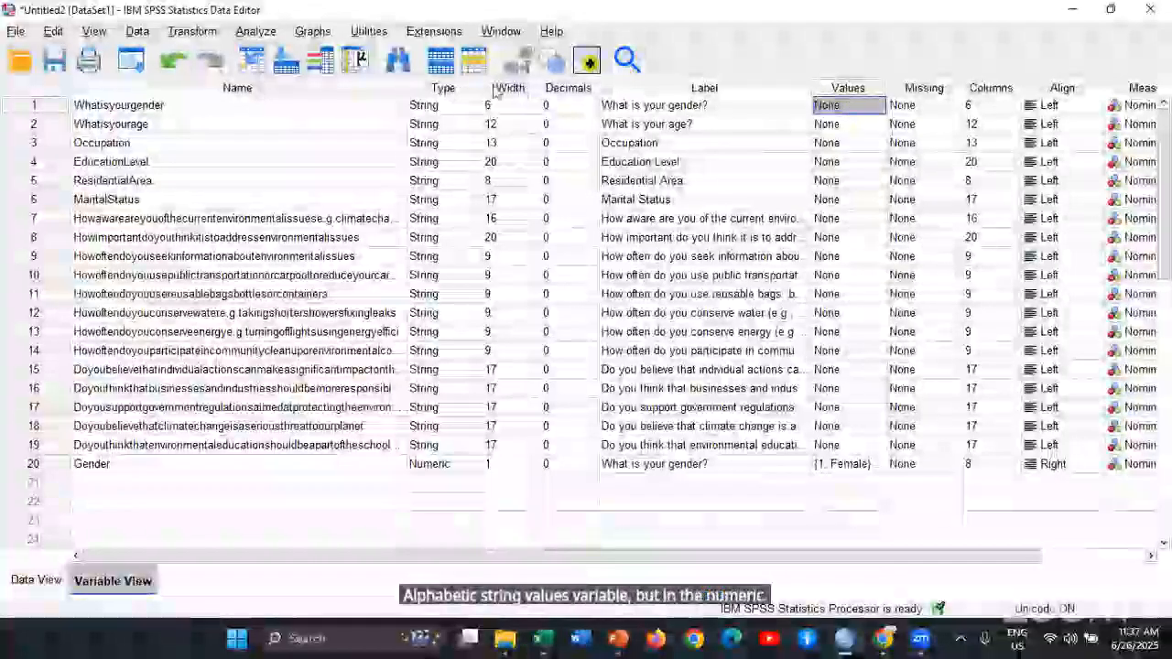
{"action": "left_click", "coordinate": [445, 108]}
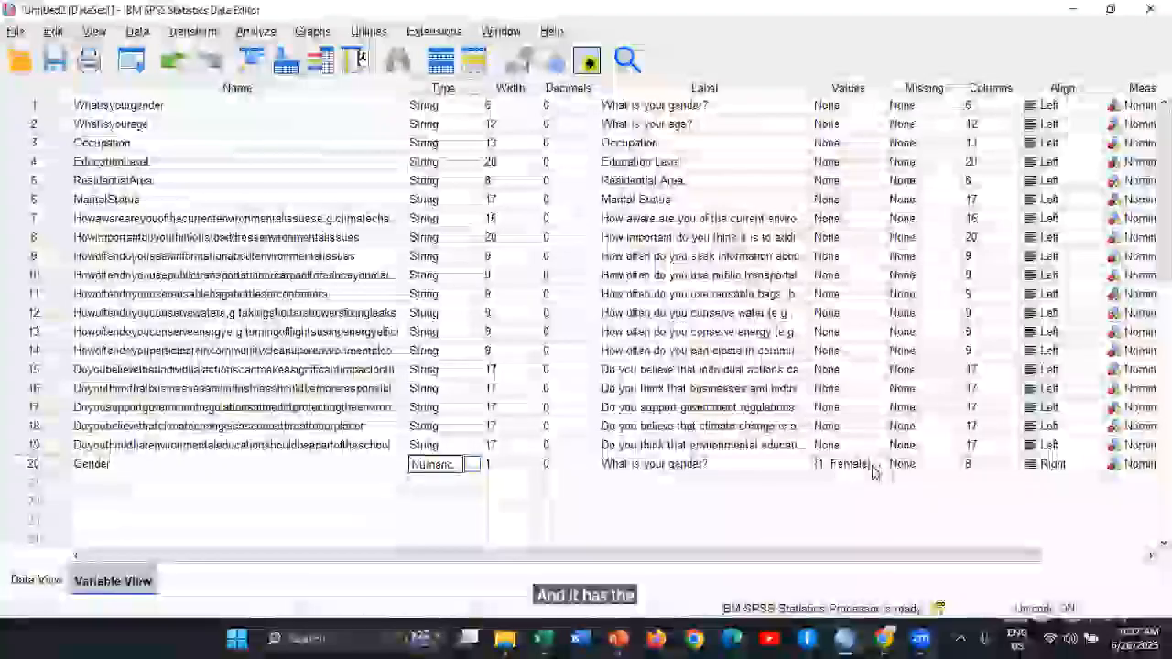
{"action": "left_click", "coordinate": [872, 467]}
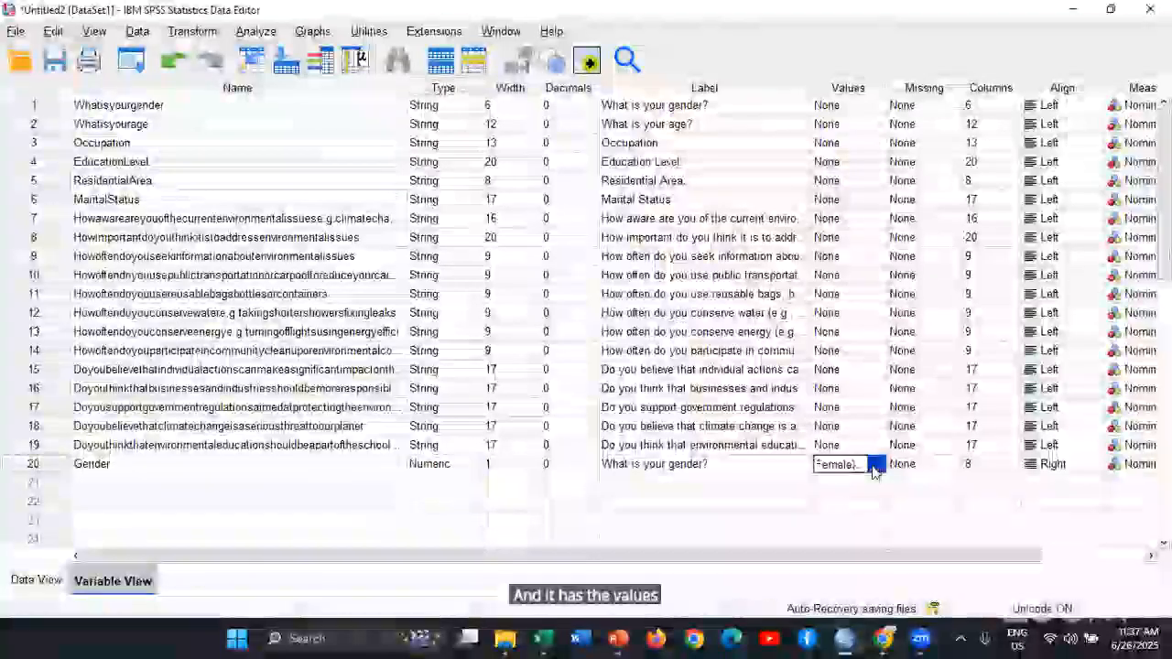
Change the value labels of Gender to 0 = Female and 1 = Male
{"action": "left_click", "coordinate": [875, 464]}
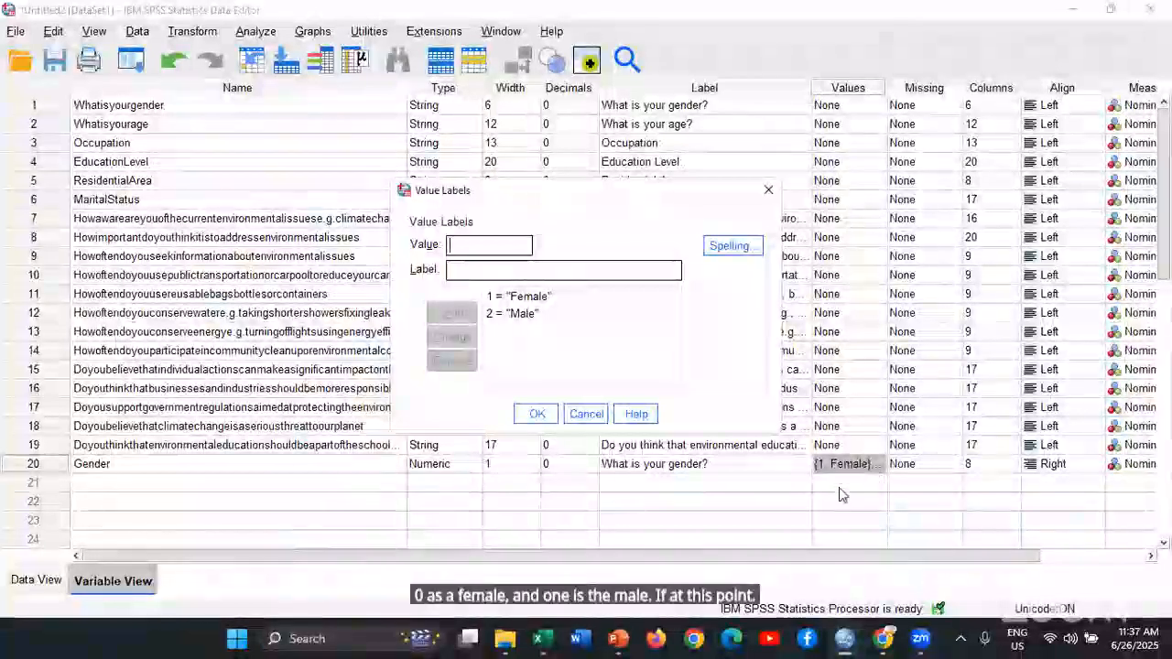
{"action": "left_click", "coordinate": [531, 296]}
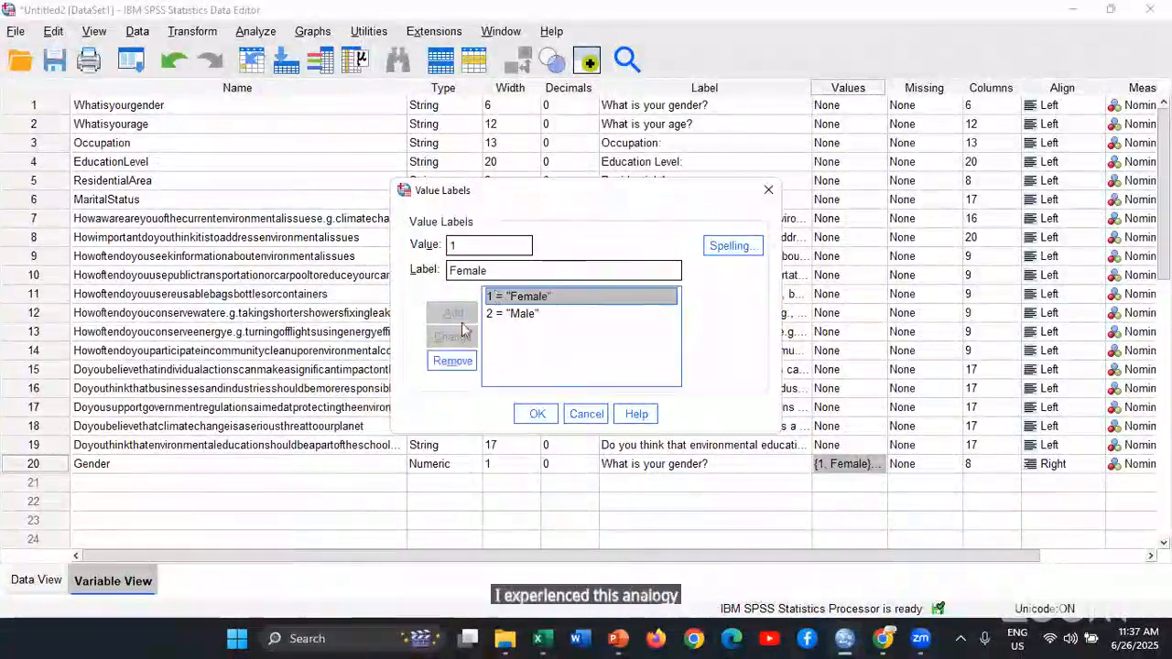
{"action": "left_click", "coordinate": [477, 245]}
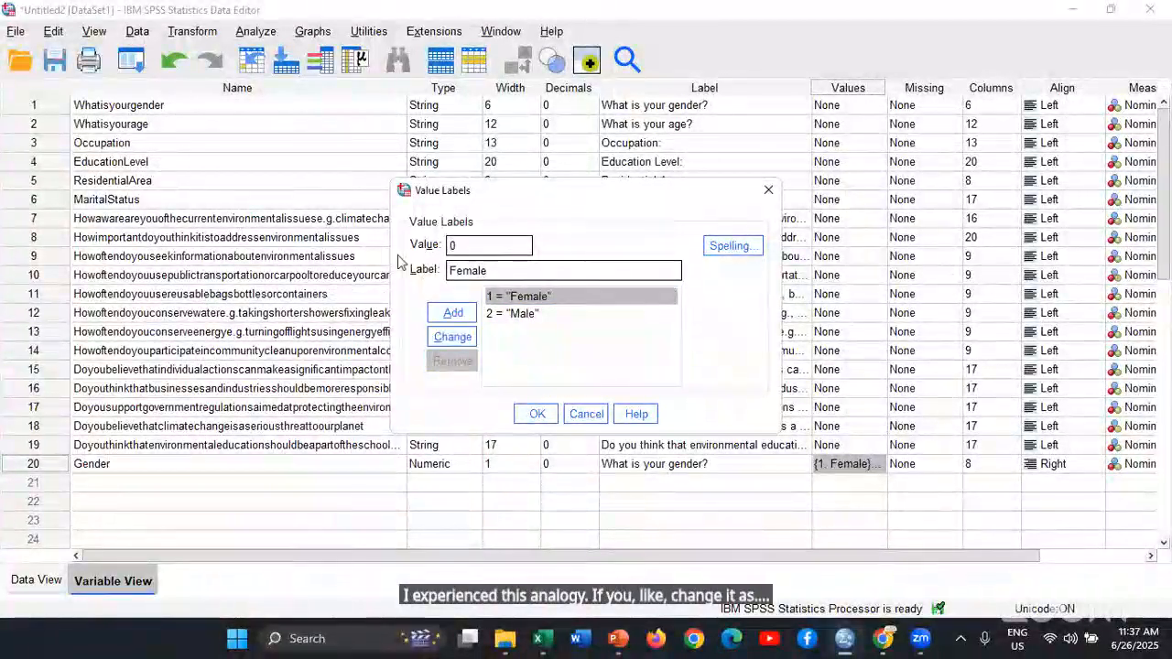
{"action": "left_click", "coordinate": [453, 337]}
{"action": "left_click", "coordinate": [495, 314]}
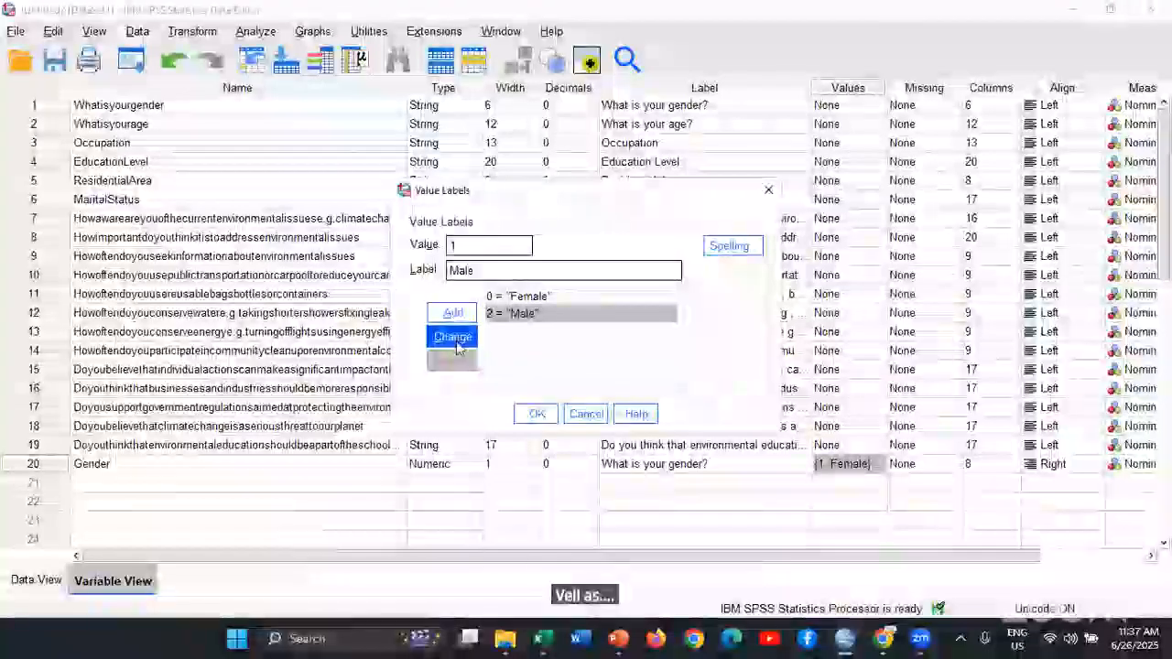
{"action": "left_click", "coordinate": [455, 338]}
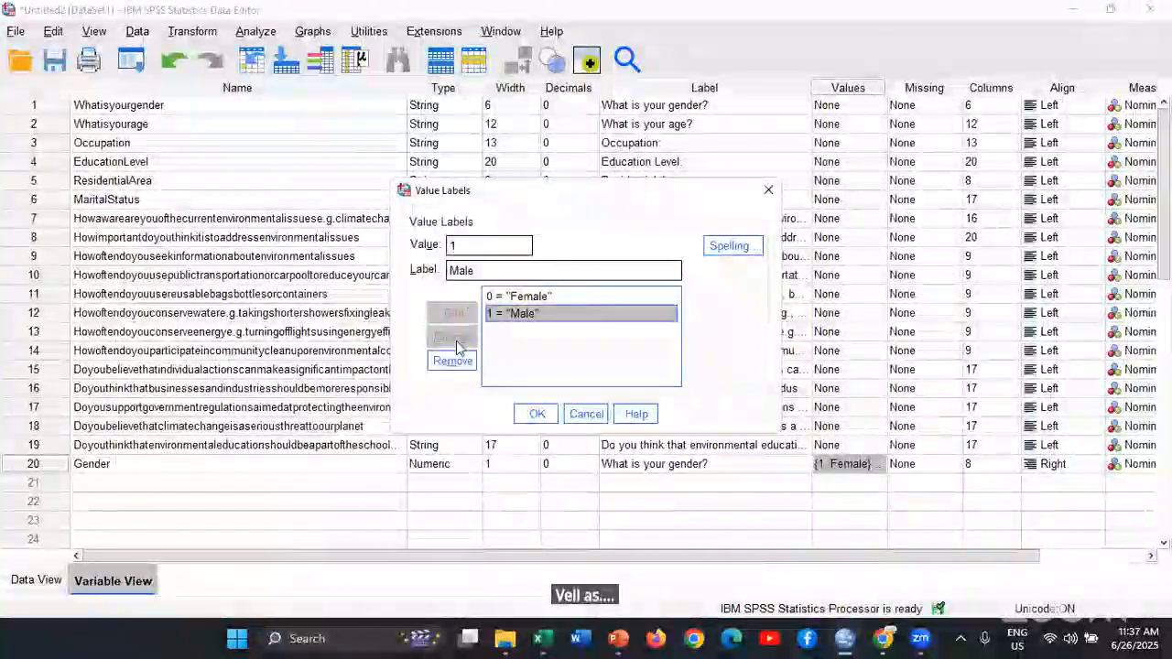
{"action": "left_click", "coordinate": [536, 417]}
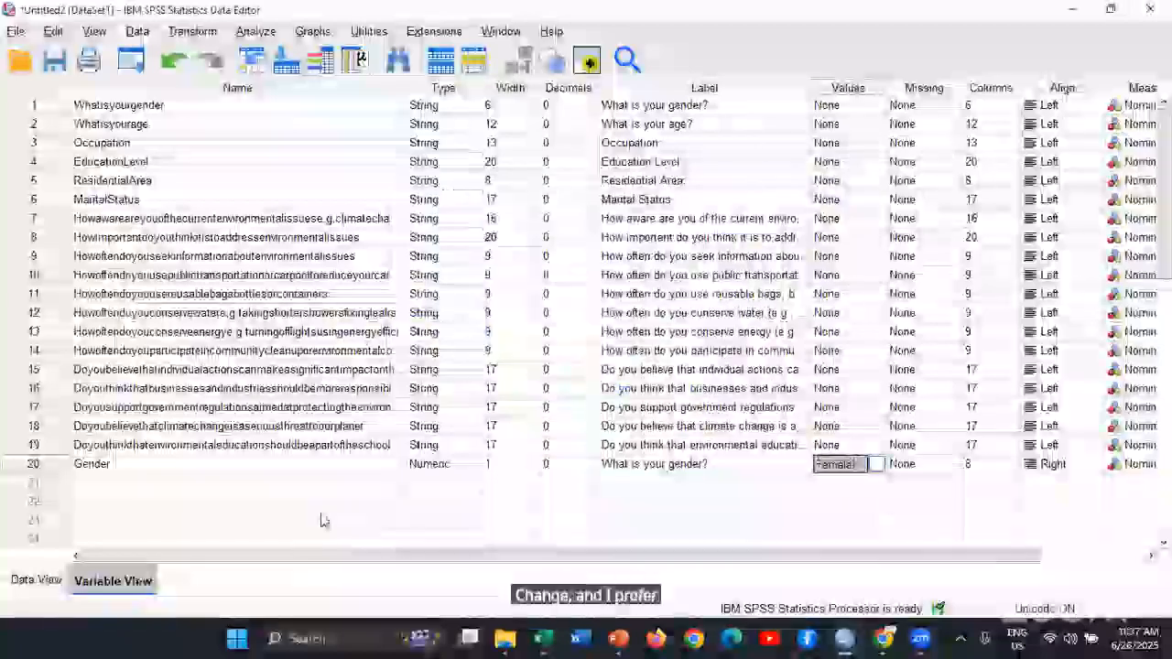
Turn on value labels in the Data View, check the Gender column, and return to the Variable View
{"action": "left_click", "coordinate": [42, 581]}
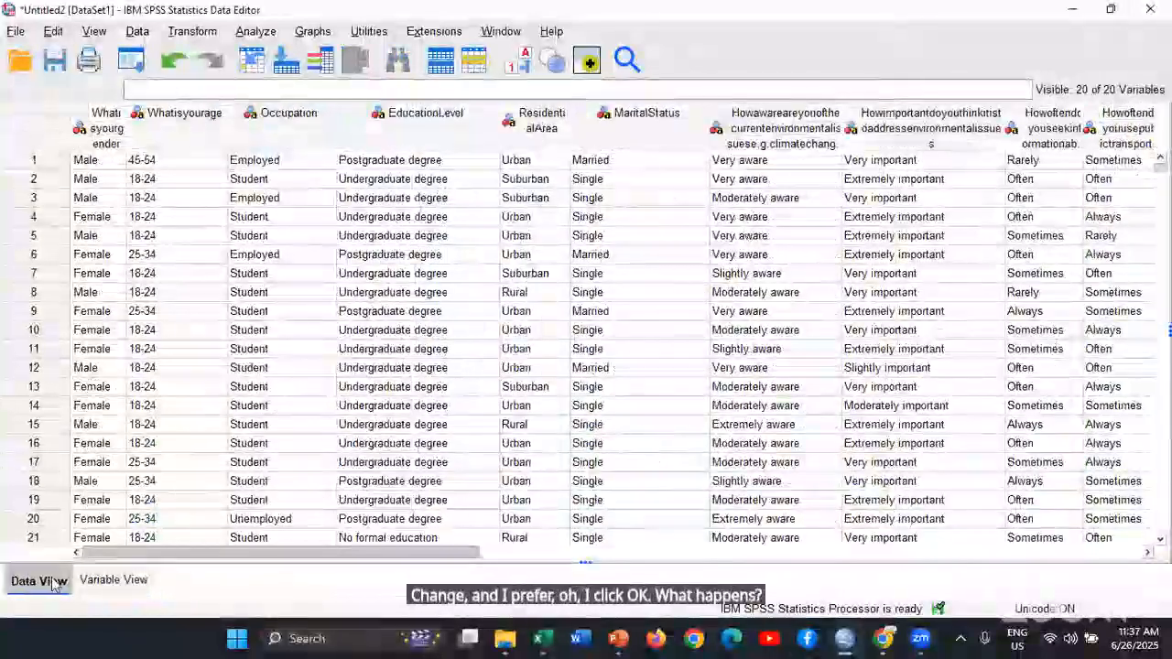
{"action": "scroll", "coordinate": [931, 576], "scroll_direction": "right", "scroll_amount": 15}
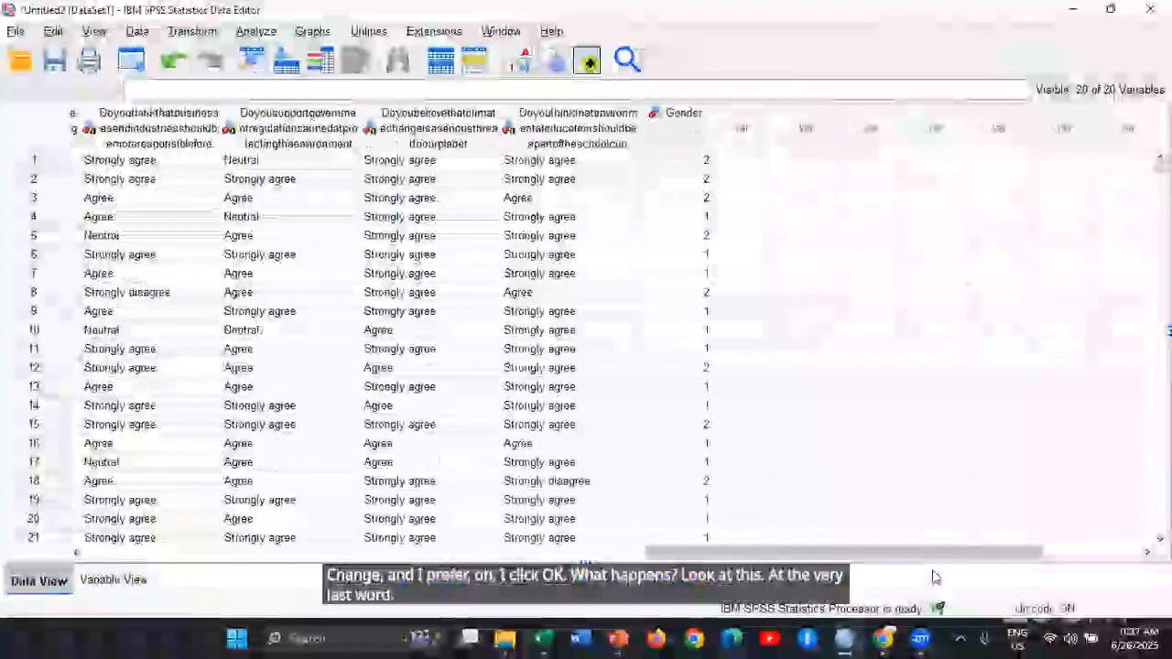
{"action": "left_click", "coordinate": [520, 61]}
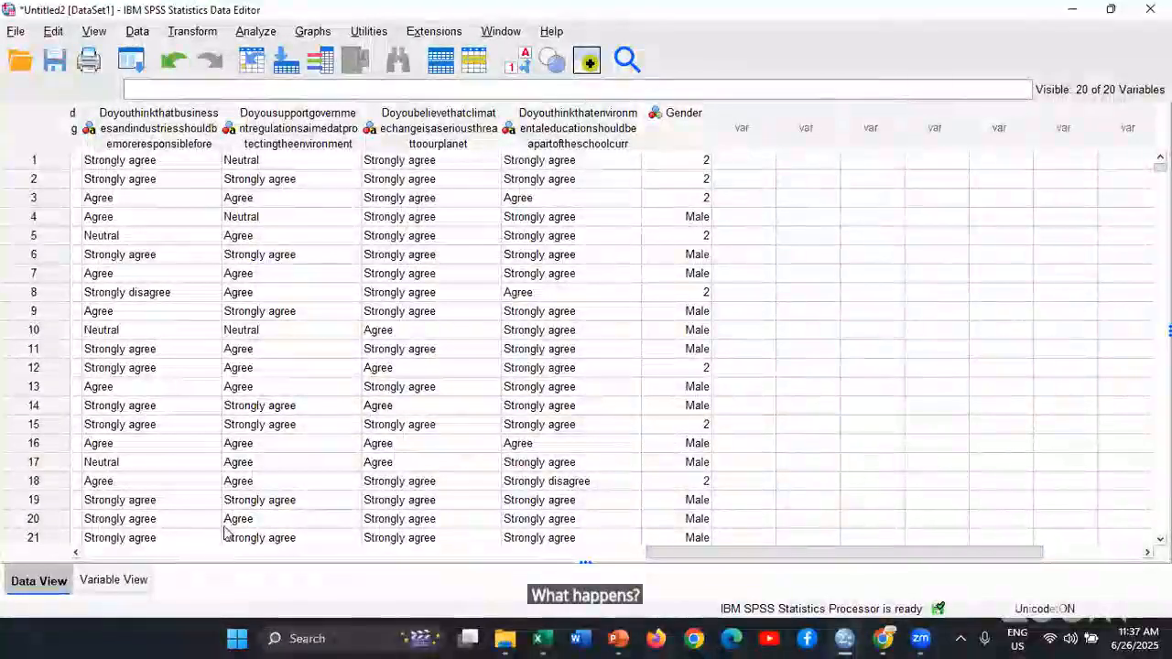
{"action": "key", "text": "ctrl+t"}
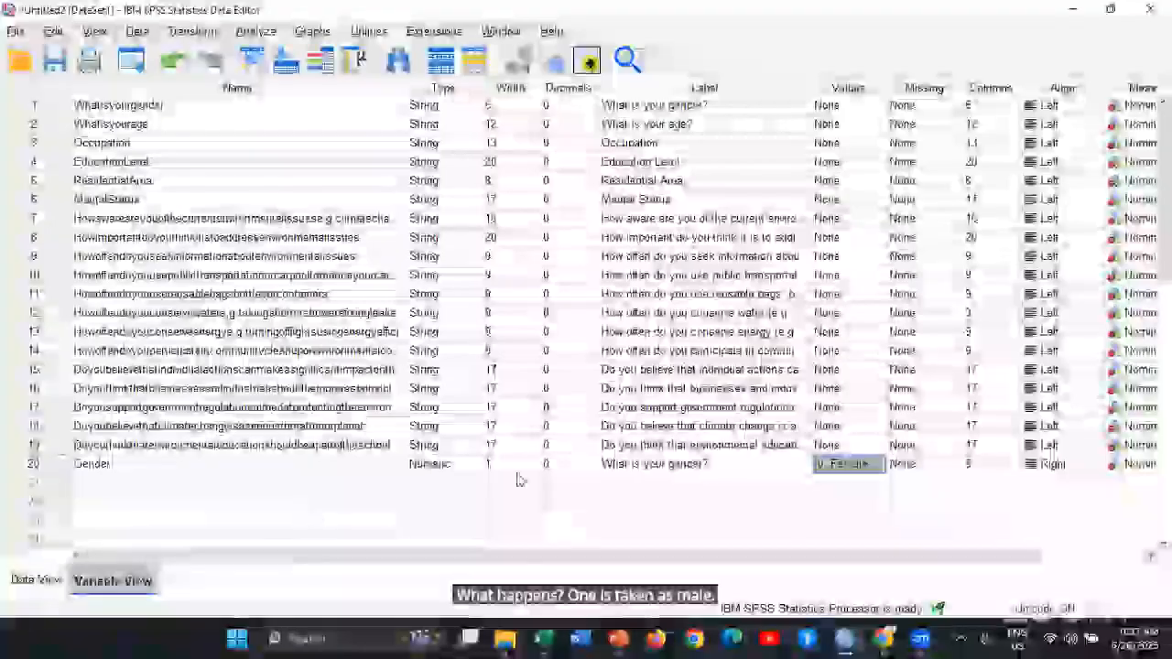
Set the value labels of Gender to 1 = Female and 2 = Male, and check the Gender column in the Data View
{"action": "left_click", "coordinate": [879, 464]}
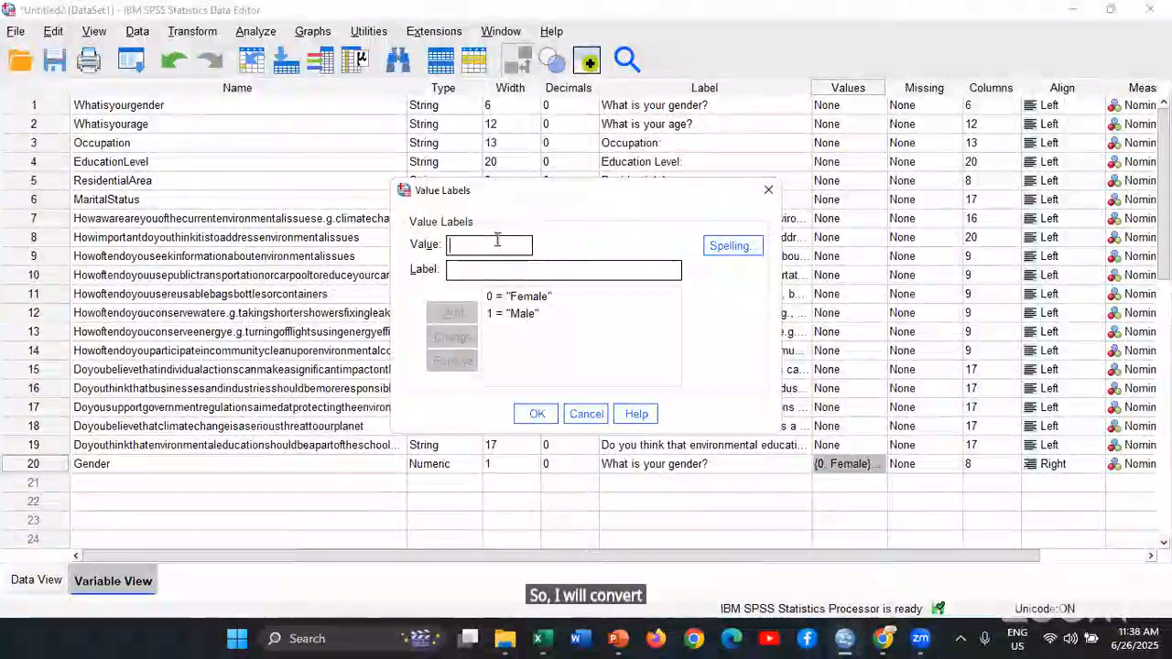
{"action": "left_click", "coordinate": [518, 296]}
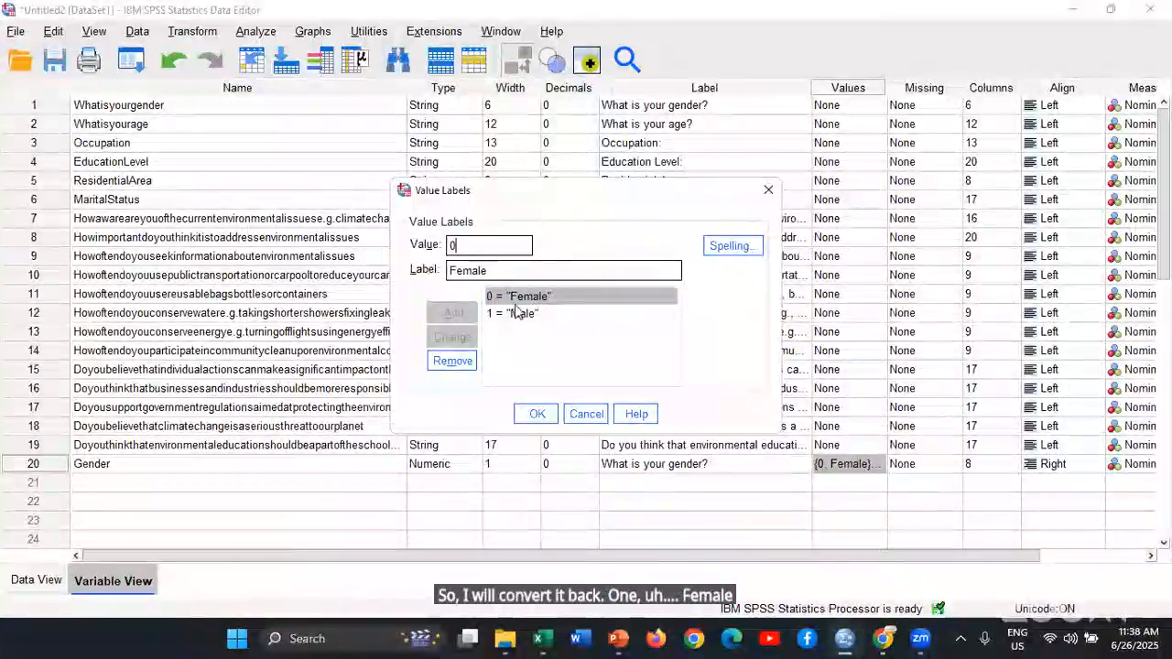
{"action": "left_click", "coordinate": [517, 313]}
{"action": "double_click", "coordinate": [492, 250]}
{"action": "type", "text": "2"}
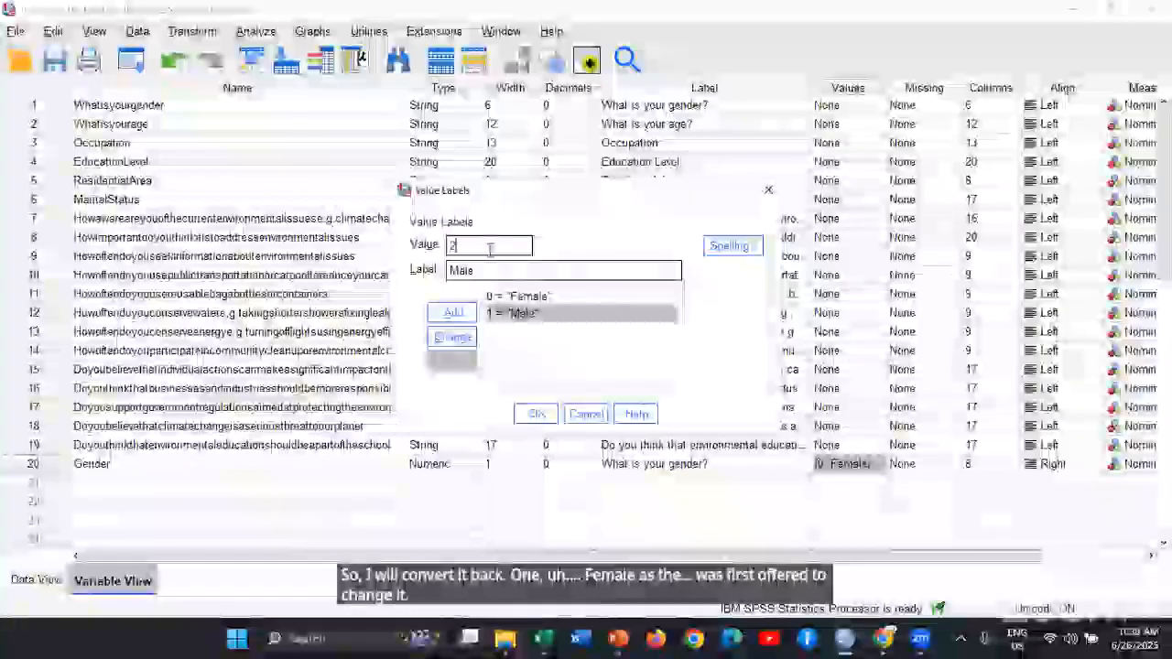
{"action": "left_click", "coordinate": [453, 337]}
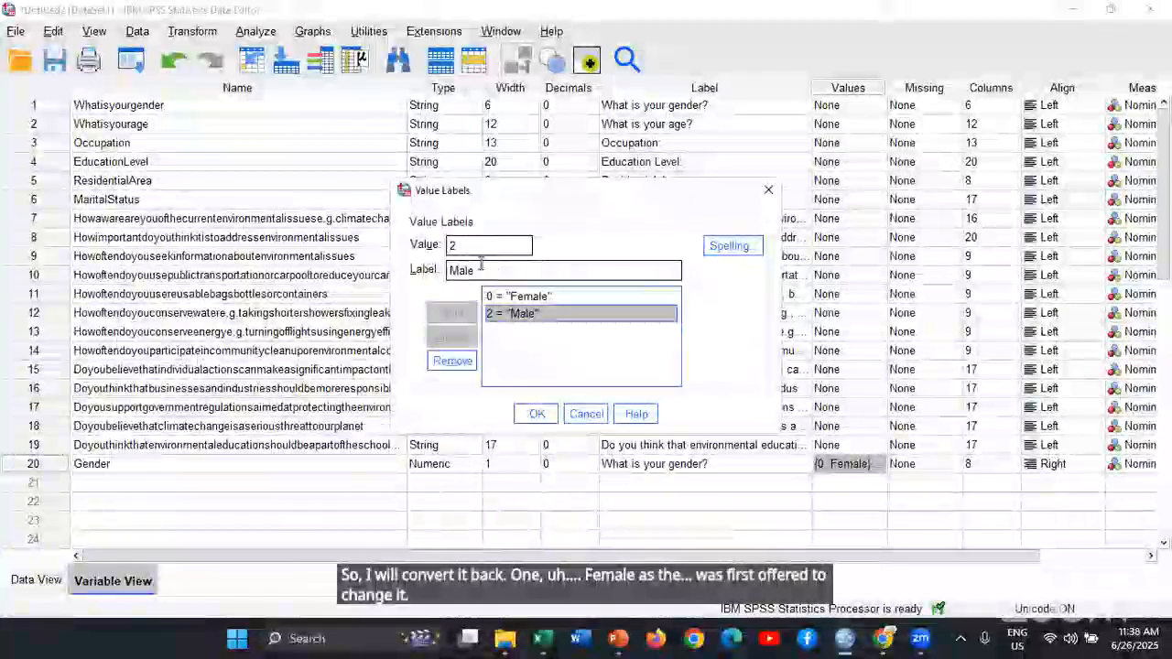
{"action": "left_click", "coordinate": [518, 296]}
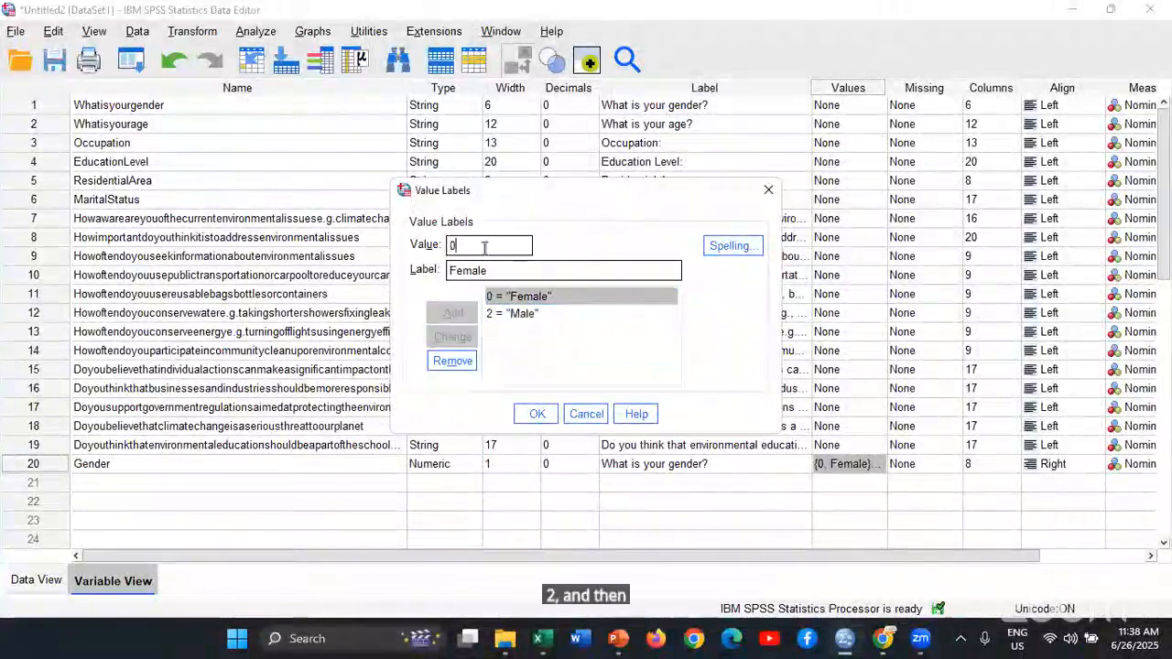
{"action": "double_click", "coordinate": [484, 247]}
{"action": "type", "text": "1"}
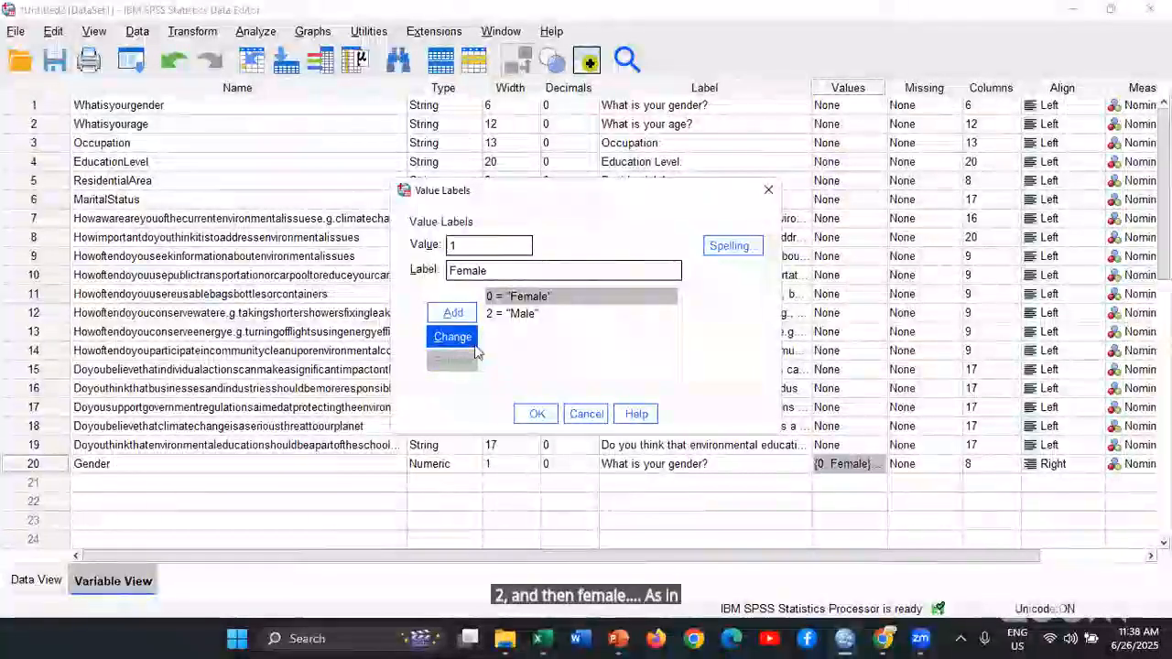
{"action": "left_click", "coordinate": [452, 337]}
{"action": "left_click", "coordinate": [538, 414]}
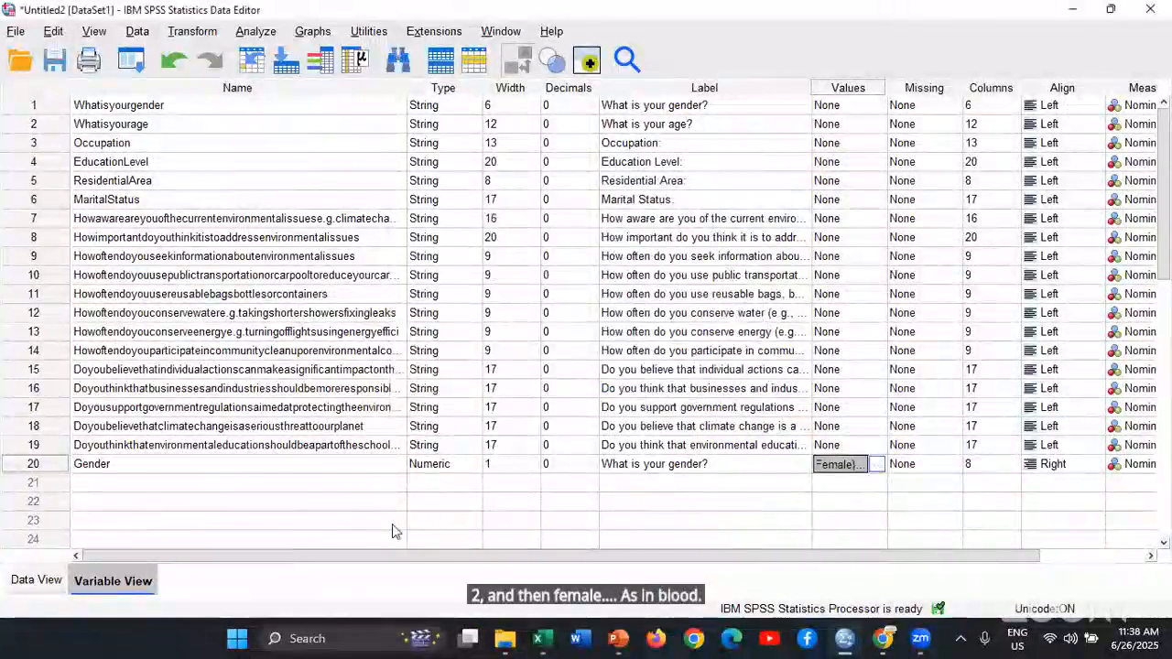
{"action": "left_click", "coordinate": [36, 581]}
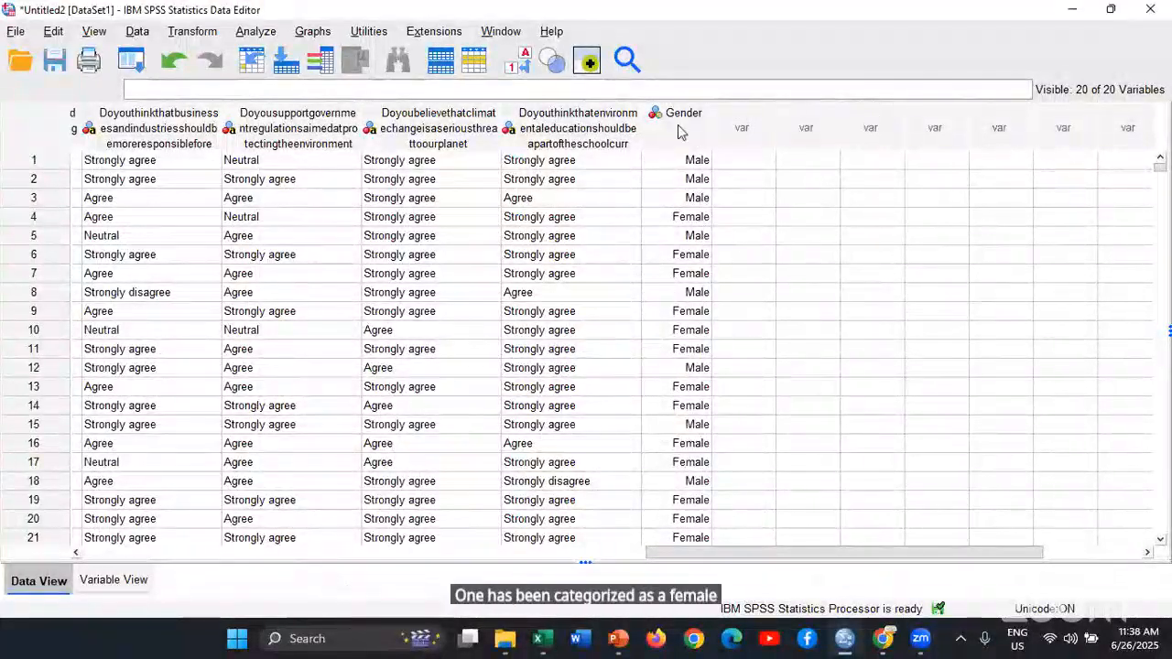
{"action": "key", "text": "ctrl+t"}
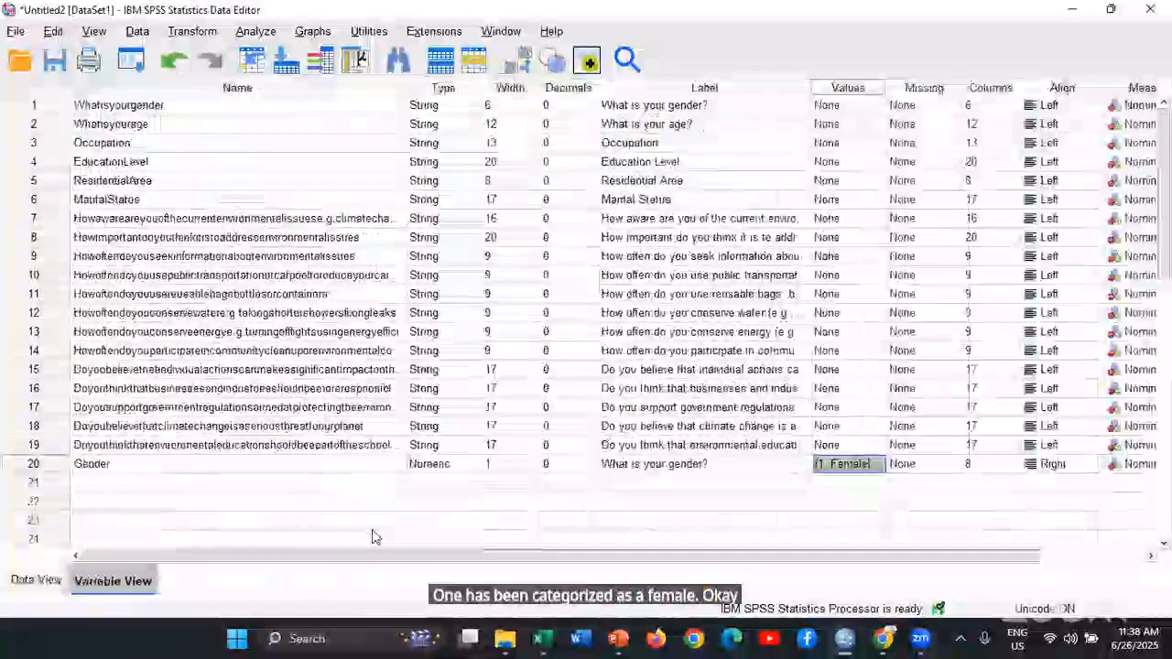
View the measurement level options for Whatisyourgender and choose Nominal as the measure of the numeric Gender variable
{"action": "scroll", "coordinate": [373, 535], "scroll_direction": "right", "scroll_amount": 3}
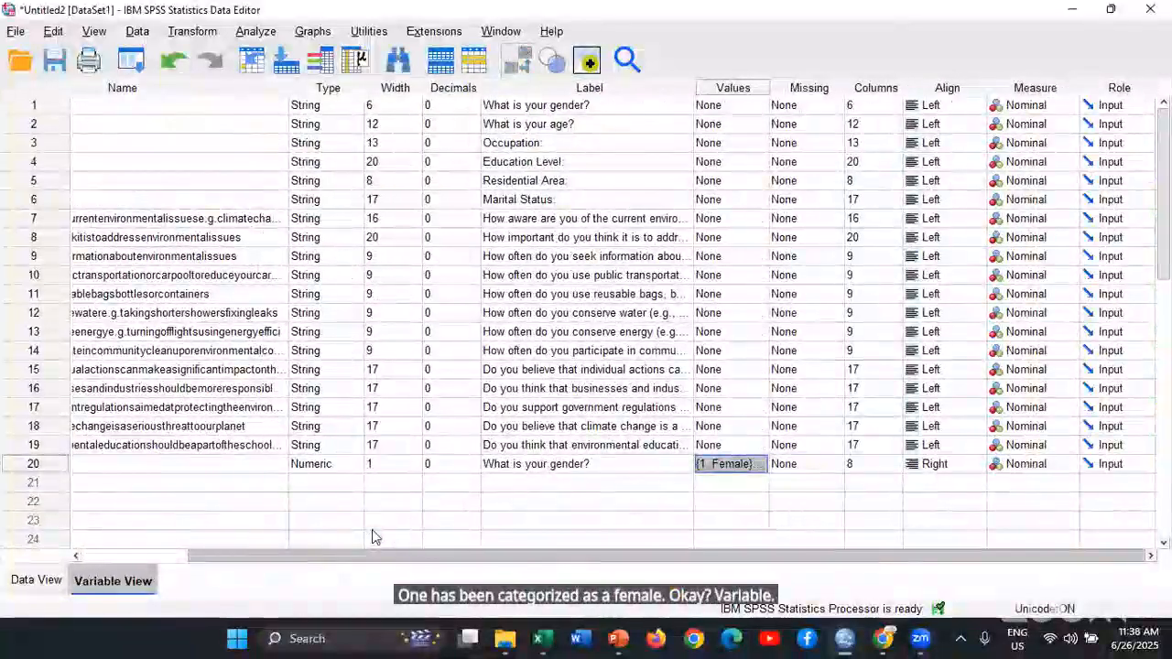
{"action": "left_click", "coordinate": [1068, 107]}
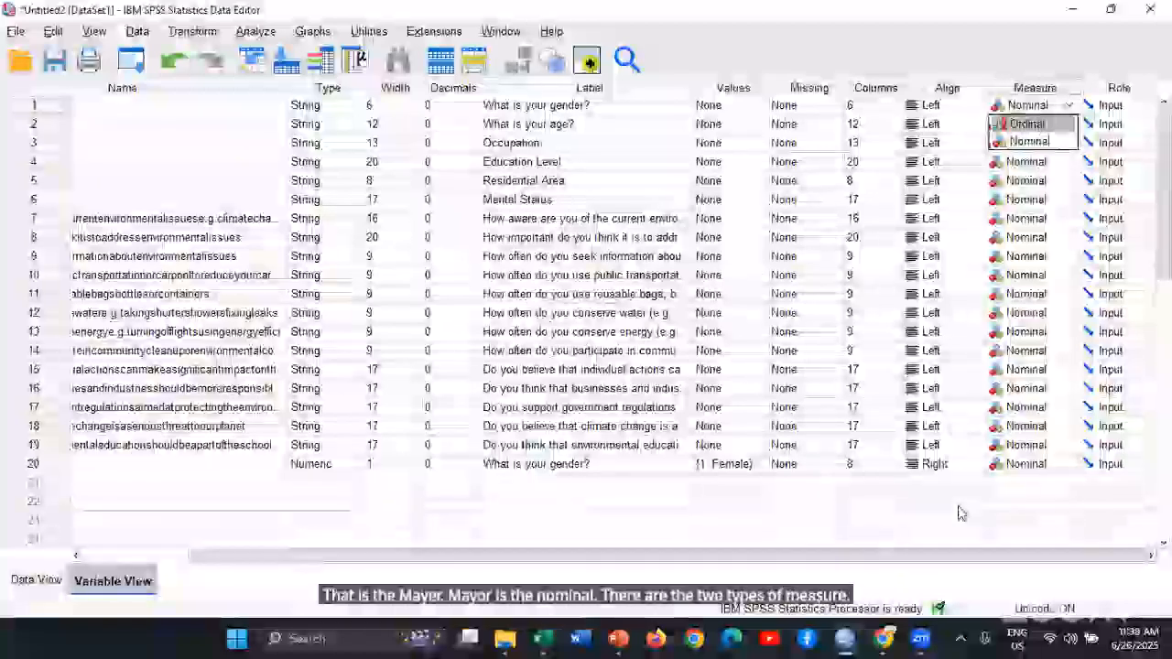
{"action": "left_click_drag", "start_coordinate": [959, 505], "coordinate": [976, 487]}
{"action": "left_click", "coordinate": [1032, 467]}
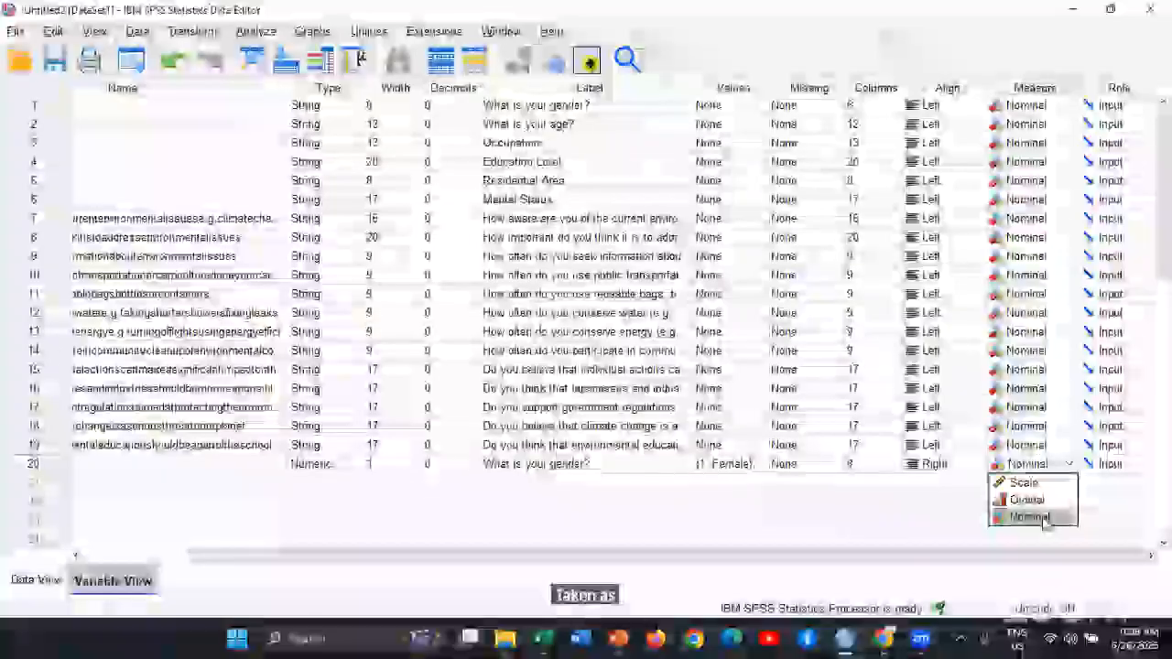
{"action": "left_click", "coordinate": [1043, 519]}
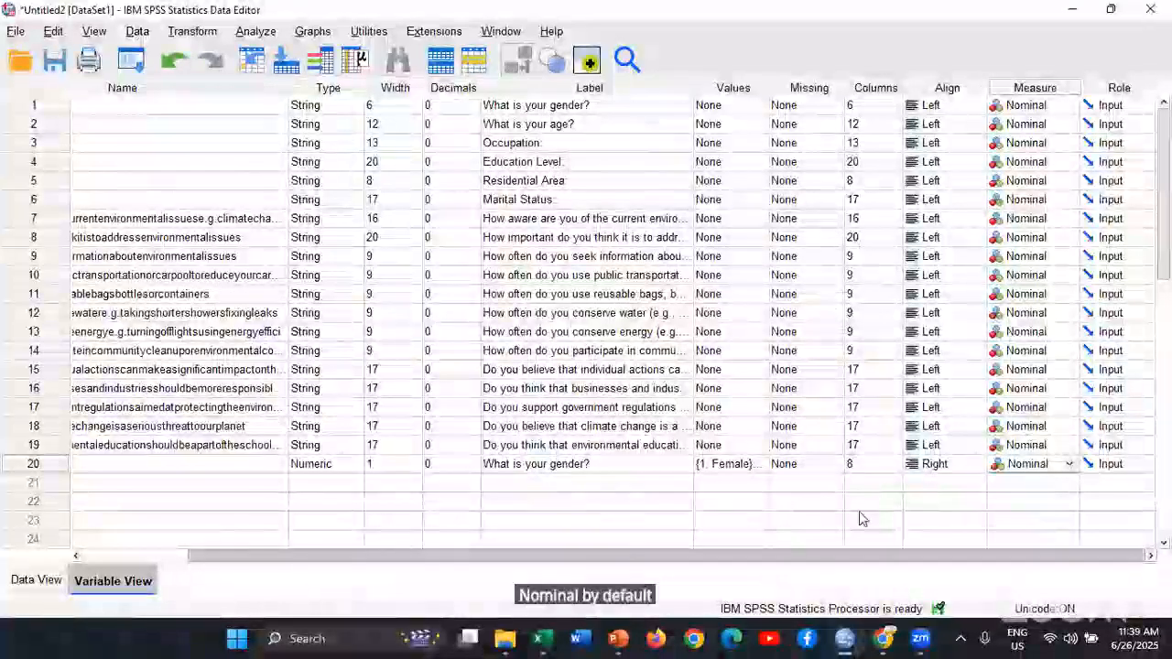
Reset the recently used Automatic Recode dialog and recode Whatisyourage into a new variable named Age, starting from the lowest value
{"action": "scroll", "coordinate": [859, 518], "scroll_direction": "left", "scroll_amount": 3}
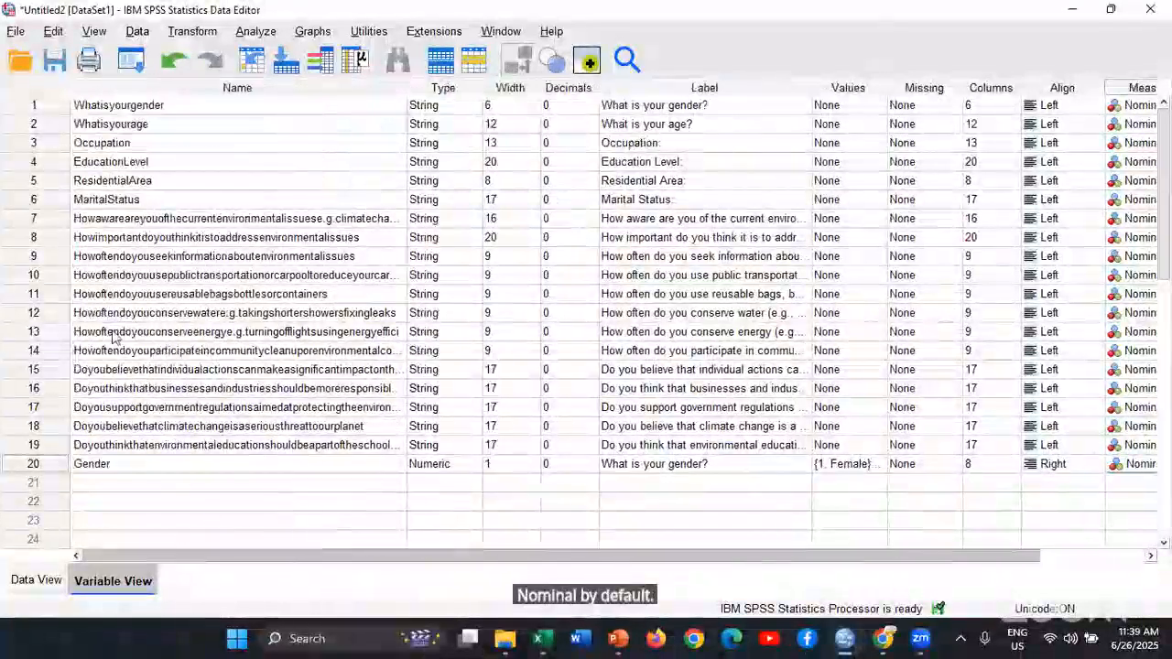
{"action": "double_click", "coordinate": [153, 128]}
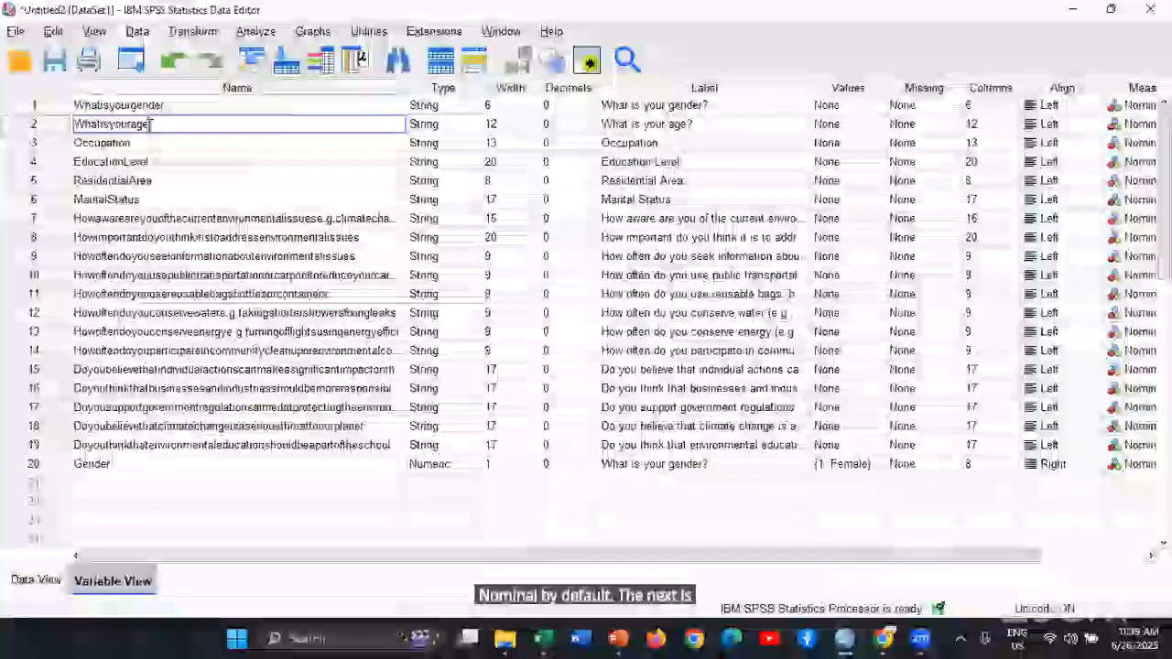
{"action": "left_click", "coordinate": [558, 518]}
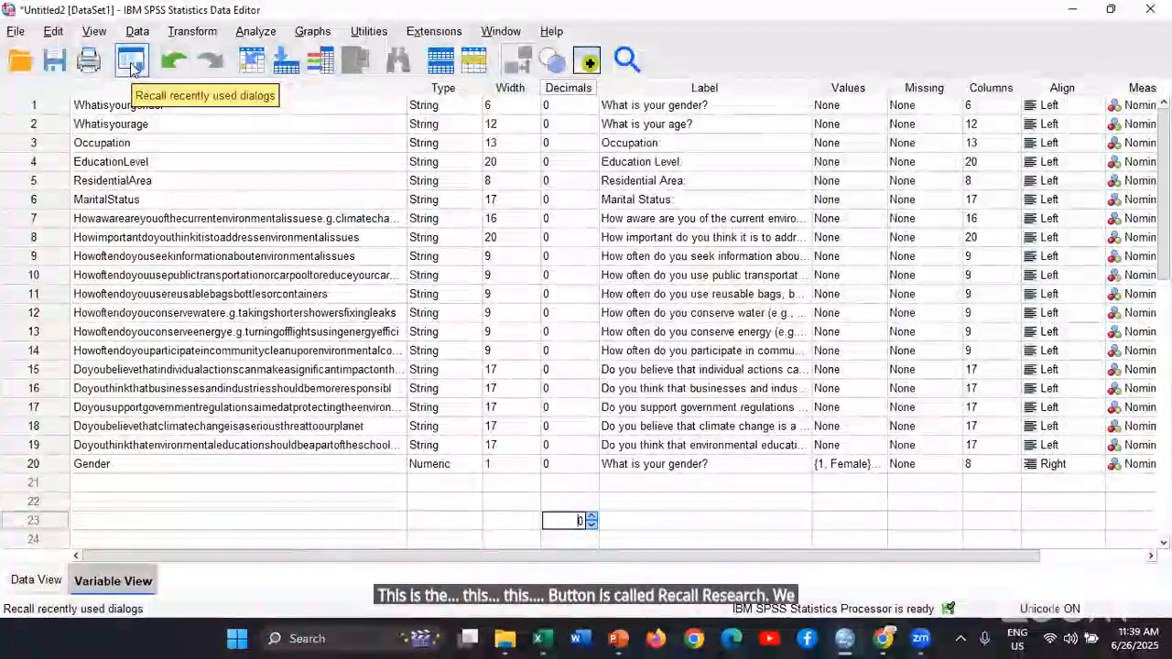
{"action": "left_click", "coordinate": [133, 69]}
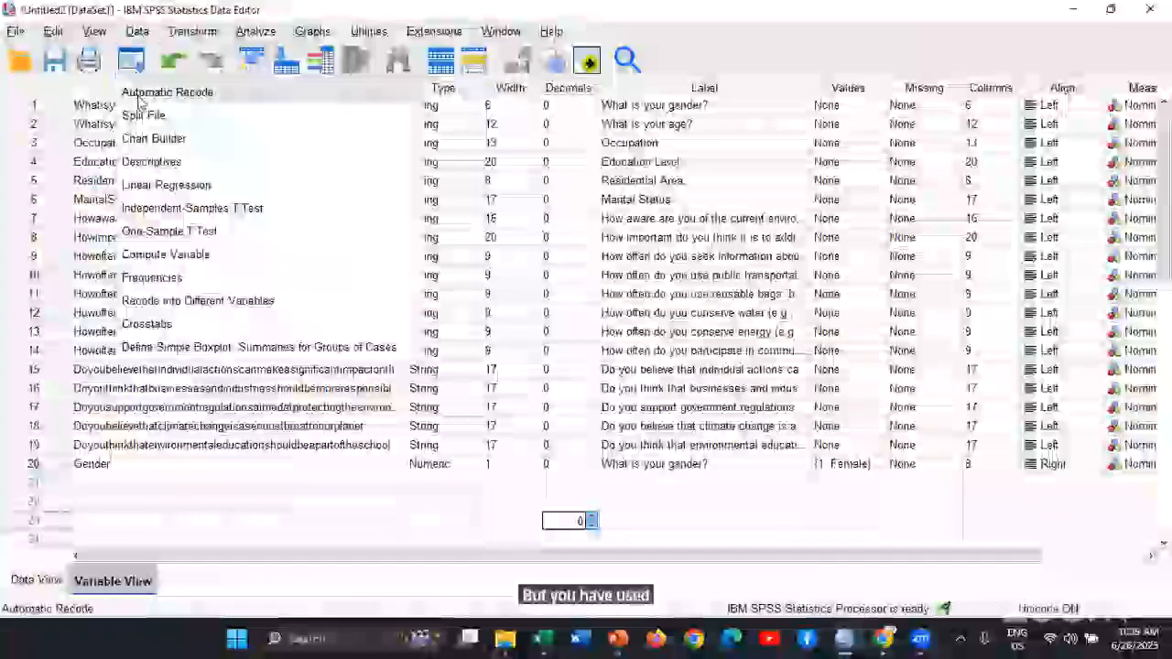
{"action": "left_click", "coordinate": [151, 89]}
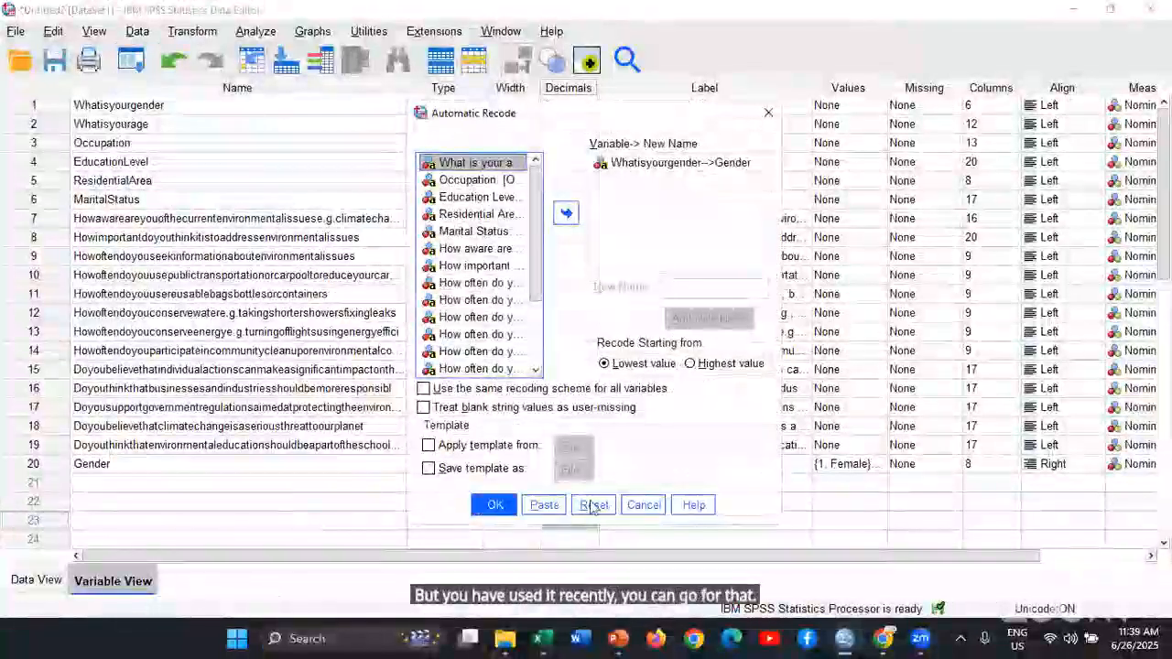
{"action": "left_click", "coordinate": [595, 505]}
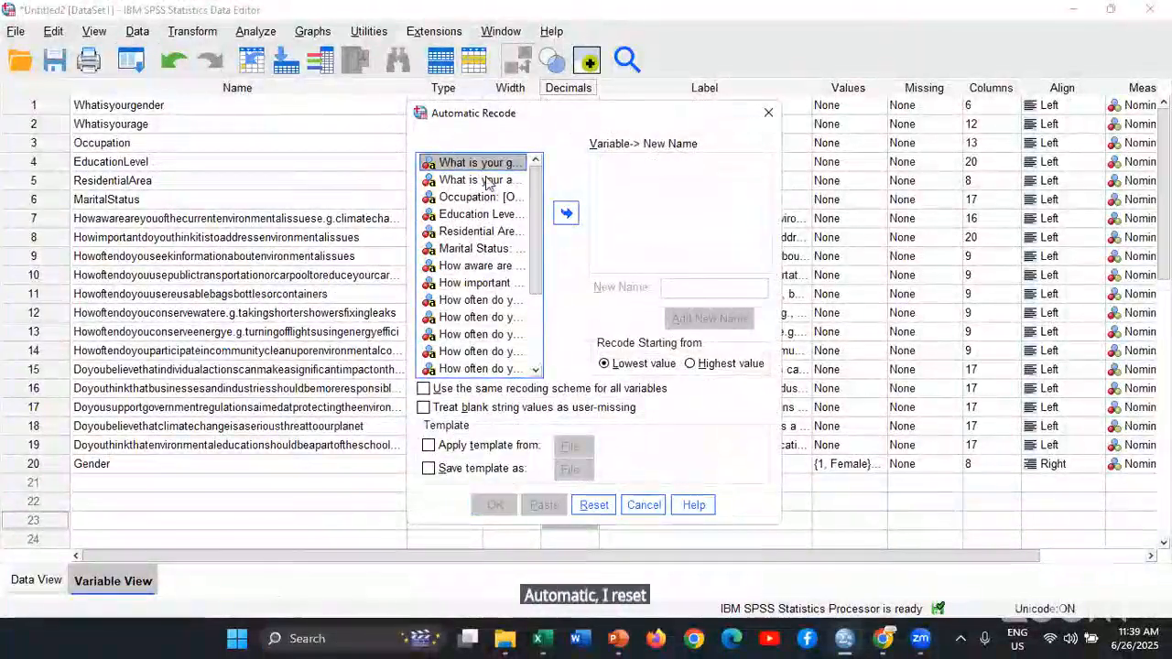
{"action": "left_click", "coordinate": [487, 181]}
{"action": "left_click", "coordinate": [566, 213]}
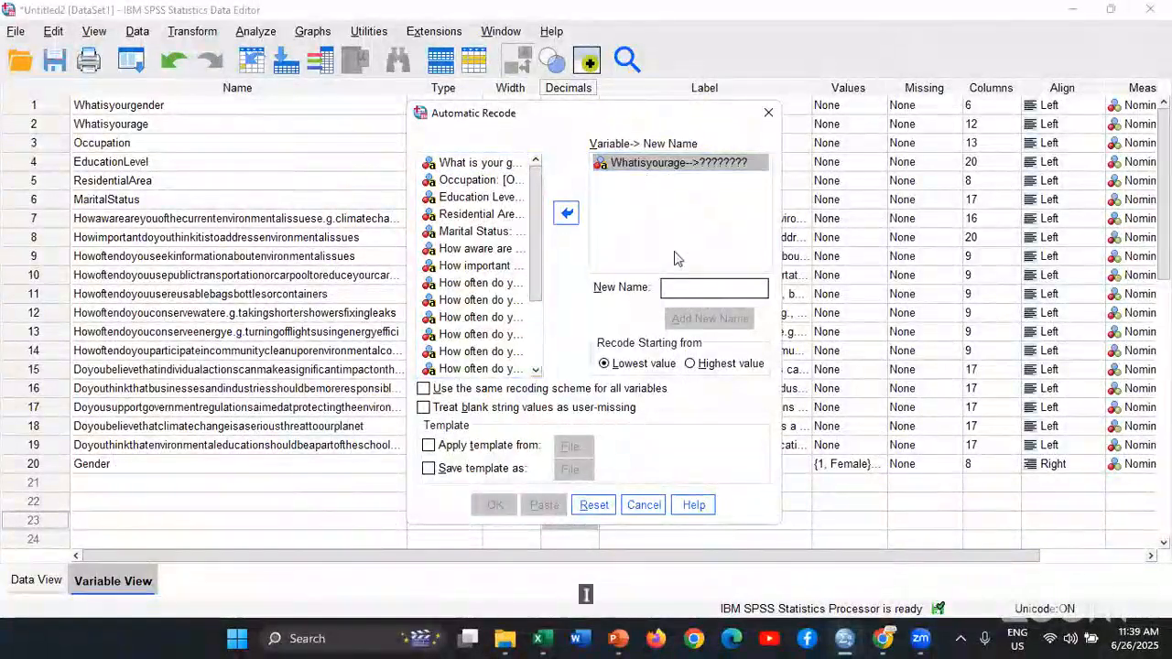
{"action": "type", "text": "Age"}
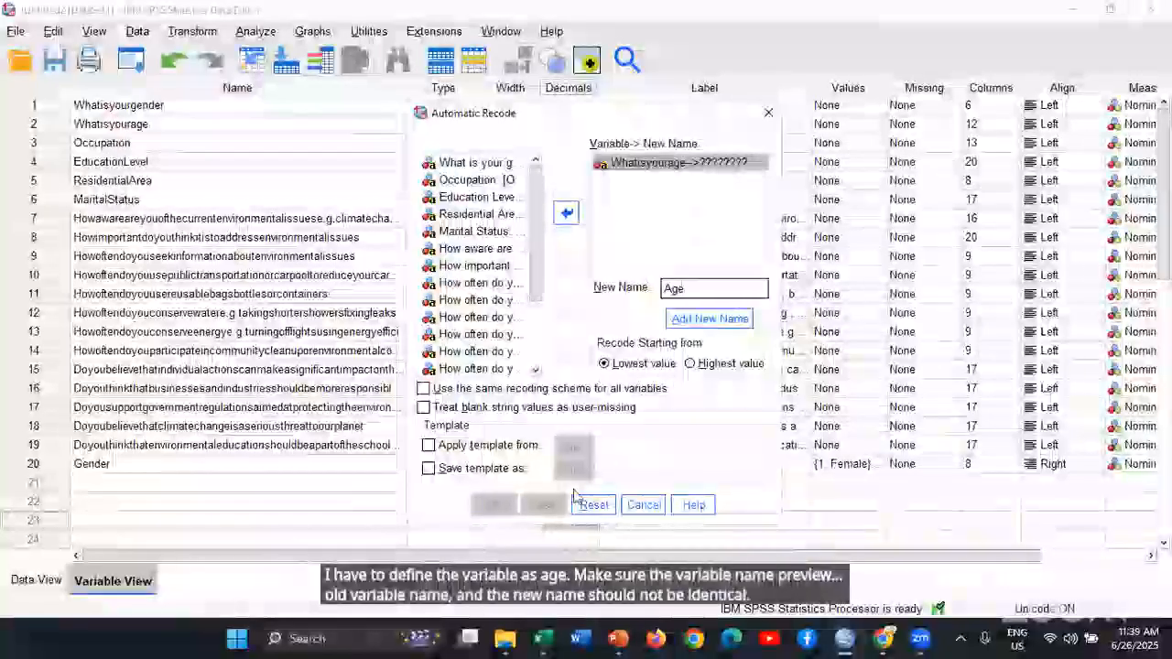
{"action": "left_click", "coordinate": [710, 318]}
{"action": "left_click", "coordinate": [495, 505]}
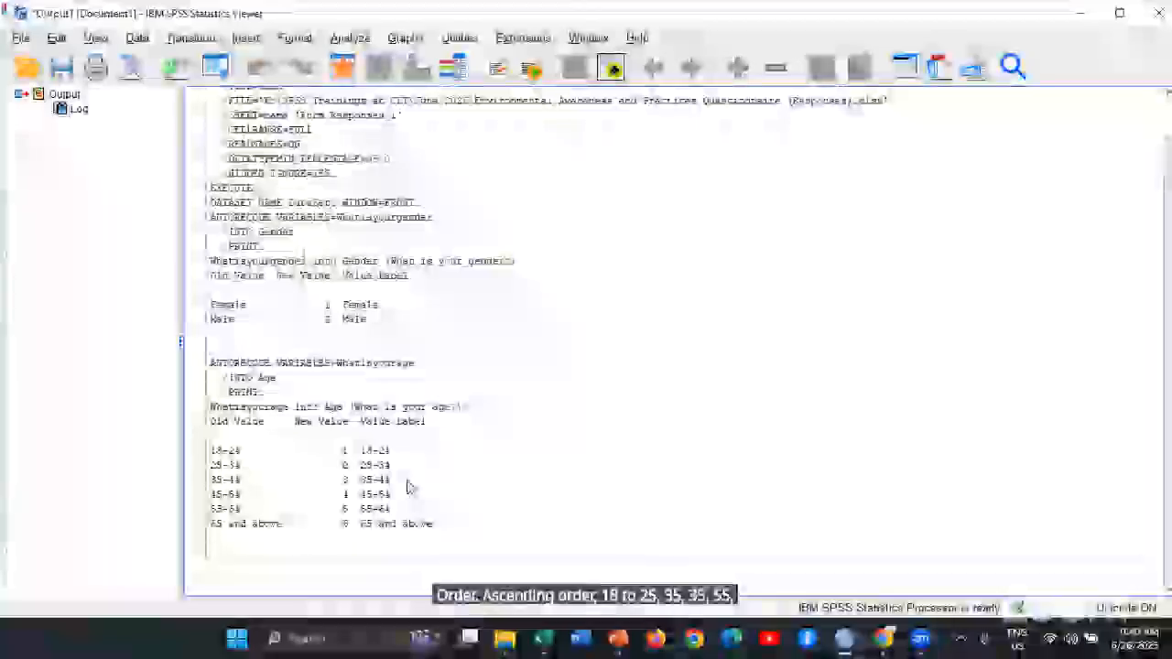
Return to the Data Editor and compare the numeric codes and value labels of the Age column in the Data View
{"action": "left_click", "coordinate": [852, 641]}
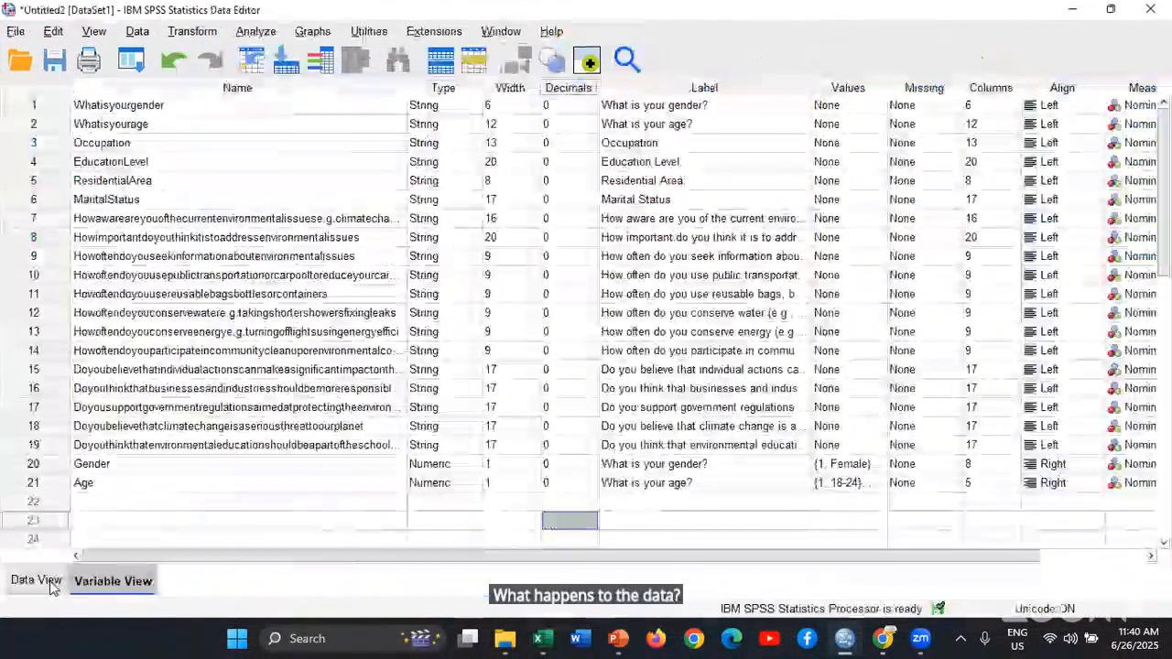
{"action": "left_click", "coordinate": [52, 583]}
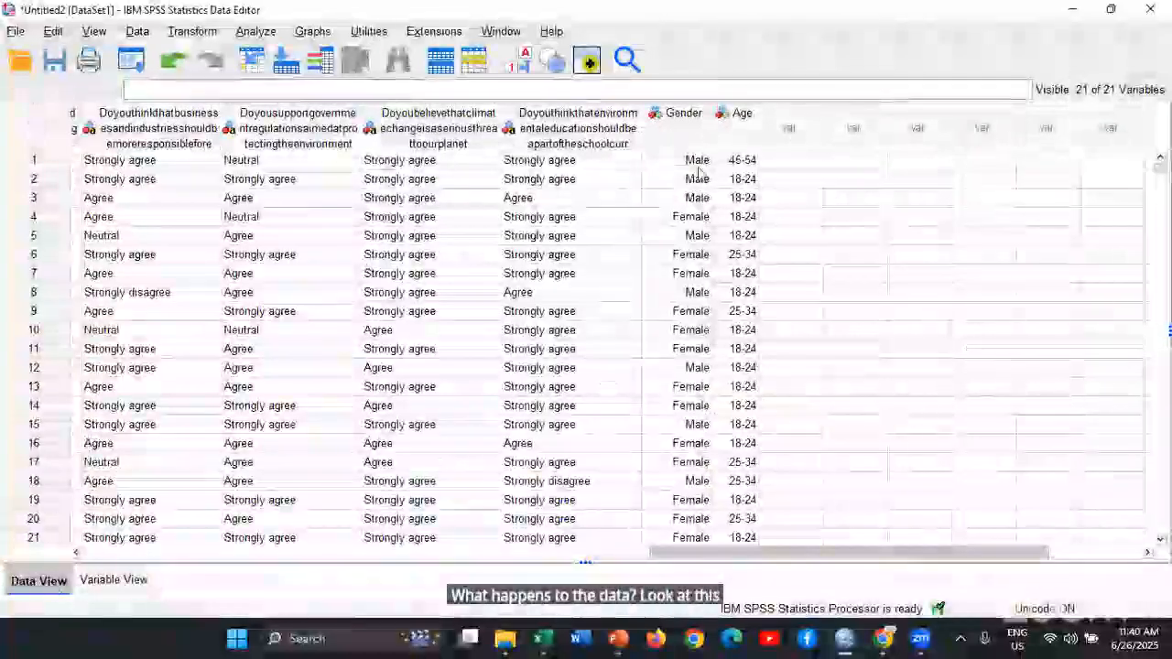
{"action": "left_click", "coordinate": [524, 60]}
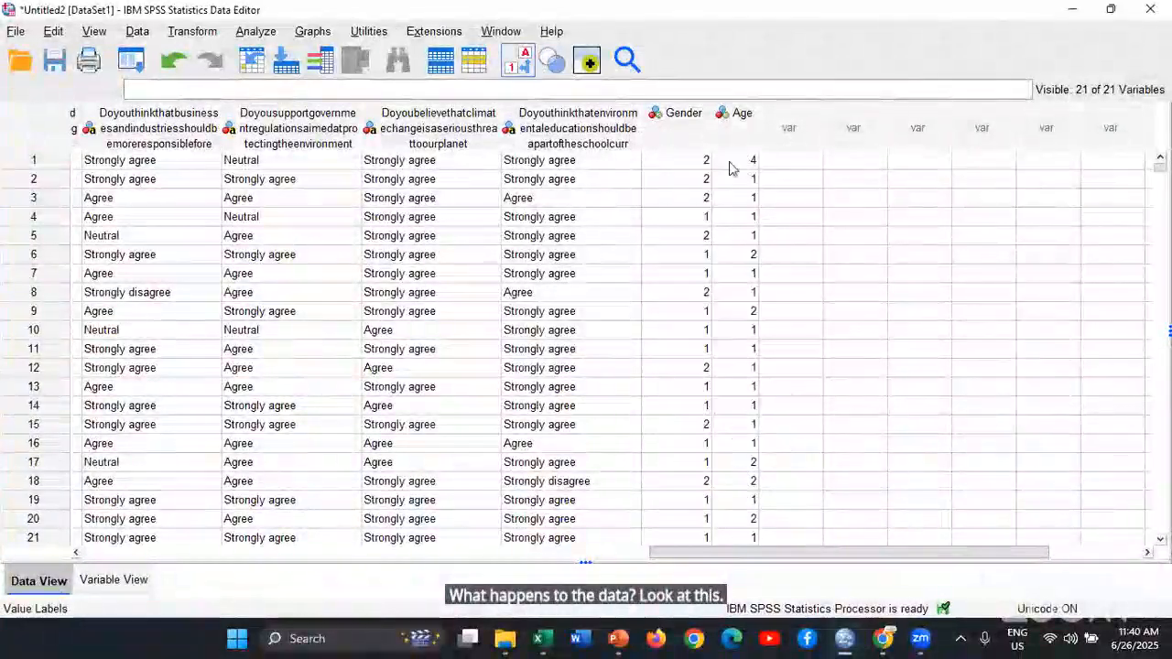
{"action": "left_click", "coordinate": [524, 60]}
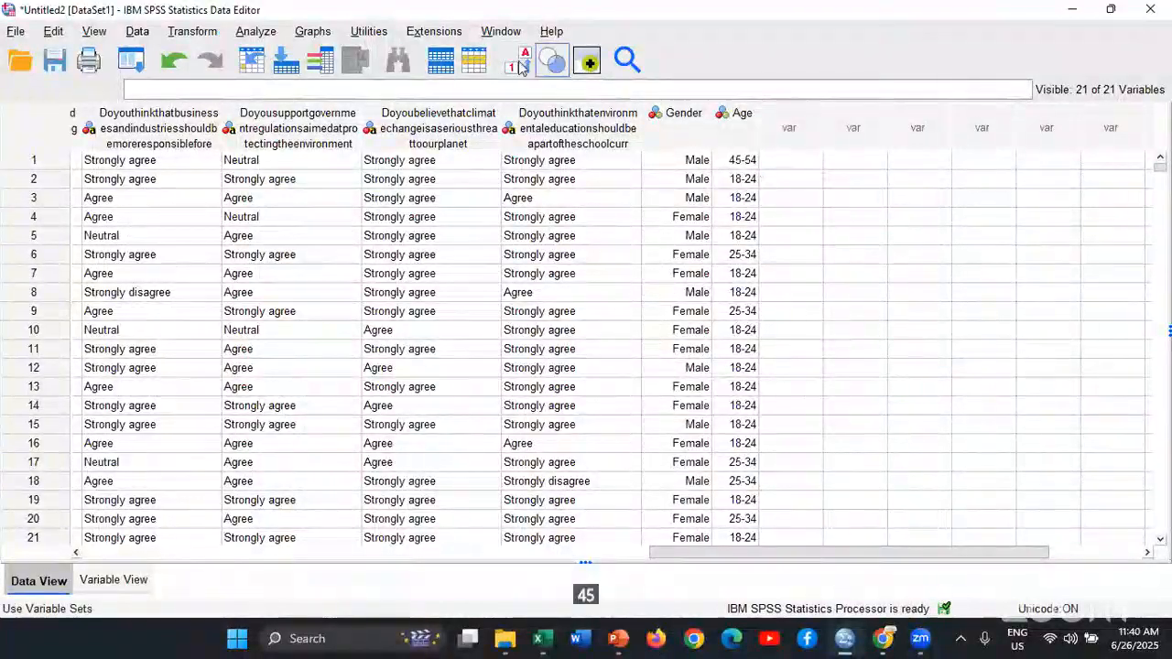
{"action": "left_click", "coordinate": [521, 64]}
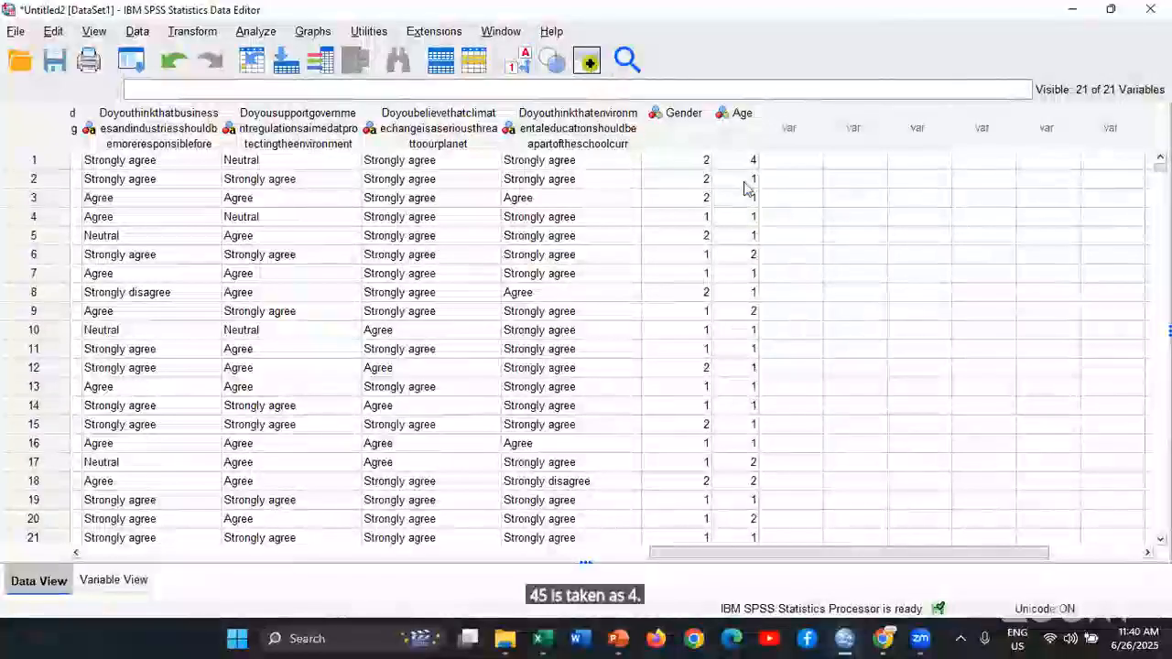
{"action": "scroll", "coordinate": [756, 474], "scroll_direction": "down", "scroll_amount": 4}
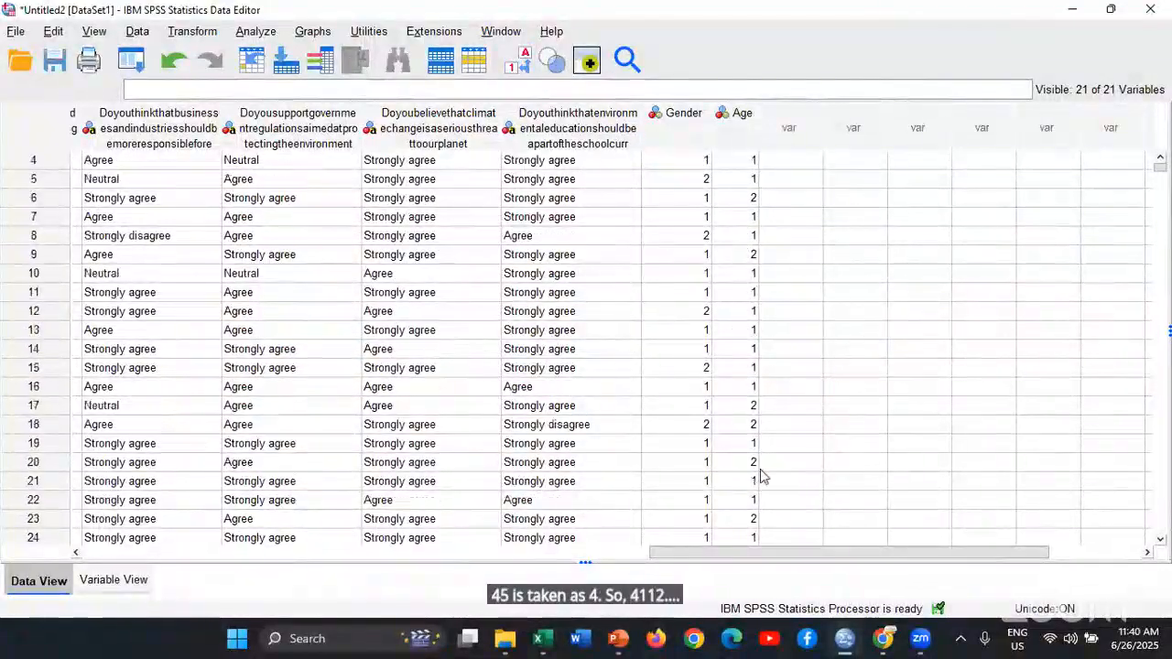
{"action": "scroll", "coordinate": [759, 463], "scroll_direction": "up", "scroll_amount": 4}
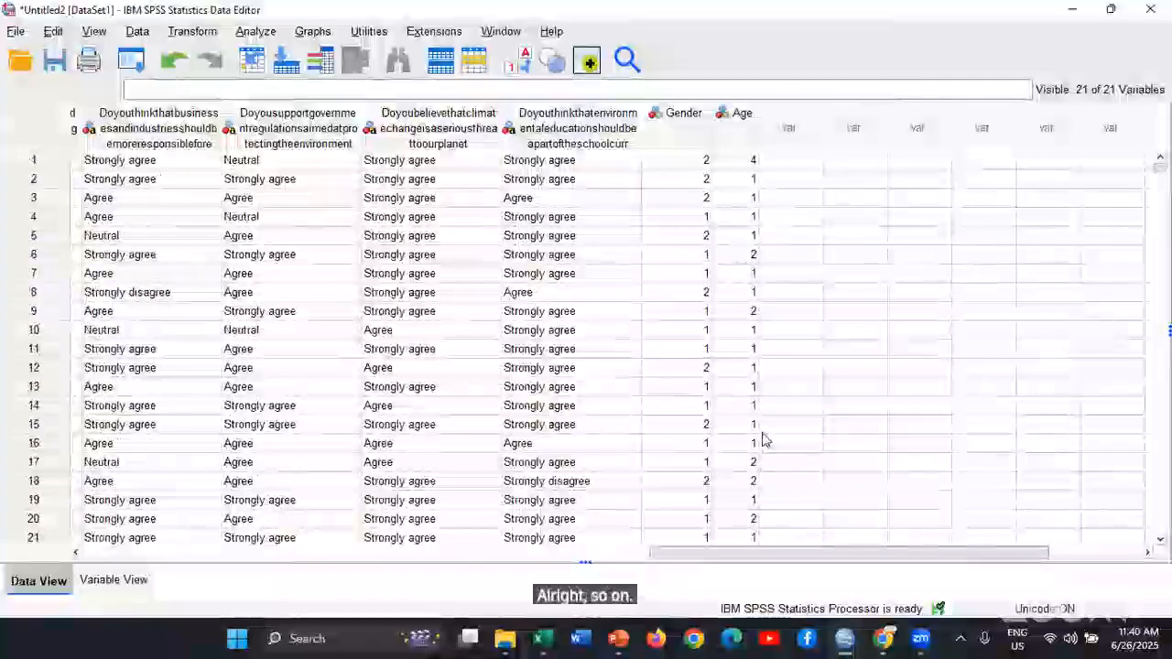
Look through the original variables in the Data View and identify the third variable, Occupation, in the Variable View
{"action": "left_click_drag", "start_coordinate": [765, 552], "coordinate": [64, 545]}
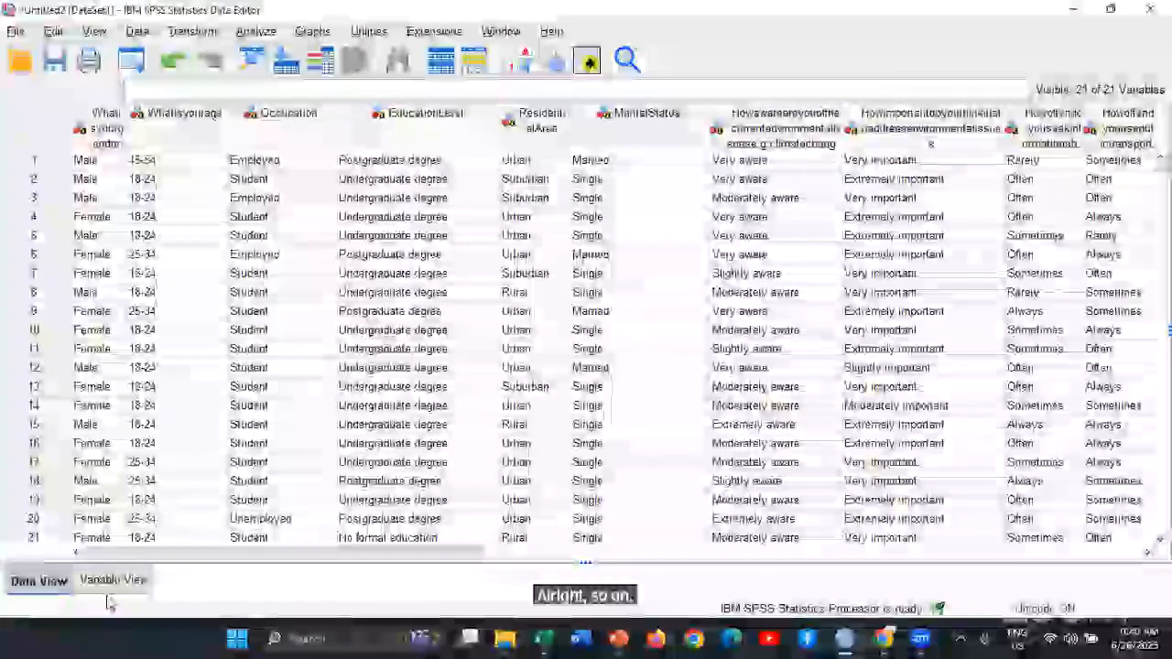
{"action": "left_click", "coordinate": [113, 579]}
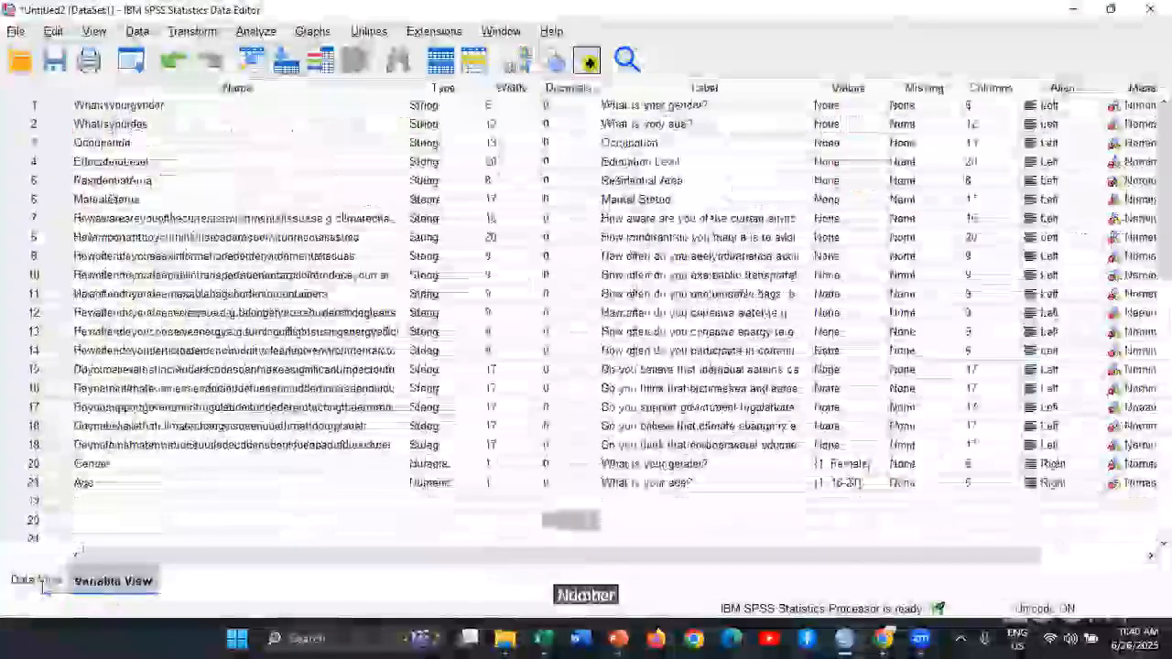
{"action": "left_click", "coordinate": [38, 581]}
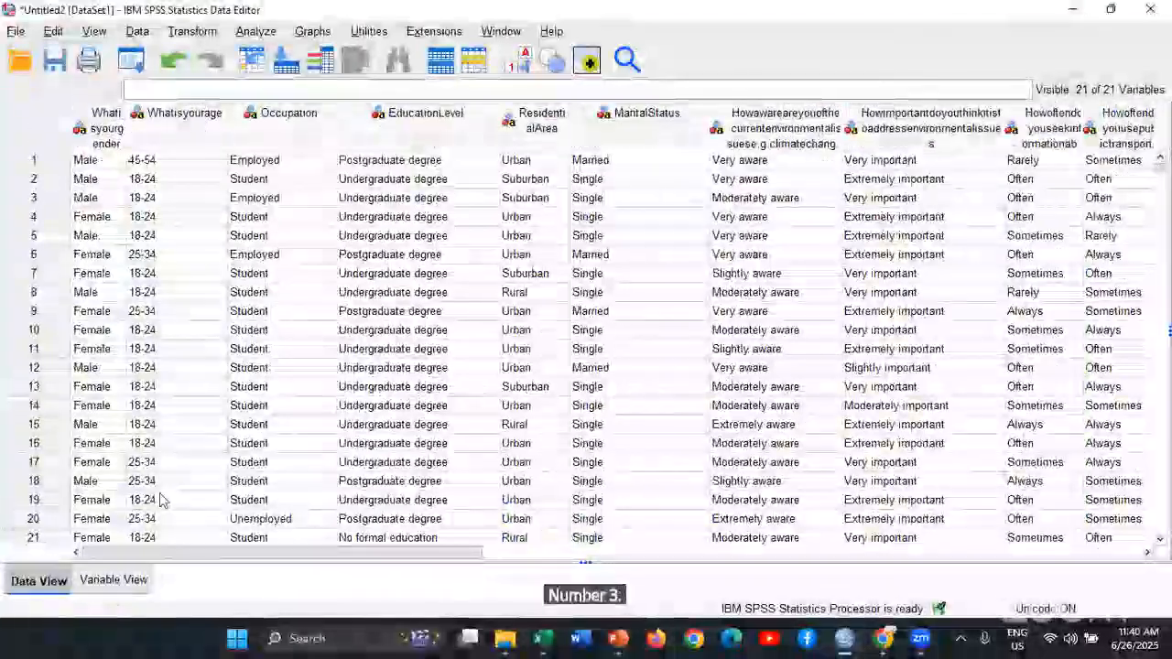
{"action": "left_click", "coordinate": [113, 579]}
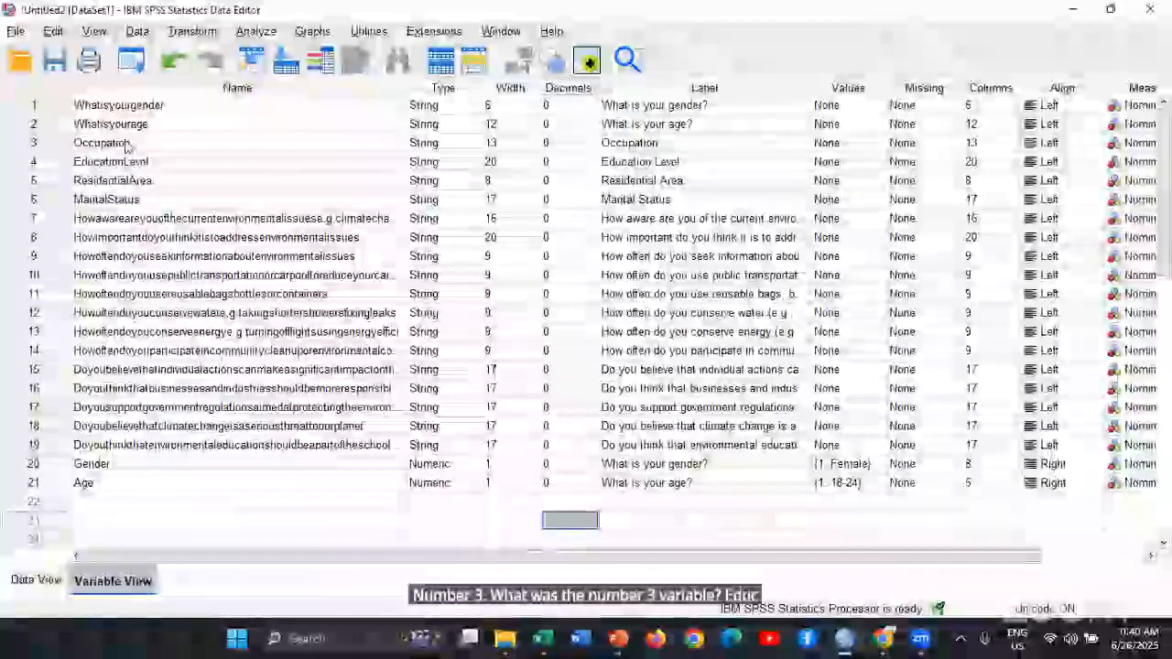
{"action": "left_click", "coordinate": [127, 141]}
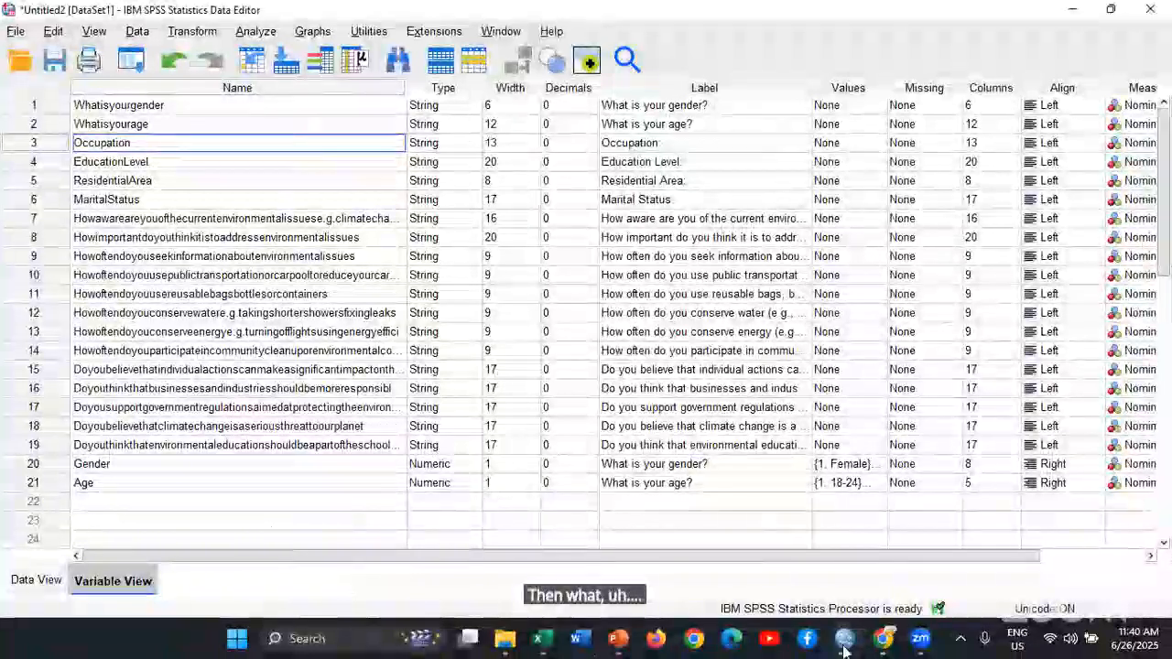
Switch to the Google Forms questionnaire in Chrome and examine the answer options of the Occupation question
{"action": "mouse_move", "coordinate": [890, 648]}
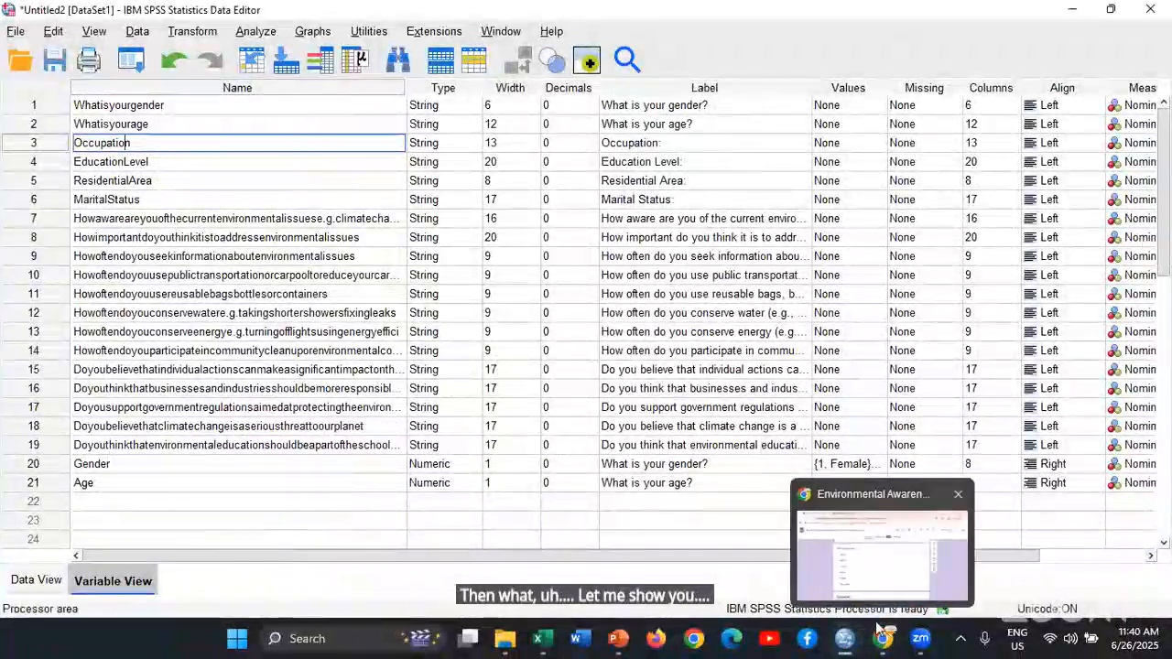
{"action": "left_click", "coordinate": [873, 566]}
{"action": "scroll", "coordinate": [587, 381], "scroll_direction": "down", "scroll_amount": 4}
{"action": "scroll", "coordinate": [586, 374], "scroll_direction": "up", "scroll_amount": 2}
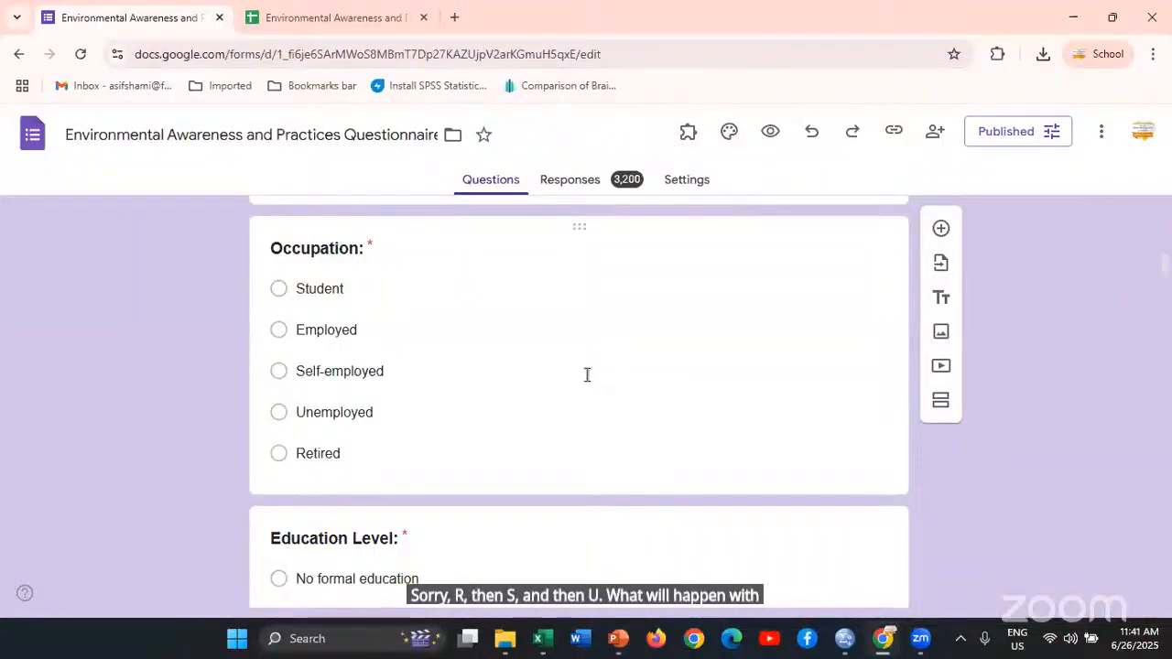
Switch back to SPSS, reset Automatic Recode, select Occupation for recoding, and try to add Occupation as its new name
{"action": "key", "text": "alt+Tab"}
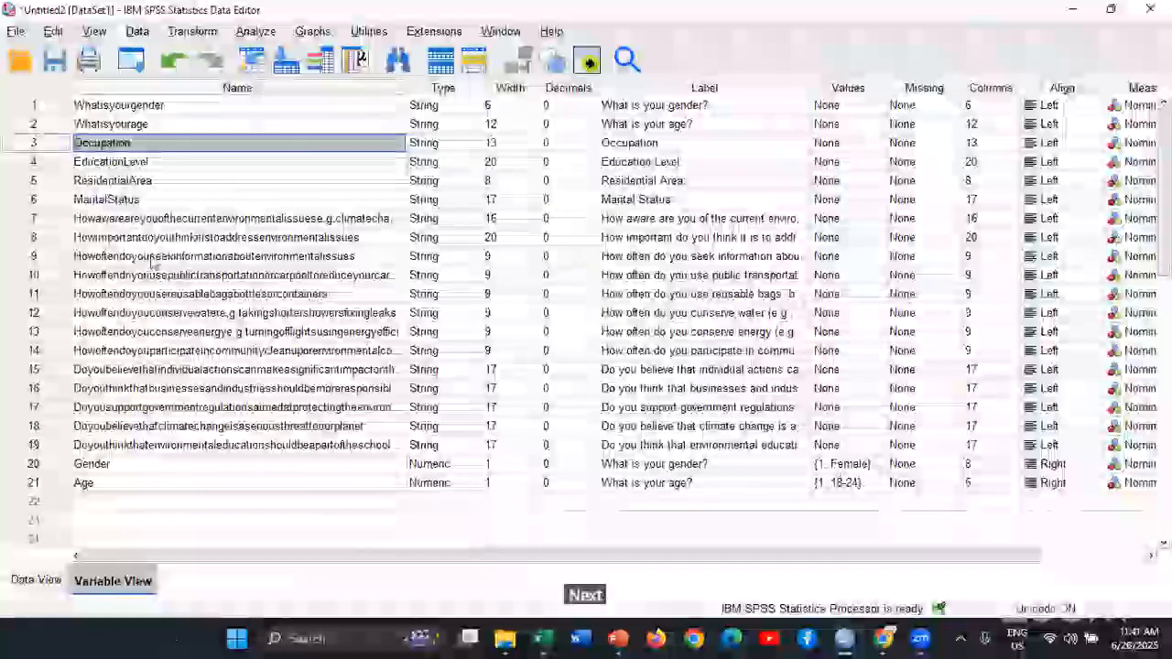
{"action": "left_click", "coordinate": [131, 60]}
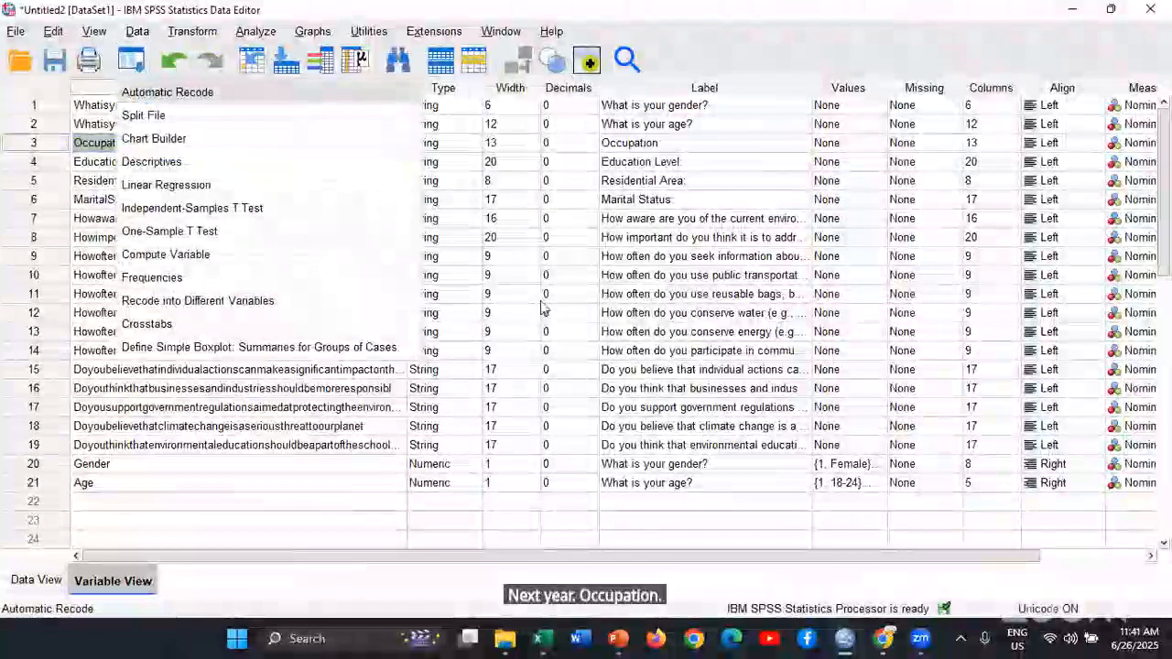
{"action": "left_click", "coordinate": [148, 95]}
{"action": "left_click", "coordinate": [590, 504]}
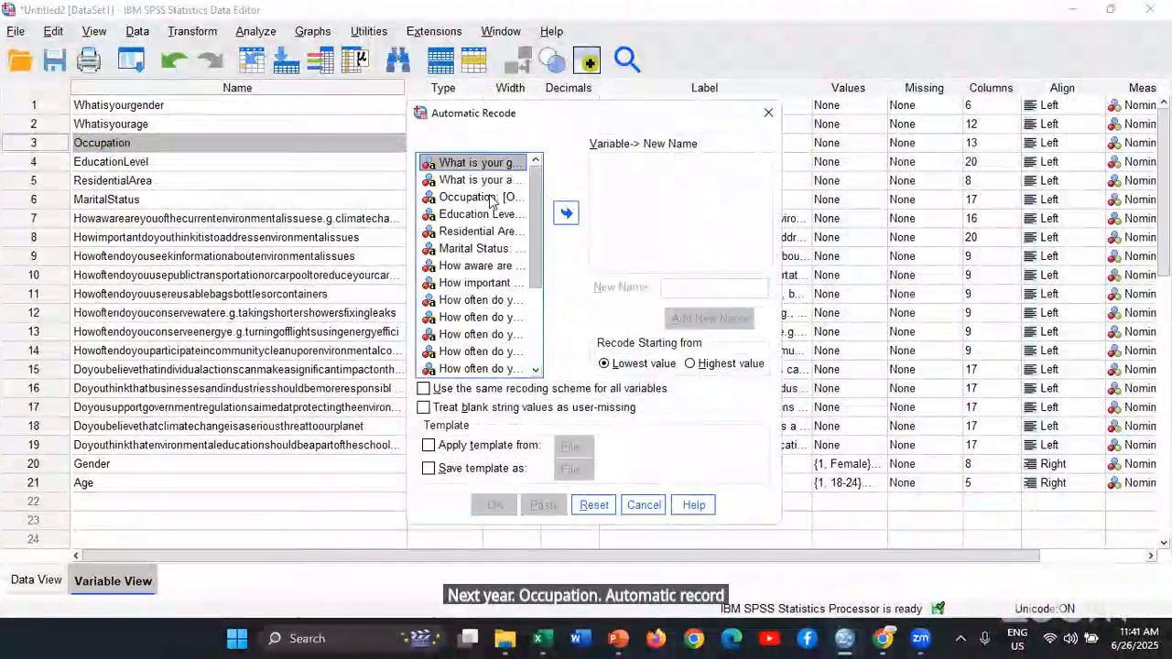
{"action": "left_click", "coordinate": [476, 197]}
{"action": "left_click", "coordinate": [572, 215]}
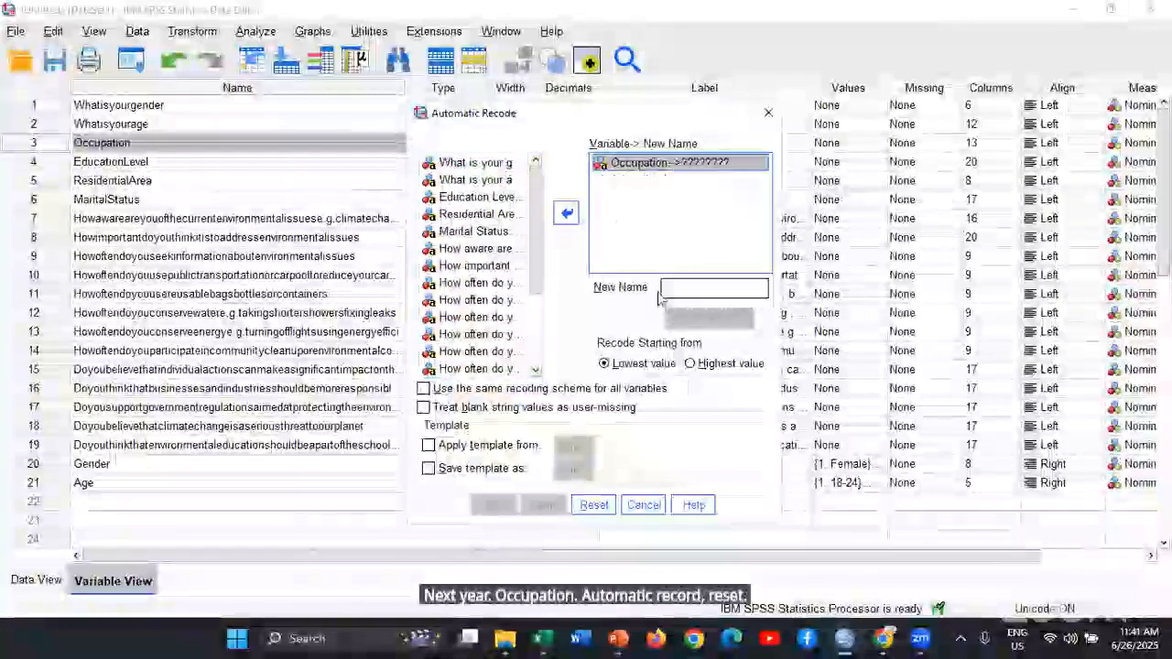
{"action": "left_click", "coordinate": [719, 285]}
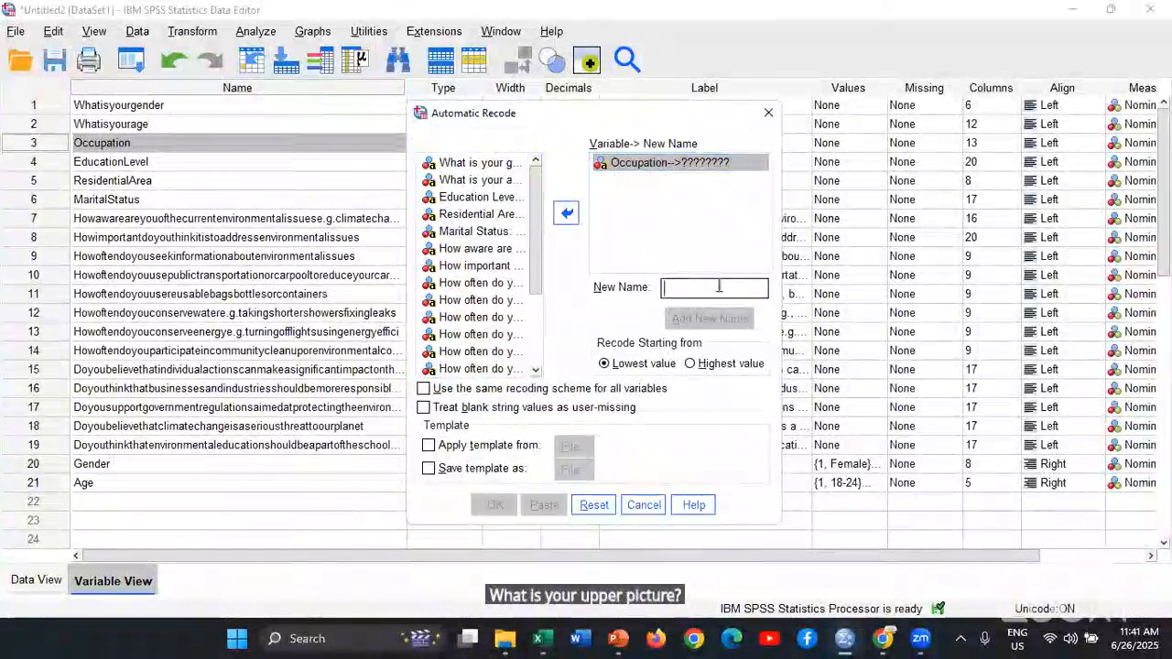
{"action": "type", "text": "Oc"}
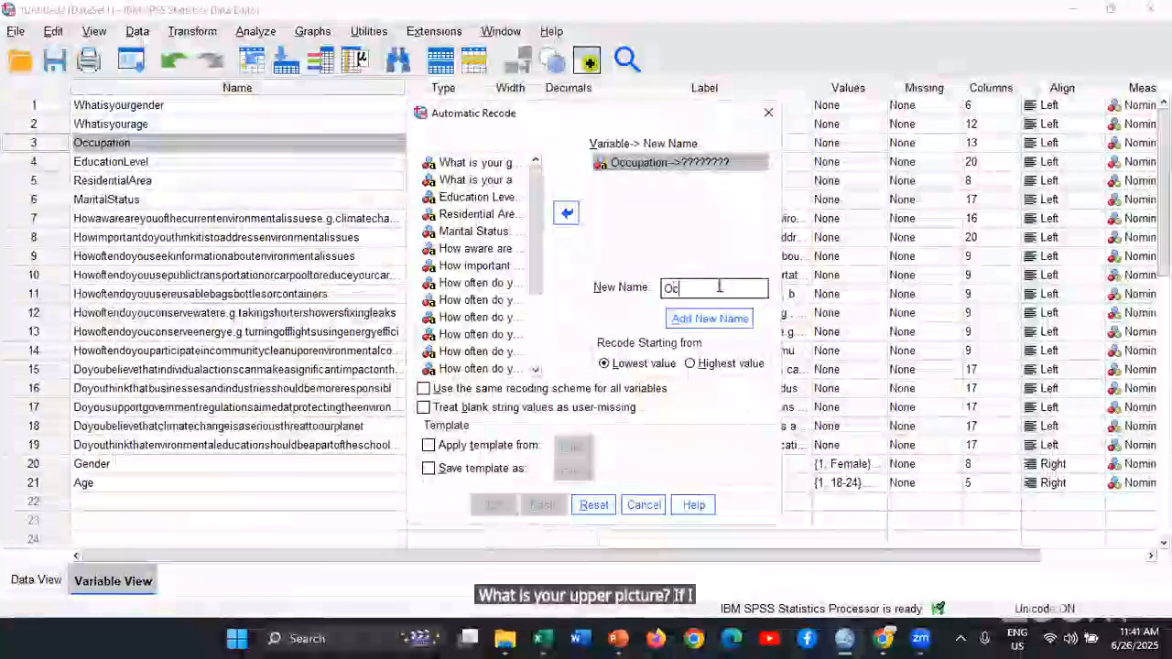
{"action": "type", "text": "cupat"}
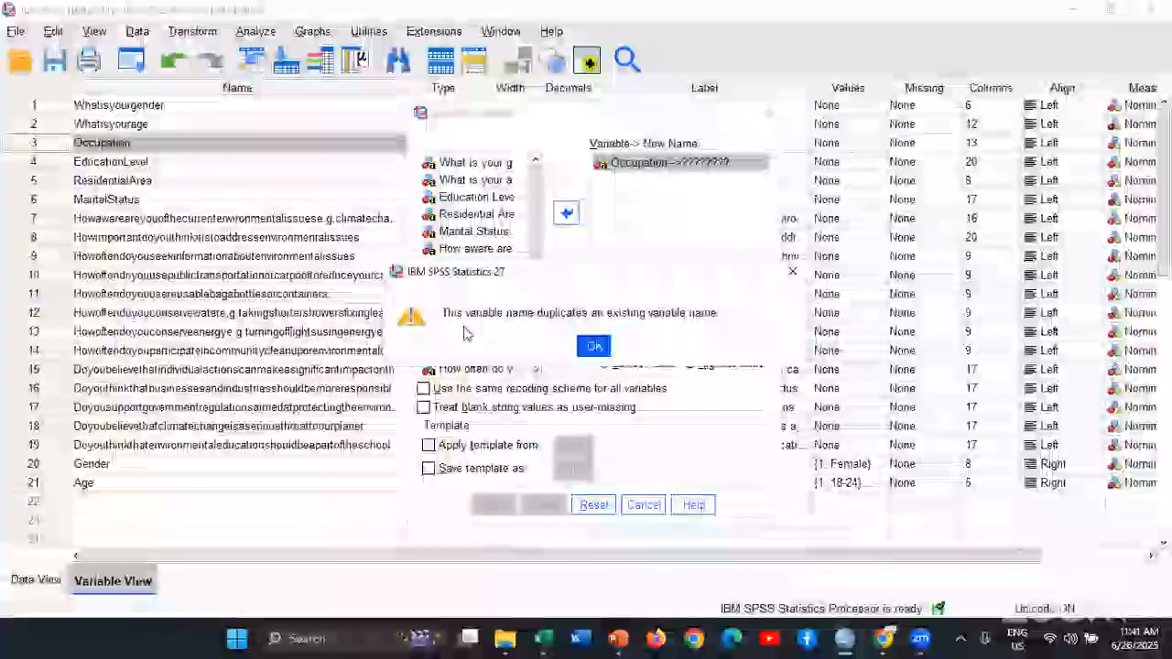
{"action": "left_click", "coordinate": [595, 348]}
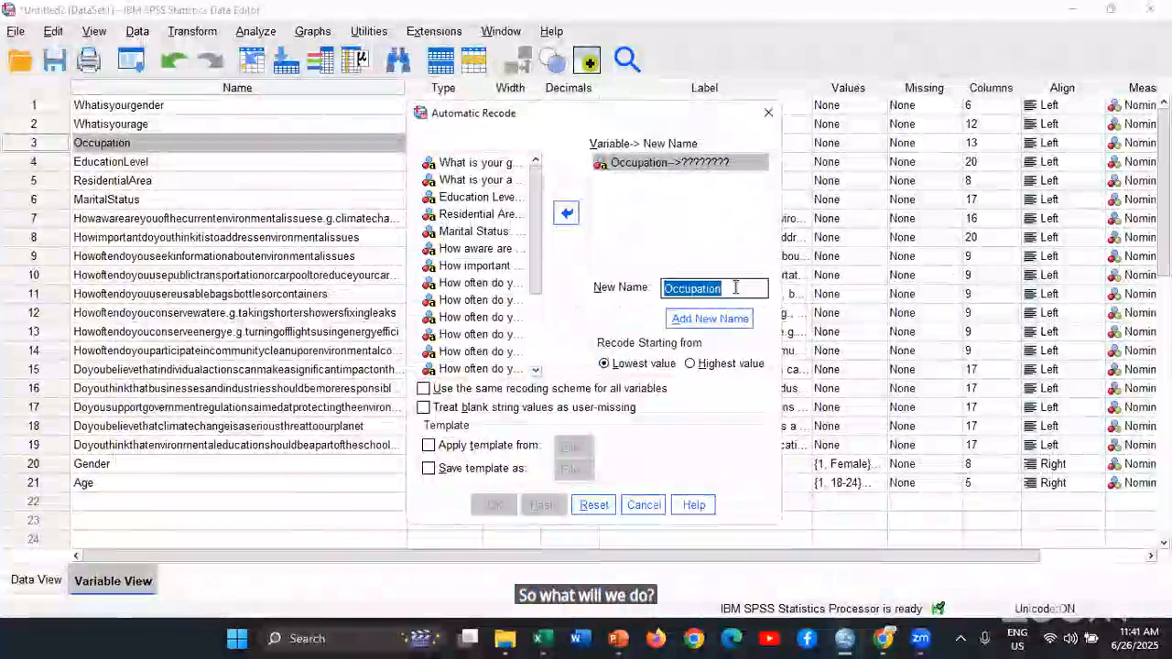
Name the recoded Occupation variable Occupation_of_resp and run Automatic Recode starting from the lowest value
{"action": "left_click", "coordinate": [735, 287]}
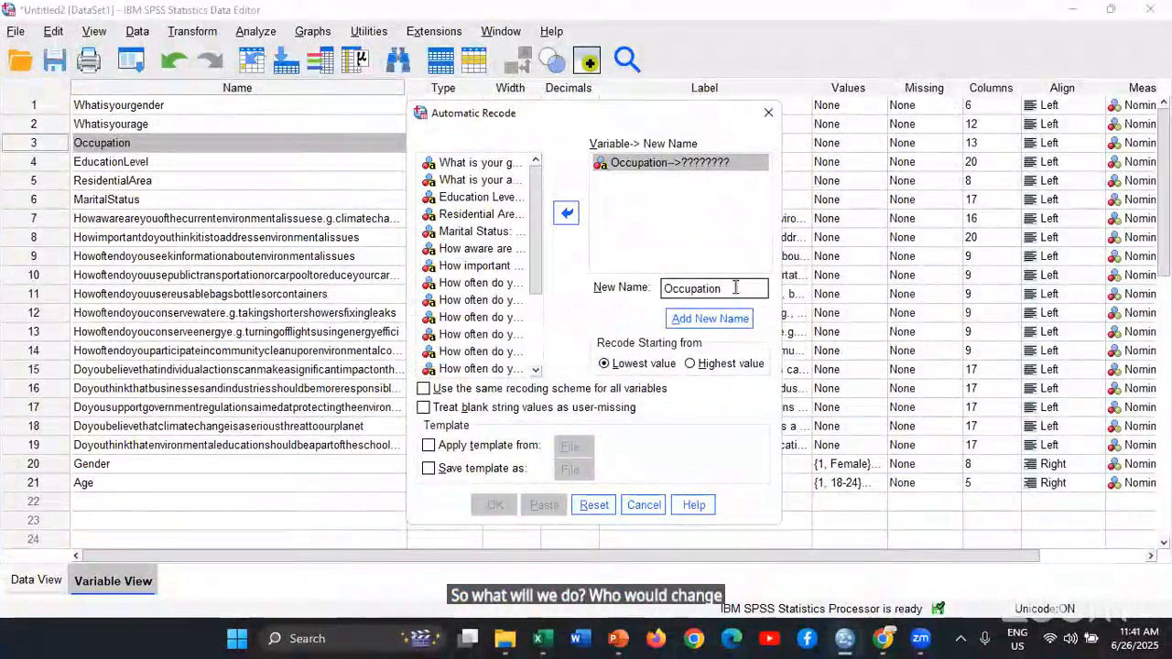
{"action": "type", "text": "_"}
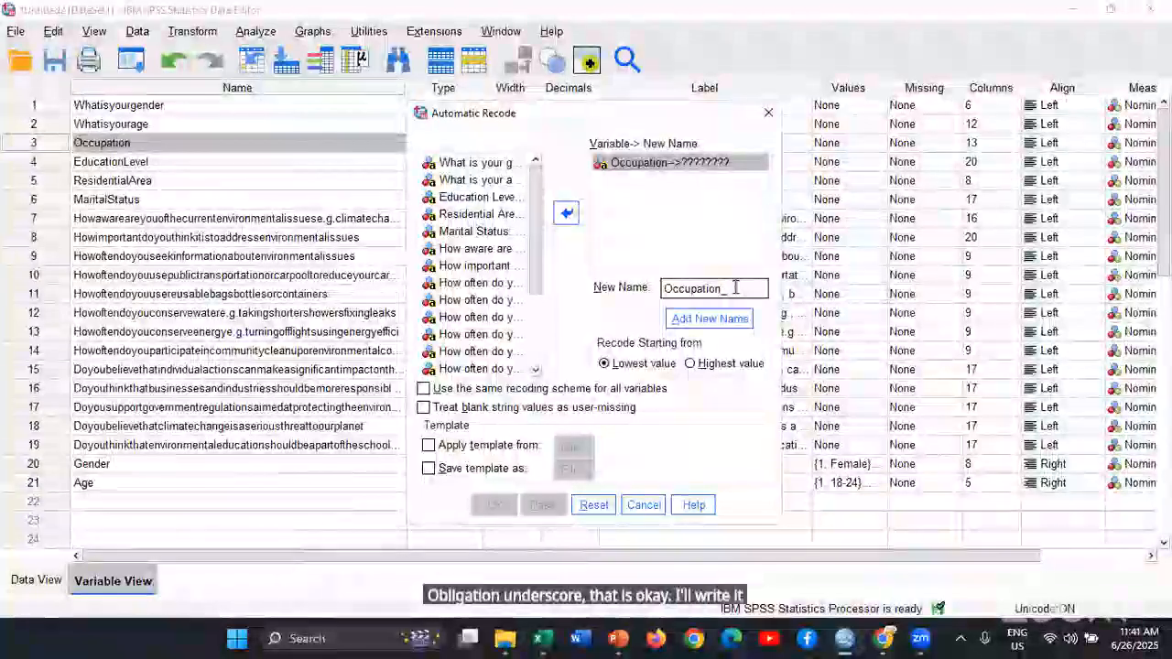
{"action": "type", "text": "o"}
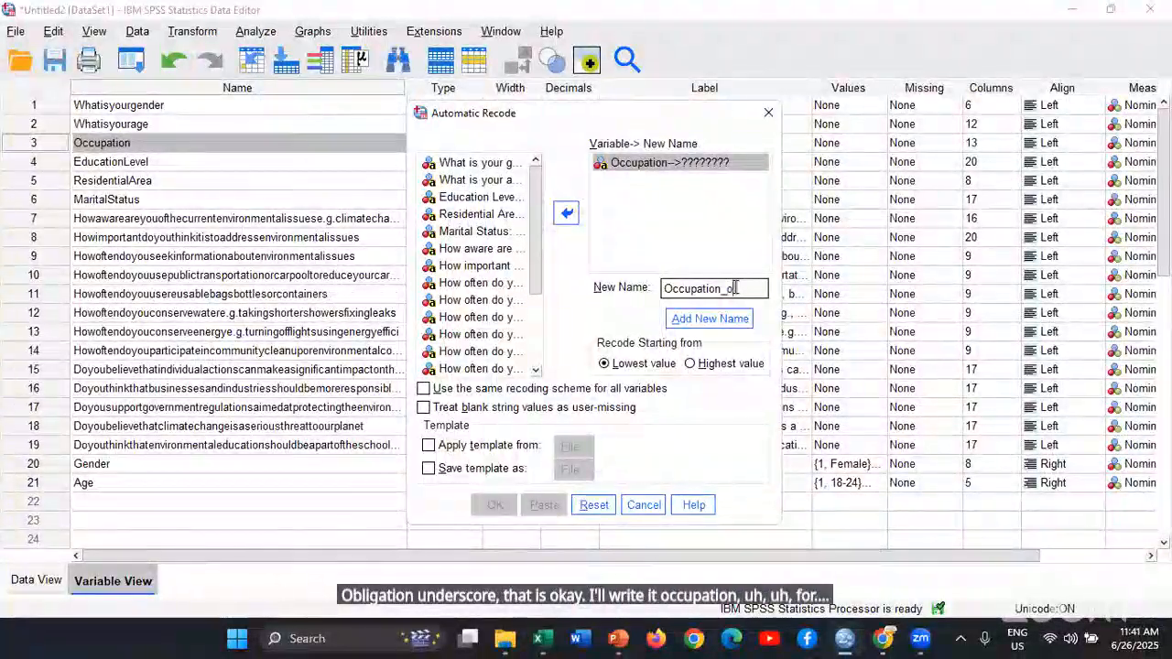
{"action": "type", "text": "f_r"}
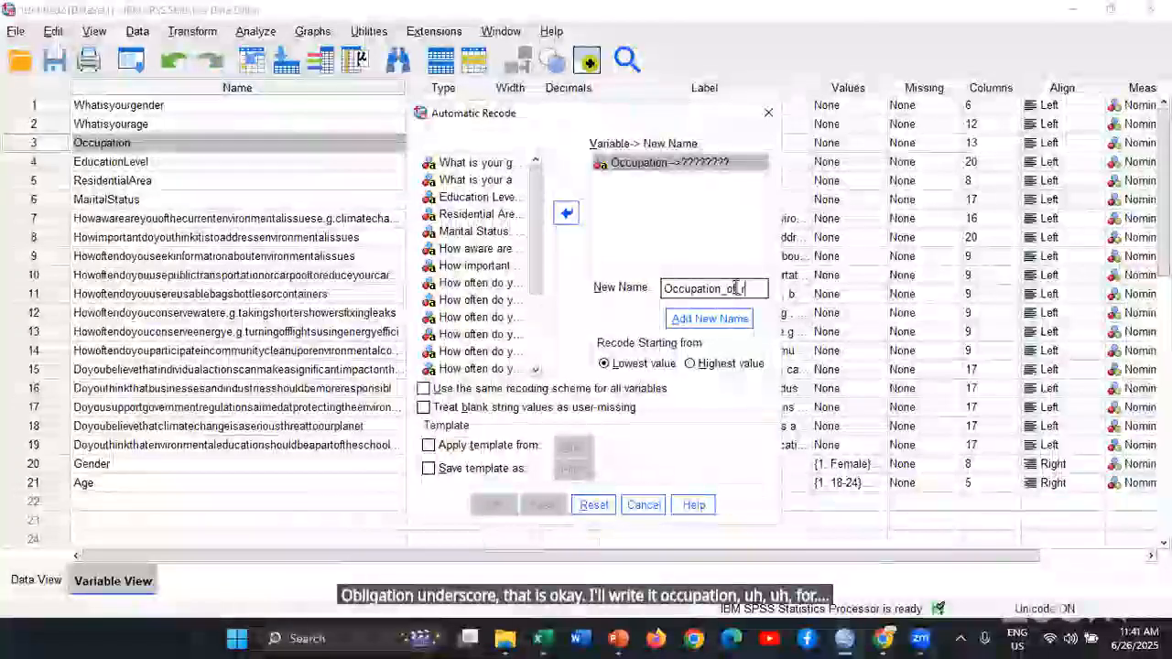
{"action": "type", "text": "esp"}
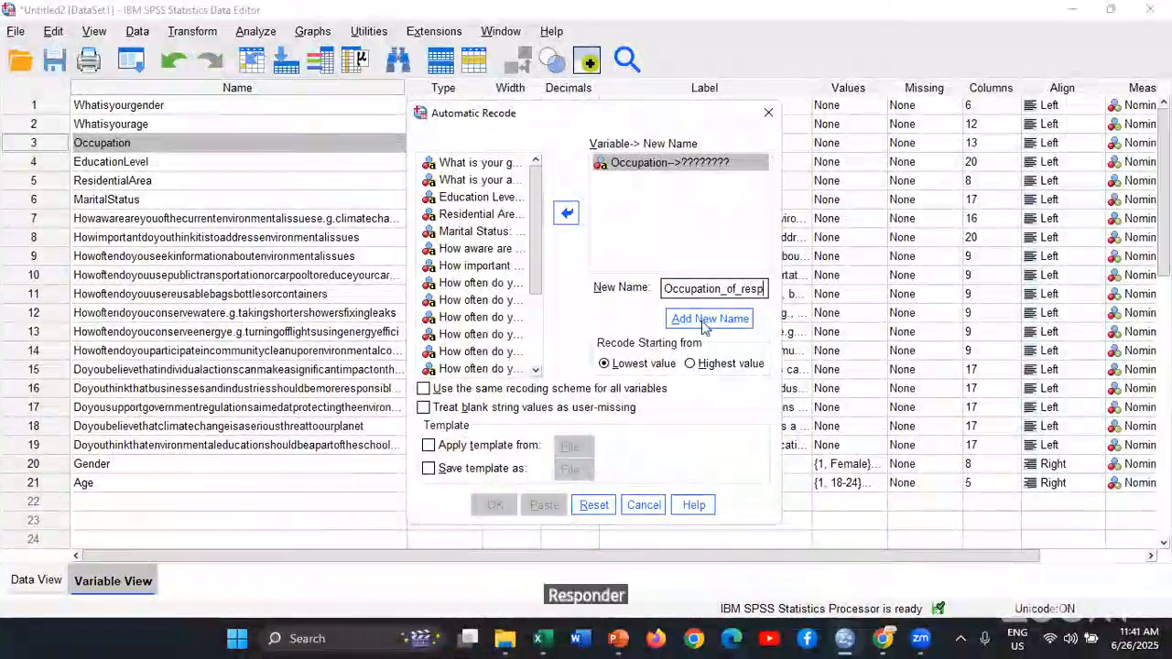
{"action": "left_click", "coordinate": [703, 318]}
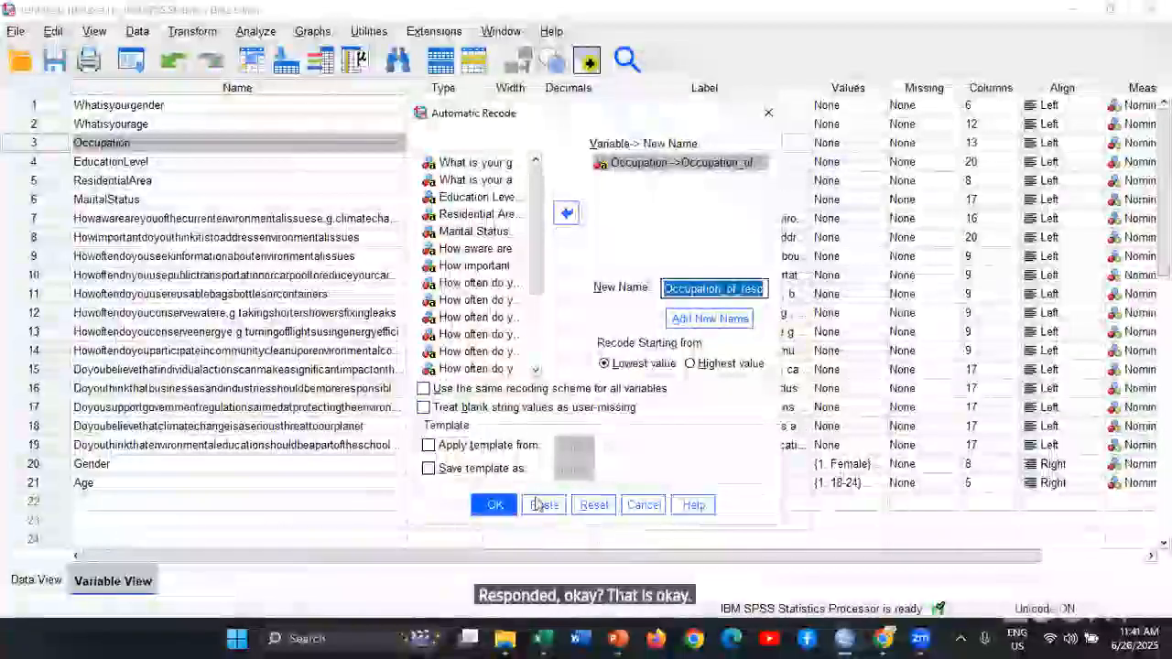
{"action": "left_click", "coordinate": [493, 508]}
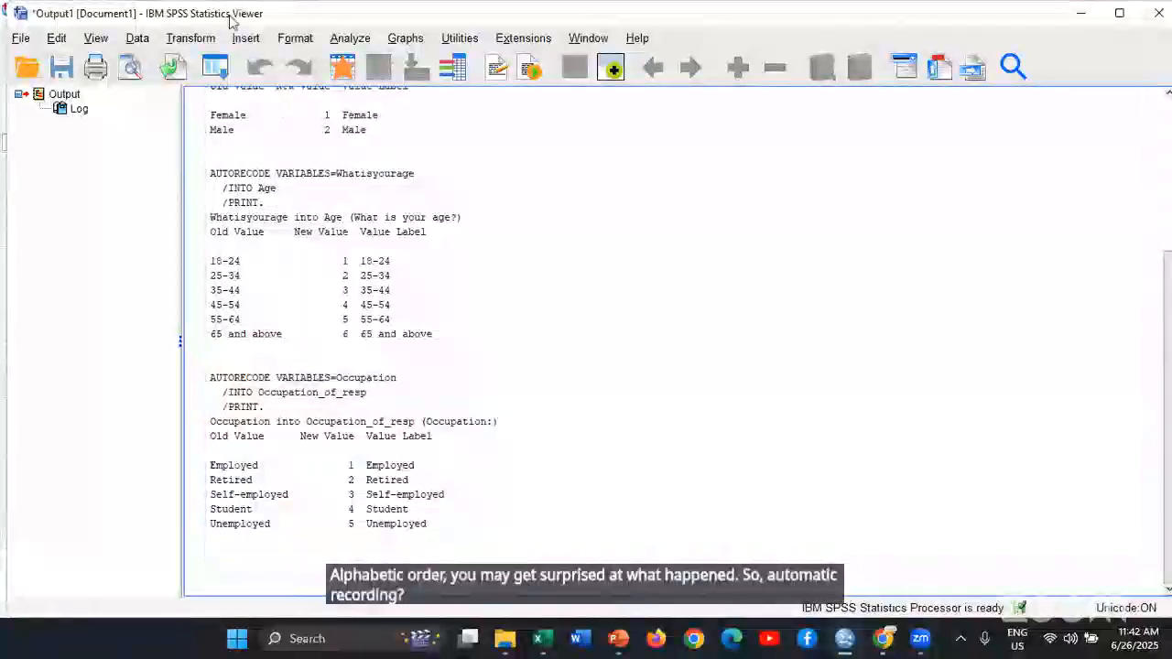
Try to rerun Automatic Recode of Occupation into Occupation_of_resp, starting from the highest value
{"action": "left_click", "coordinate": [215, 66]}
{"action": "left_click", "coordinate": [220, 98]}
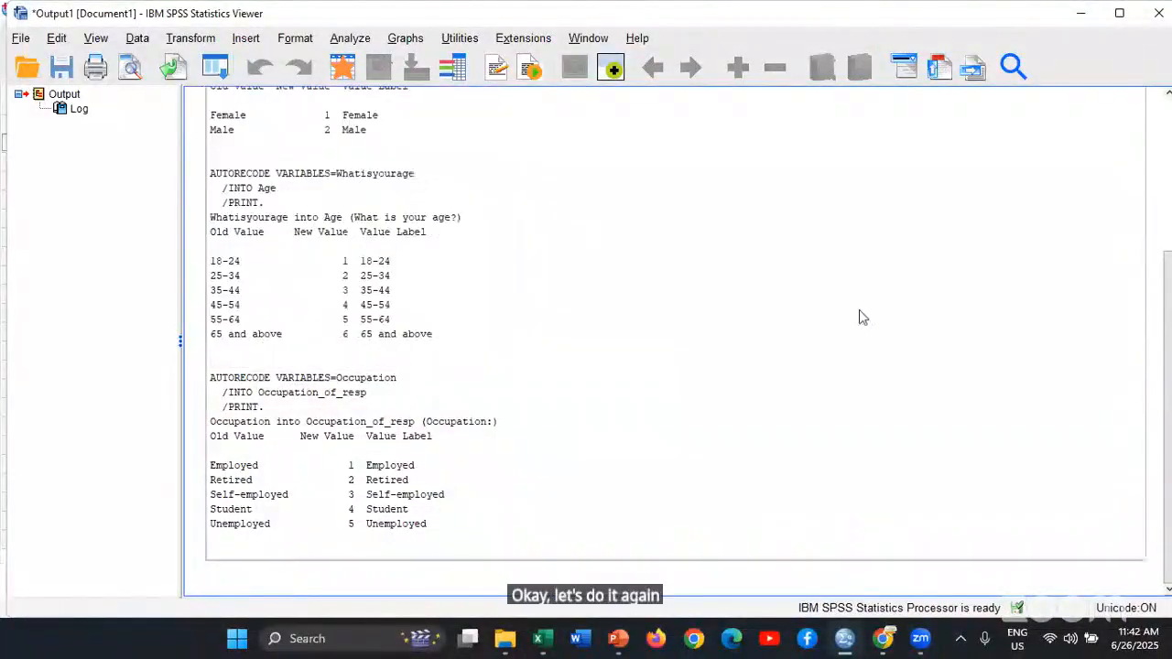
{"action": "left_click", "coordinate": [690, 364]}
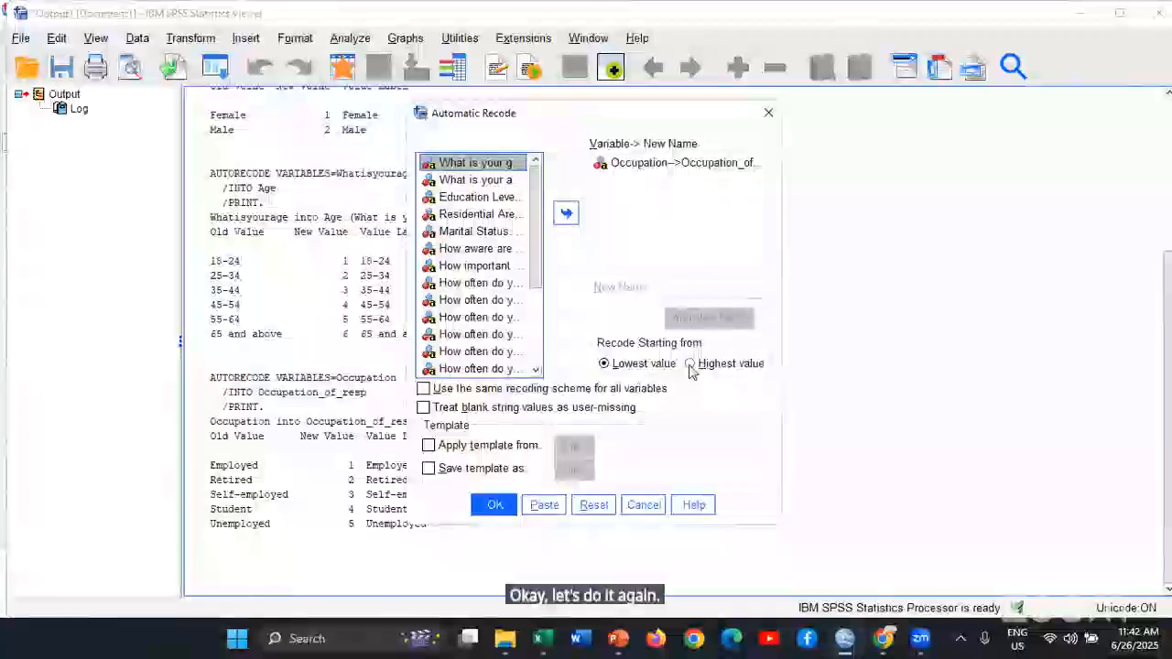
{"action": "left_click", "coordinate": [493, 507]}
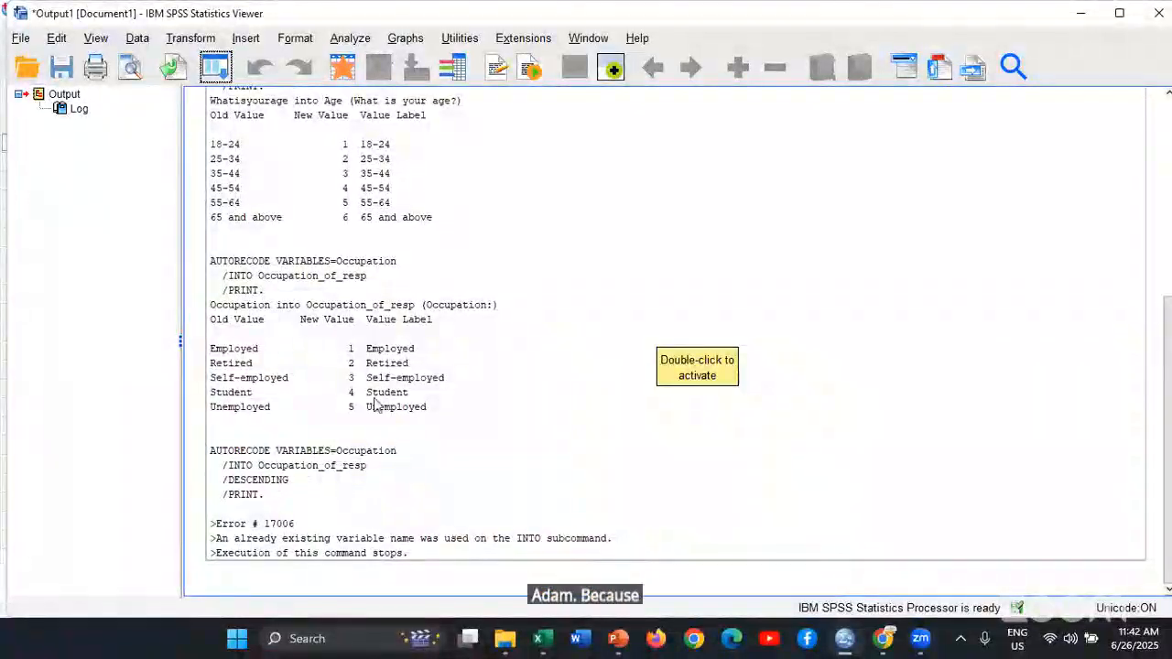
{"action": "left_click", "coordinate": [220, 70]}
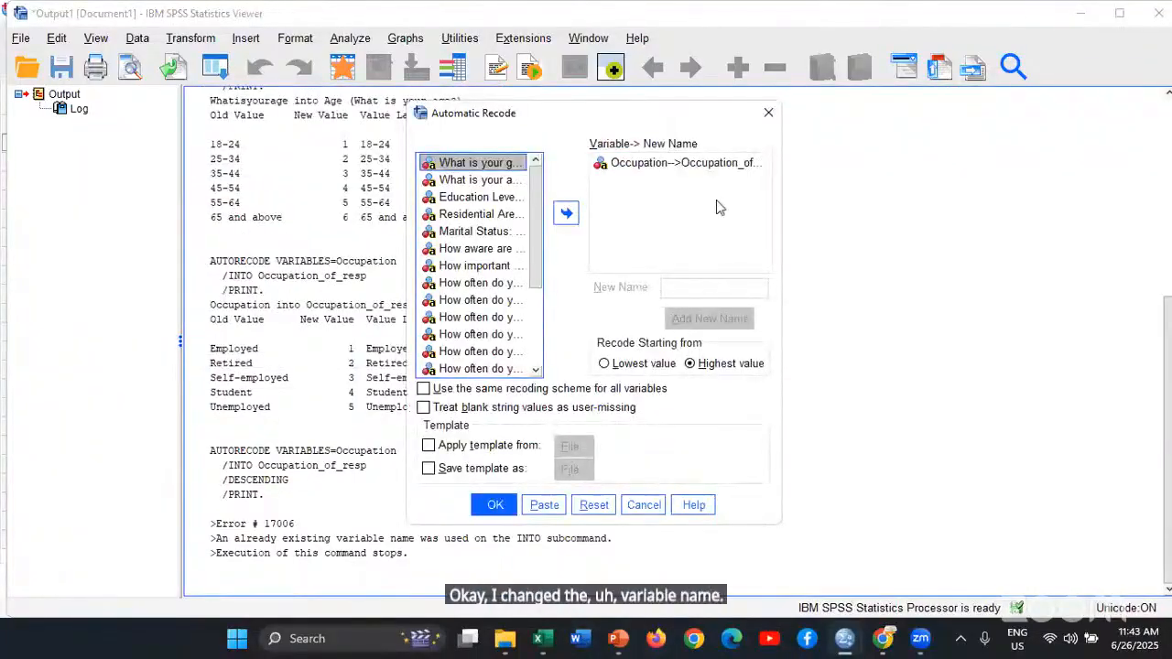
{"action": "left_click", "coordinate": [721, 165]}
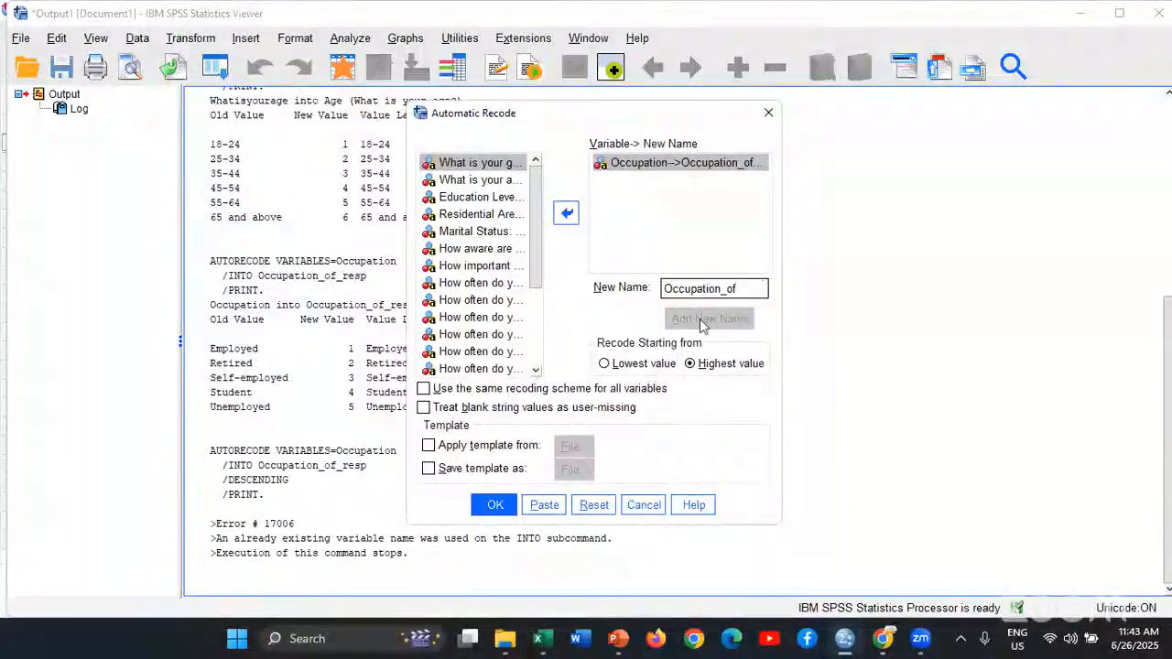
{"action": "left_click", "coordinate": [748, 169]}
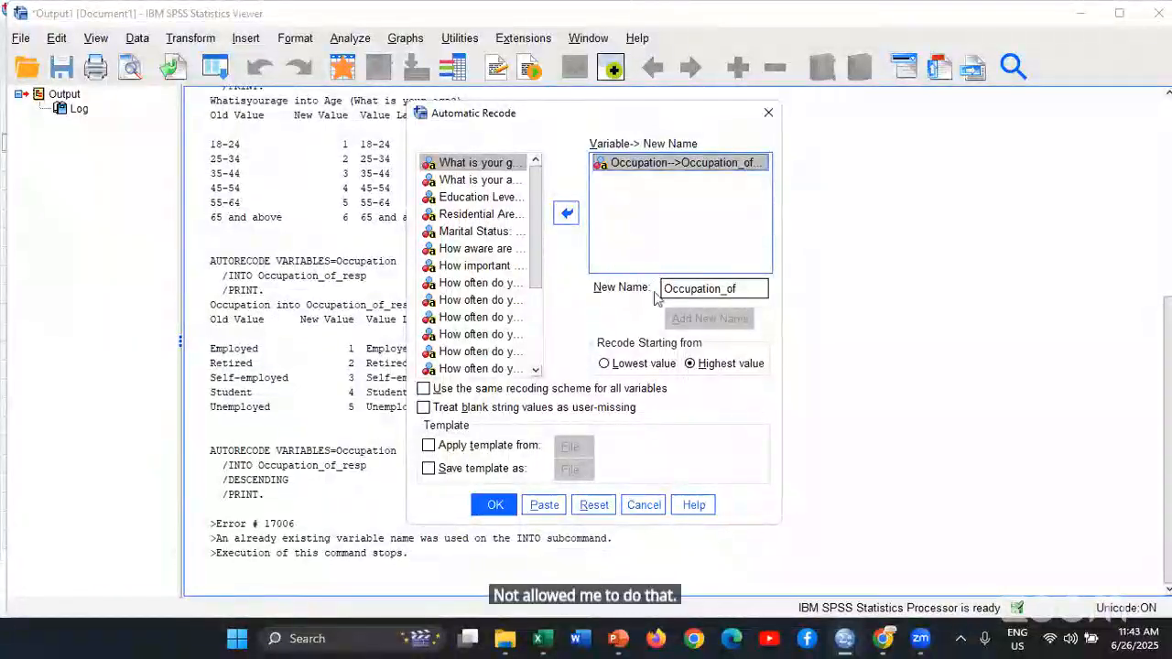
{"action": "left_click", "coordinate": [604, 506]}
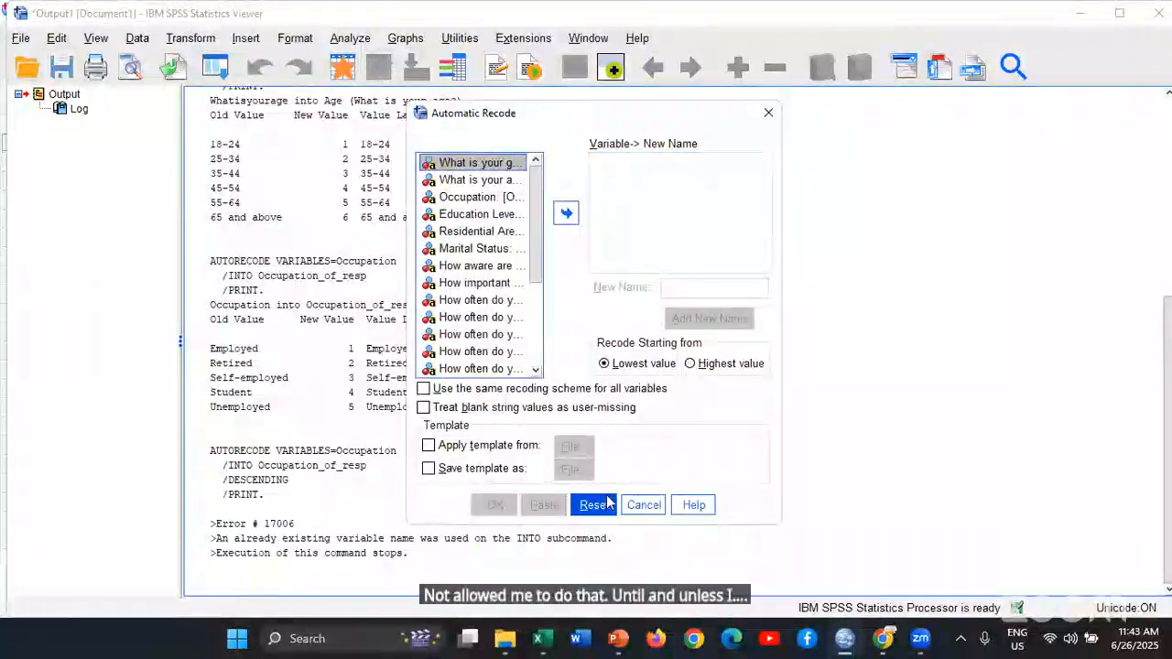
{"action": "left_click", "coordinate": [972, 341]}
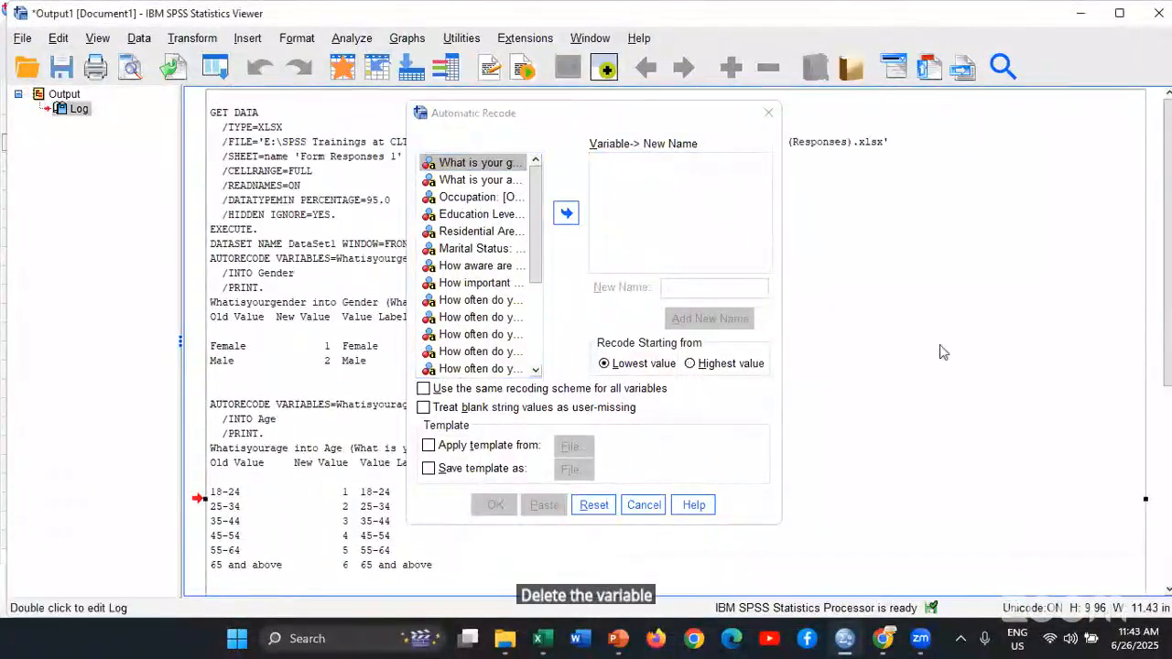
{"action": "scroll", "coordinate": [942, 348], "scroll_direction": "down", "scroll_amount": 2}
{"action": "left_click", "coordinate": [644, 505]}
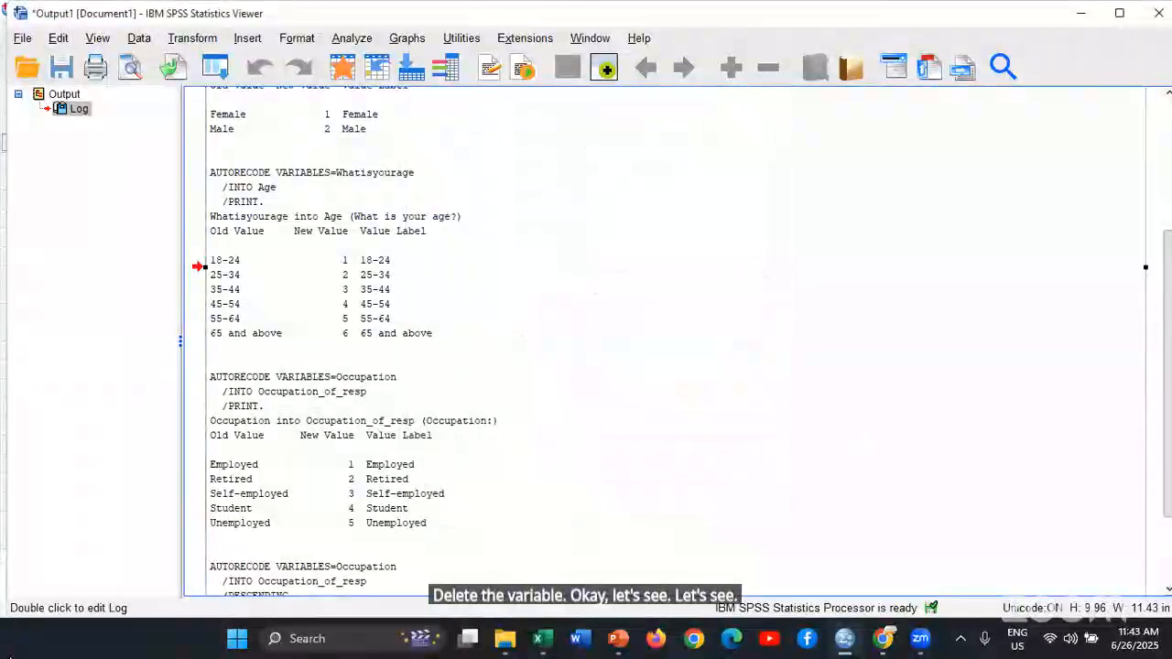
Return to the Data Editor and delete the recoded variable Occupation_of_resp in the Variable View
{"action": "left_click", "coordinate": [3, 515]}
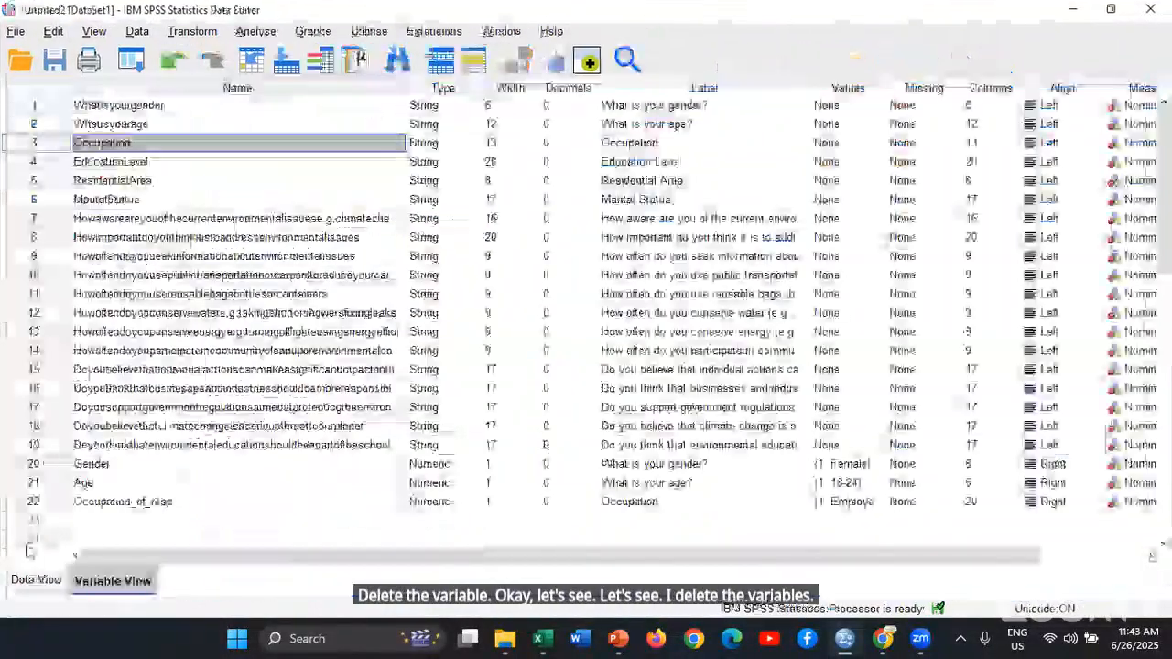
{"action": "left_click", "coordinate": [33, 501]}
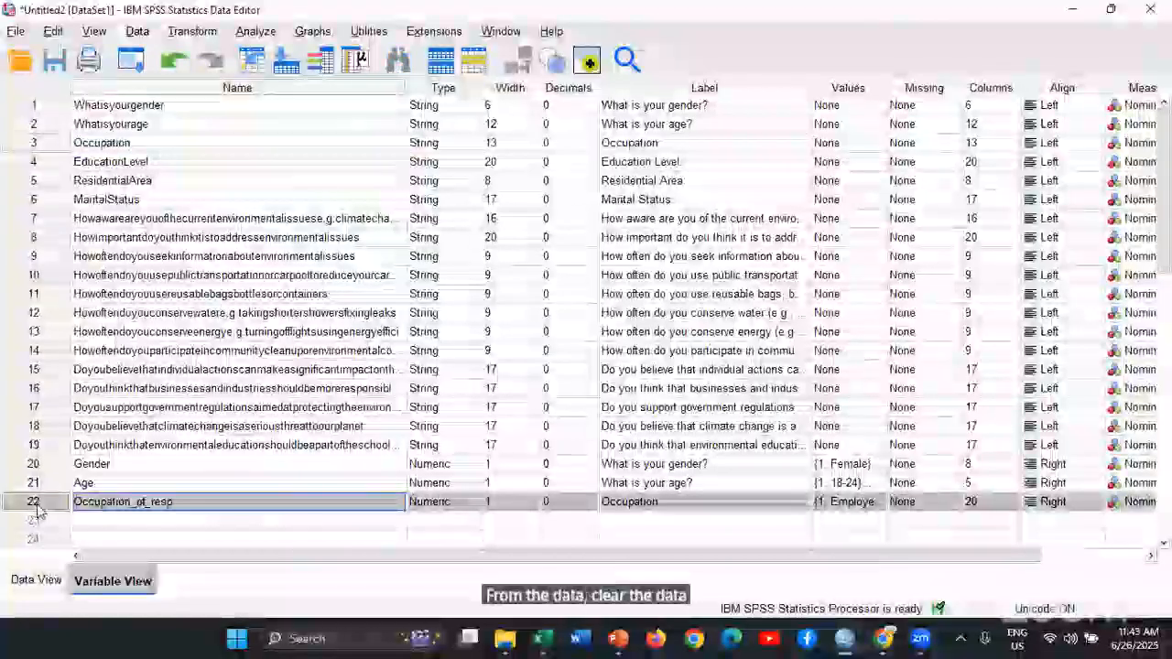
{"action": "right_click", "coordinate": [37, 505]}
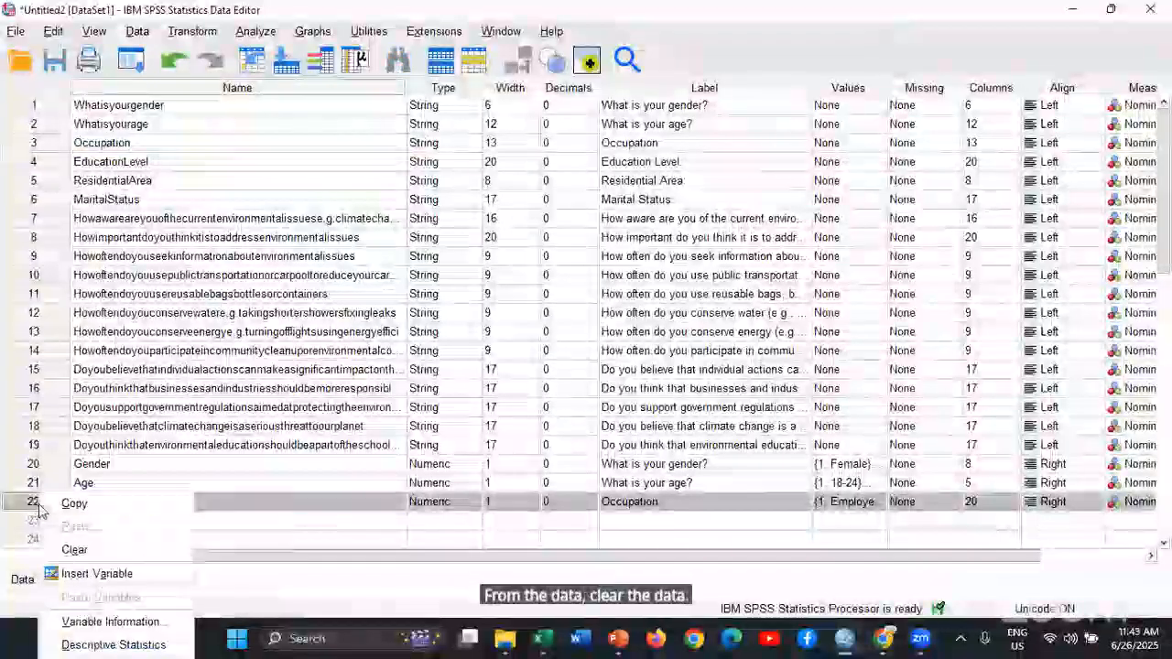
{"action": "left_click", "coordinate": [74, 549]}
Automatically recode Occupation into a new variable named Occupation_of, starting from the lowest value
{"action": "left_click", "coordinate": [27, 580]}
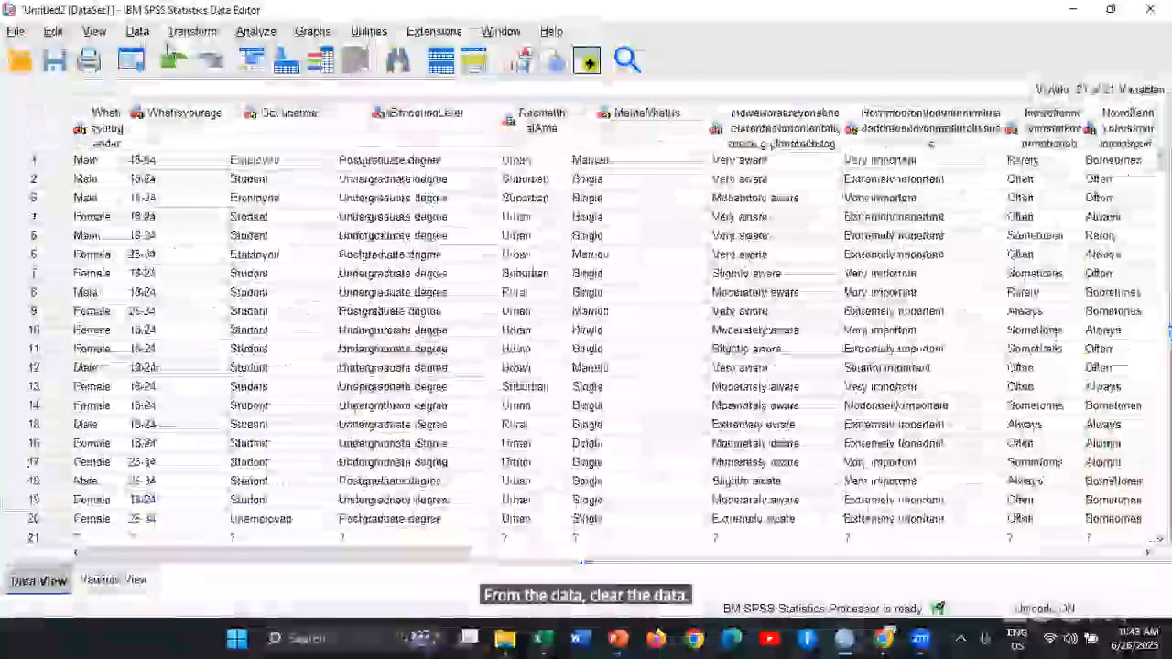
{"action": "left_click", "coordinate": [131, 60]}
{"action": "left_click", "coordinate": [170, 92]}
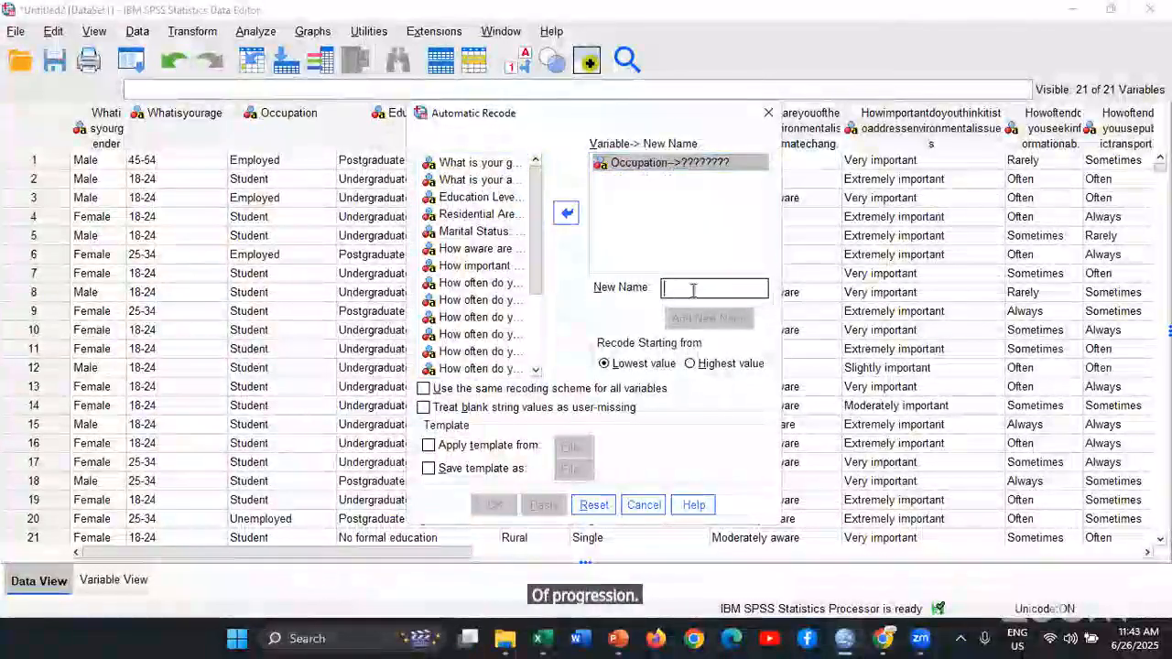
{"action": "left_click", "coordinate": [695, 289]}
{"action": "type", "text": "Occupation_"}
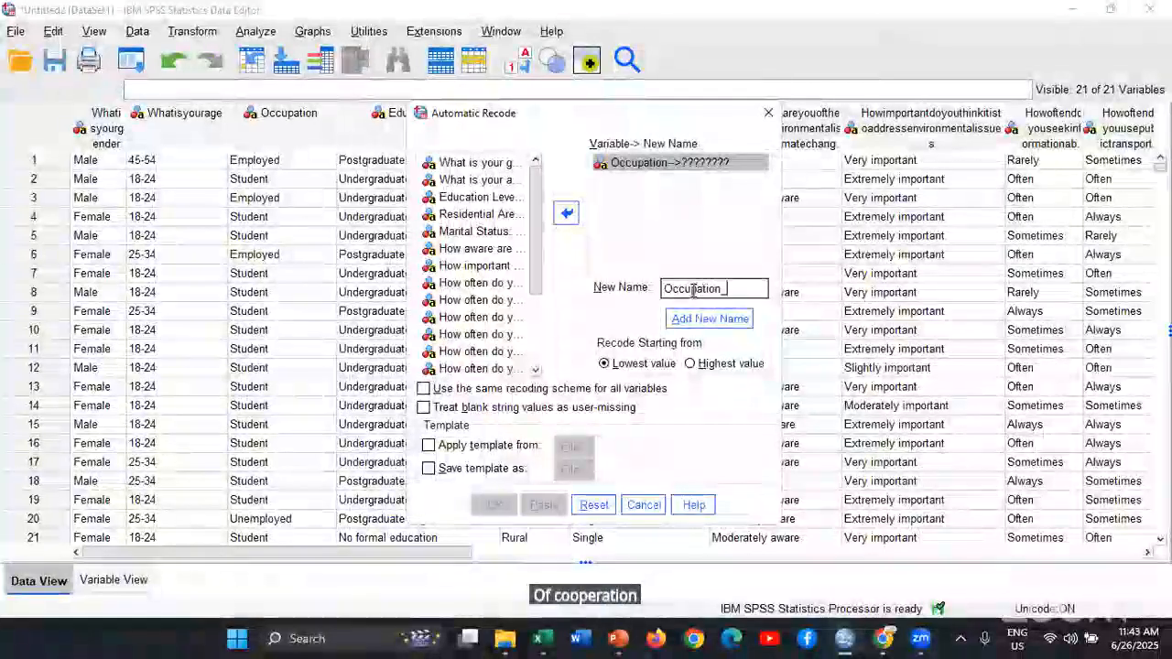
{"action": "left_click", "coordinate": [704, 322]}
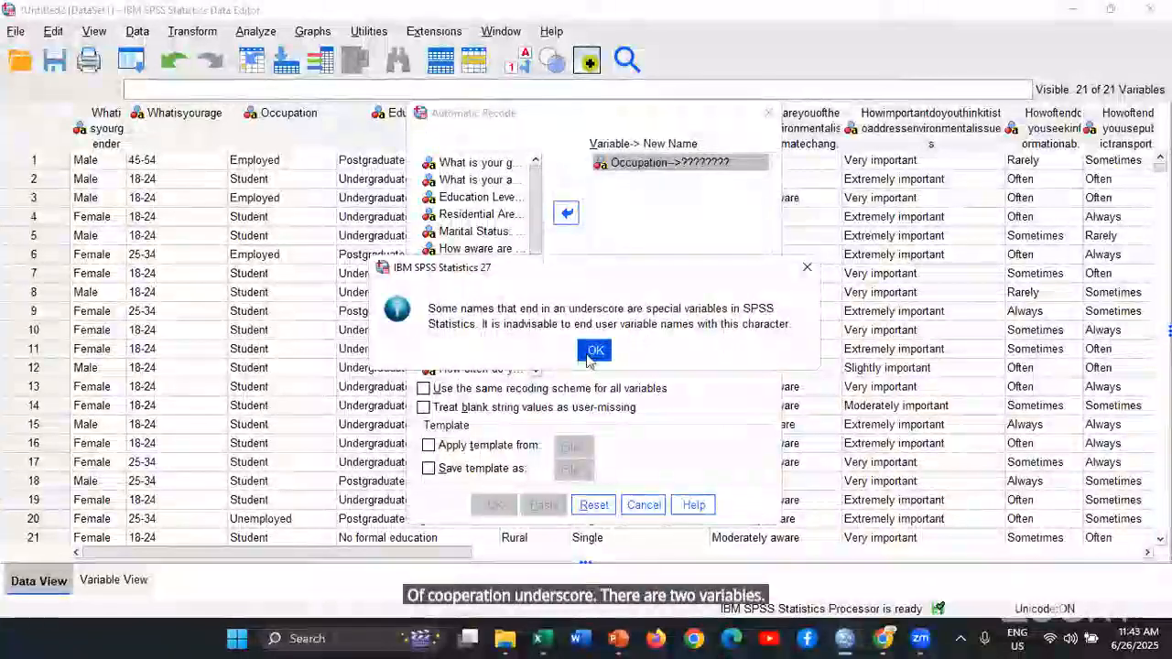
{"action": "key", "text": "Return"}
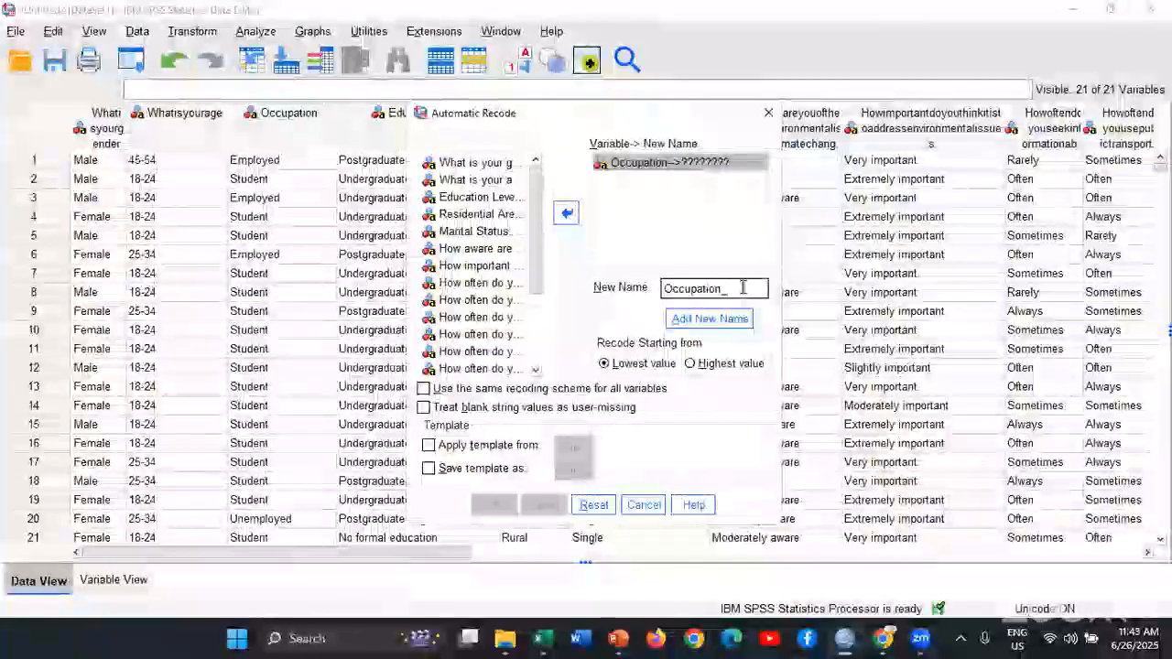
{"action": "type", "text": "of"}
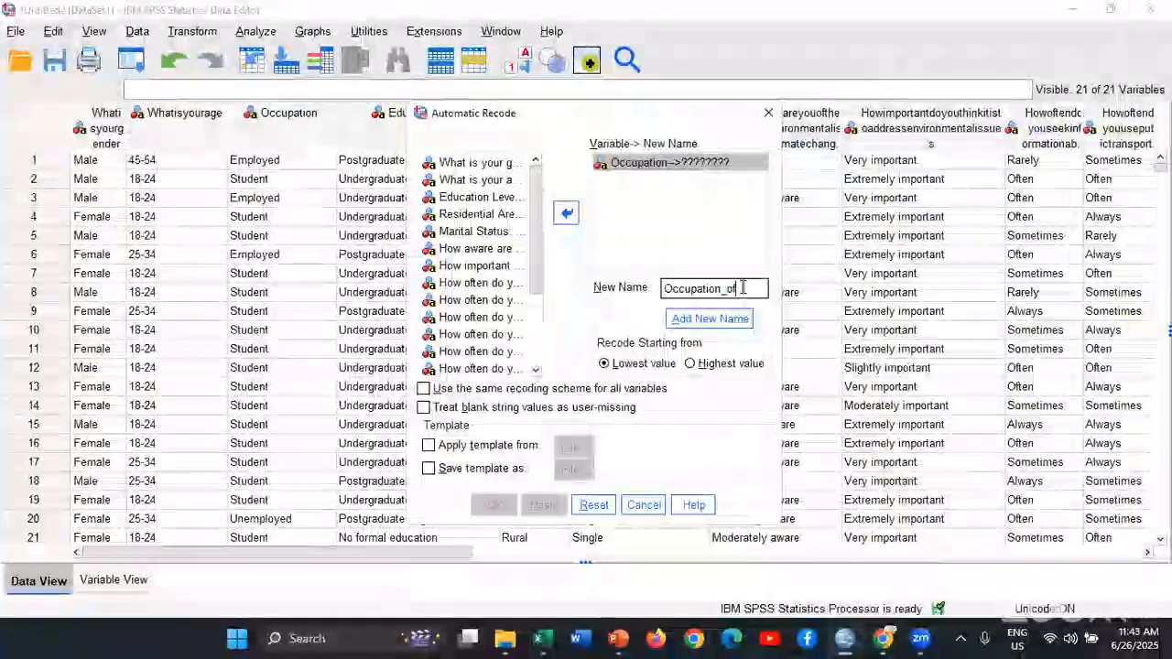
{"action": "left_click", "coordinate": [721, 325]}
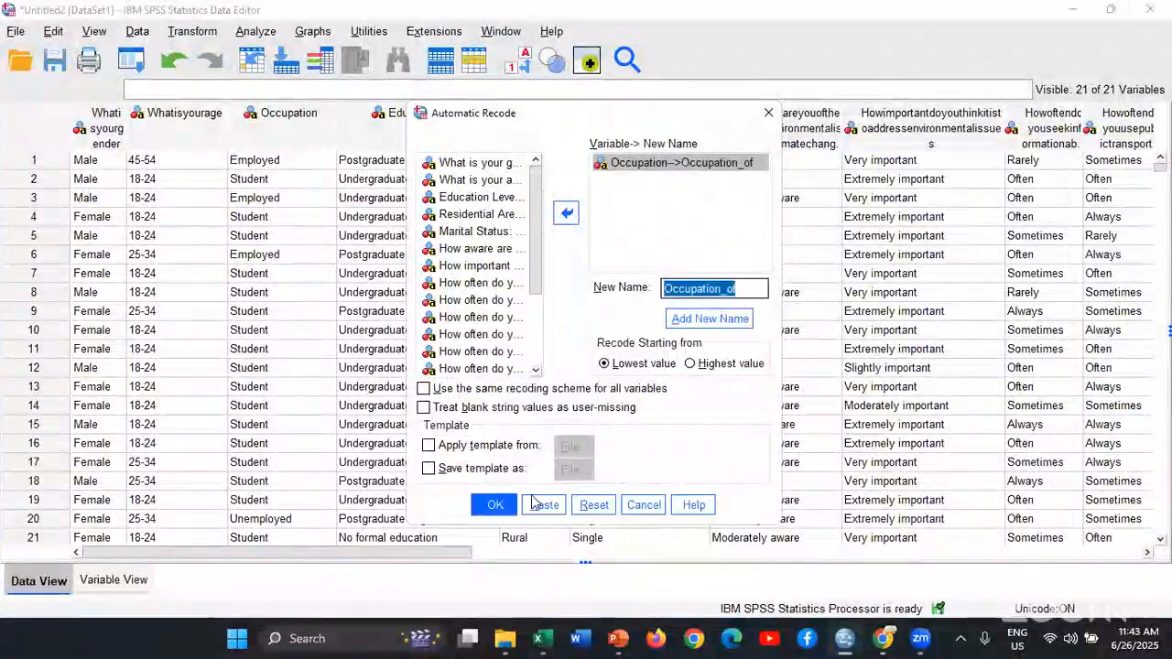
{"action": "left_click", "coordinate": [494, 505]}
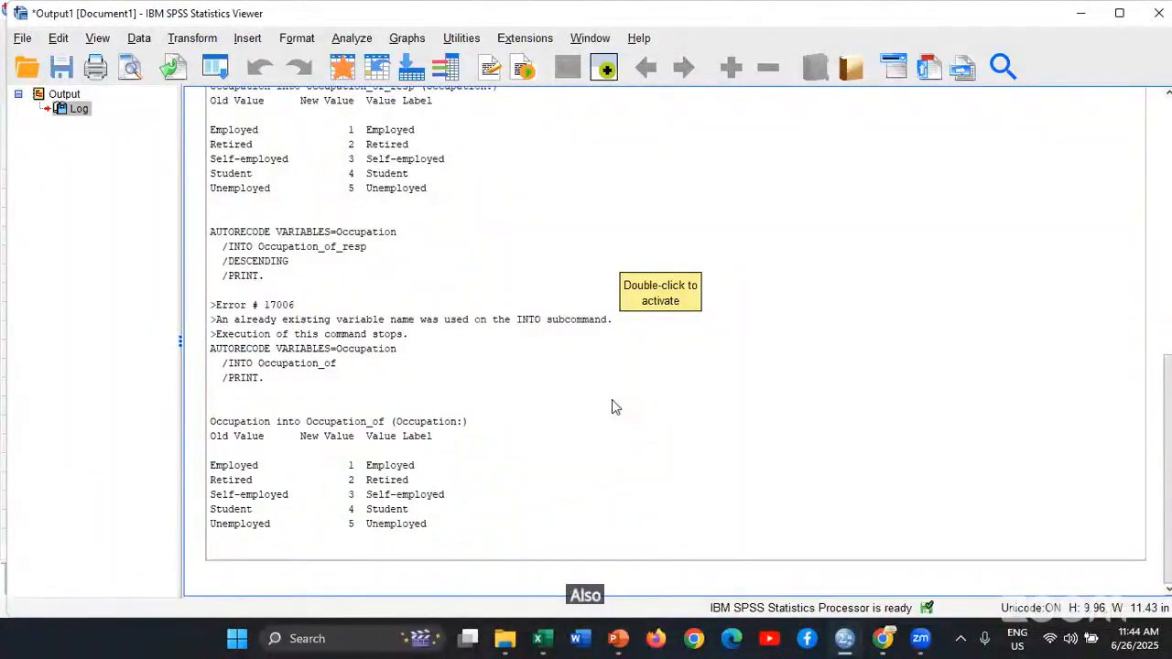
Return to the Data Editor and delete the recoded variable Occupation_of in the Variable View
{"action": "key", "text": "alt+Tab"}
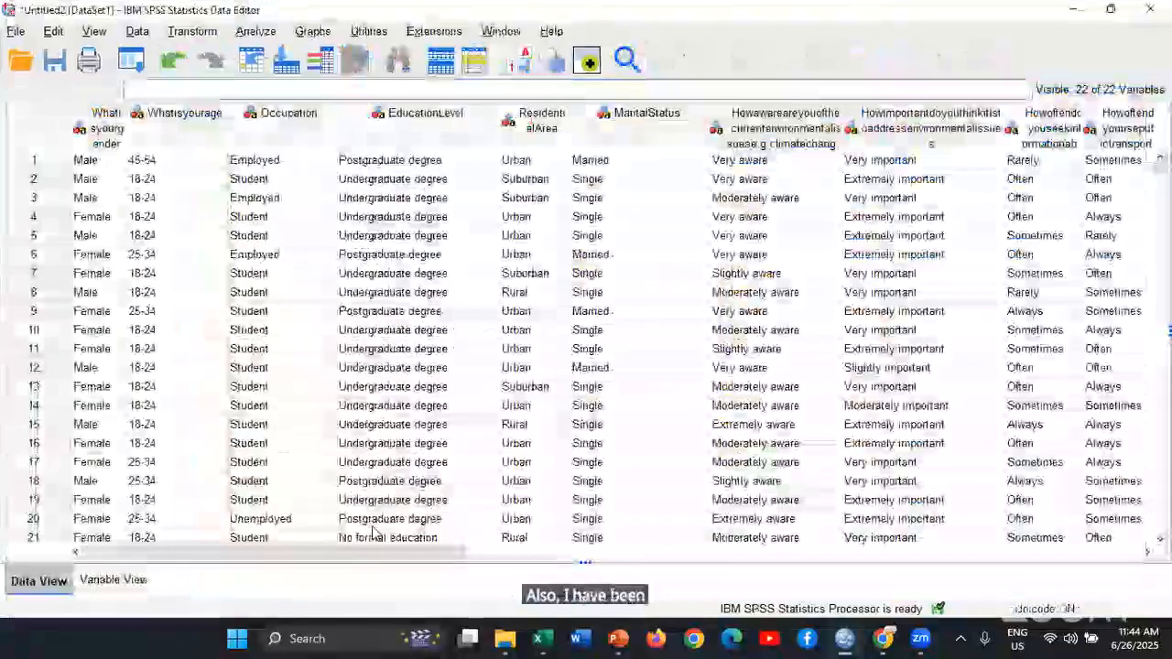
{"action": "left_click", "coordinate": [113, 582]}
{"action": "right_click", "coordinate": [37, 502]}
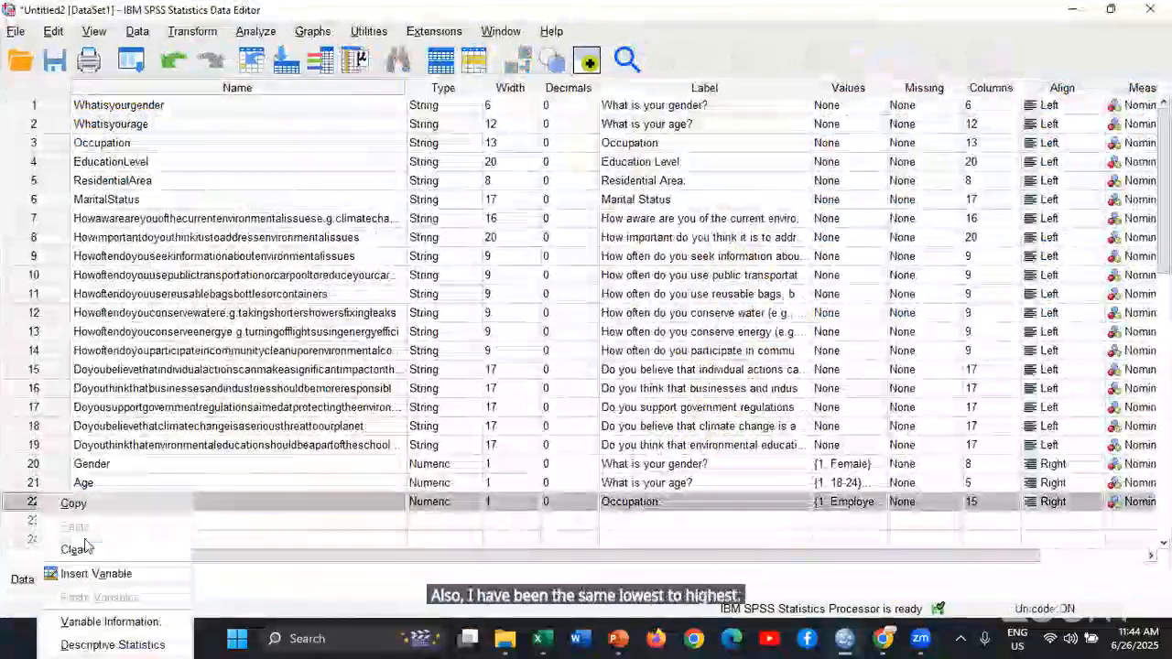
{"action": "left_click", "coordinate": [97, 552]}
{"action": "left_click", "coordinate": [39, 581]}
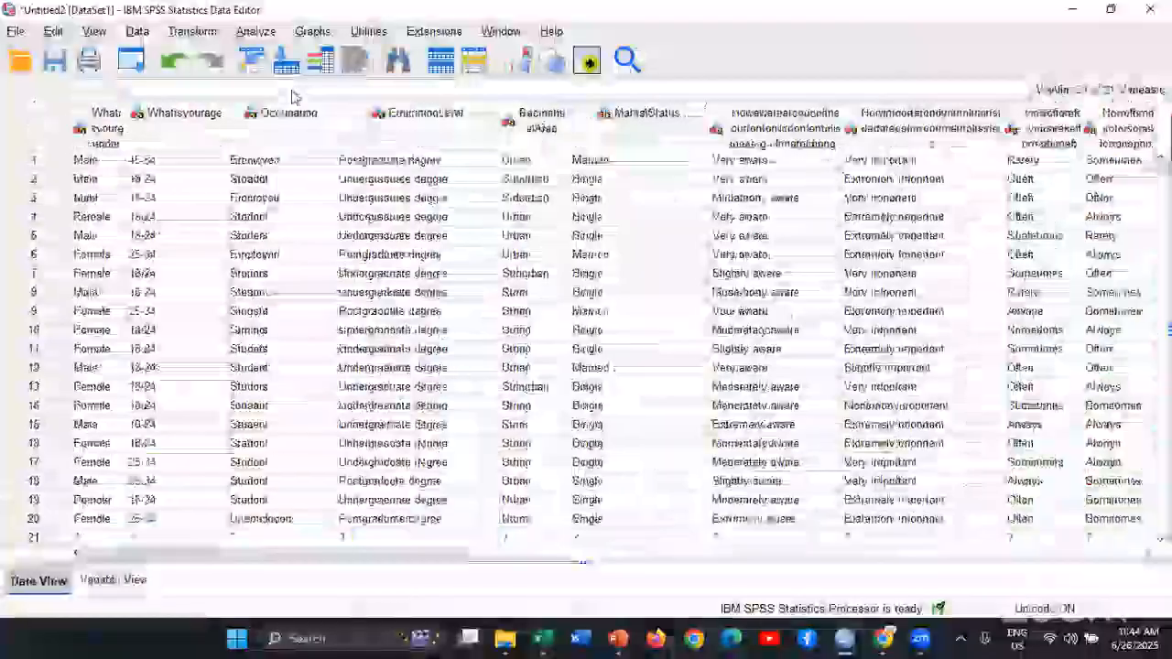
{"action": "left_click", "coordinate": [131, 59]}
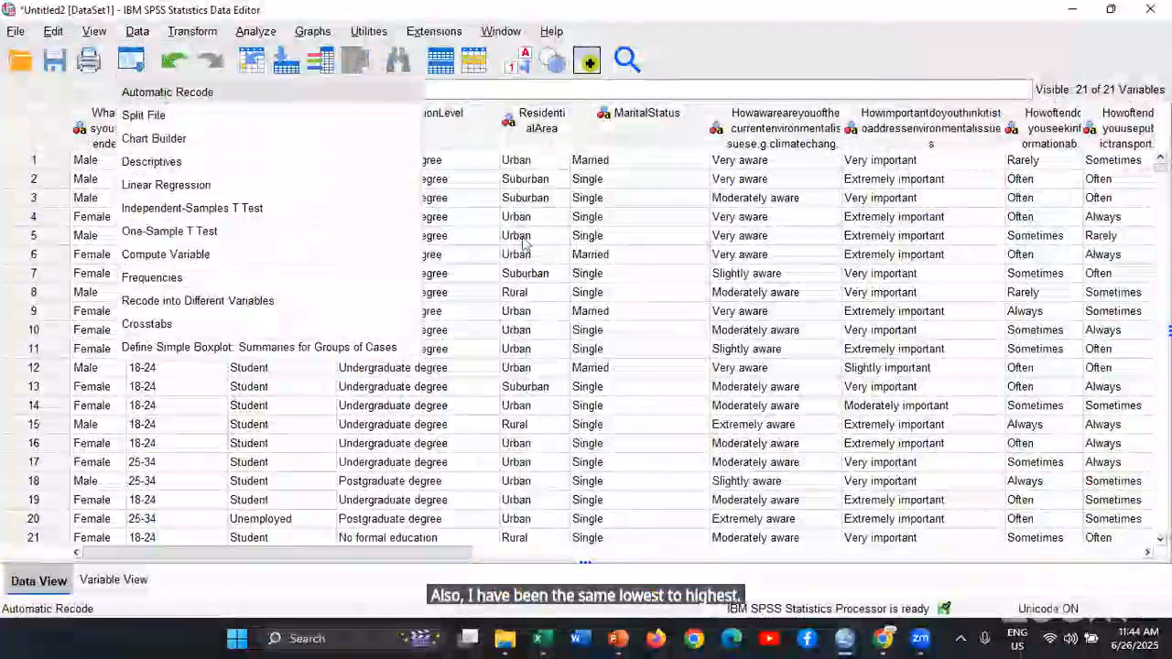
{"action": "left_click", "coordinate": [157, 91]}
{"action": "left_click", "coordinate": [691, 364]}
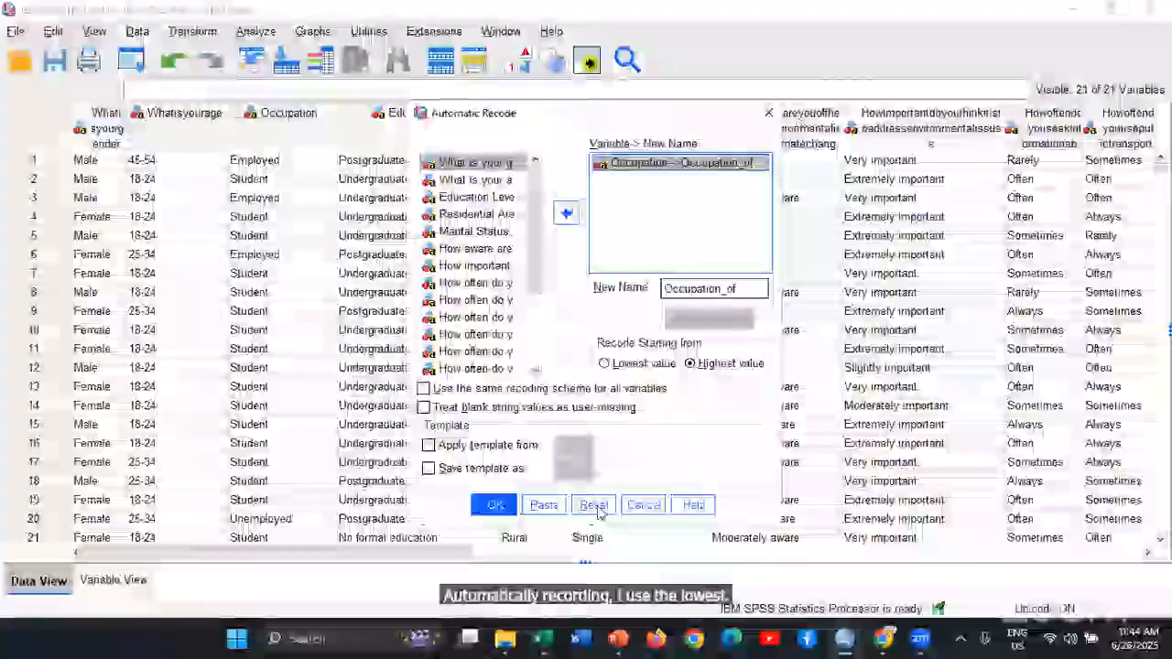
Automatically recode Occupation into a new variable named Occu, starting from the highest value
{"action": "left_click", "coordinate": [107, 581]}
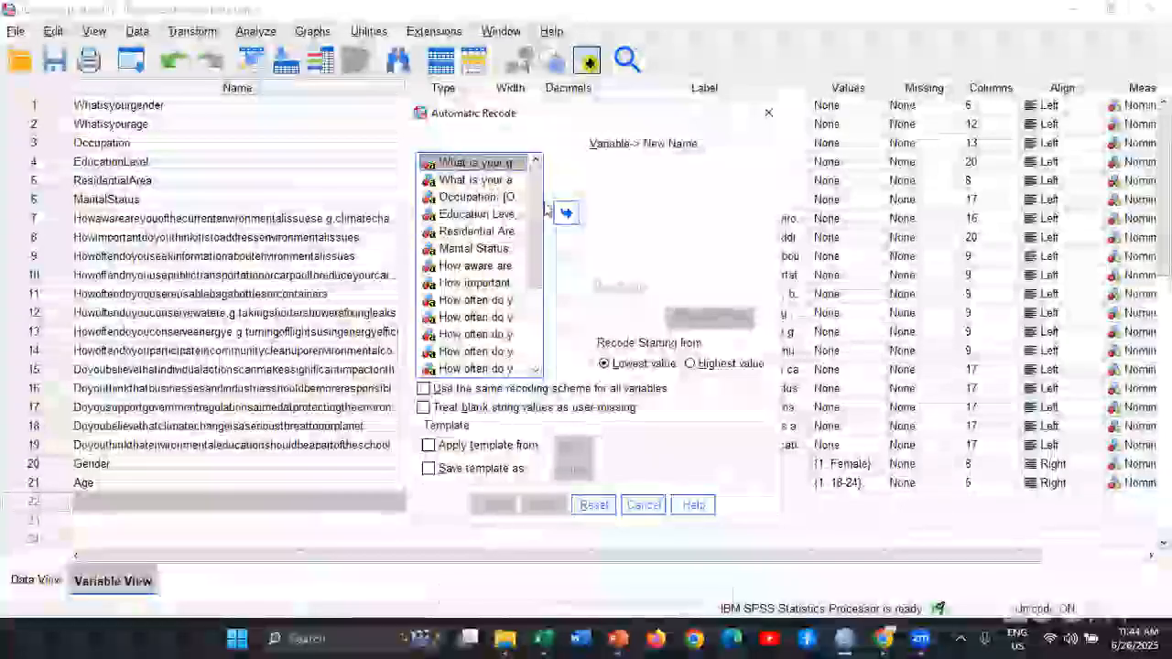
{"action": "left_click", "coordinate": [476, 196]}
{"action": "left_click", "coordinate": [566, 212]}
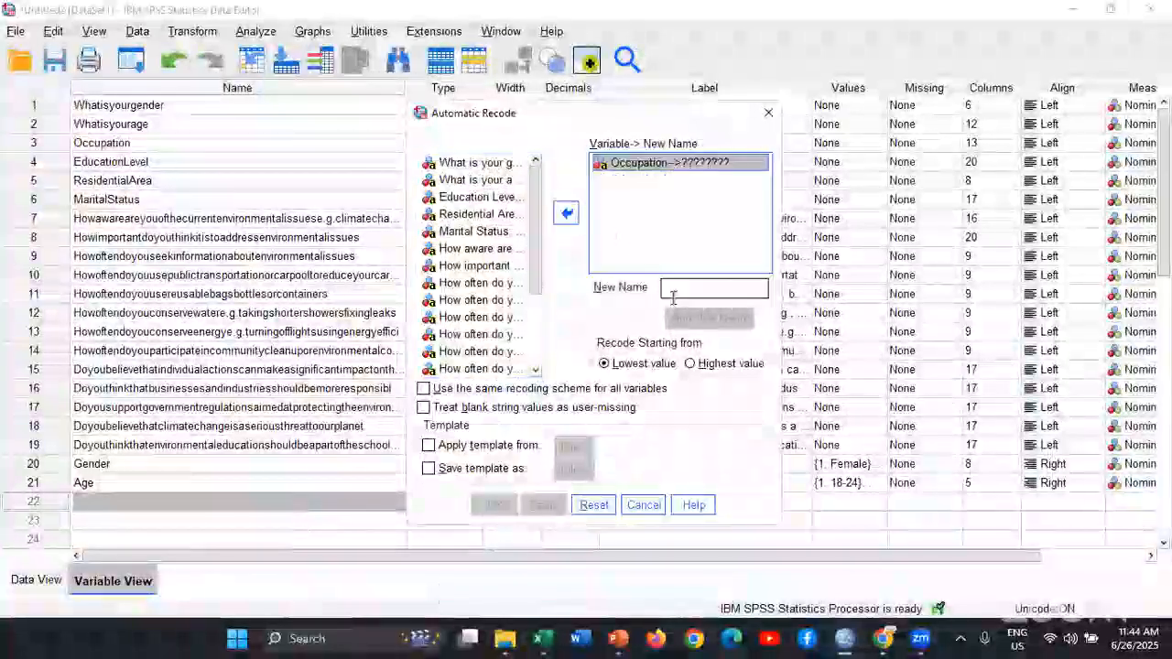
{"action": "left_click", "coordinate": [678, 289]}
{"action": "type", "text": "Occu"}
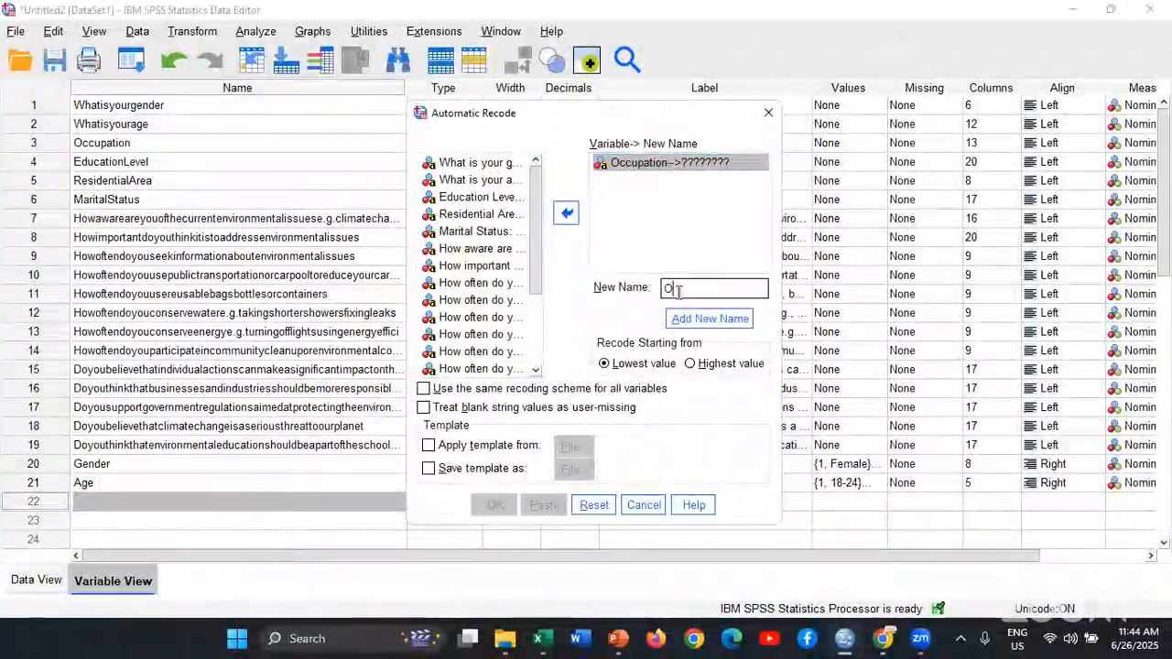
{"action": "left_click", "coordinate": [722, 365]}
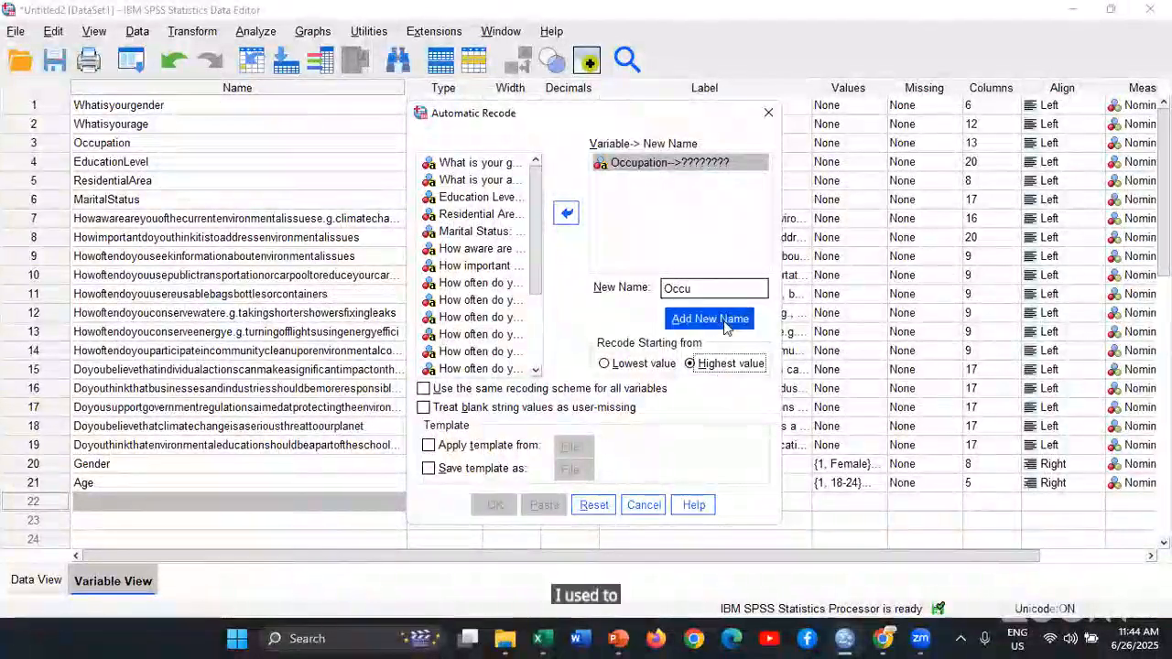
{"action": "left_click", "coordinate": [726, 327]}
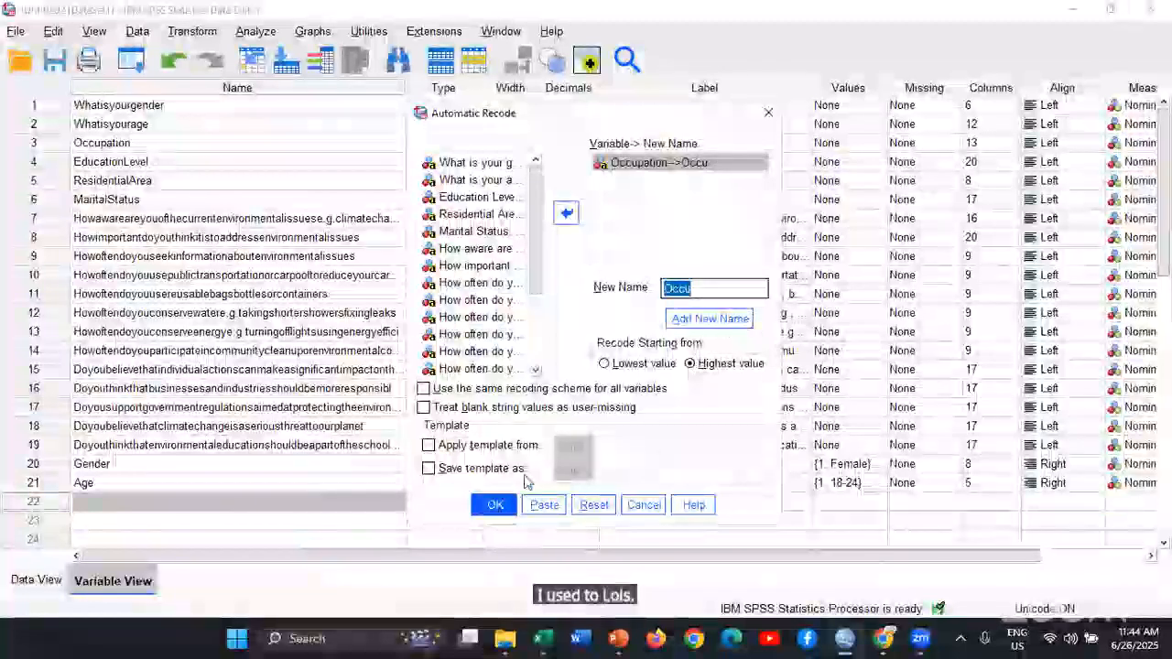
{"action": "key", "text": "Return"}
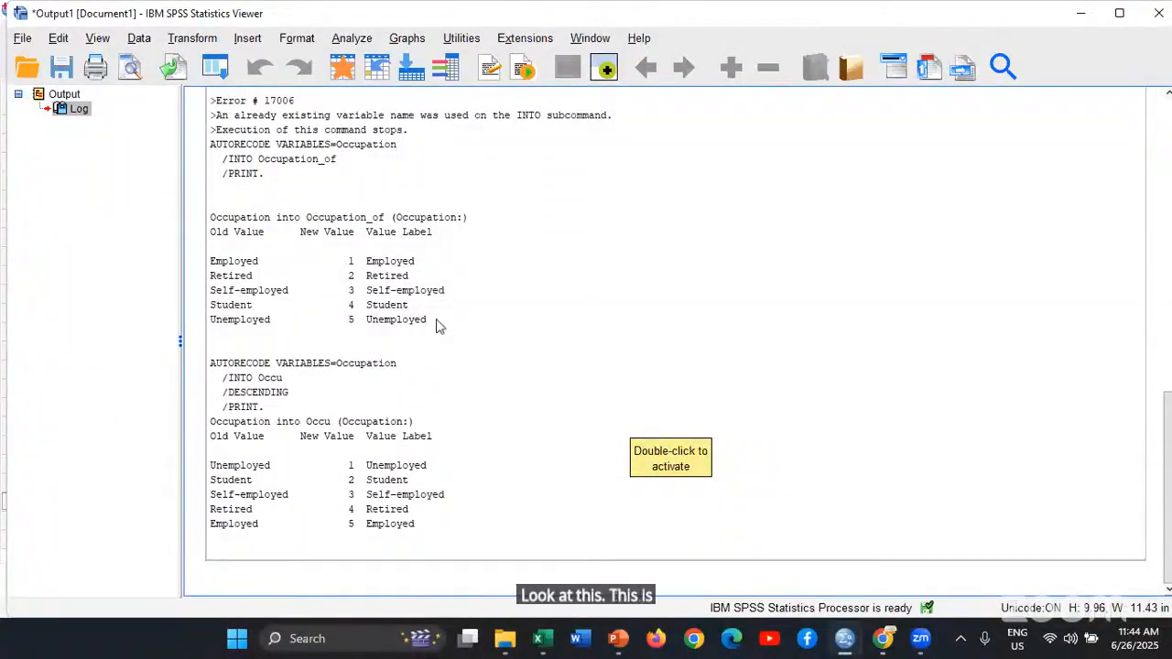
Compare the old and new values of the ascending and descending Occupation recodes in the output log
{"action": "scroll", "coordinate": [523, 431], "scroll_direction": "up", "scroll_amount": 9}
{"action": "scroll", "coordinate": [536, 458], "scroll_direction": "down", "scroll_amount": 9}
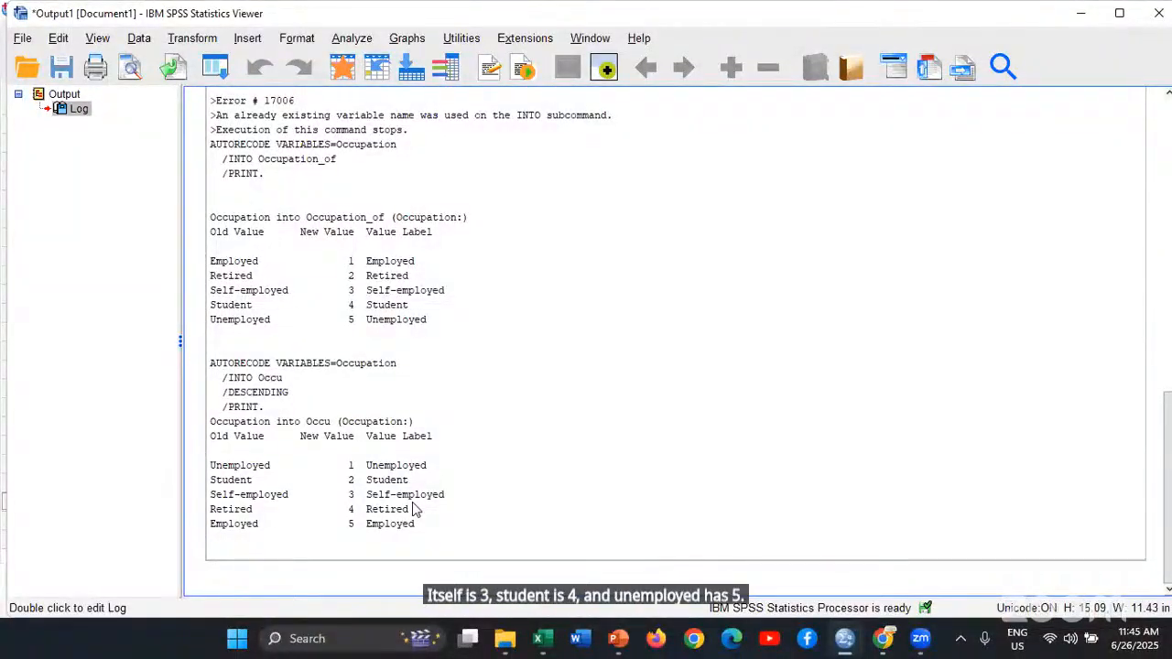
{"action": "scroll", "coordinate": [693, 465], "scroll_direction": "up", "scroll_amount": 15}
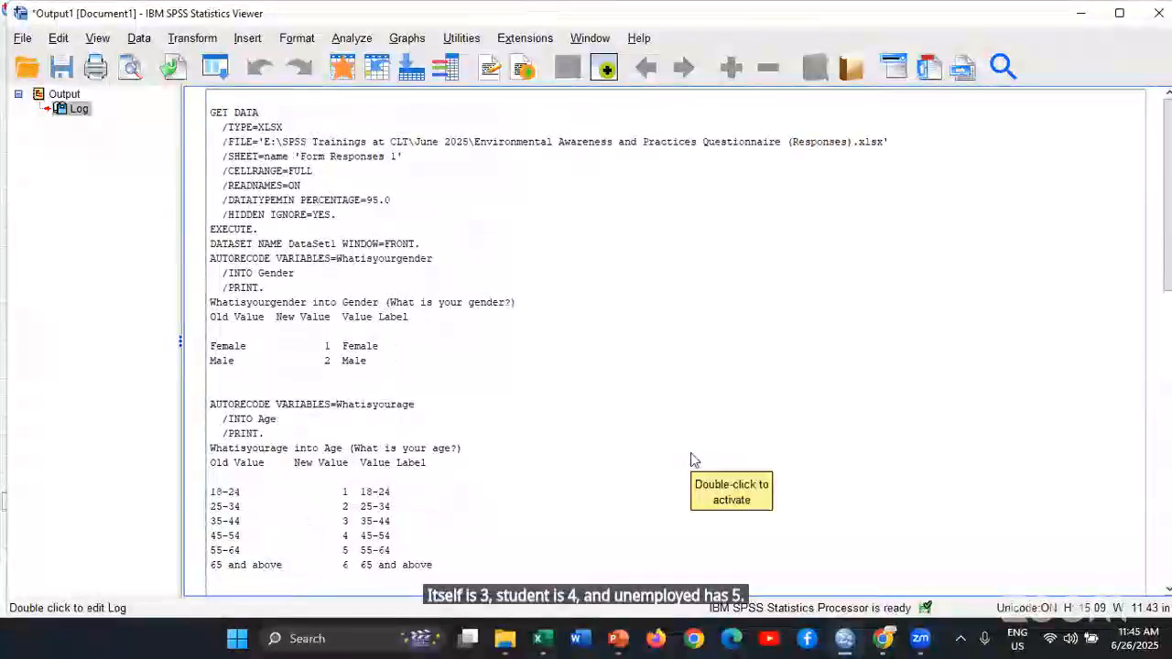
{"action": "scroll", "coordinate": [577, 476], "scroll_direction": "down", "scroll_amount": 10}
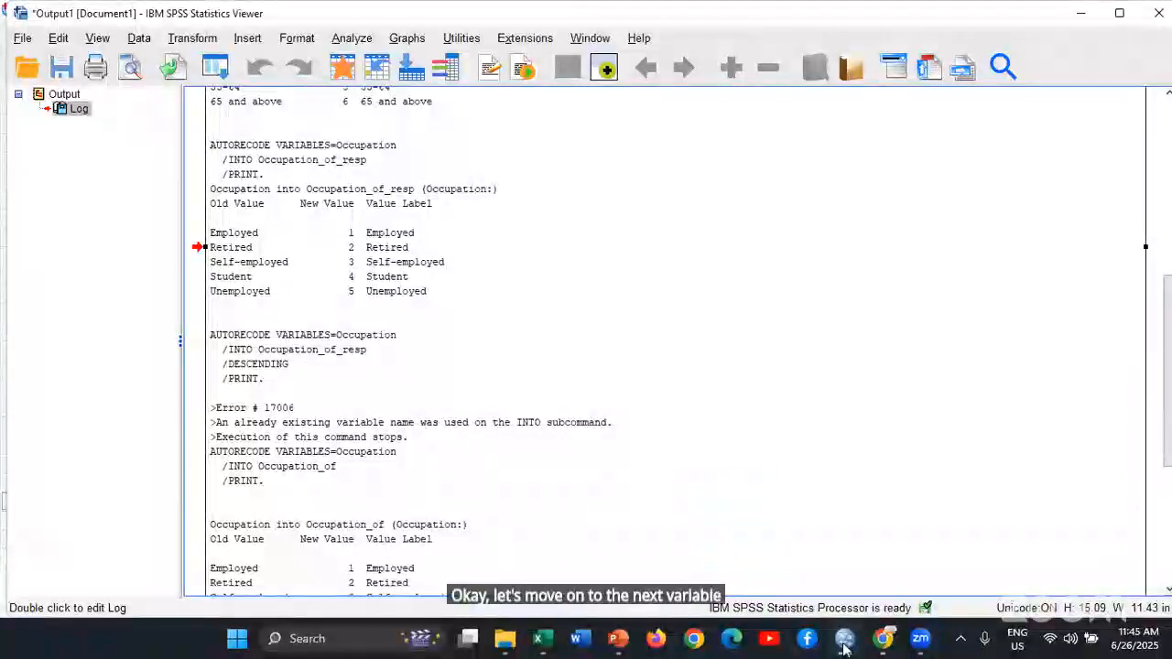
{"action": "mouse_move", "coordinate": [844, 646]}
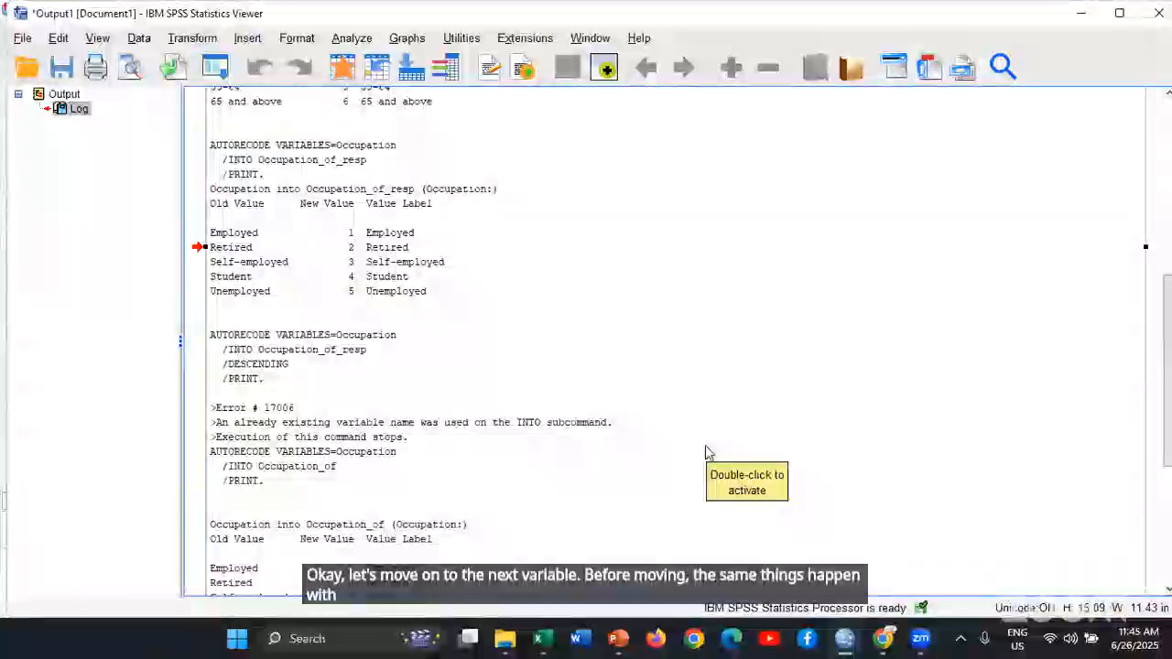
{"action": "scroll", "coordinate": [790, 397], "scroll_direction": "down", "scroll_amount": 5}
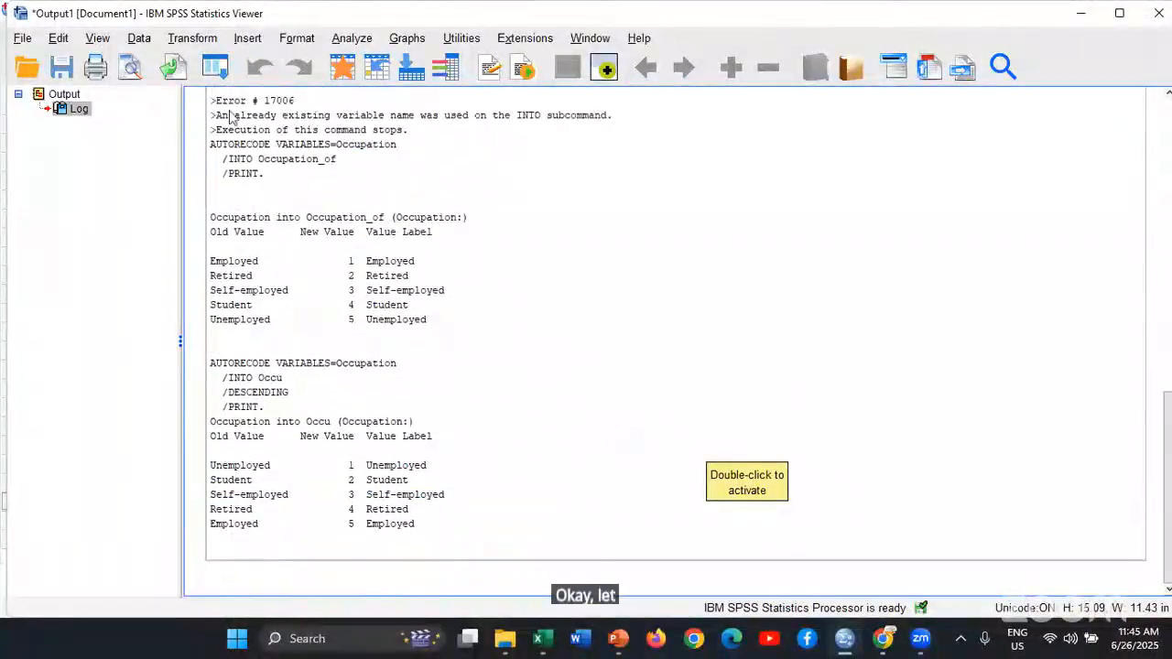
Reopen Automatic Recode from the output window and reset it to clear the previous variable assignments
{"action": "left_click", "coordinate": [215, 67]}
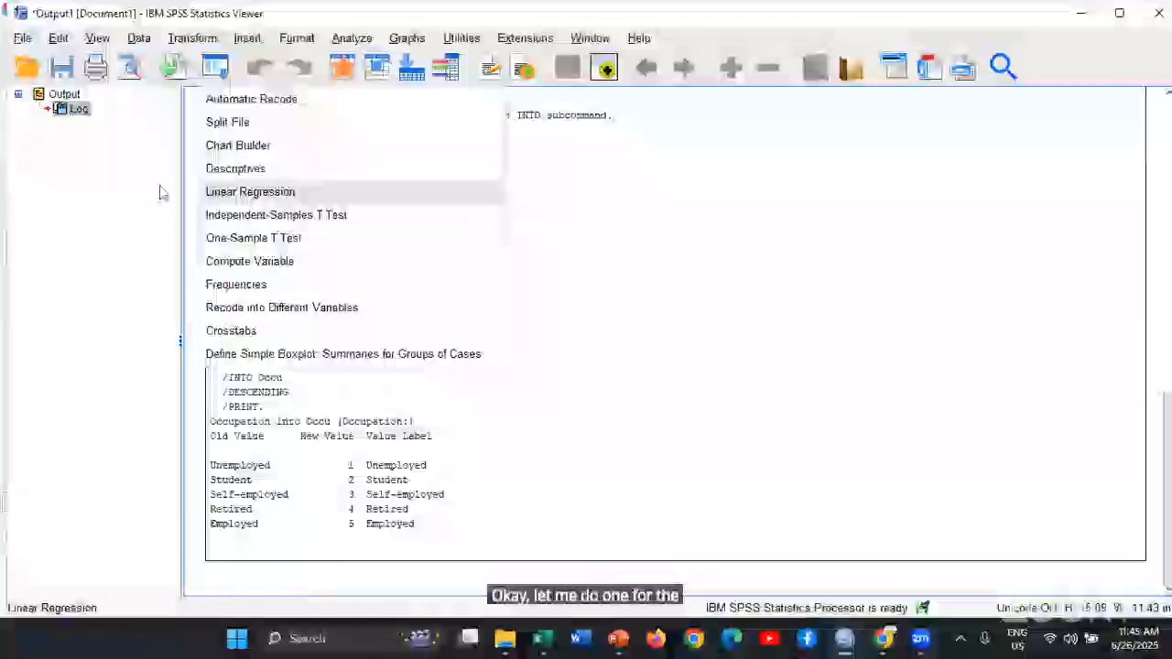
{"action": "left_click", "coordinate": [240, 99]}
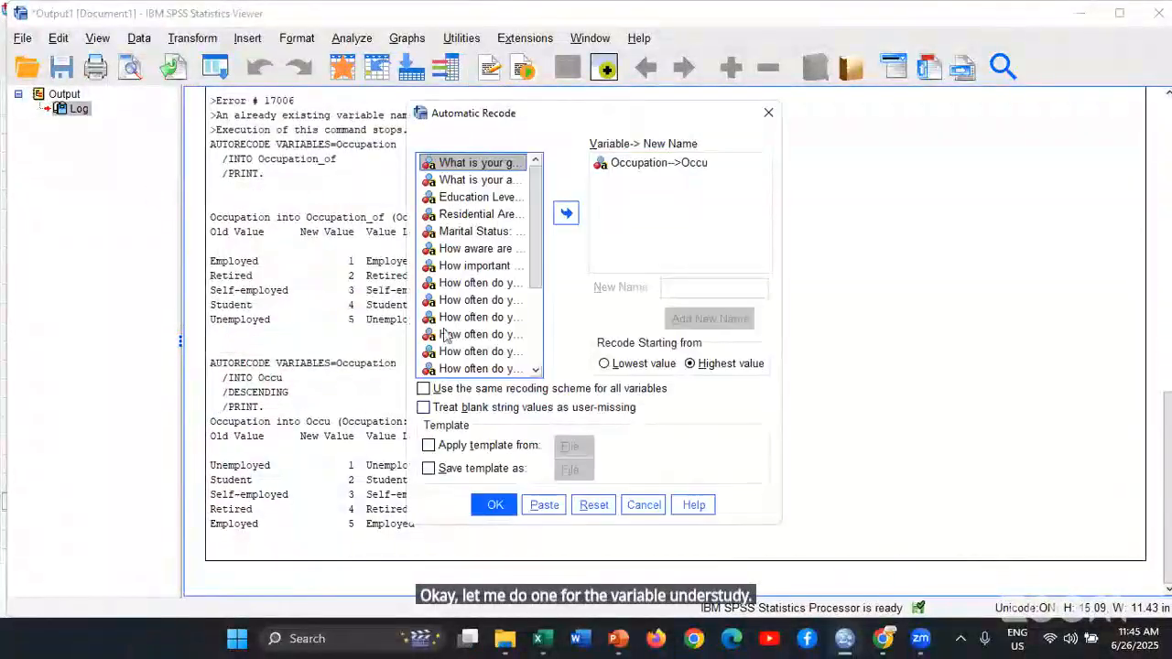
{"action": "scroll", "coordinate": [498, 302], "scroll_direction": "down", "scroll_amount": 5}
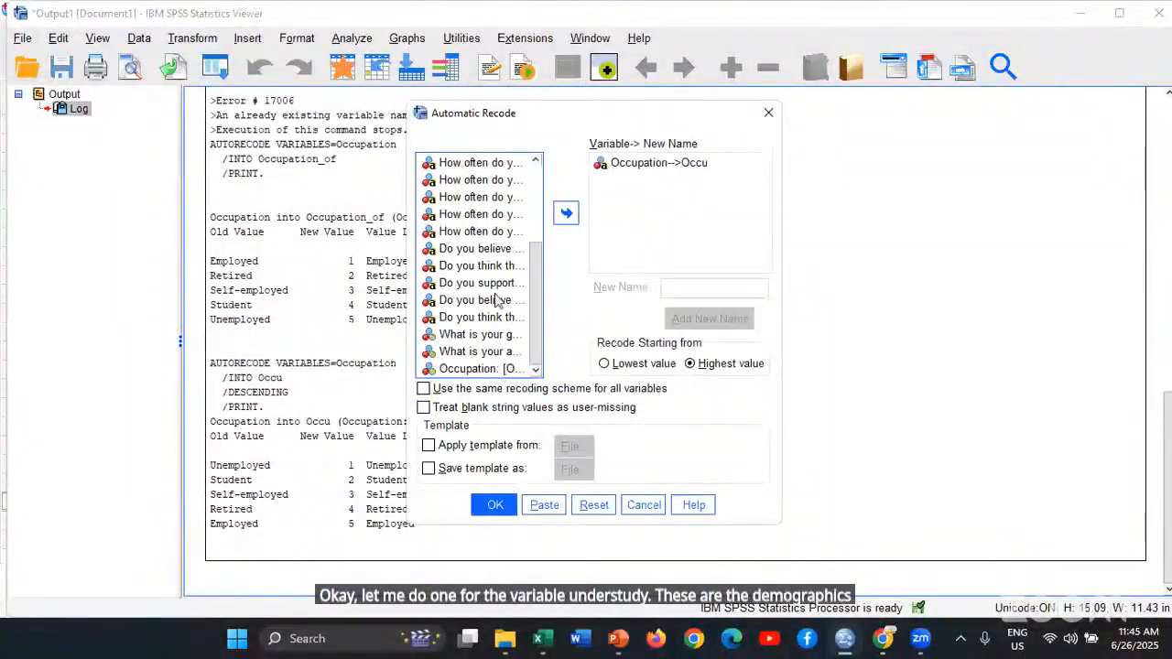
{"action": "scroll", "coordinate": [494, 275], "scroll_direction": "up", "scroll_amount": 5}
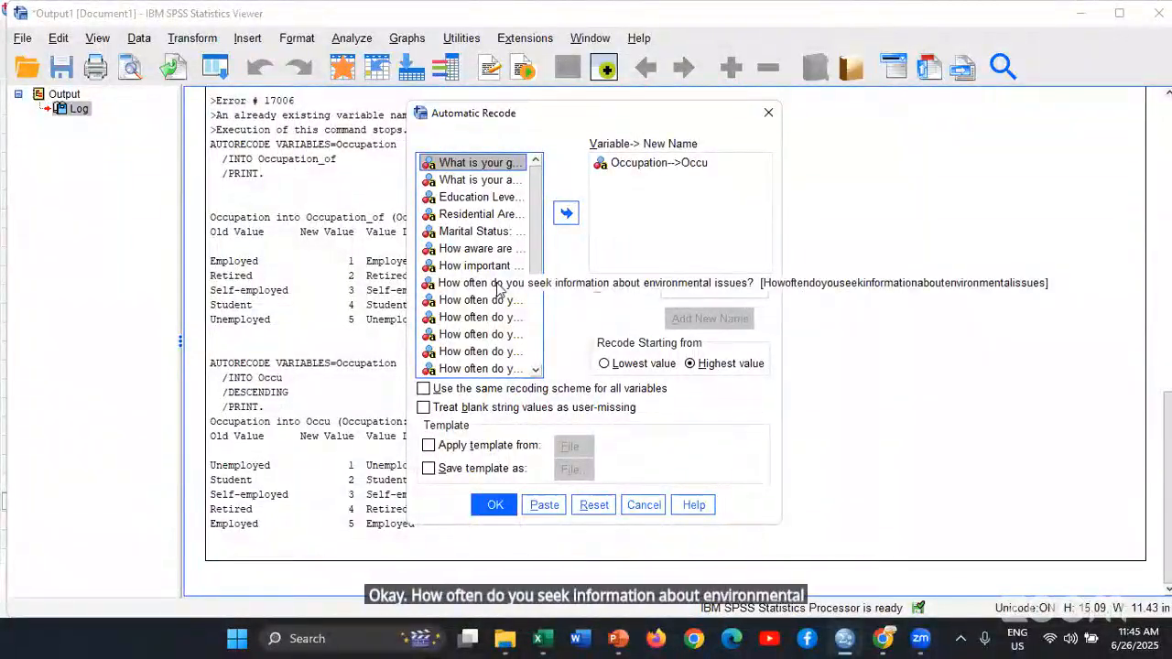
{"action": "left_click", "coordinate": [594, 505]}
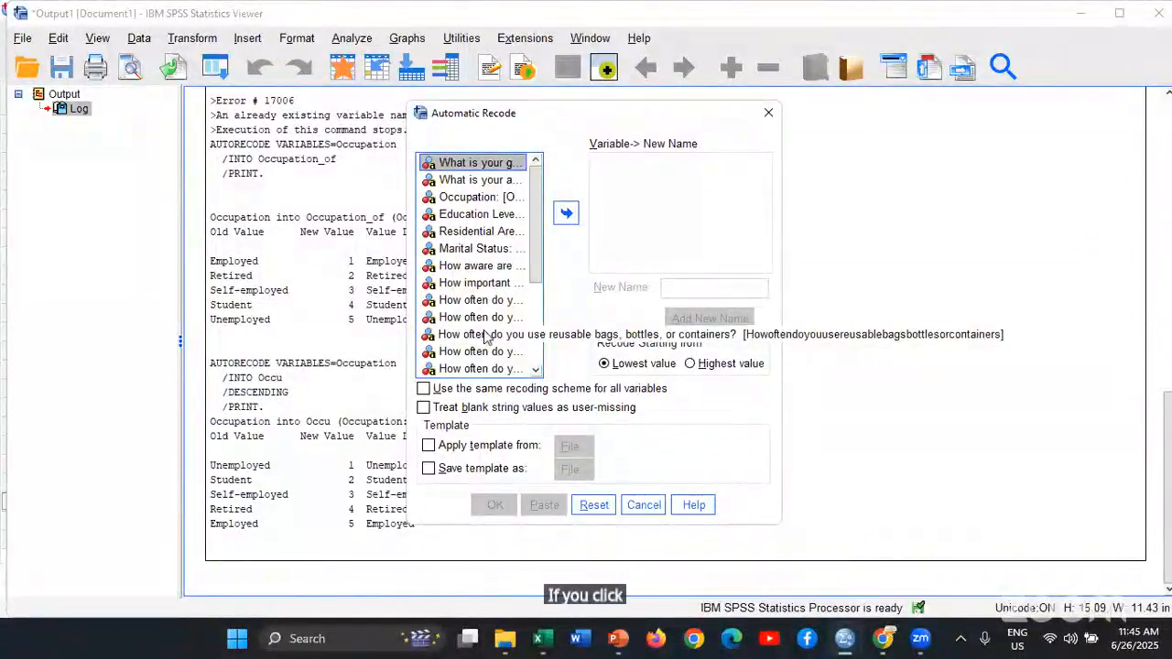
{"action": "left_click", "coordinate": [565, 214]}
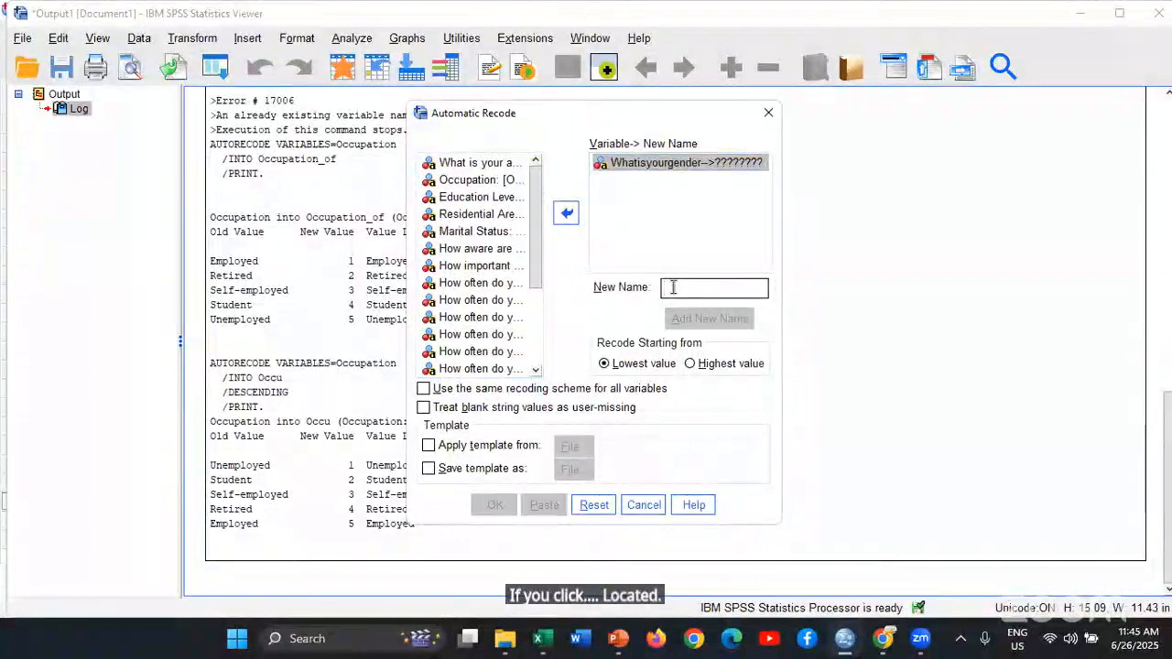
{"action": "left_click", "coordinate": [593, 504]}
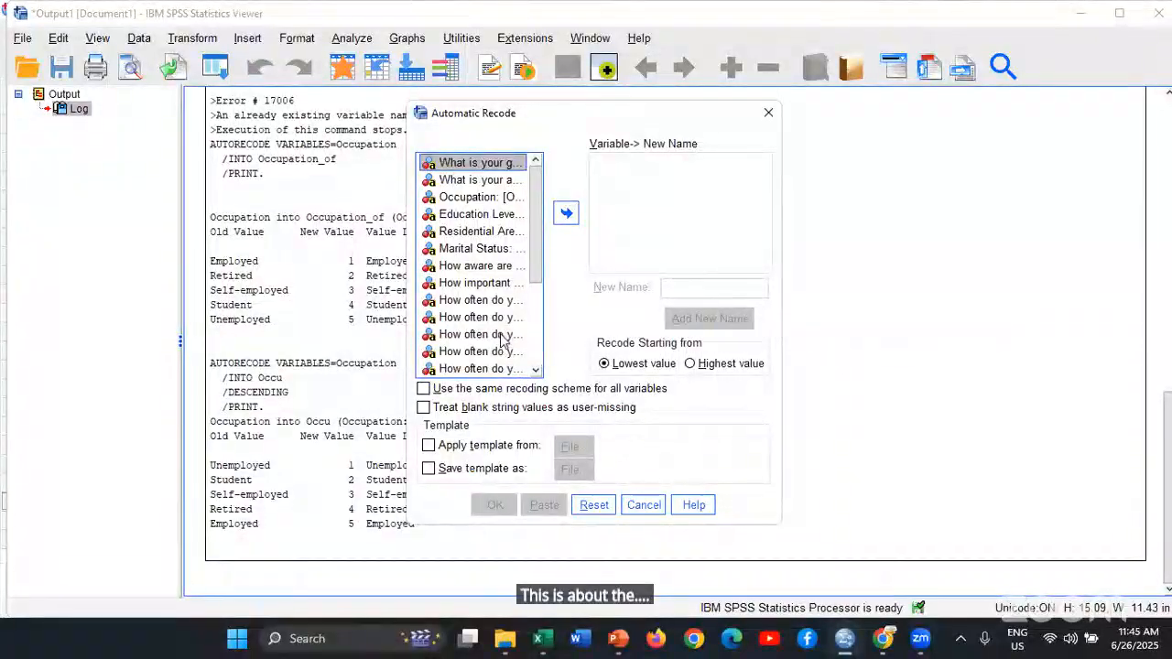
Automatically recode the question about using reusable bags, bottles or containers into bag_usage, starting from the lowest value
{"action": "left_click", "coordinate": [488, 335]}
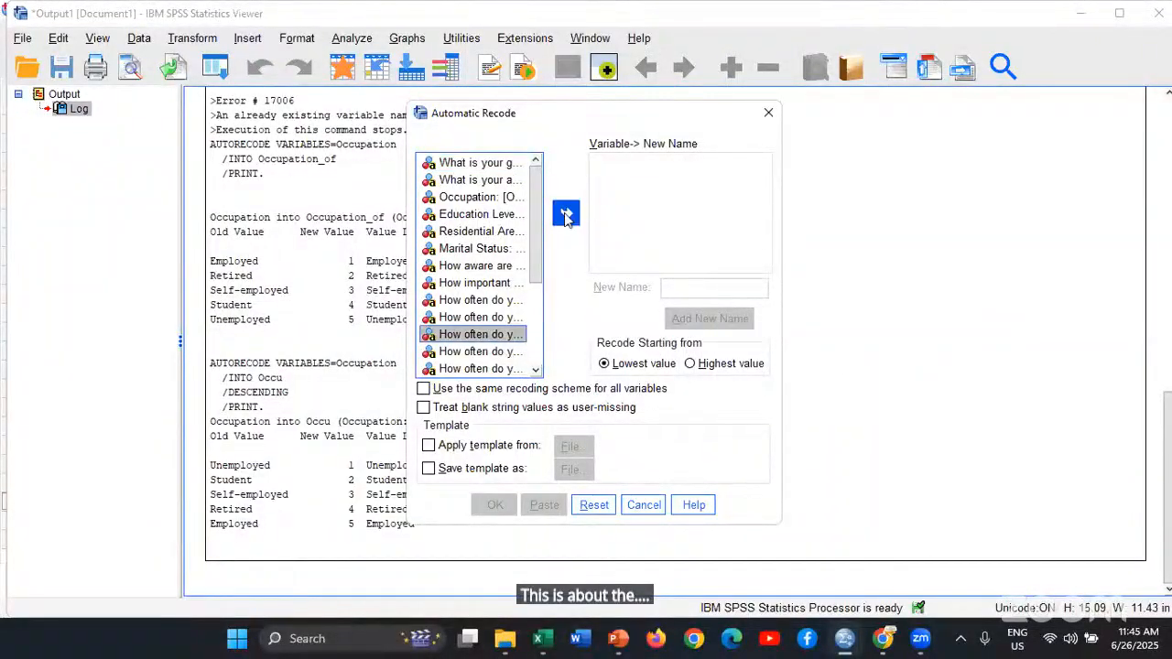
{"action": "left_click", "coordinate": [566, 214]}
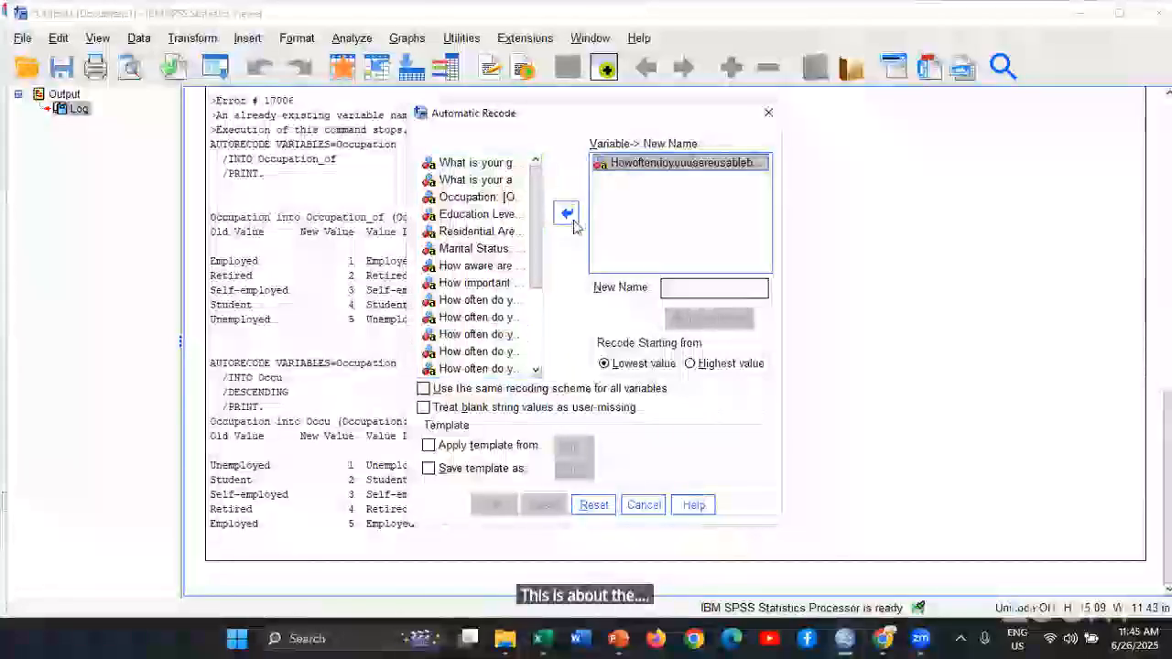
{"action": "left_click", "coordinate": [708, 286]}
{"action": "type", "text": "bag_u"}
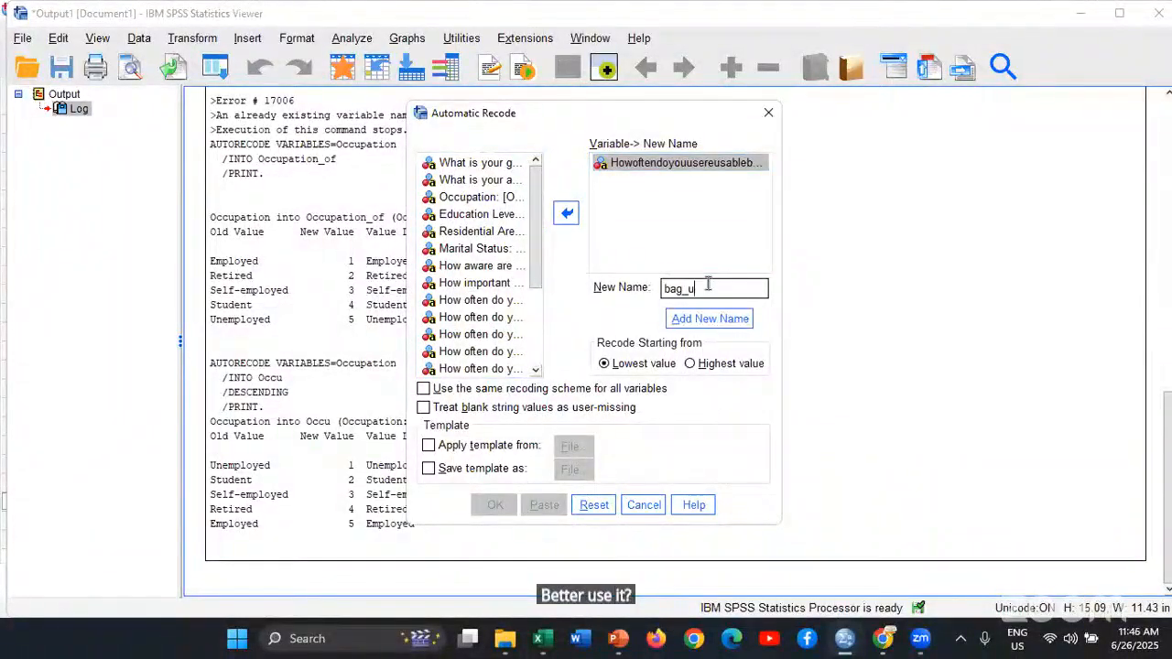
{"action": "type", "text": "sage"}
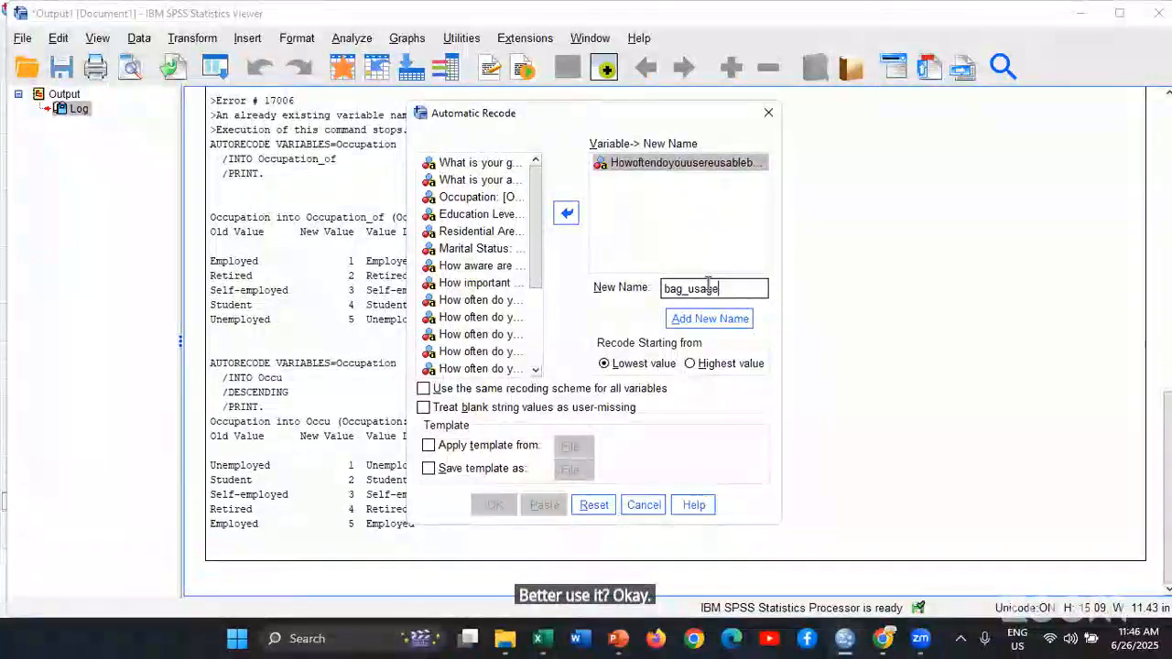
{"action": "left_click", "coordinate": [706, 322]}
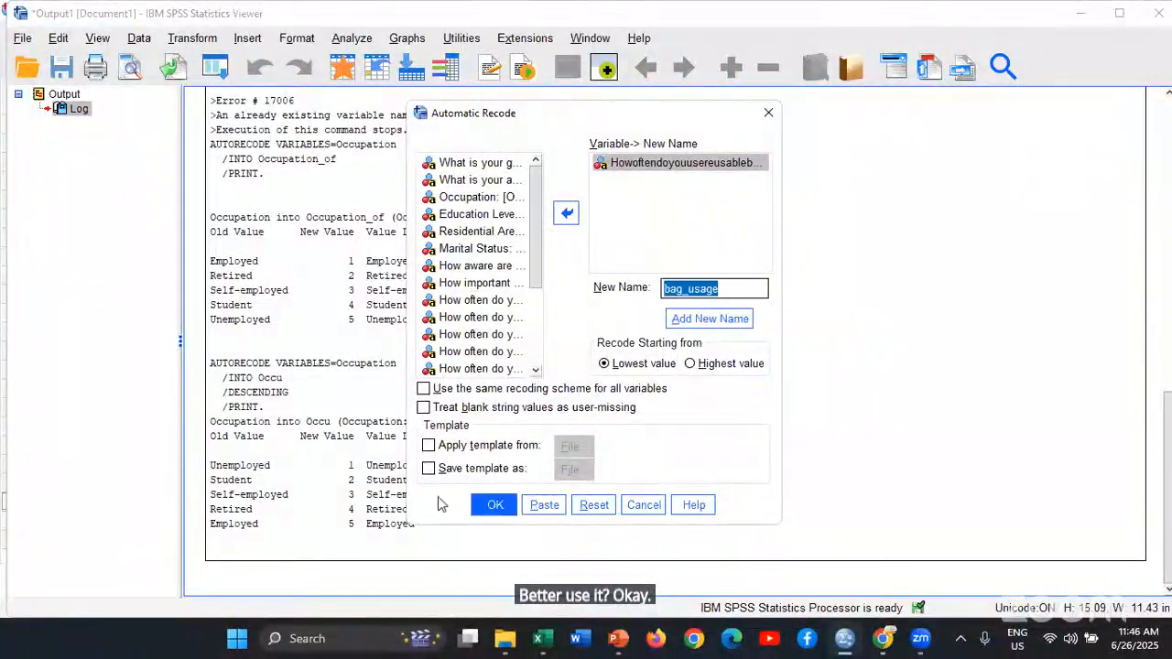
{"action": "left_click", "coordinate": [494, 507]}
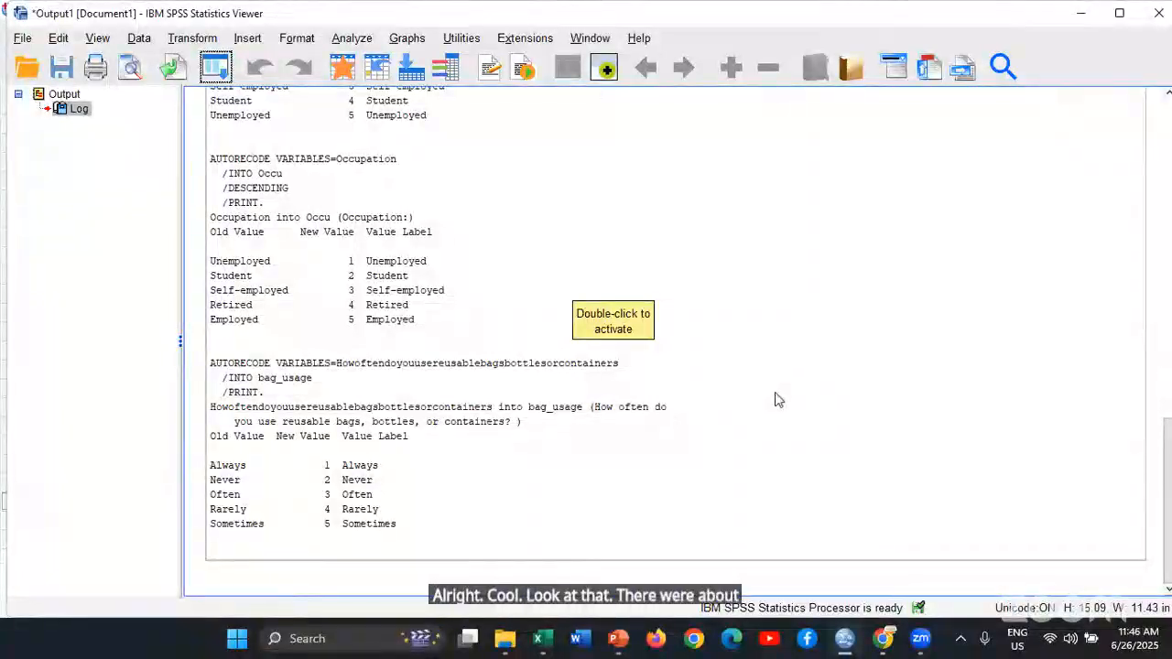
Switch to the questionnaire in Google Forms and examine the order of the answer options for the awareness, importance and frequency questions
{"action": "key", "text": "alt+Tab"}
{"action": "left_click", "coordinate": [864, 200]}
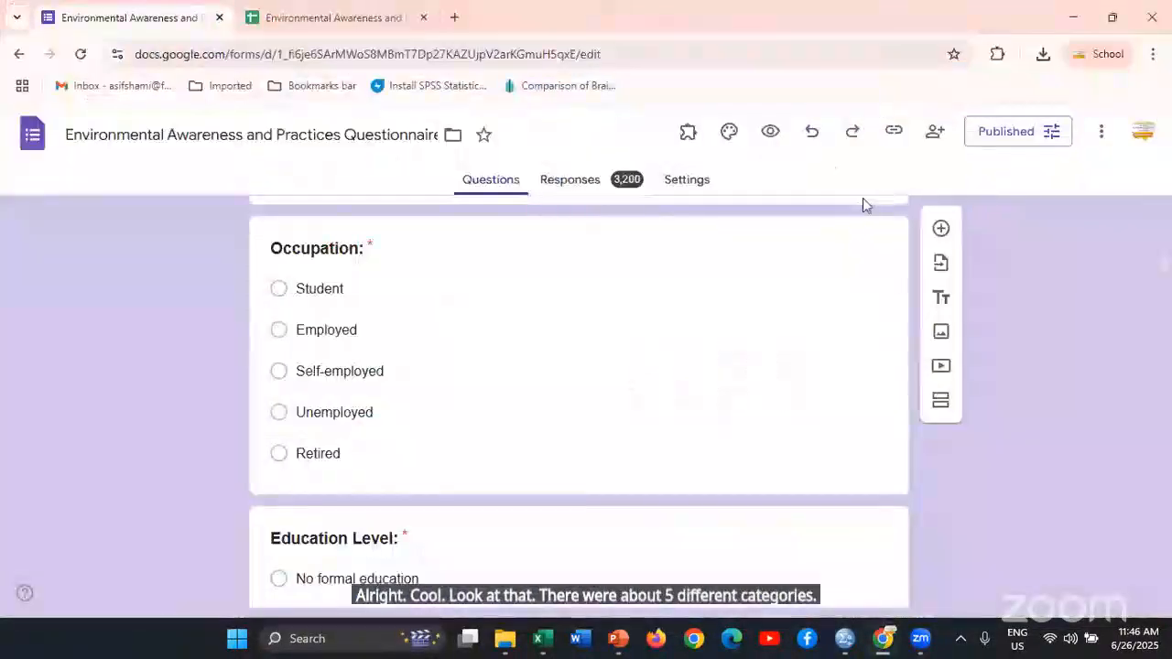
{"action": "scroll", "coordinate": [845, 372], "scroll_direction": "down", "scroll_amount": 20}
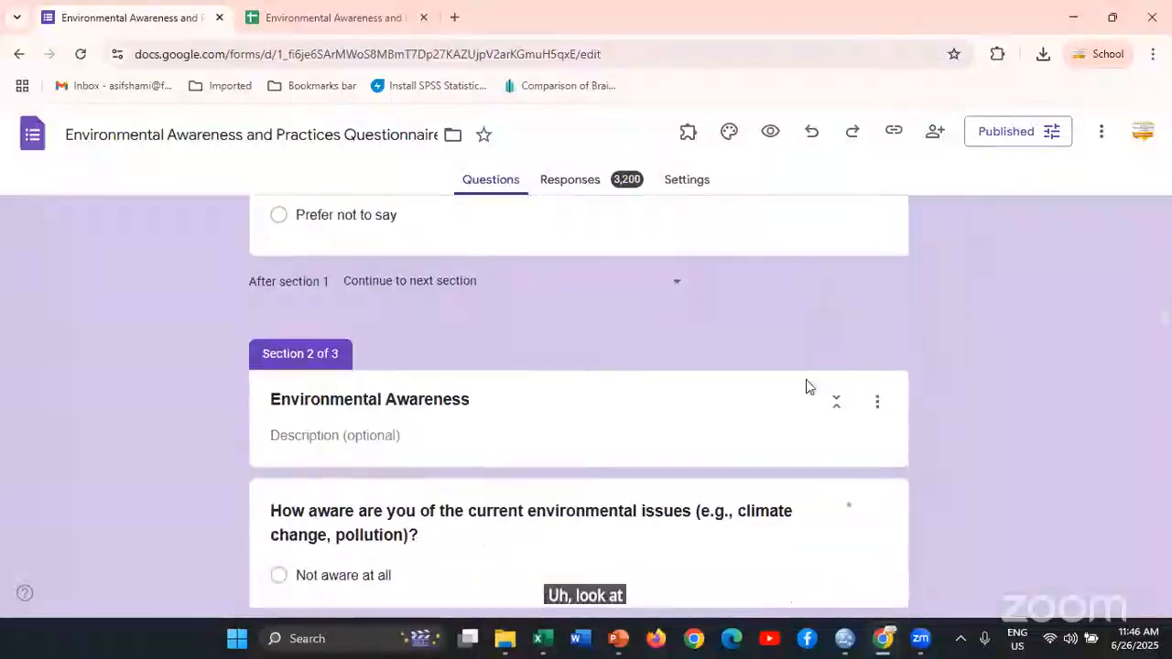
{"action": "scroll", "coordinate": [807, 382], "scroll_direction": "down", "scroll_amount": 6}
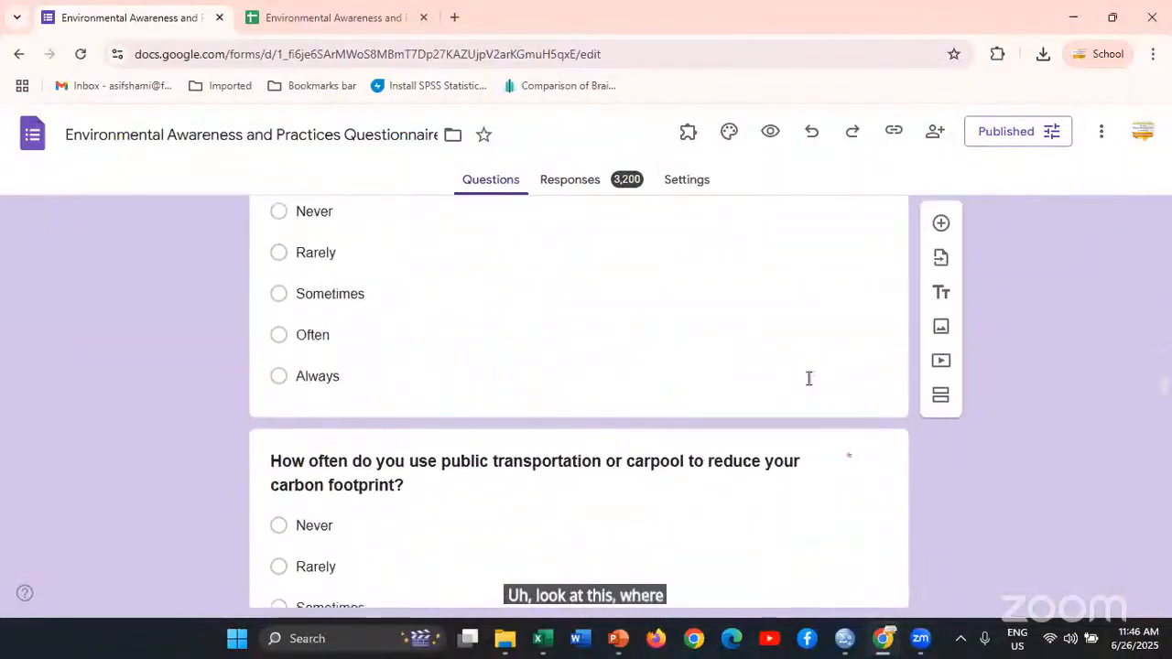
{"action": "scroll", "coordinate": [809, 378], "scroll_direction": "up", "scroll_amount": 5}
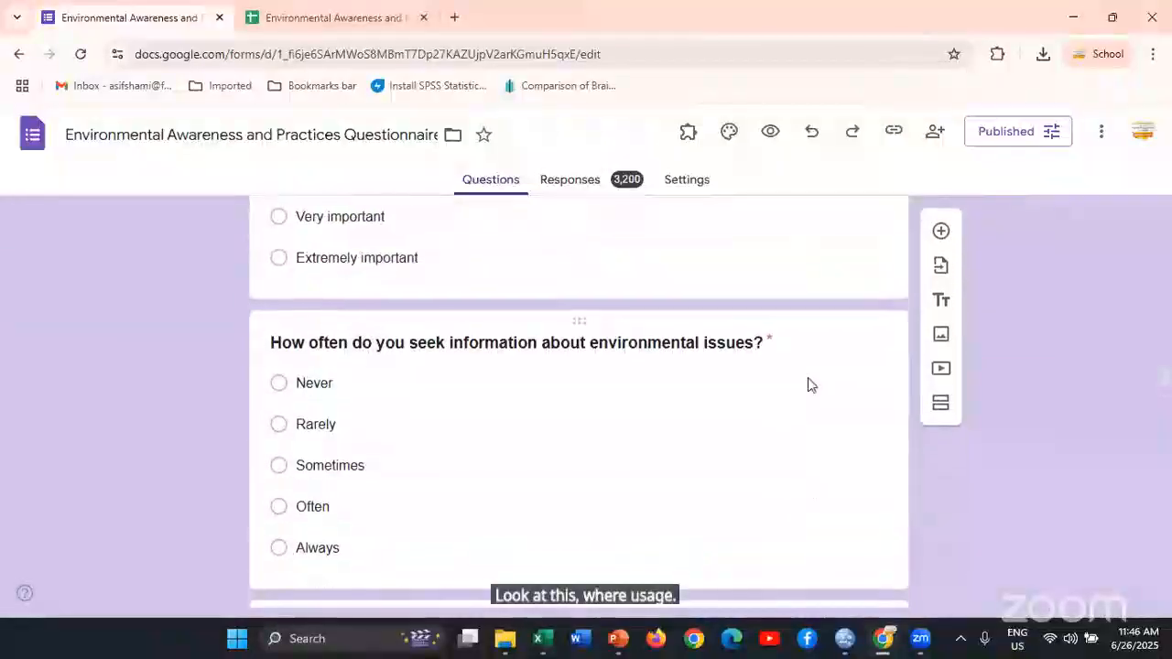
{"action": "scroll", "coordinate": [809, 376], "scroll_direction": "up", "scroll_amount": 2}
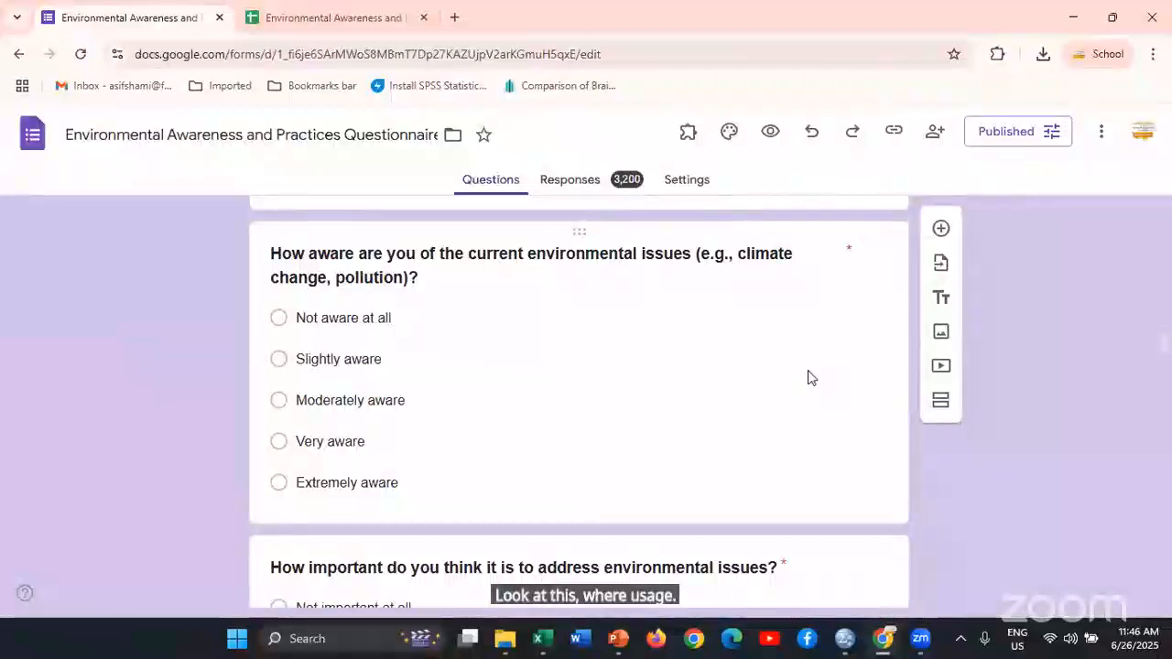
{"action": "scroll", "coordinate": [809, 375], "scroll_direction": "up", "scroll_amount": 3}
{"action": "scroll", "coordinate": [810, 371], "scroll_direction": "down", "scroll_amount": 10}
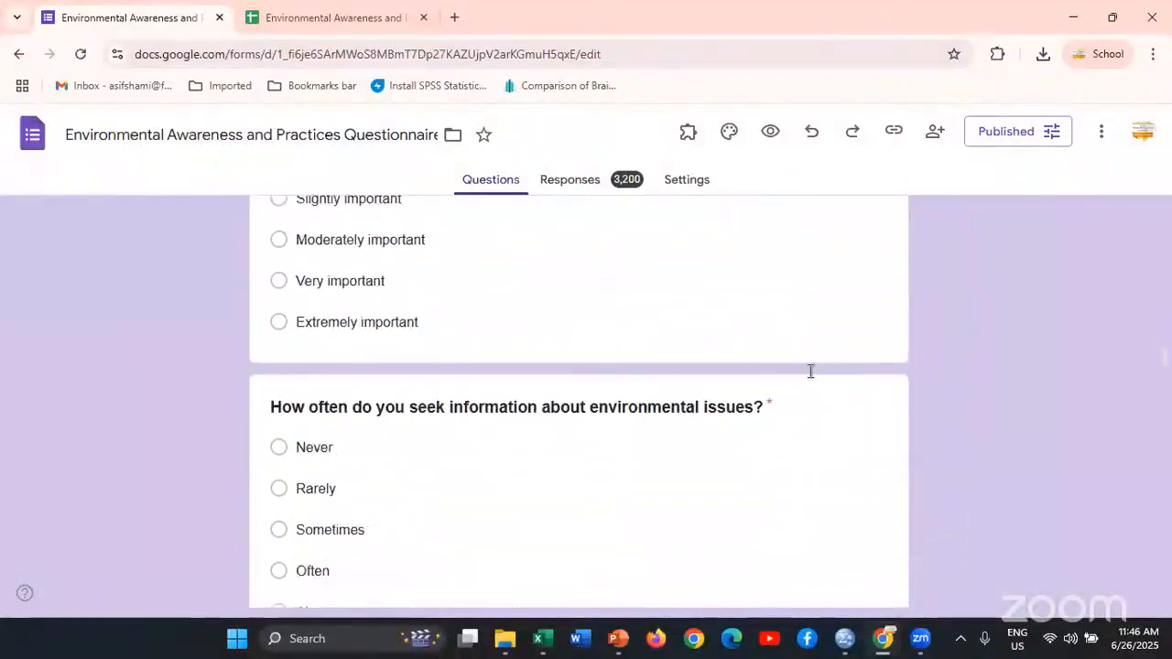
{"action": "scroll", "coordinate": [809, 376], "scroll_direction": "down", "scroll_amount": 3}
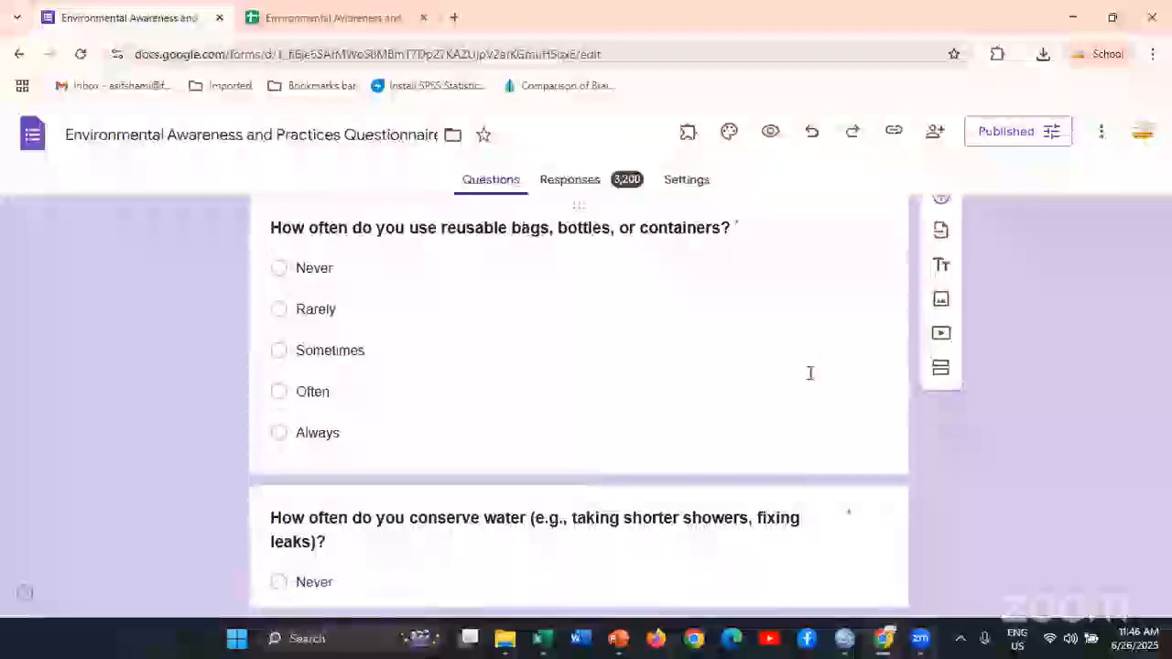
{"action": "scroll", "coordinate": [811, 376], "scroll_direction": "up", "scroll_amount": 8}
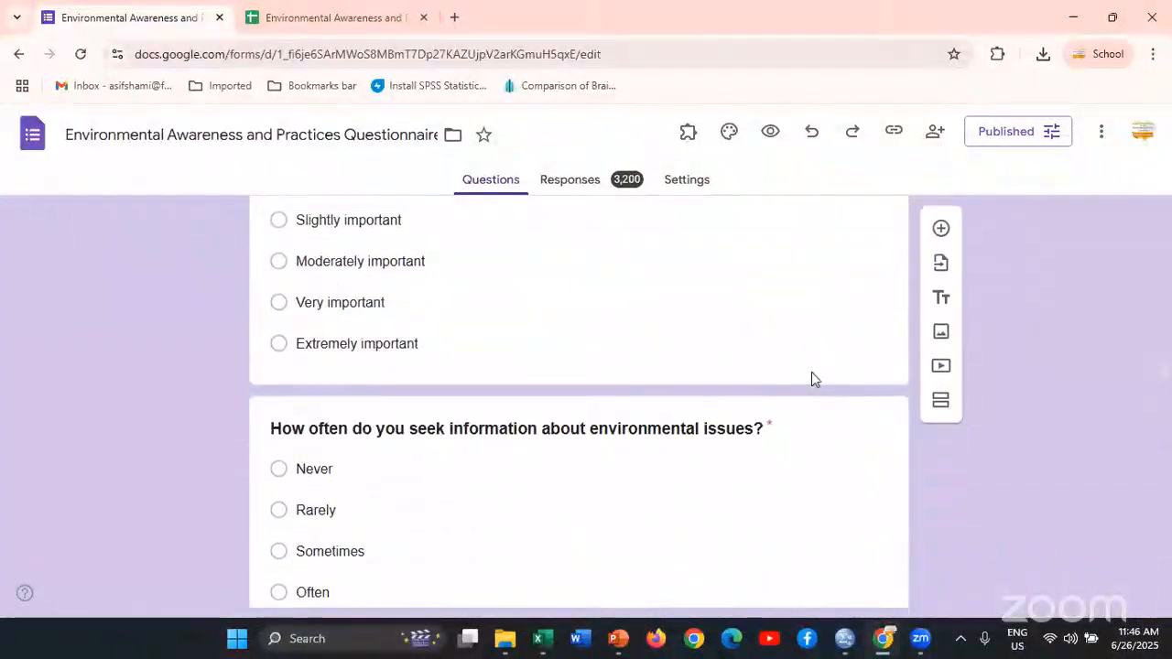
{"action": "scroll", "coordinate": [812, 376], "scroll_direction": "down", "scroll_amount": 3}
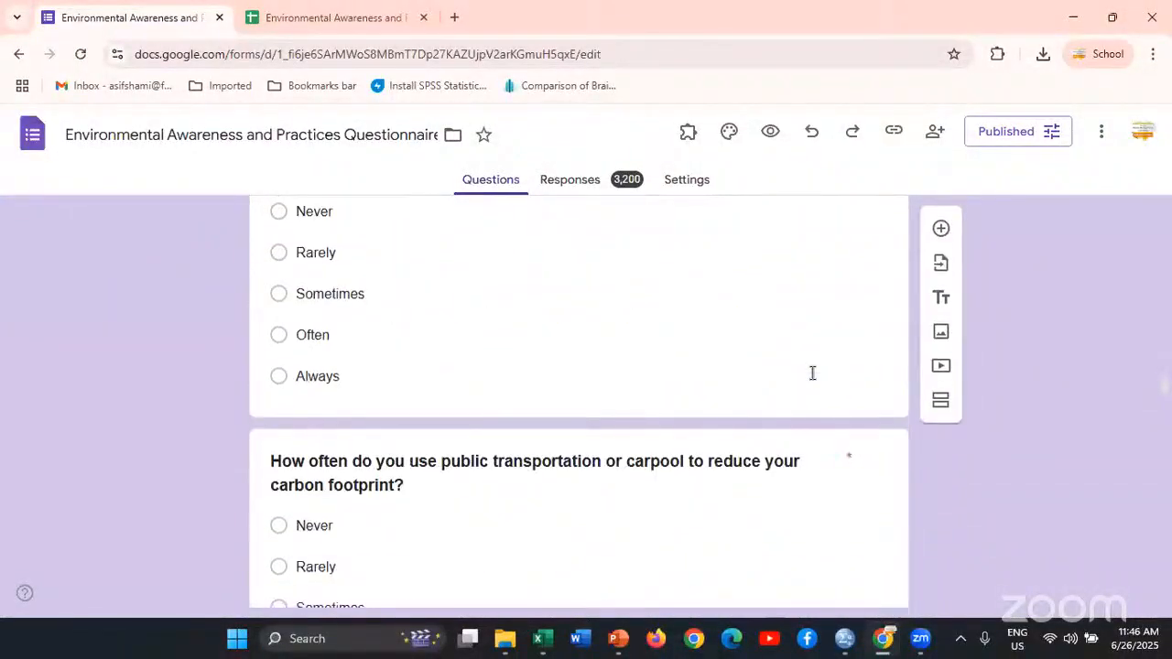
{"action": "scroll", "coordinate": [813, 375], "scroll_direction": "up", "scroll_amount": 10}
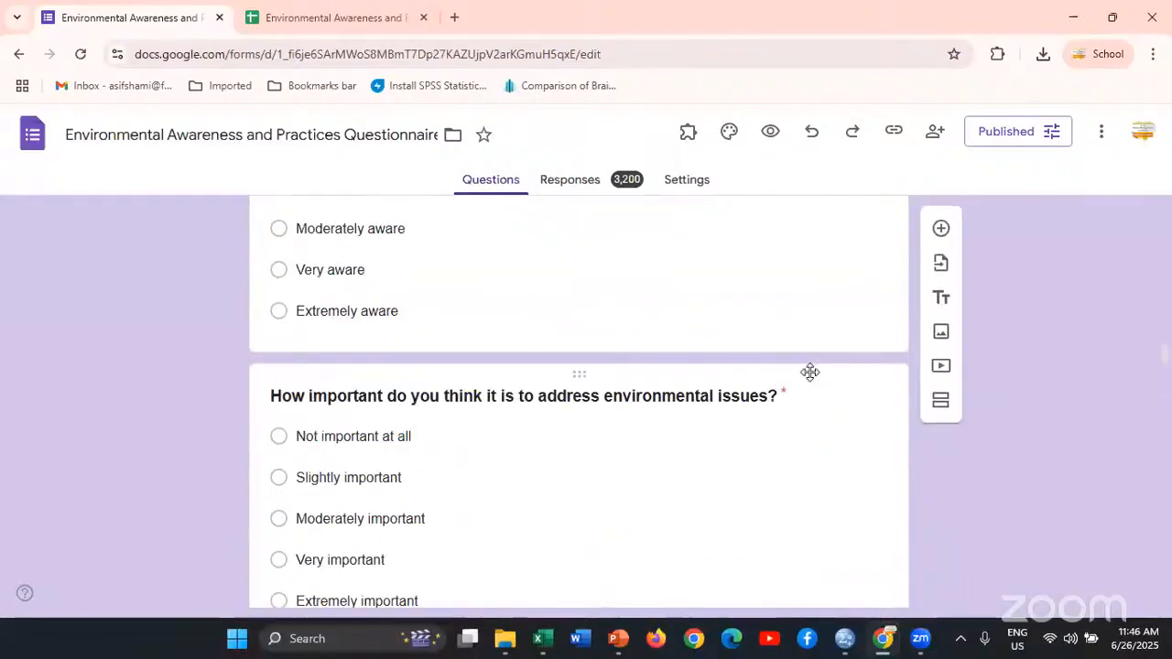
{"action": "scroll", "coordinate": [810, 379], "scroll_direction": "up", "scroll_amount": 4}
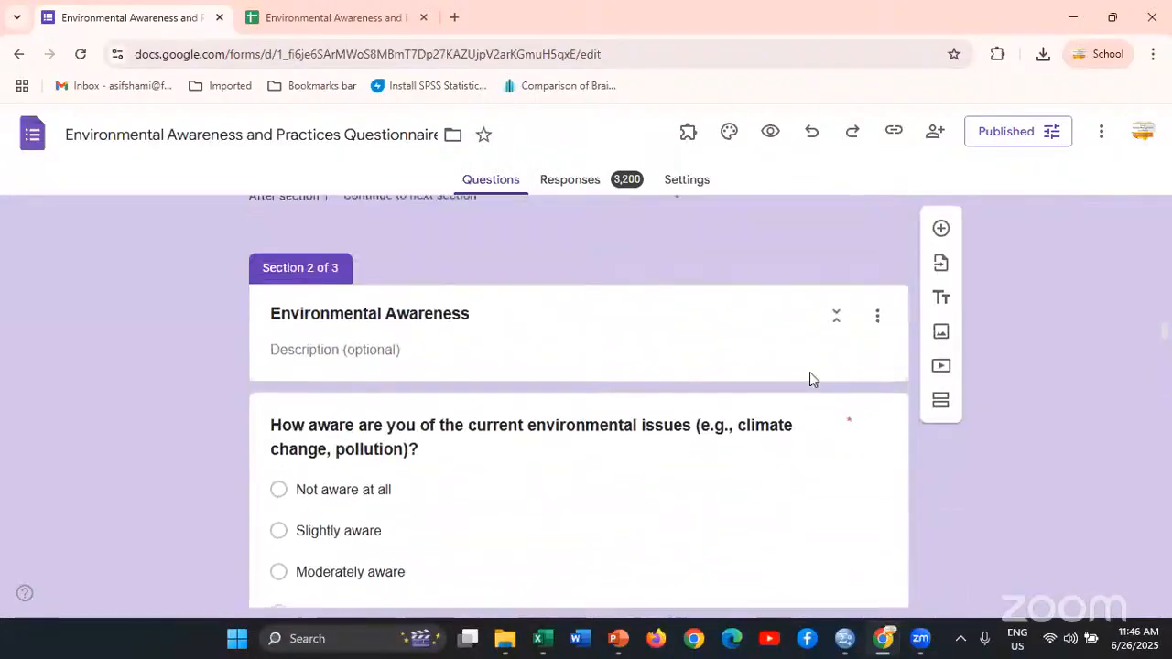
Find the question about using reusable bags, bottles or containers in the questionnaire and examine the order of its answer options
{"action": "scroll", "coordinate": [809, 377], "scroll_direction": "up", "scroll_amount": 1}
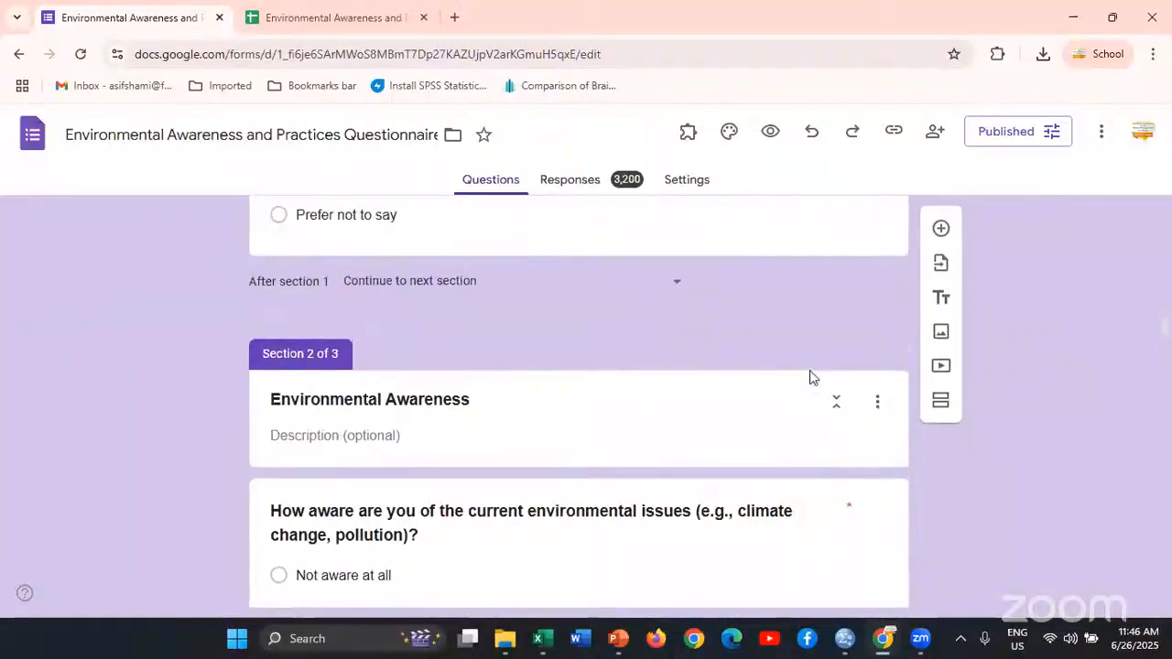
{"action": "scroll", "coordinate": [811, 371], "scroll_direction": "down", "scroll_amount": 15}
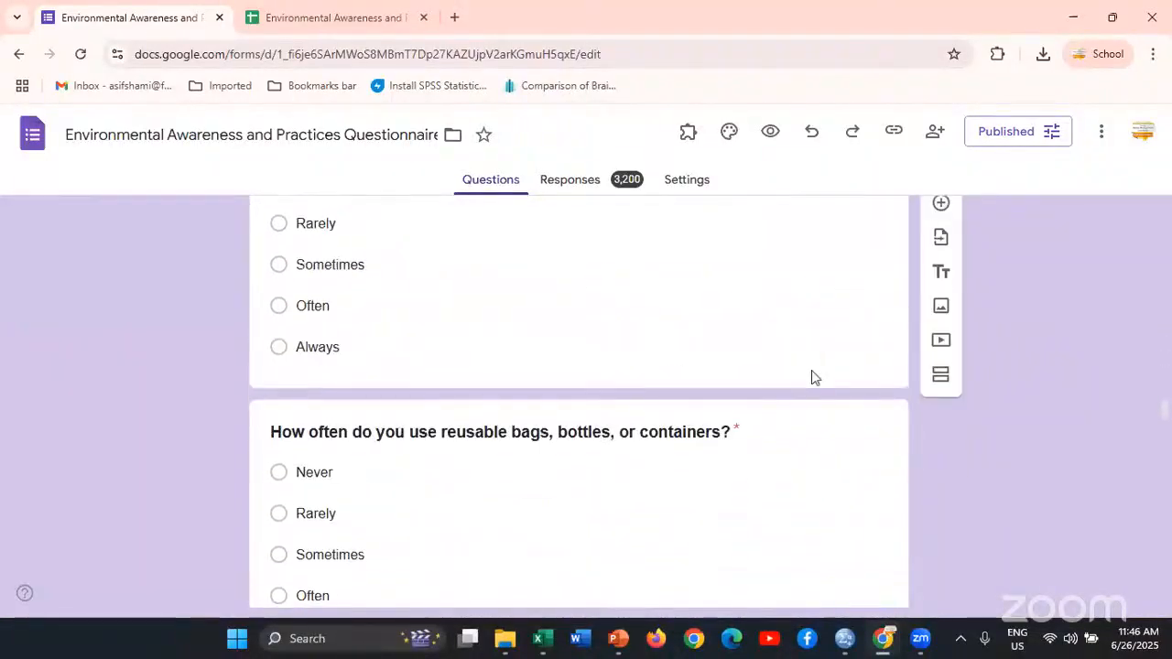
{"action": "scroll", "coordinate": [812, 378], "scroll_direction": "up", "scroll_amount": 2}
{"action": "scroll", "coordinate": [811, 378], "scroll_direction": "down", "scroll_amount": 2}
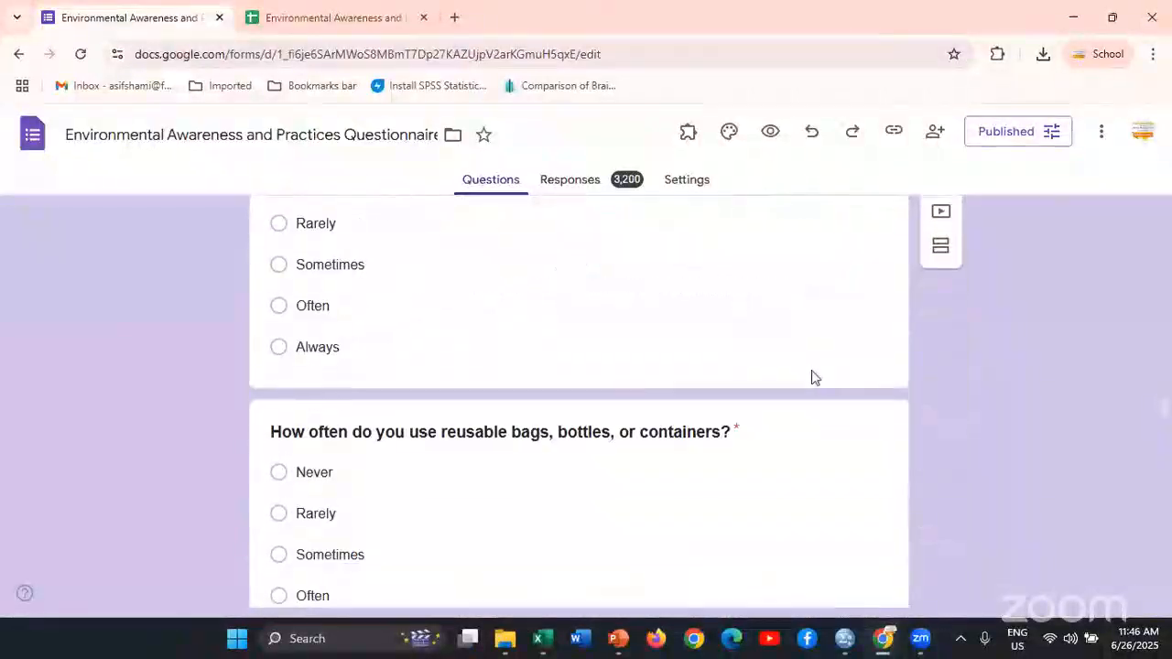
{"action": "scroll", "coordinate": [811, 378], "scroll_direction": "down", "scroll_amount": 1}
{"action": "scroll", "coordinate": [799, 380], "scroll_direction": "down", "scroll_amount": 1}
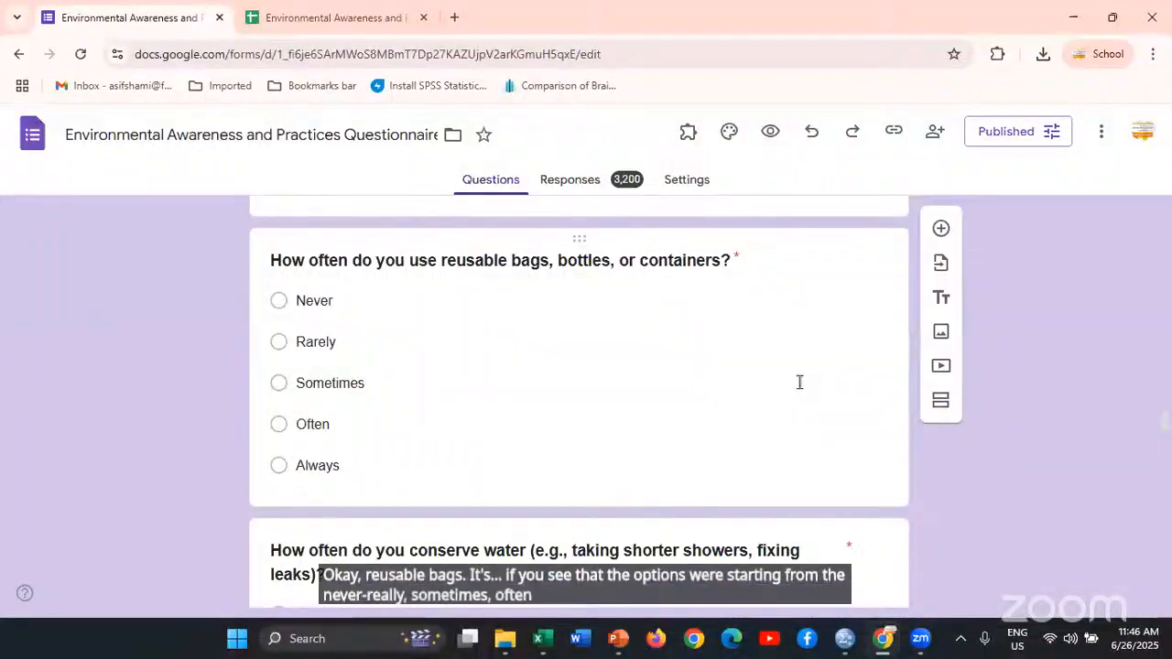
Switch to the SPSS output window with the bag_usage recode and snap it to the left half of the screen, alongside the questionnaire
{"action": "key", "text": "alt+Tab"}
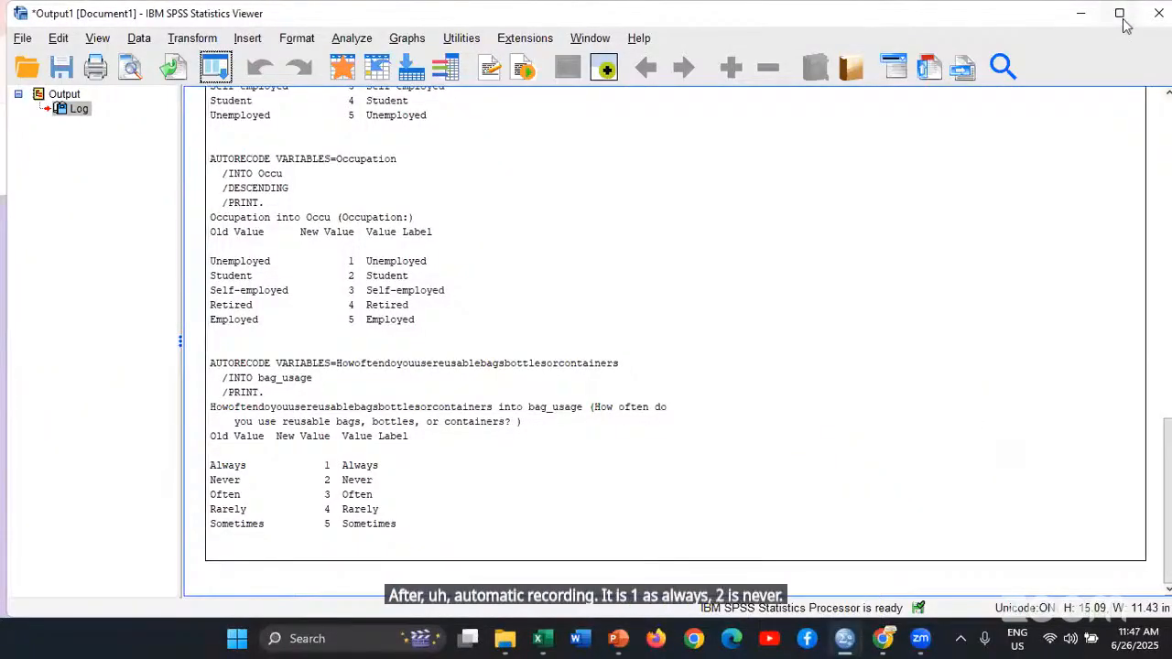
{"action": "mouse_move", "coordinate": [1119, 14]}
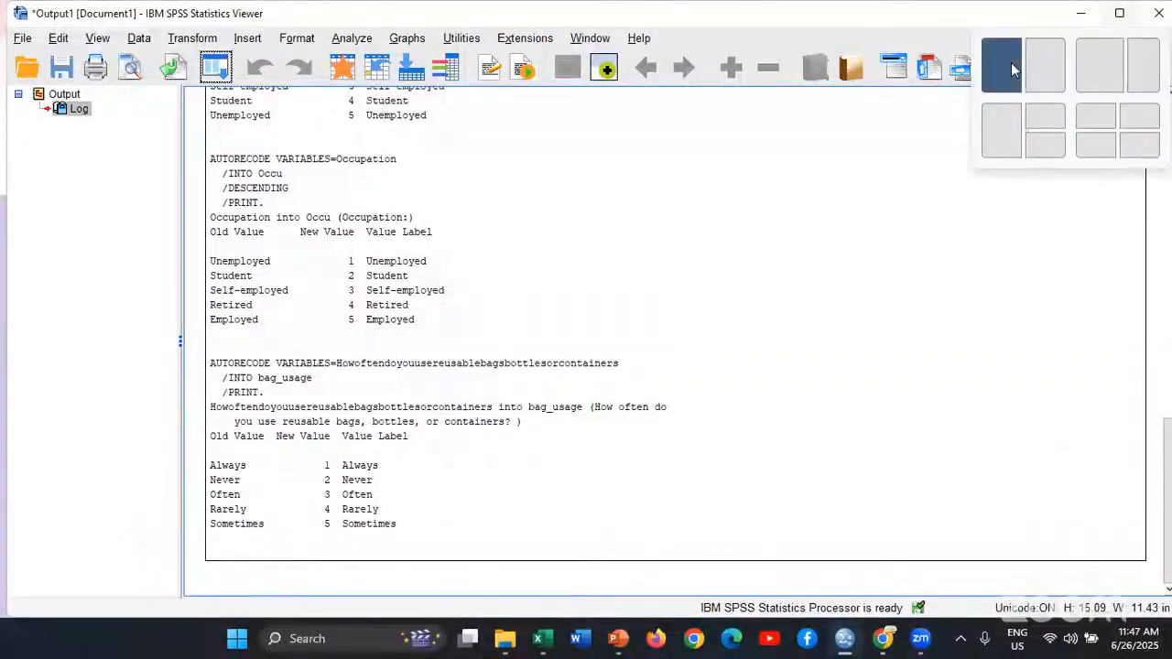
{"action": "left_click", "coordinate": [1011, 61]}
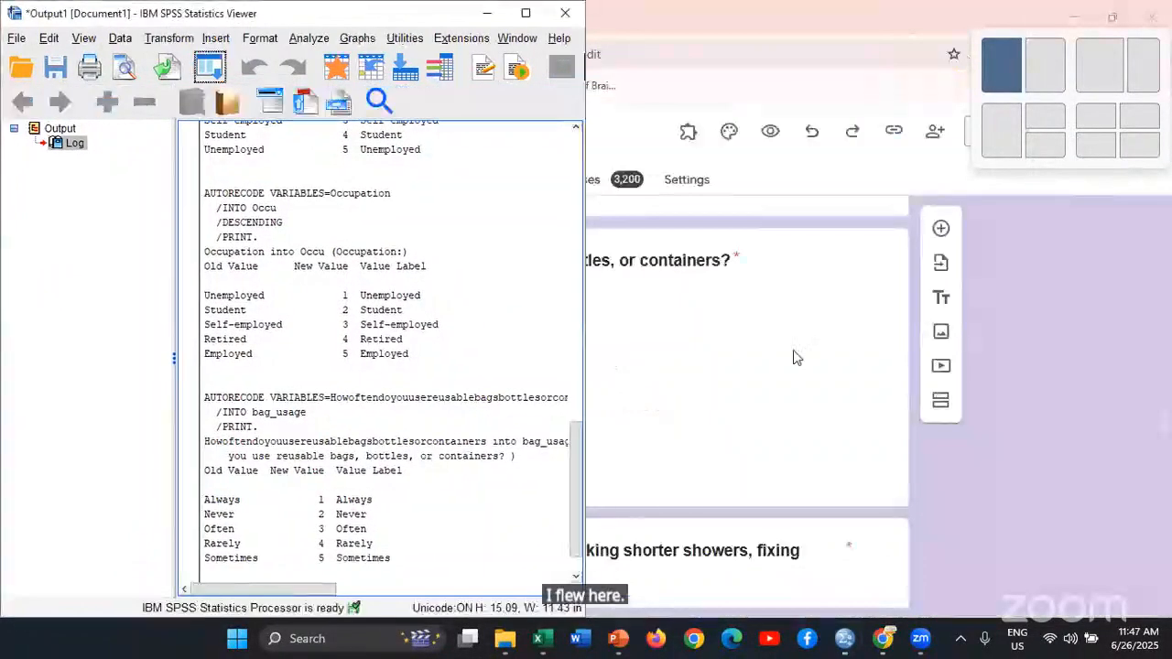
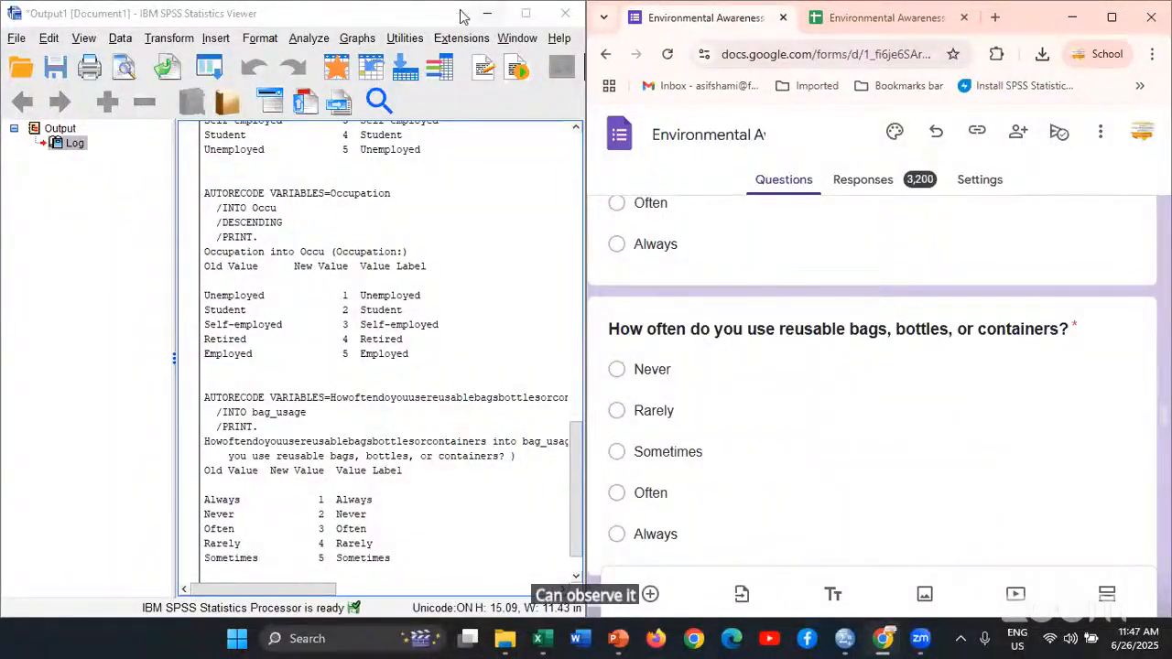
Maximize the output window and run Frequencies on the original gender question and its recoded Gender variable, with frequency tables displayed
{"action": "left_click", "coordinate": [525, 15]}
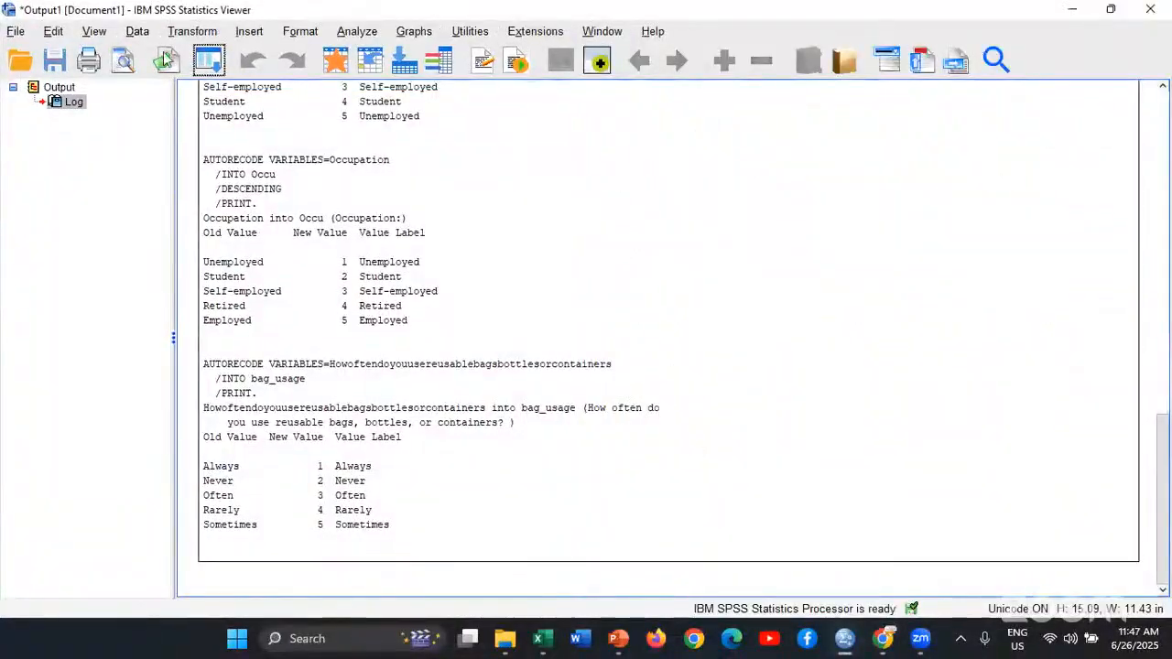
{"action": "left_click", "coordinate": [357, 31]}
{"action": "mouse_move", "coordinate": [381, 103]}
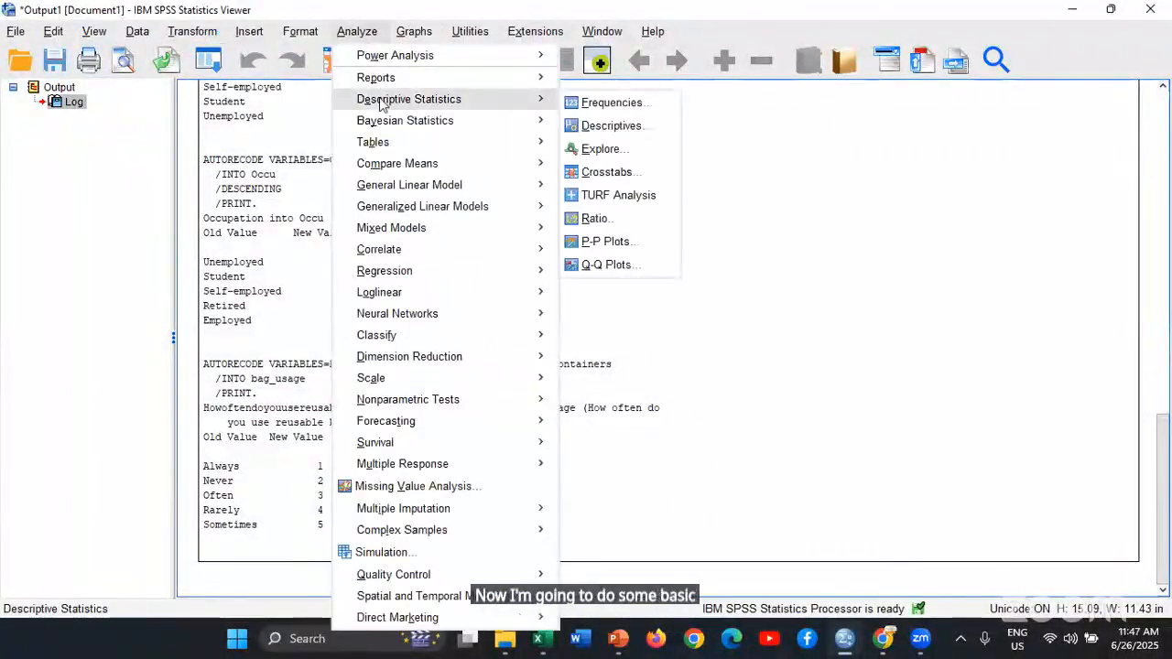
{"action": "left_click", "coordinate": [586, 103]}
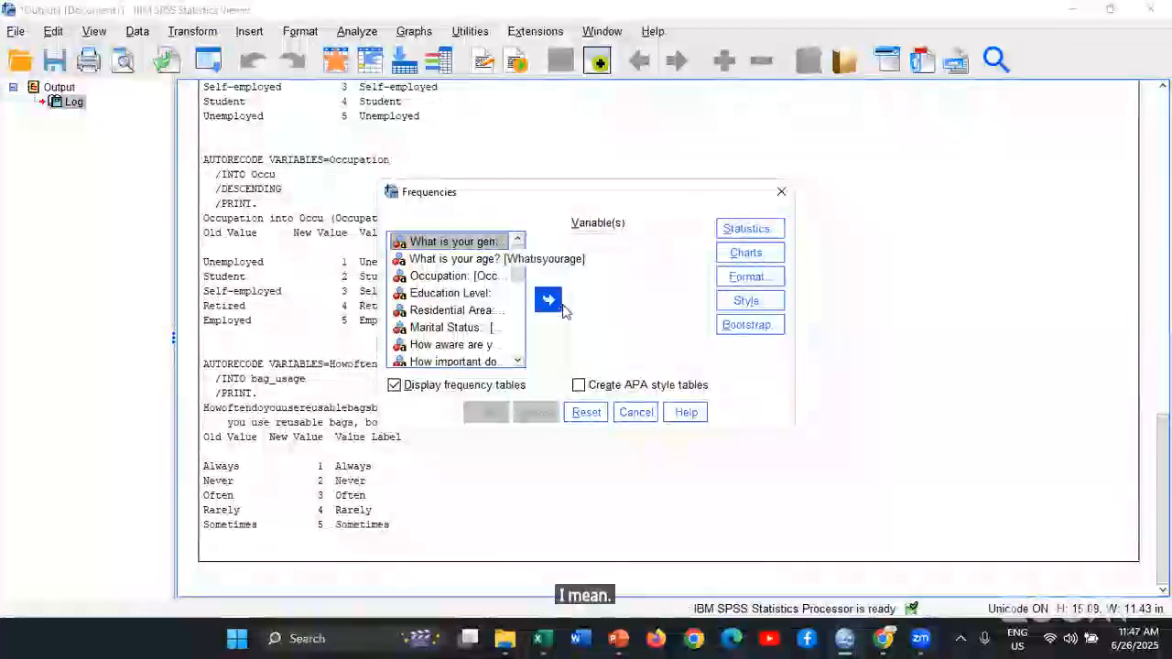
{"action": "left_click", "coordinate": [548, 301]}
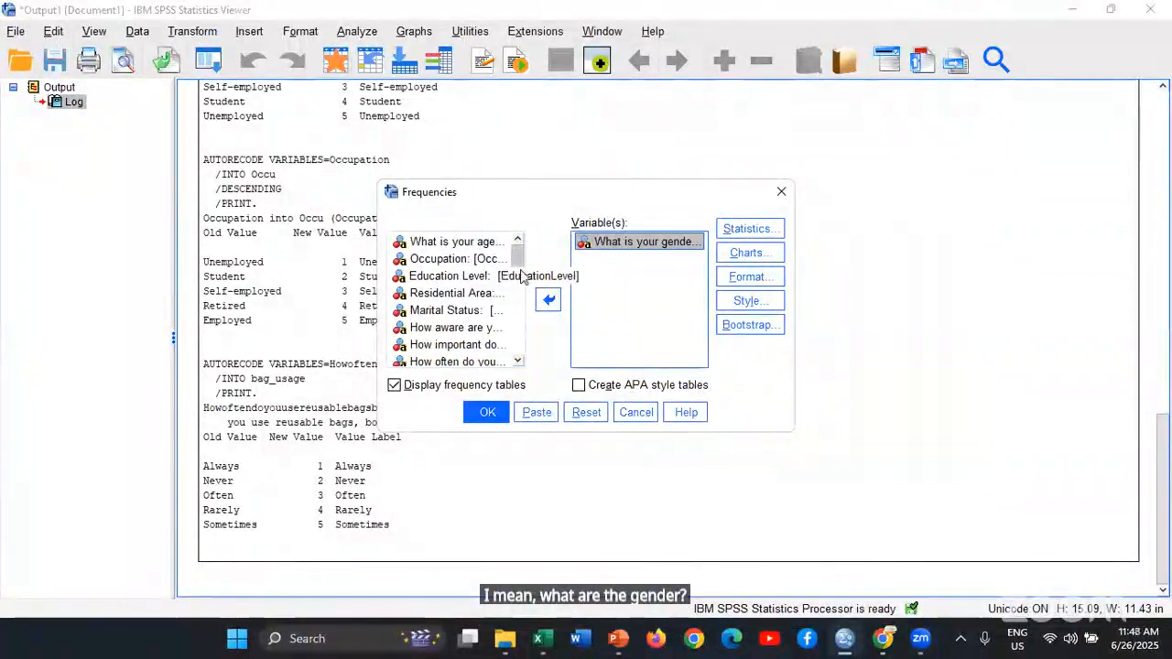
{"action": "scroll", "coordinate": [519, 305], "scroll_direction": "down", "scroll_amount": 5}
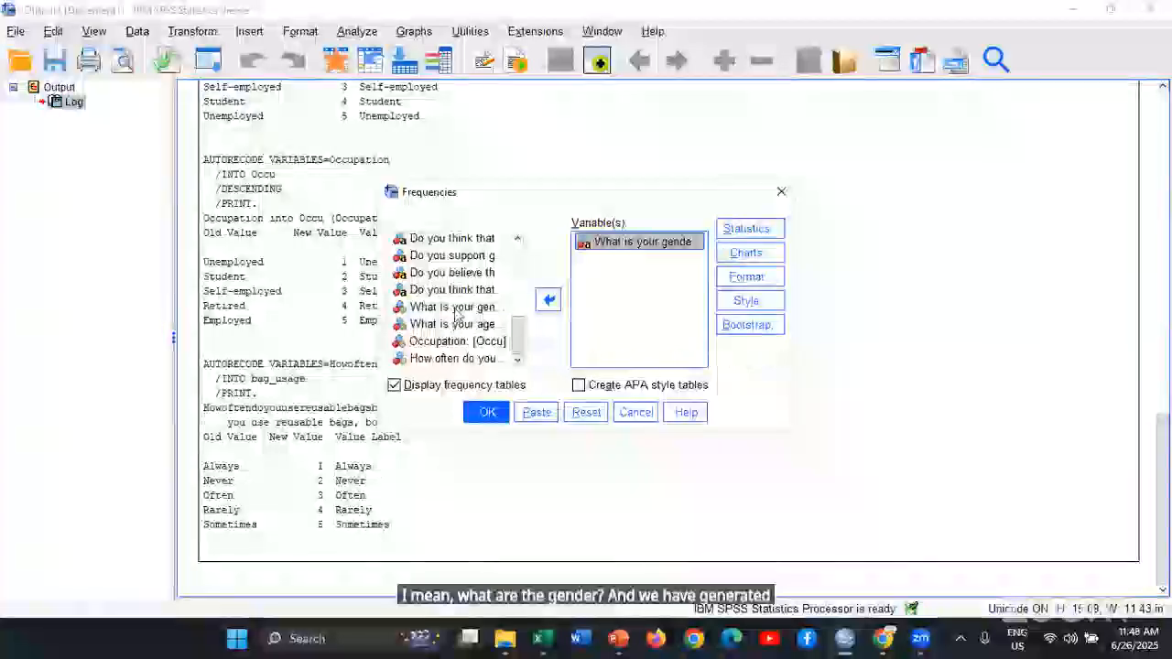
{"action": "left_click", "coordinate": [458, 307]}
{"action": "left_click", "coordinate": [547, 301]}
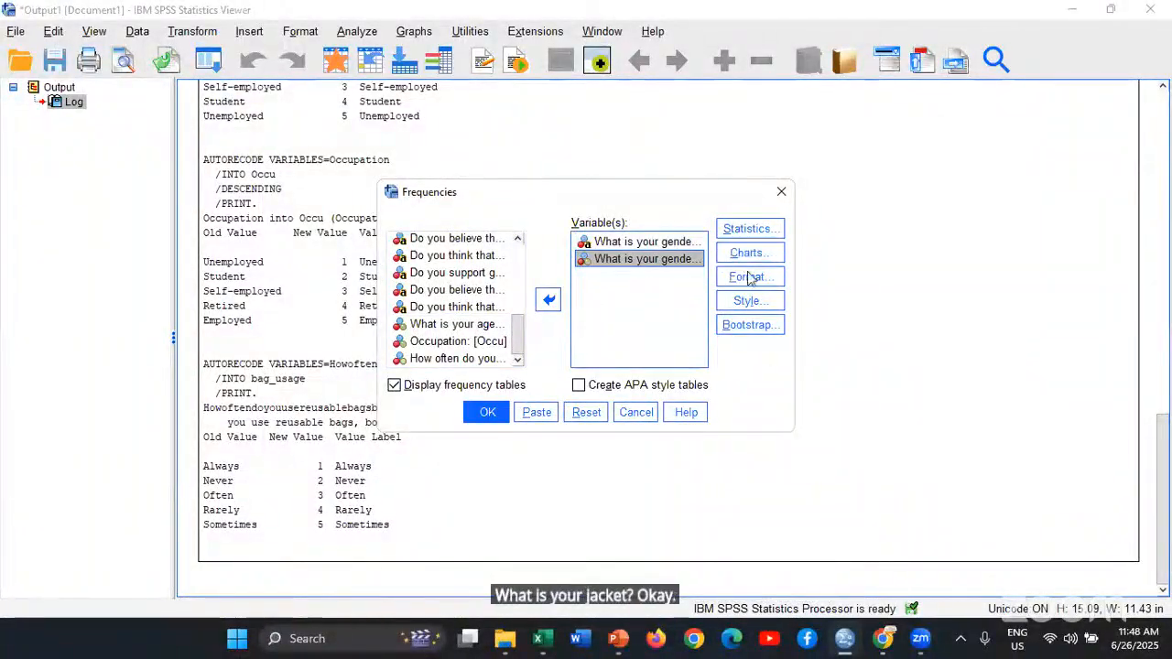
{"action": "left_click", "coordinate": [499, 417]}
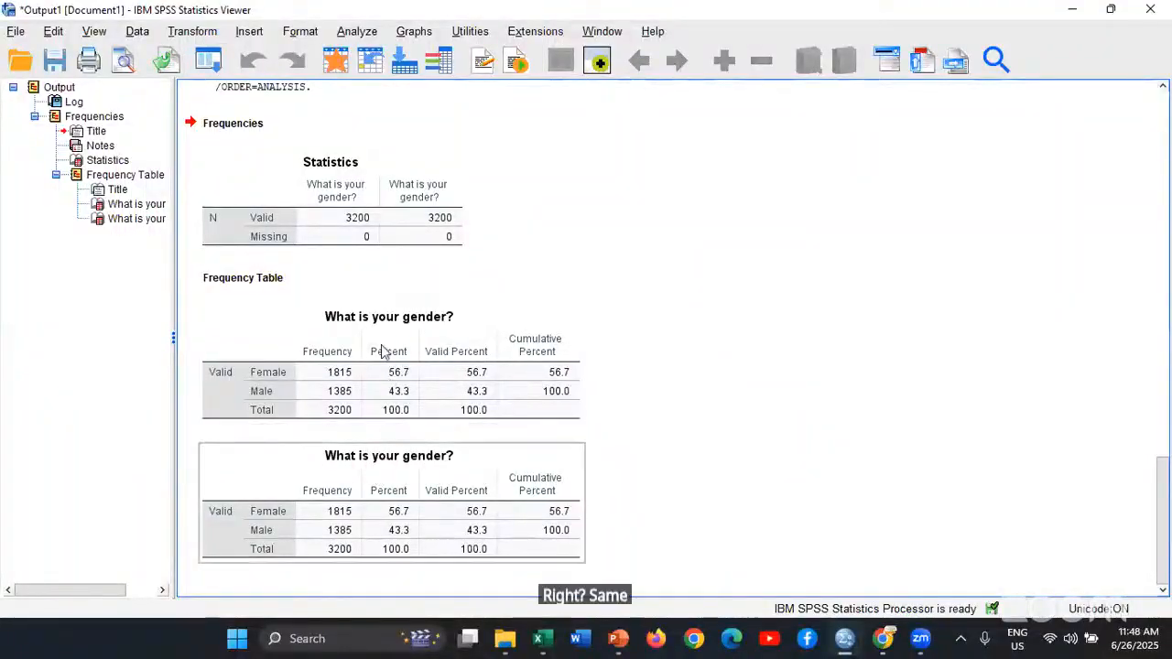
Recall the Frequencies dialog, reset it and add the original Occupation variable and the recoded Occu variable for analysis
{"action": "left_click", "coordinate": [208, 59]}
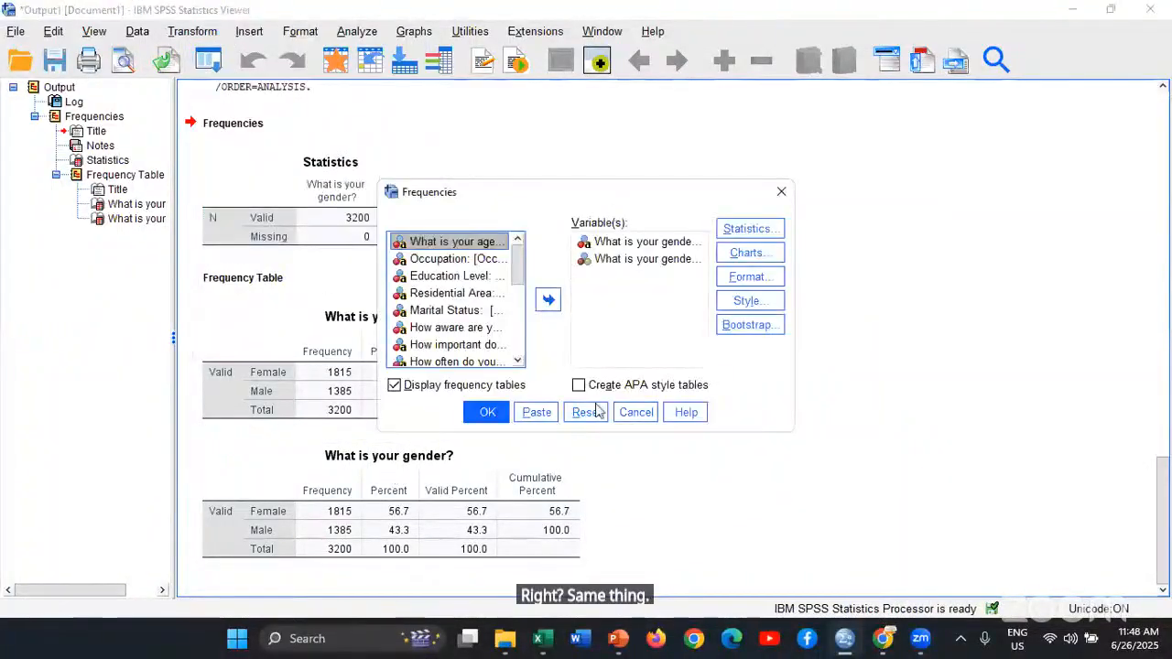
{"action": "left_click", "coordinate": [591, 412]}
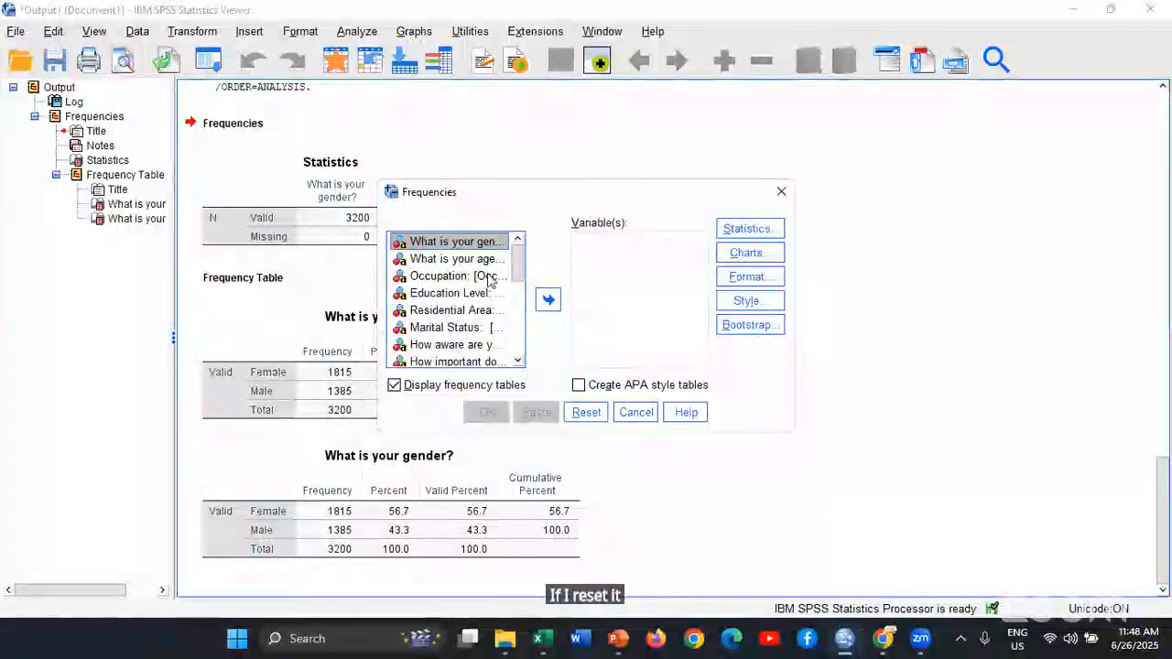
{"action": "left_click", "coordinate": [490, 276]}
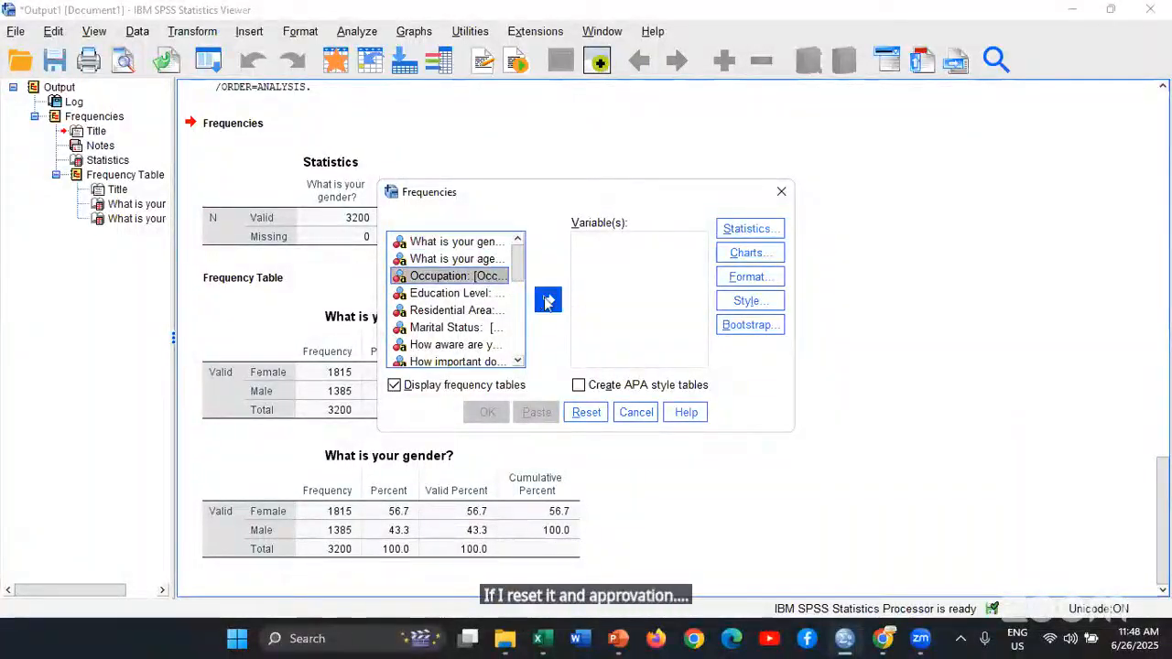
{"action": "left_click", "coordinate": [548, 300]}
{"action": "left_click_drag", "start_coordinate": [519, 271], "coordinate": [520, 339]}
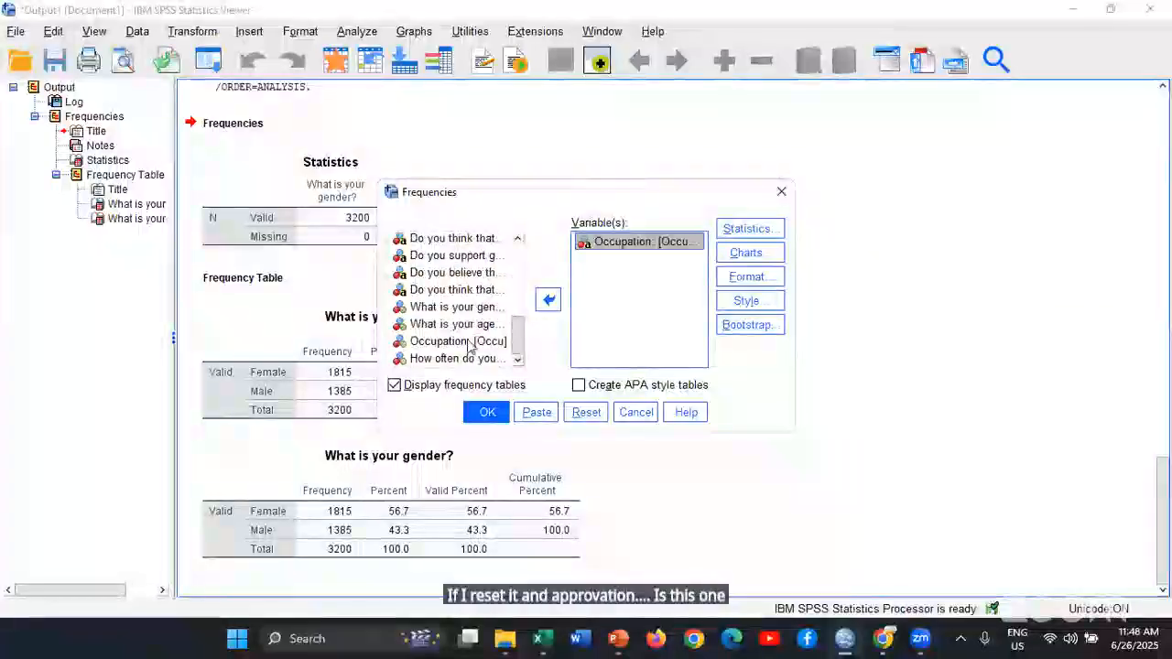
{"action": "left_click", "coordinate": [458, 341]}
{"action": "left_click", "coordinate": [548, 301]}
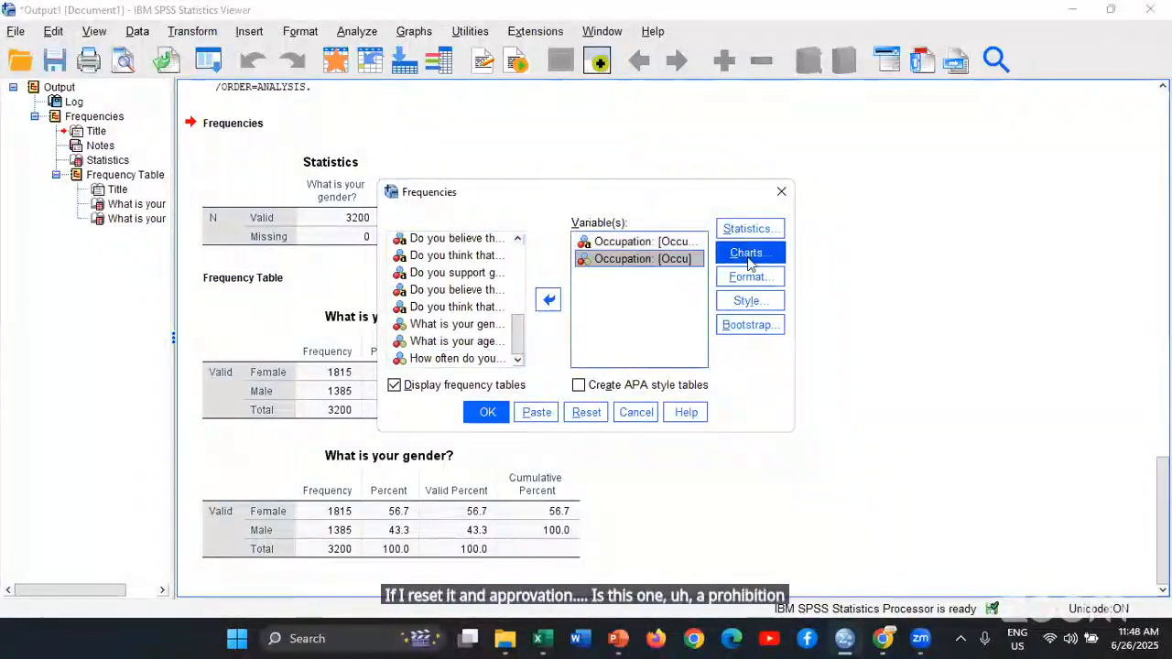
Request bar charts showing frequencies for the two occupation variables and run the analysis
{"action": "left_click", "coordinate": [748, 252]}
{"action": "left_click", "coordinate": [499, 265]}
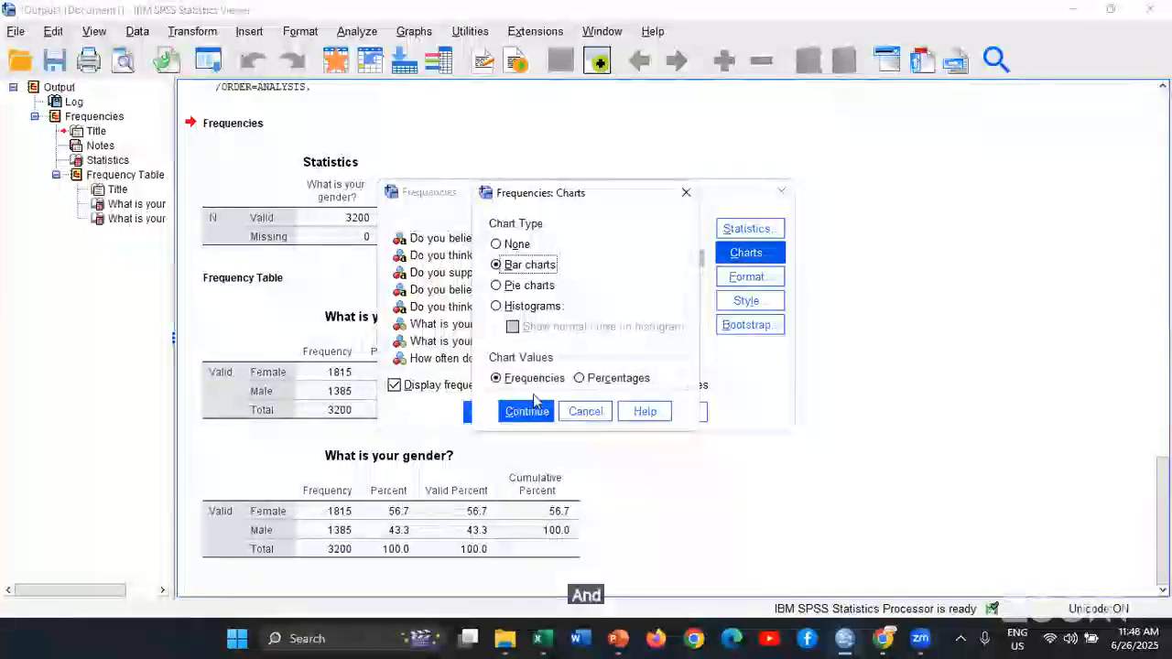
{"action": "left_click", "coordinate": [531, 413]}
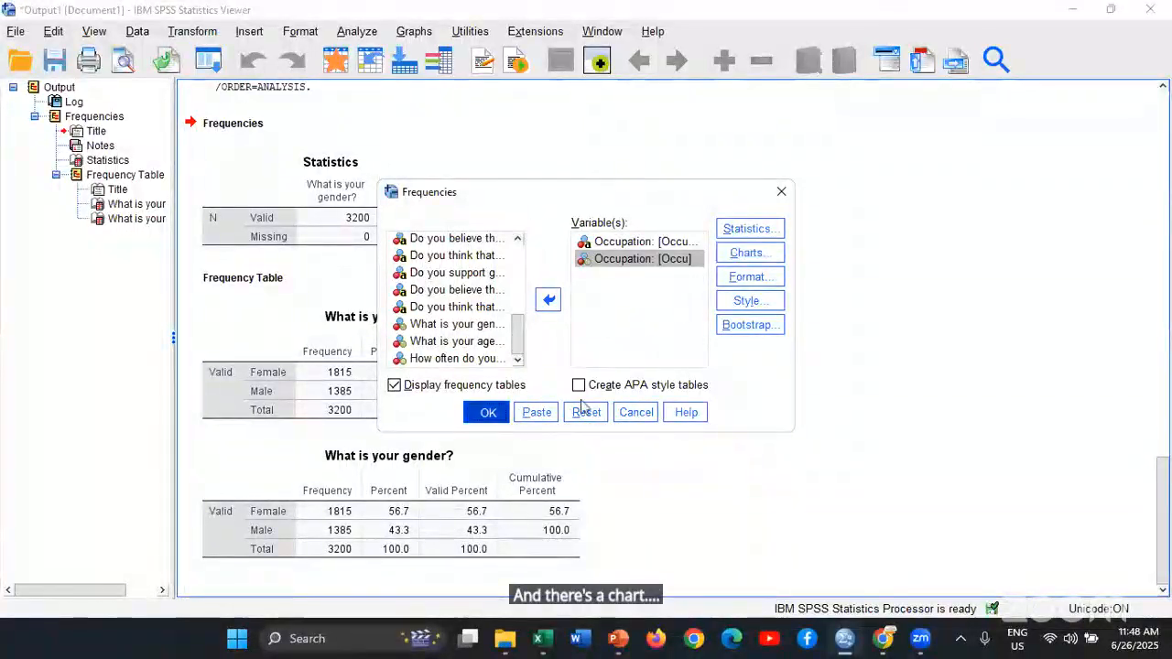
{"action": "key", "text": "Return"}
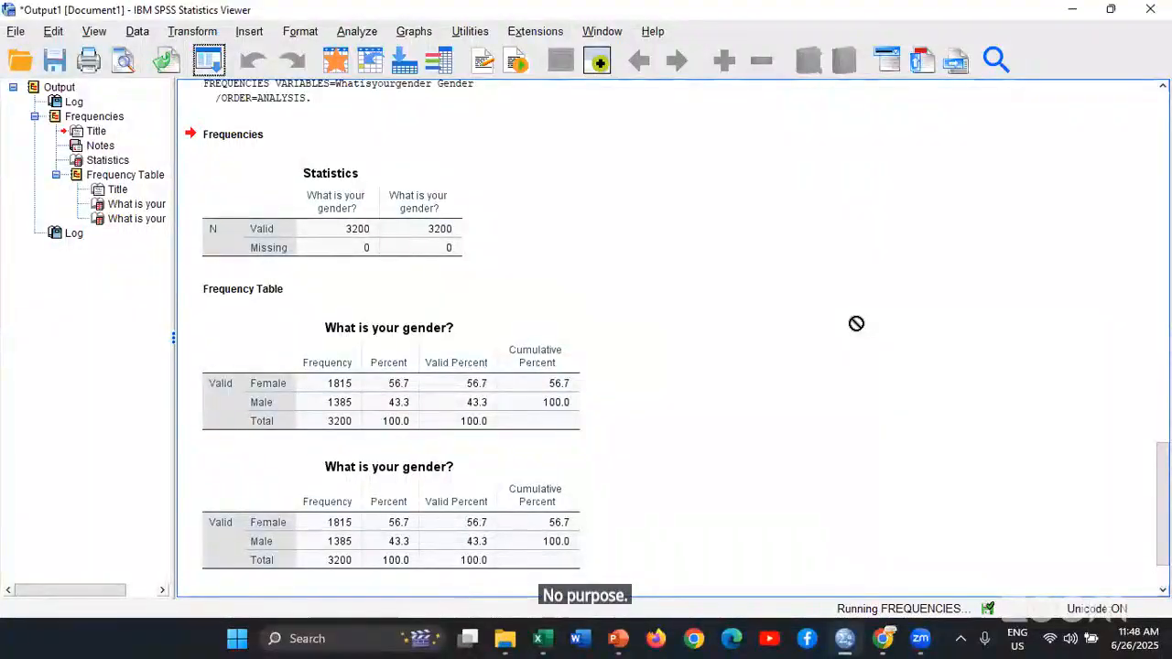
Compare the category order in the frequency tables of the original and the recoded occupation variable
{"action": "scroll", "coordinate": [854, 326], "scroll_direction": "up", "scroll_amount": 1}
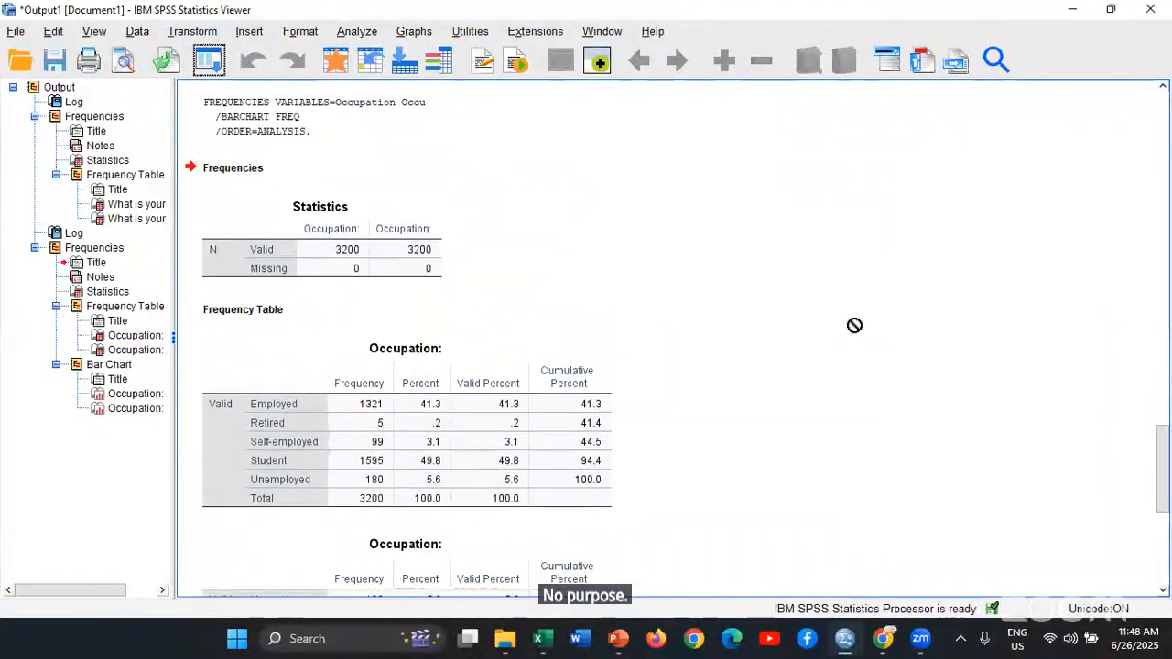
{"action": "left_click", "coordinate": [825, 311]}
{"action": "scroll", "coordinate": [825, 309], "scroll_direction": "down", "scroll_amount": 1}
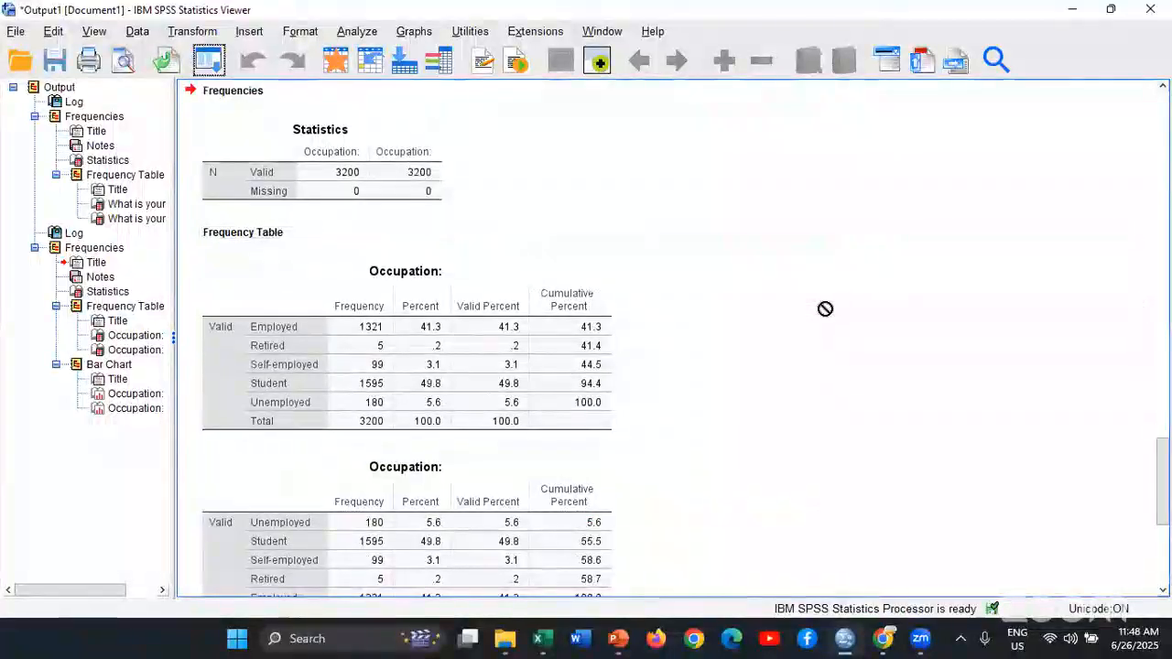
{"action": "scroll", "coordinate": [825, 309], "scroll_direction": "down", "scroll_amount": 1}
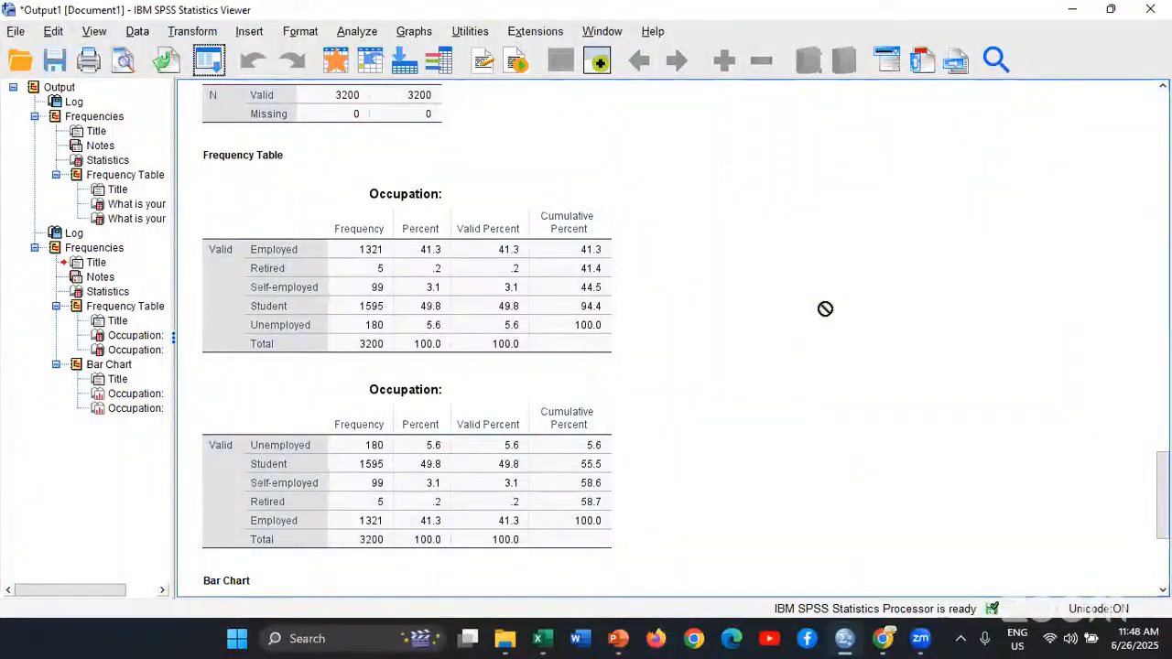
{"action": "scroll", "coordinate": [825, 309], "scroll_direction": "down", "scroll_amount": 1}
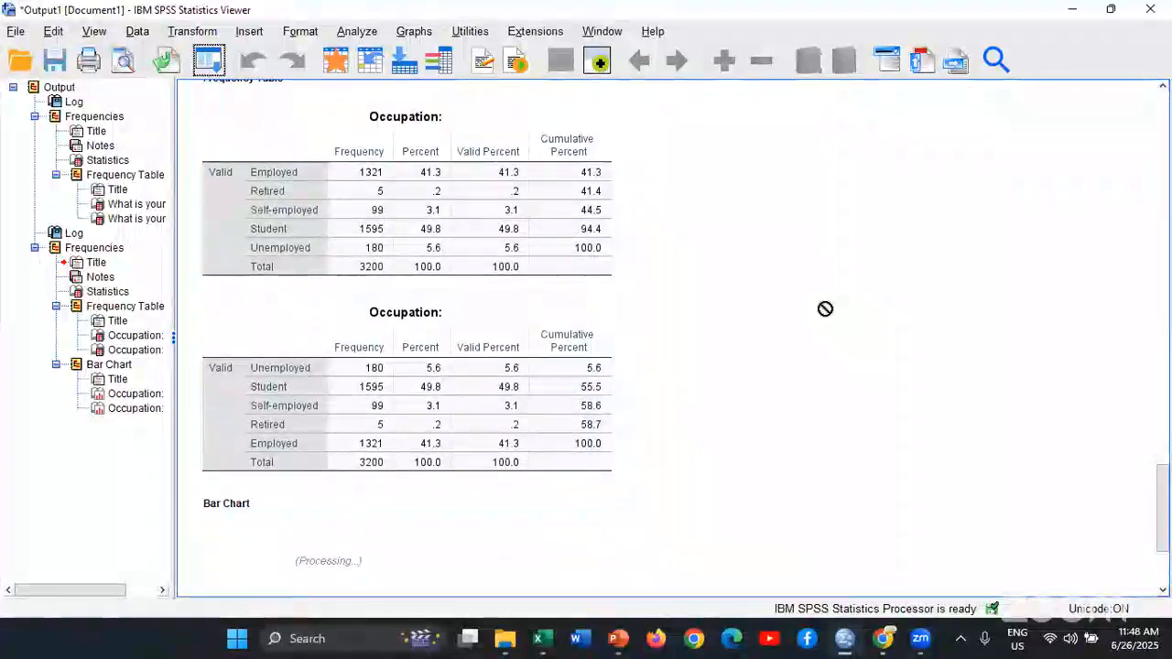
{"action": "scroll", "coordinate": [825, 308], "scroll_direction": "up", "scroll_amount": 1}
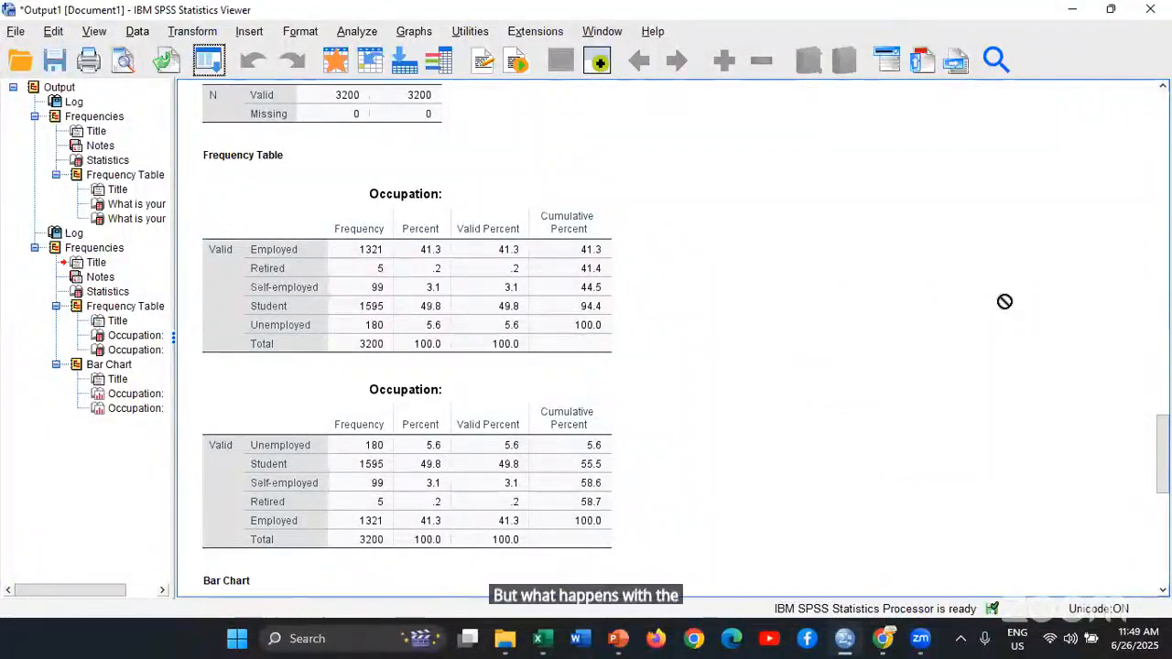
Examine the two occupation bar charts and compare the order of the bars before and after recoding
{"action": "scroll", "coordinate": [1005, 301], "scroll_direction": "down", "scroll_amount": 7}
{"action": "scroll", "coordinate": [758, 337], "scroll_direction": "up", "scroll_amount": 3}
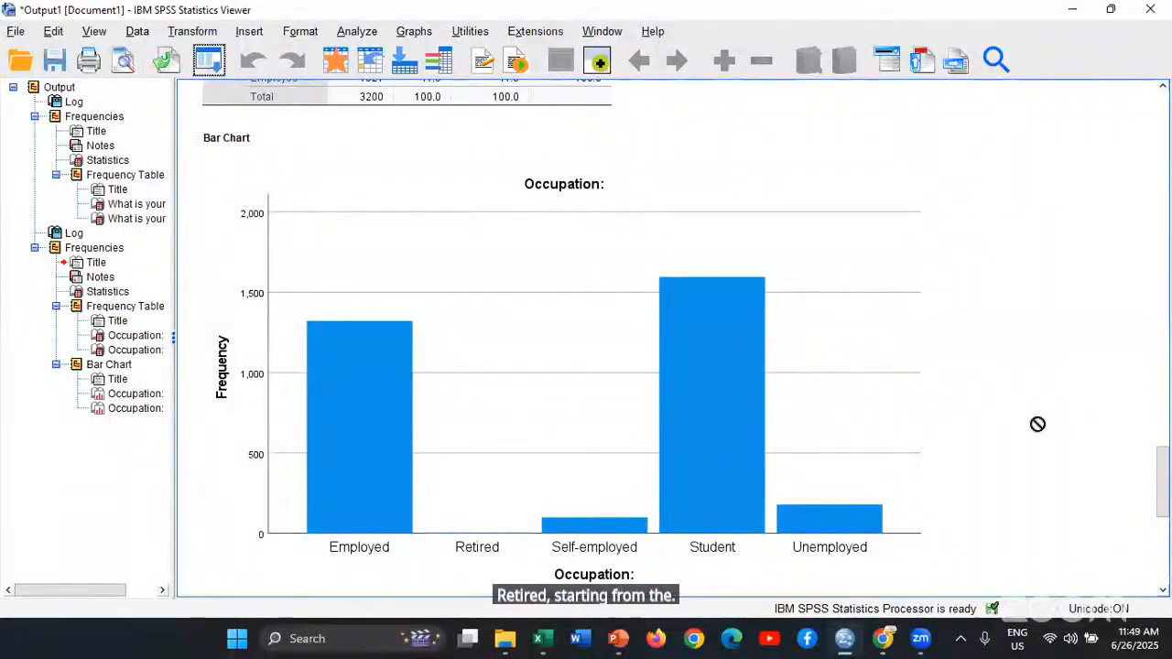
{"action": "scroll", "coordinate": [1038, 424], "scroll_direction": "down", "scroll_amount": 9}
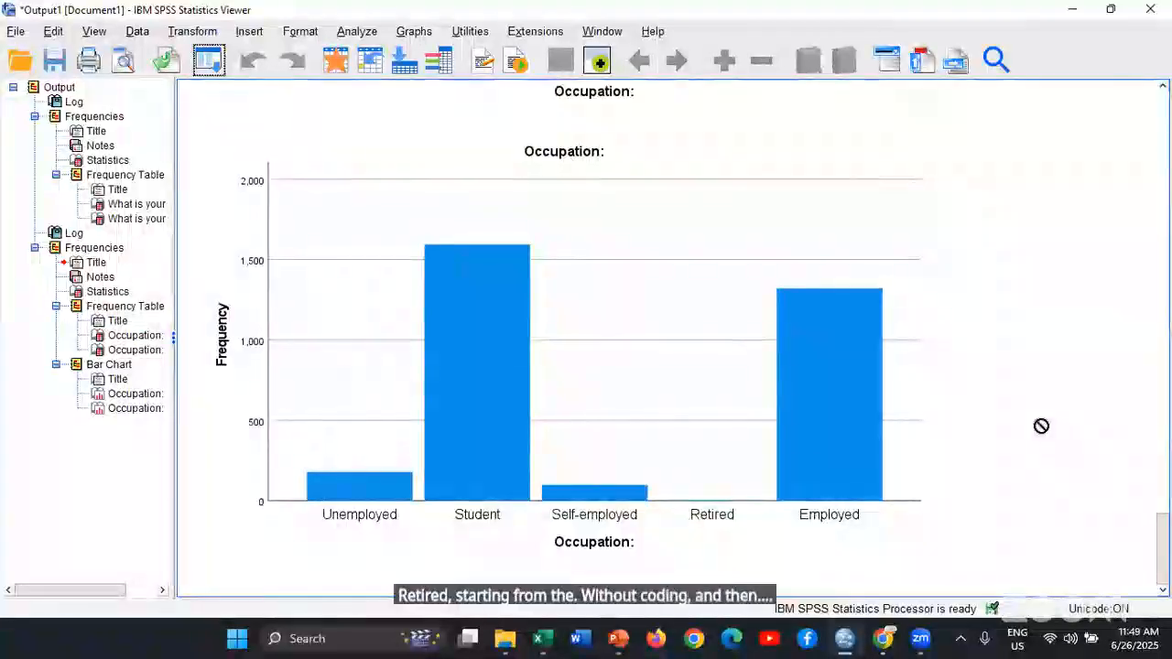
{"action": "scroll", "coordinate": [1041, 426], "scroll_direction": "up", "scroll_amount": 6}
{"action": "scroll", "coordinate": [1040, 430], "scroll_direction": "down", "scroll_amount": 6}
{"action": "left_click", "coordinate": [375, 463]}
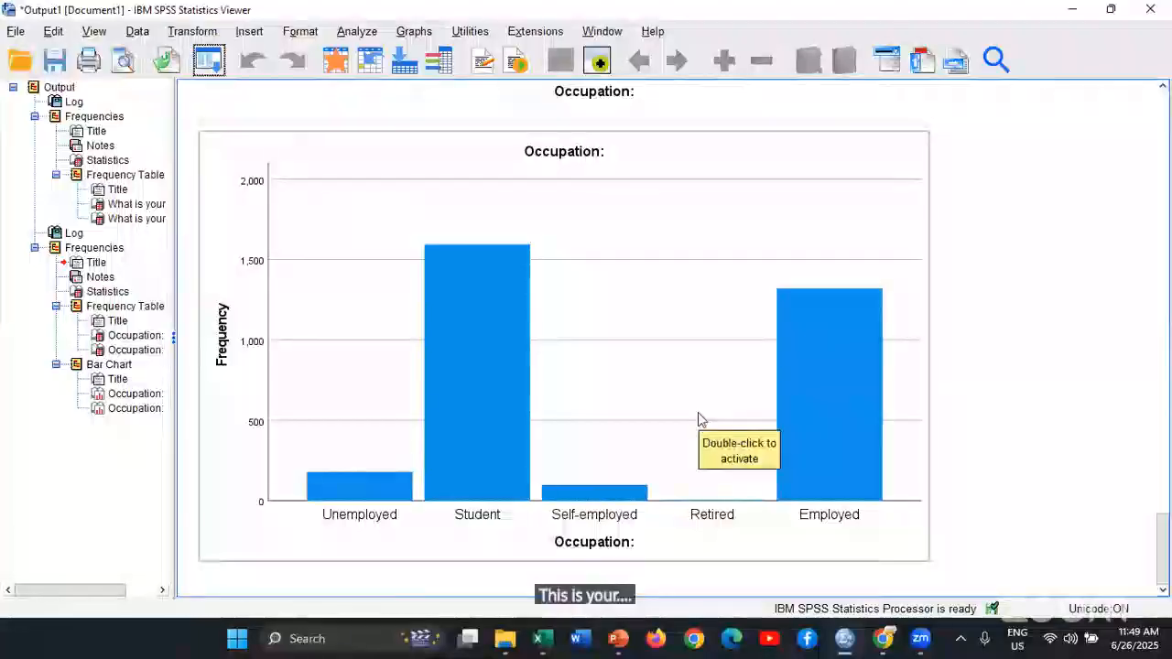
{"action": "scroll", "coordinate": [921, 227], "scroll_direction": "up", "scroll_amount": 6}
{"action": "scroll", "coordinate": [920, 220], "scroll_direction": "up", "scroll_amount": 2}
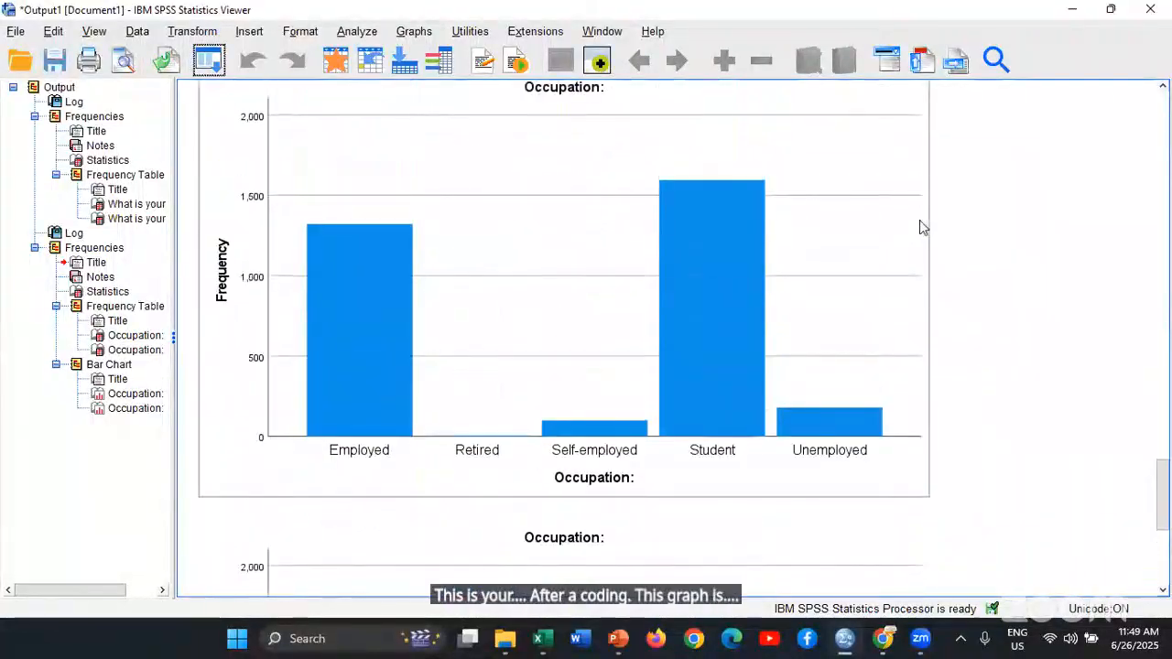
{"action": "scroll", "coordinate": [920, 220], "scroll_direction": "down", "scroll_amount": 7}
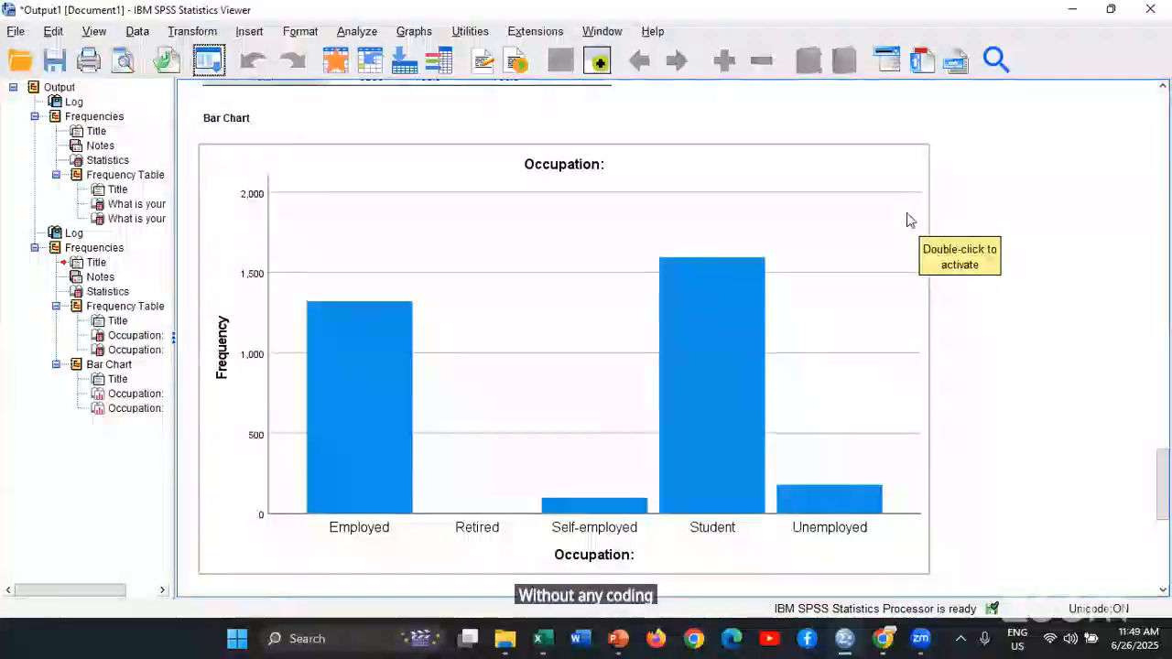
{"action": "scroll", "coordinate": [907, 220], "scroll_direction": "down", "scroll_amount": 8}
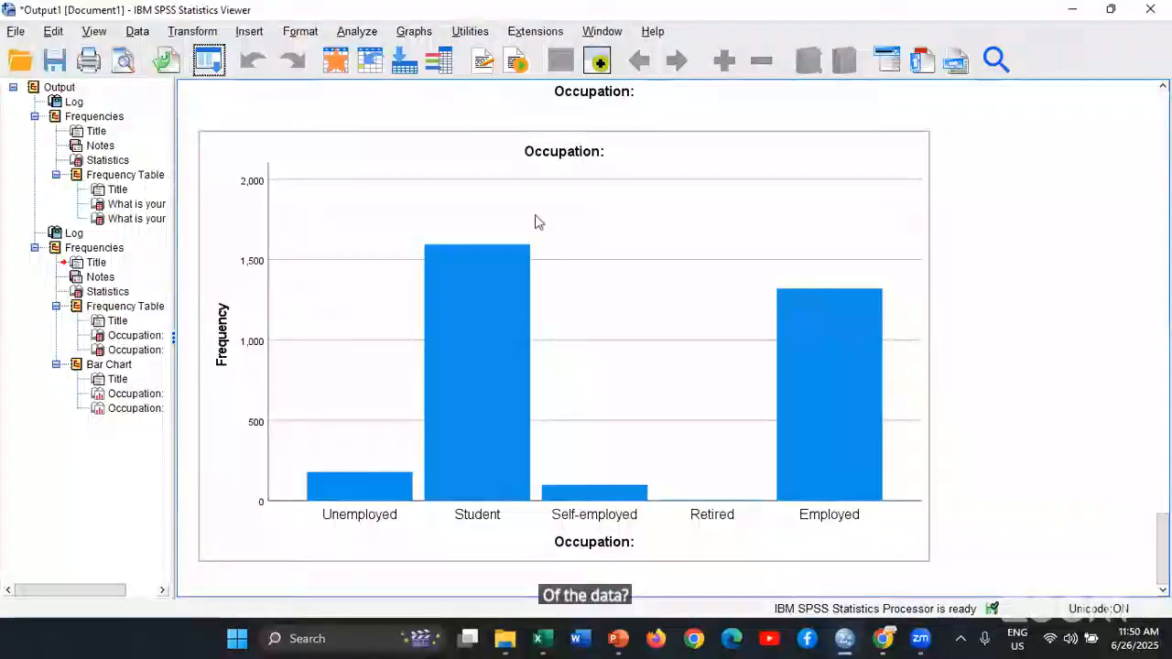
{"action": "left_click", "coordinate": [209, 60]}
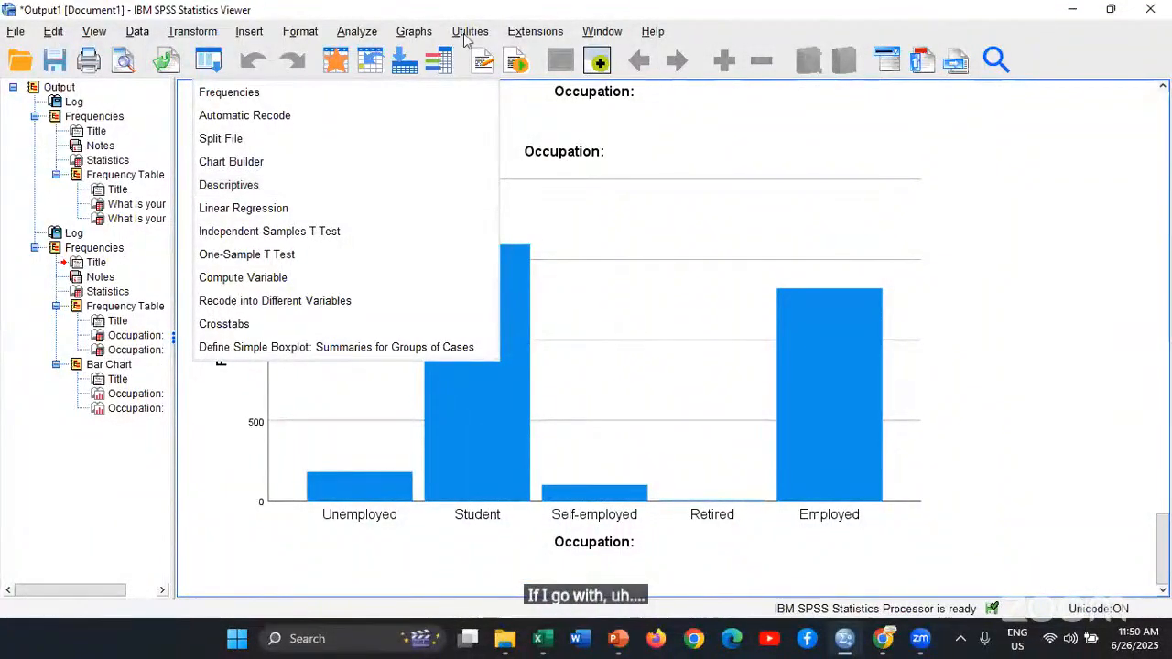
{"action": "left_click", "coordinate": [412, 32]}
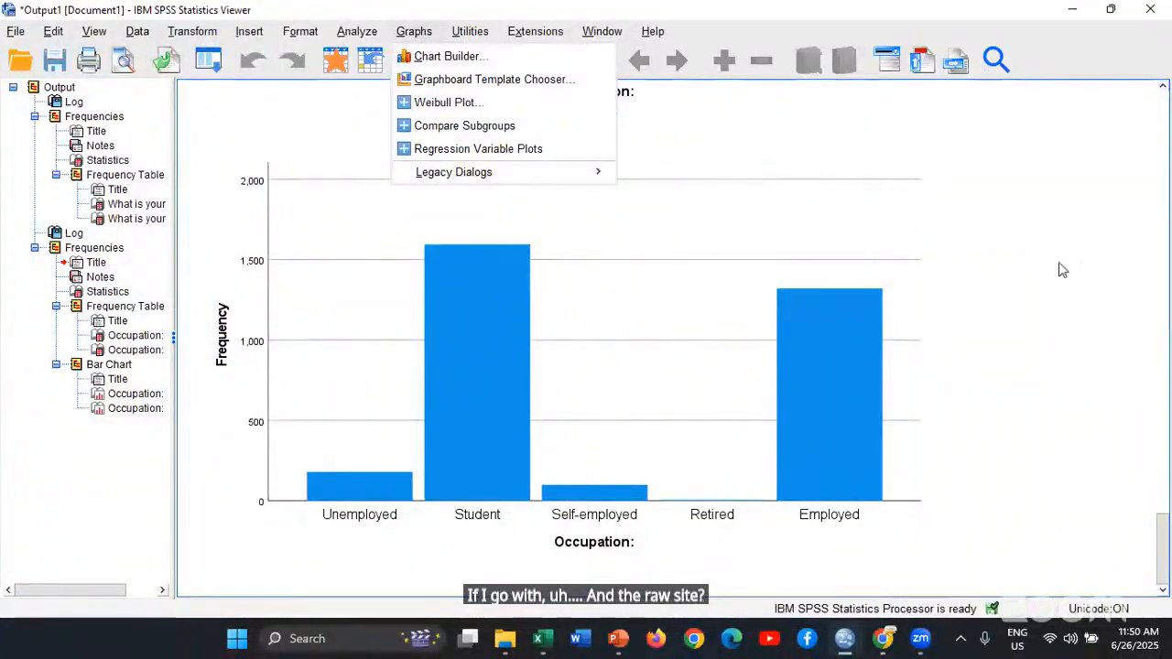
{"action": "left_click", "coordinate": [1028, 231]}
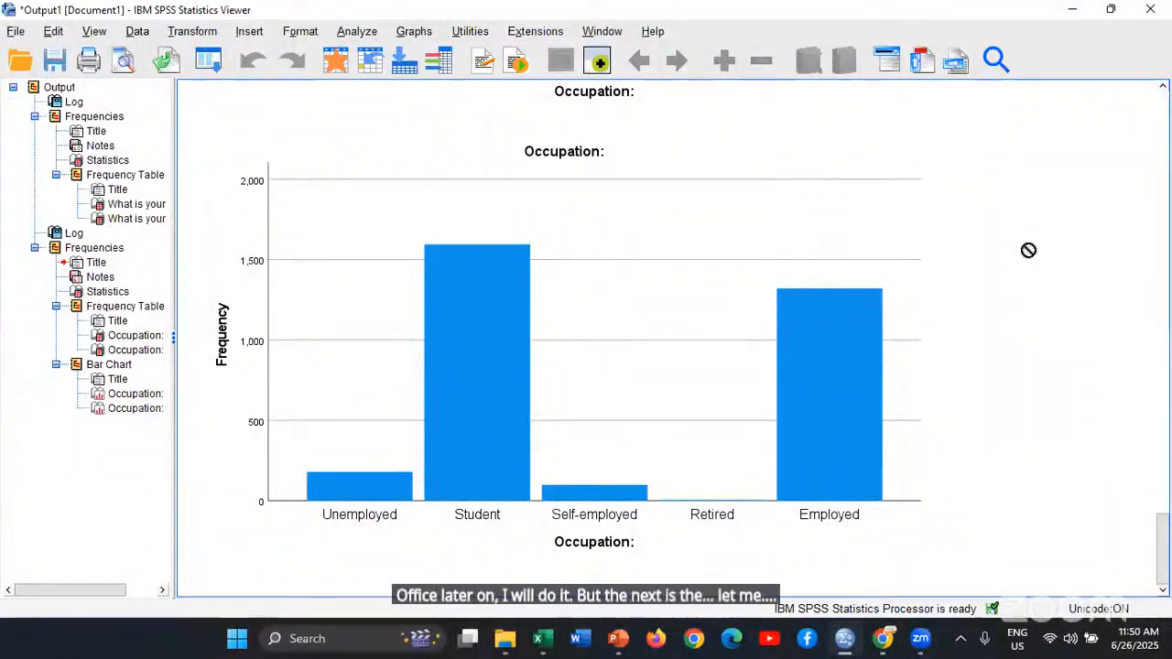
{"action": "scroll", "coordinate": [1028, 248], "scroll_direction": "up", "scroll_amount": 2}
{"action": "scroll", "coordinate": [1029, 248], "scroll_direction": "down", "scroll_amount": 2}
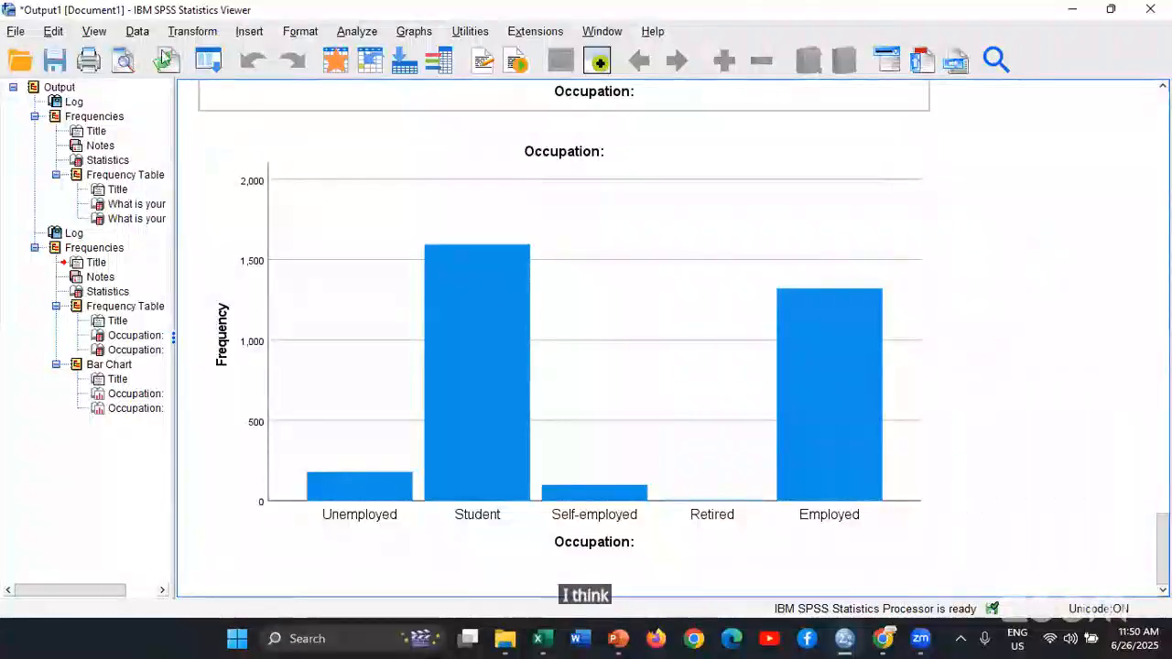
{"action": "left_click", "coordinate": [187, 33]}
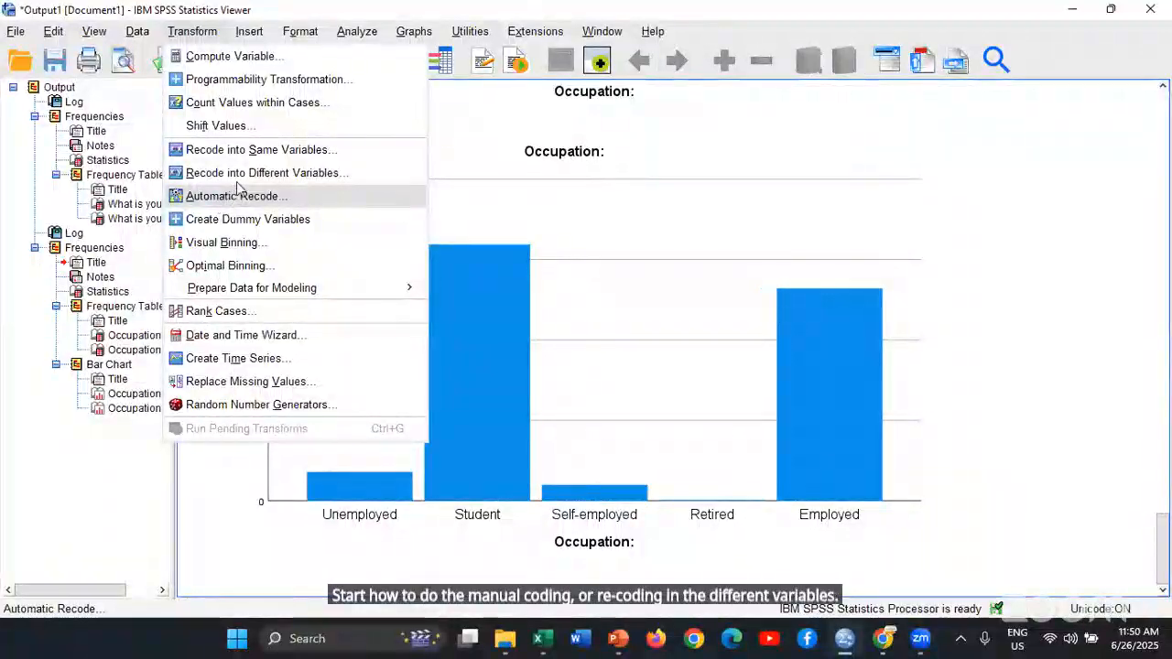
{"action": "left_click", "coordinate": [241, 183]}
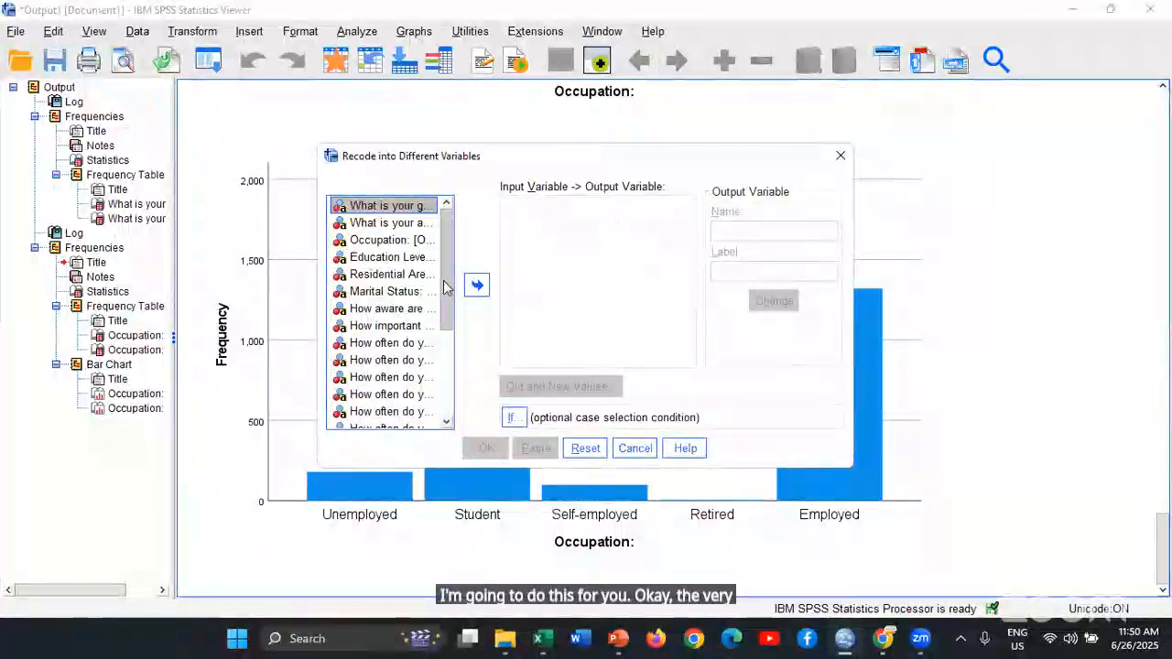
{"action": "scroll", "coordinate": [449, 299], "scroll_direction": "down", "scroll_amount": 2}
{"action": "scroll", "coordinate": [449, 299], "scroll_direction": "up", "scroll_amount": 2}
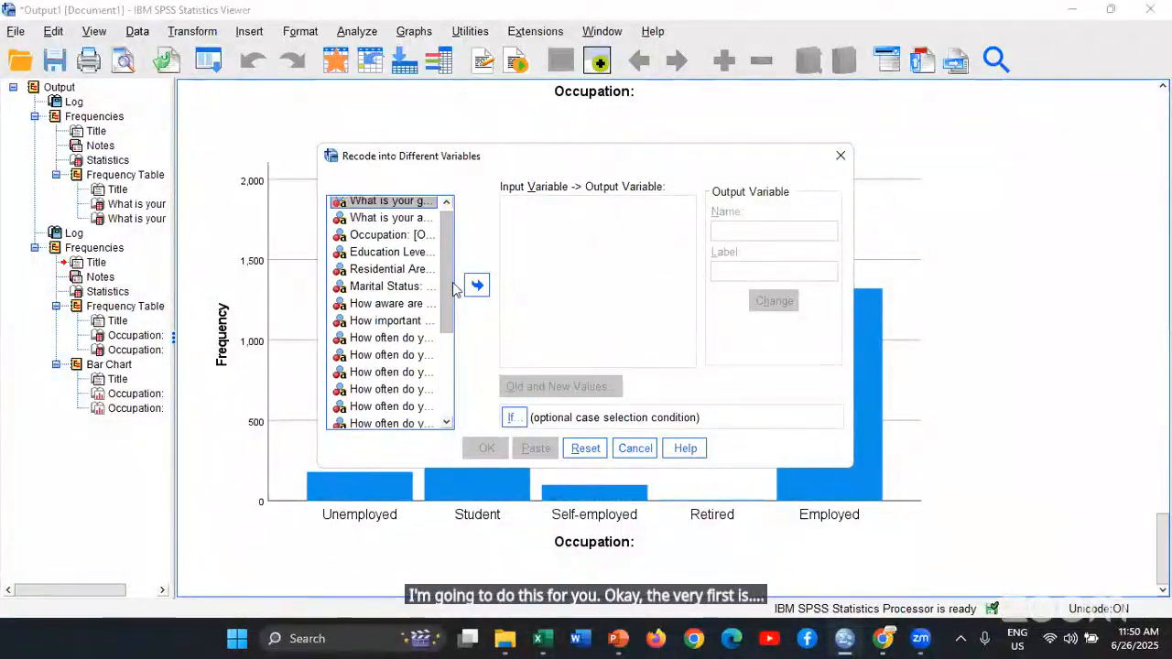
{"action": "left_click", "coordinate": [413, 240]}
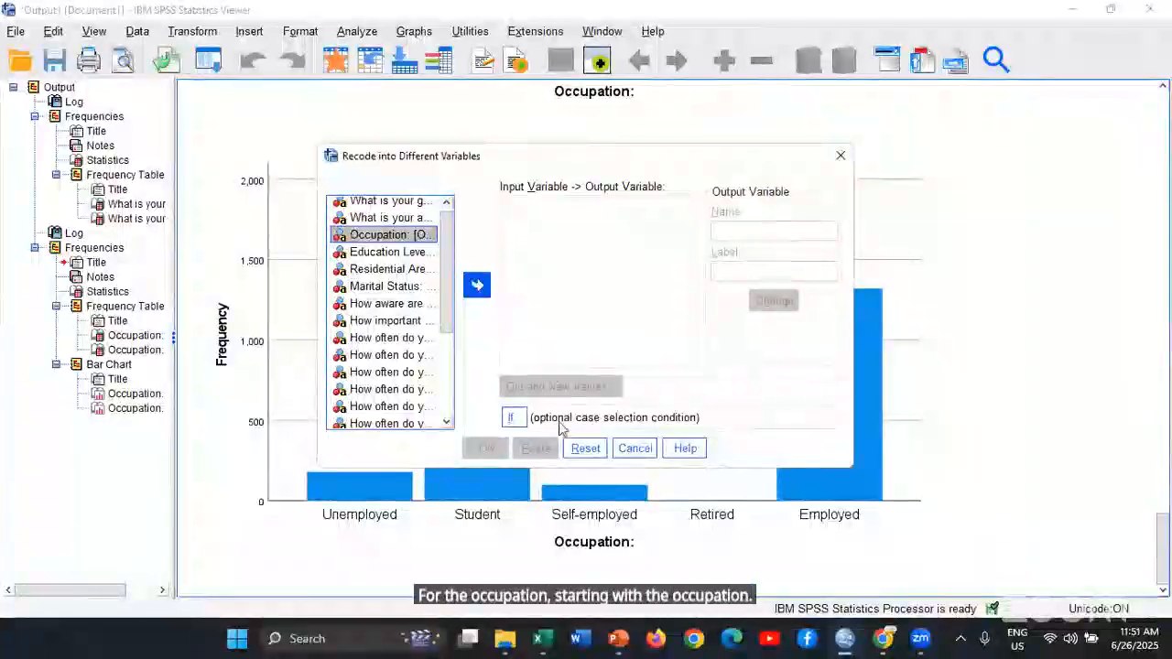
{"action": "left_click", "coordinate": [634, 447]}
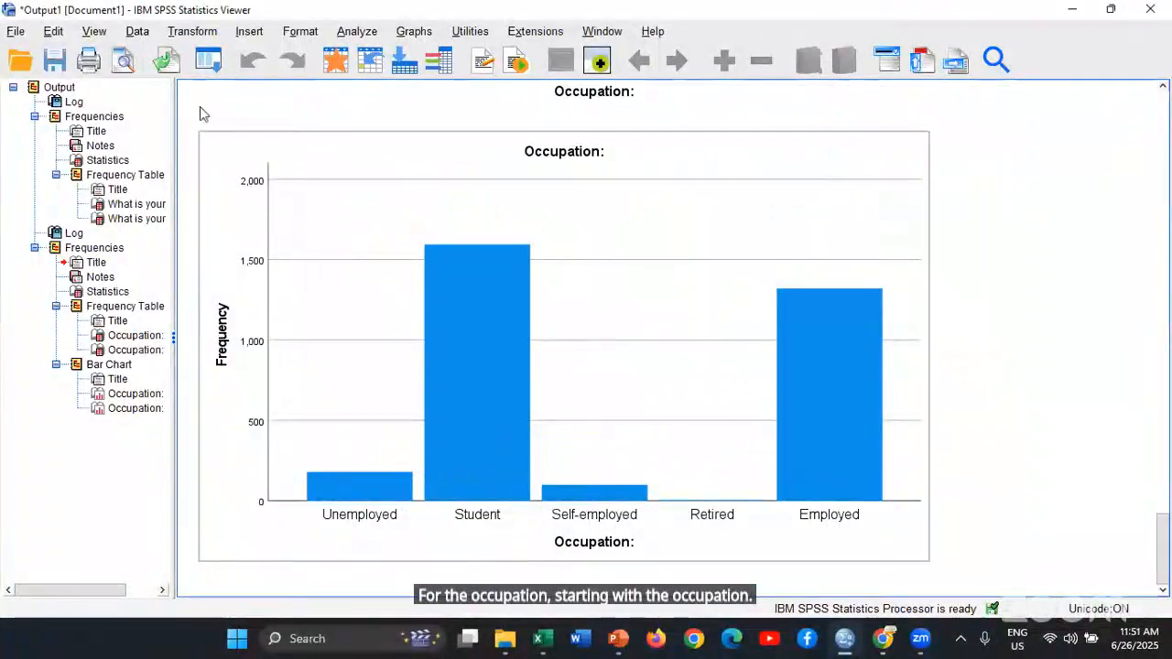
Start a recode into different variables and add the original Occupation variable as its input
{"action": "left_click", "coordinate": [193, 32]}
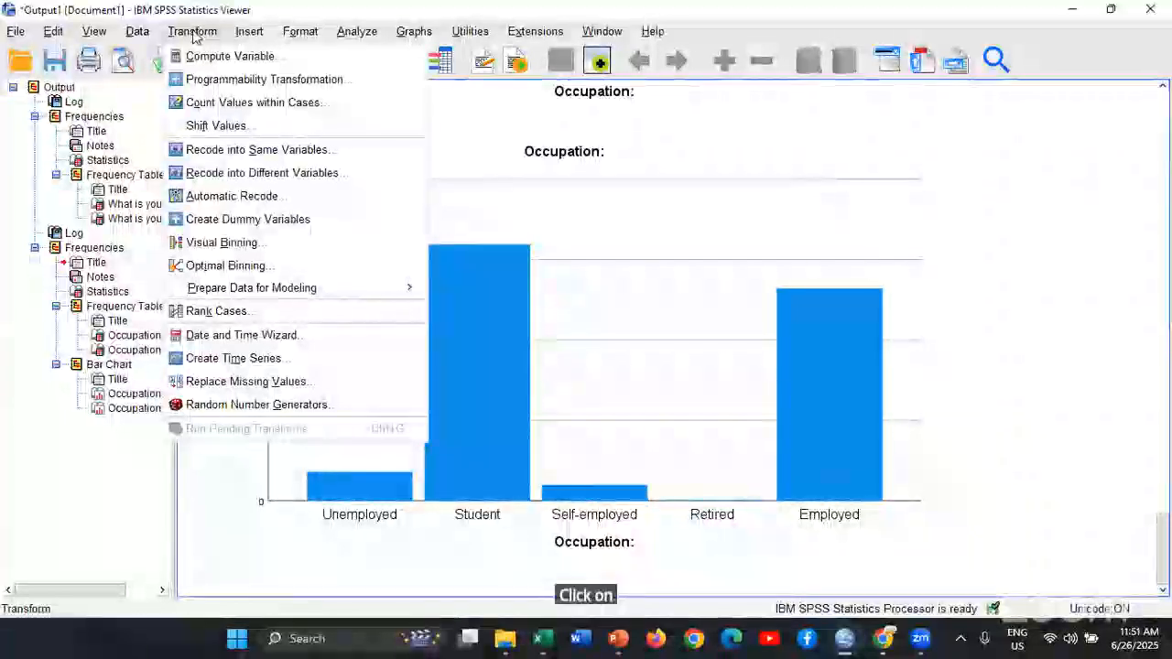
{"action": "left_click", "coordinate": [198, 176]}
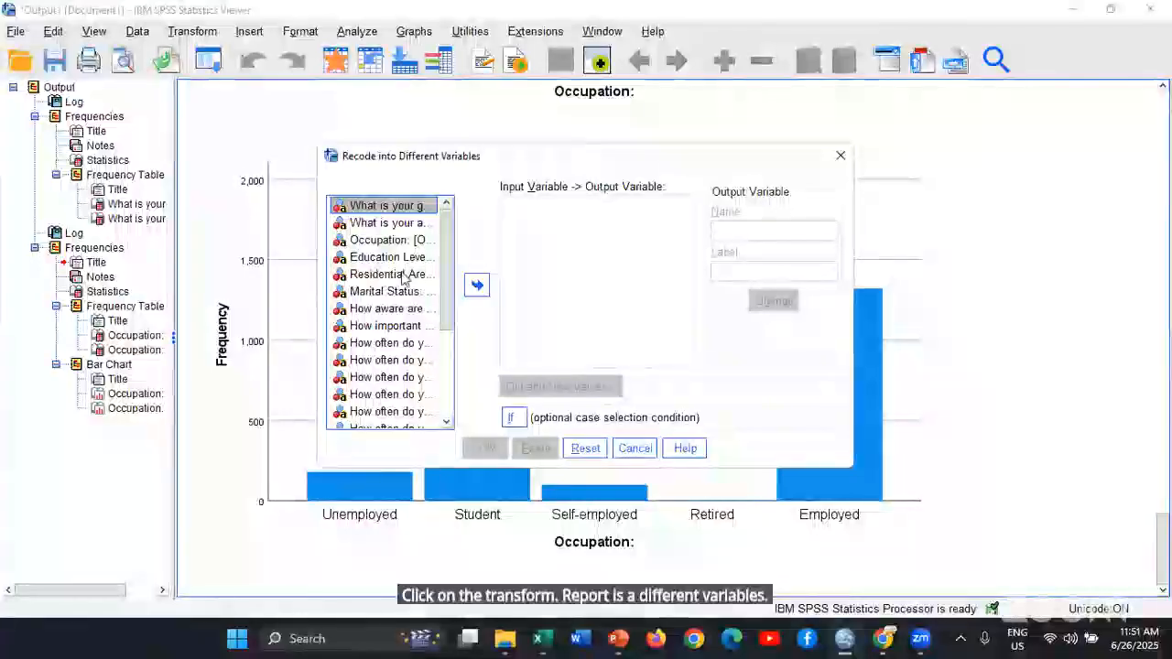
{"action": "left_click", "coordinate": [394, 241]}
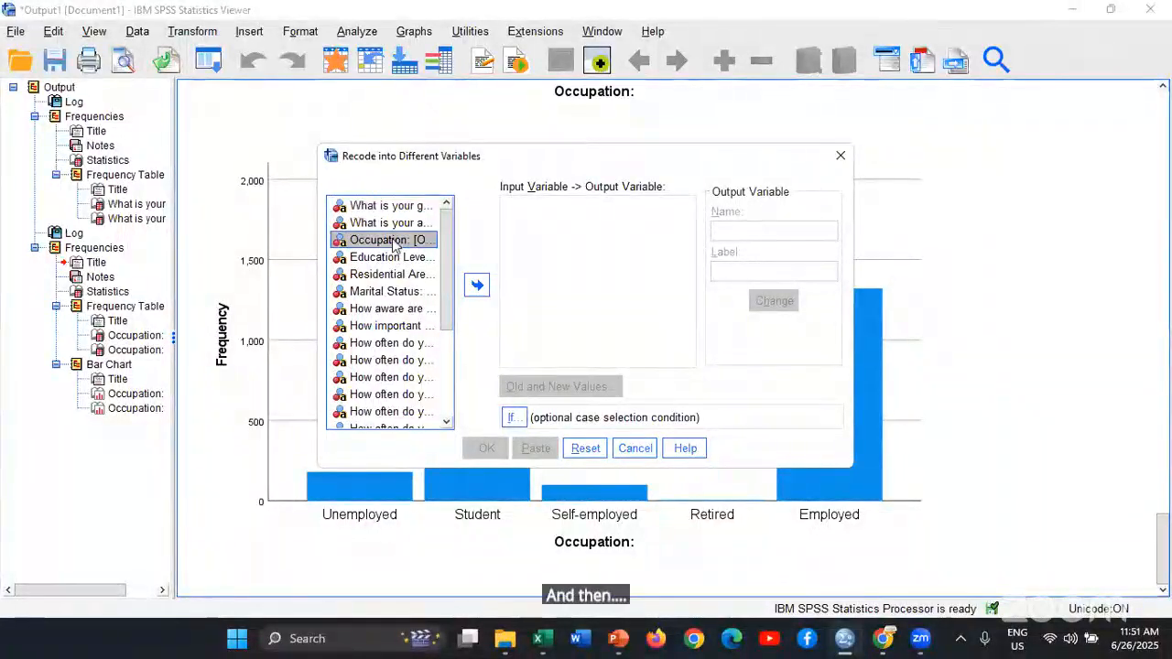
{"action": "left_click", "coordinate": [477, 286]}
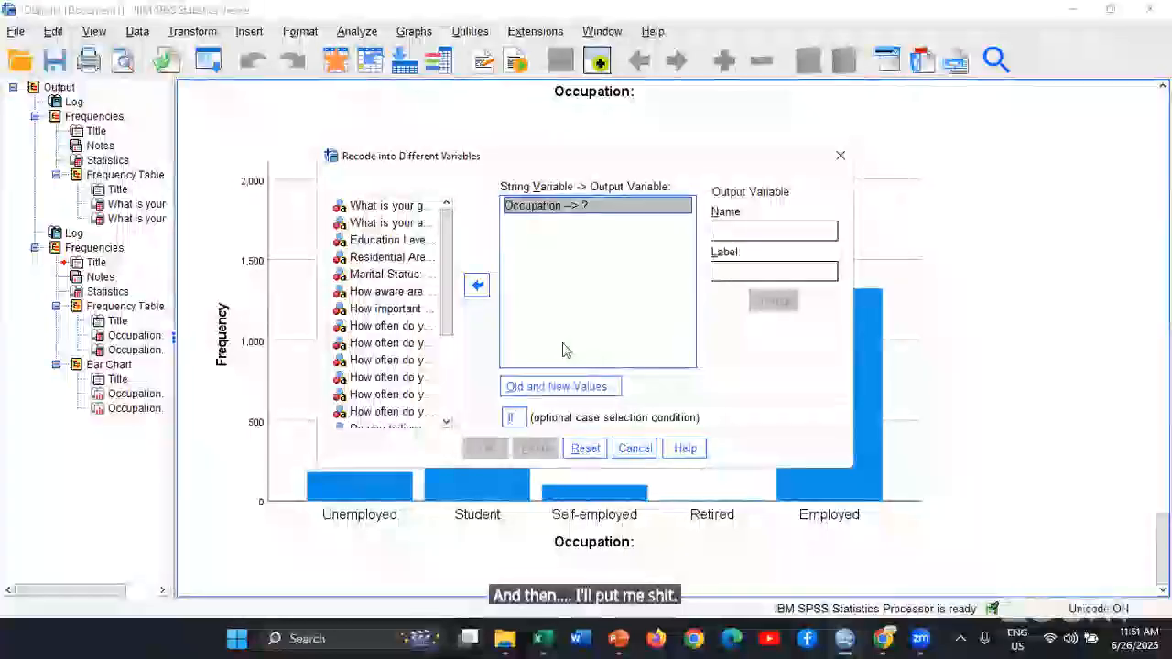
{"action": "left_click", "coordinate": [732, 229]}
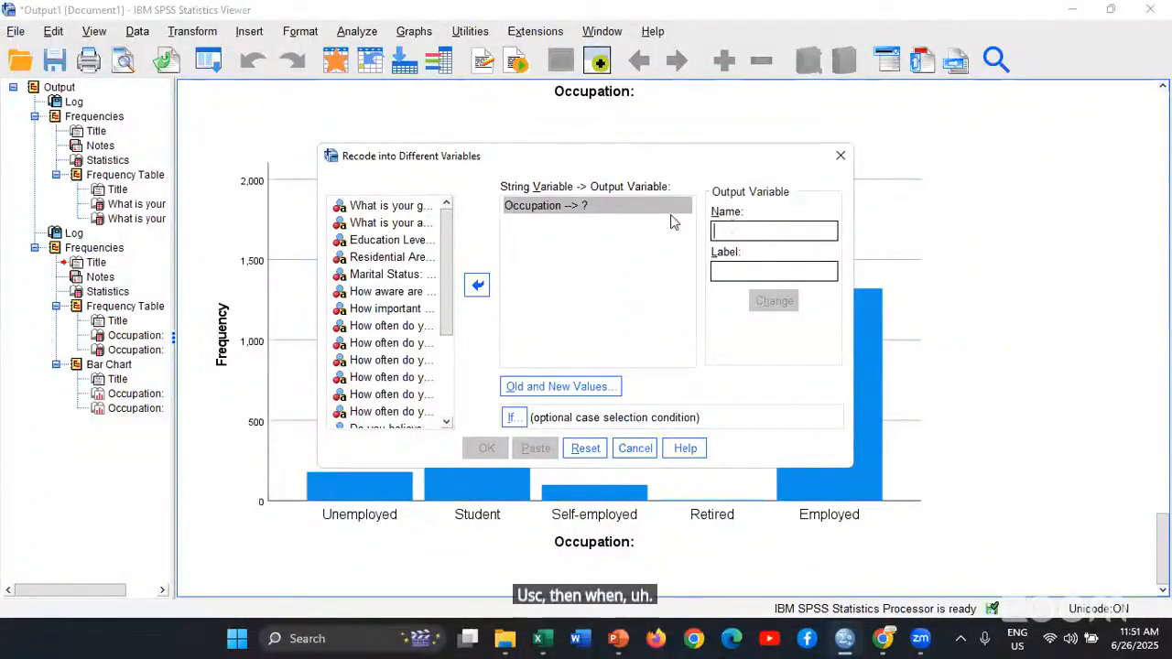
{"action": "left_click", "coordinate": [477, 286]}
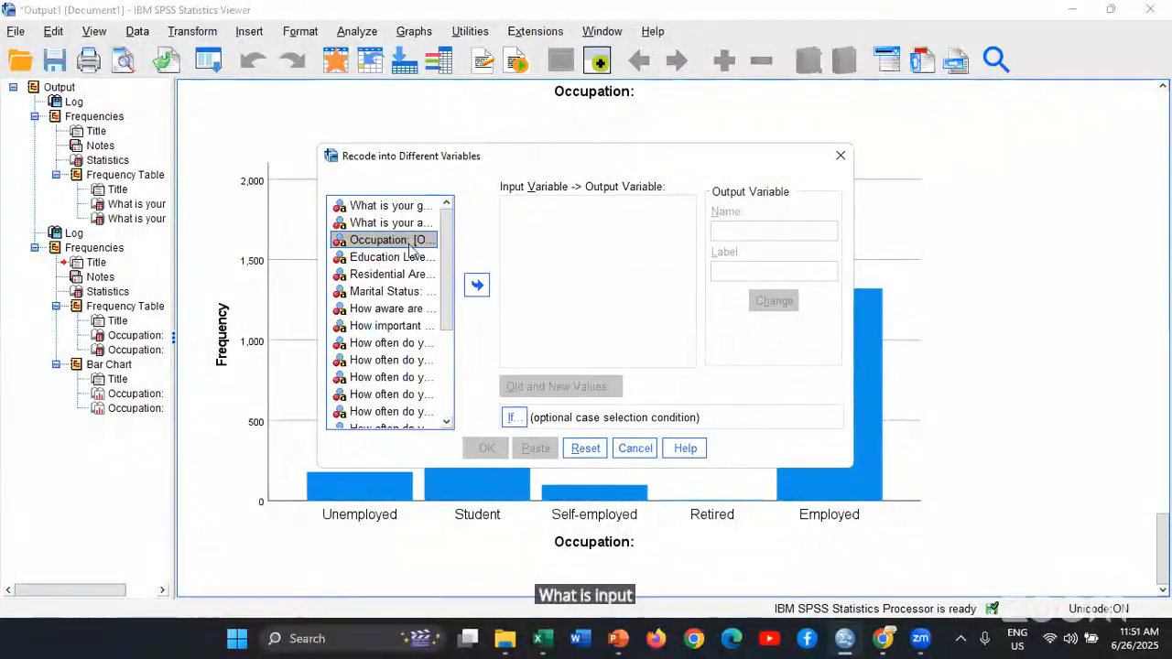
{"action": "left_click", "coordinate": [476, 288]}
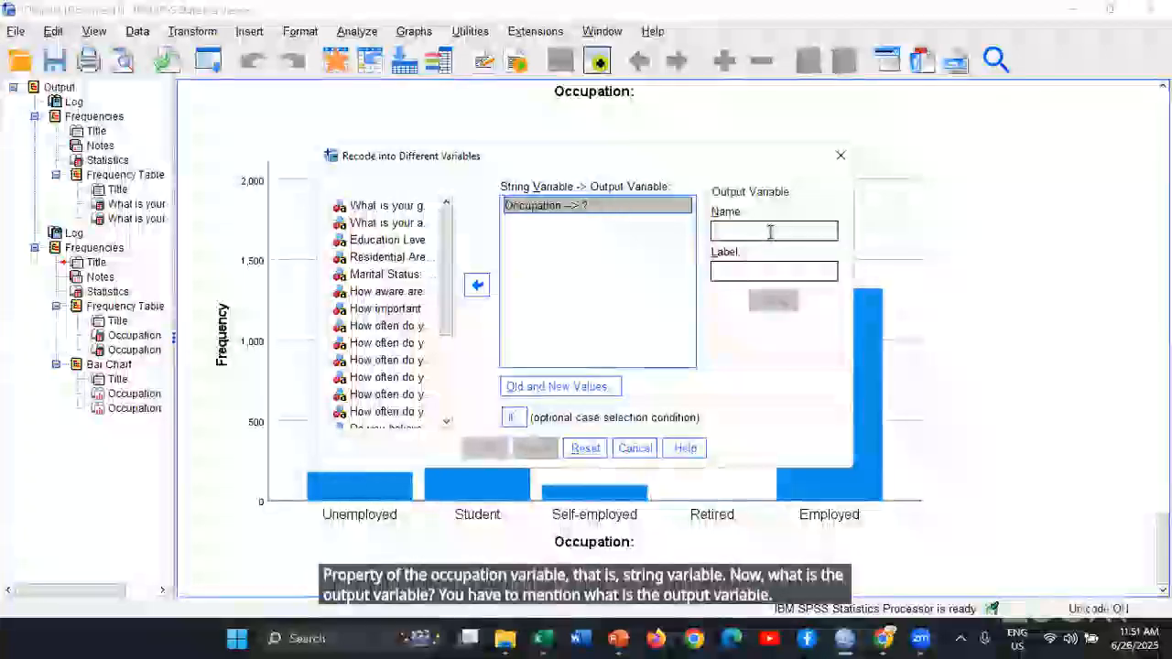
Name the output variable of the Occupation recode Occupation_of_respond
{"action": "left_click", "coordinate": [771, 230]}
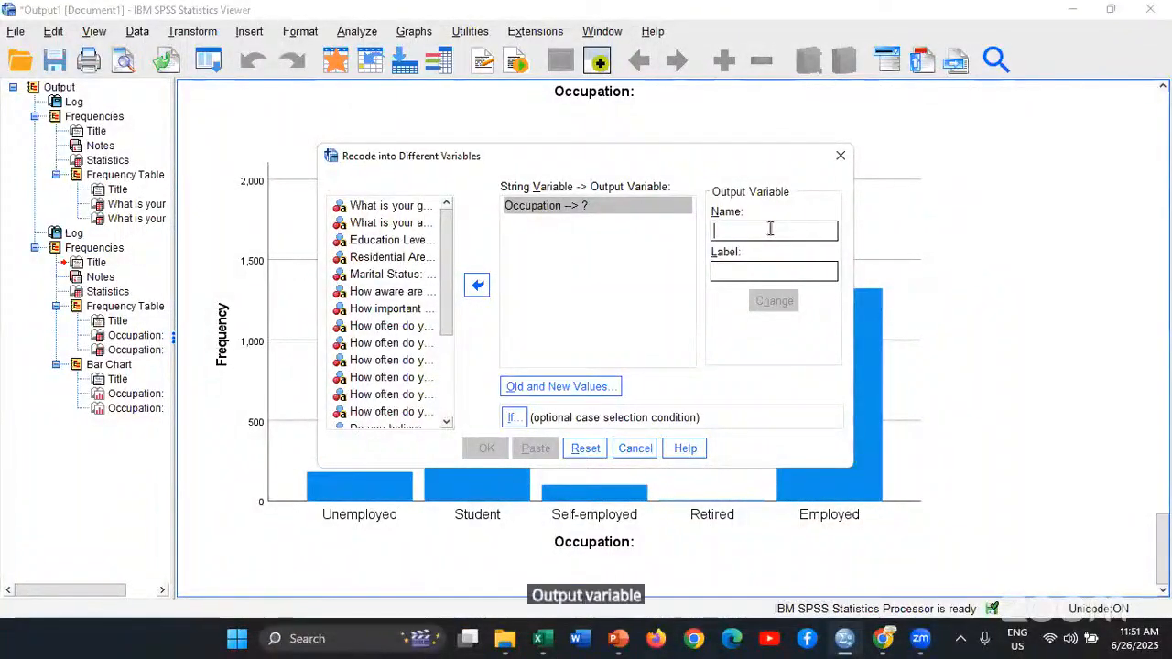
{"action": "type", "text": "Occupa"}
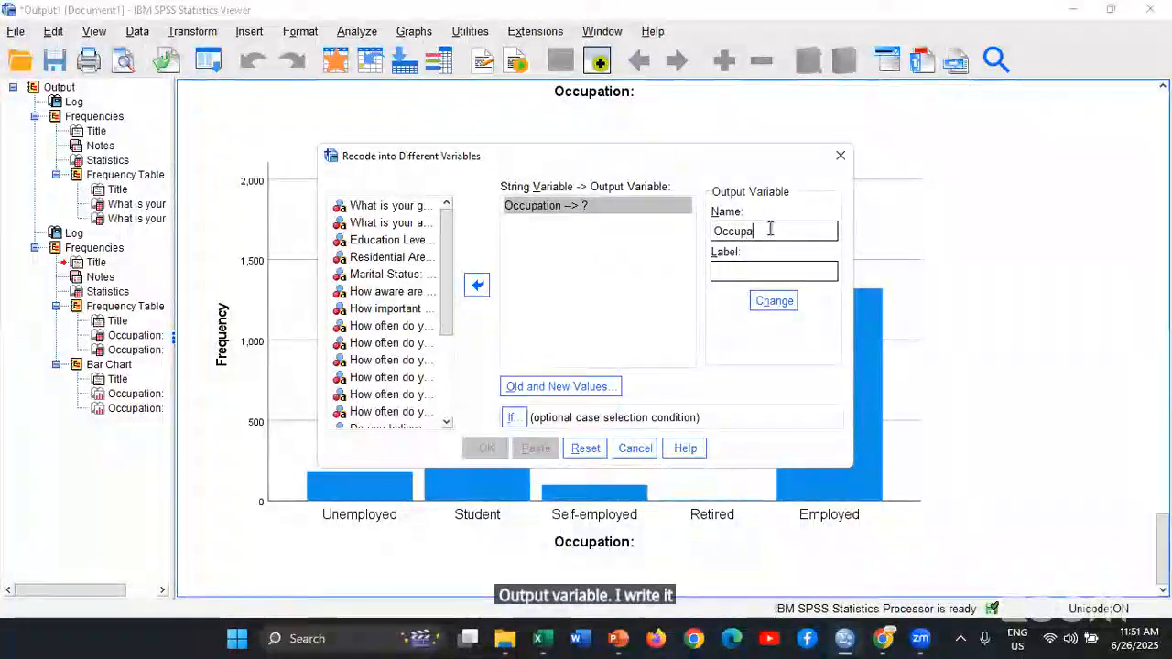
{"action": "type", "text": "tion"}
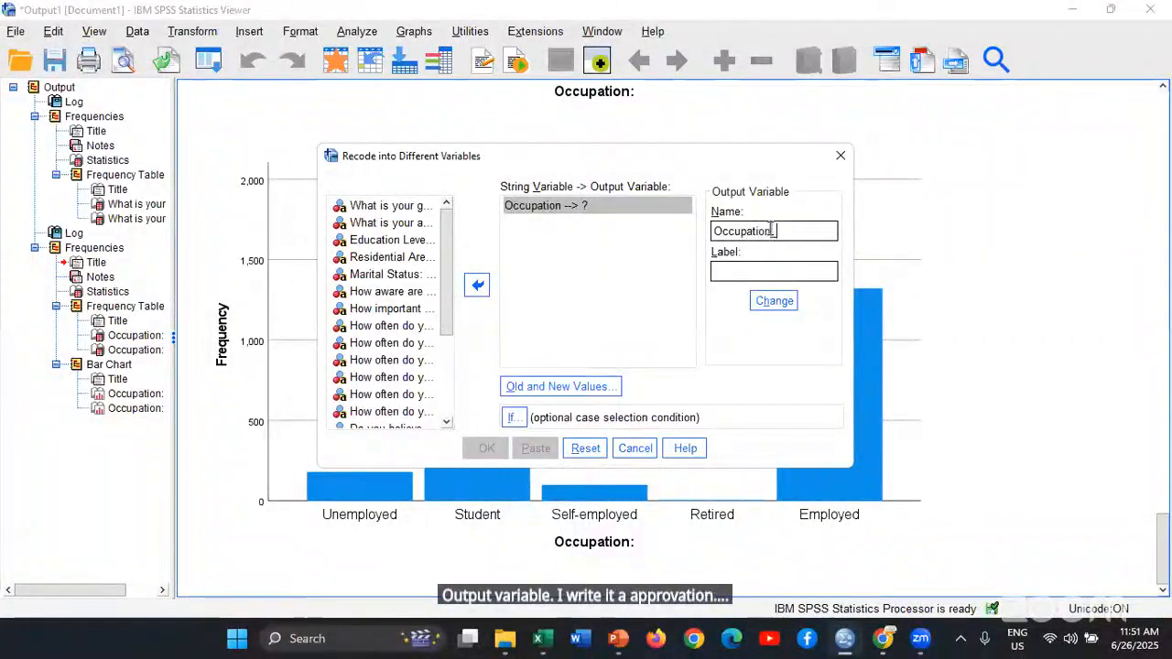
{"action": "type", "text": "_o"}
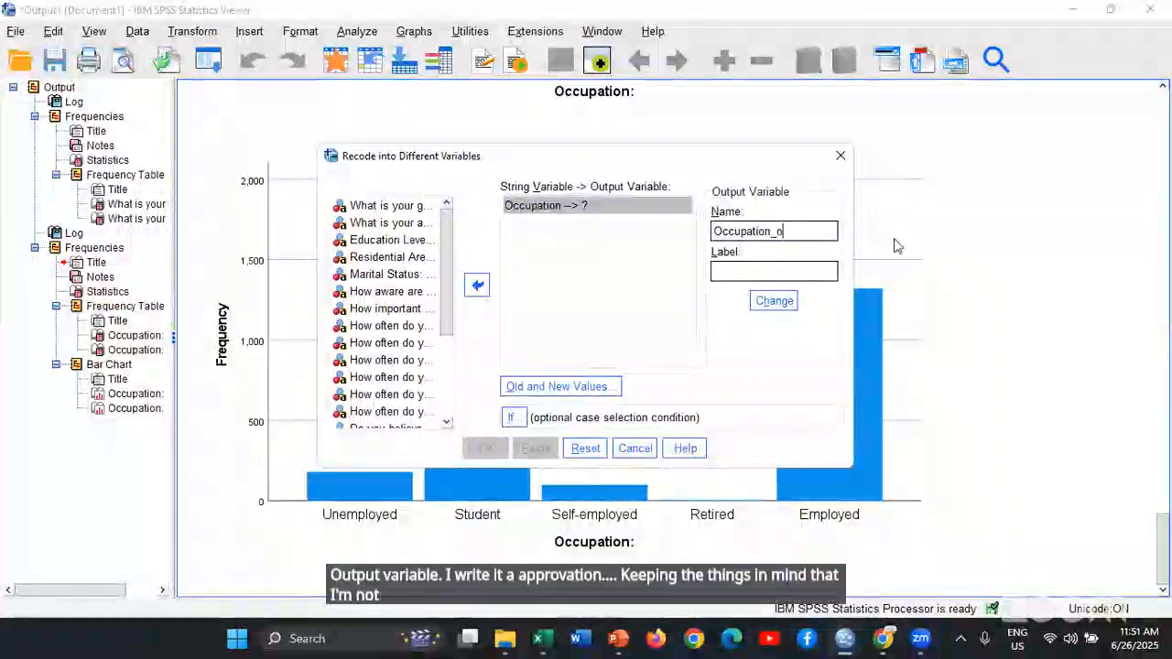
{"action": "type", "text": "f_res"}
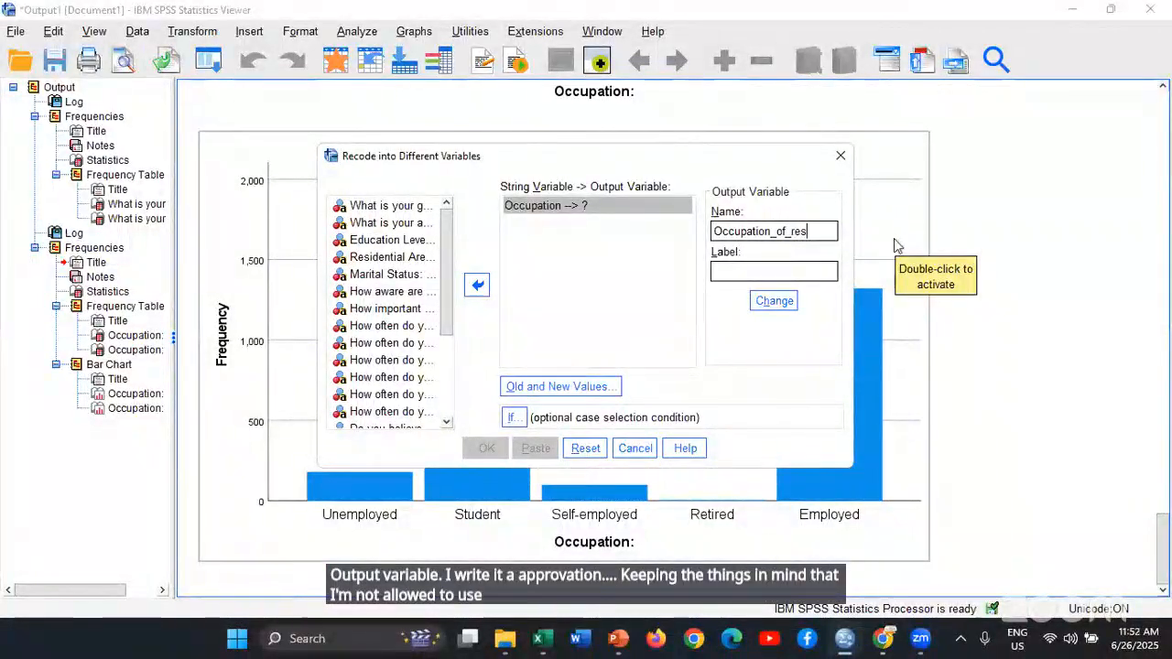
{"action": "type", "text": "ponde"}
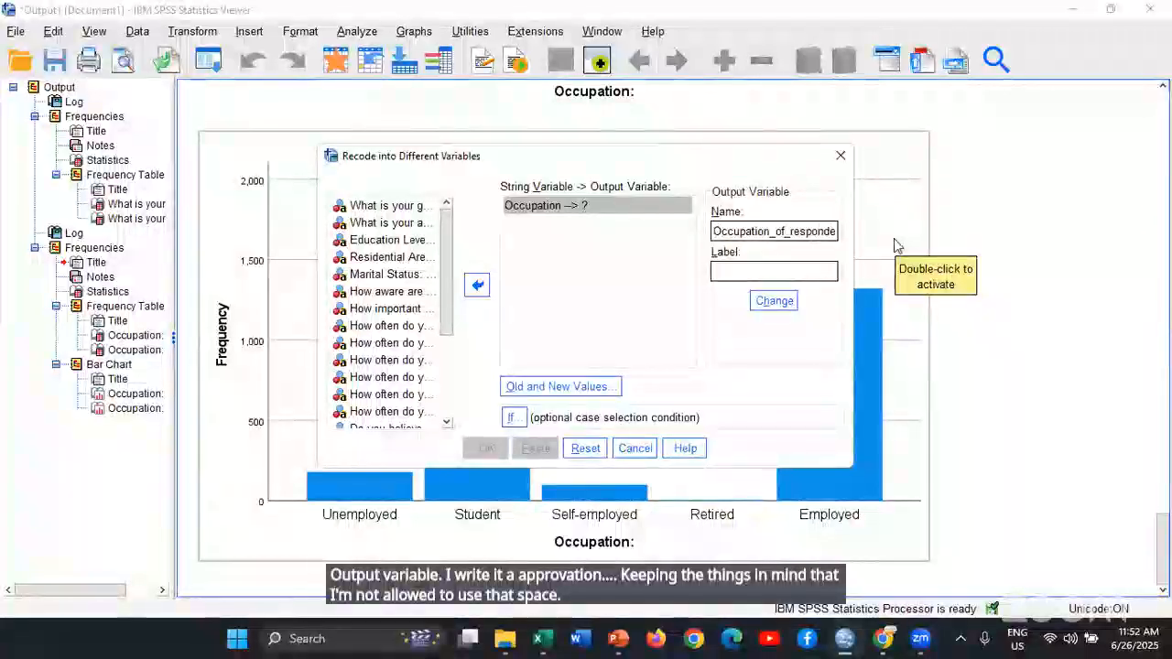
{"action": "left_click", "coordinate": [909, 242]}
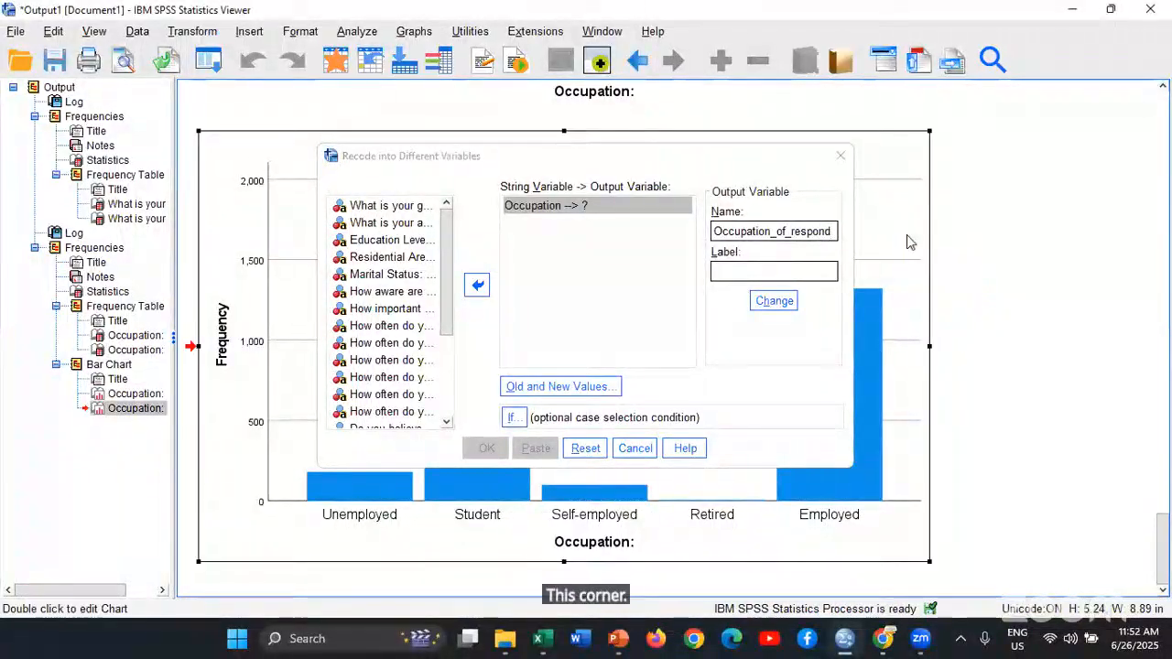
{"action": "left_click", "coordinate": [815, 271]}
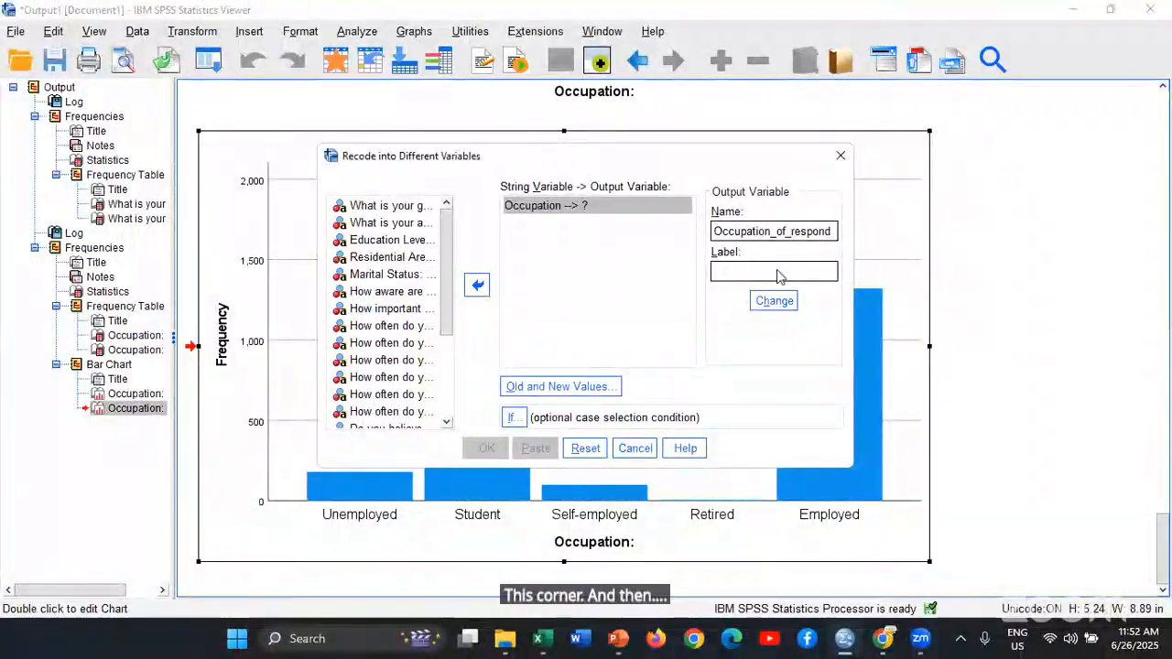
{"action": "double_click", "coordinate": [861, 235]}
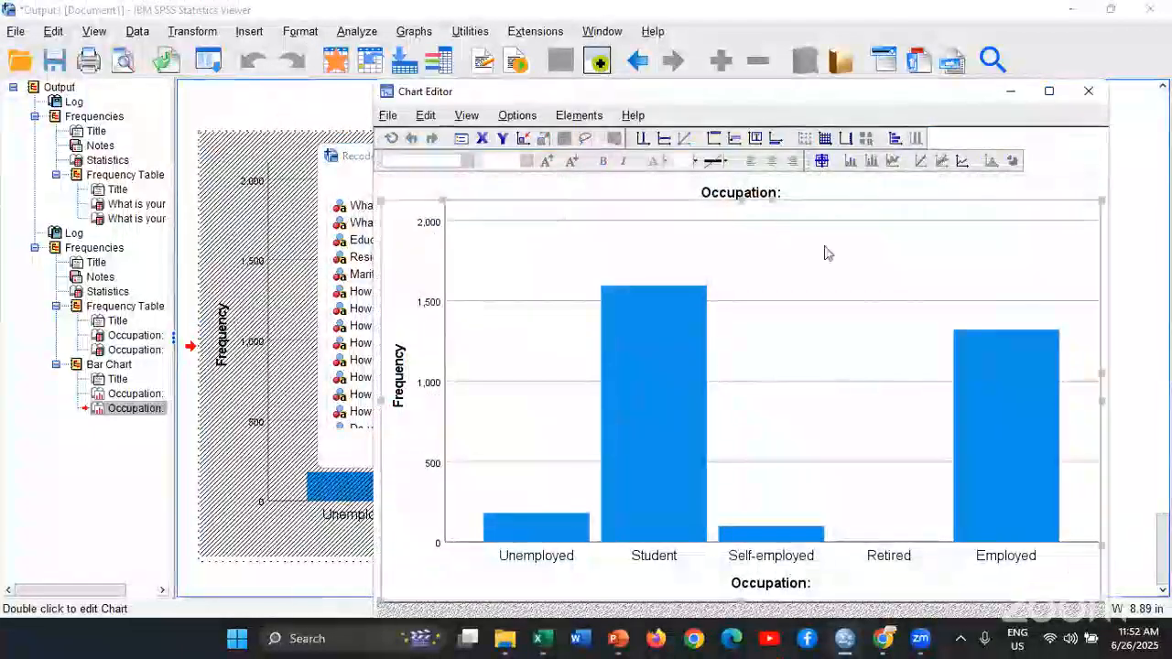
{"action": "left_click", "coordinate": [1090, 91]}
Label the output variable "Occupation of the respondents" and apply its name and label to the Occupation recode
{"action": "left_click", "coordinate": [809, 270]}
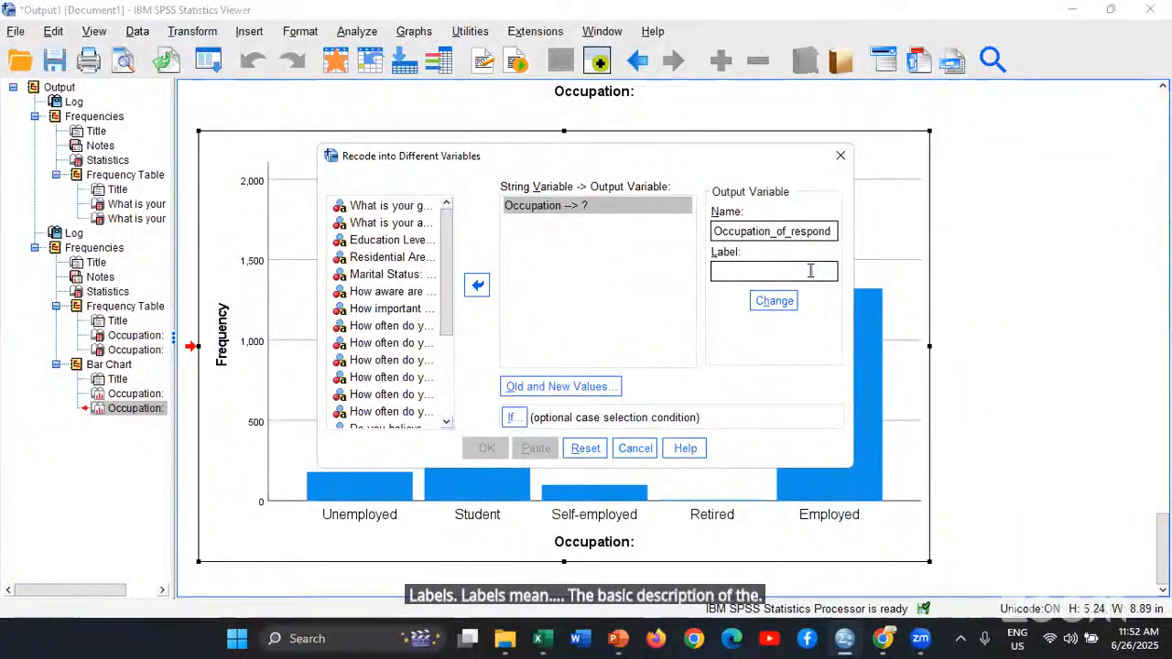
{"action": "type", "text": "Occup"}
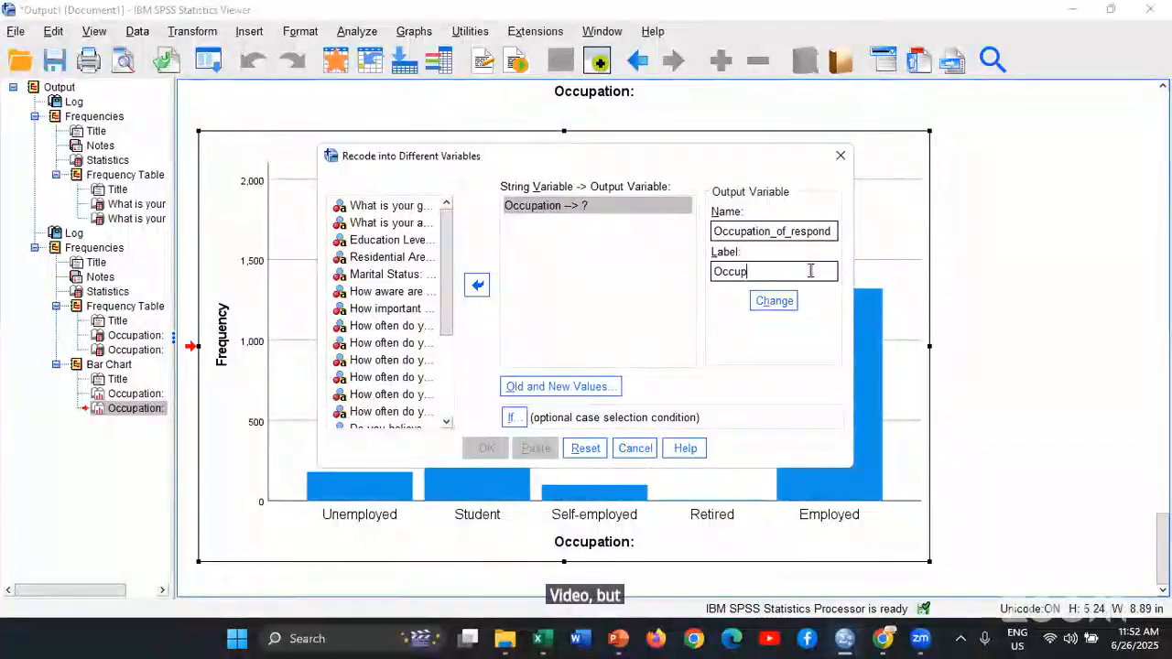
{"action": "type", "text": "ations"}
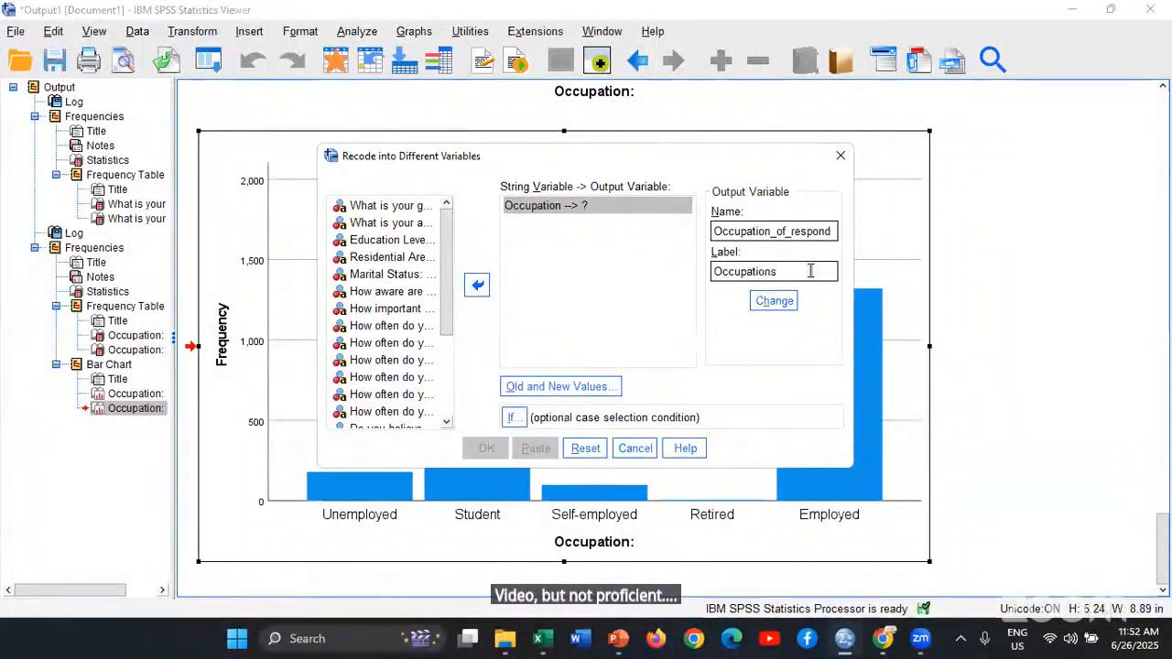
{"action": "key", "text": "BackSpace"}
{"action": "type", "text": "of the respond"}
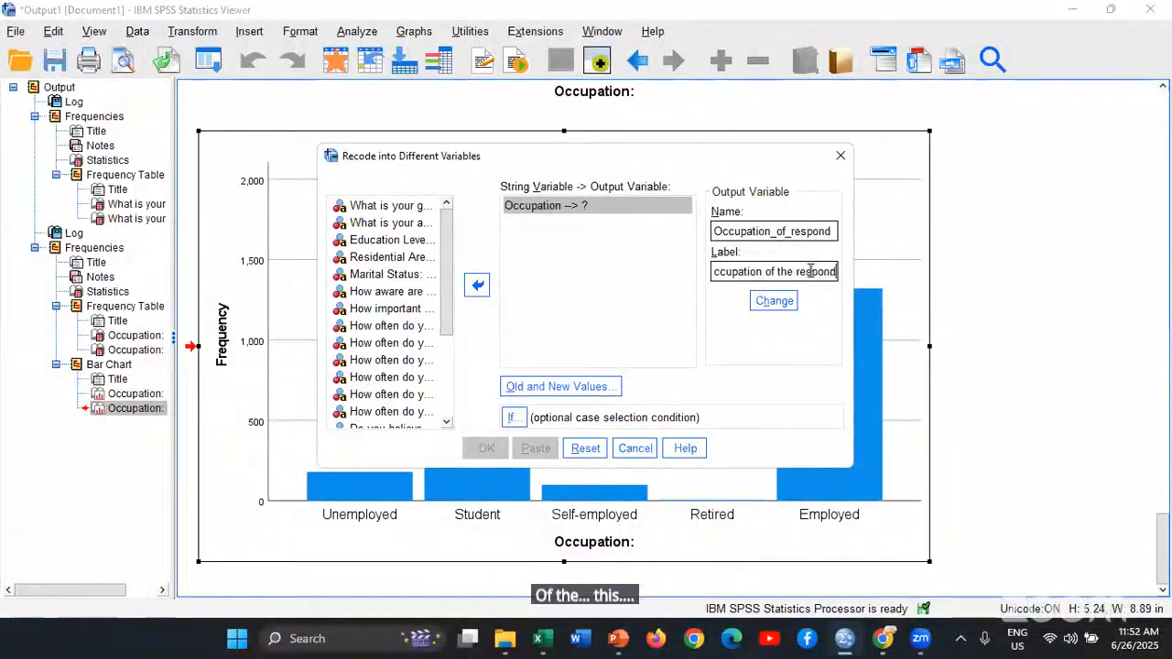
{"action": "type", "text": "ents"}
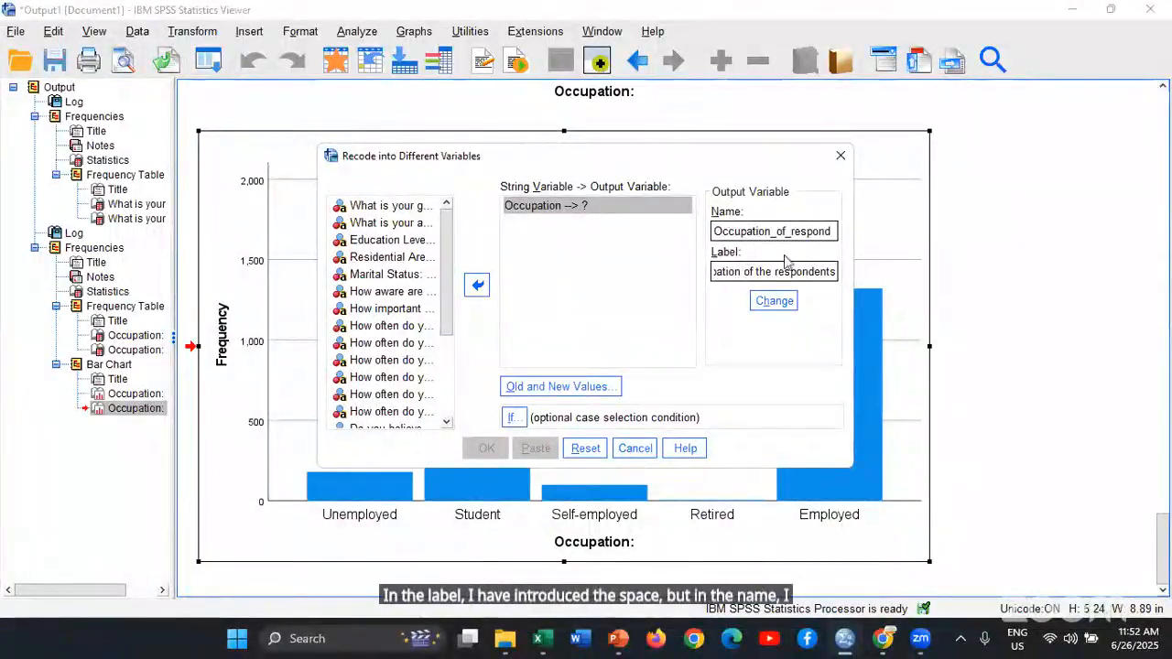
{"action": "left_click", "coordinate": [780, 304]}
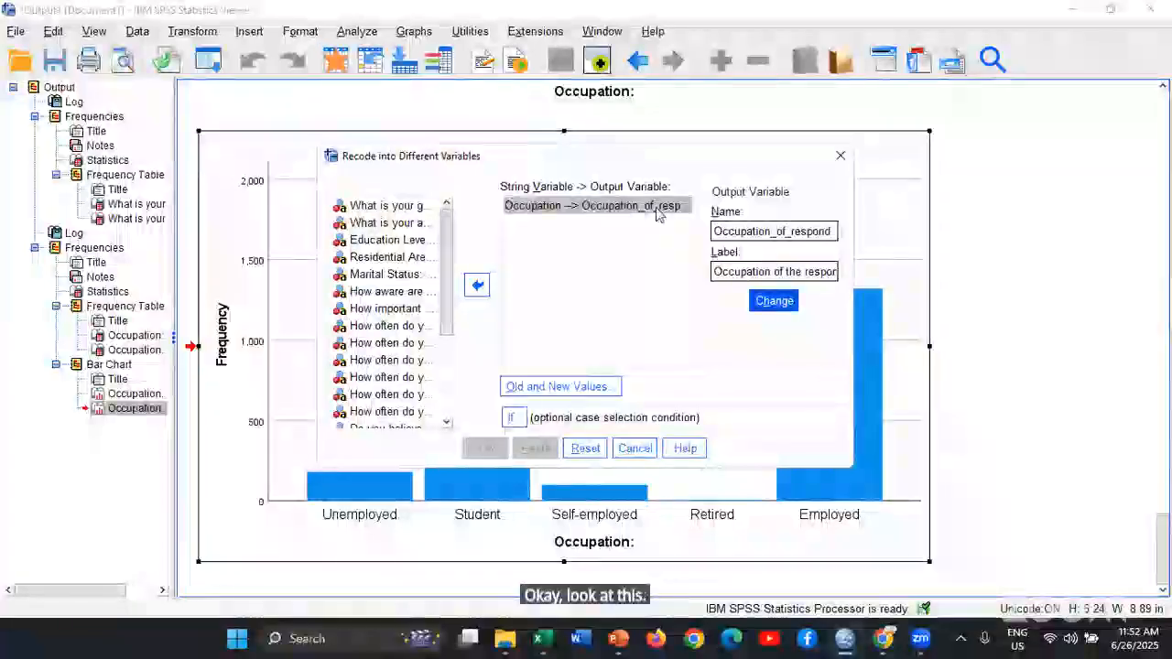
Open the old and new values definition, then switch to the Google Form in Chrome and find the Occupation question's answer options
{"action": "left_click", "coordinate": [600, 389]}
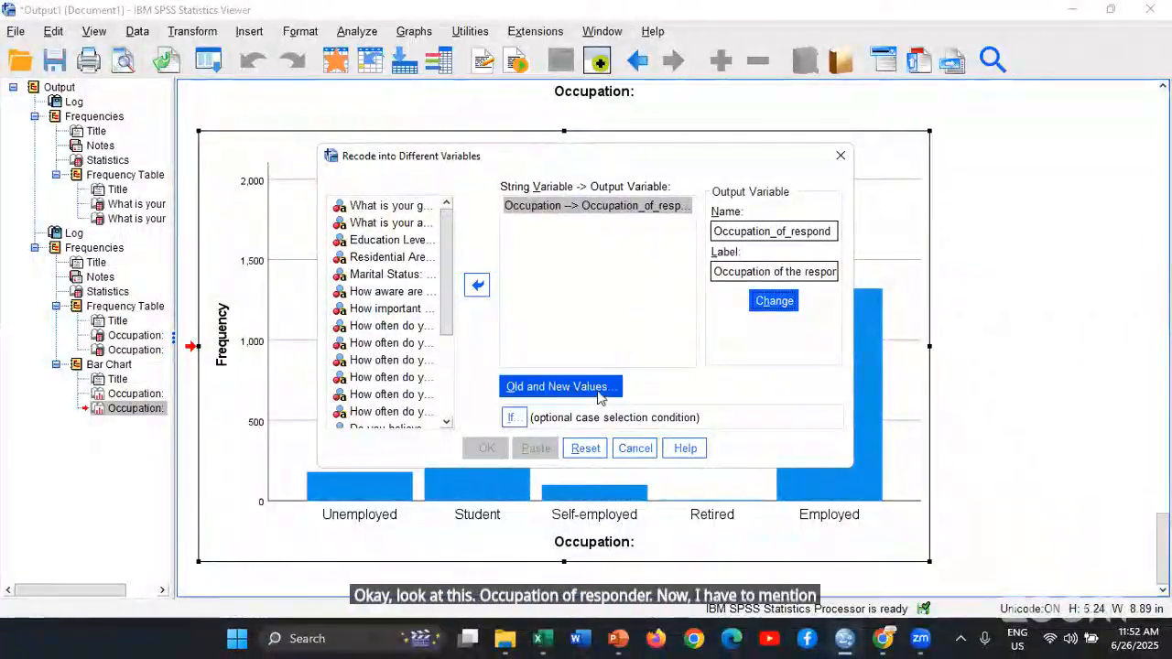
{"action": "left_click", "coordinate": [600, 390]}
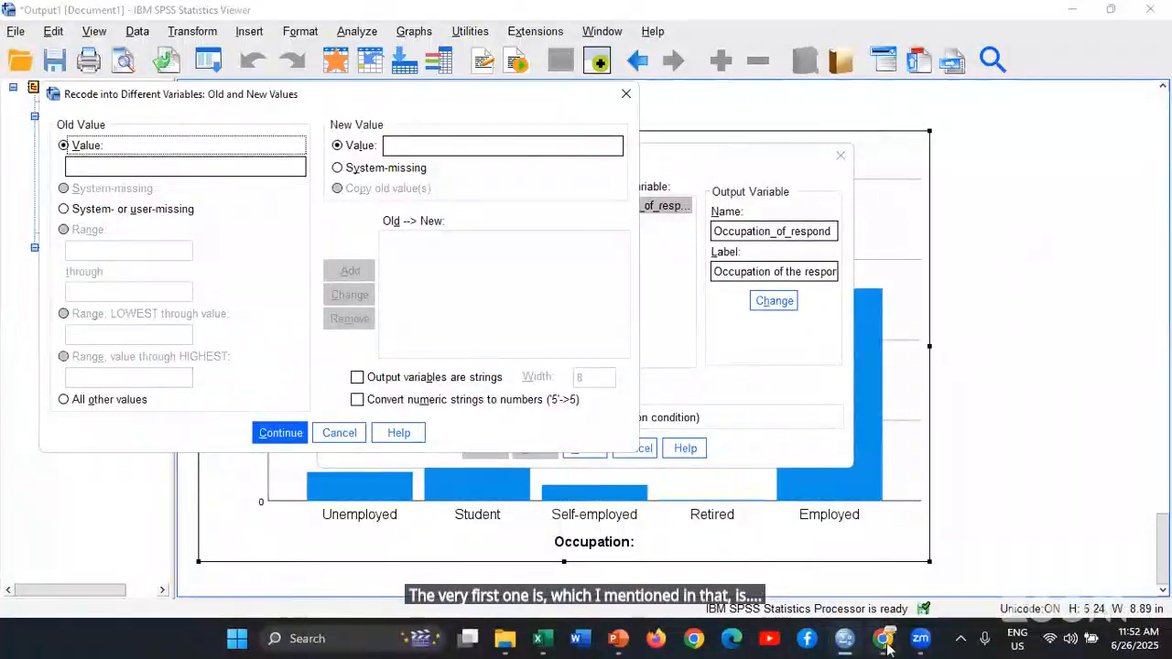
{"action": "mouse_move", "coordinate": [886, 648]}
{"action": "left_click", "coordinate": [877, 485]}
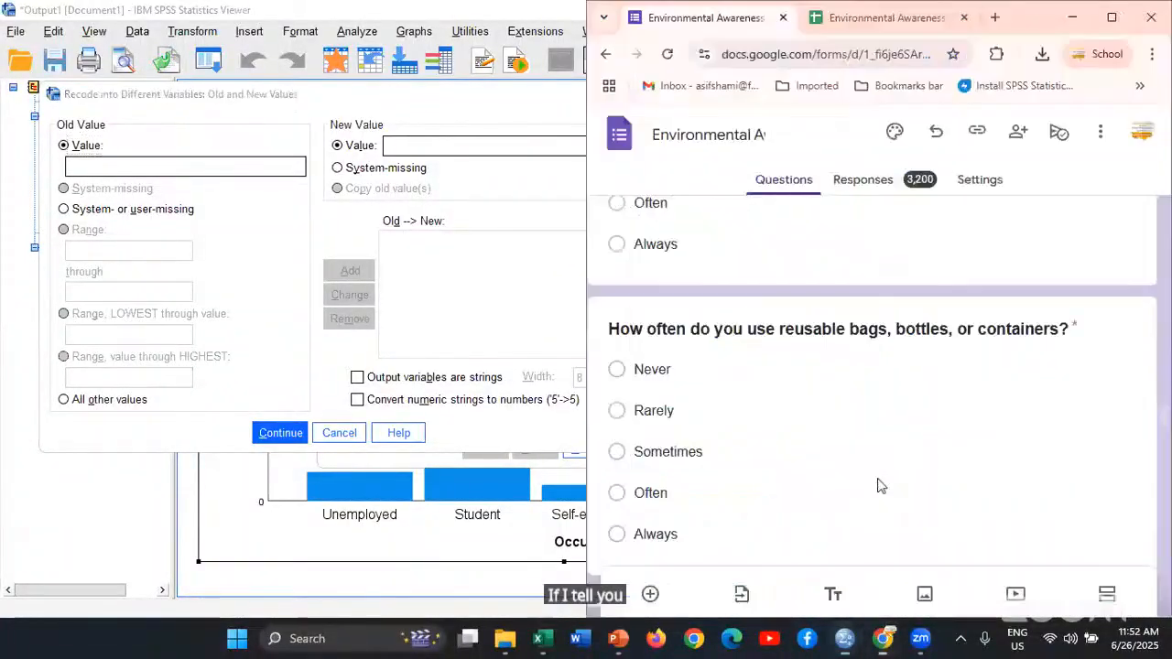
{"action": "scroll", "coordinate": [893, 476], "scroll_direction": "up", "scroll_amount": 10}
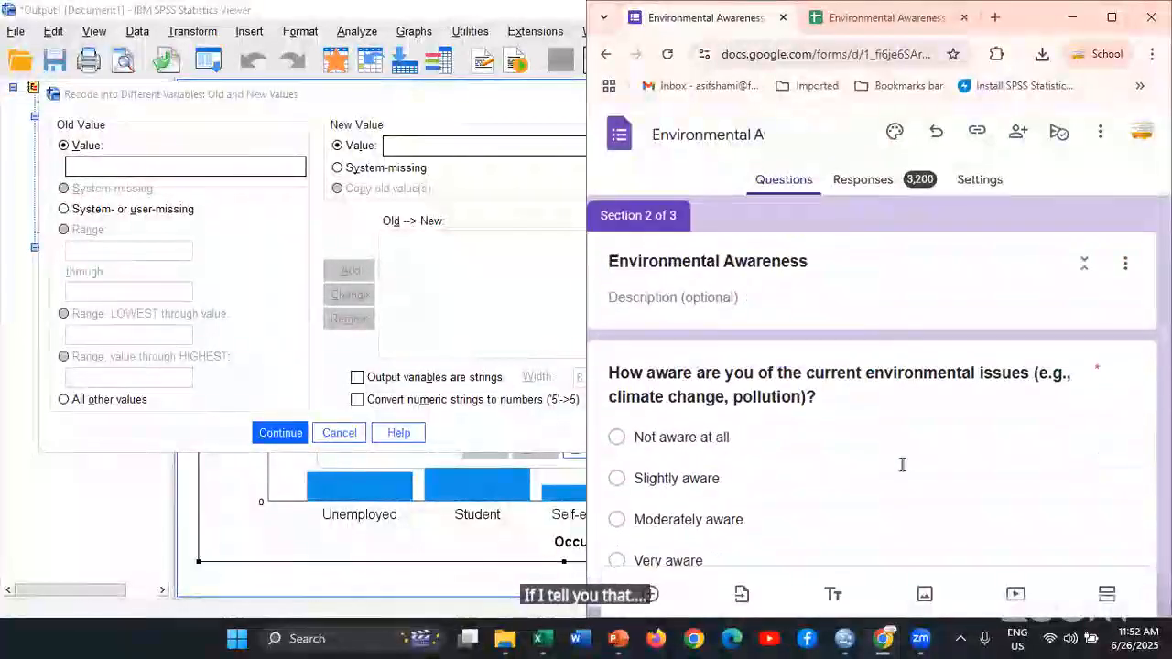
{"action": "scroll", "coordinate": [902, 464], "scroll_direction": "up", "scroll_amount": 1}
{"action": "scroll", "coordinate": [907, 462], "scroll_direction": "up", "scroll_amount": 8}
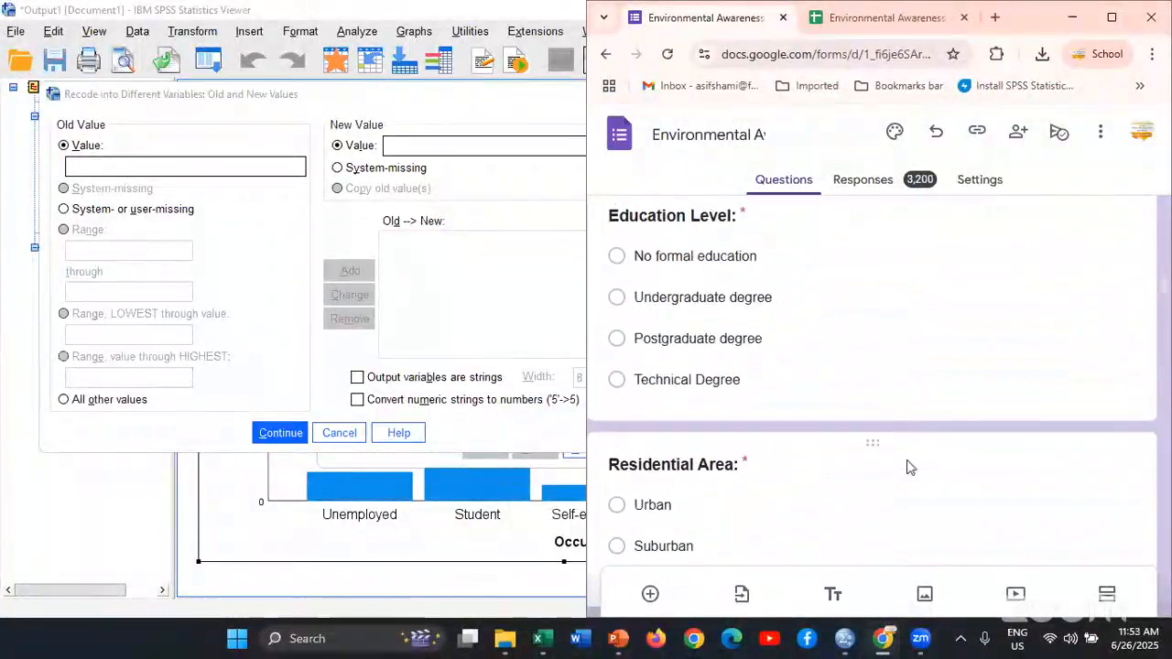
{"action": "scroll", "coordinate": [906, 463], "scroll_direction": "down", "scroll_amount": 1}
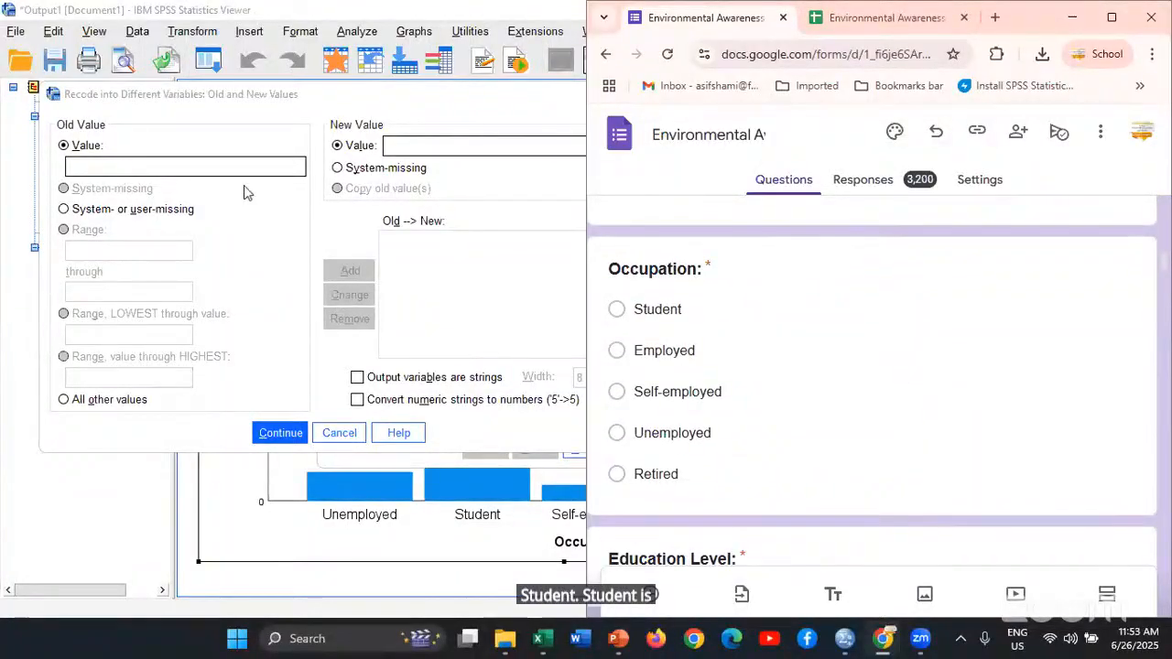
Add the recode of the old value Student to 1, matching the spelling and capitalization in the Google Form
{"action": "left_click", "coordinate": [218, 161]}
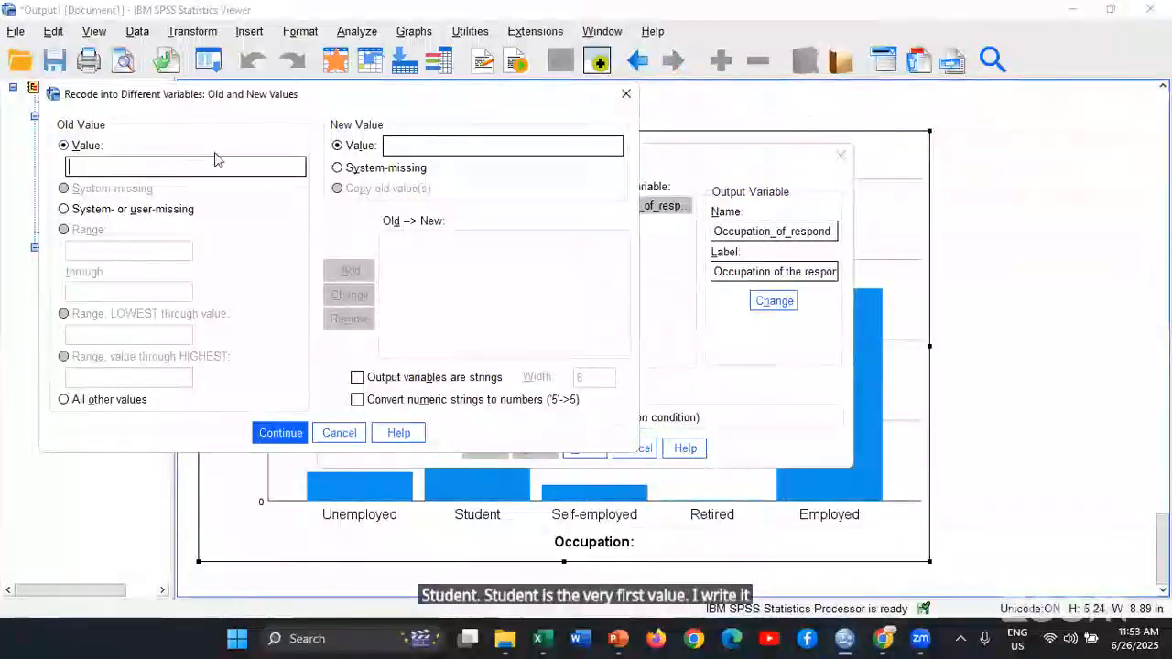
{"action": "type", "text": "Stud"}
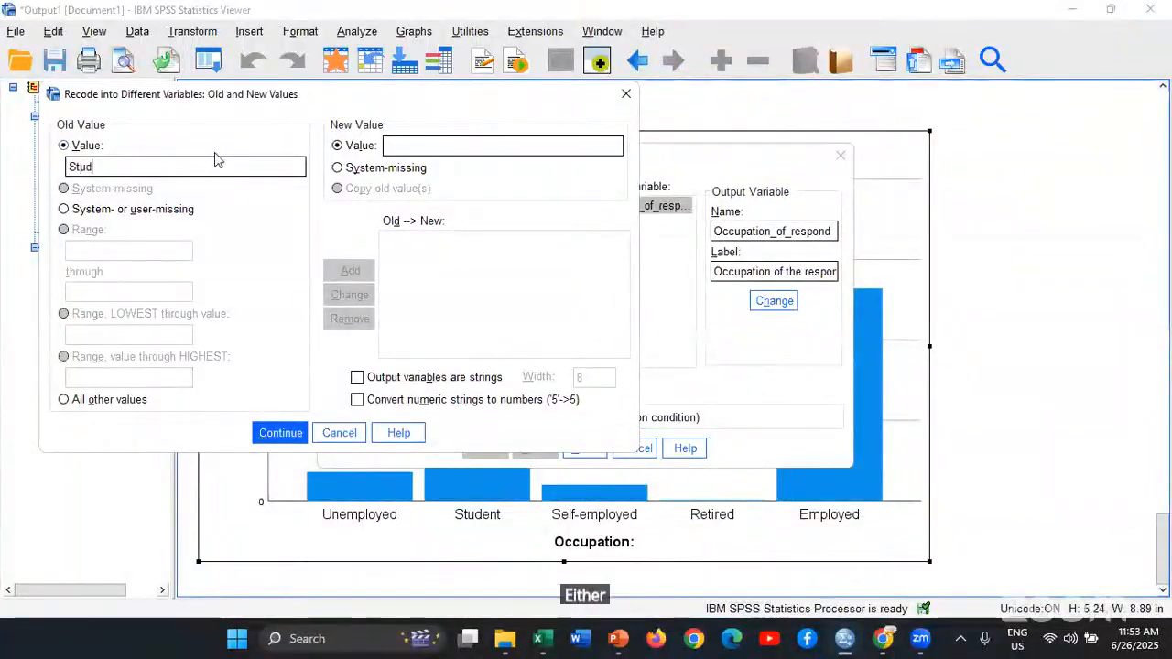
{"action": "type", "text": "ent"}
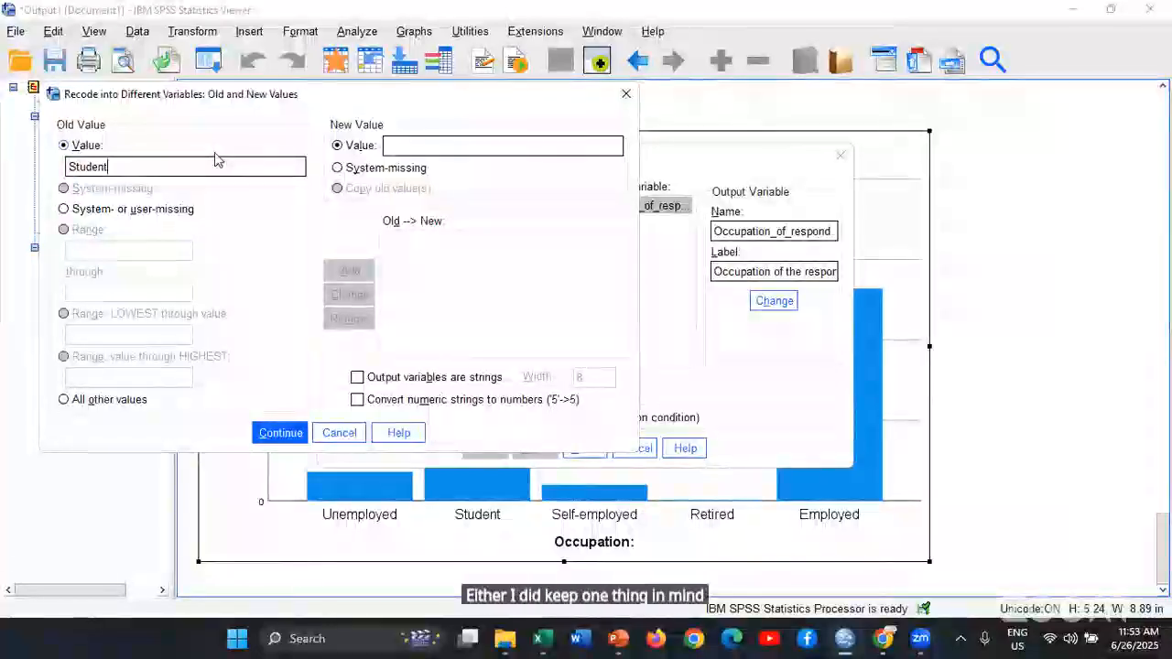
{"action": "key", "text": "alt+Tab"}
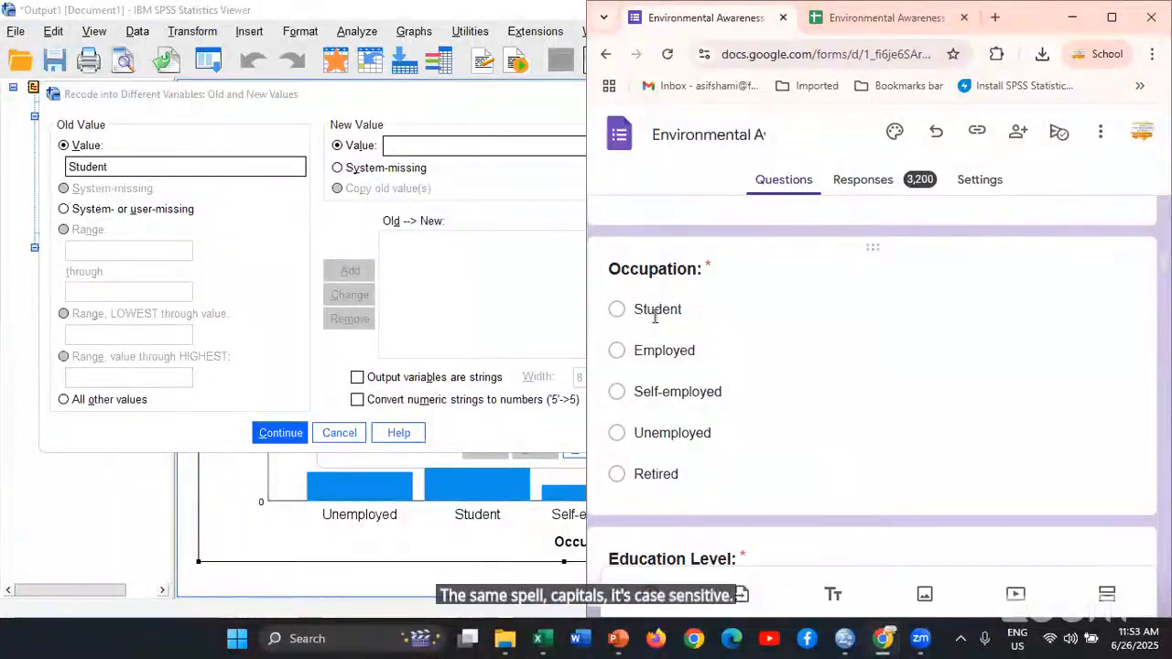
{"action": "left_click", "coordinate": [199, 165]}
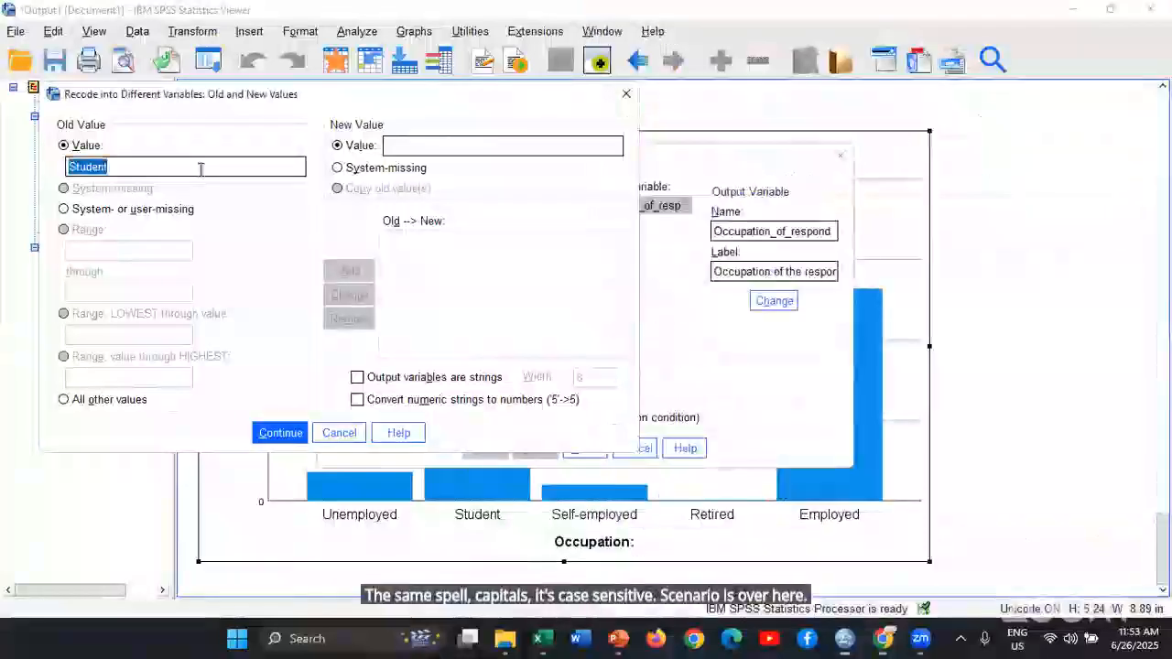
{"action": "left_click", "coordinate": [200, 168]}
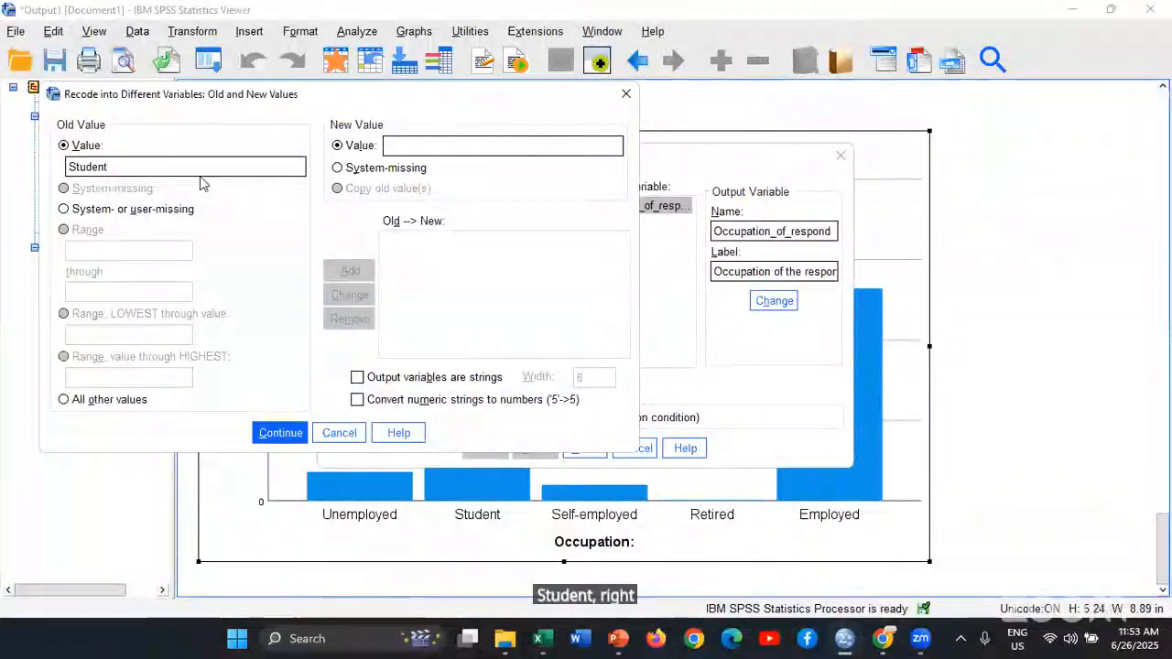
{"action": "type", "text": "s"}
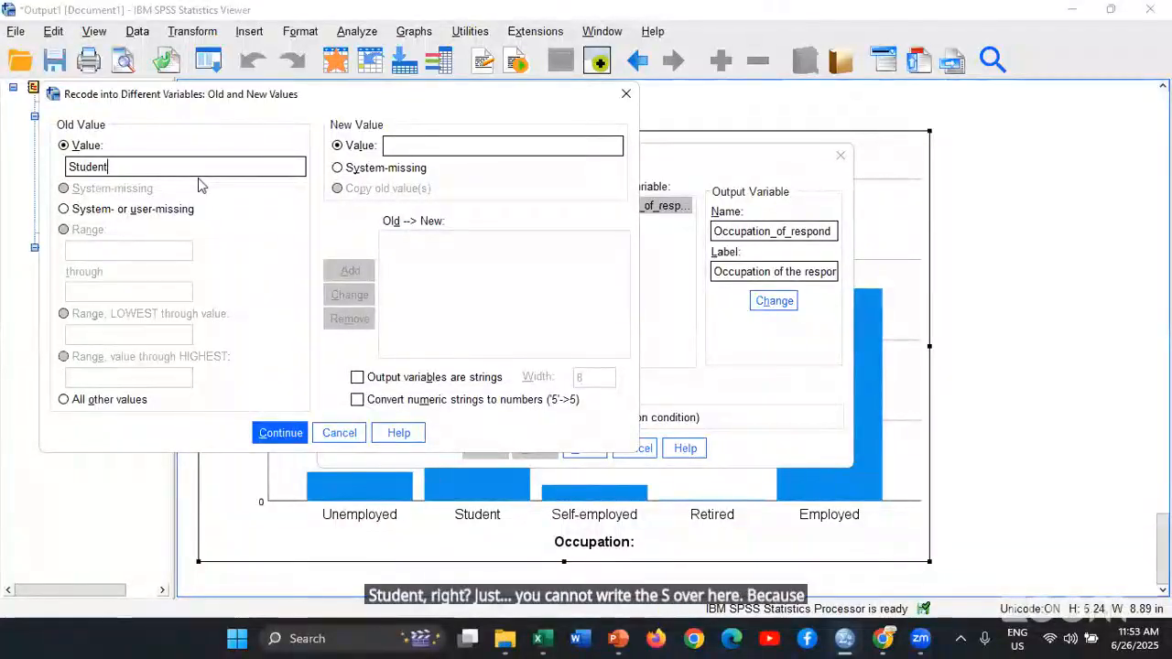
{"action": "key", "text": "alt+Tab"}
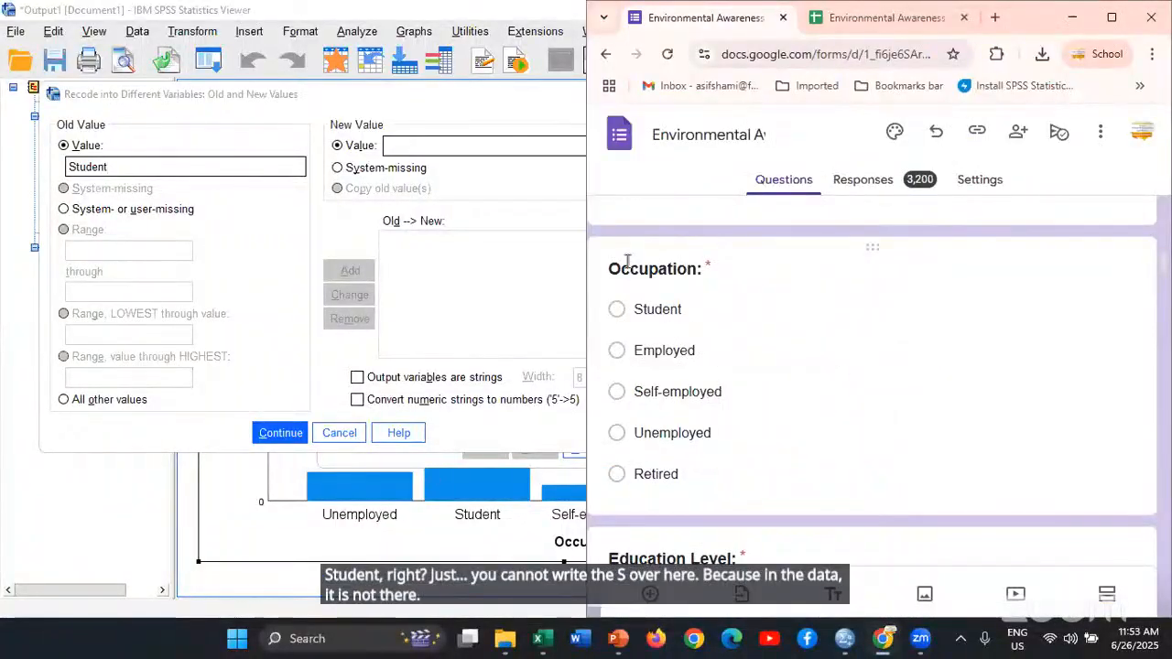
{"action": "left_click", "coordinate": [468, 145]}
{"action": "type", "text": "1"}
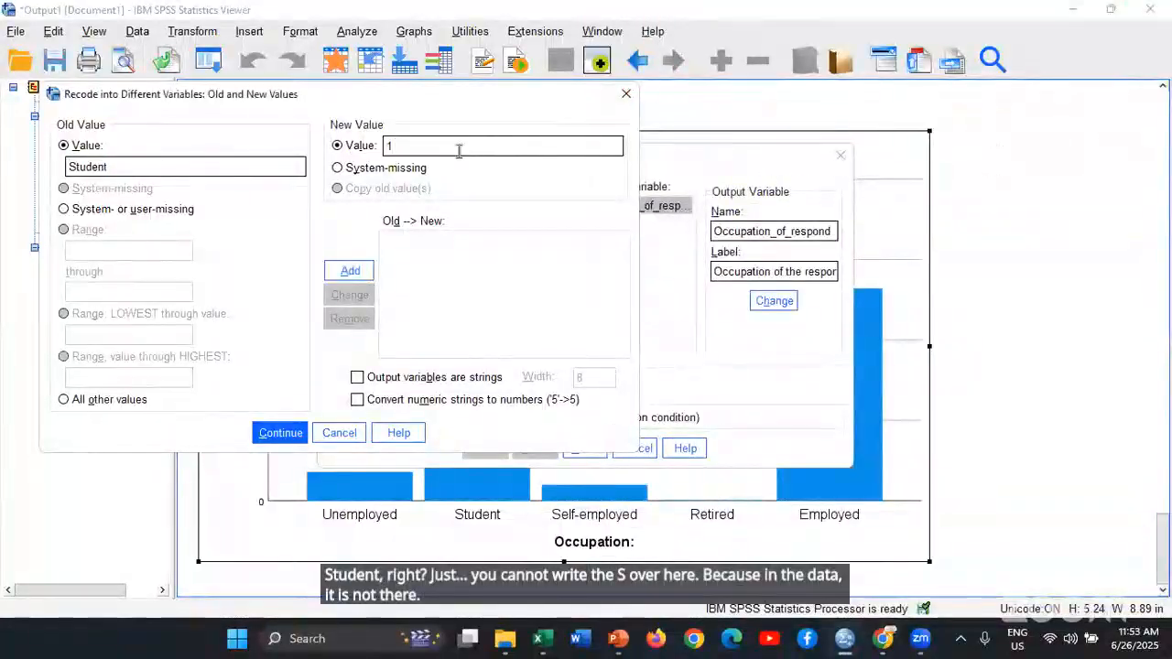
{"action": "left_click", "coordinate": [350, 273]}
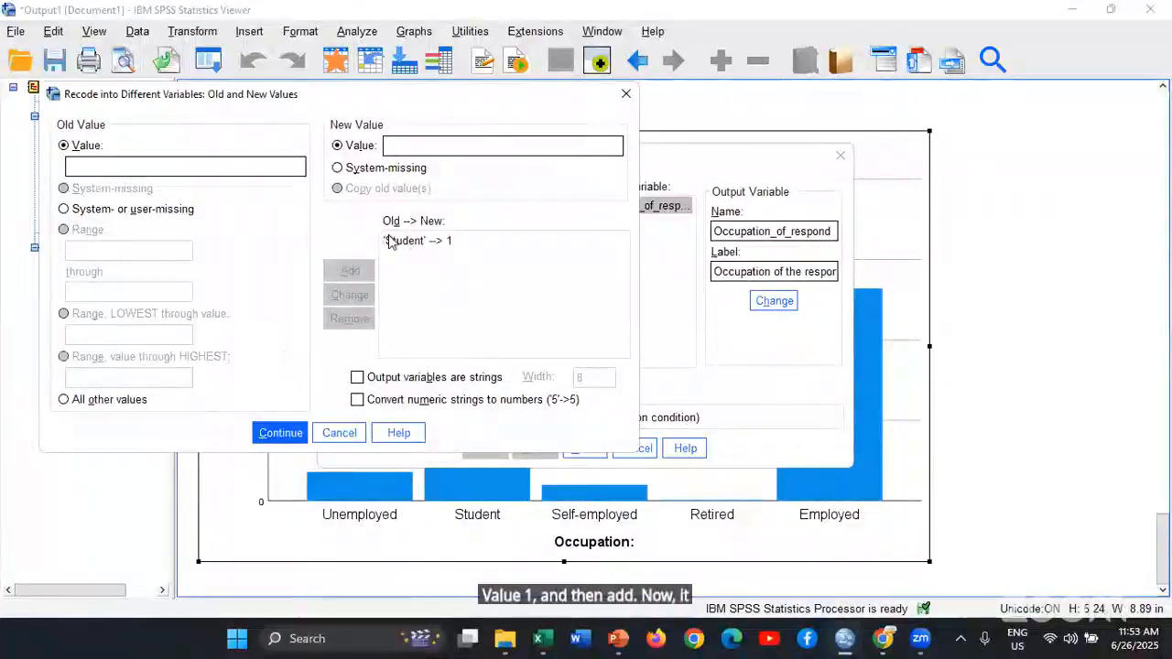
Look up the second Occupation option in the form and add the recode of Employed to 2
{"action": "left_click", "coordinate": [235, 164]}
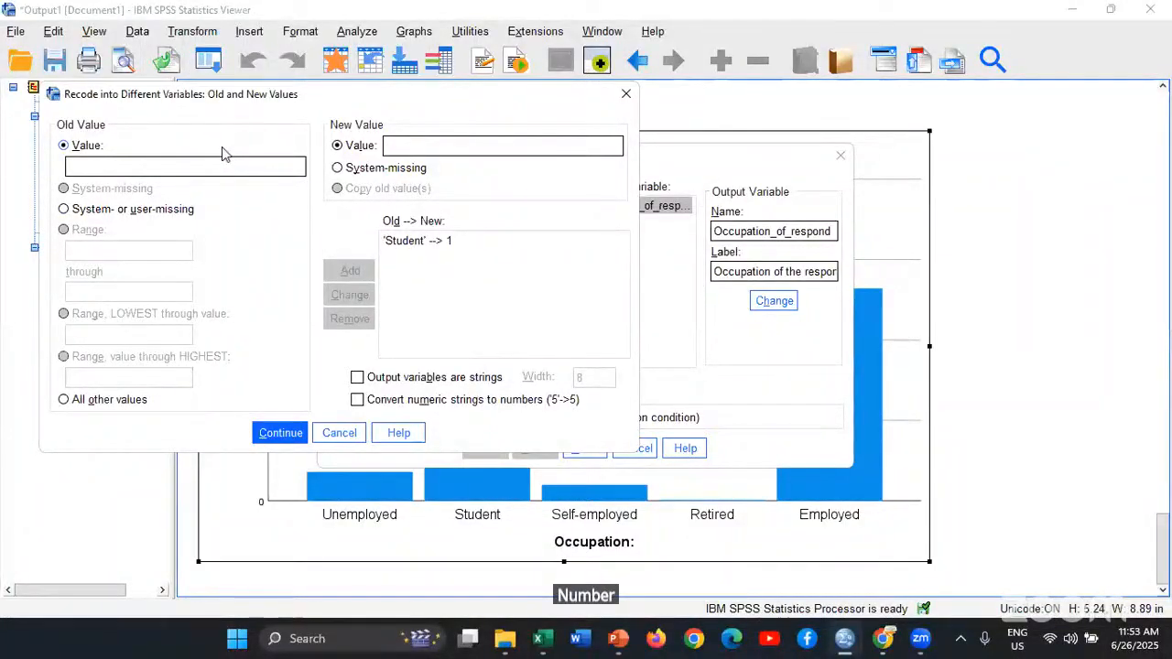
{"action": "key", "text": "alt+Tab"}
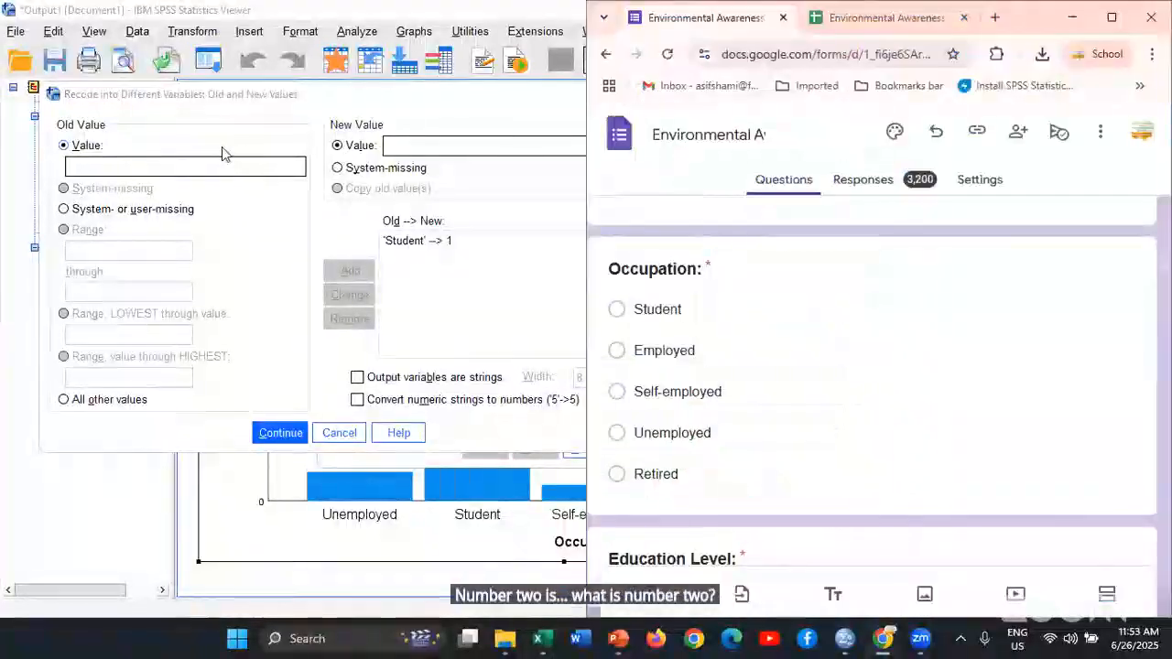
{"action": "key", "text": "alt+Tab"}
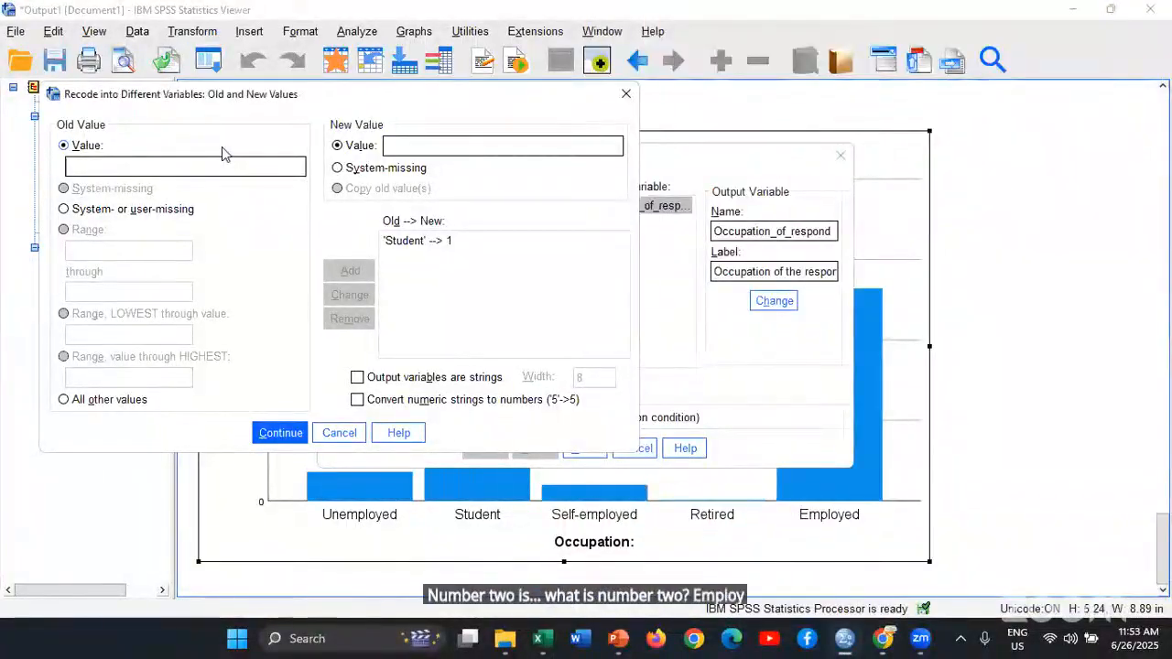
{"action": "type", "text": "Emplo"}
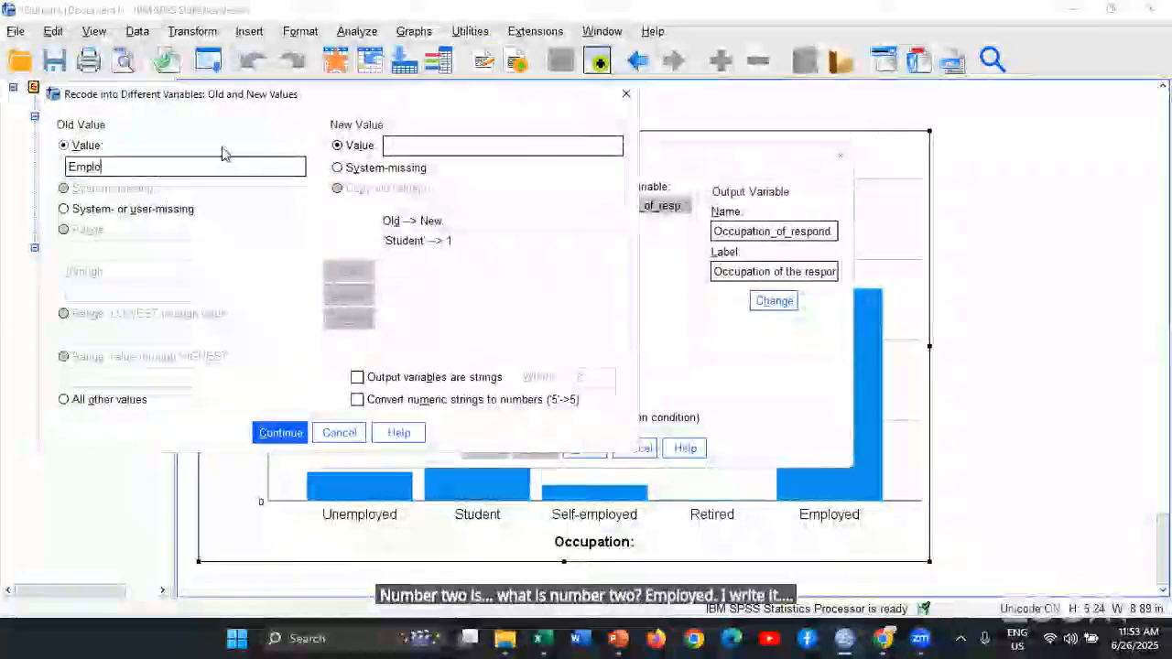
{"action": "type", "text": "yed"}
{"action": "key", "text": "Tab"}
{"action": "type", "text": "2"}
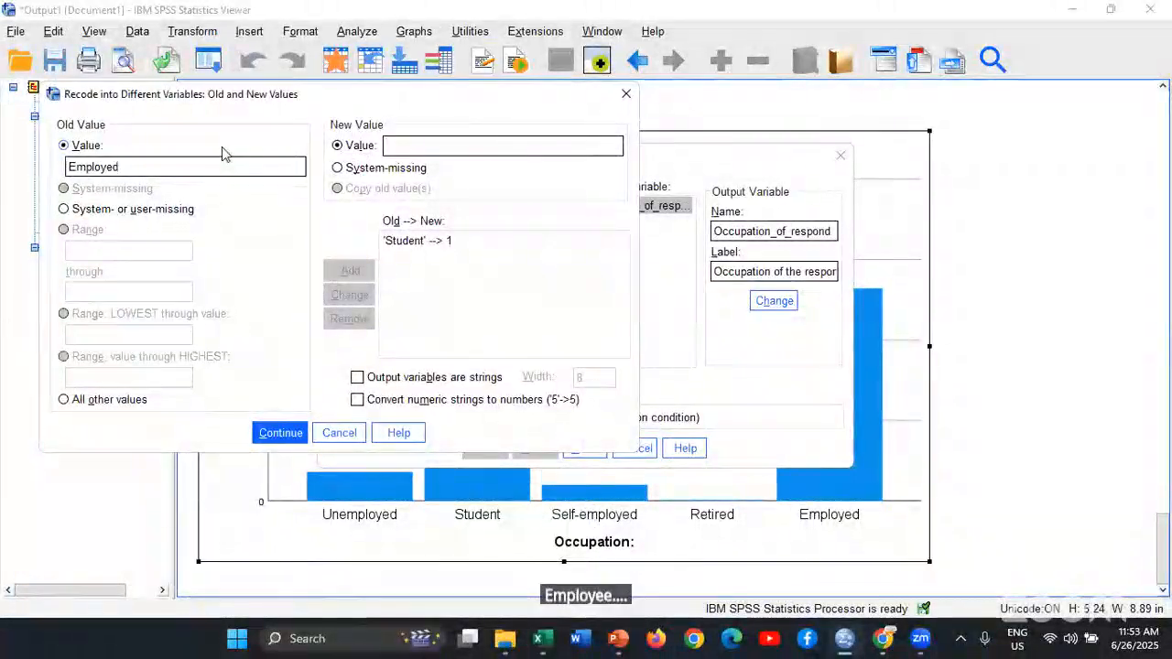
{"action": "left_click", "coordinate": [352, 274]}
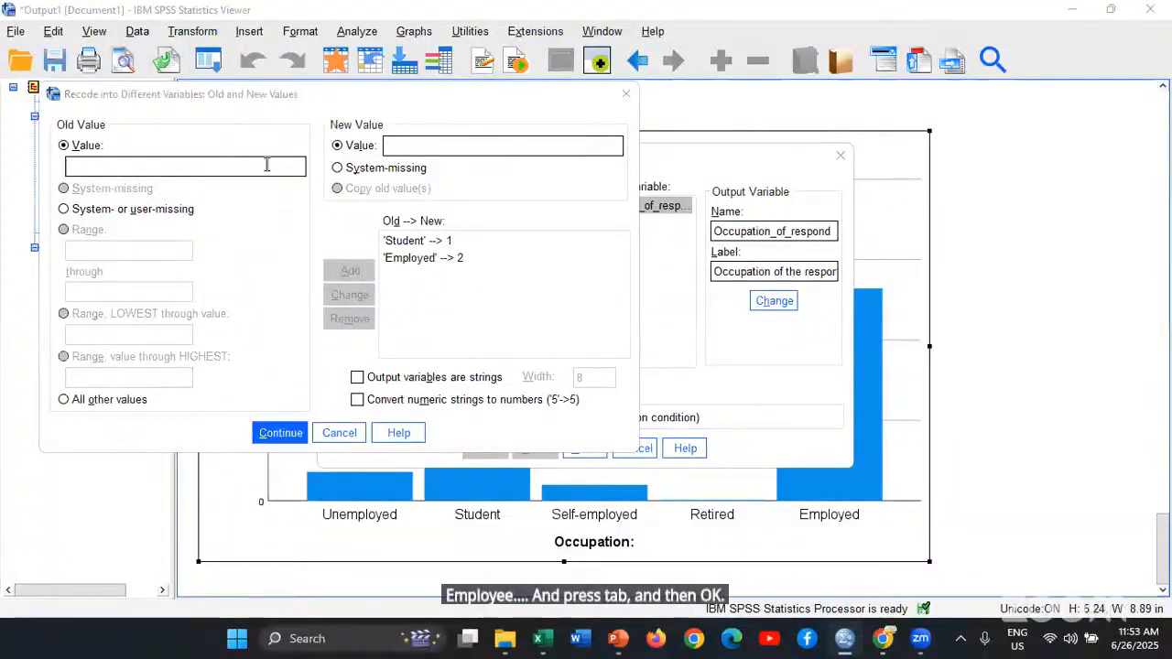
Check the third Occupation option's spelling in the form and add the recode of Self-employed to 3
{"action": "key", "text": "alt+Tab"}
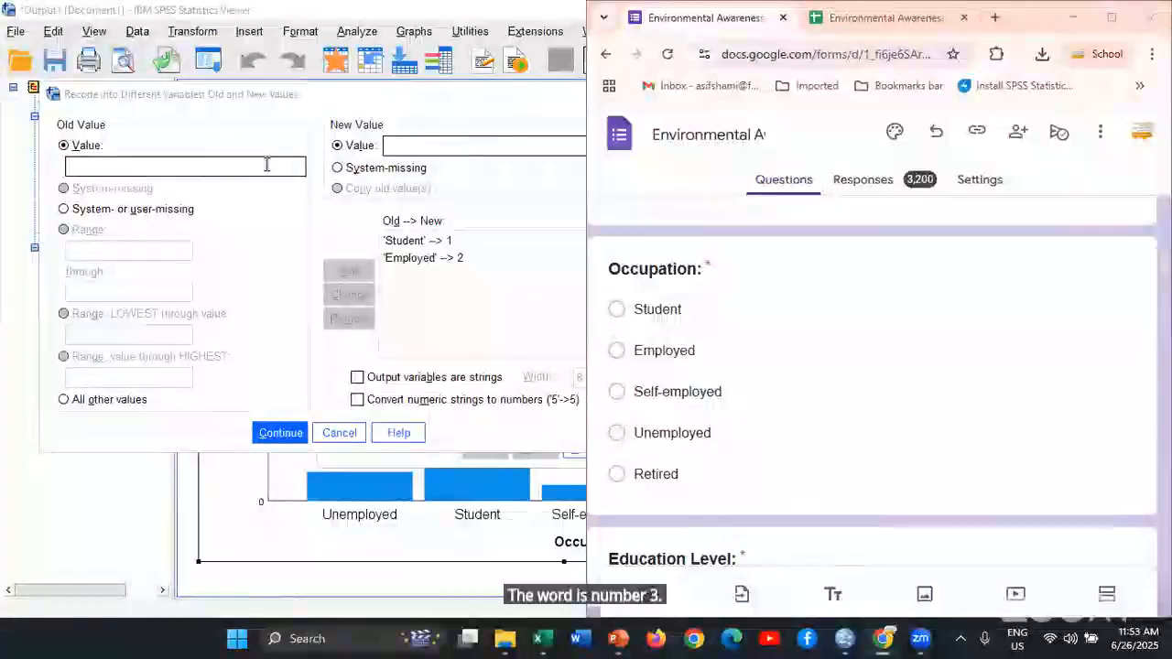
{"action": "key", "text": "alt+Tab"}
{"action": "type", "text": "Self"}
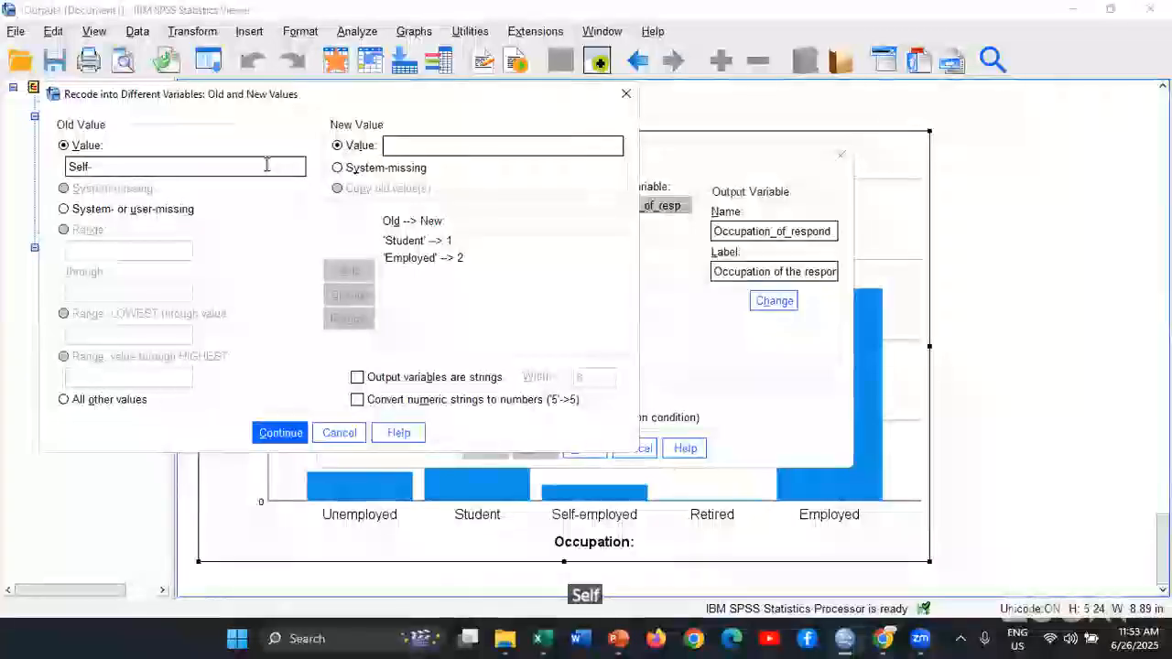
{"action": "key", "text": "alt+Tab"}
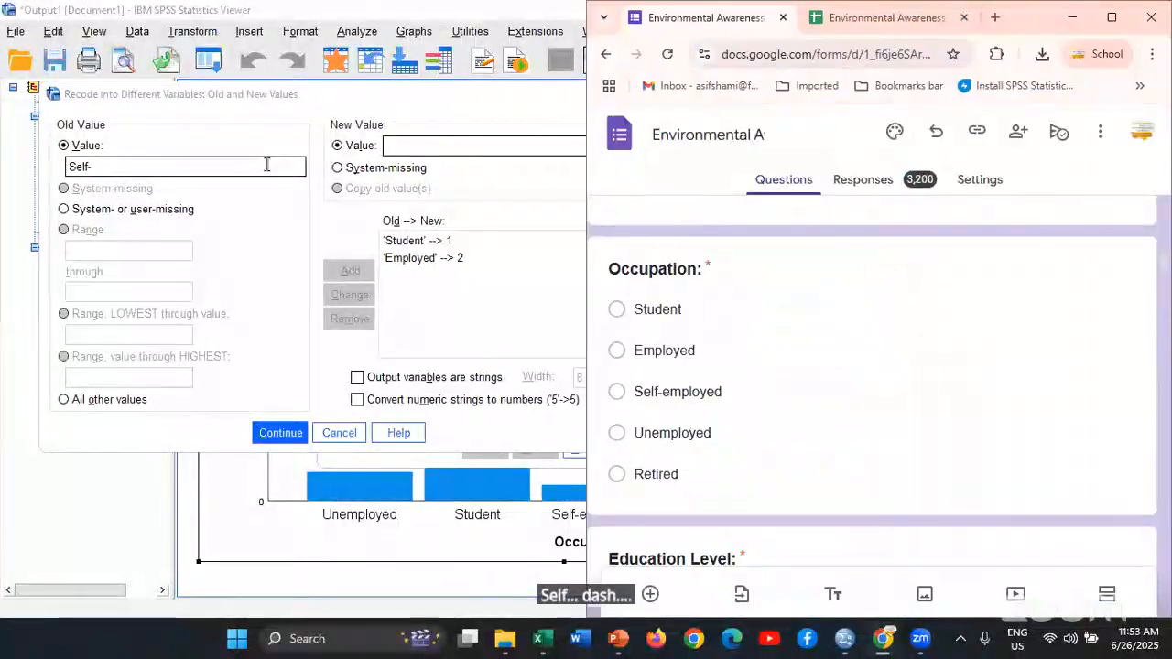
{"action": "key", "text": "alt+Tab"}
{"action": "type", "text": "em"}
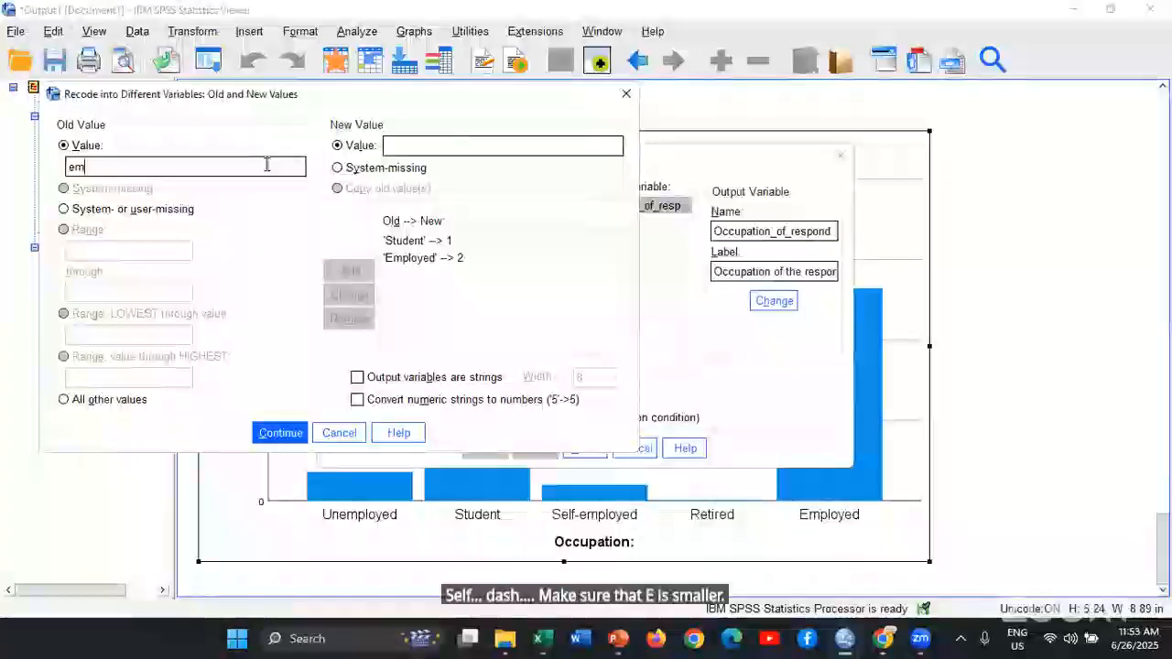
{"action": "type", "text": "ployed"}
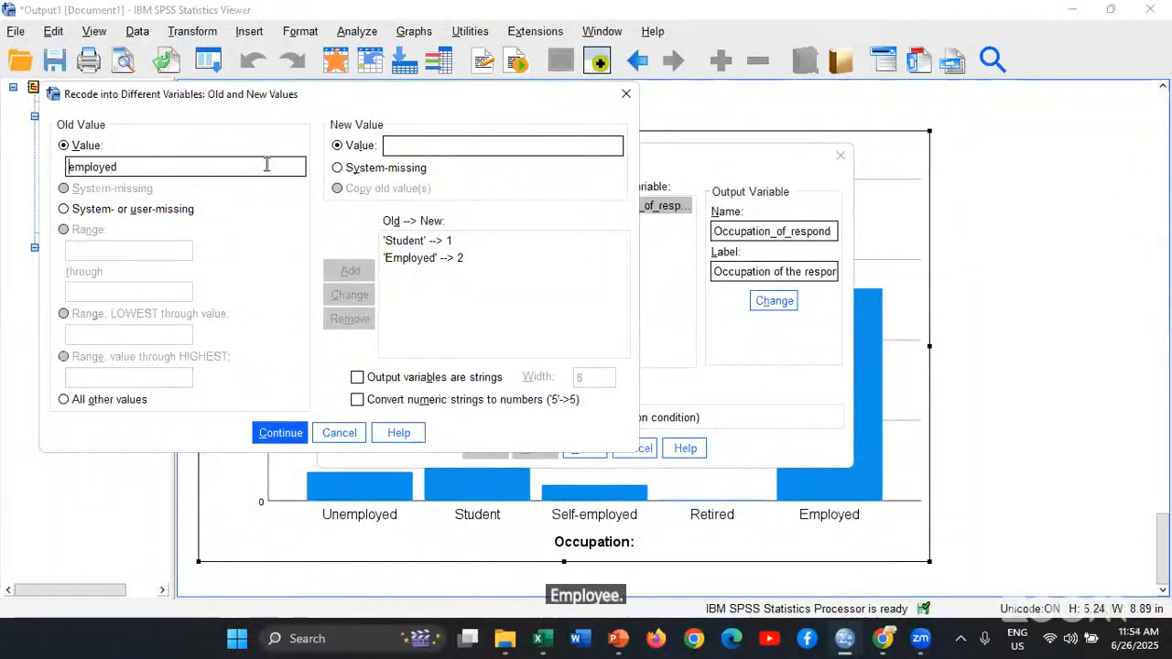
{"action": "type", "text": "Self-"}
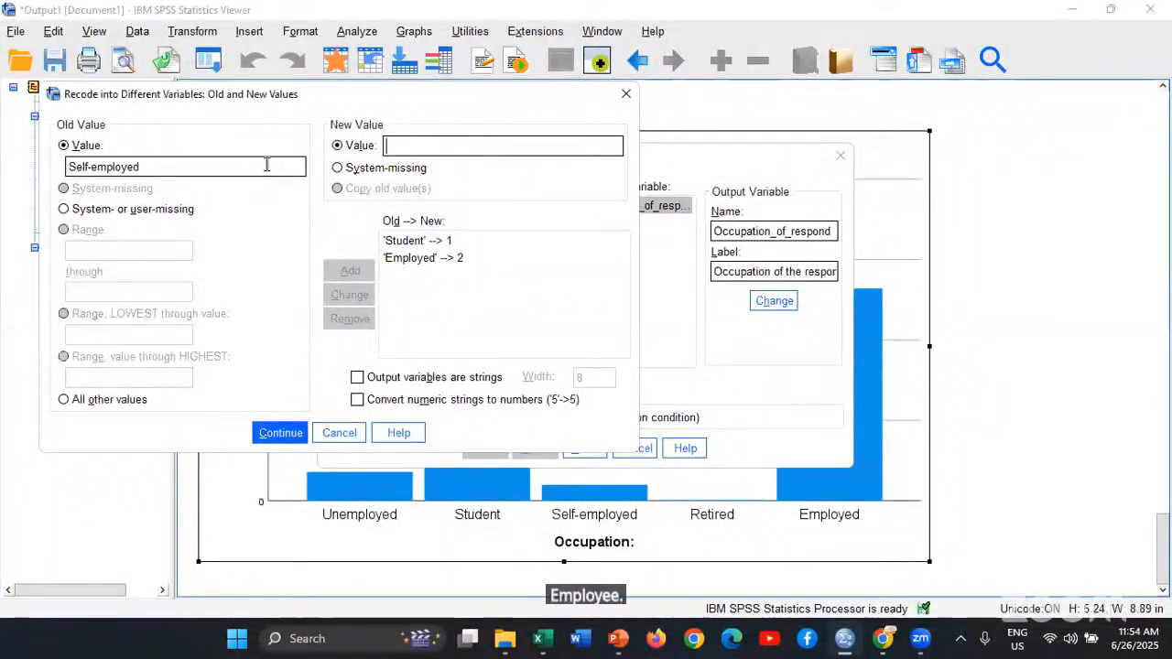
{"action": "type", "text": "3"}
{"action": "left_click", "coordinate": [349, 271]}
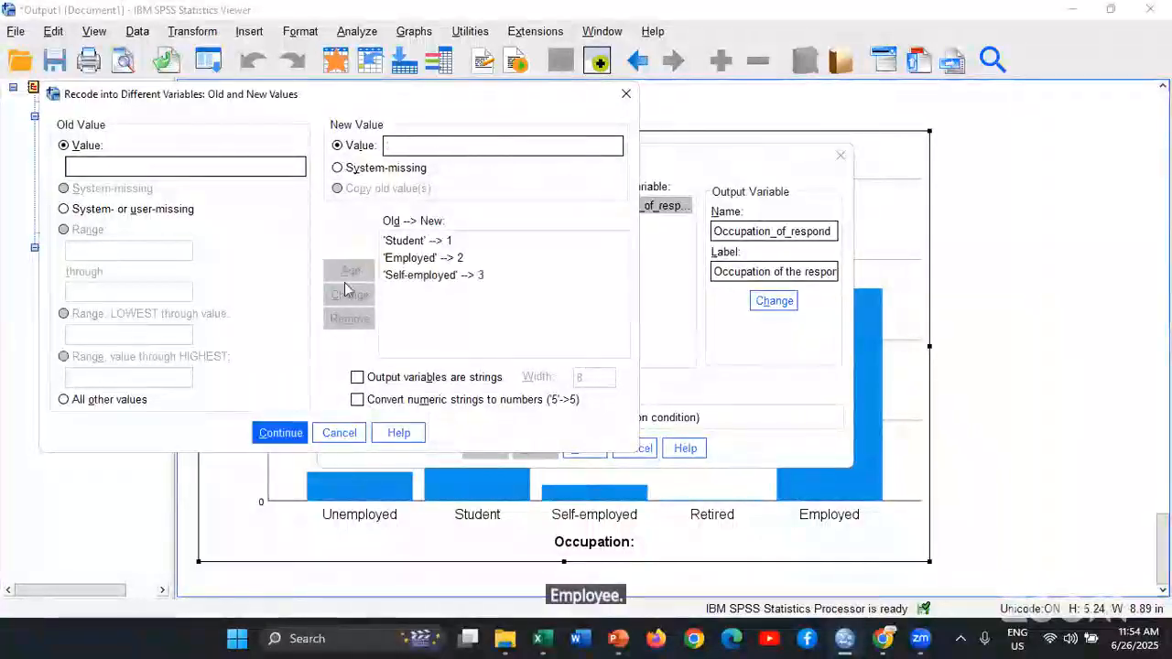
Check the fourth Occupation option's spelling in the form and add the recode of Unemployed to 4
{"action": "key", "text": "alt+Tab"}
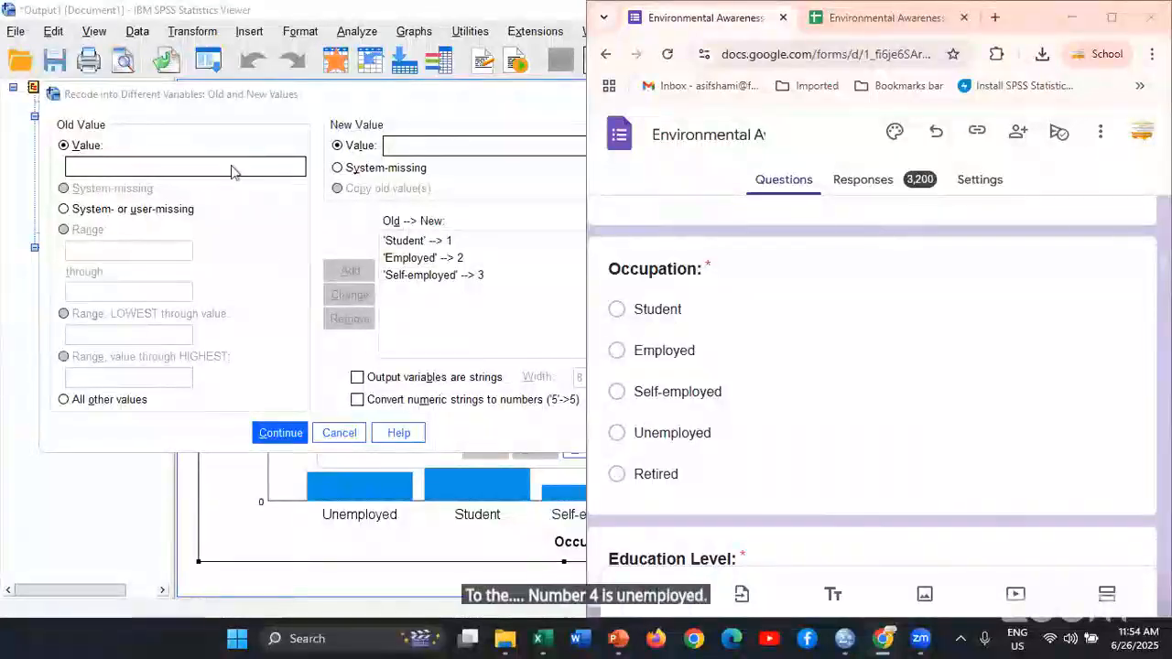
{"action": "key", "text": "alt+Tab"}
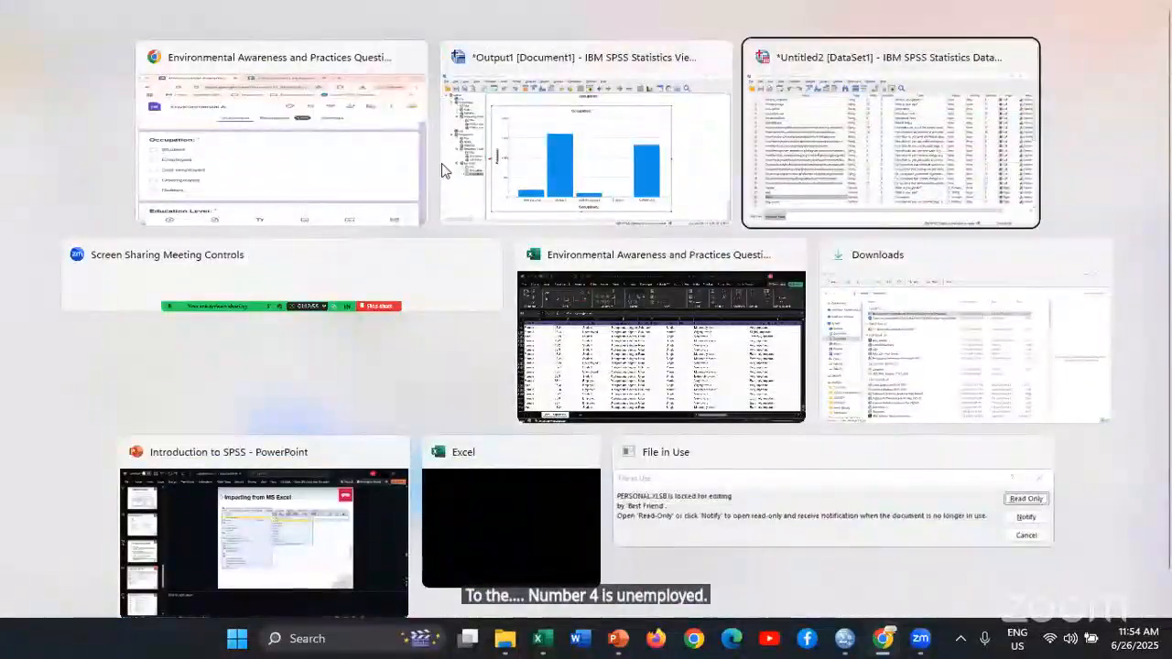
{"action": "left_click", "coordinate": [442, 169]}
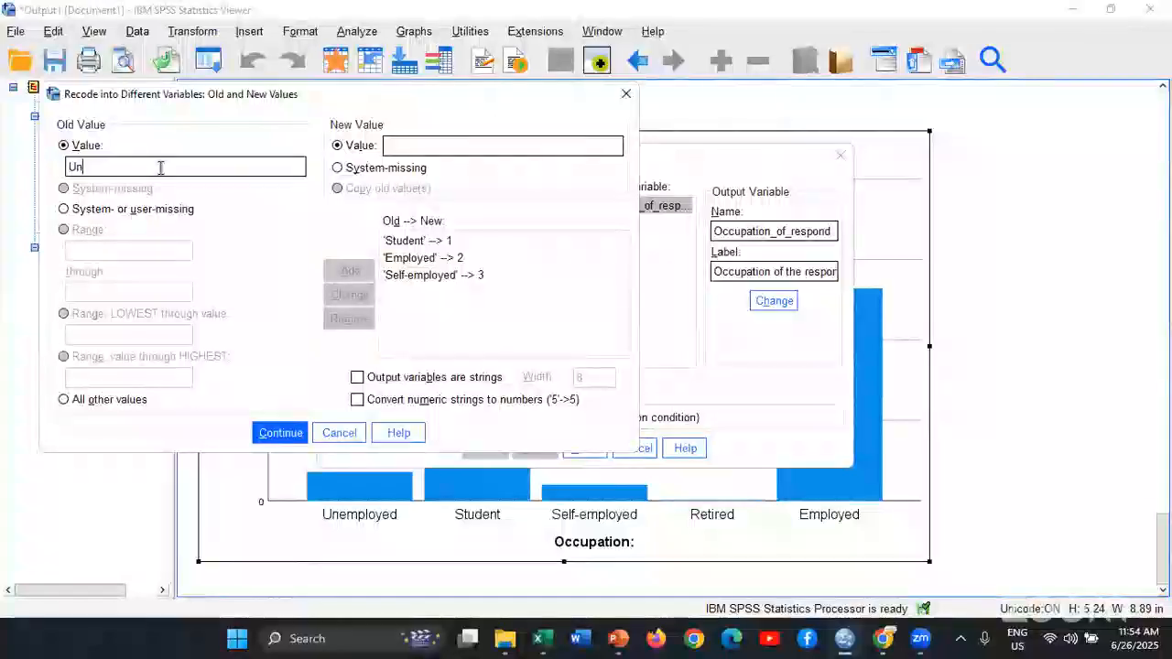
{"action": "key", "text": "alt+Tab"}
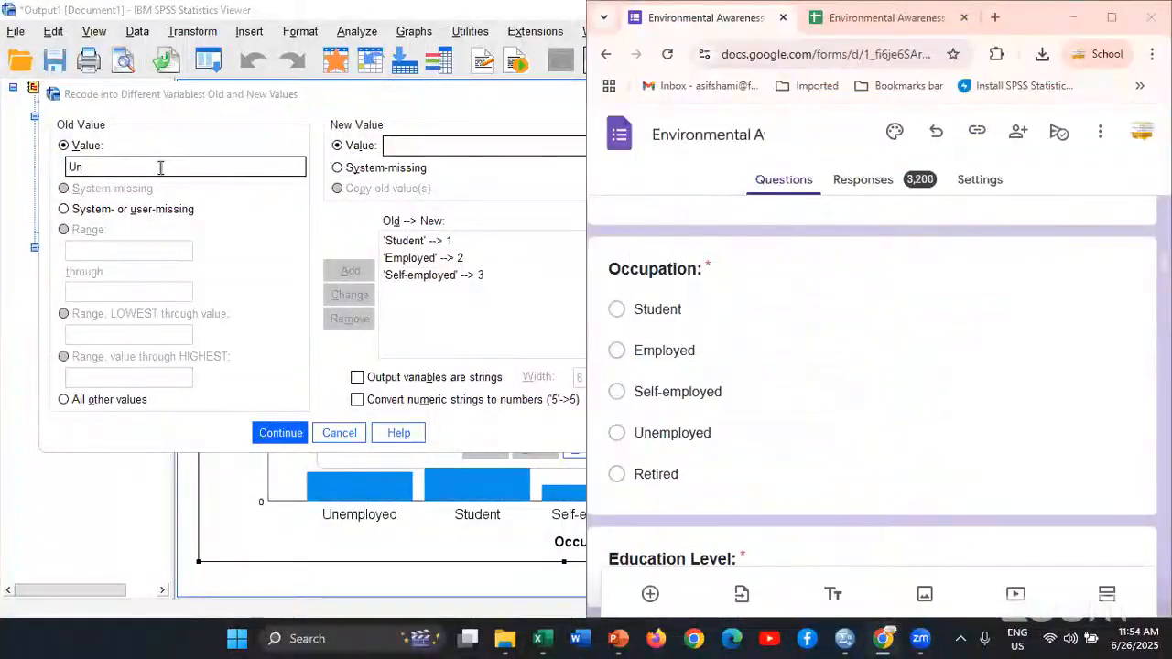
{"action": "key", "text": "alt+Tab"}
{"action": "left_click", "coordinate": [160, 167]}
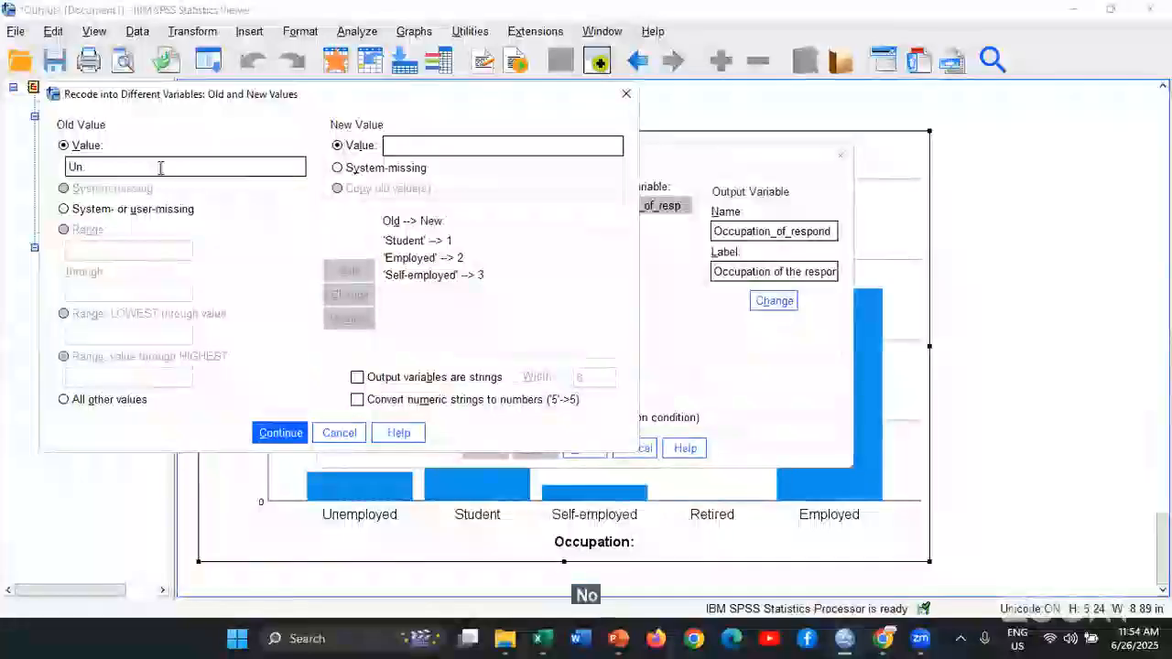
{"action": "type", "text": "employed"}
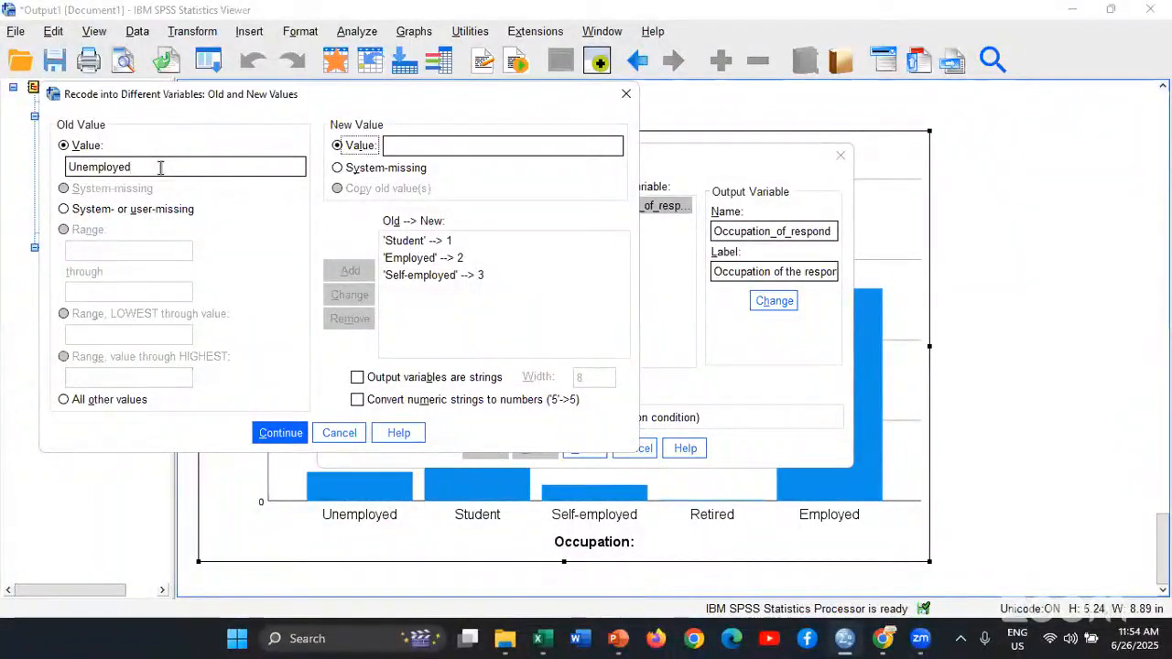
{"action": "left_click", "coordinate": [394, 146]}
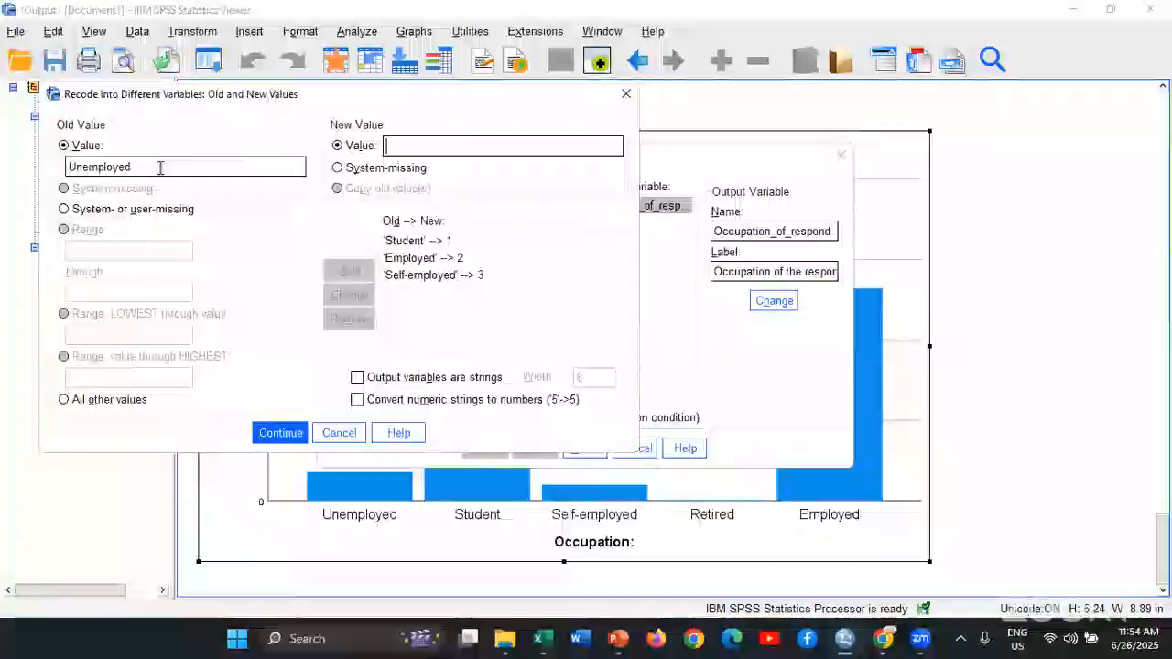
{"action": "type", "text": "4"}
{"action": "left_click", "coordinate": [338, 277]}
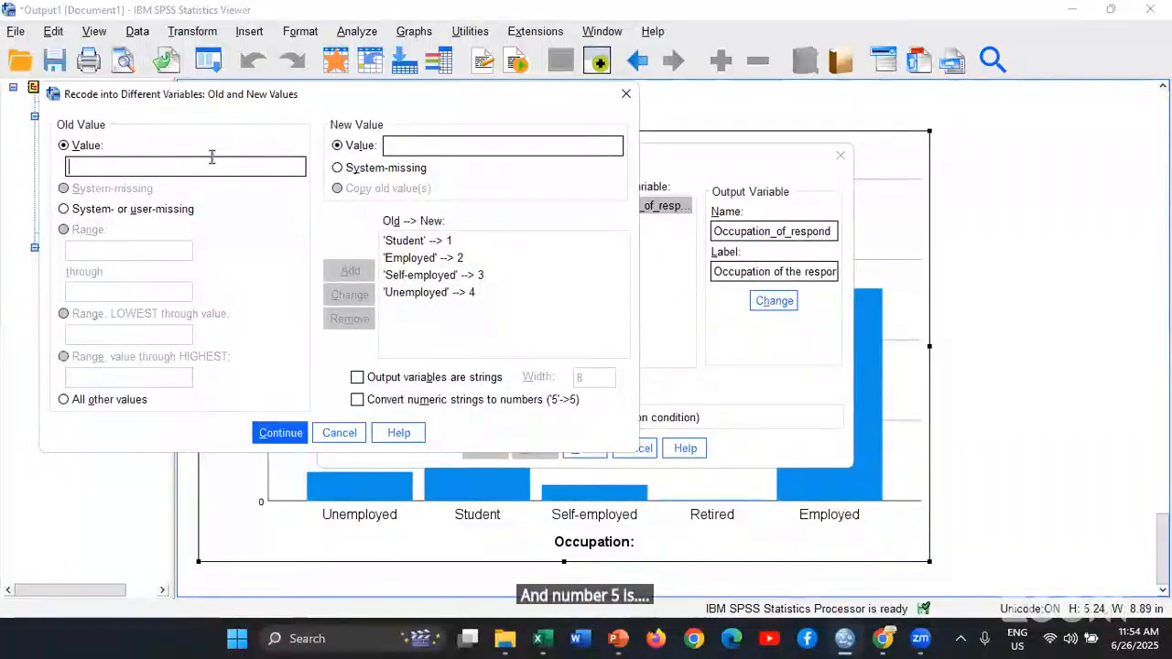
Add the recode of Retired to 5, checking its spelling against the last Occupation option in the form
{"action": "type", "text": "Retir"}
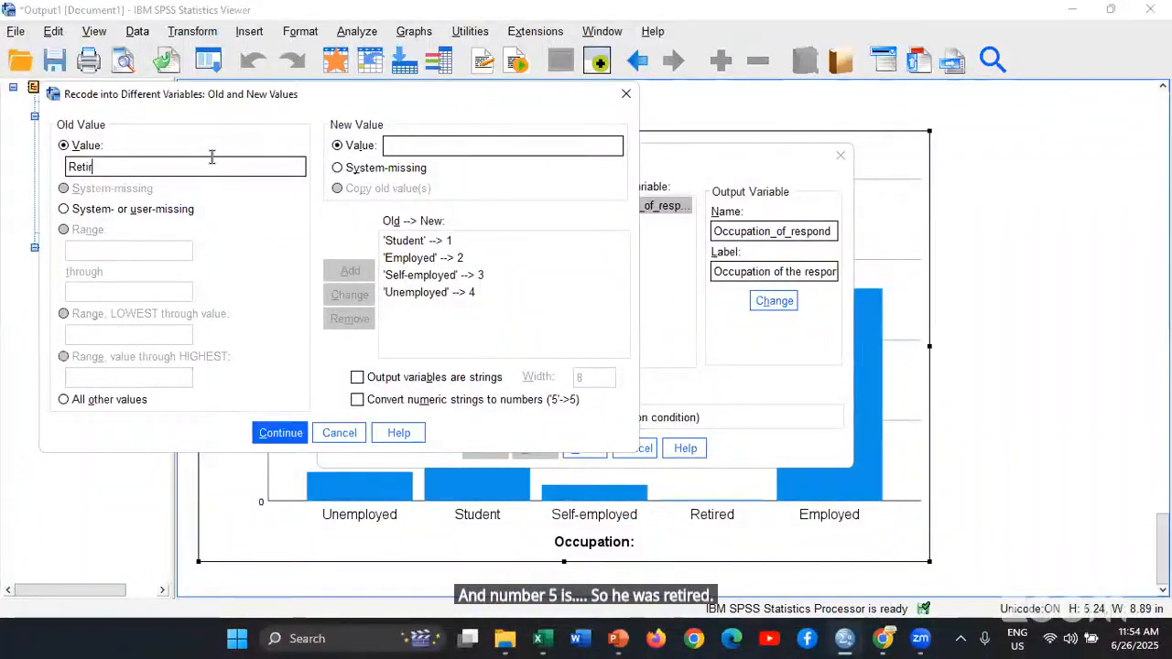
{"action": "type", "text": "ed"}
{"action": "key", "text": "alt+Tab"}
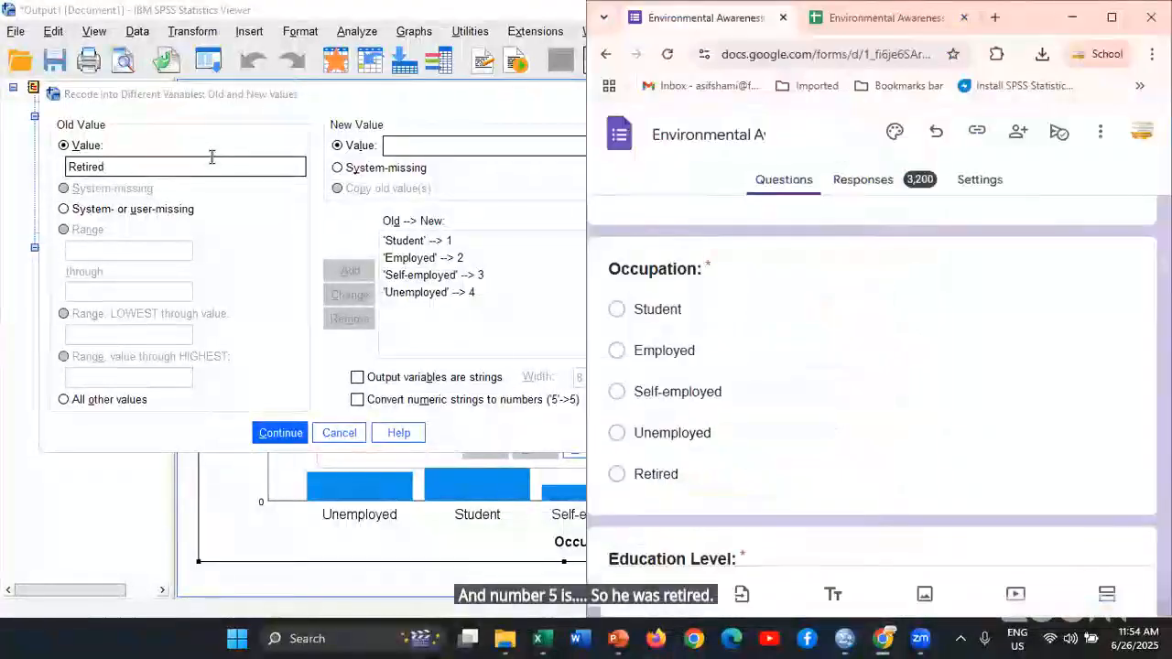
{"action": "key", "text": "alt+Tab"}
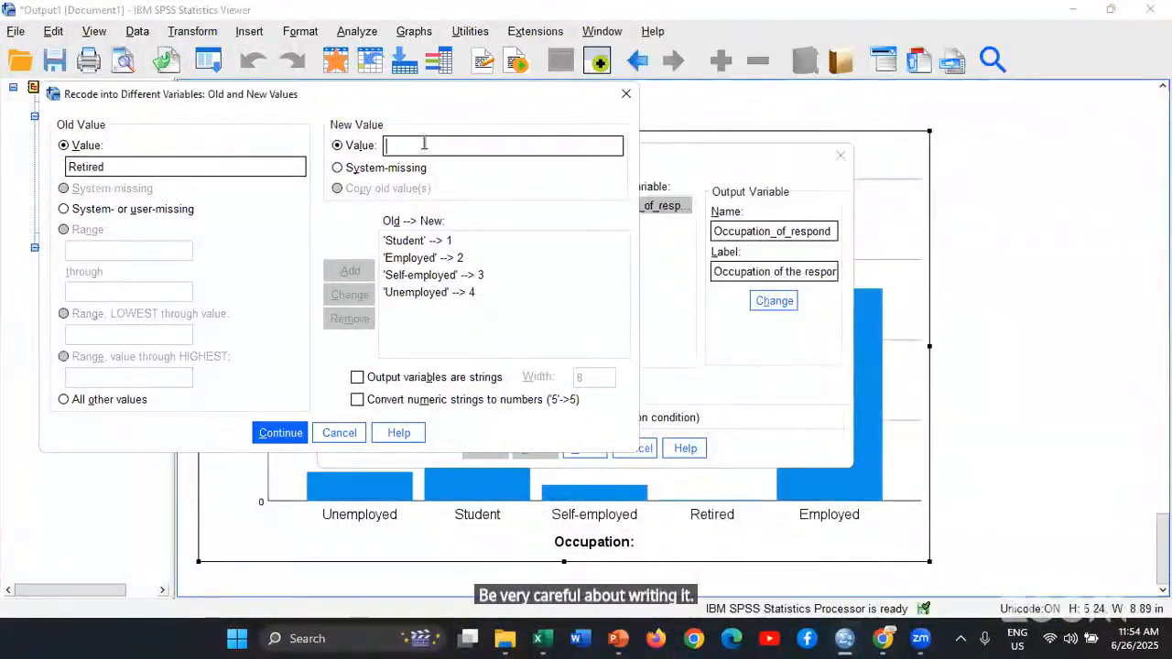
{"action": "left_click", "coordinate": [424, 144]}
{"action": "type", "text": "5"}
{"action": "left_click", "coordinate": [350, 270]}
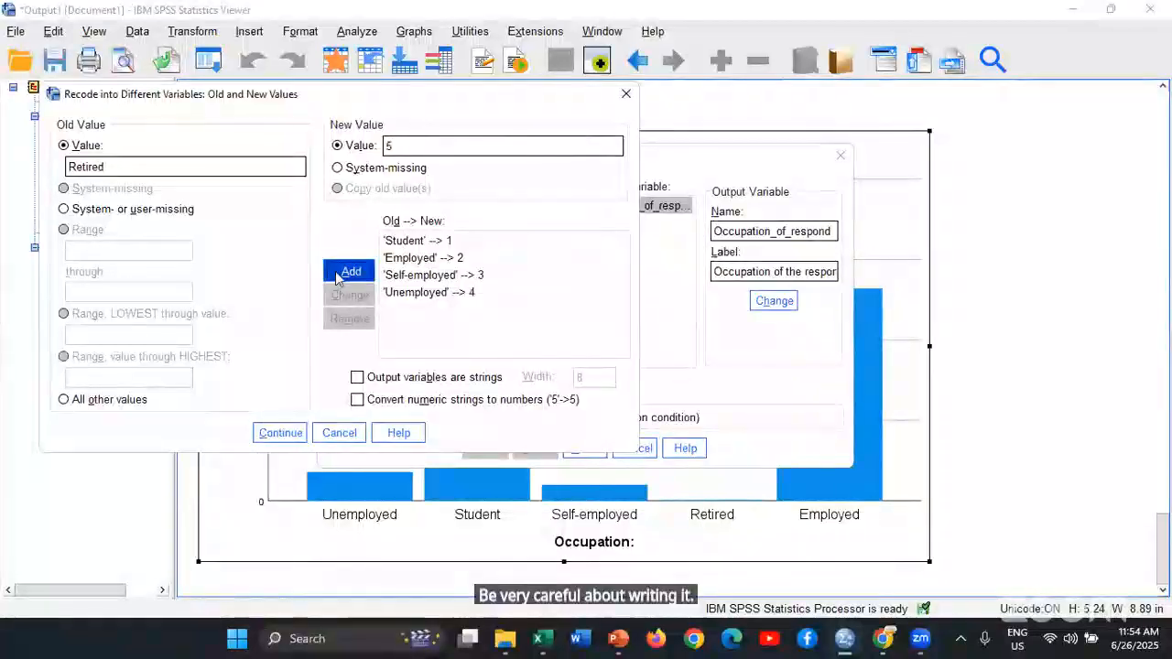
Accept the old and new values and run the recode of Occupation into Occupation_of_respond
{"action": "left_click", "coordinate": [280, 433]}
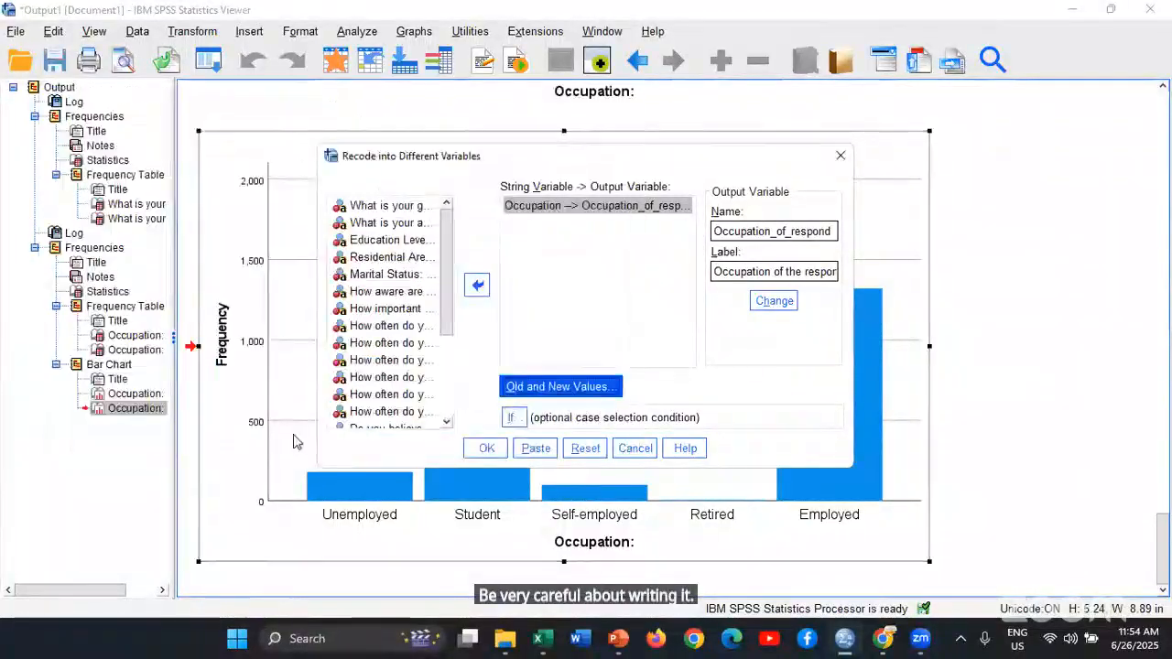
{"action": "left_click", "coordinate": [485, 449]}
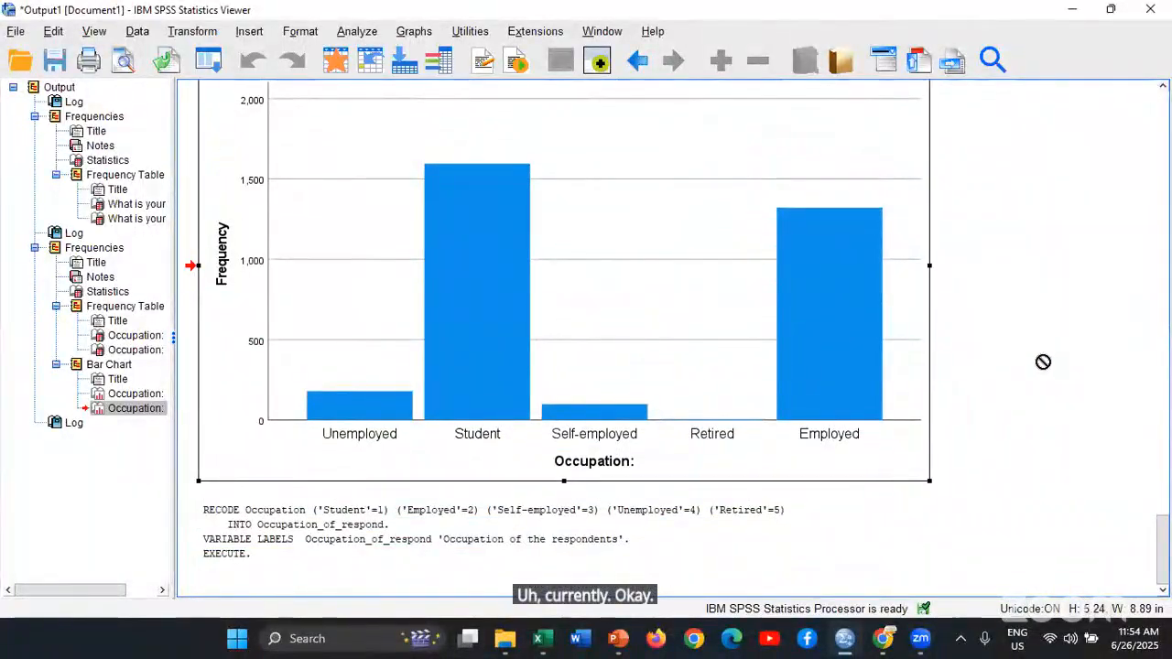
{"action": "scroll", "coordinate": [996, 320], "scroll_direction": "up", "scroll_amount": 3}
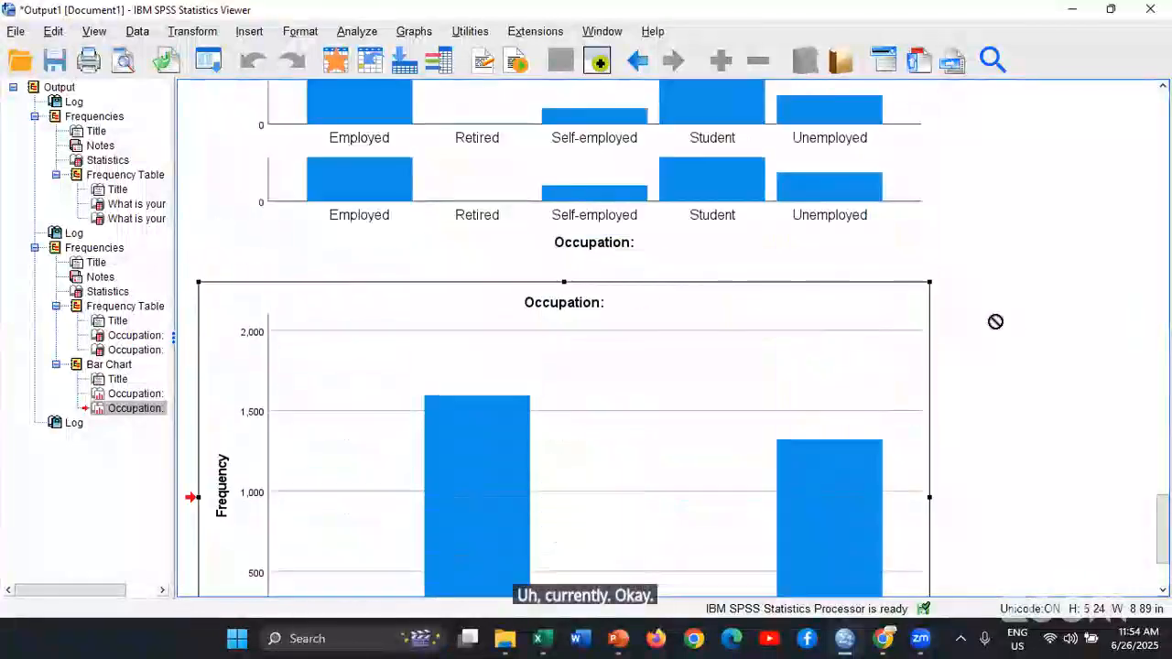
{"action": "scroll", "coordinate": [997, 319], "scroll_direction": "down", "scroll_amount": 3}
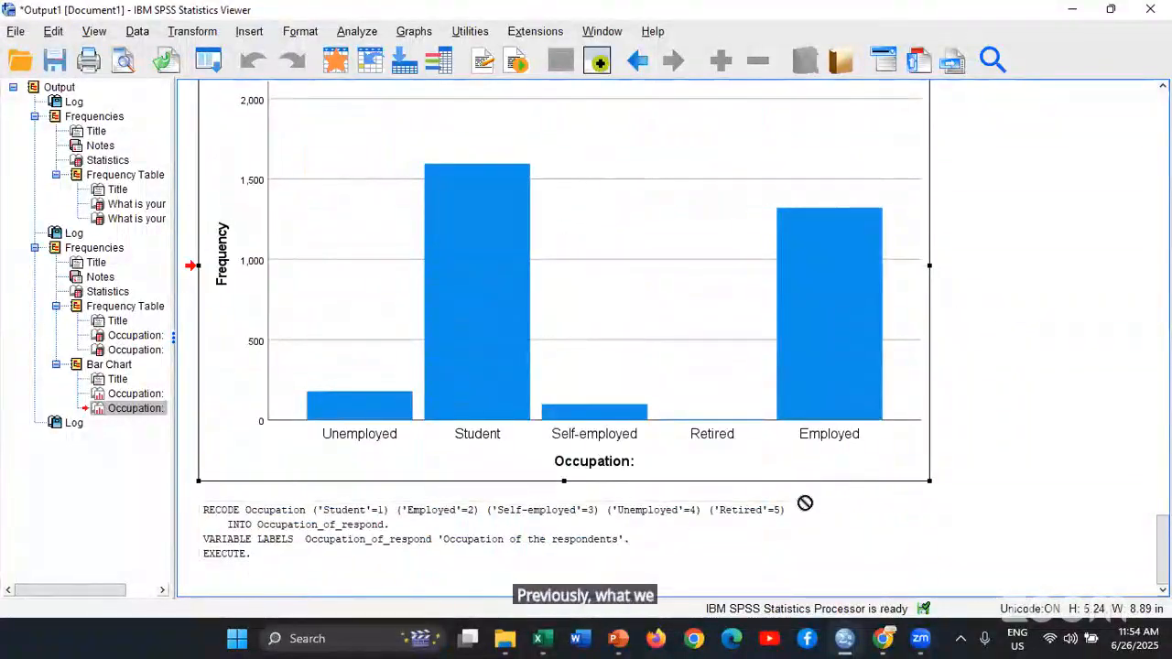
Switch to the Data Editor and compare the definition of the new Occupation_of_respond variable with that of Occu
{"action": "key", "text": "alt+Tab"}
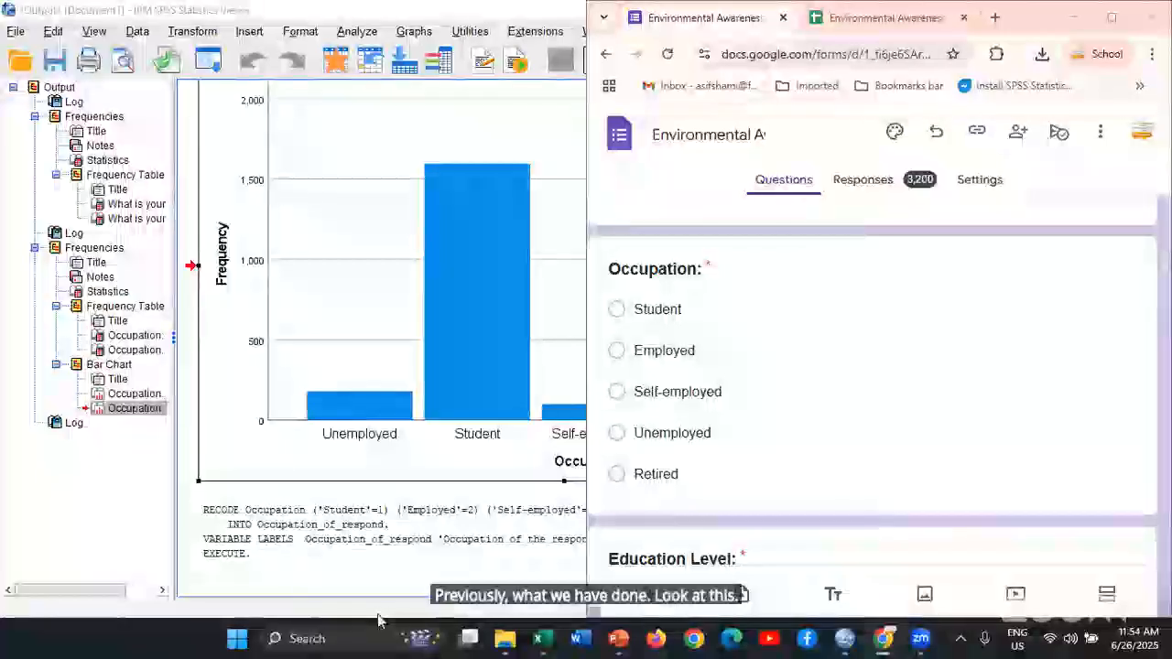
{"action": "key", "text": "alt+Tab"}
{"action": "key", "text": "alt+Tab"}
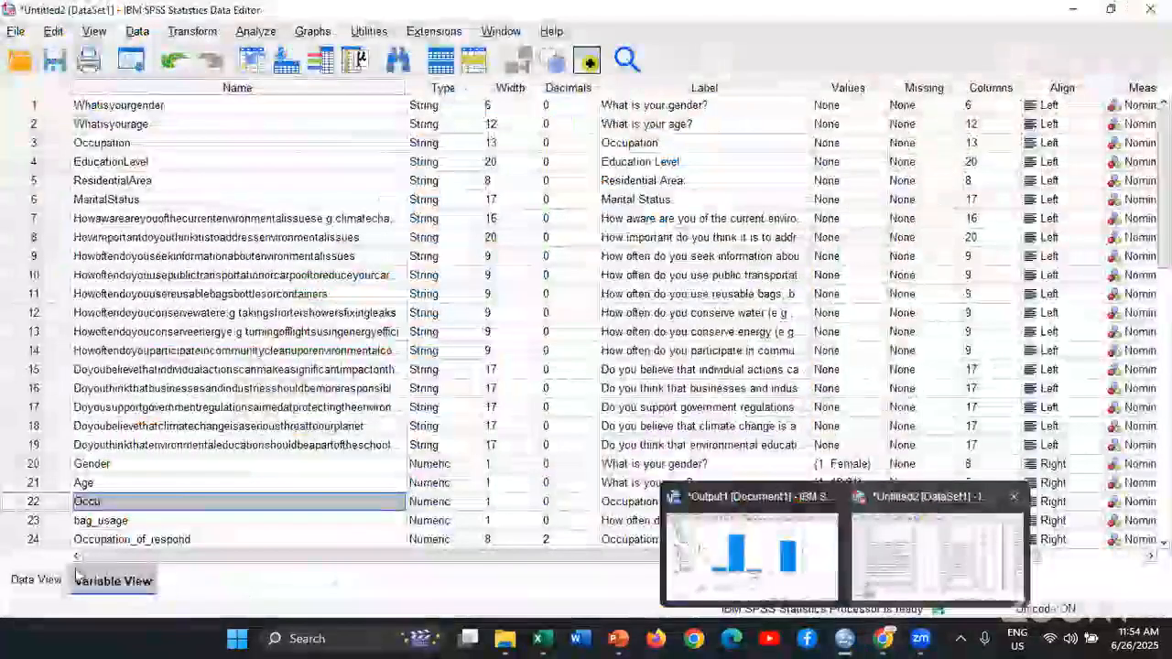
{"action": "left_click", "coordinate": [38, 580]}
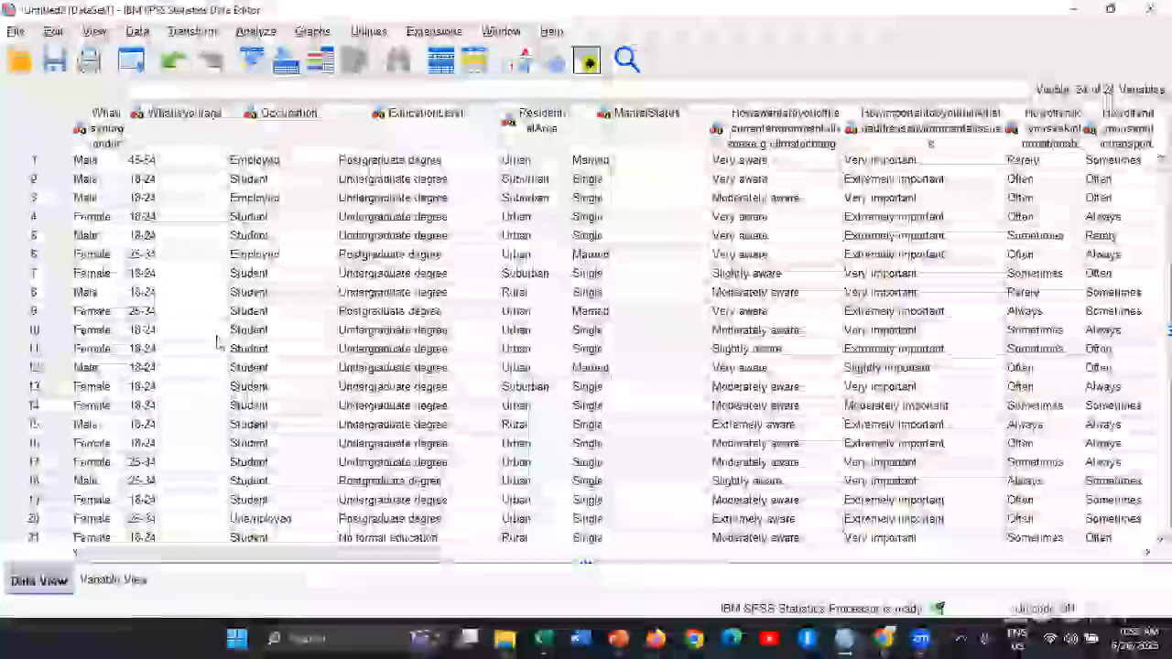
{"action": "scroll", "coordinate": [92, 587], "scroll_direction": "down", "scroll_amount": 13}
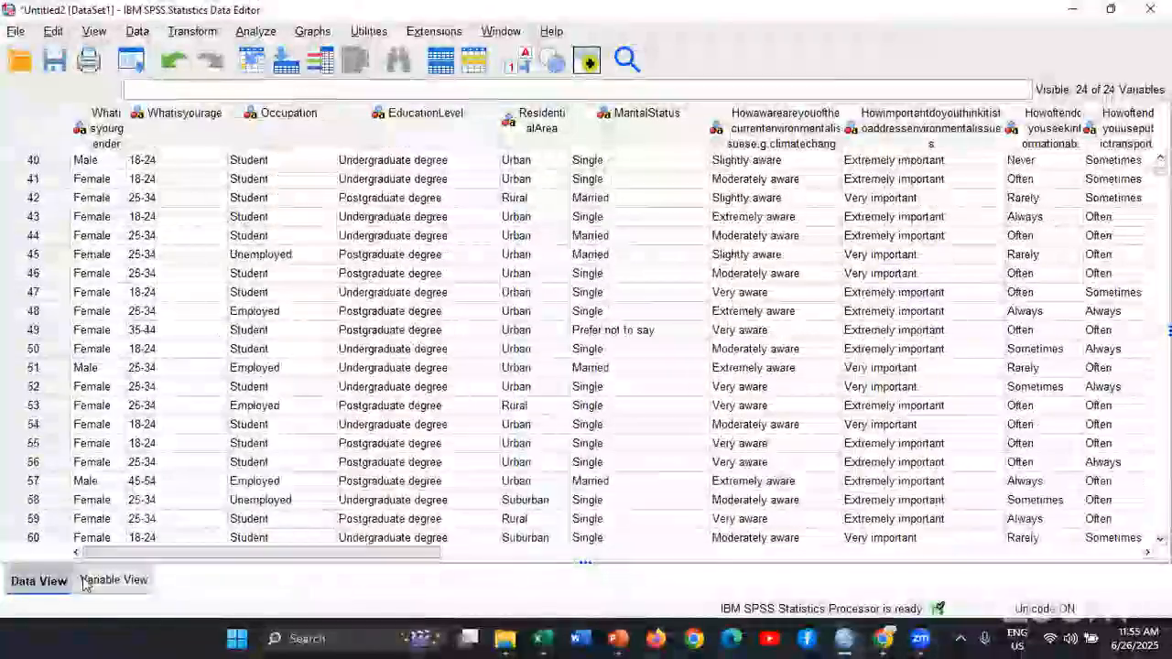
{"action": "left_click", "coordinate": [102, 581]}
{"action": "scroll", "coordinate": [296, 494], "scroll_direction": "down", "scroll_amount": 6}
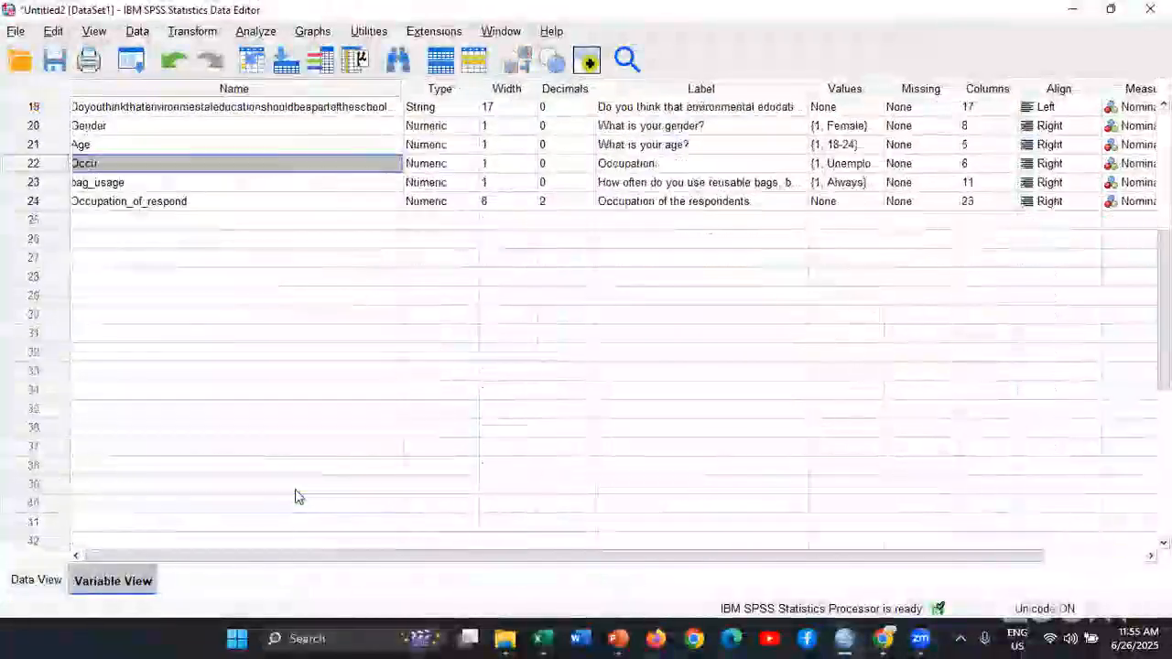
{"action": "scroll", "coordinate": [306, 494], "scroll_direction": "up", "scroll_amount": 2}
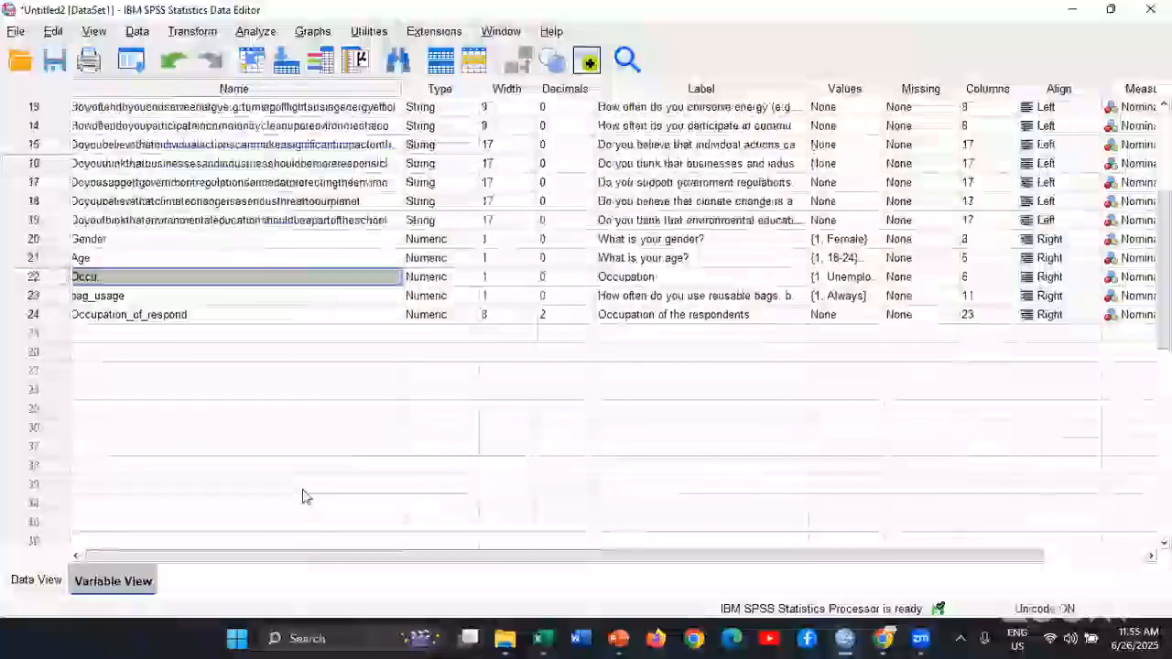
{"action": "double_click", "coordinate": [218, 314]}
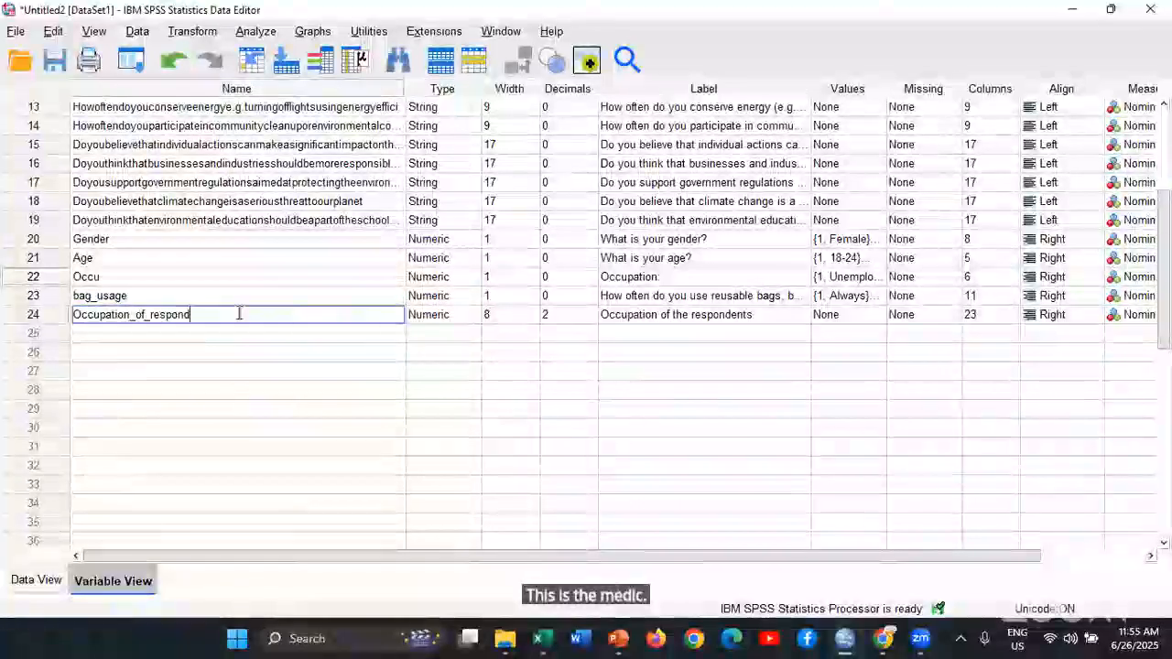
{"action": "double_click", "coordinate": [115, 277]}
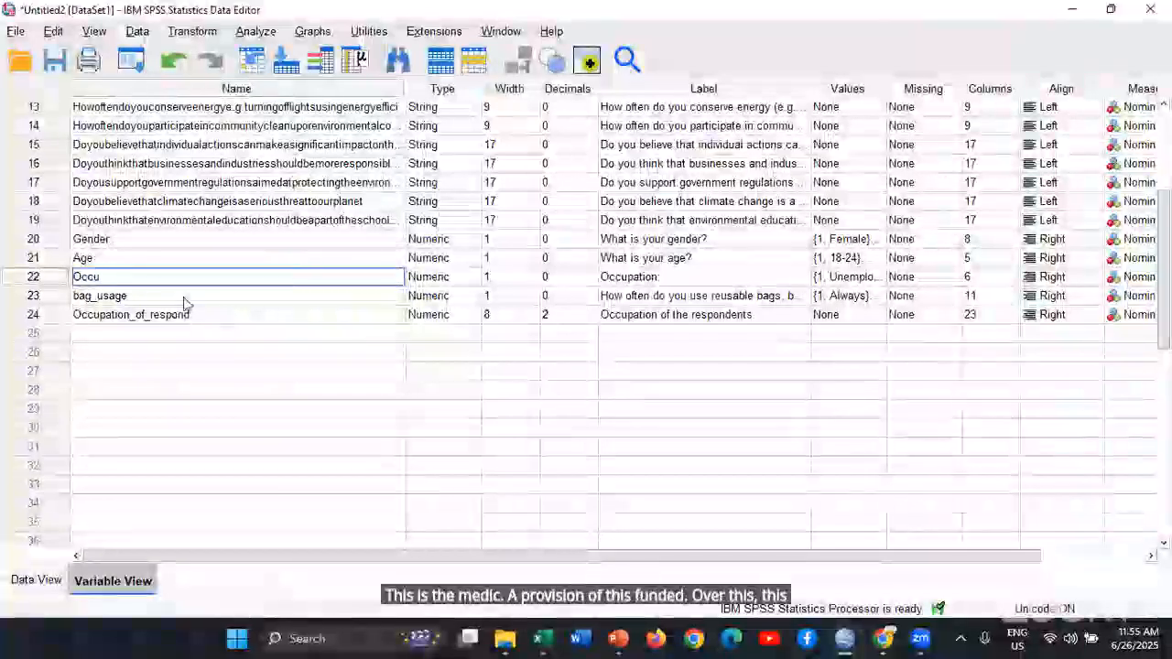
{"action": "double_click", "coordinate": [259, 314]}
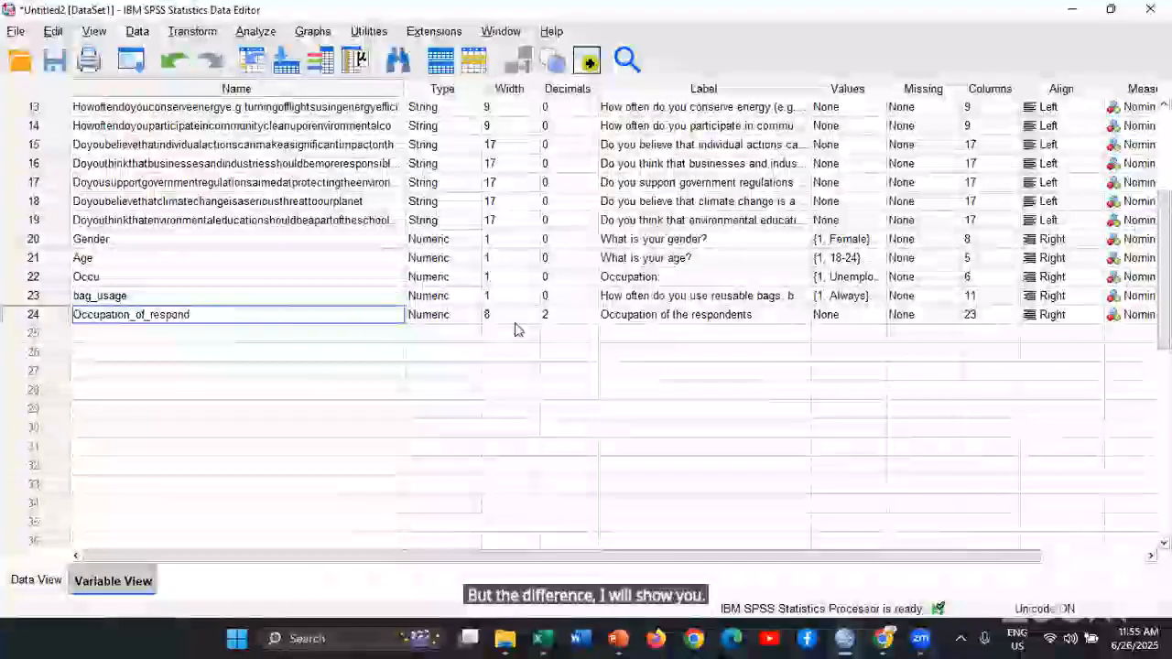
Open the value labels of Occupation_of_respond and add the label Student for value 1
{"action": "left_click", "coordinate": [877, 316]}
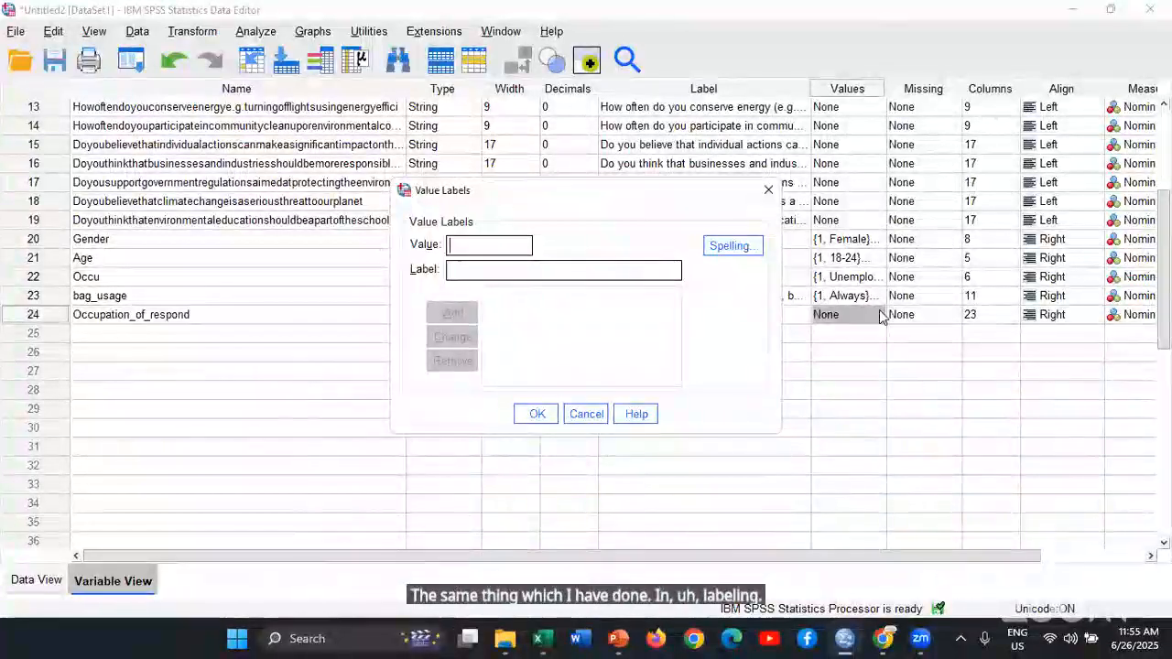
{"action": "key", "text": "Tab"}
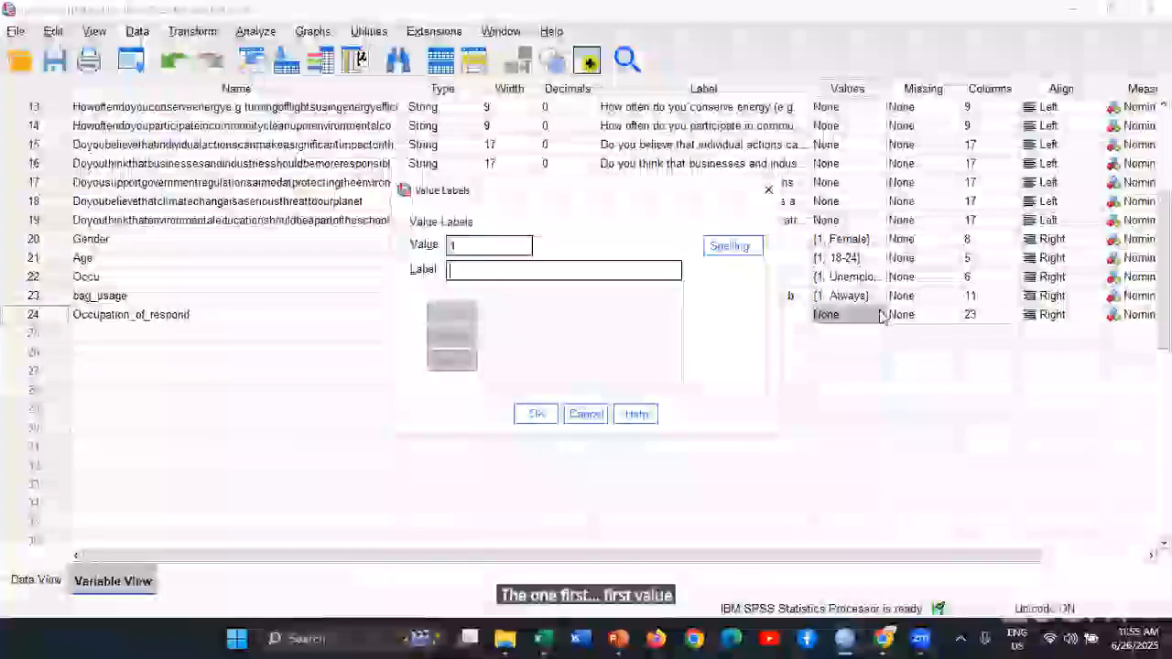
{"action": "type", "text": "Stud"}
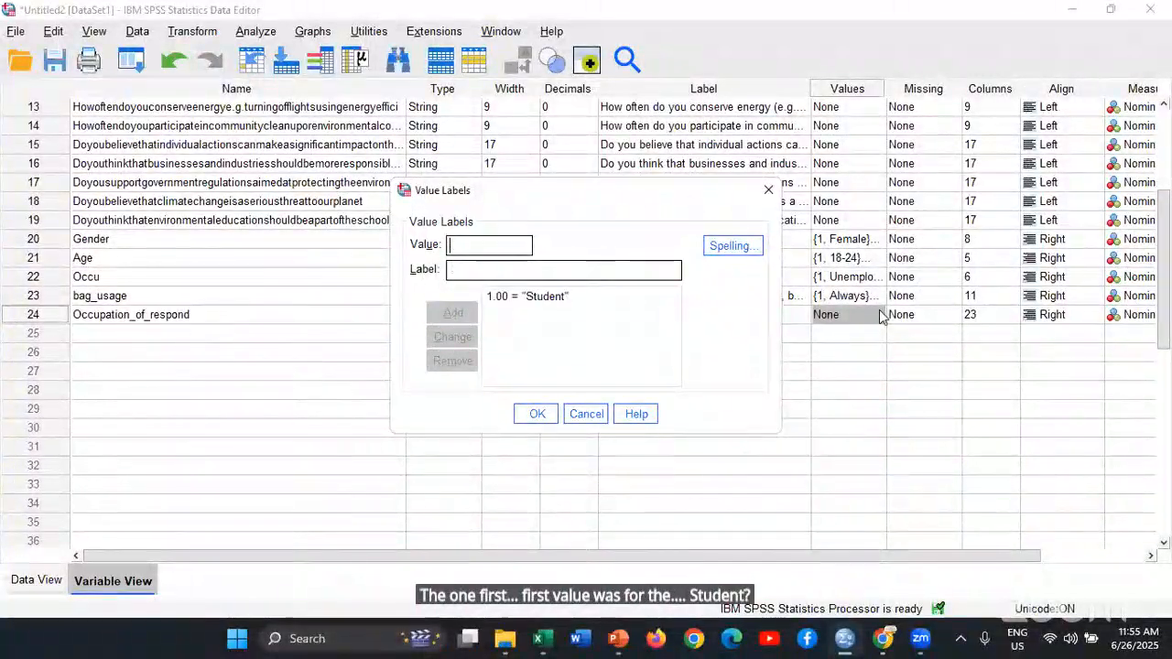
{"action": "type", "text": "2"}
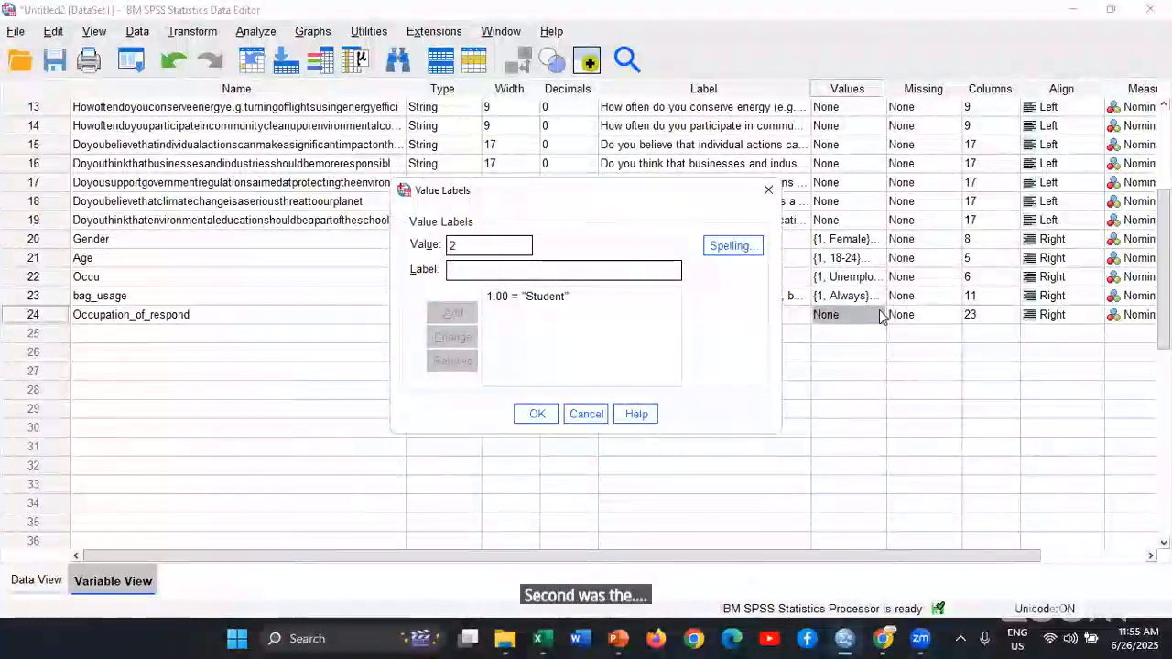
Look up the second Occupation option in the form and add the label Employed for value 2
{"action": "key", "text": "alt+Tab"}
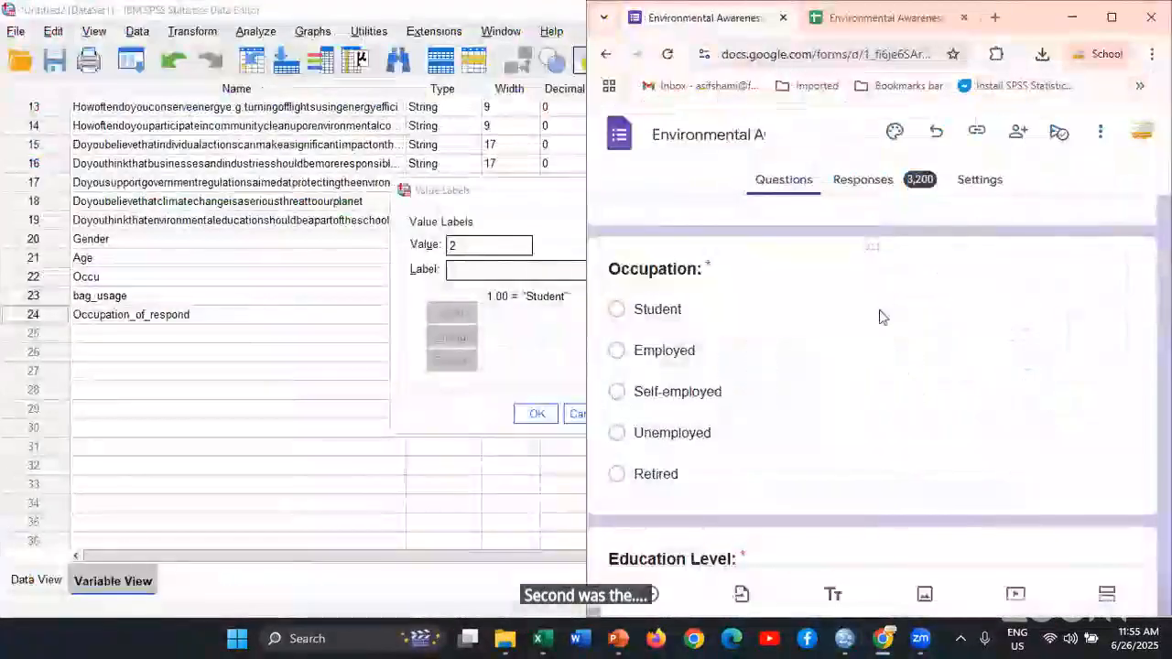
{"action": "key", "text": "alt+Tab"}
{"action": "type", "text": "Emp"}
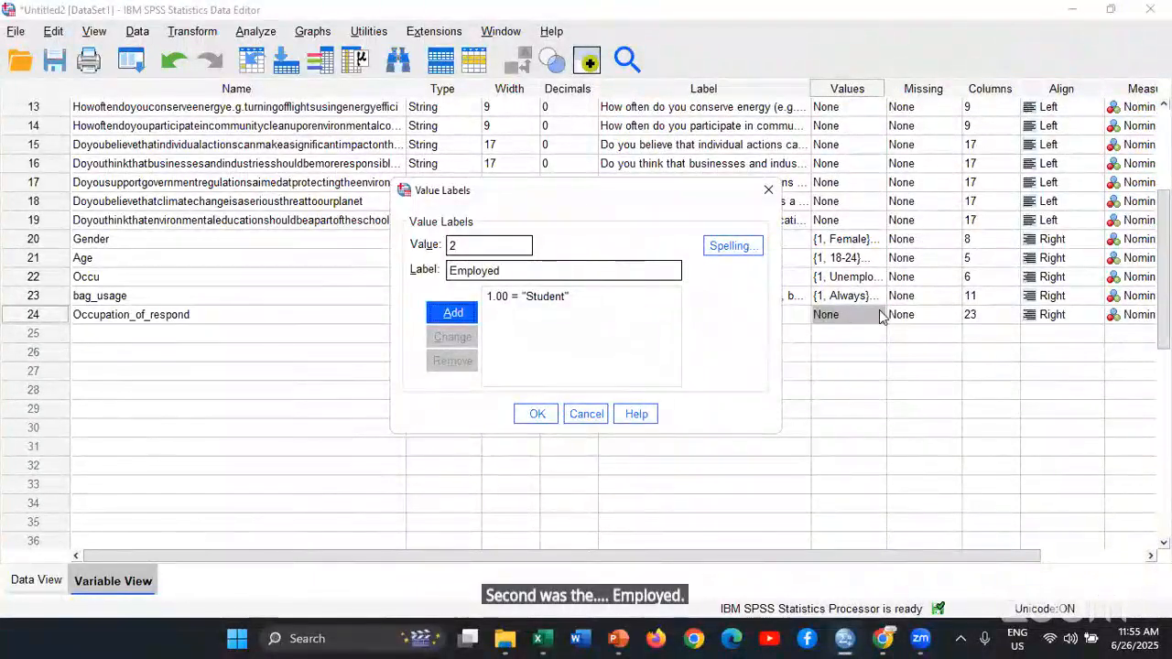
{"action": "key", "text": "Return"}
Look up the third Occupation option in the form and add the label Self-employed for value 3
{"action": "type", "text": "3"}
{"action": "key", "text": "Tab"}
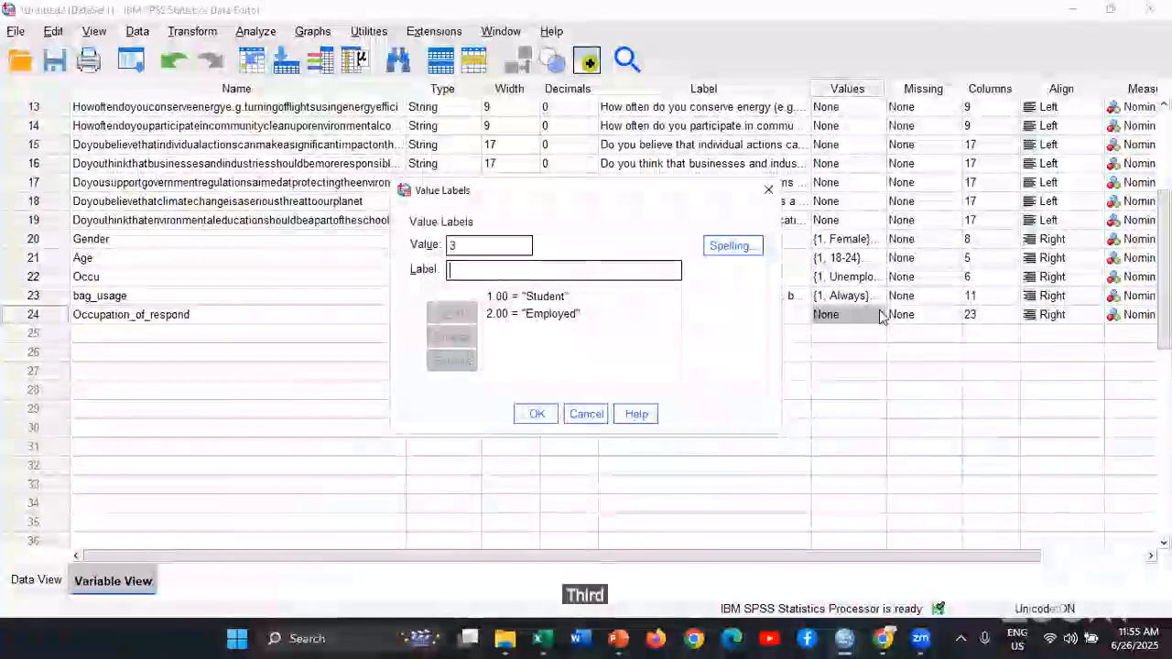
{"action": "key", "text": "alt+Tab"}
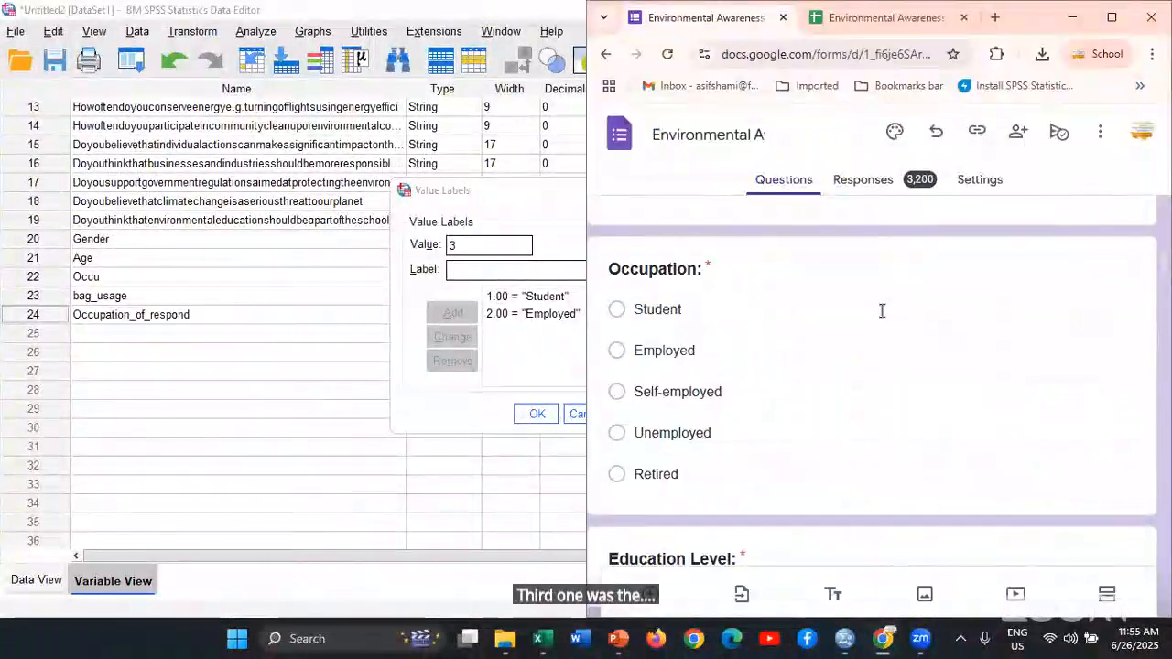
{"action": "key", "text": "alt+Tab"}
{"action": "type", "text": "Self"}
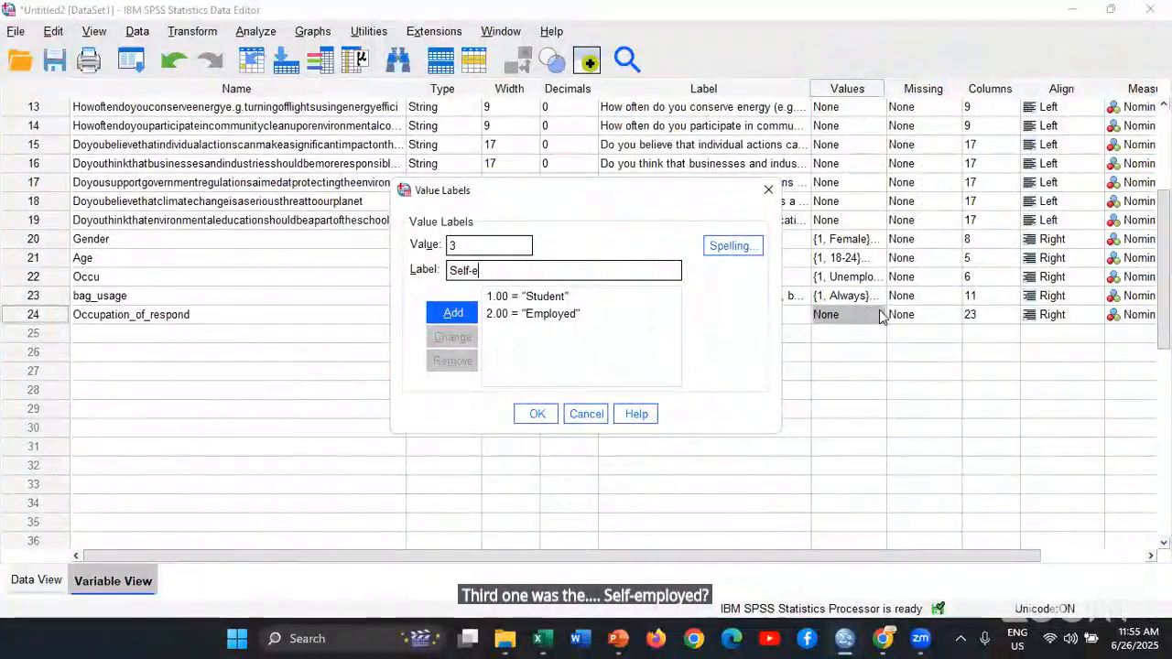
{"action": "type", "text": "-employed"}
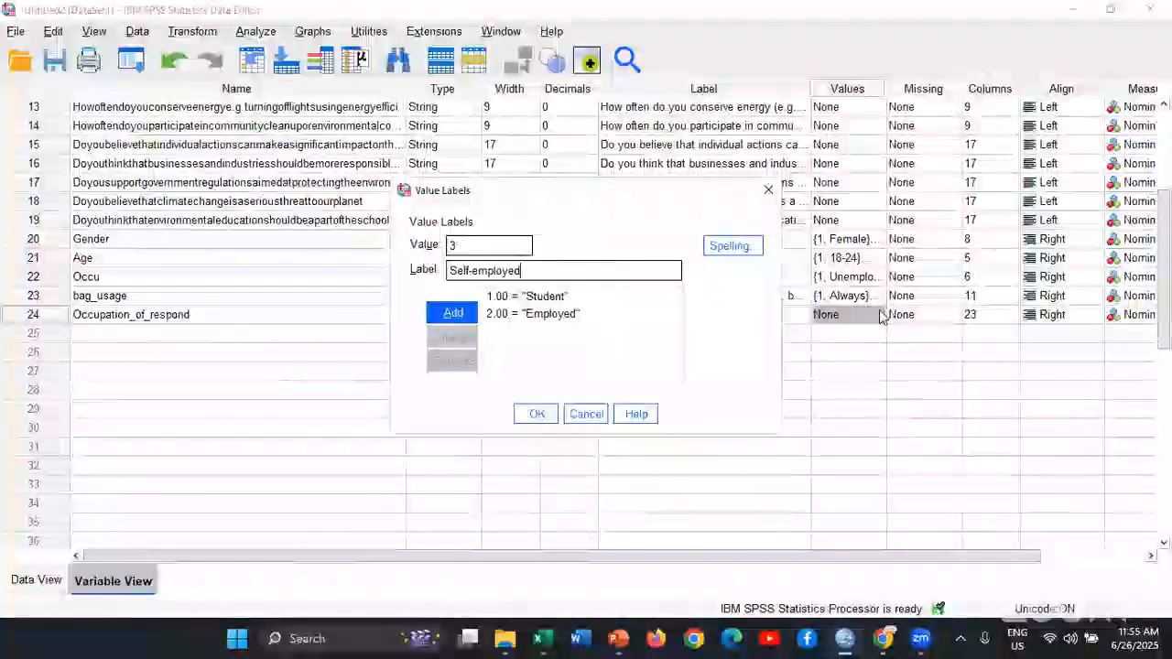
{"action": "key", "text": "Return"}
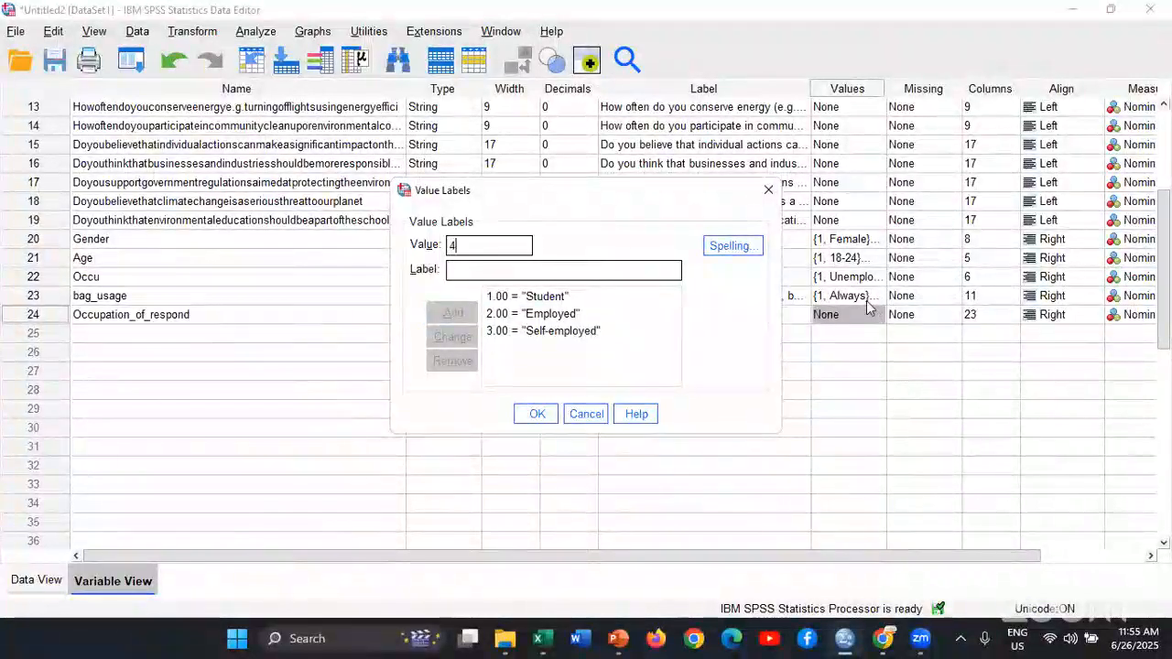
Add the labels Unemployed for value 4 and Retired for value 5, and apply the value labels to Occupation_of_respond
{"action": "type", "text": "Un"}
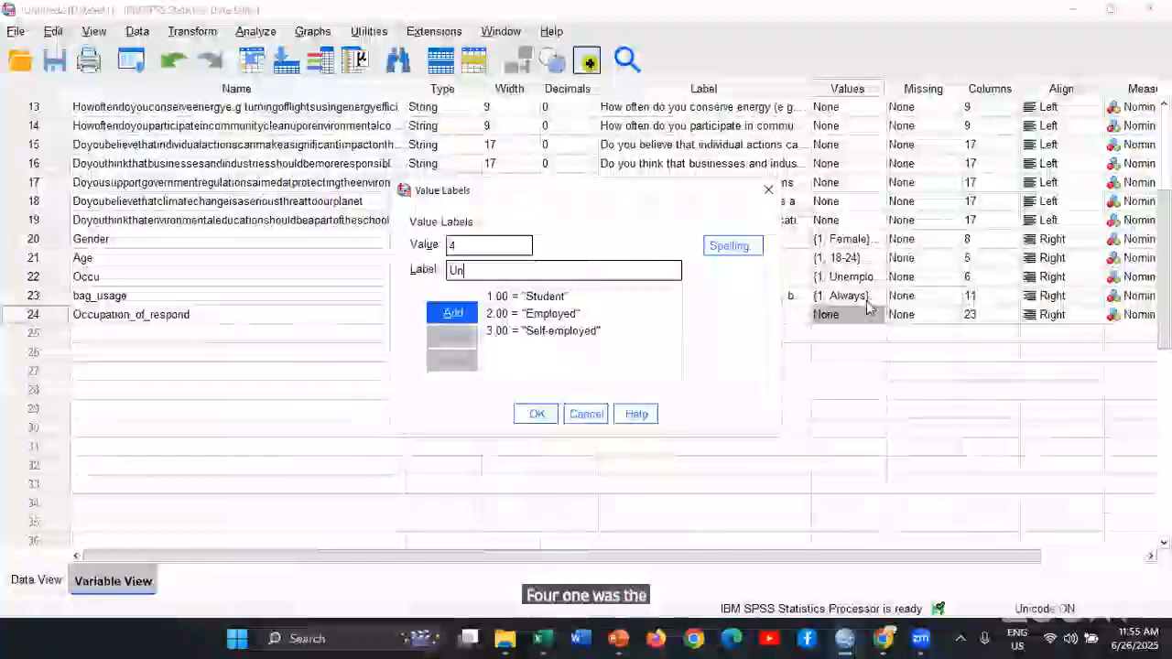
{"action": "type", "text": "emplo"}
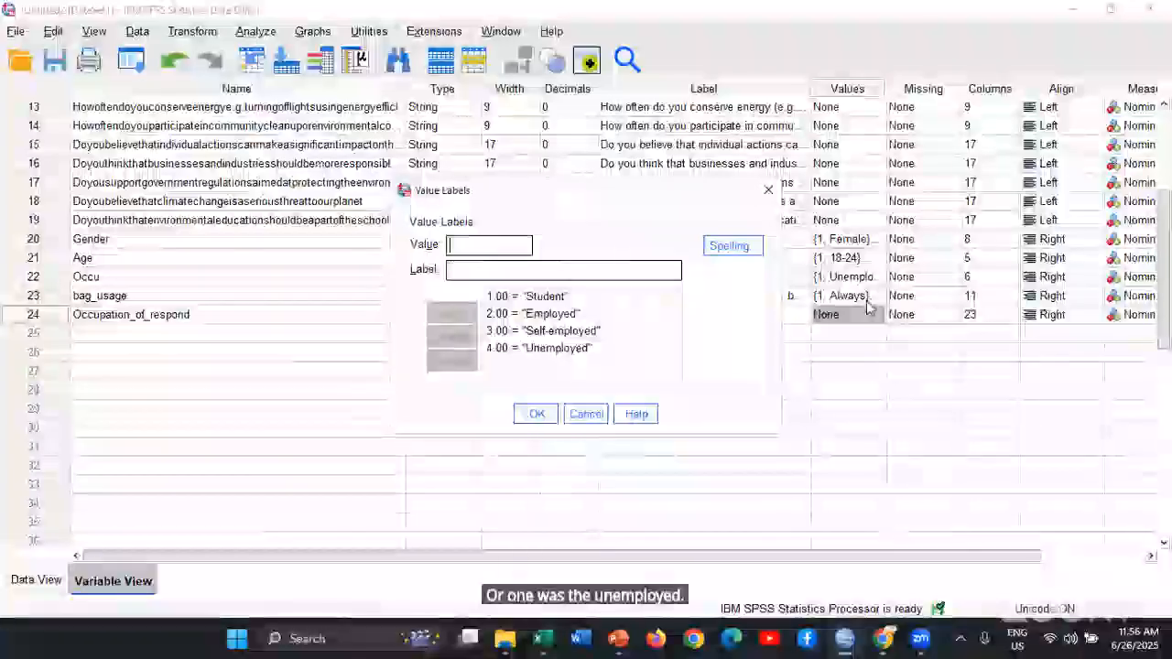
{"action": "type", "text": "5"}
{"action": "key", "text": "Tab"}
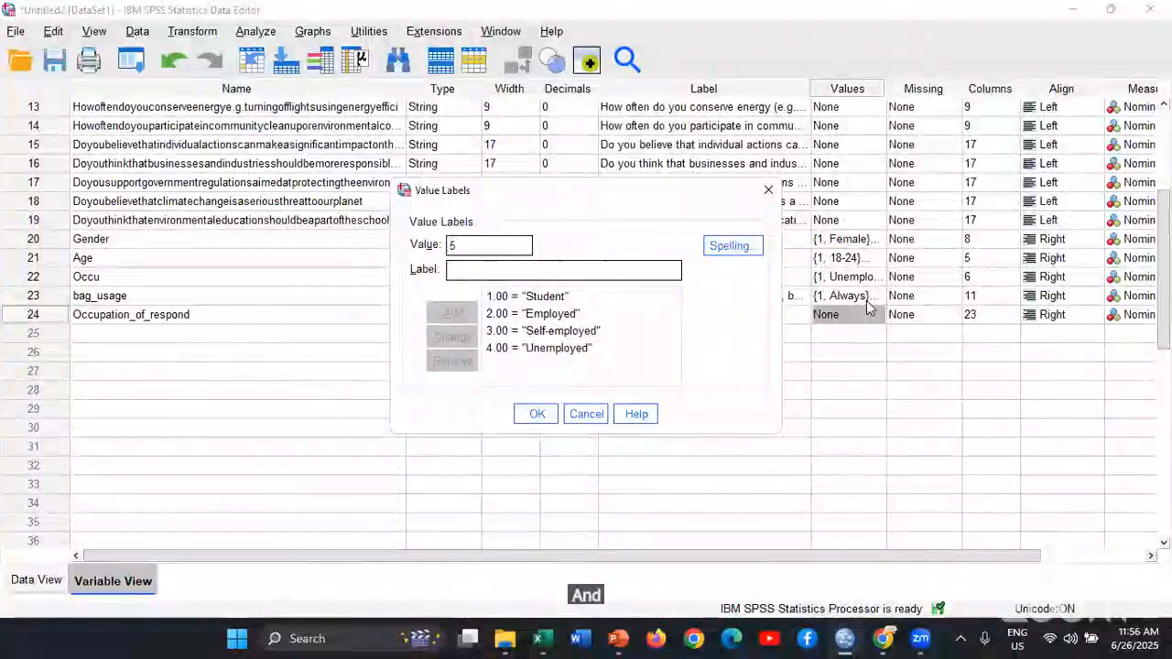
{"action": "type", "text": "Retired"}
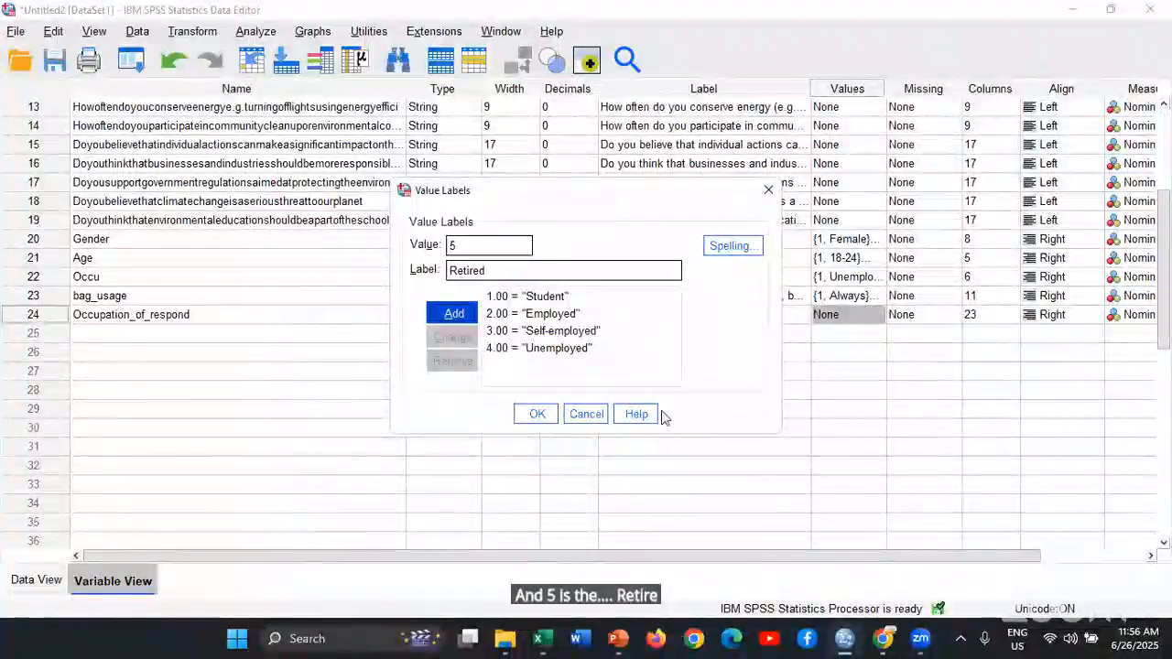
{"action": "left_click", "coordinate": [549, 418]}
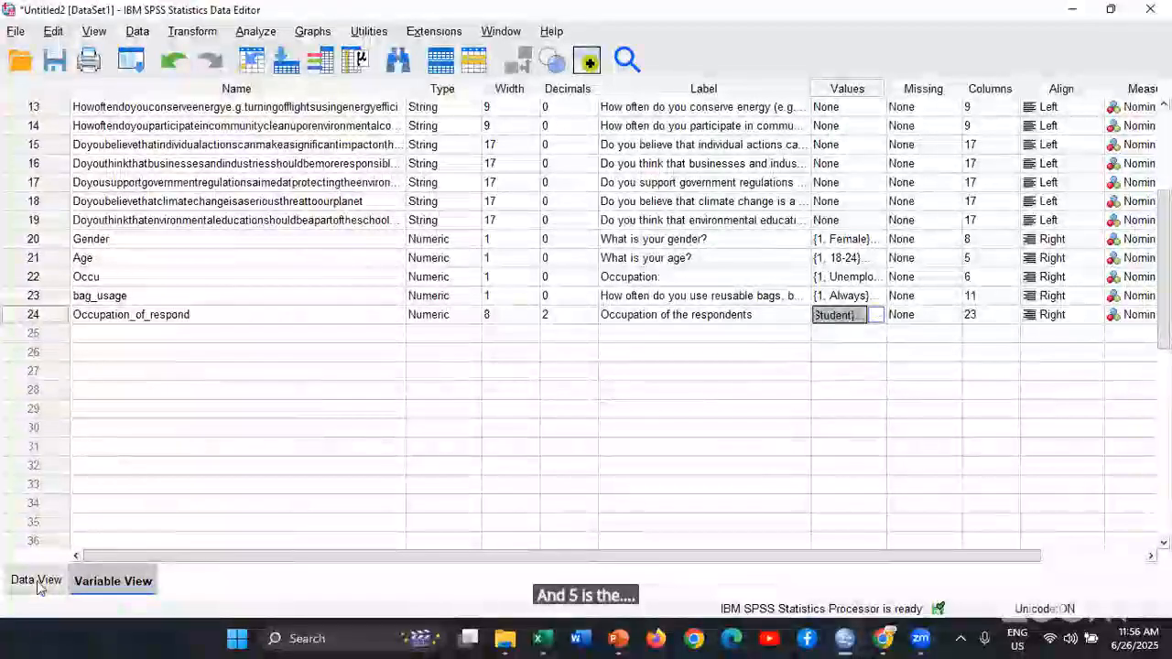
Compare the Occu and Occupation_of_respond data columns with value labels shown and hidden, and check their codes against the form's Occupation options
{"action": "left_click", "coordinate": [40, 581]}
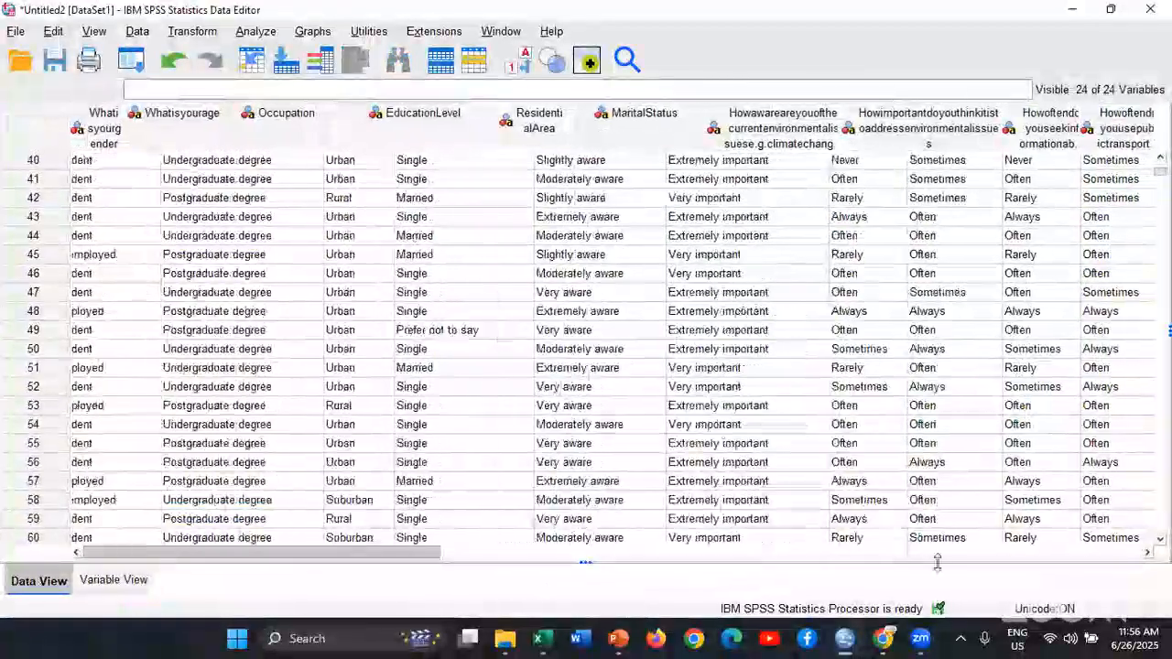
{"action": "left_click_drag", "start_coordinate": [938, 563], "coordinate": [964, 559]}
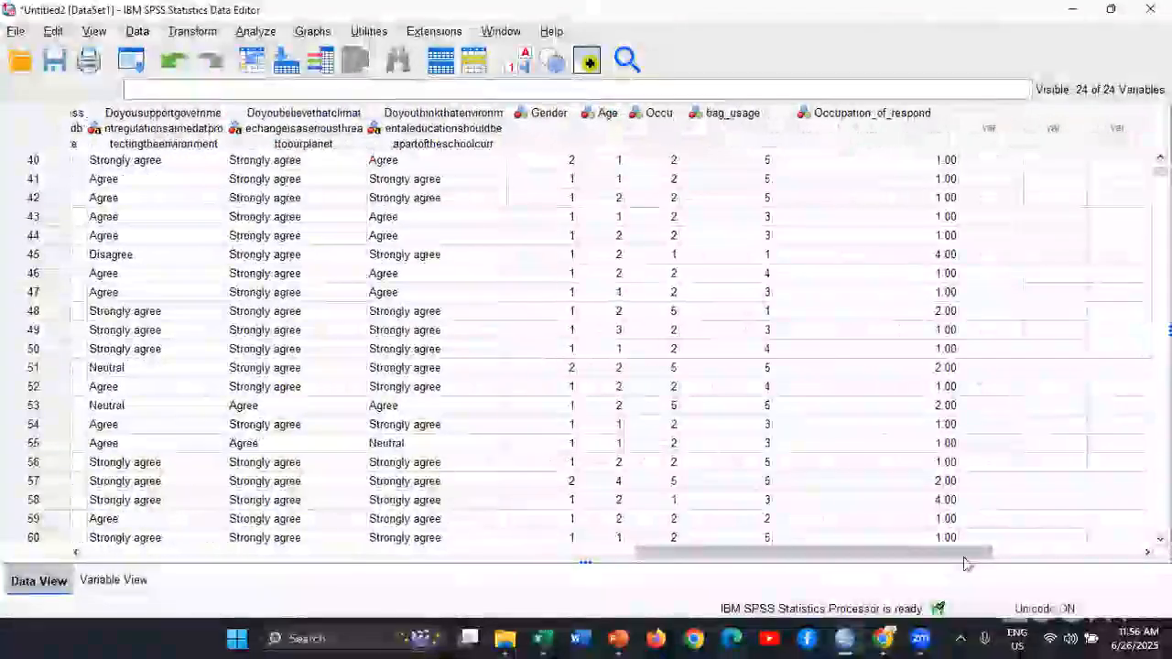
{"action": "left_click", "coordinate": [521, 66]}
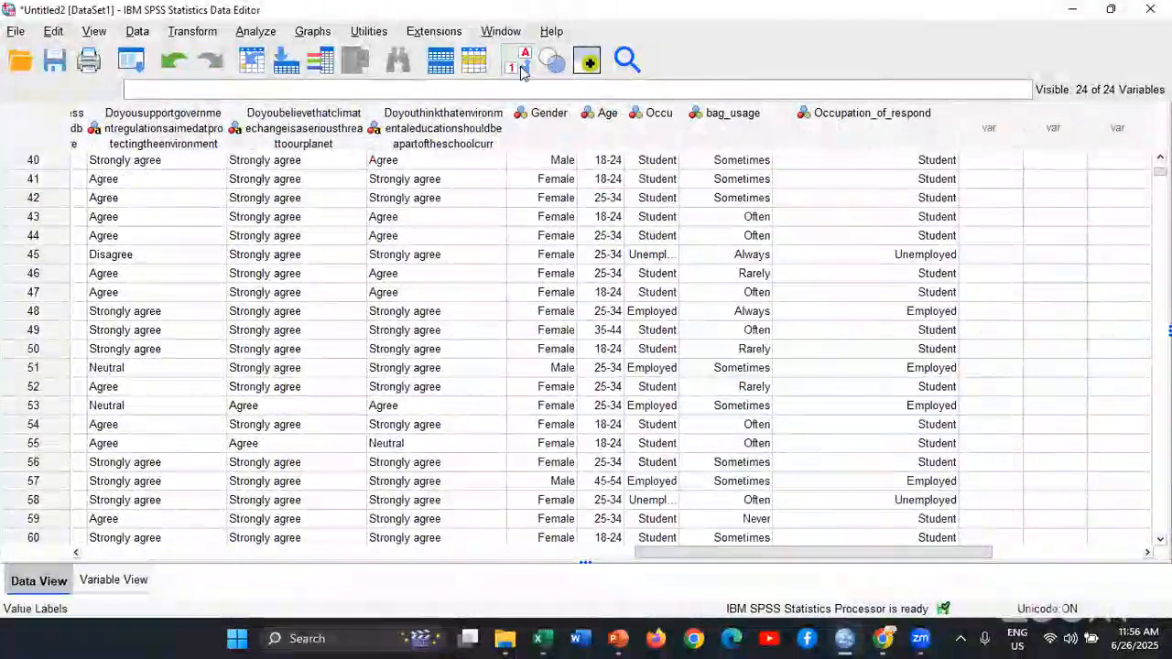
{"action": "left_click", "coordinate": [521, 66]}
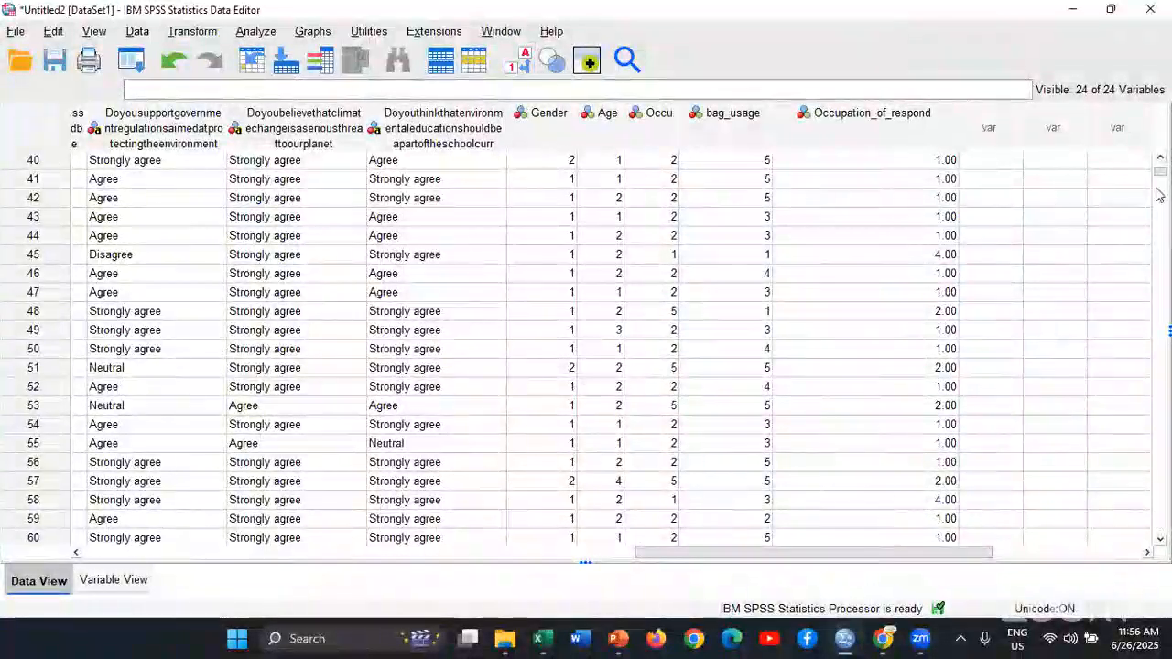
{"action": "scroll", "coordinate": [1163, 160], "scroll_direction": "up", "scroll_amount": 13}
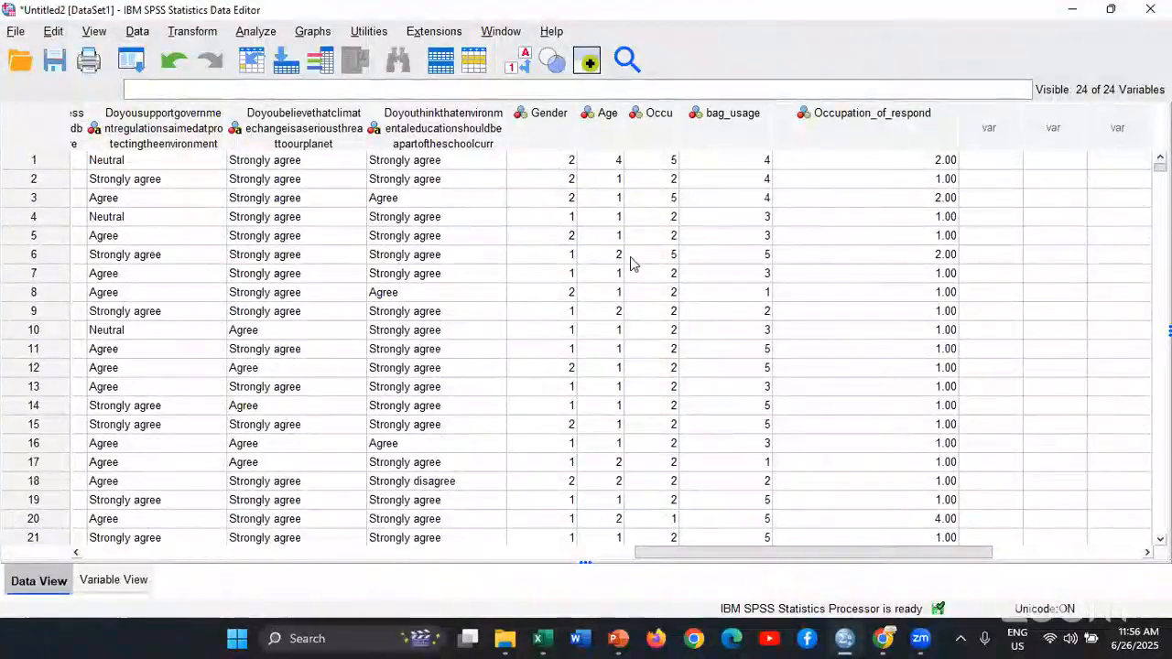
{"action": "key", "text": "alt+Tab"}
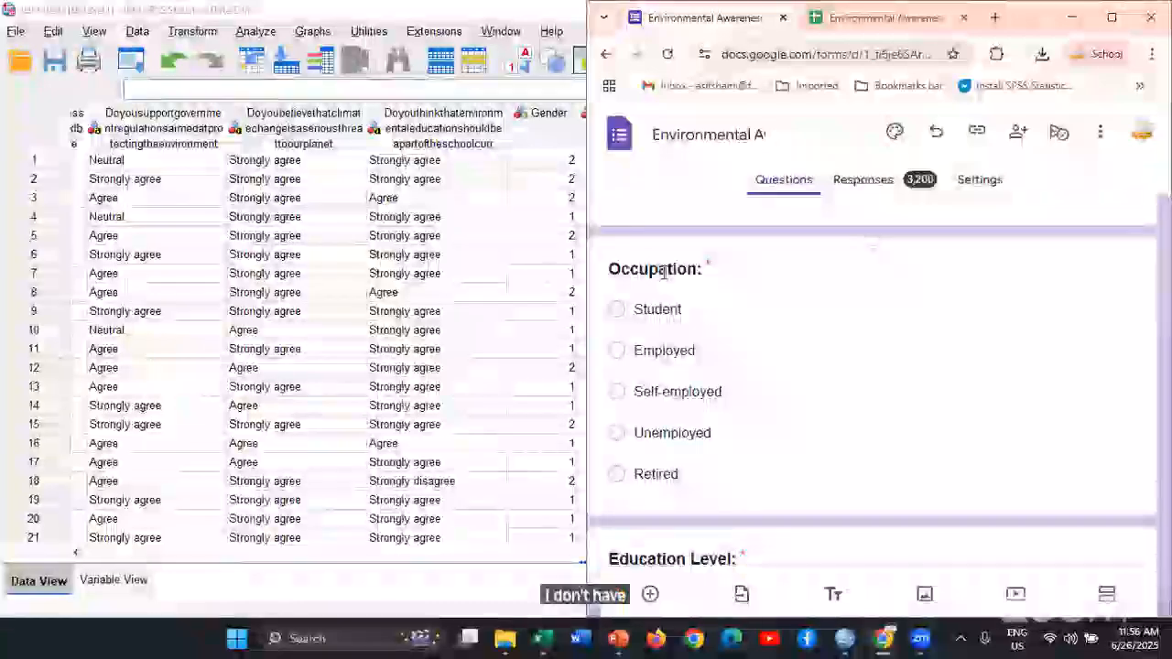
Compare the first case's codes in Occu and Occupation_of_respond with its text answer in the original Occupation column
{"action": "left_click", "coordinate": [93, 582]}
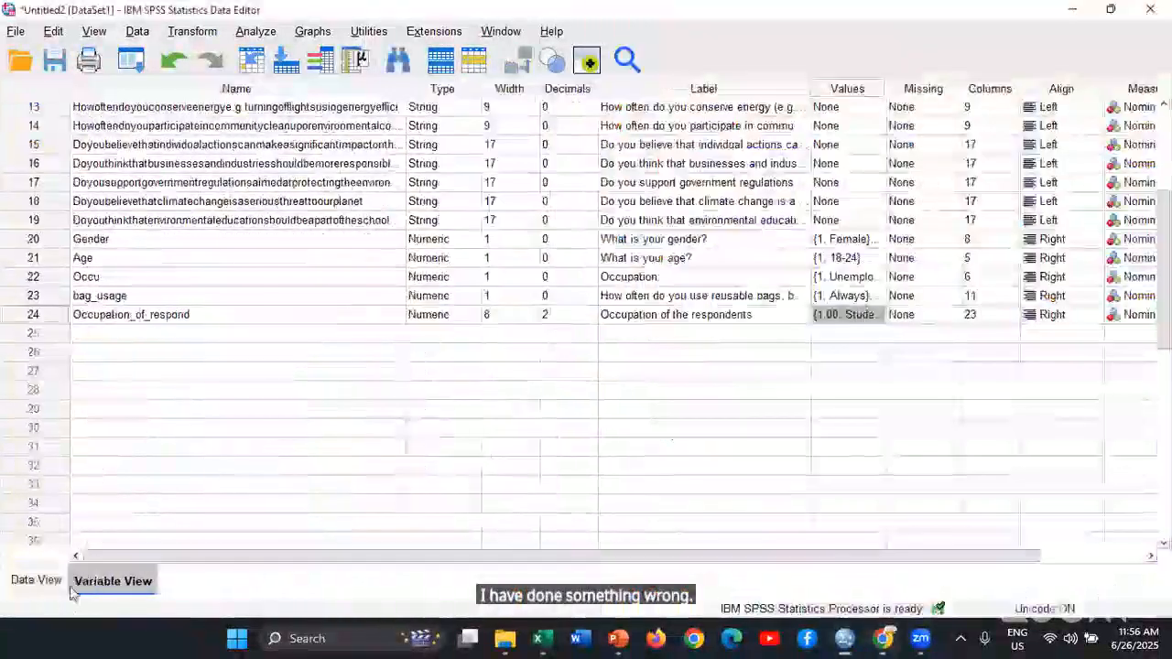
{"action": "key", "text": "ctrl+t"}
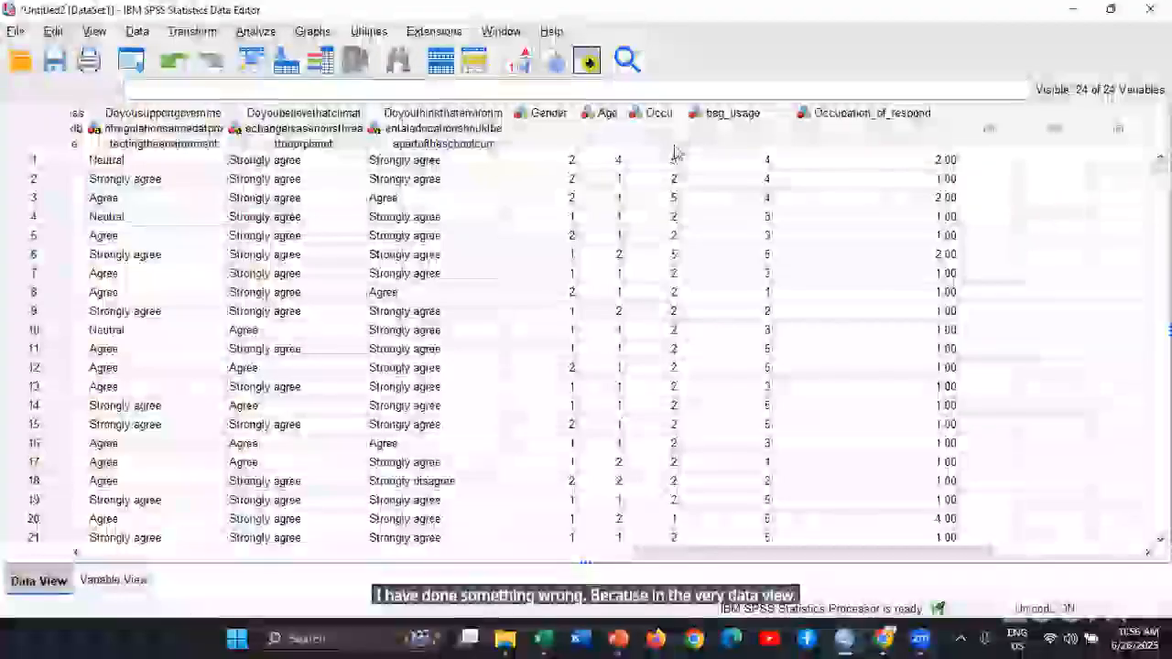
{"action": "left_click", "coordinate": [661, 161]}
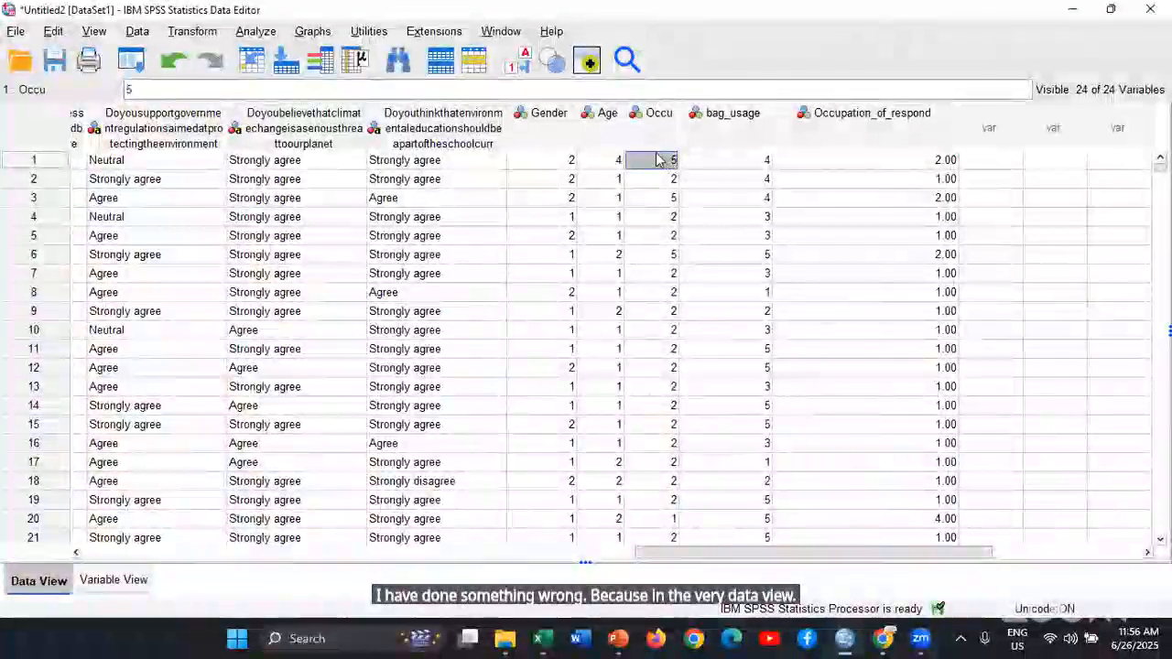
{"action": "left_click", "coordinate": [925, 159]}
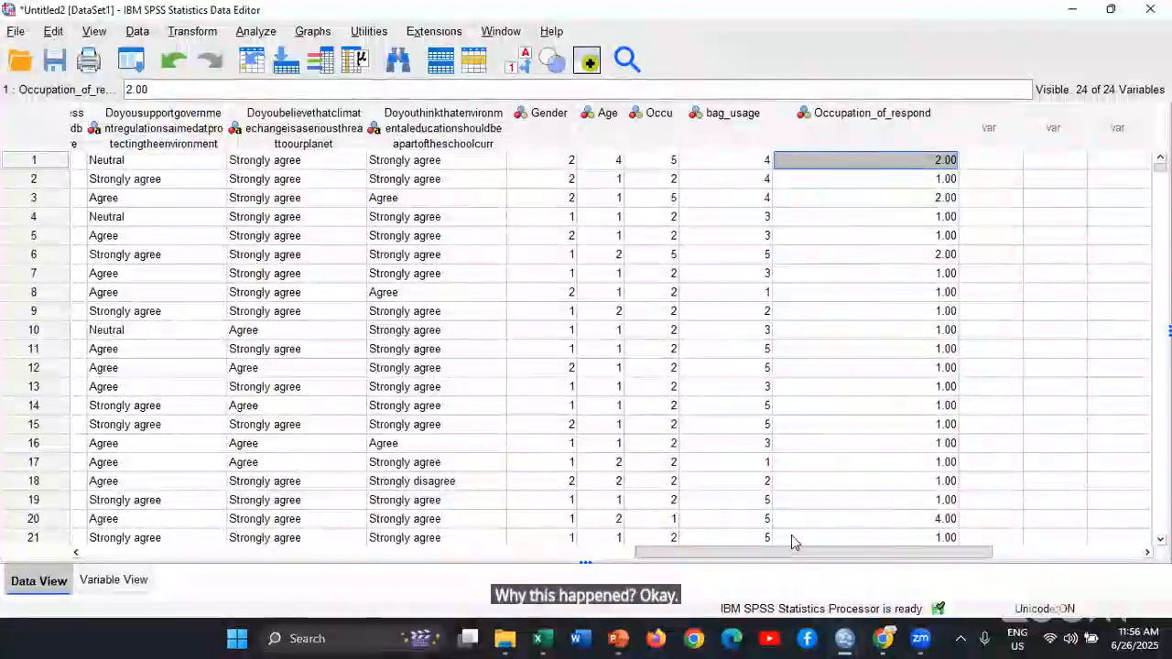
{"action": "scroll", "coordinate": [793, 542], "scroll_direction": "left", "scroll_amount": 10}
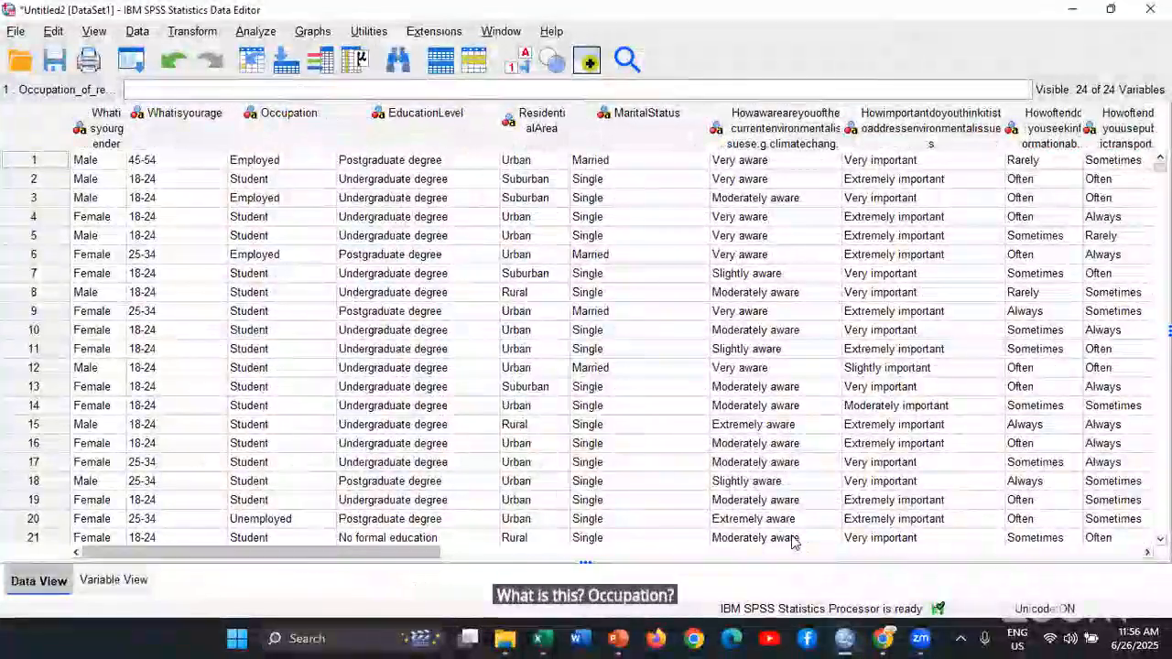
{"action": "scroll", "coordinate": [793, 543], "scroll_direction": "right", "scroll_amount": 5}
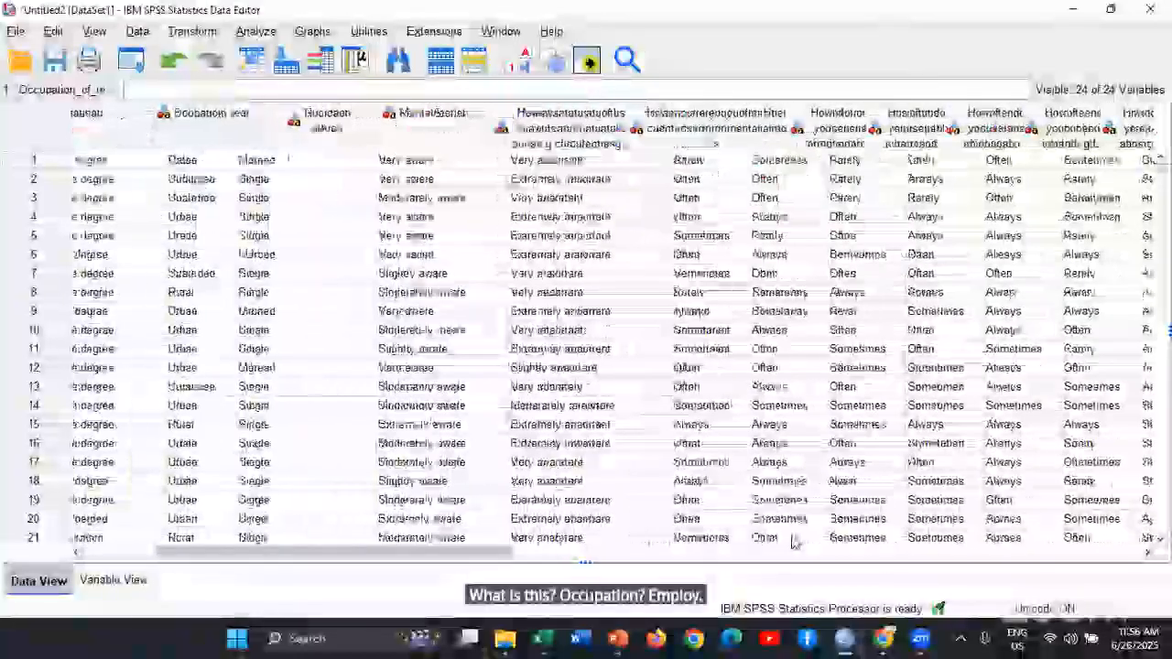
{"action": "scroll", "coordinate": [793, 542], "scroll_direction": "right", "scroll_amount": 10}
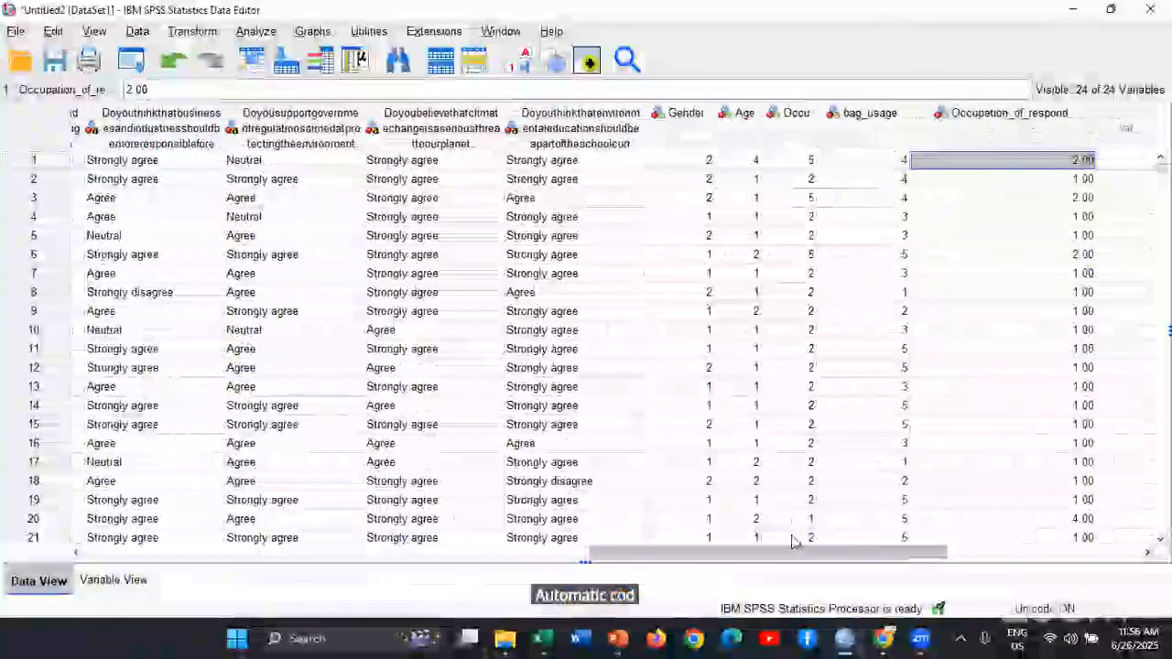
{"action": "scroll", "coordinate": [795, 542], "scroll_direction": "right", "scroll_amount": 1}
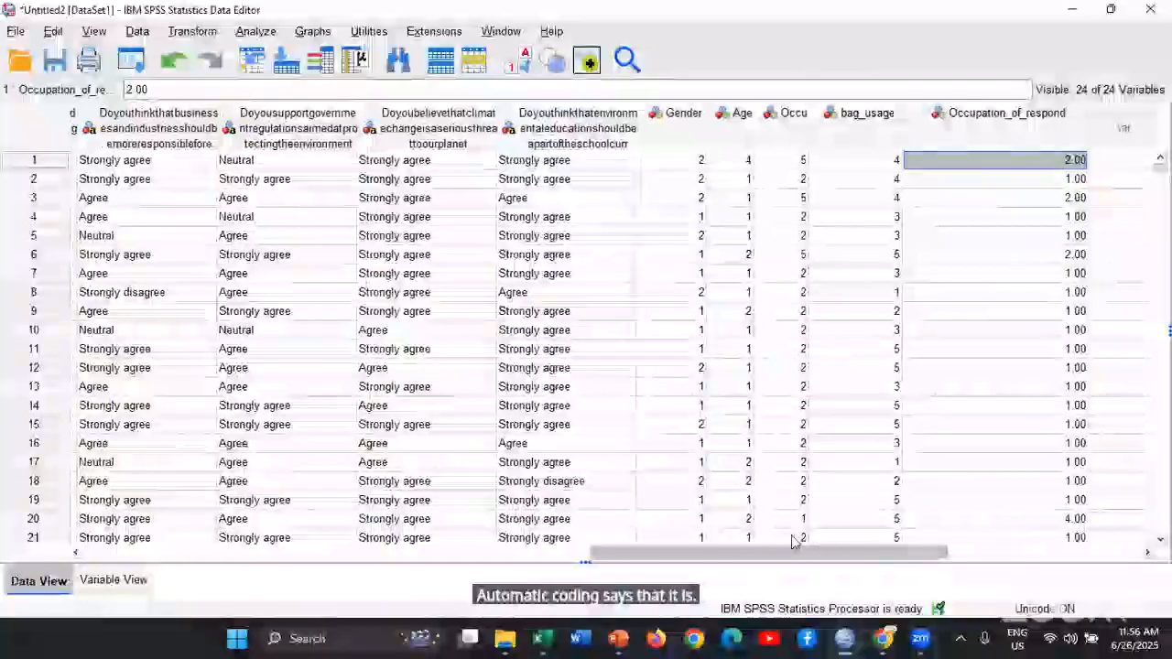
{"action": "scroll", "coordinate": [793, 540], "scroll_direction": "right", "scroll_amount": 3}
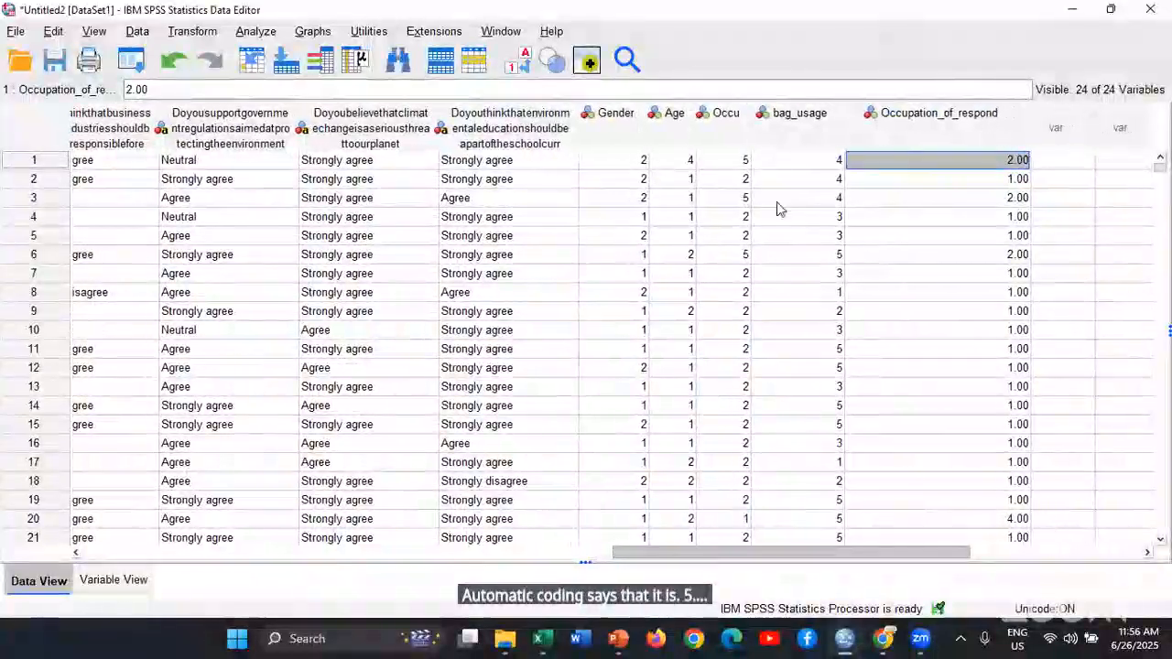
{"action": "left_click_drag", "start_coordinate": [777, 203], "coordinate": [772, 206]}
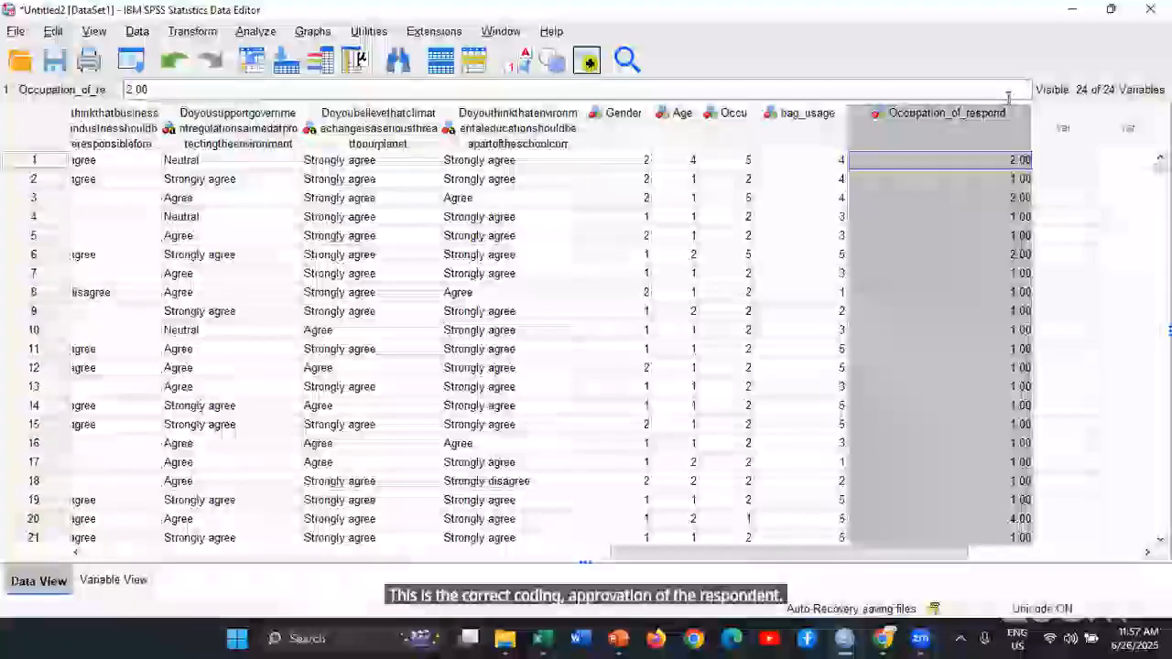
Review the value labels defined for Occupation_of_respond and close them without changes
{"action": "left_click", "coordinate": [98, 583]}
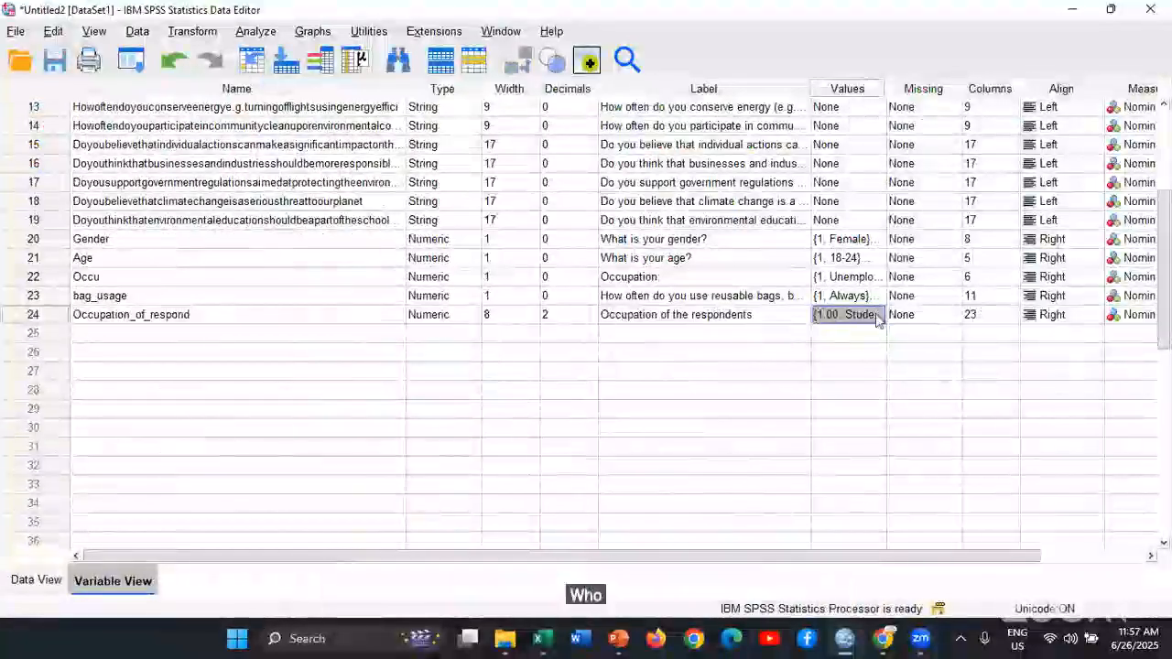
{"action": "left_click", "coordinate": [878, 314]}
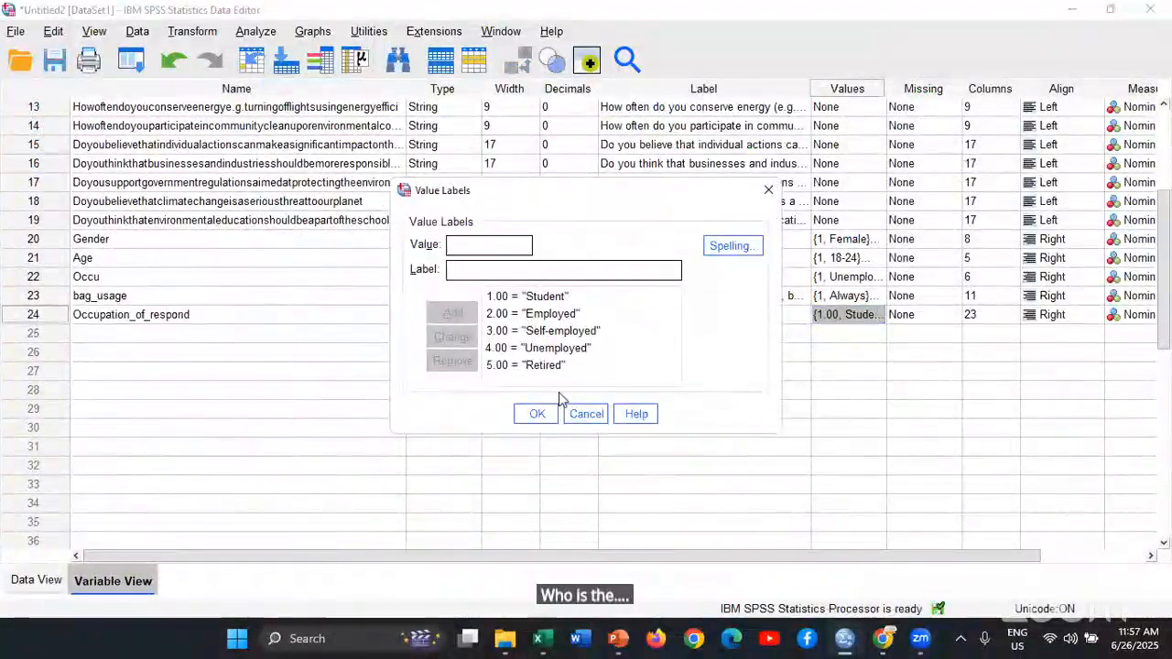
{"action": "left_click", "coordinate": [586, 414]}
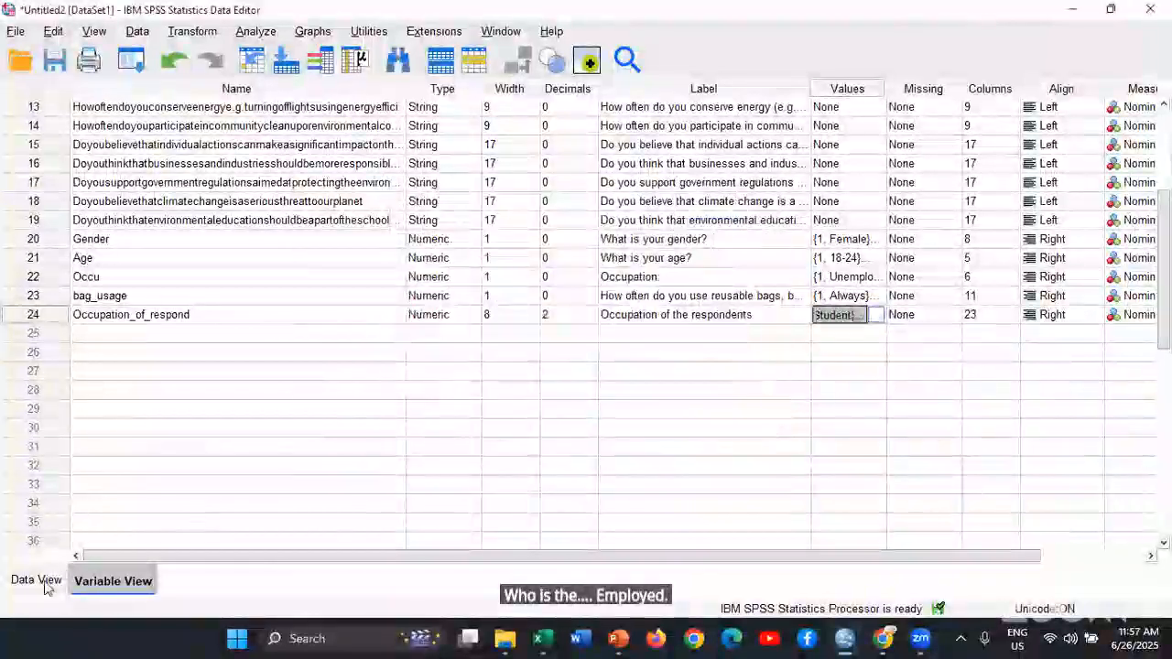
Check the original Occupation answers against the Occu and Occupation_of_respond codes and the order of the Occupation options in the form
{"action": "left_click", "coordinate": [73, 585]}
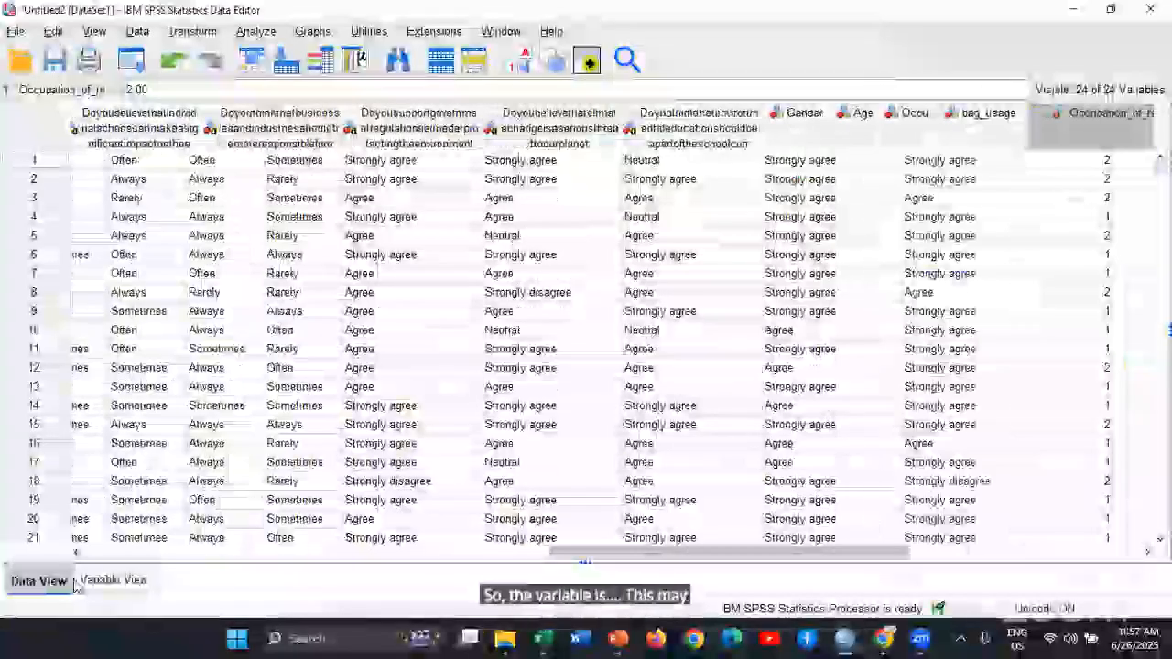
{"action": "left_click", "coordinate": [96, 552]}
{"action": "left_click", "coordinate": [95, 552]}
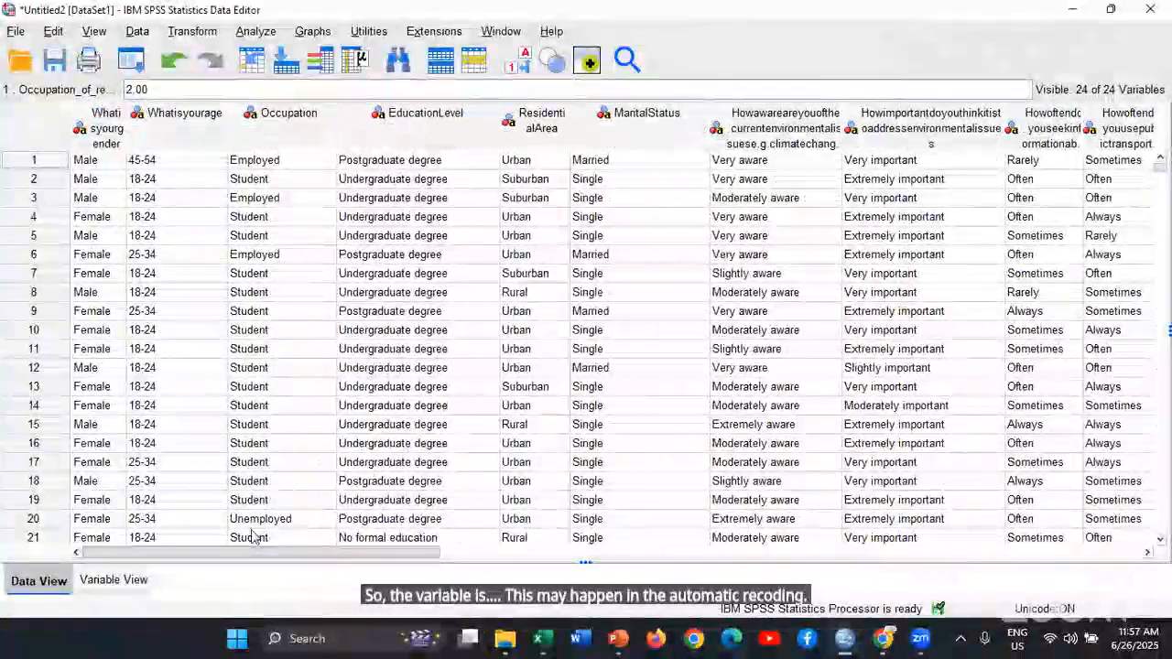
{"action": "scroll", "coordinate": [254, 537], "scroll_direction": "right", "scroll_amount": 10}
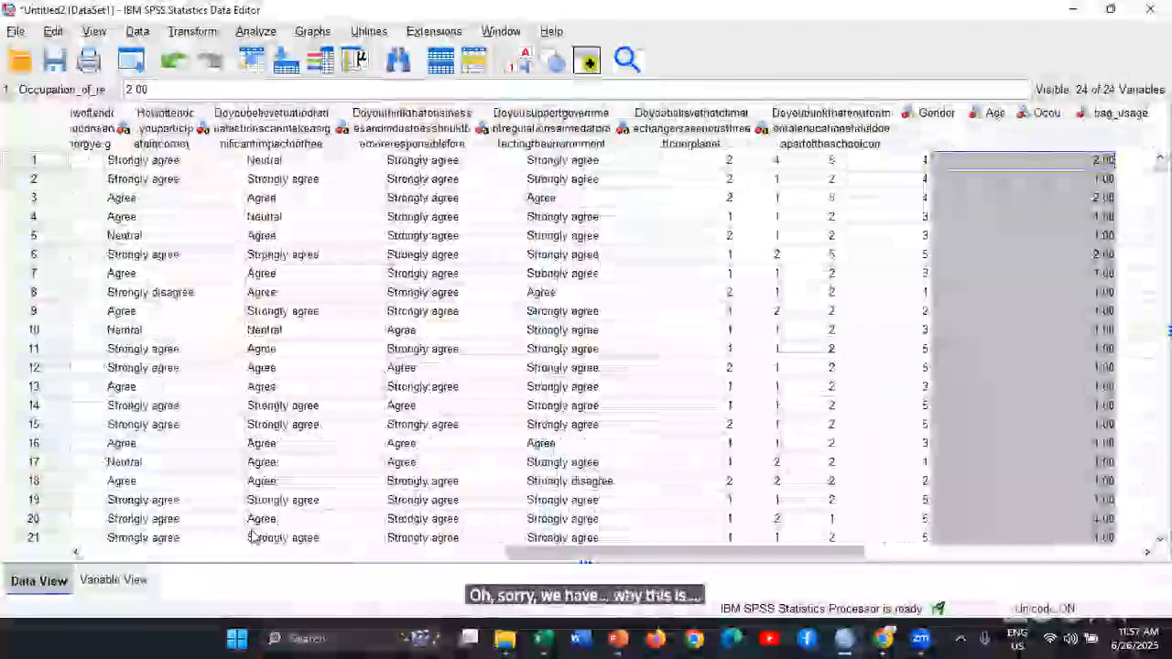
{"action": "scroll", "coordinate": [254, 538], "scroll_direction": "left", "scroll_amount": 1}
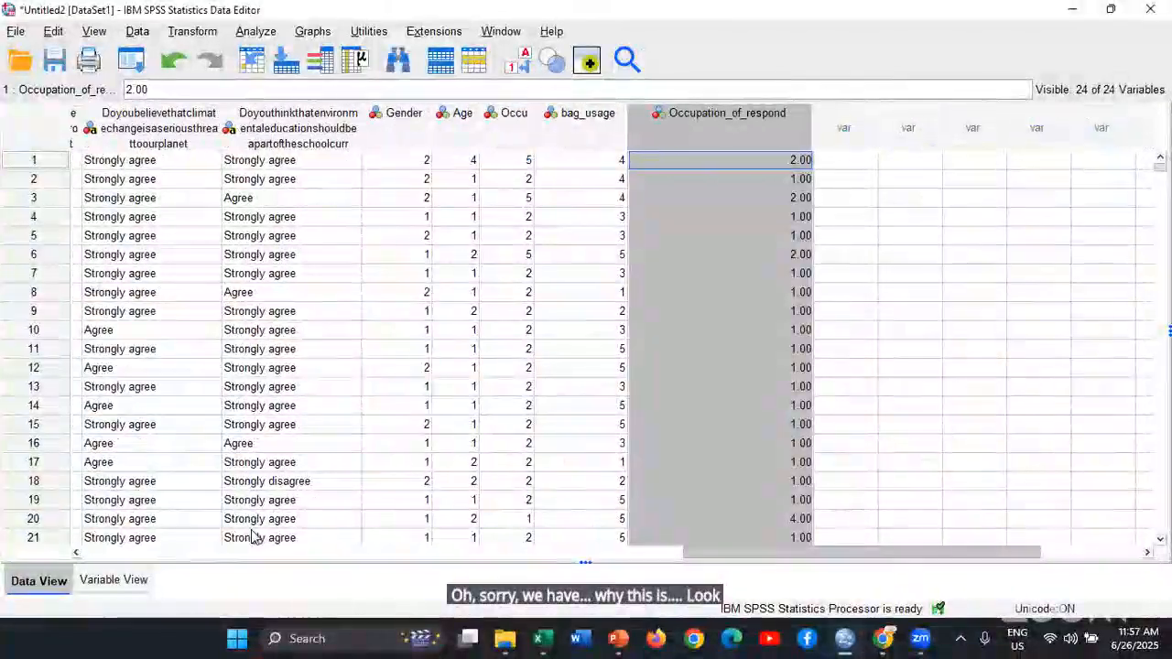
{"action": "left_click", "coordinate": [514, 132]}
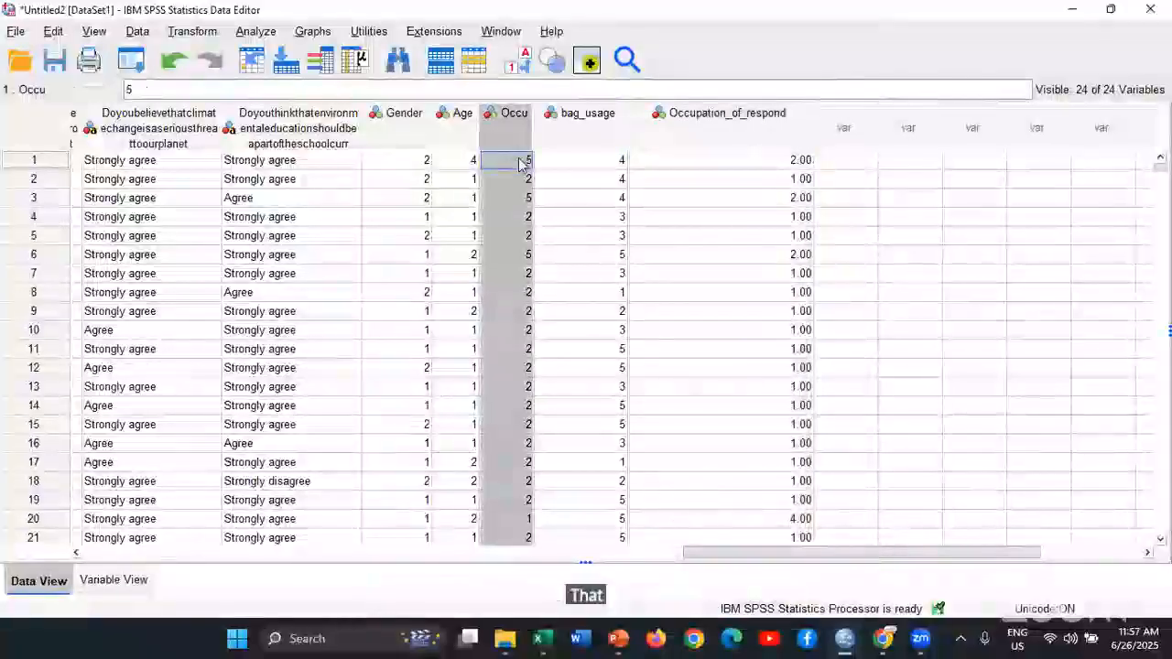
{"action": "left_click", "coordinate": [520, 161]}
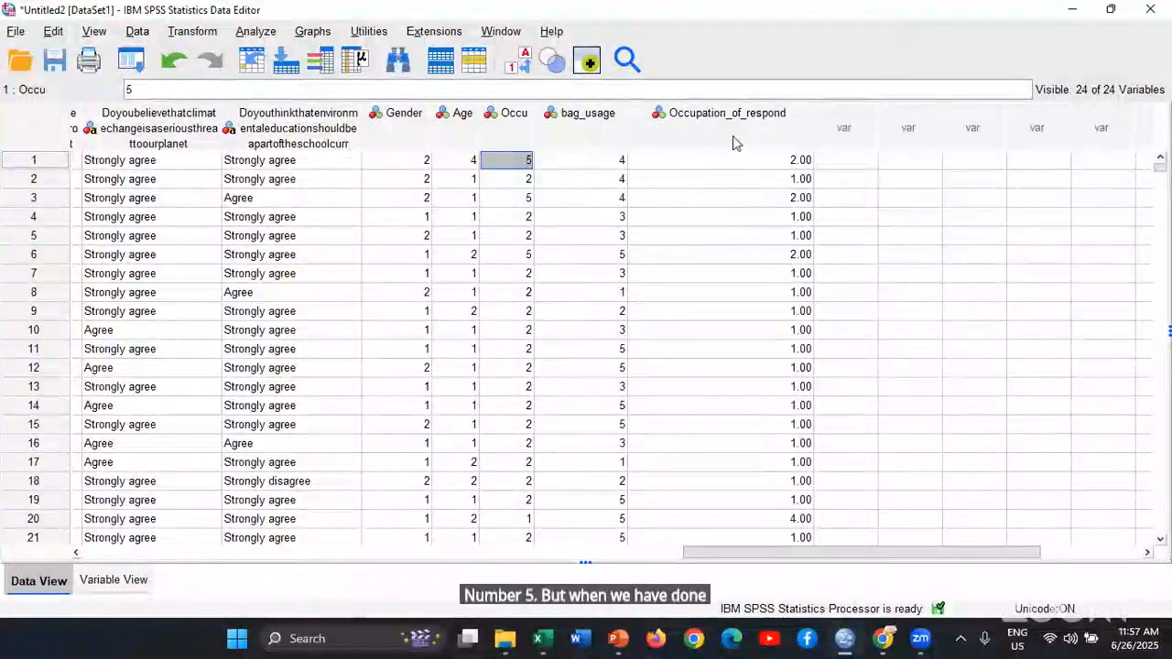
{"action": "left_click", "coordinate": [735, 144]}
{"action": "left_click", "coordinate": [743, 164]}
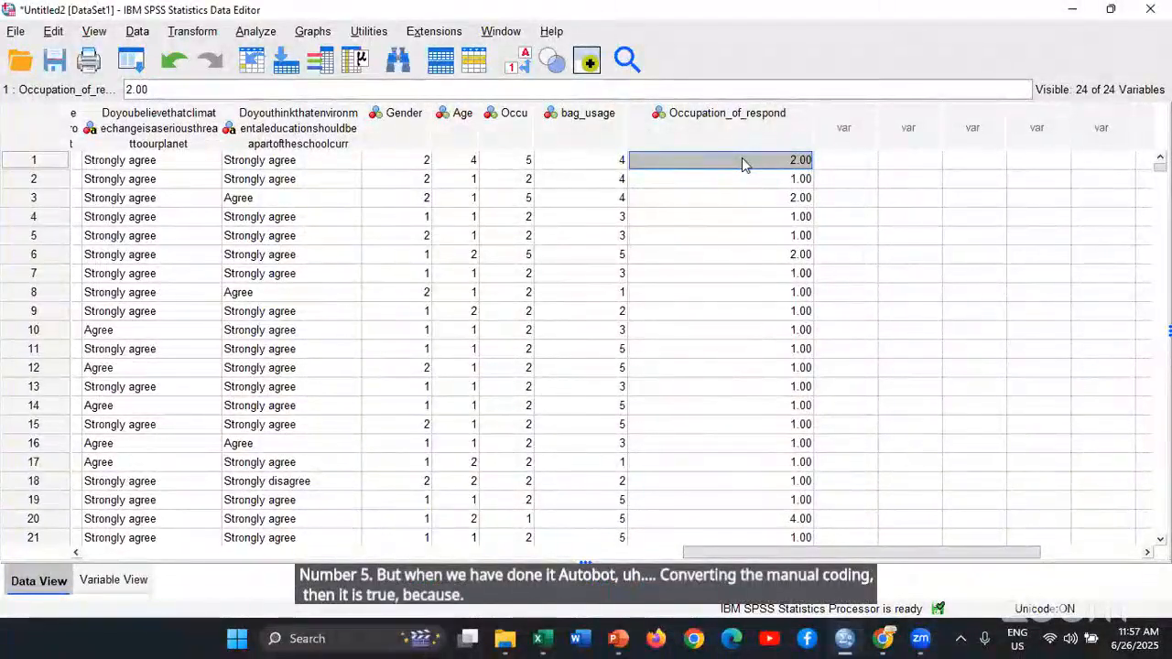
{"action": "key", "text": "alt+Tab"}
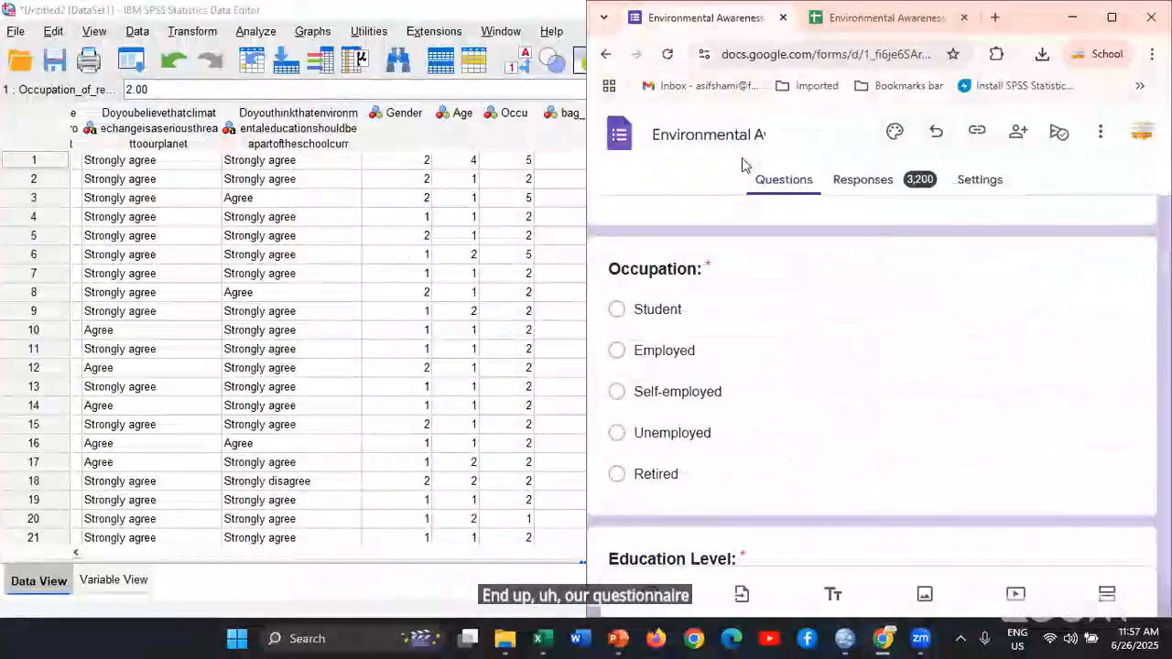
{"action": "key", "text": "alt+Tab"}
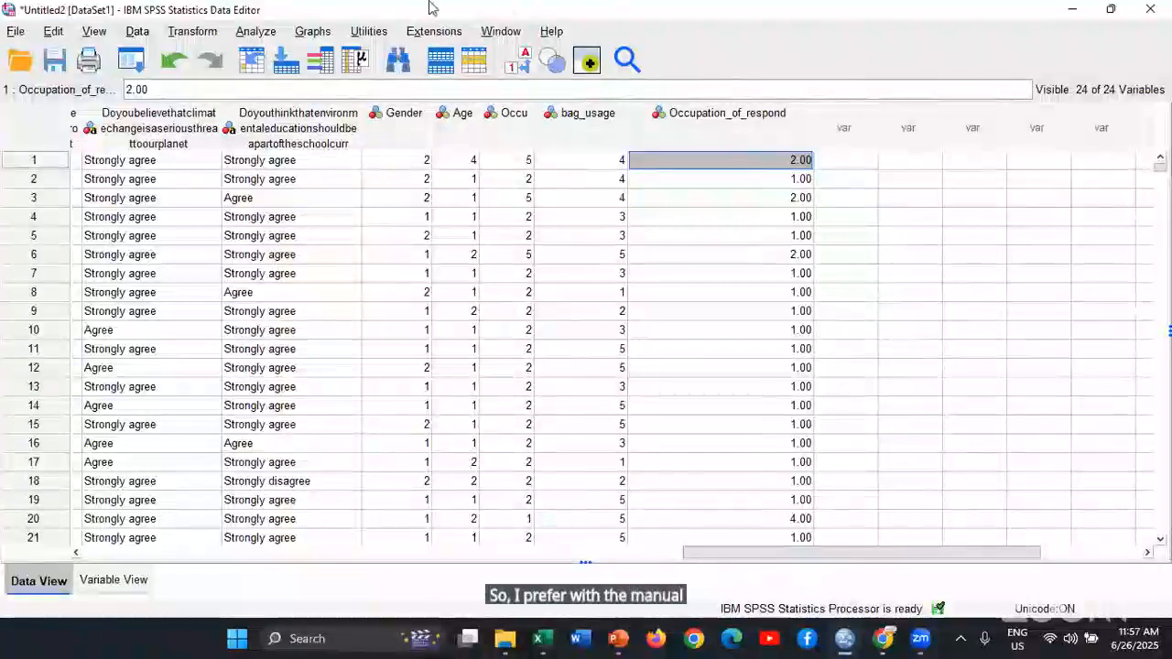
Set the measurement level of the Occupation_of_respond variable to Ordinal
{"action": "left_click", "coordinate": [211, 35]}
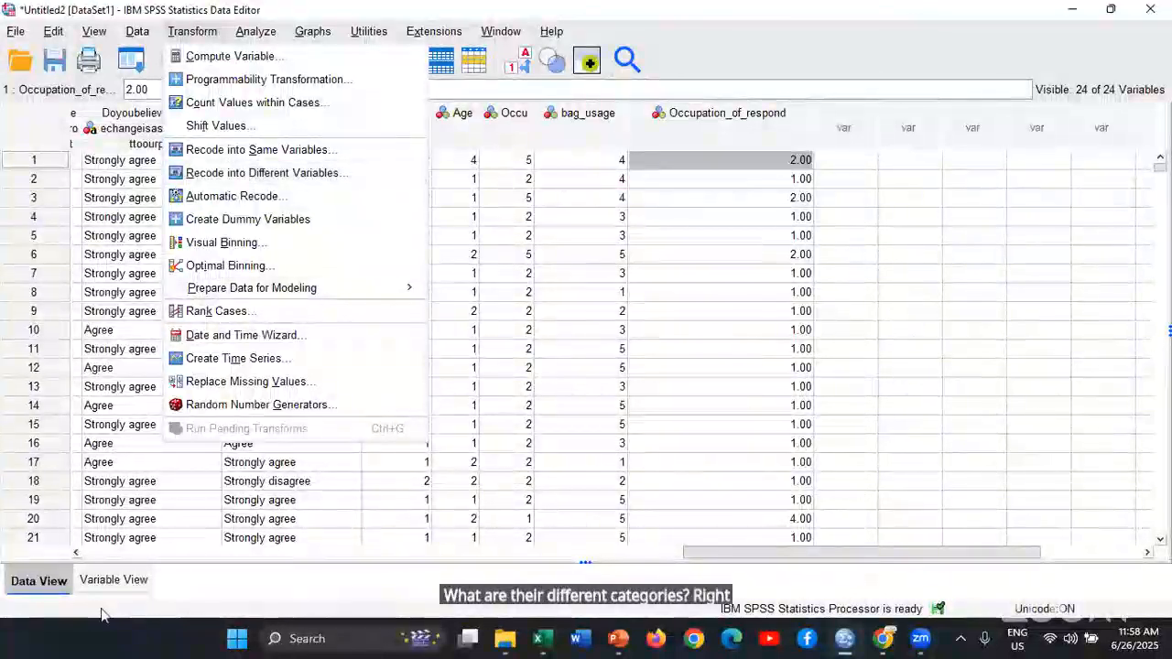
{"action": "left_click", "coordinate": [112, 581]}
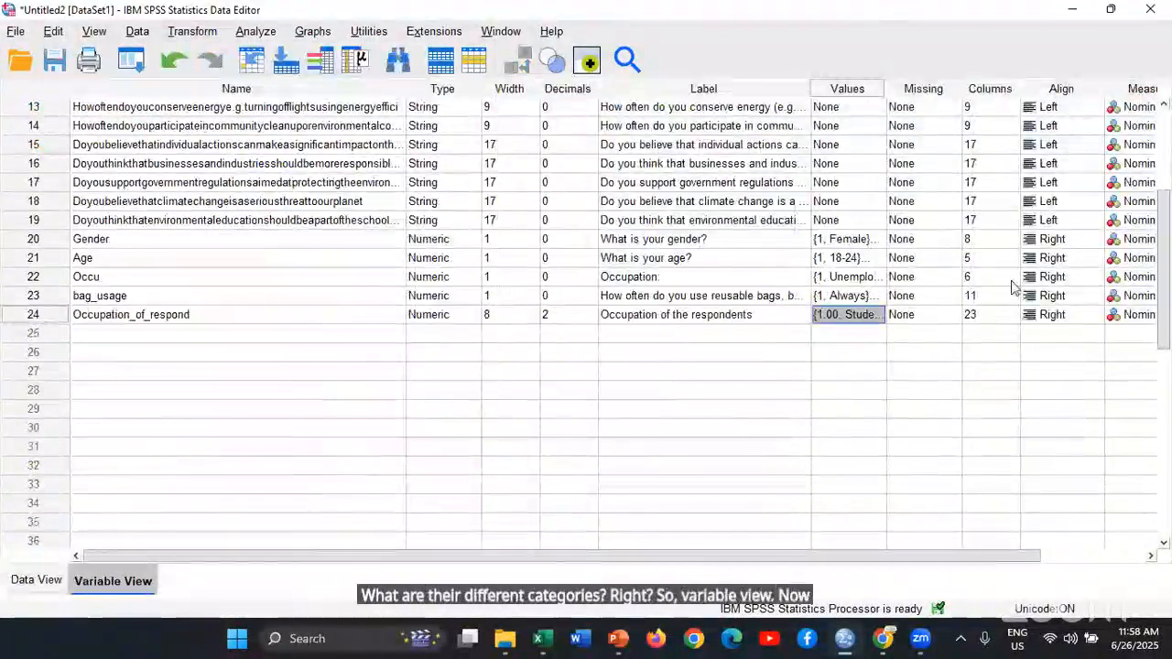
{"action": "scroll", "coordinate": [922, 508], "scroll_direction": "right", "scroll_amount": 5}
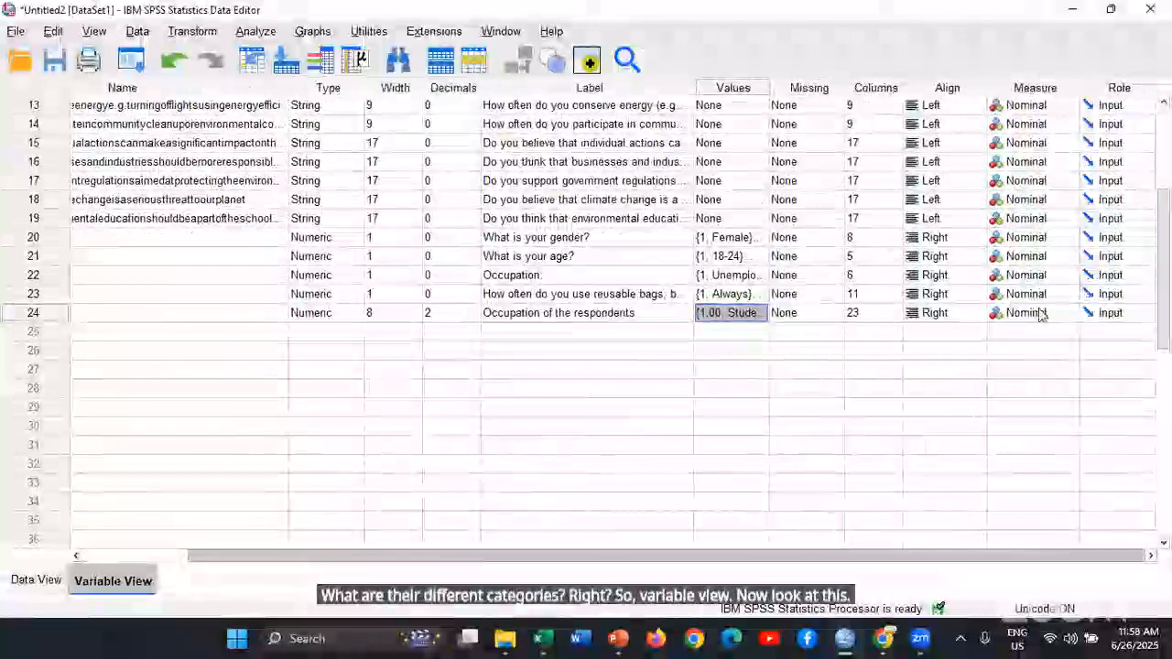
{"action": "left_click", "coordinate": [1054, 313]}
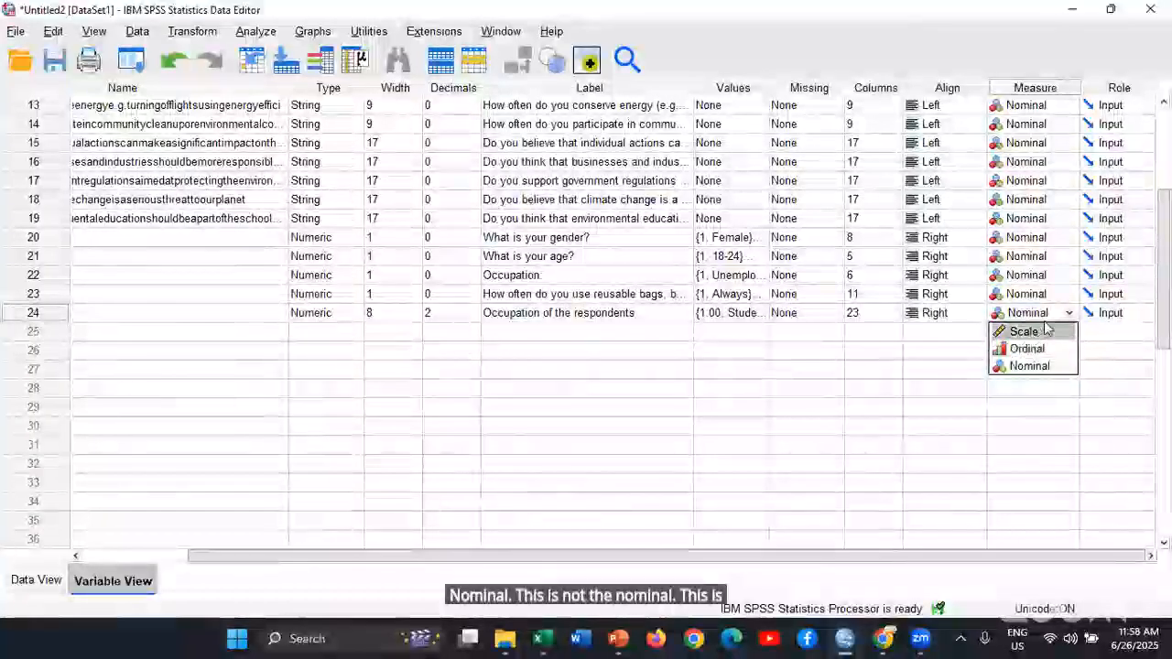
{"action": "left_click", "coordinate": [1028, 349]}
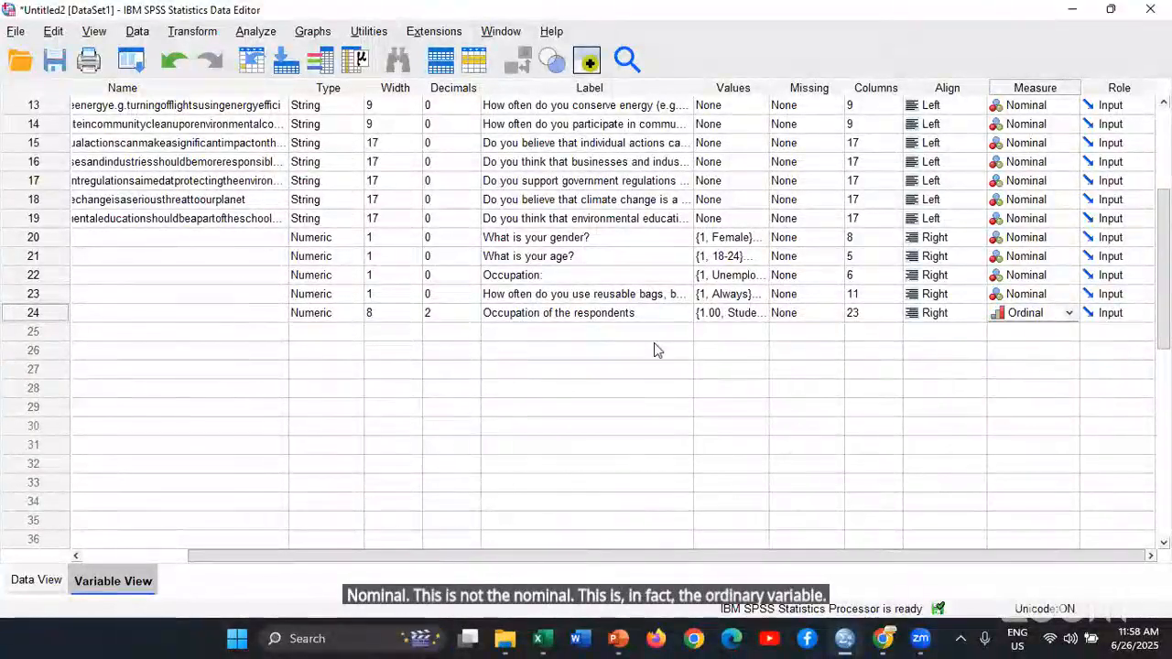
{"action": "left_click_drag", "start_coordinate": [471, 556], "coordinate": [362, 499]}
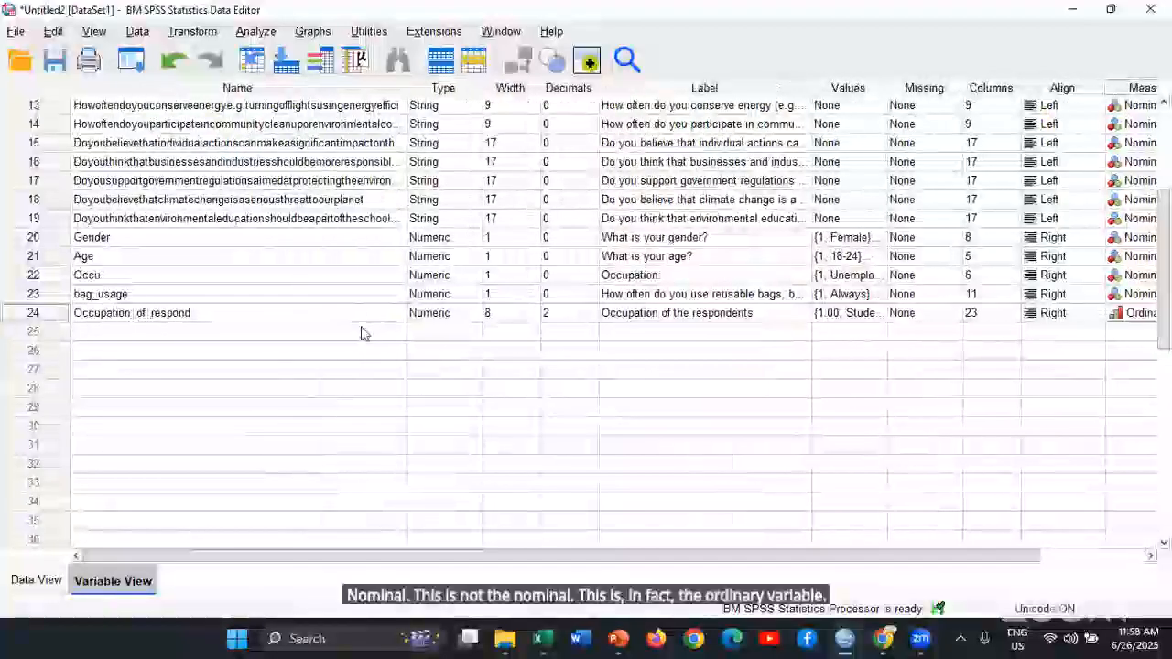
Select the original Occupation string variable together with the recoded Occupation_of_respond variable to compare their definitions
{"action": "left_click", "coordinate": [350, 312]}
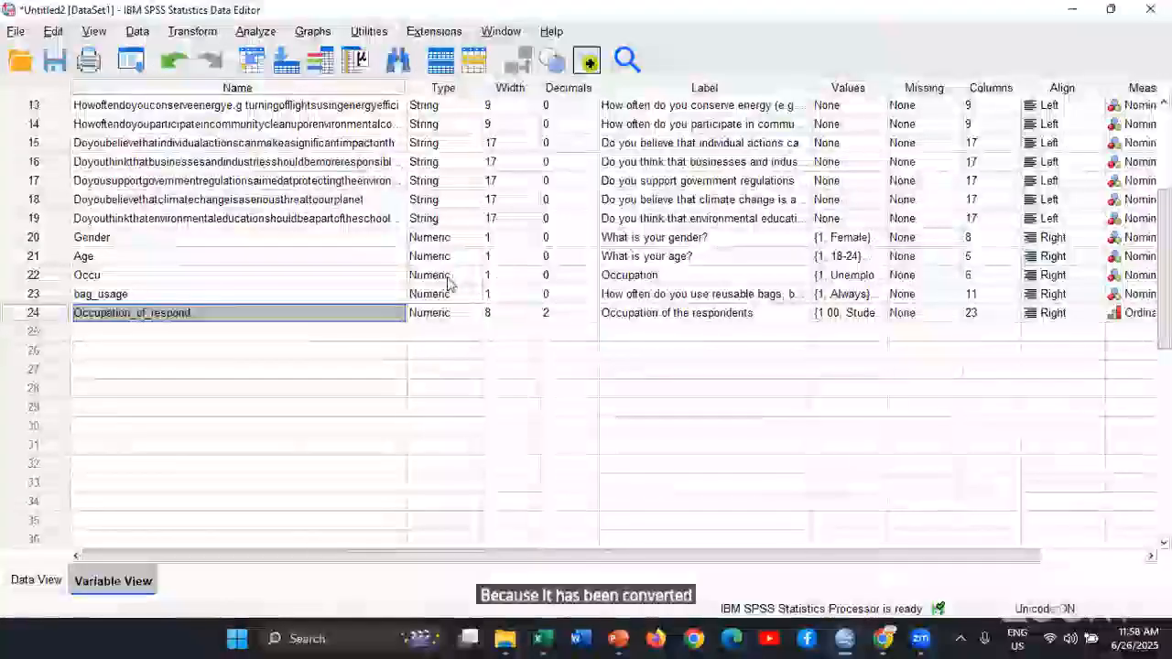
{"action": "scroll", "coordinate": [295, 193], "scroll_direction": "up", "scroll_amount": 4}
{"action": "left_click", "coordinate": [57, 143]}
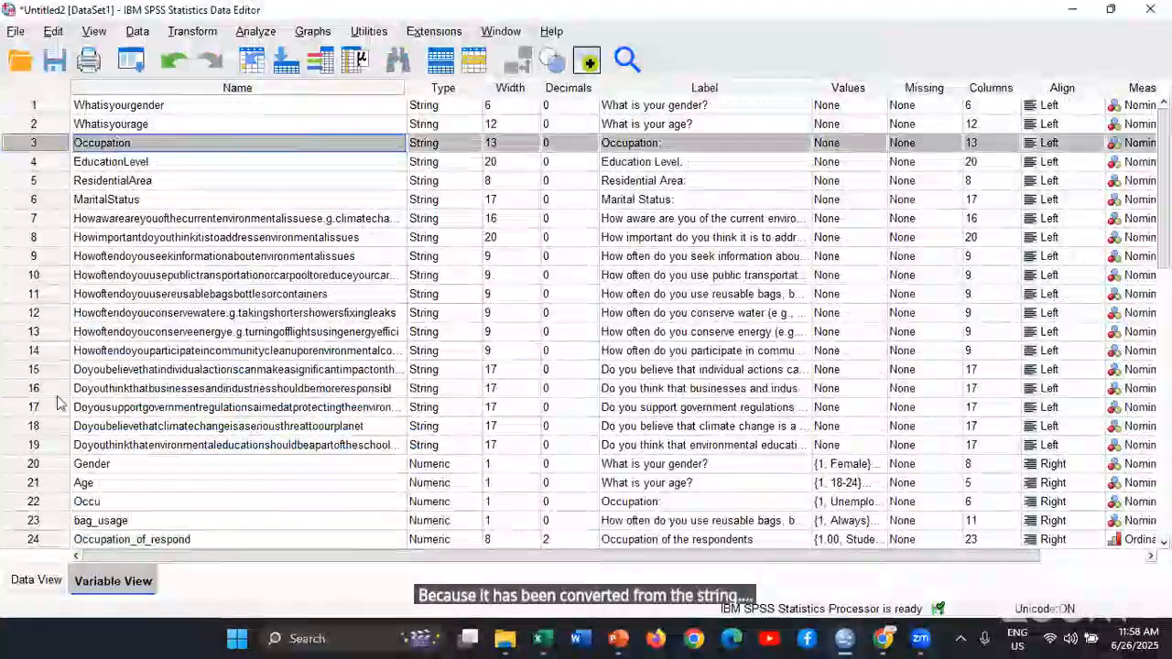
{"action": "left_click", "coordinate": [46, 540]}
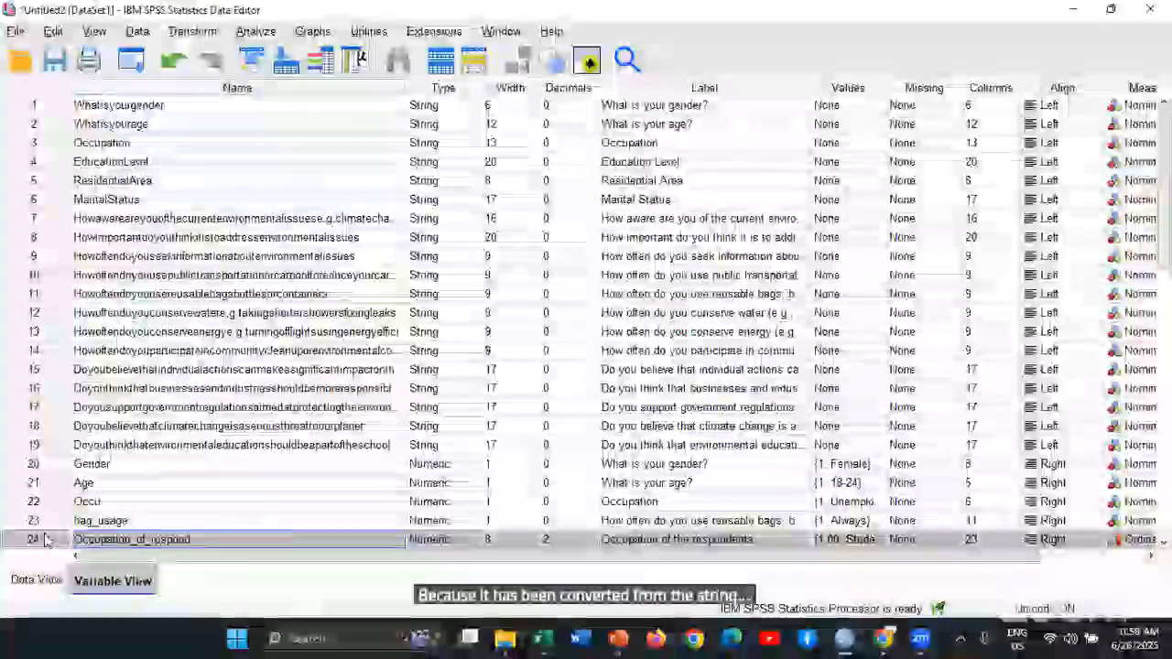
{"action": "left_click", "coordinate": [25, 145], "text": "ctrl"}
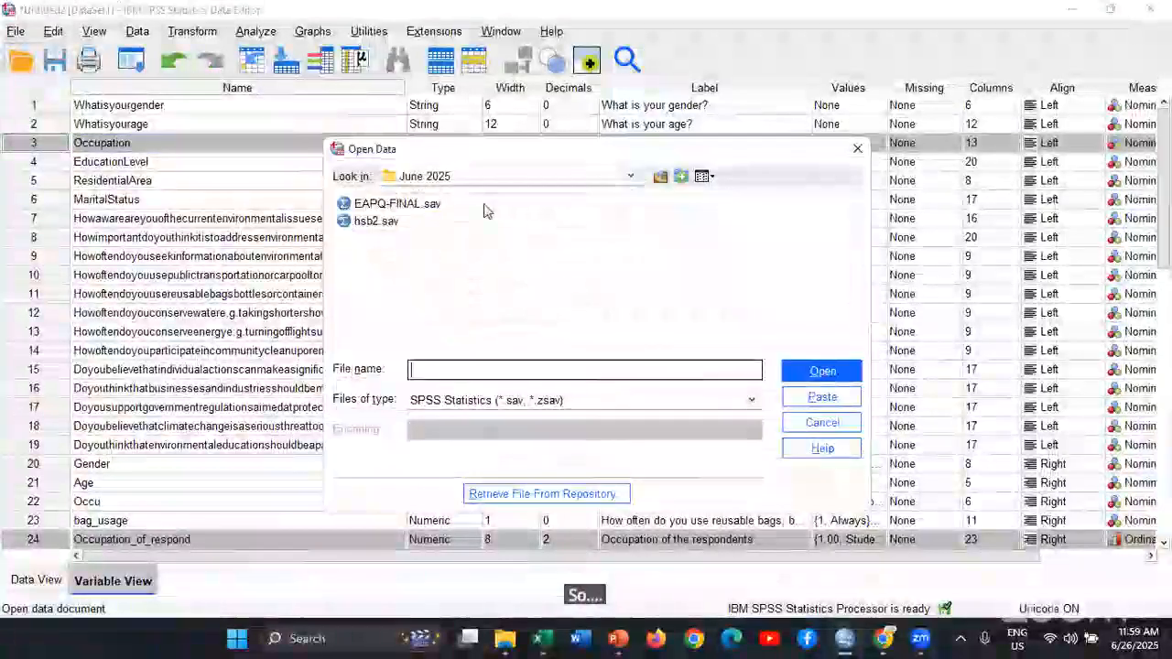
Open the EAPQ-FINAL.sav dataset and widen the Name column so the demographic variable names from Gender to Marital_status are fully readable
{"action": "left_click", "coordinate": [829, 373]}
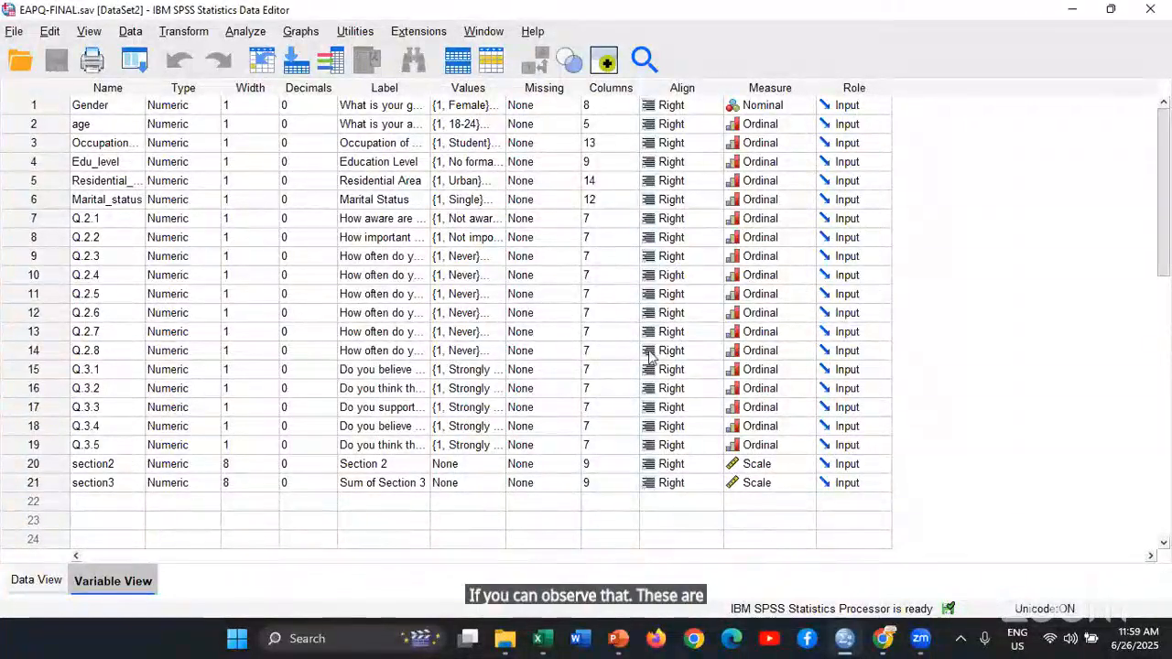
{"action": "left_click", "coordinate": [107, 123]}
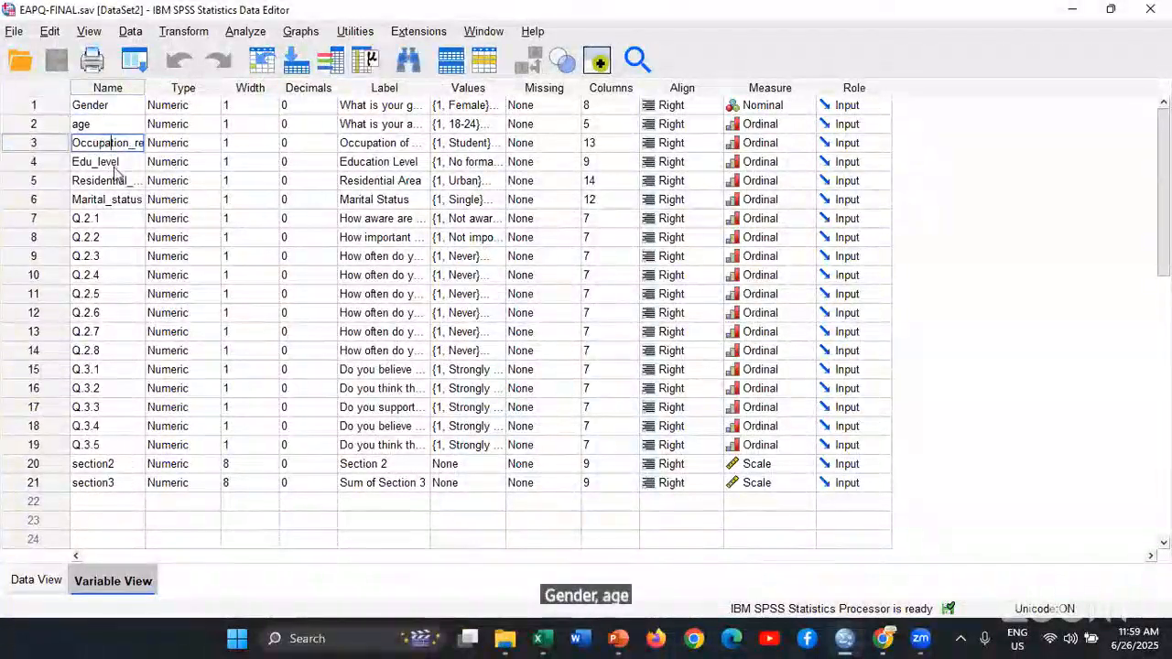
{"action": "left_click", "coordinate": [112, 162]}
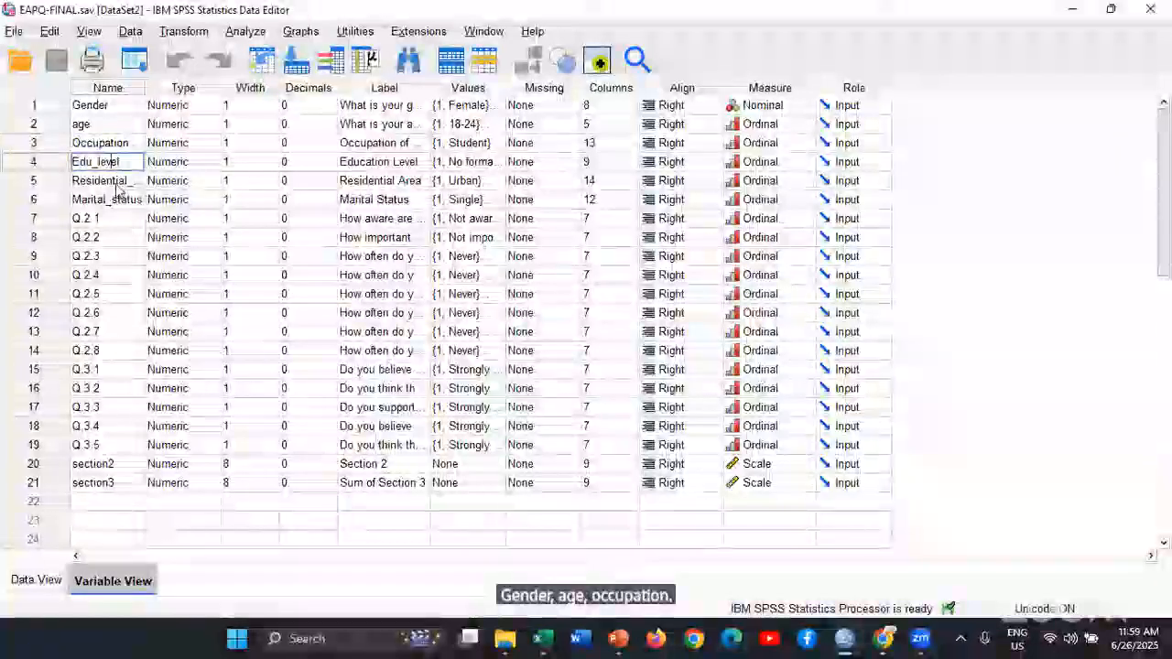
{"action": "left_click", "coordinate": [118, 181]}
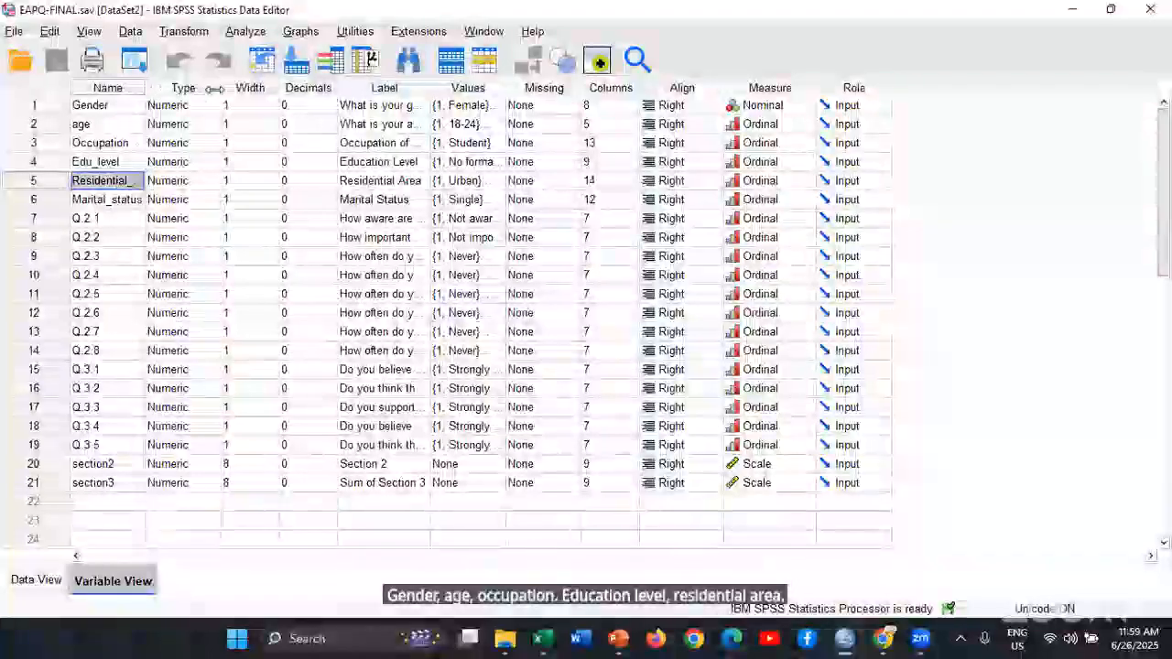
{"action": "left_click_drag", "start_coordinate": [213, 89], "coordinate": [194, 88]}
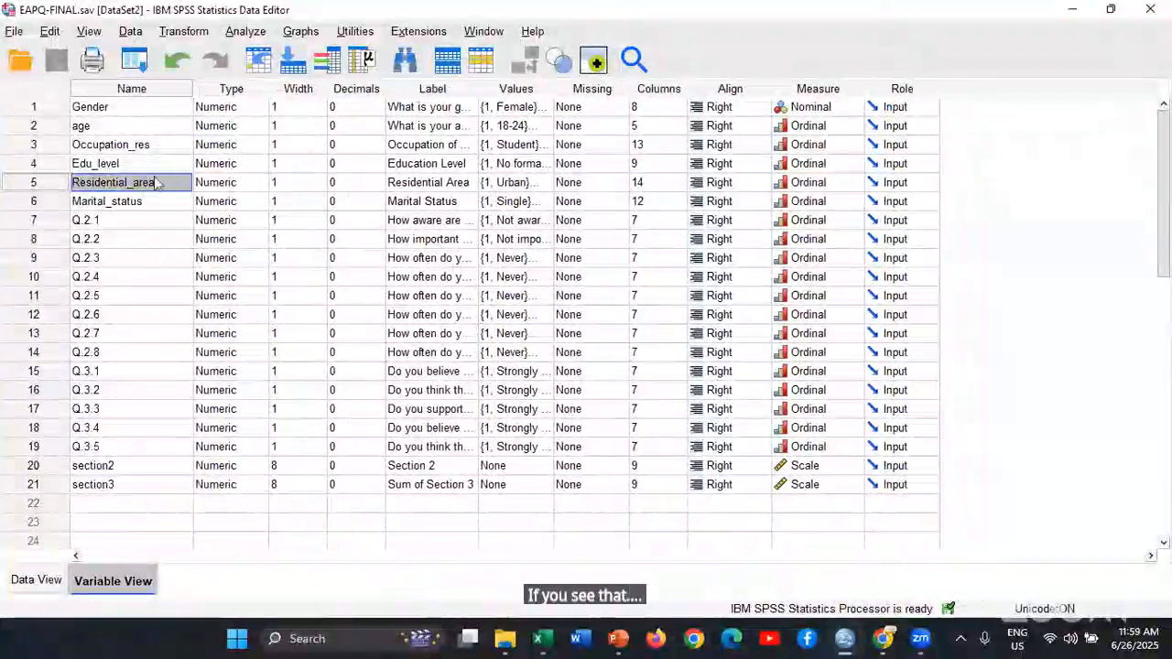
{"action": "left_click", "coordinate": [145, 202]}
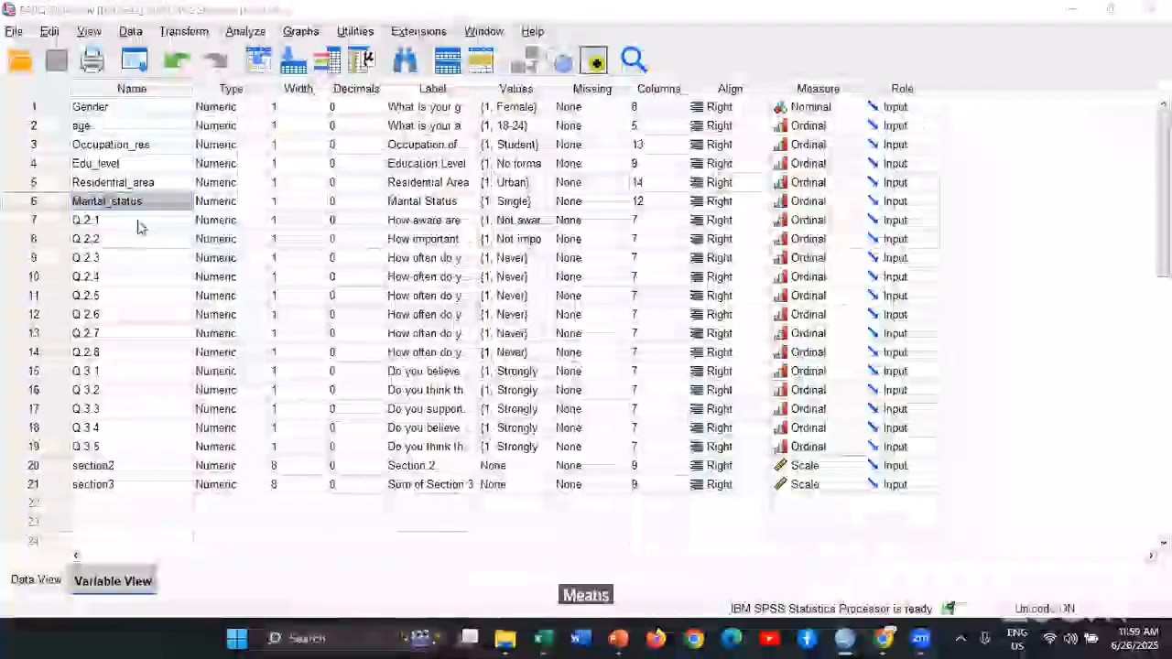
Switch to the Google Form in Chrome, compare its Section 2 and Section 3 questions with the Q.2 and Q.3 variables, and return to SPSS
{"action": "key", "text": "alt+Tab"}
{"action": "key", "text": "alt+Tab"}
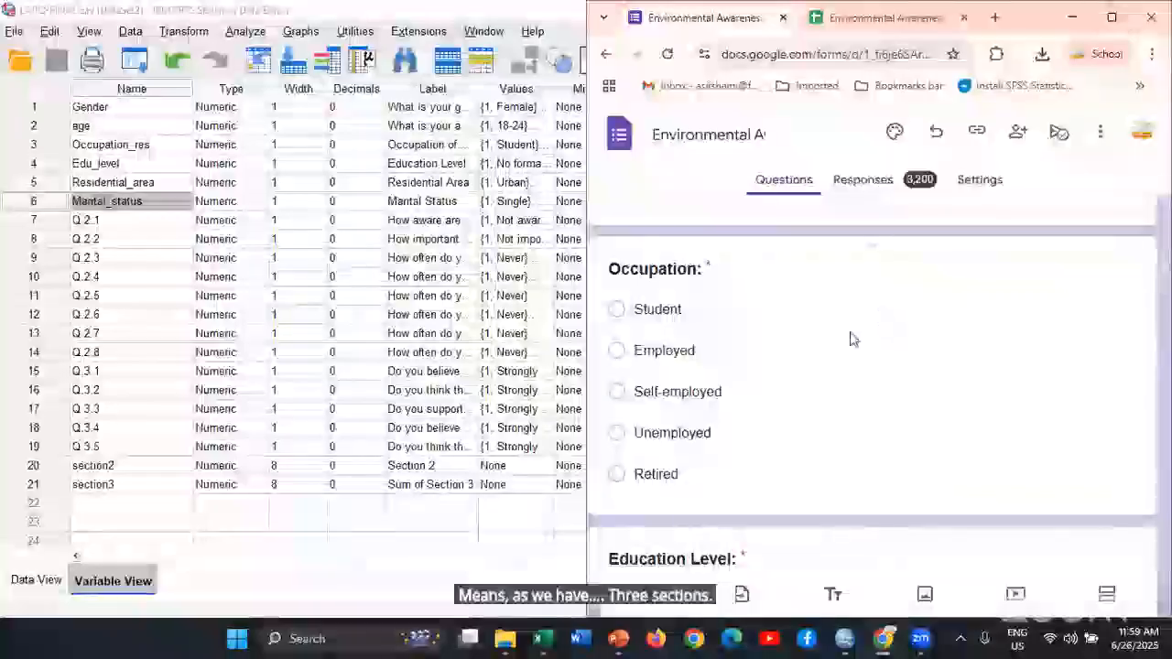
{"action": "scroll", "coordinate": [851, 335], "scroll_direction": "down", "scroll_amount": 5}
{"action": "scroll", "coordinate": [851, 340], "scroll_direction": "down", "scroll_amount": 6}
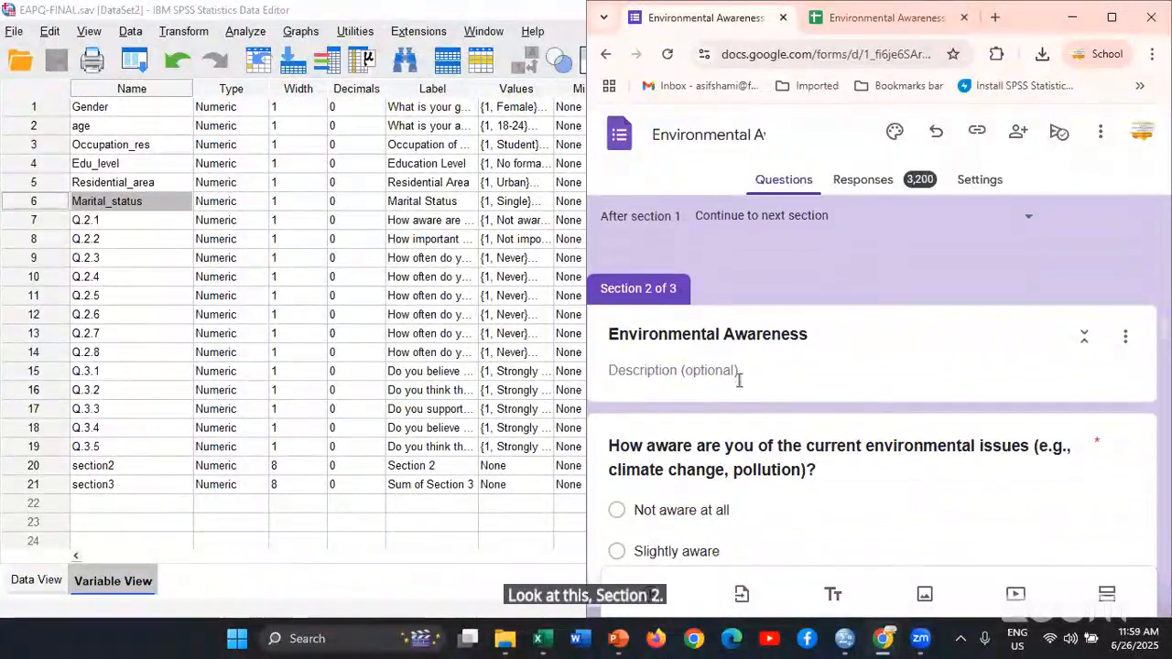
{"action": "scroll", "coordinate": [738, 379], "scroll_direction": "down", "scroll_amount": 1}
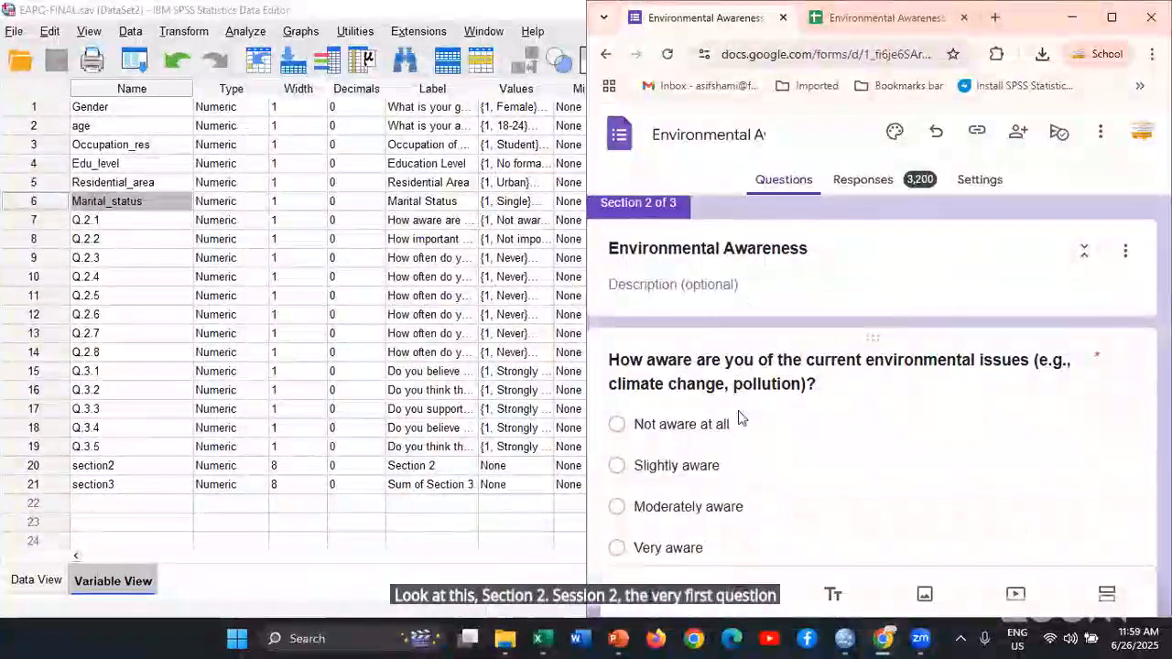
{"action": "scroll", "coordinate": [738, 418], "scroll_direction": "down", "scroll_amount": 5}
{"action": "scroll", "coordinate": [738, 418], "scroll_direction": "down", "scroll_amount": 9}
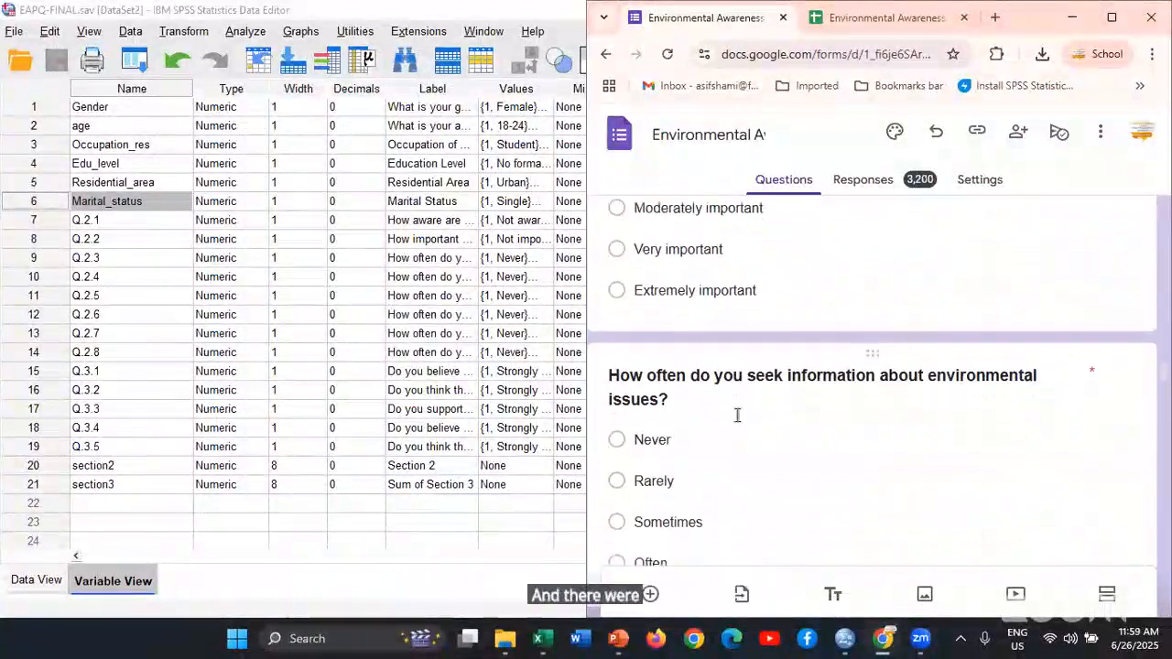
{"action": "scroll", "coordinate": [738, 423], "scroll_direction": "down", "scroll_amount": 7}
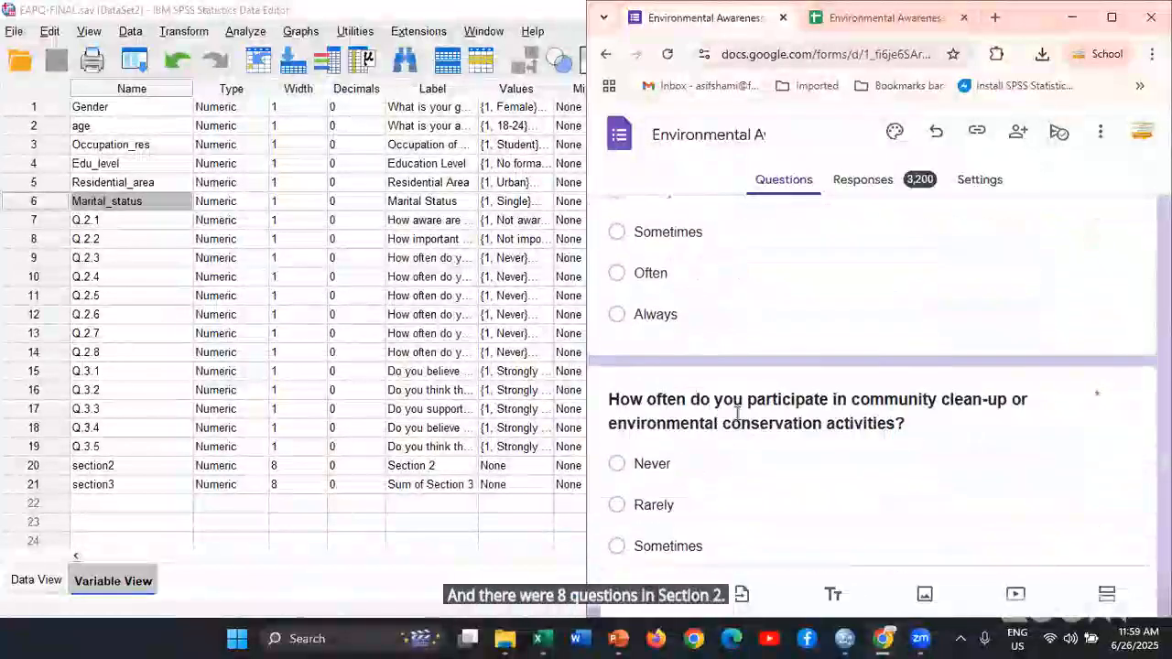
{"action": "scroll", "coordinate": [738, 414], "scroll_direction": "down", "scroll_amount": 2}
{"action": "scroll", "coordinate": [771, 427], "scroll_direction": "up", "scroll_amount": 3}
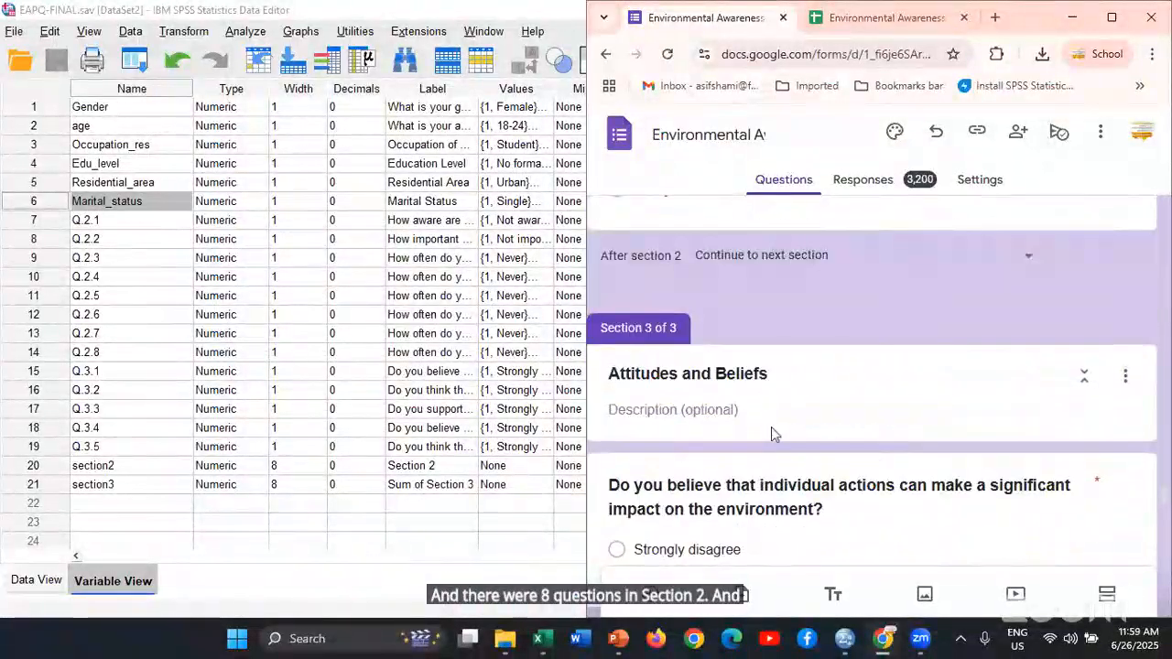
{"action": "scroll", "coordinate": [772, 427], "scroll_direction": "down", "scroll_amount": 1}
{"action": "scroll", "coordinate": [771, 427], "scroll_direction": "down", "scroll_amount": 5}
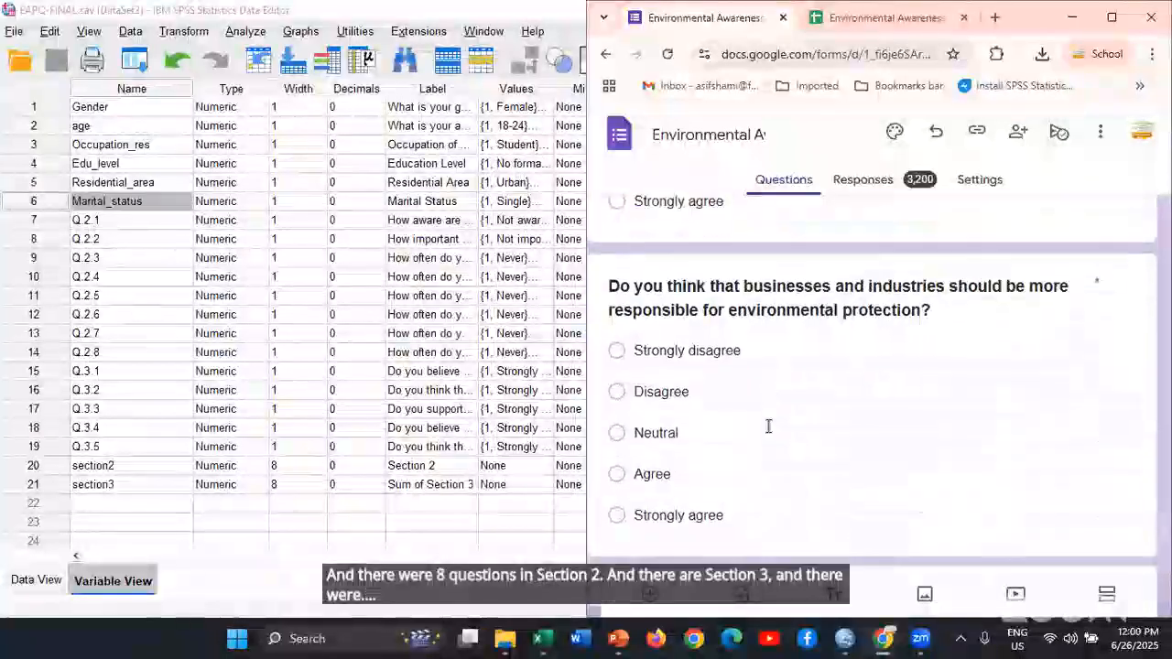
{"action": "scroll", "coordinate": [727, 445], "scroll_direction": "down", "scroll_amount": 6}
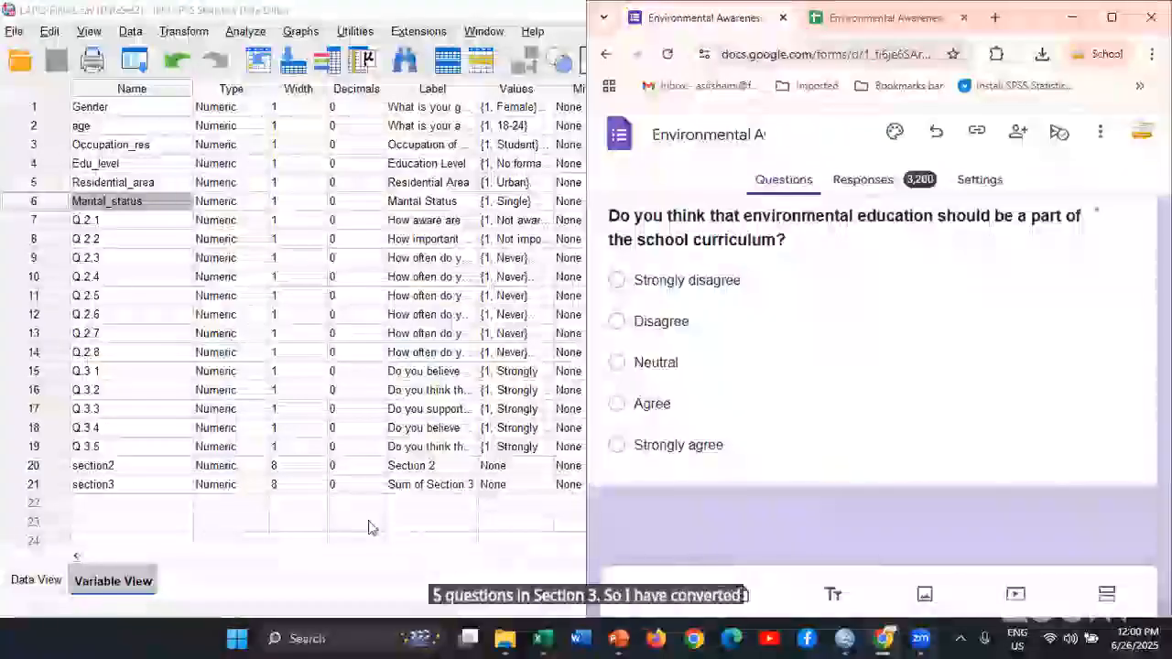
{"action": "left_click", "coordinate": [497, 13]}
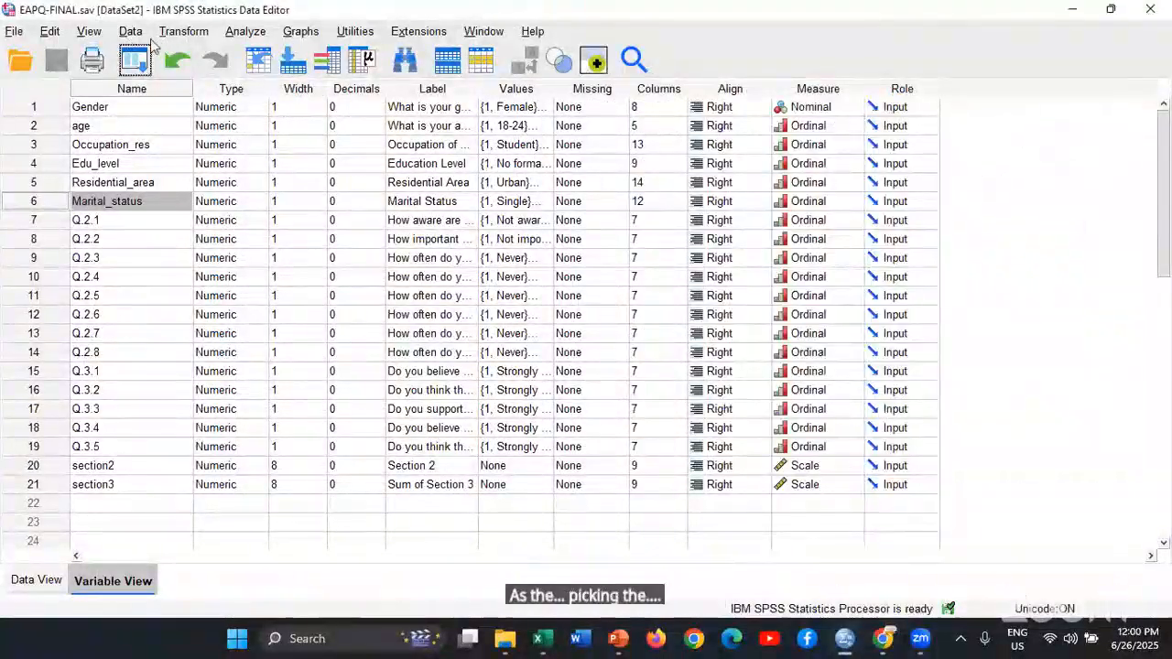
Examine the labelled responses of the EAPQ-FINAL dataset in Data View, down to the last case
{"action": "left_click", "coordinate": [183, 31]}
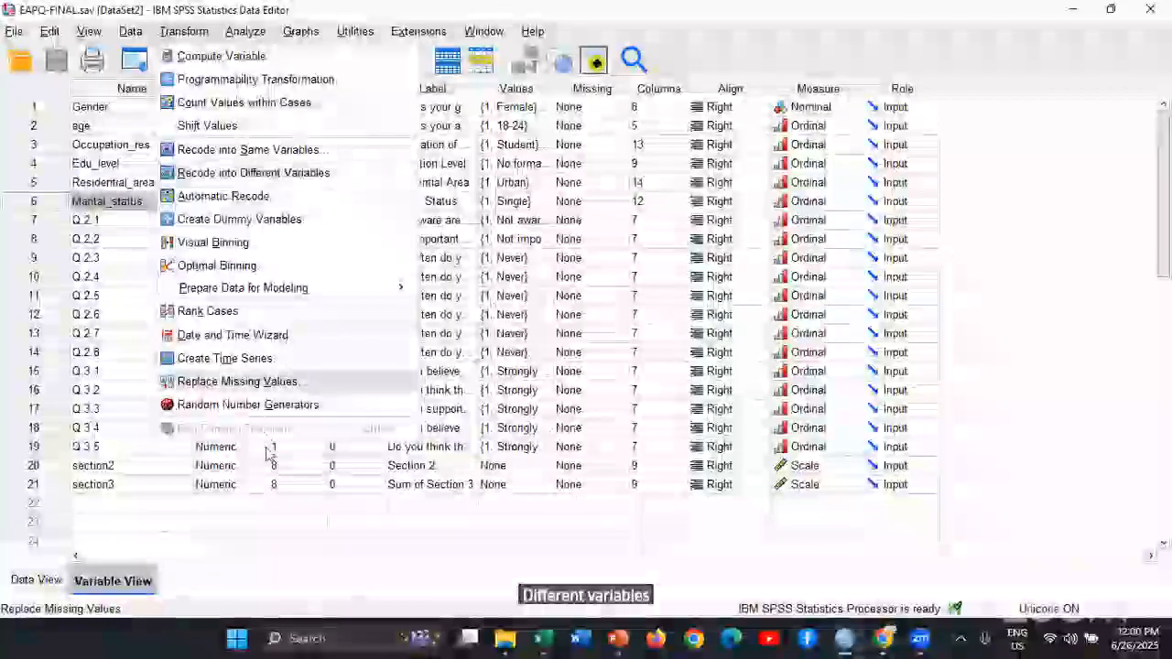
{"action": "left_click", "coordinate": [27, 579]}
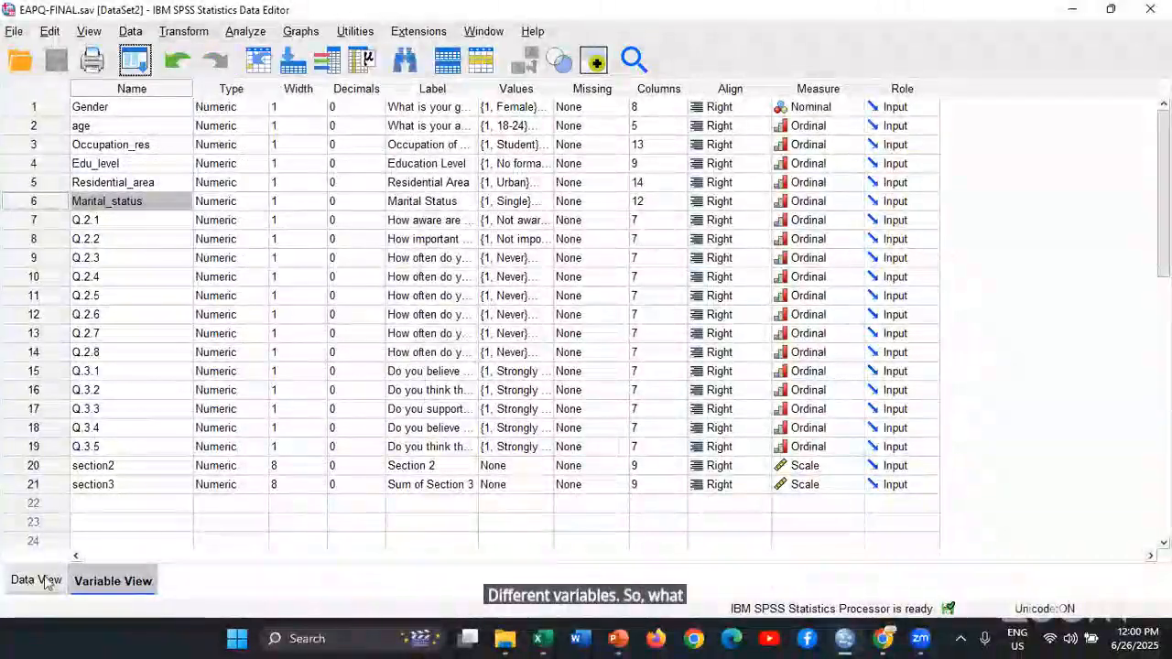
{"action": "left_click", "coordinate": [37, 581]}
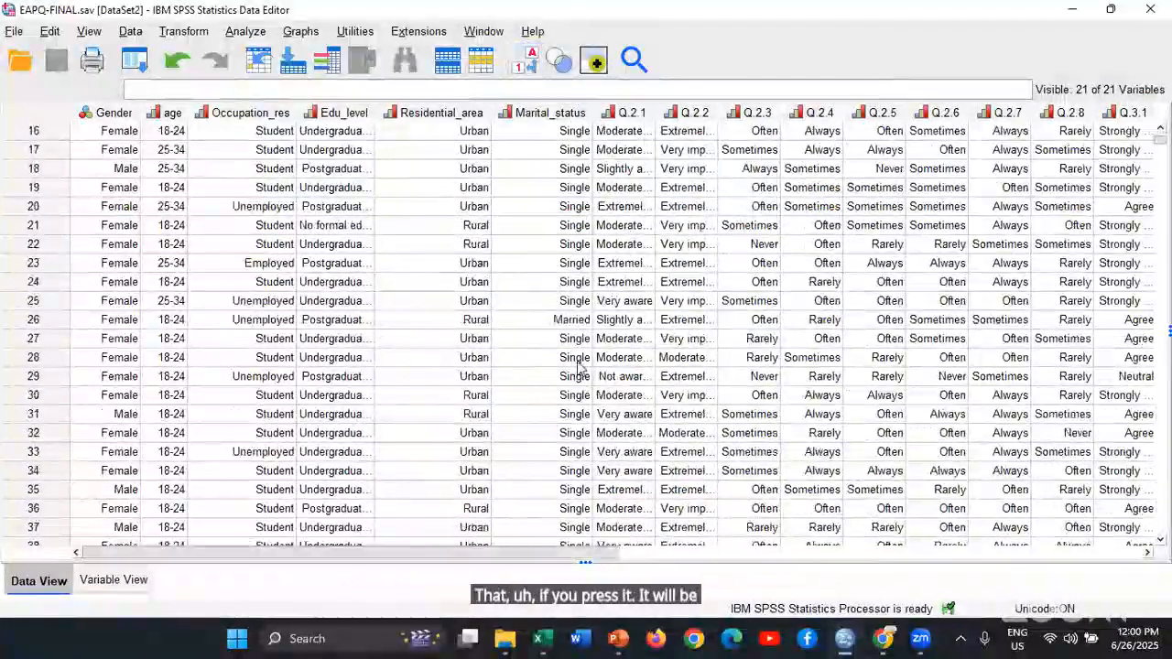
{"action": "scroll", "coordinate": [579, 366], "scroll_direction": "down", "scroll_amount": 6}
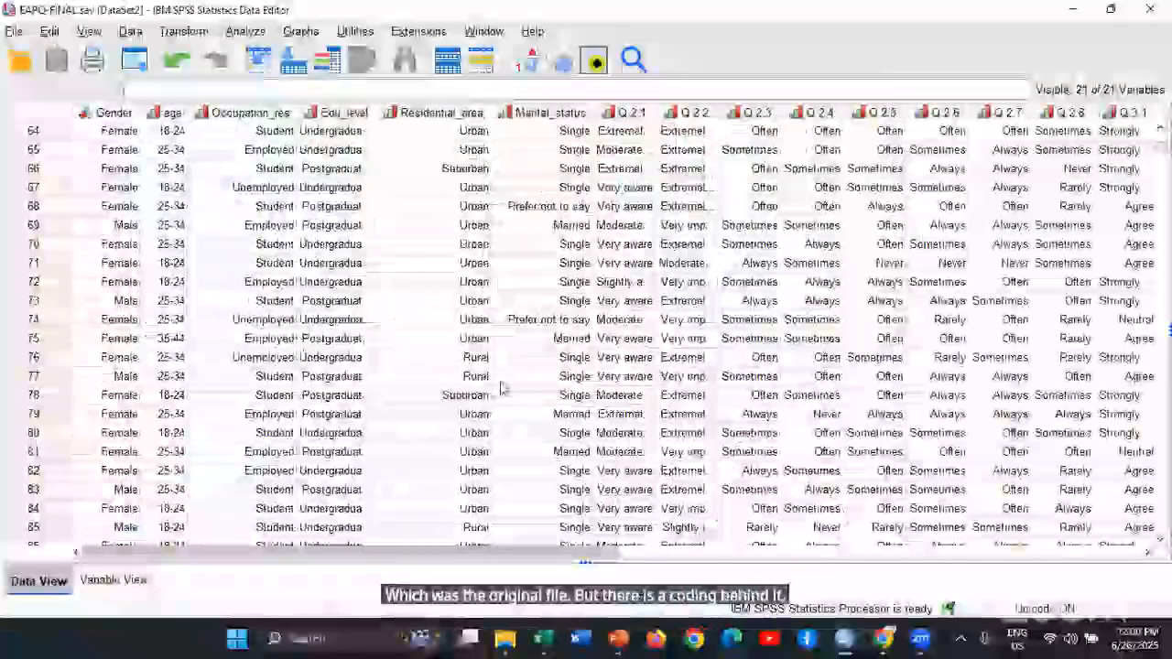
{"action": "scroll", "coordinate": [502, 390], "scroll_direction": "down", "scroll_amount": 5}
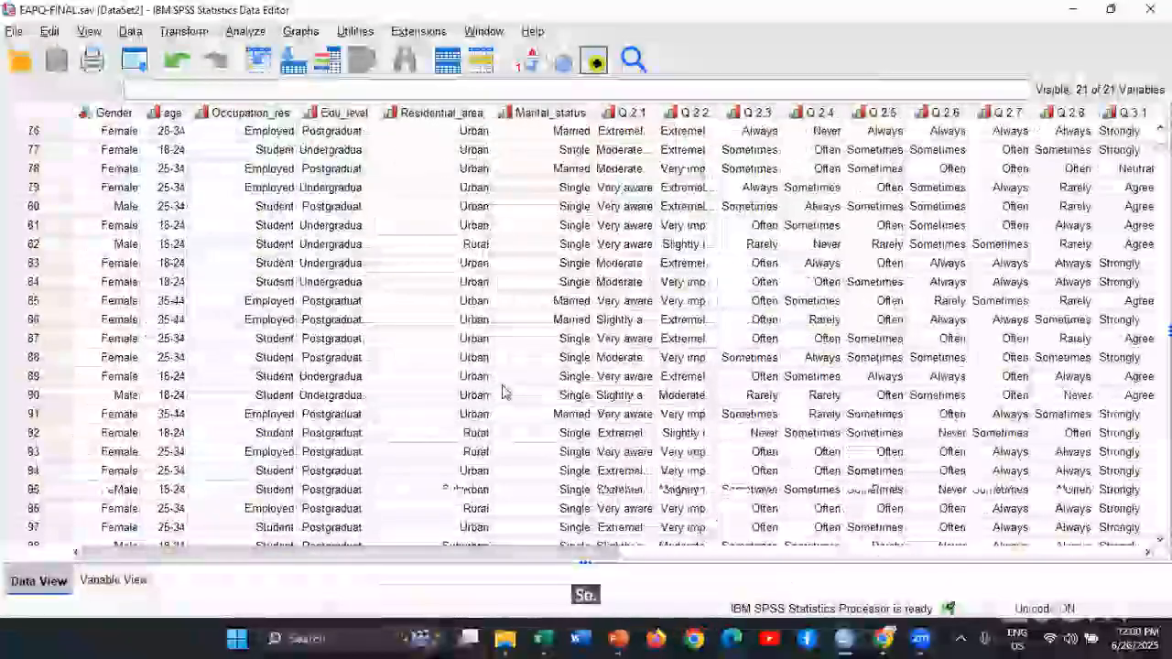
{"action": "scroll", "coordinate": [528, 79], "scroll_direction": "down", "scroll_amount": 16}
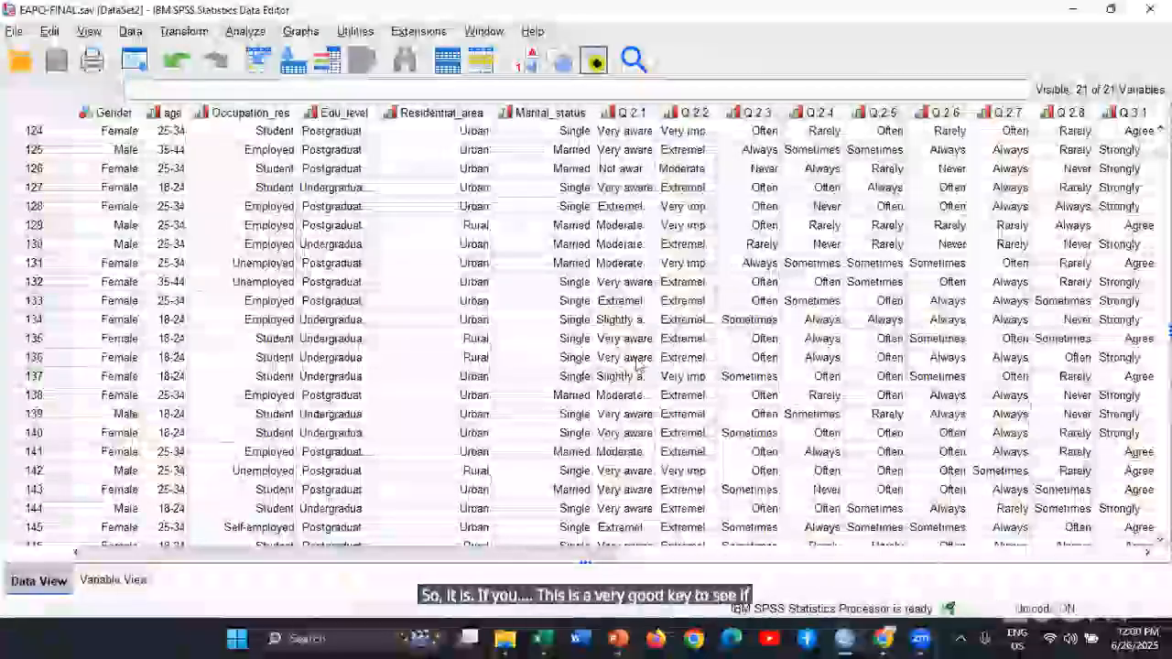
{"action": "scroll", "coordinate": [638, 365], "scroll_direction": "down", "scroll_amount": 12}
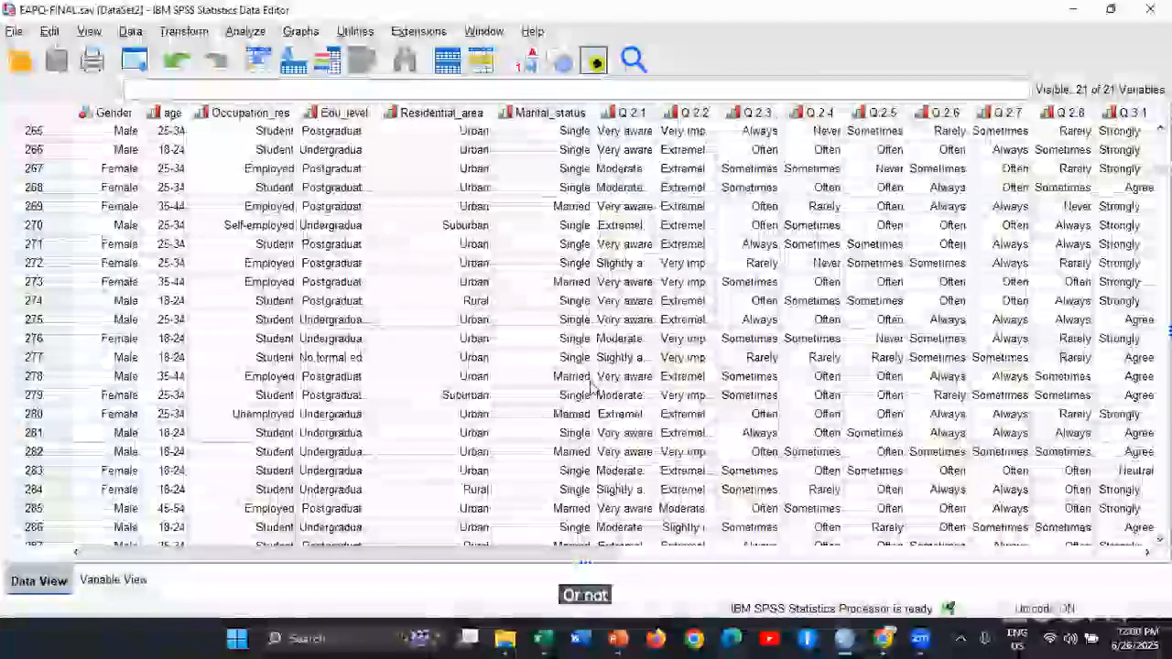
{"action": "left_click", "coordinate": [586, 378]}
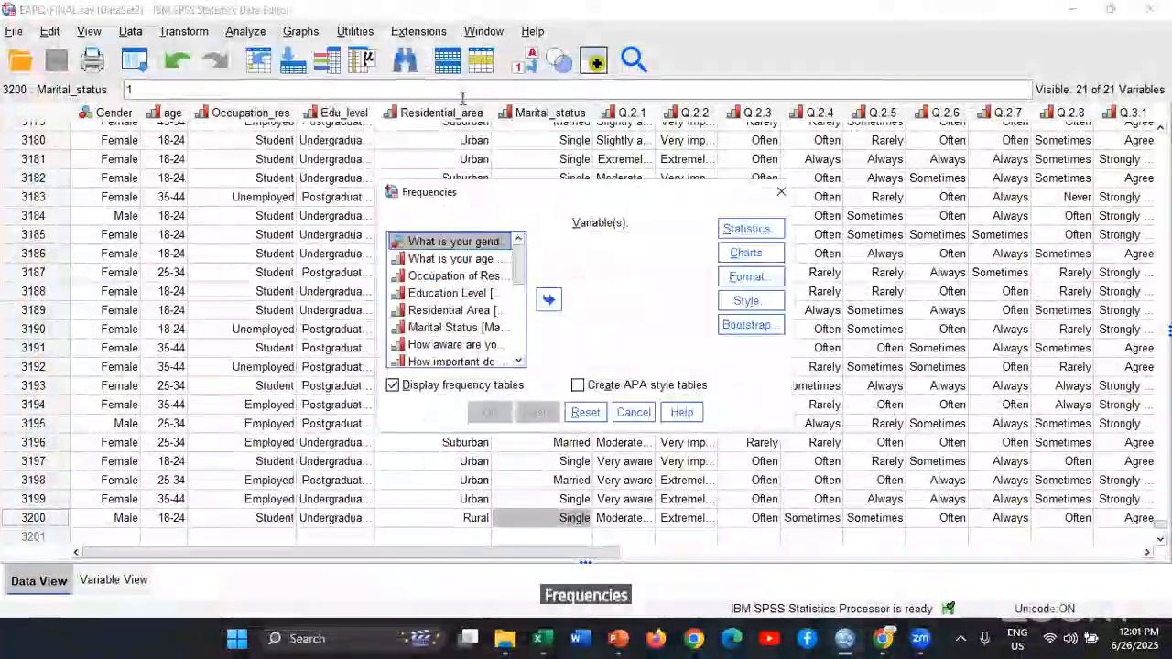
Dismiss the Frequencies dialog and generate a Codebook report for all variables from Gender to section3
{"action": "left_click", "coordinate": [641, 412]}
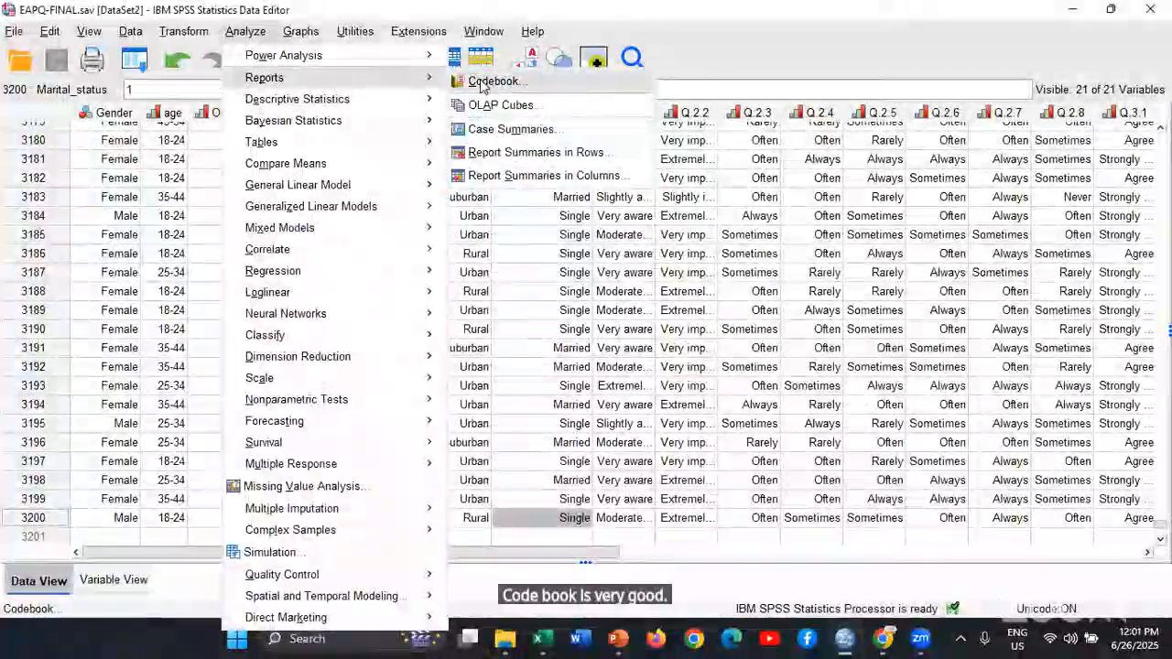
{"action": "left_click", "coordinate": [488, 82]}
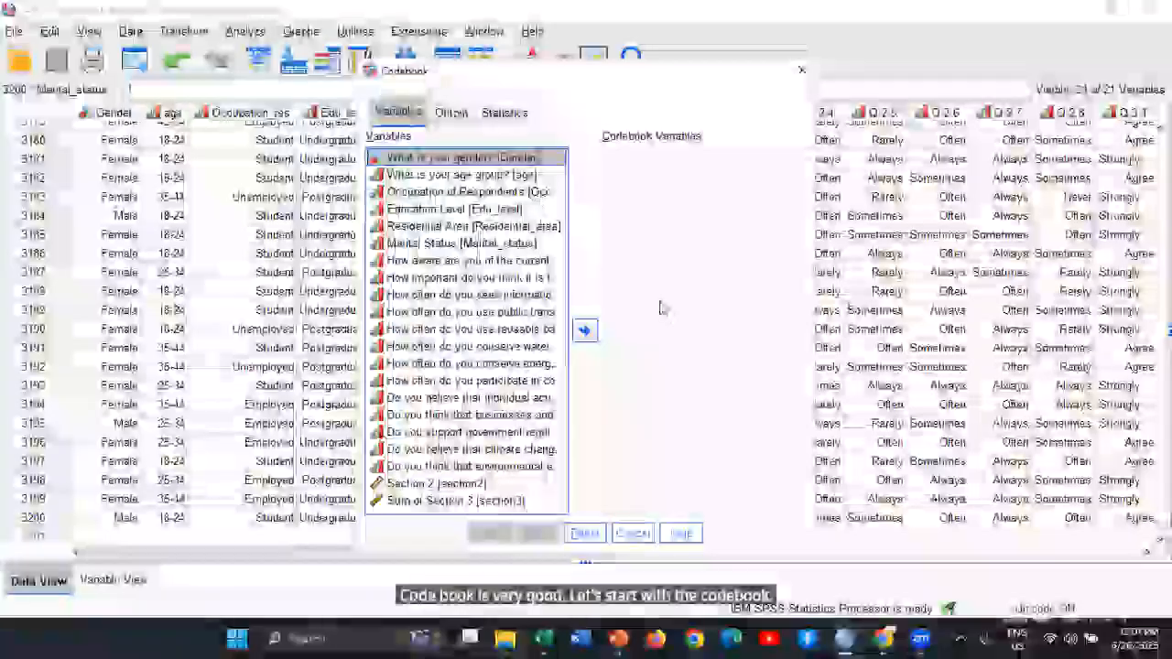
{"action": "left_click", "coordinate": [458, 501], "text": "shift"}
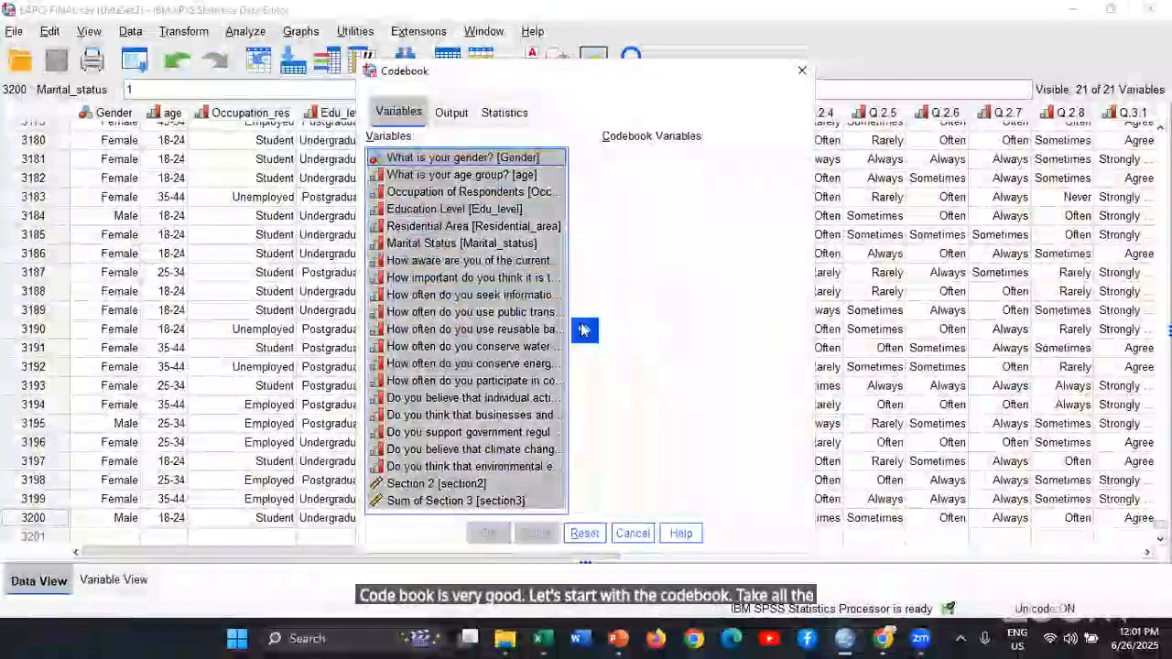
{"action": "left_click", "coordinate": [584, 330]}
{"action": "left_click", "coordinate": [506, 534]}
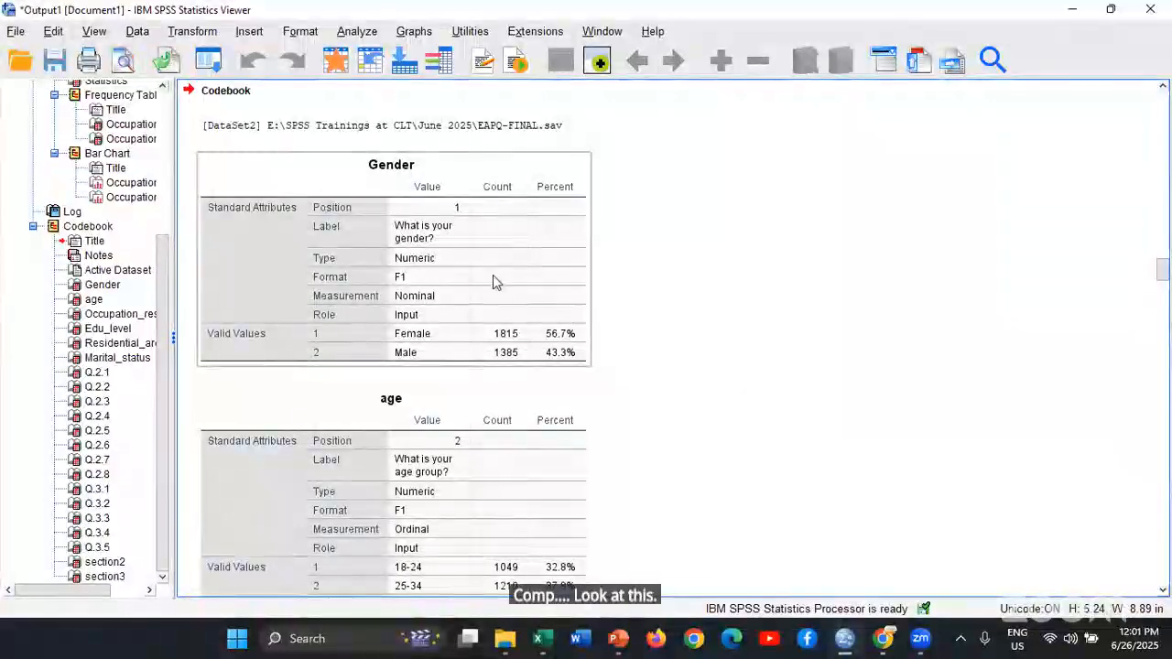
Examine each variable's label, type, measurement level and valid values in the Codebook tables, checking for missing or miscoded observations
{"action": "scroll", "coordinate": [492, 279], "scroll_direction": "down", "scroll_amount": 2}
{"action": "scroll", "coordinate": [493, 270], "scroll_direction": "up", "scroll_amount": 4}
{"action": "scroll", "coordinate": [494, 266], "scroll_direction": "down", "scroll_amount": 2}
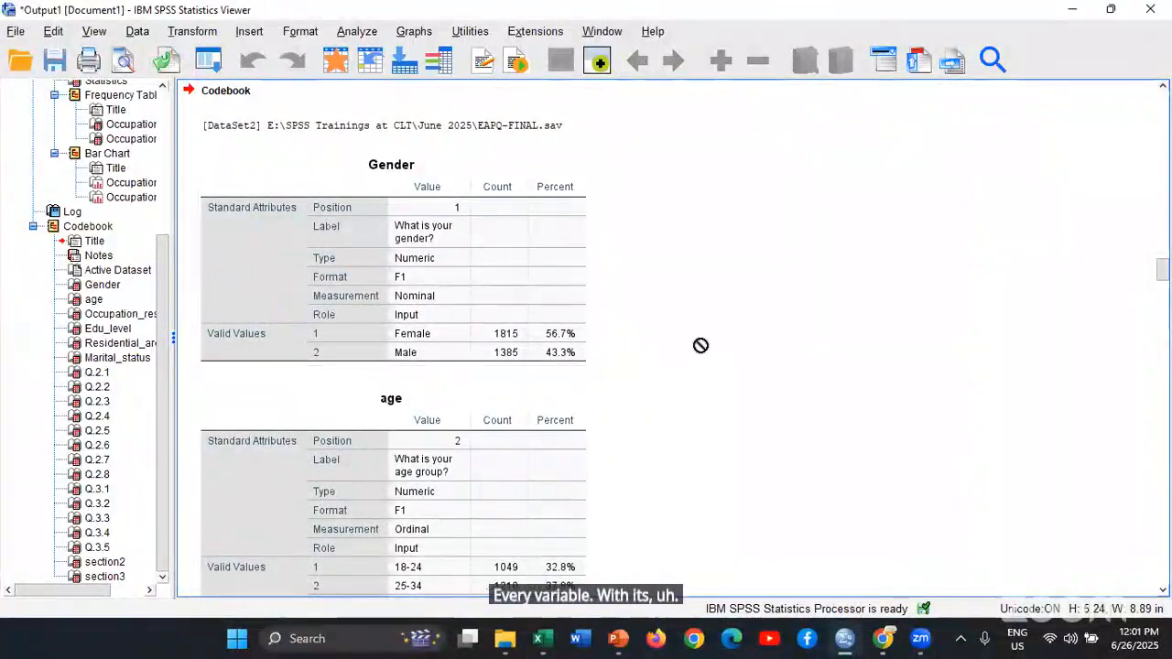
{"action": "scroll", "coordinate": [700, 345], "scroll_direction": "down", "scroll_amount": 5}
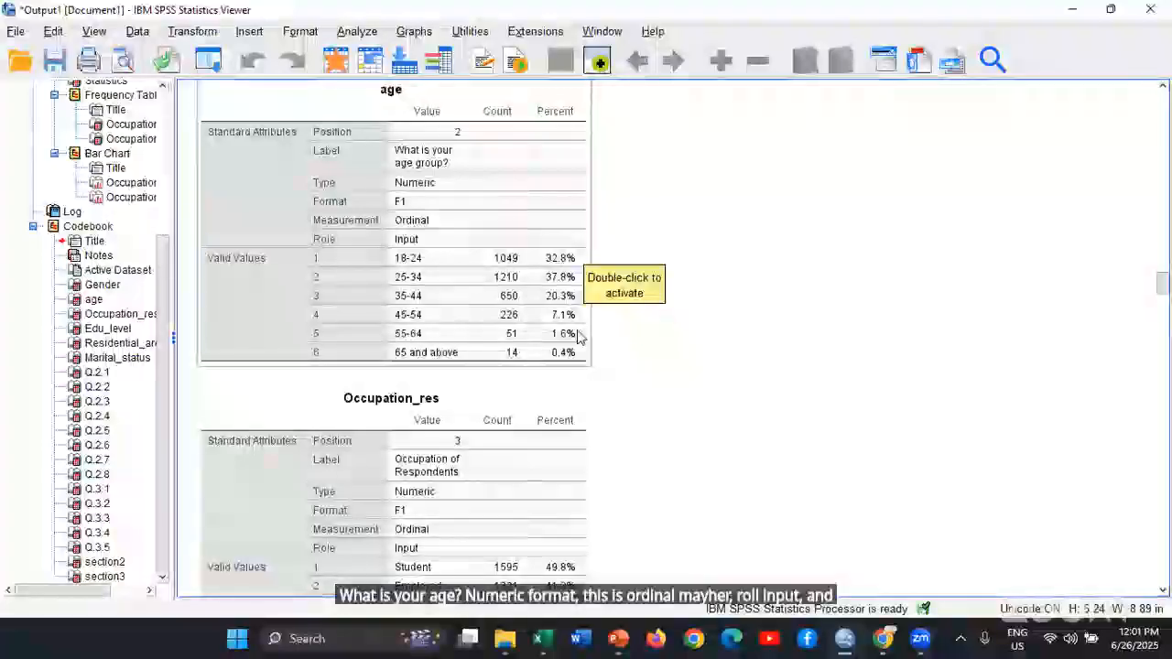
{"action": "scroll", "coordinate": [440, 336], "scroll_direction": "down", "scroll_amount": 5}
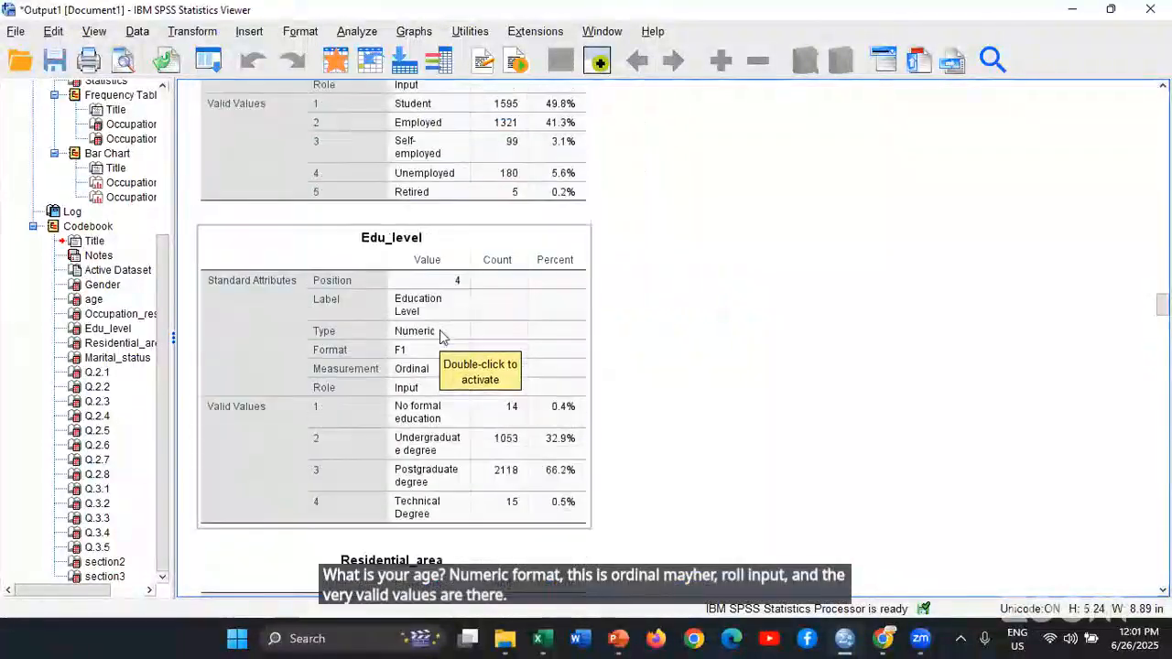
{"action": "scroll", "coordinate": [440, 336], "scroll_direction": "down", "scroll_amount": 15}
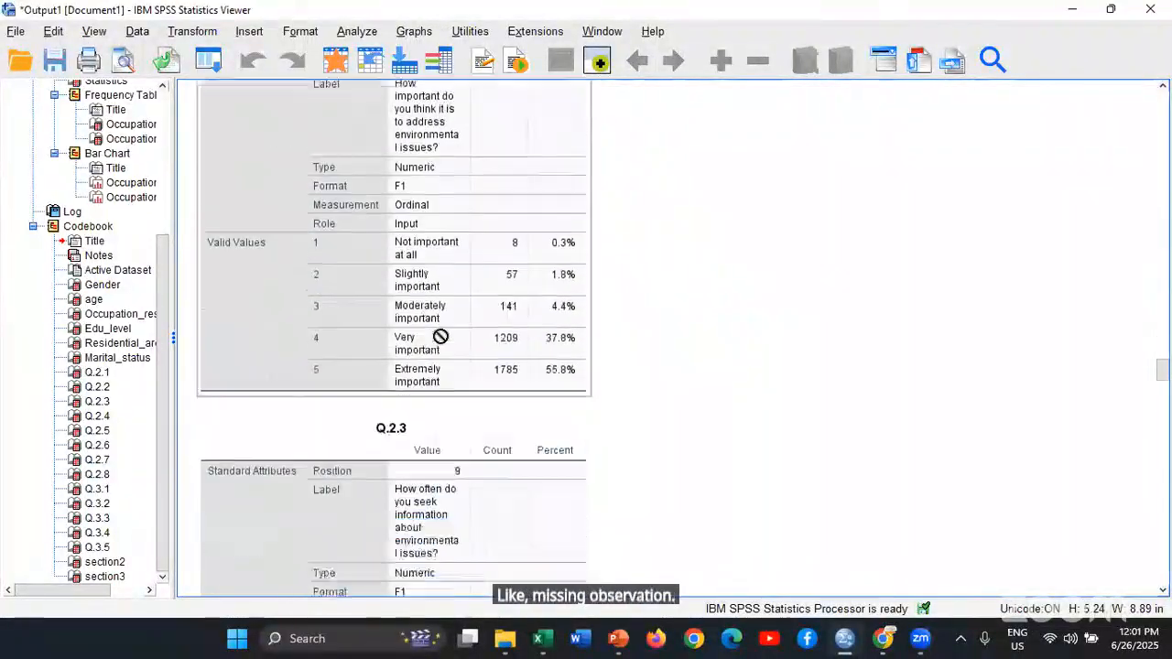
{"action": "scroll", "coordinate": [440, 340], "scroll_direction": "down", "scroll_amount": 10}
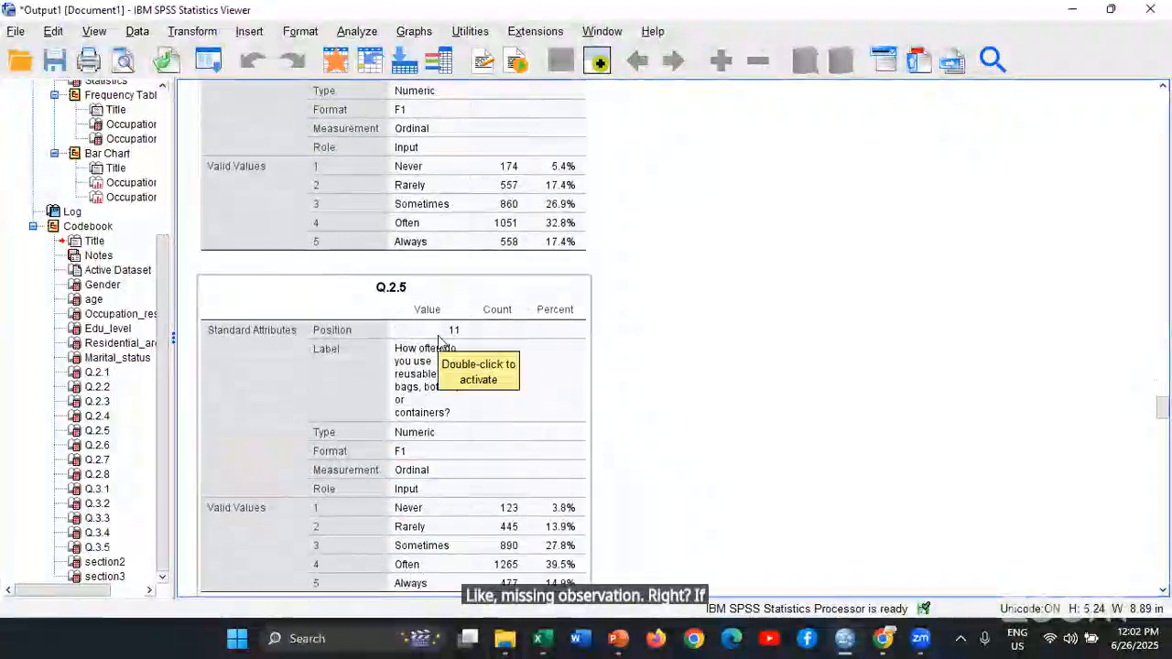
{"action": "scroll", "coordinate": [439, 340], "scroll_direction": "up", "scroll_amount": 2}
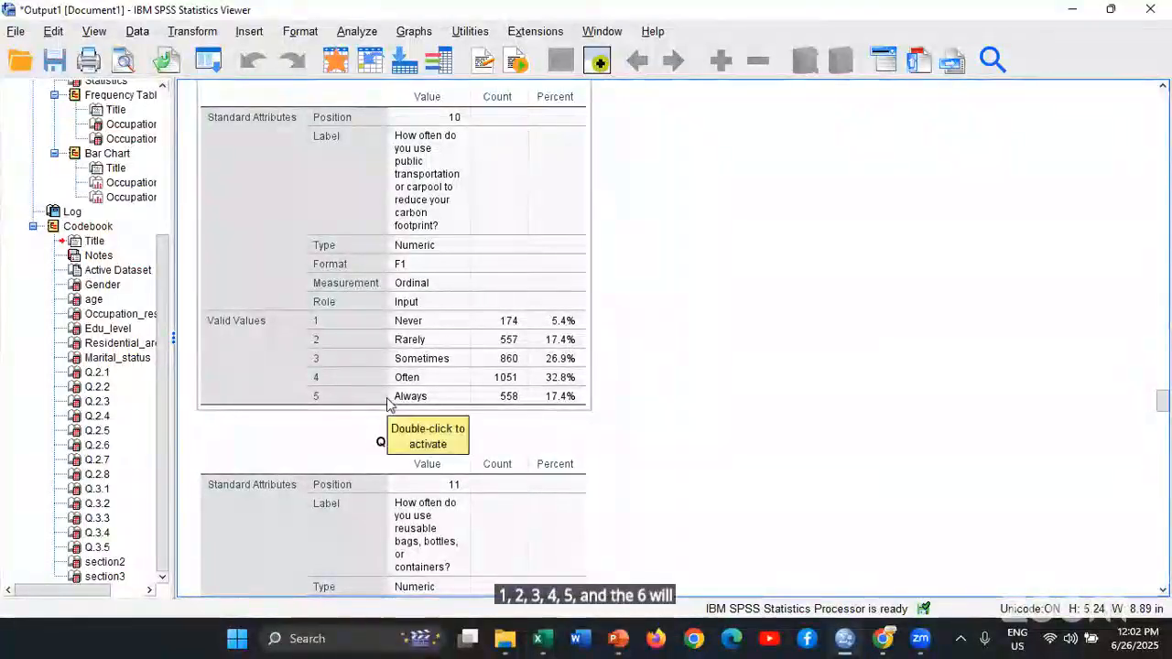
{"action": "scroll", "coordinate": [689, 395], "scroll_direction": "down", "scroll_amount": 10}
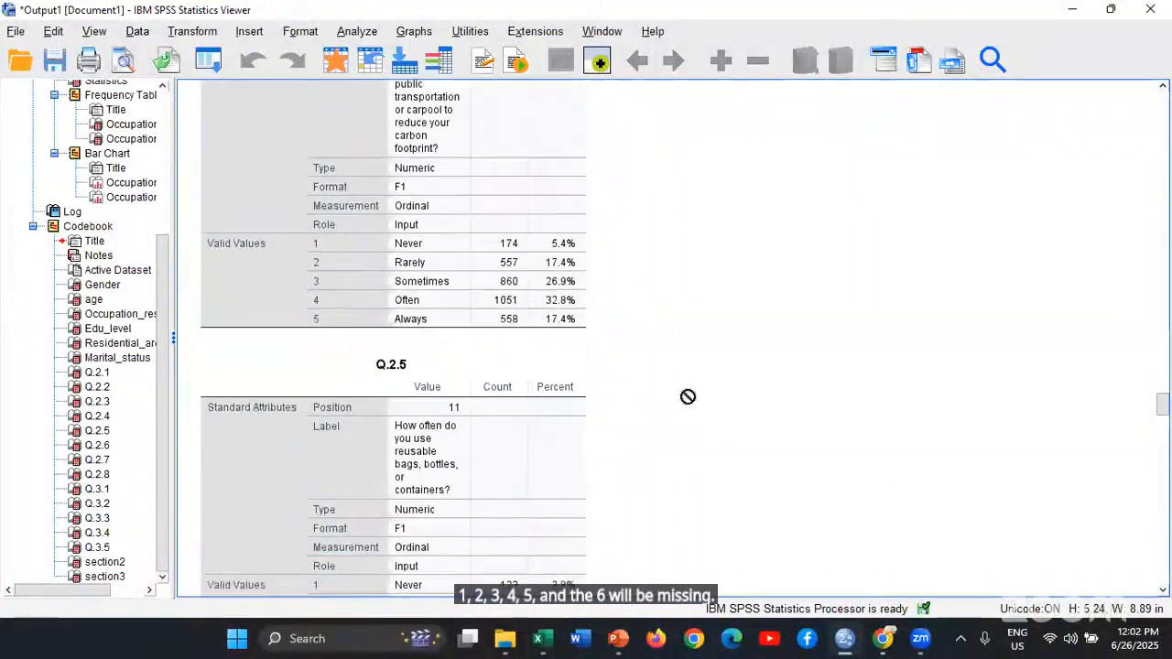
{"action": "scroll", "coordinate": [691, 394], "scroll_direction": "down", "scroll_amount": 20}
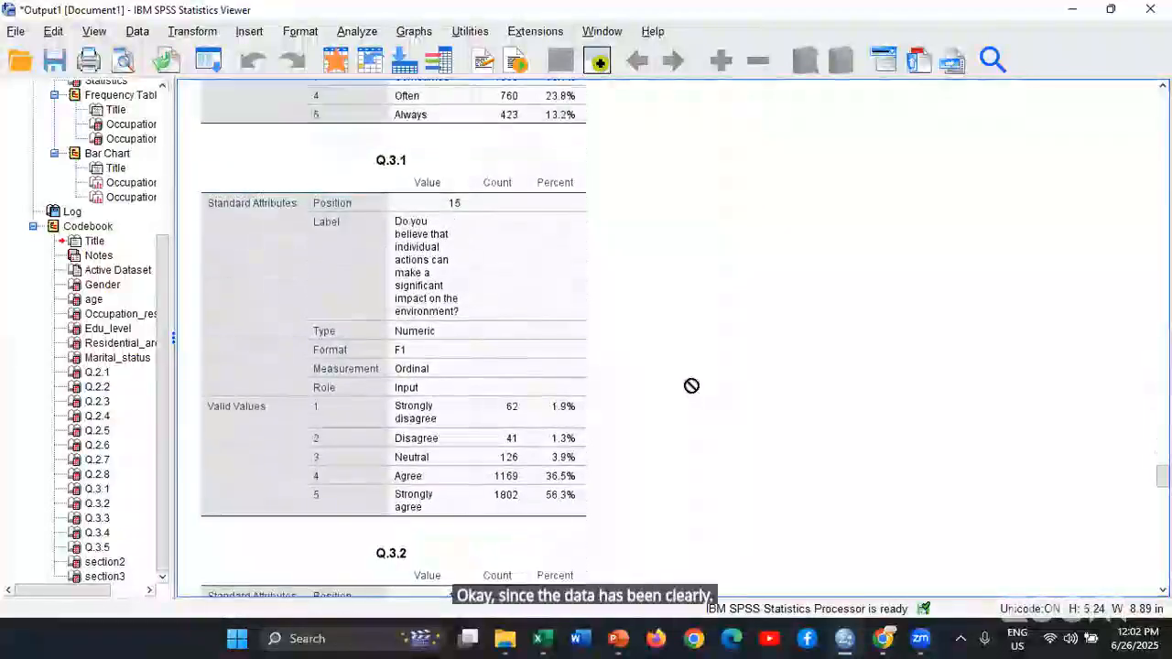
Examine the remaining Codebook tables for the Q.3 items and the section sums, and look back over the Q.2 items
{"action": "scroll", "coordinate": [693, 378], "scroll_direction": "down", "scroll_amount": 20}
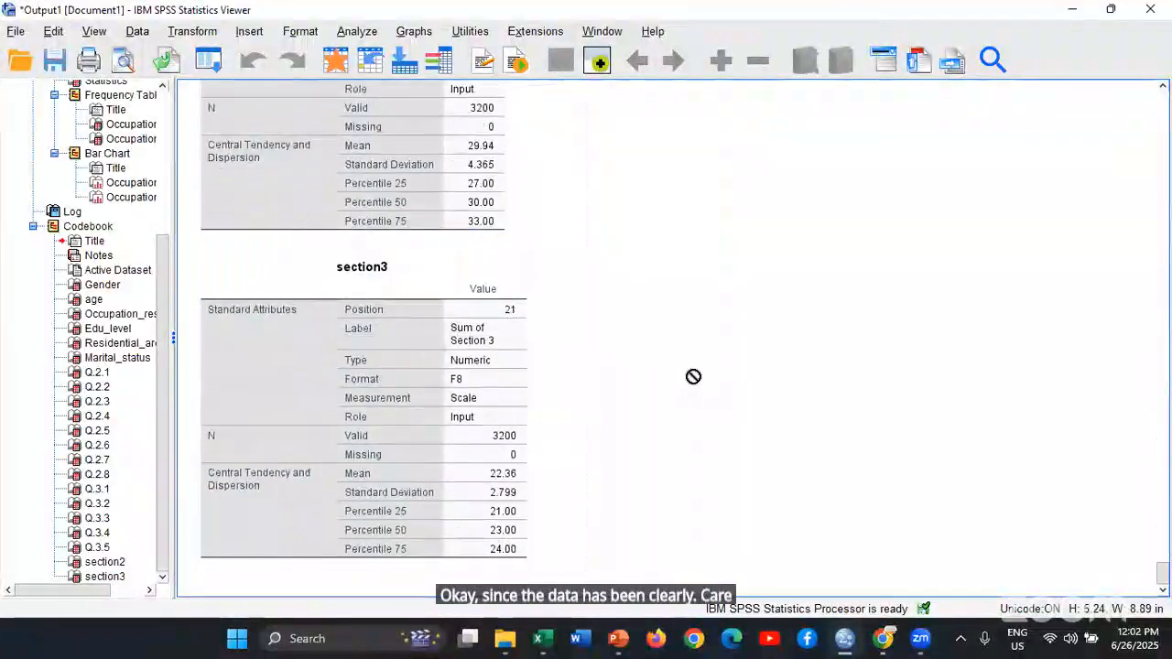
{"action": "scroll", "coordinate": [692, 377], "scroll_direction": "up", "scroll_amount": 10}
{"action": "scroll", "coordinate": [692, 376], "scroll_direction": "down", "scroll_amount": 1}
{"action": "scroll", "coordinate": [692, 376], "scroll_direction": "up", "scroll_amount": 5}
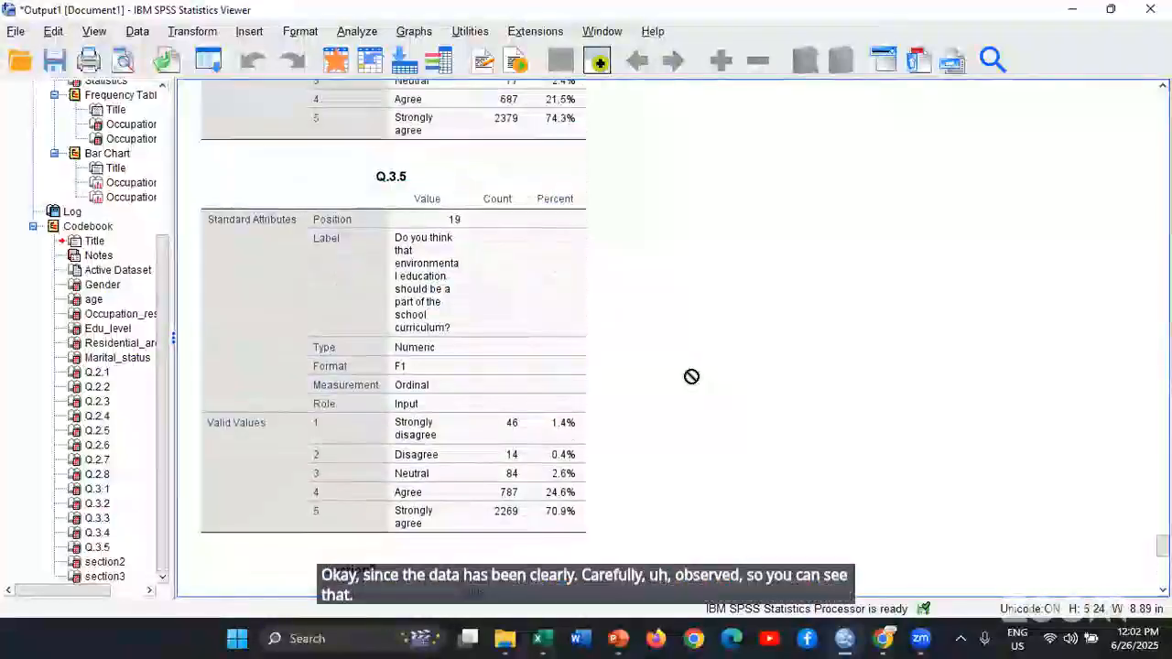
{"action": "scroll", "coordinate": [665, 397], "scroll_direction": "down", "scroll_amount": 1}
{"action": "left_click", "coordinate": [475, 349]}
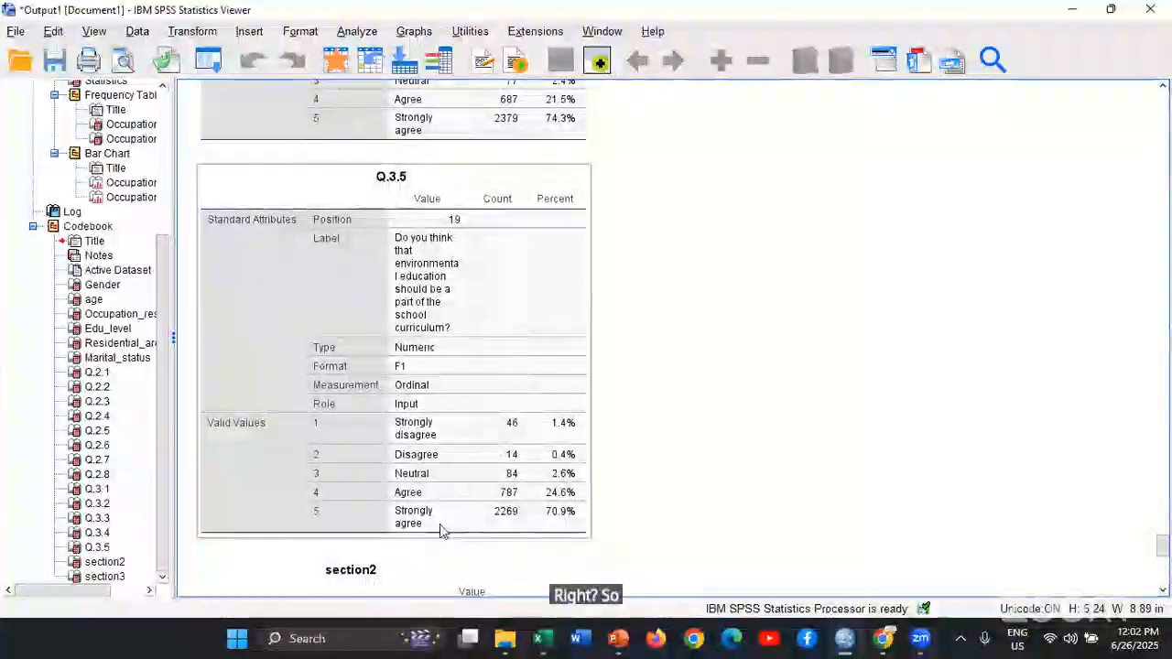
{"action": "left_click", "coordinate": [755, 483]}
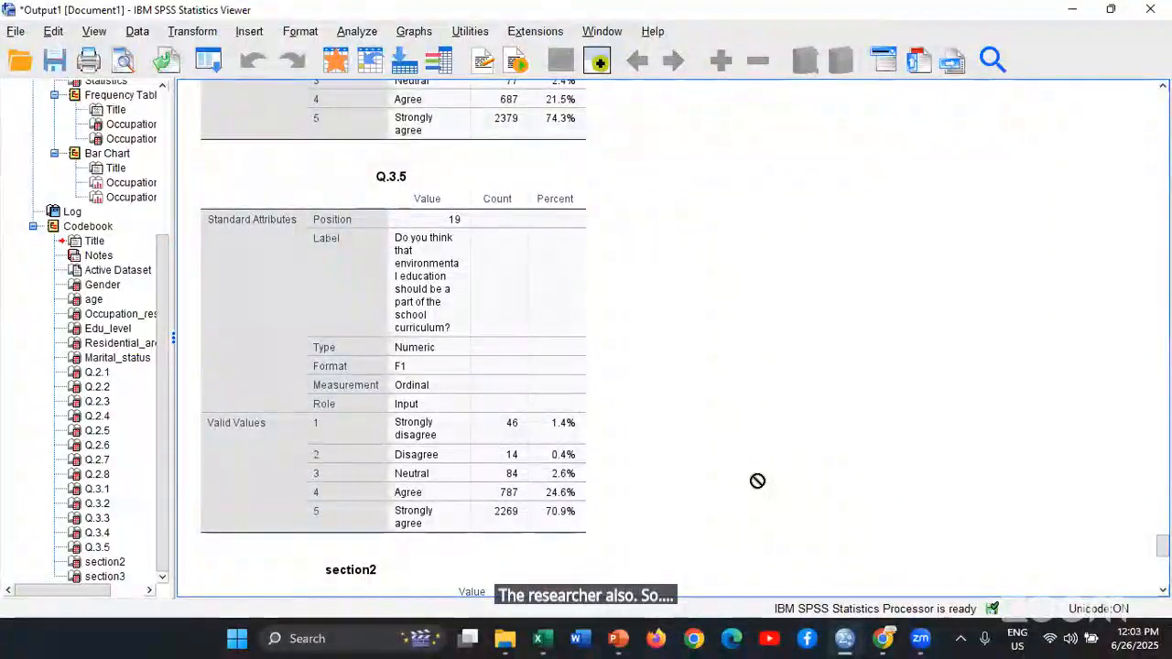
{"action": "left_click", "coordinate": [423, 433]}
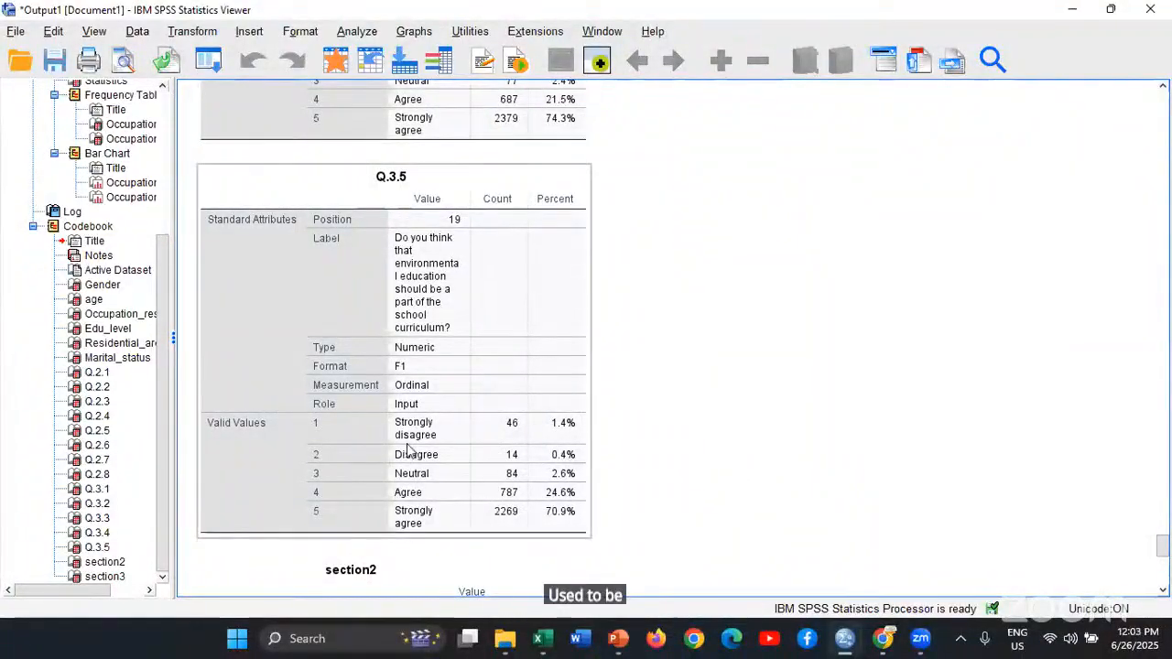
{"action": "left_click_drag", "start_coordinate": [409, 449], "coordinate": [774, 435]}
{"action": "left_click", "coordinate": [774, 435]}
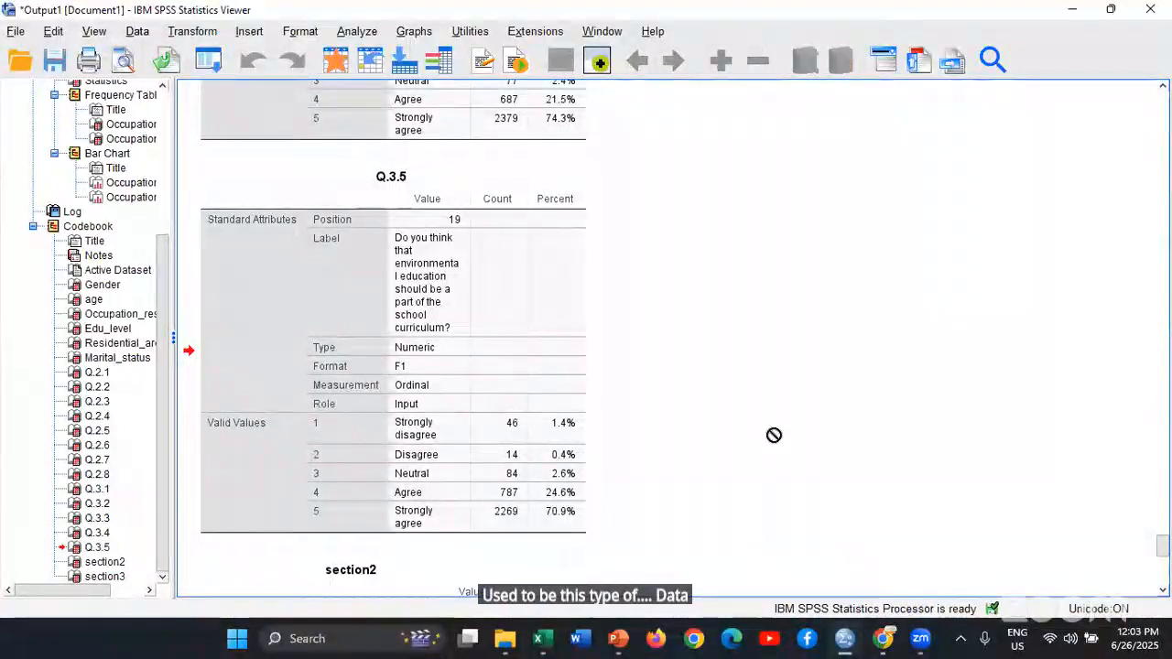
{"action": "scroll", "coordinate": [636, 333], "scroll_direction": "up", "scroll_amount": 15}
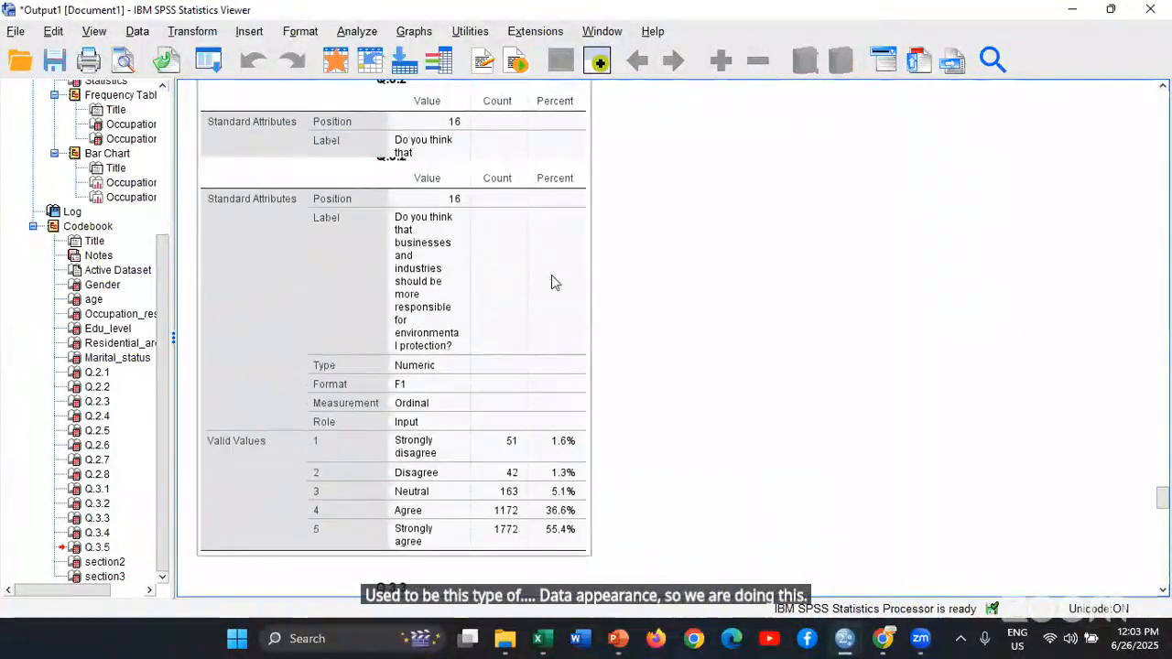
{"action": "scroll", "coordinate": [561, 275], "scroll_direction": "up", "scroll_amount": 8}
Set up a Frequencies analysis of the gender question with a bar chart showing frequencies
{"action": "left_click", "coordinate": [355, 31]}
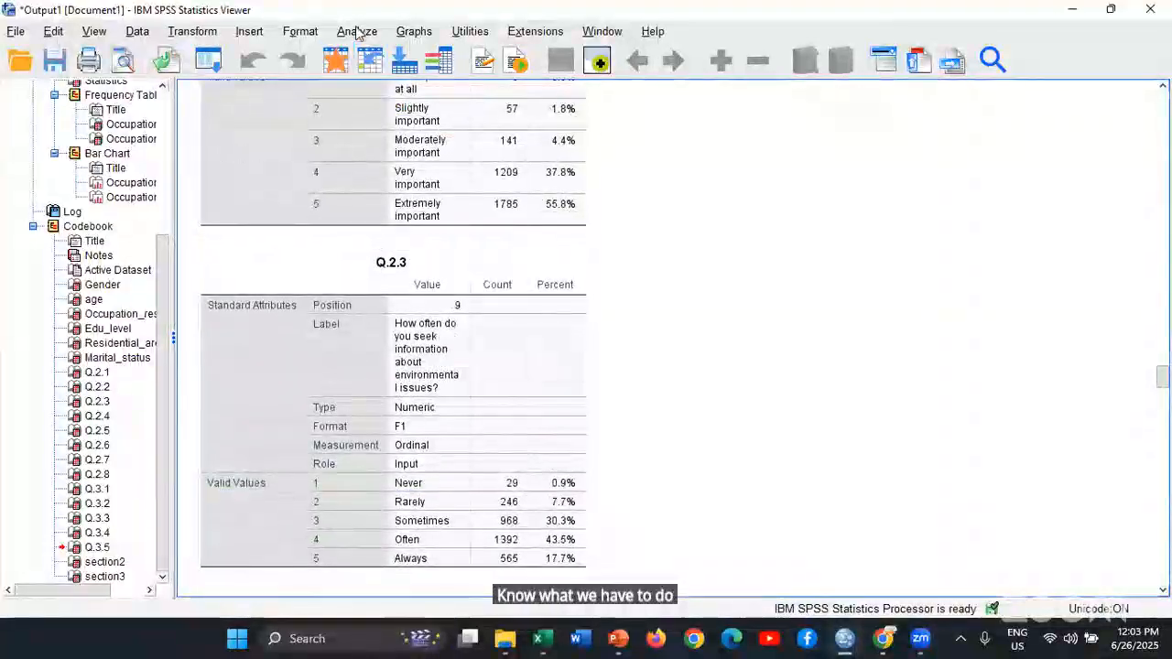
{"action": "mouse_move", "coordinate": [391, 108]}
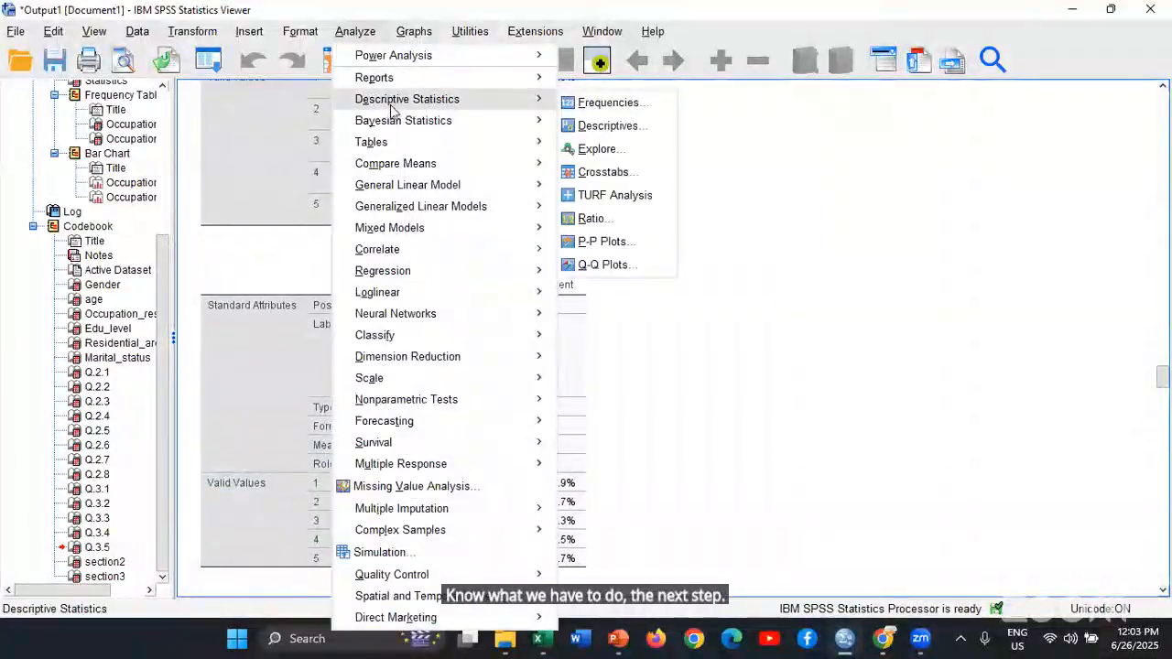
{"action": "left_click", "coordinate": [606, 104]}
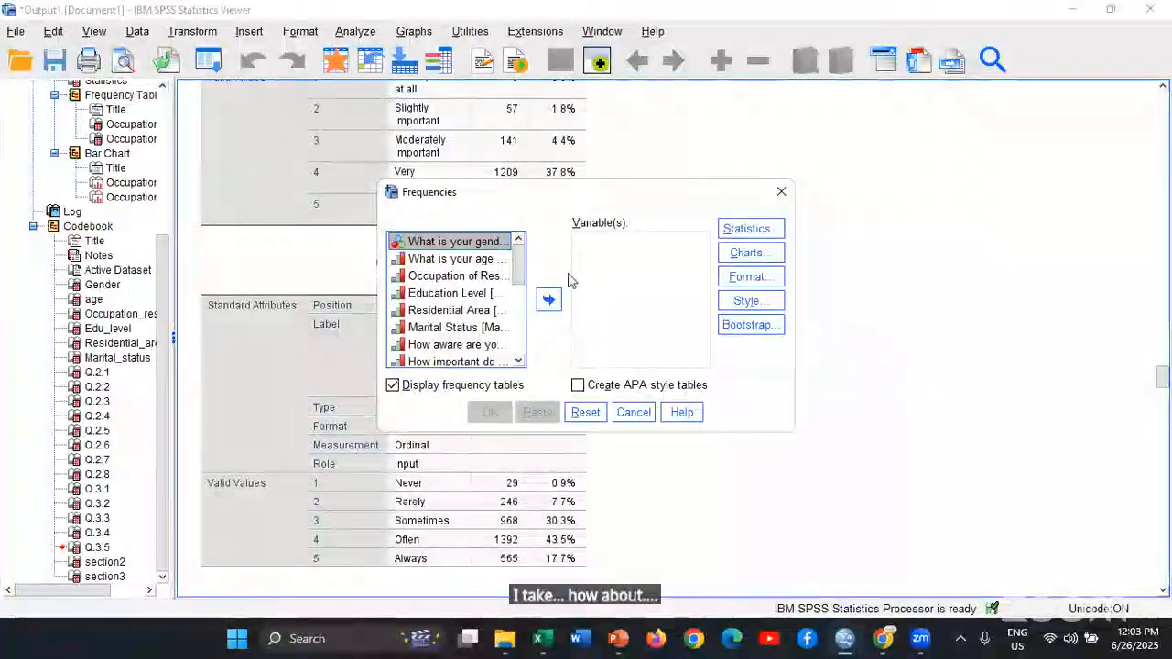
{"action": "left_click", "coordinate": [550, 302]}
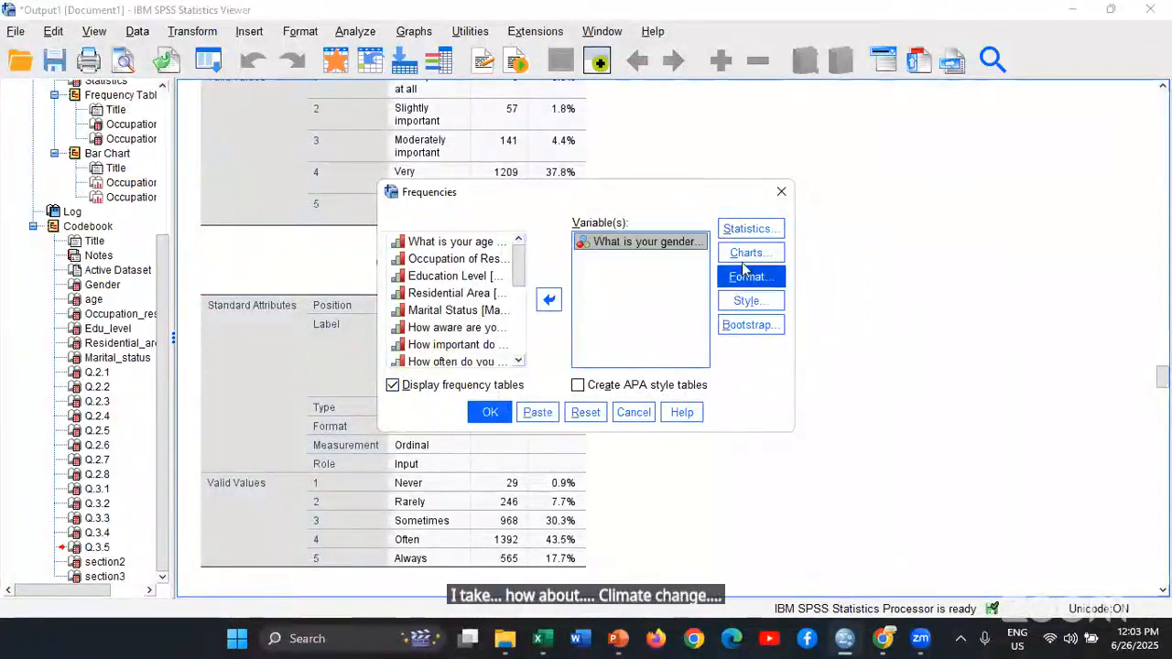
{"action": "left_click", "coordinate": [747, 252]}
{"action": "left_click", "coordinate": [526, 265]}
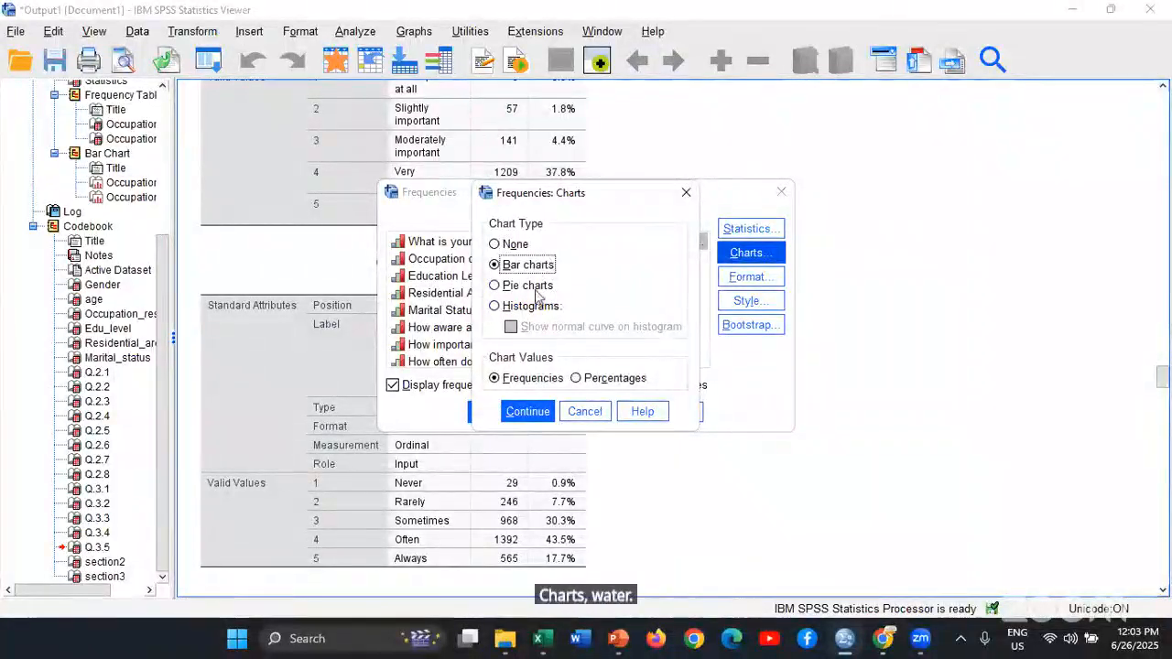
{"action": "left_click", "coordinate": [527, 286]}
{"action": "left_click", "coordinate": [529, 306]}
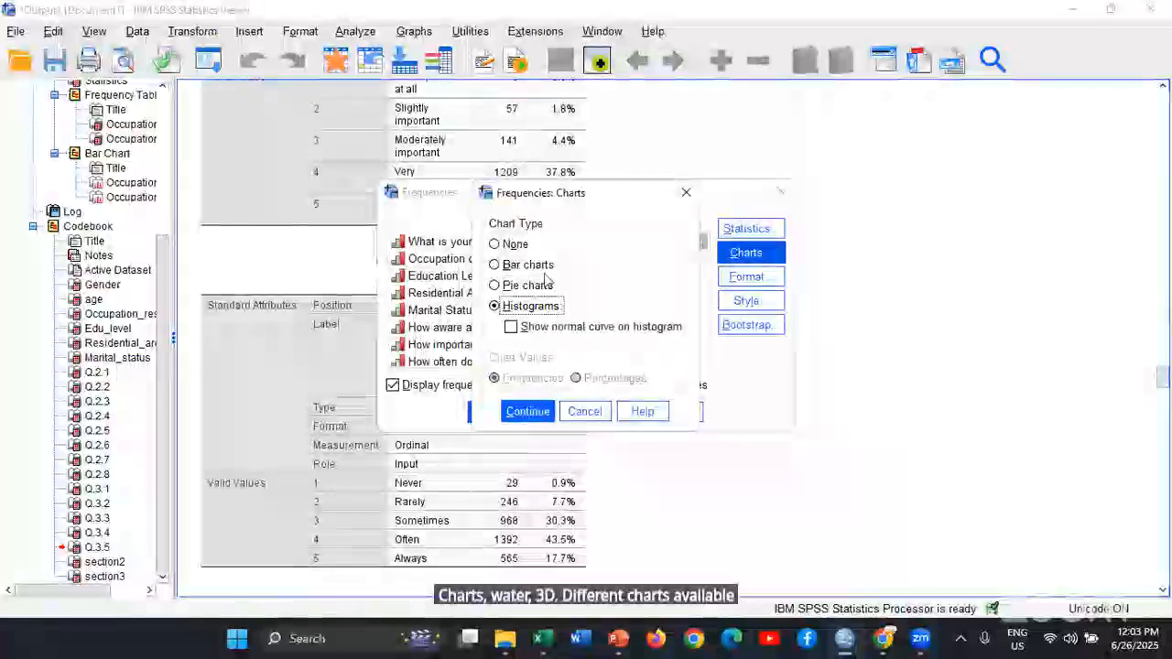
{"action": "left_click", "coordinate": [543, 269]}
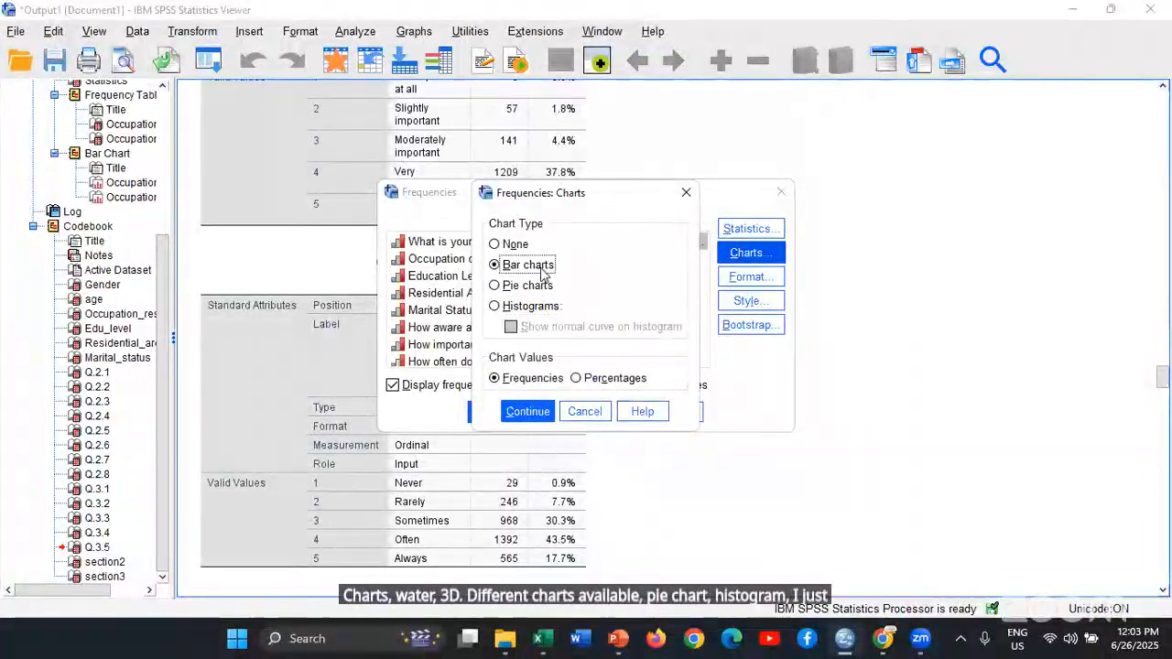
{"action": "left_click", "coordinate": [528, 412]}
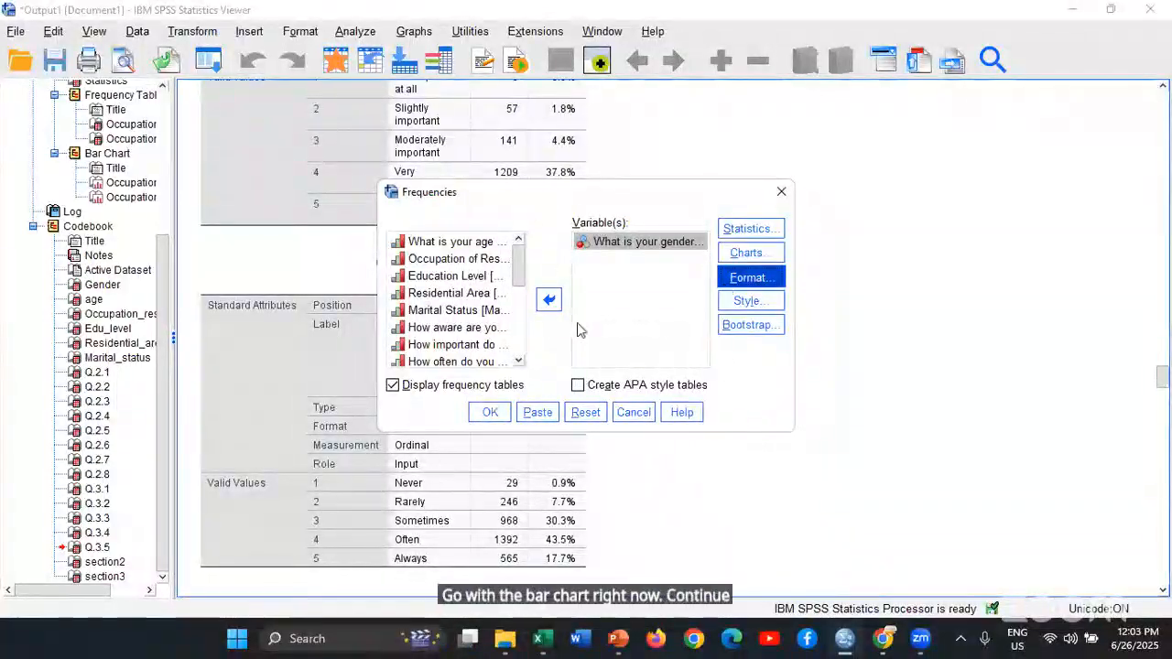
Check the Frequencies format options without changing them, run the gender analysis and view its table and bar chart
{"action": "left_click", "coordinate": [742, 277]}
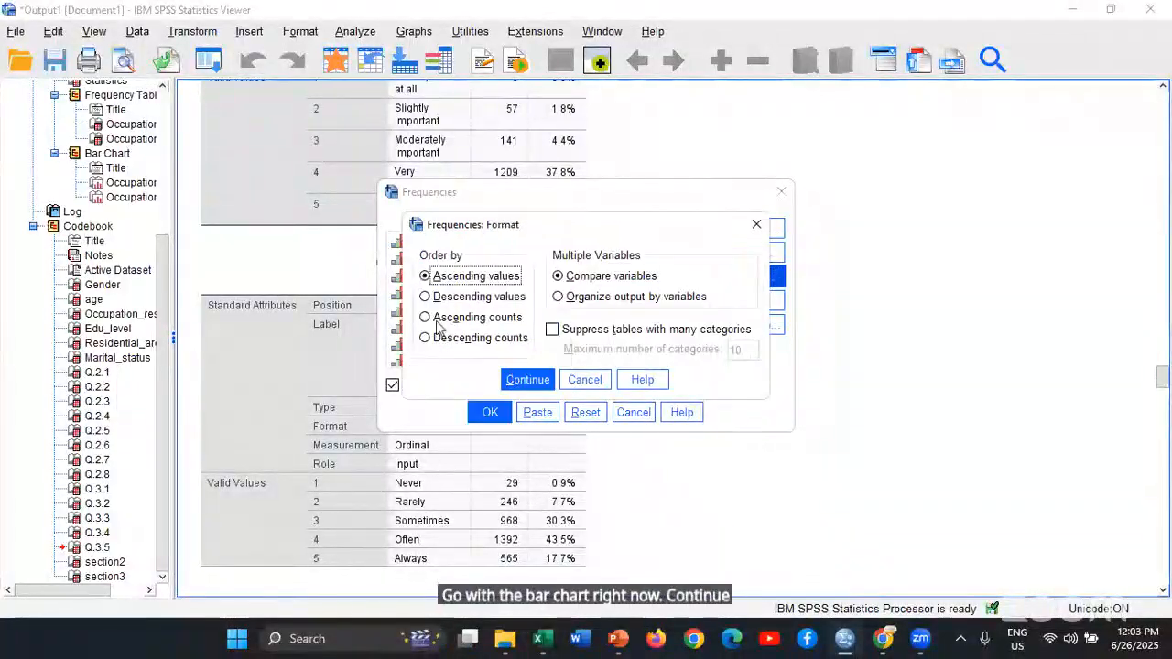
{"action": "left_click", "coordinate": [580, 379]}
{"action": "left_click", "coordinate": [490, 414]}
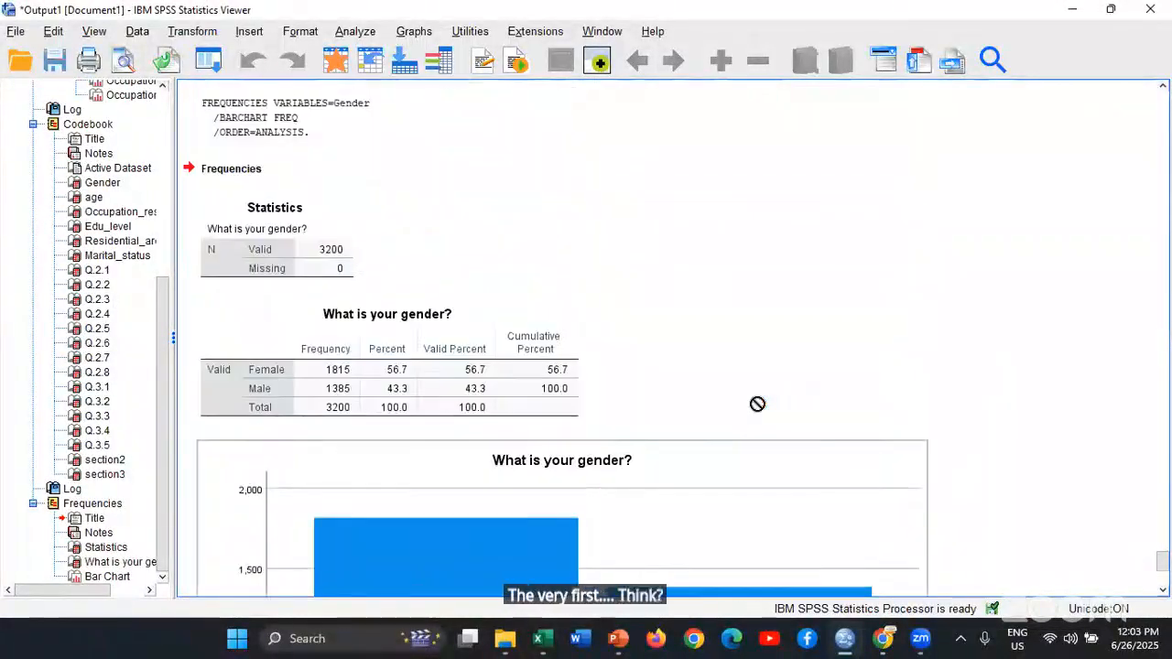
{"action": "scroll", "coordinate": [756, 405], "scroll_direction": "up", "scroll_amount": 2}
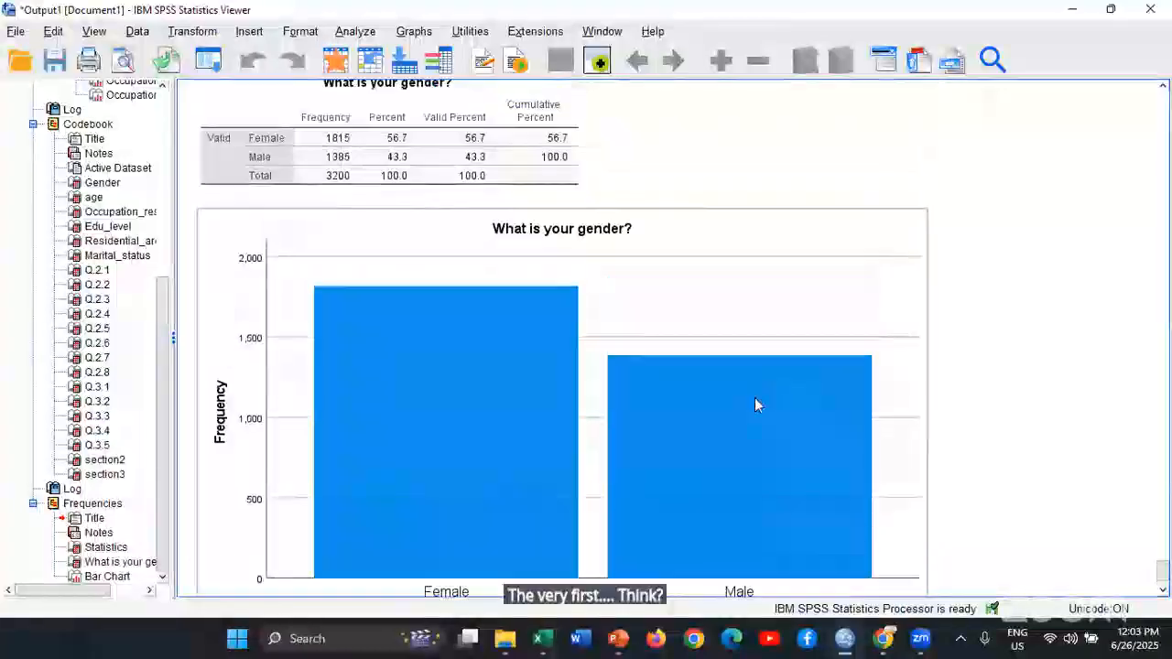
Recall the Frequencies dialog and replace the gender variable with the question on awareness of current environmental issues
{"action": "left_click", "coordinate": [215, 69]}
{"action": "left_click", "coordinate": [234, 91]}
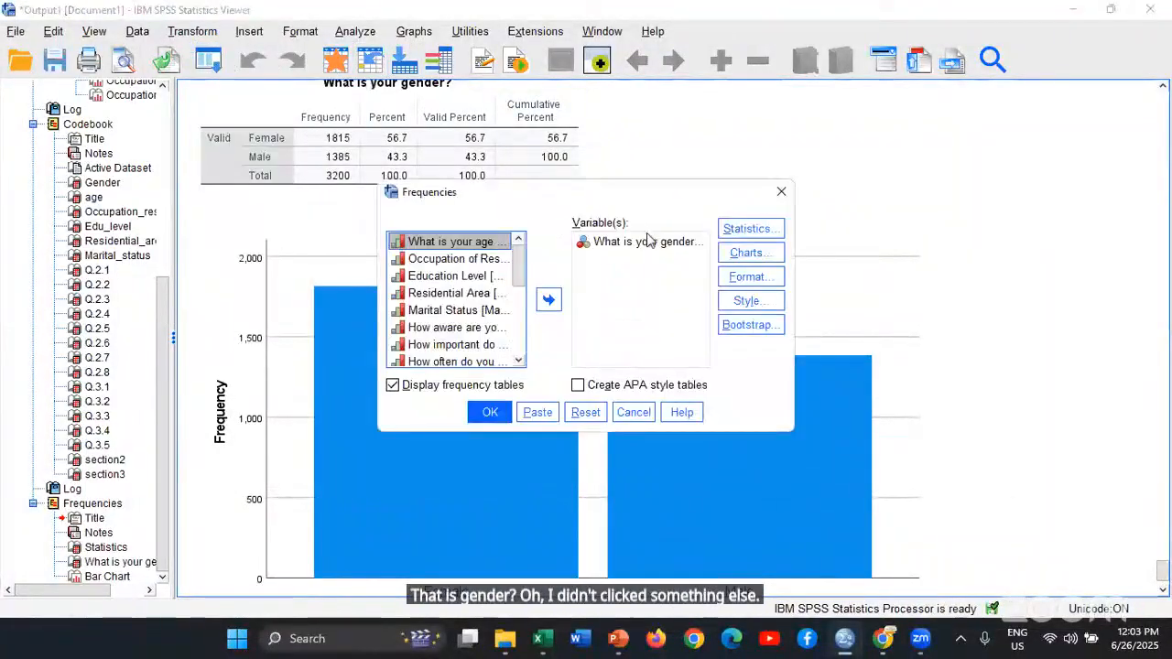
{"action": "left_click", "coordinate": [645, 242]}
{"action": "left_click", "coordinate": [549, 300]}
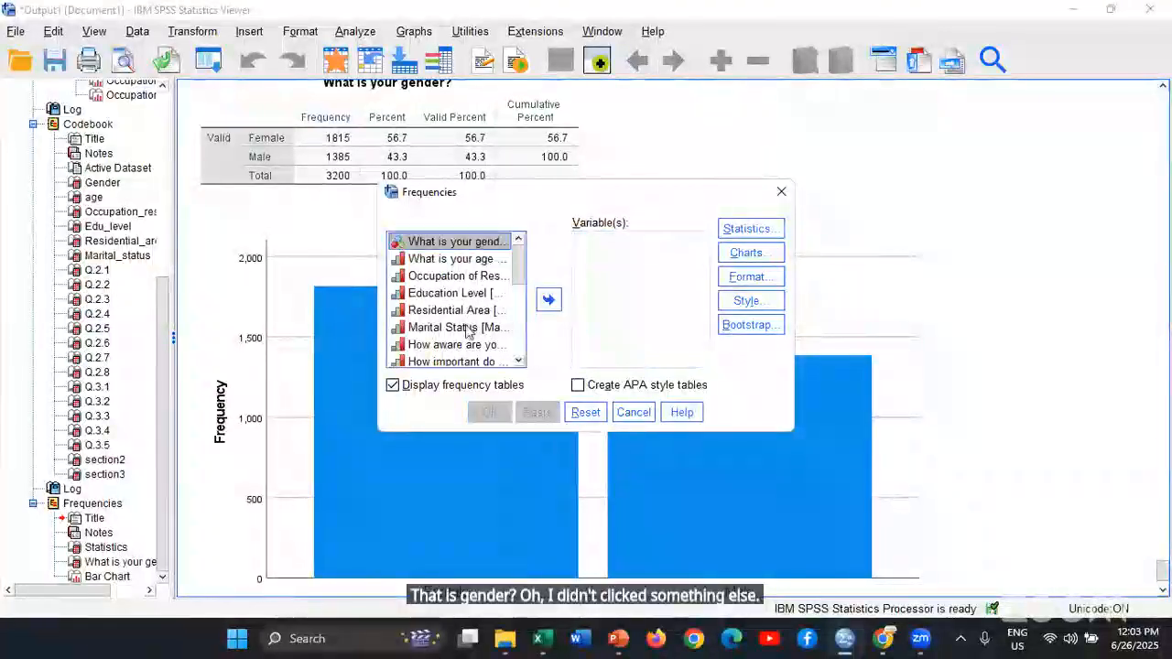
{"action": "left_click", "coordinate": [464, 347]}
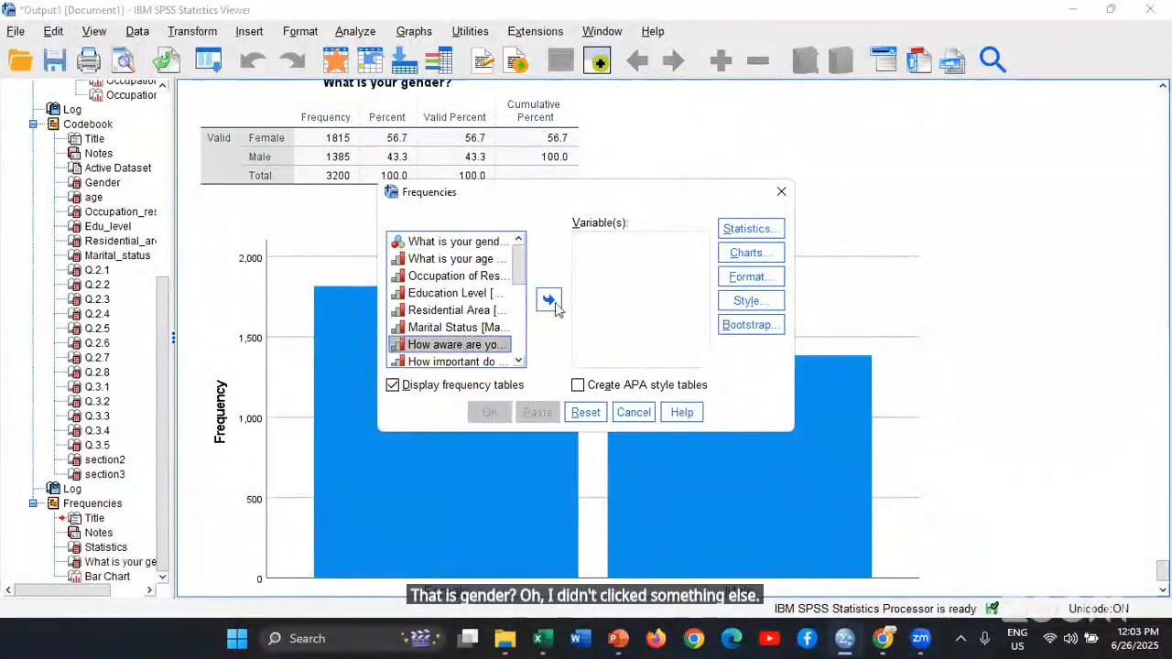
{"action": "left_click", "coordinate": [549, 299]}
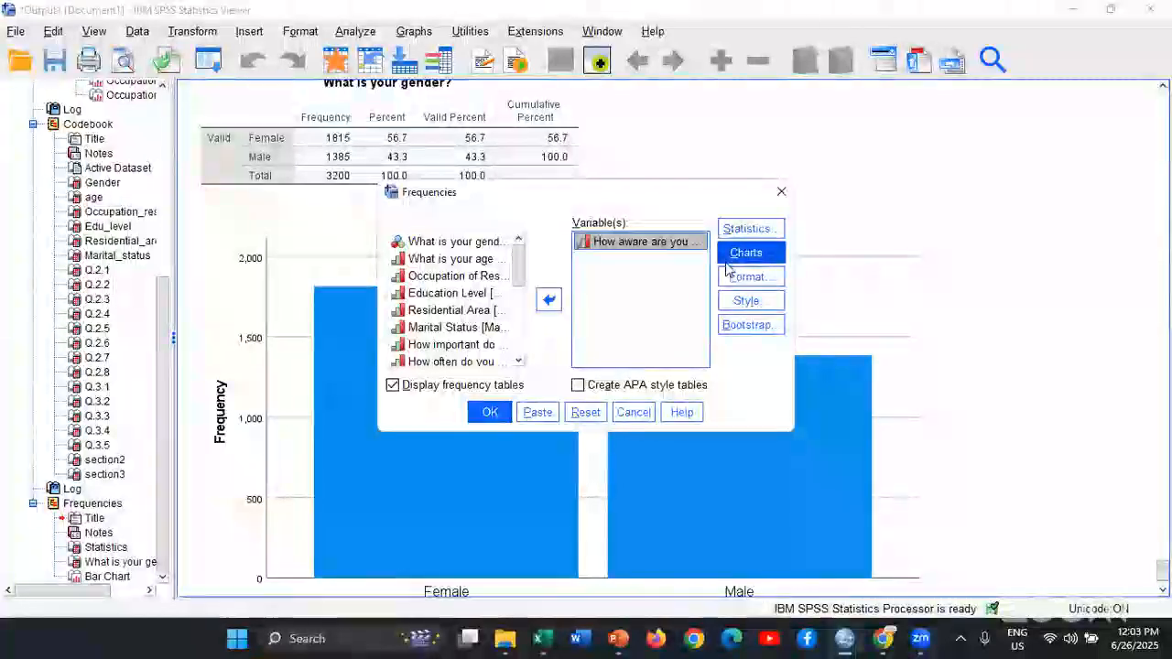
Change the chart type to pie charts, run the awareness frequencies and view the resulting table and chart
{"action": "left_click", "coordinate": [746, 253]}
{"action": "left_click", "coordinate": [529, 267]}
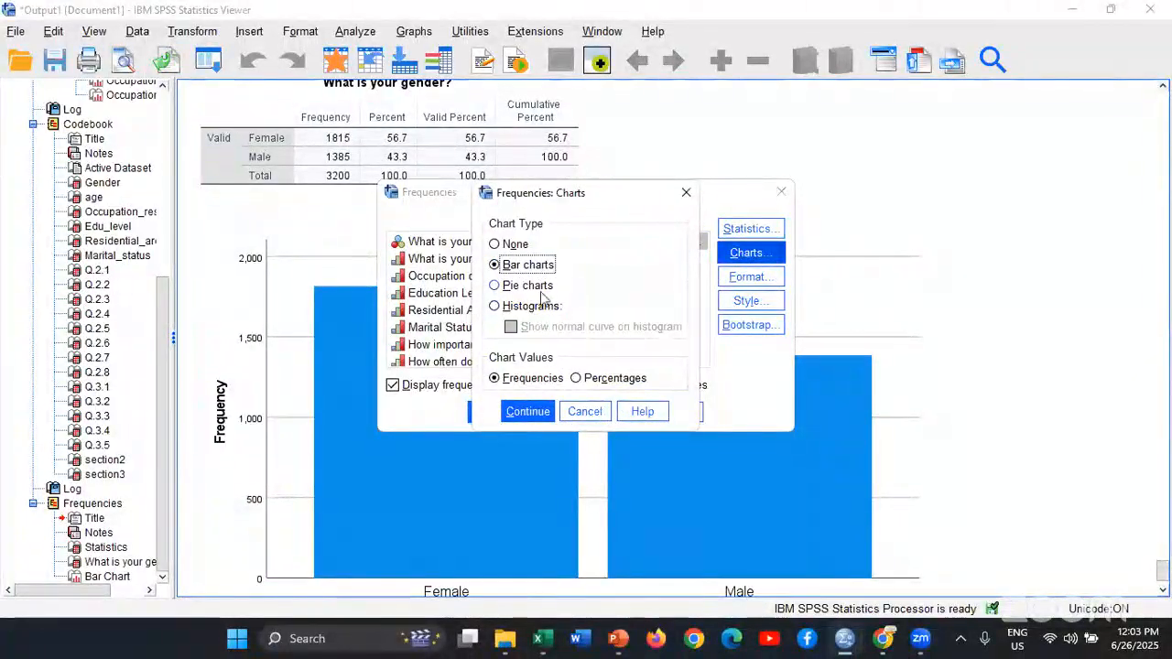
{"action": "left_click", "coordinate": [541, 291]}
{"action": "left_click", "coordinate": [526, 413]}
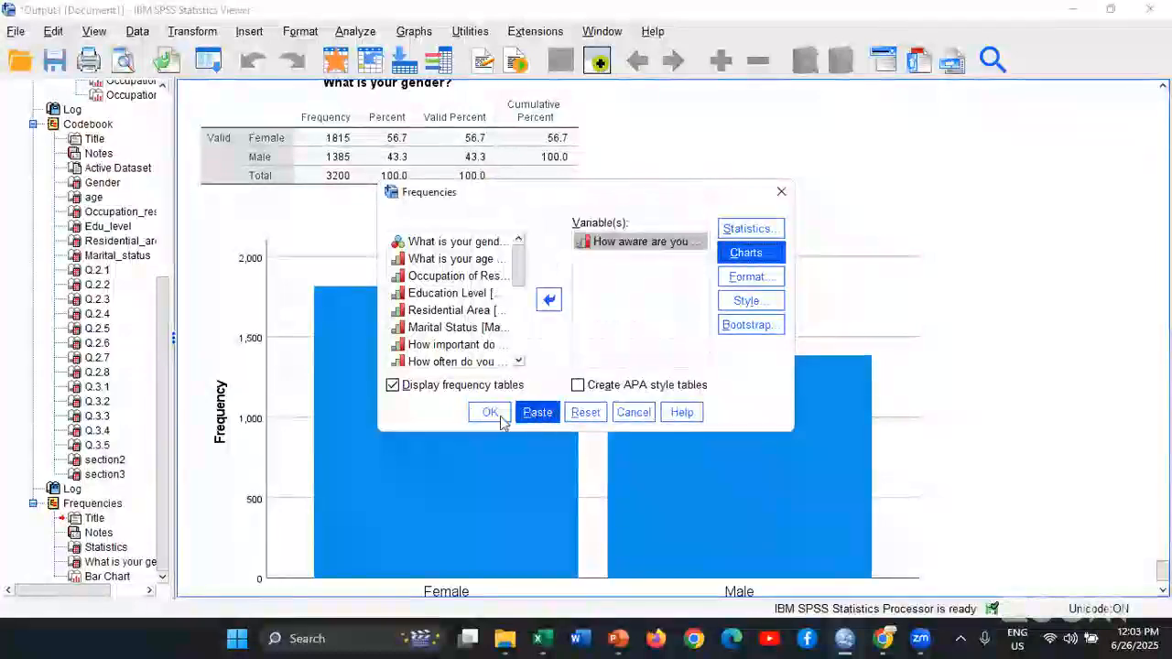
{"action": "left_click", "coordinate": [492, 413]}
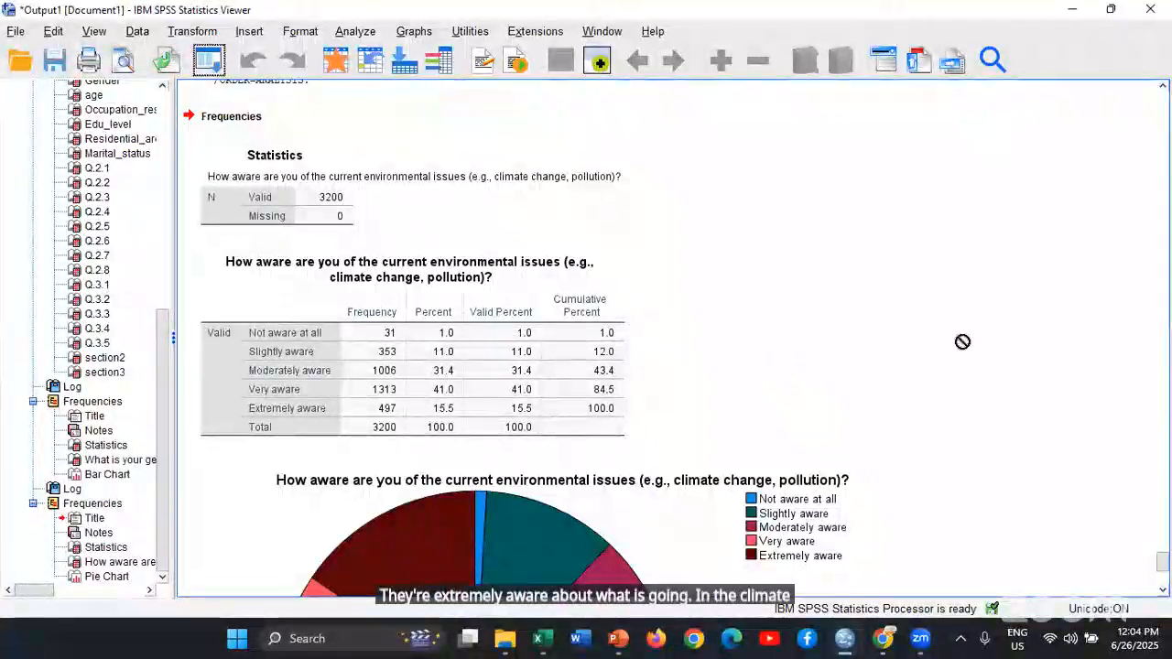
{"action": "scroll", "coordinate": [963, 337], "scroll_direction": "down", "scroll_amount": 5}
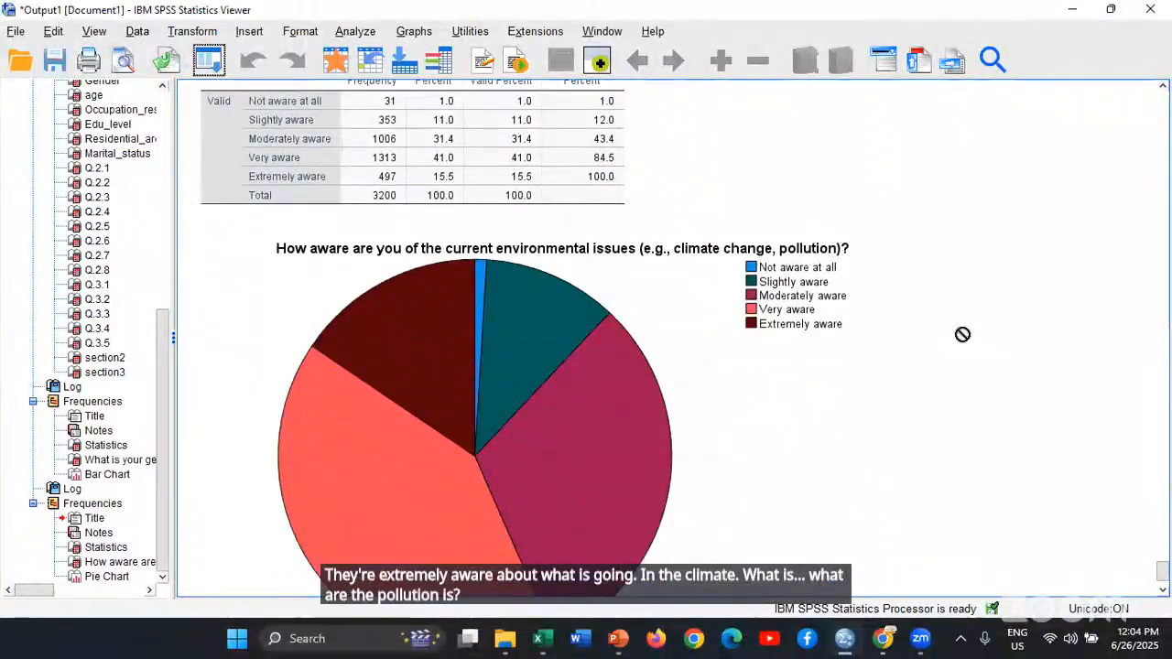
{"action": "scroll", "coordinate": [963, 335], "scroll_direction": "down", "scroll_amount": 2}
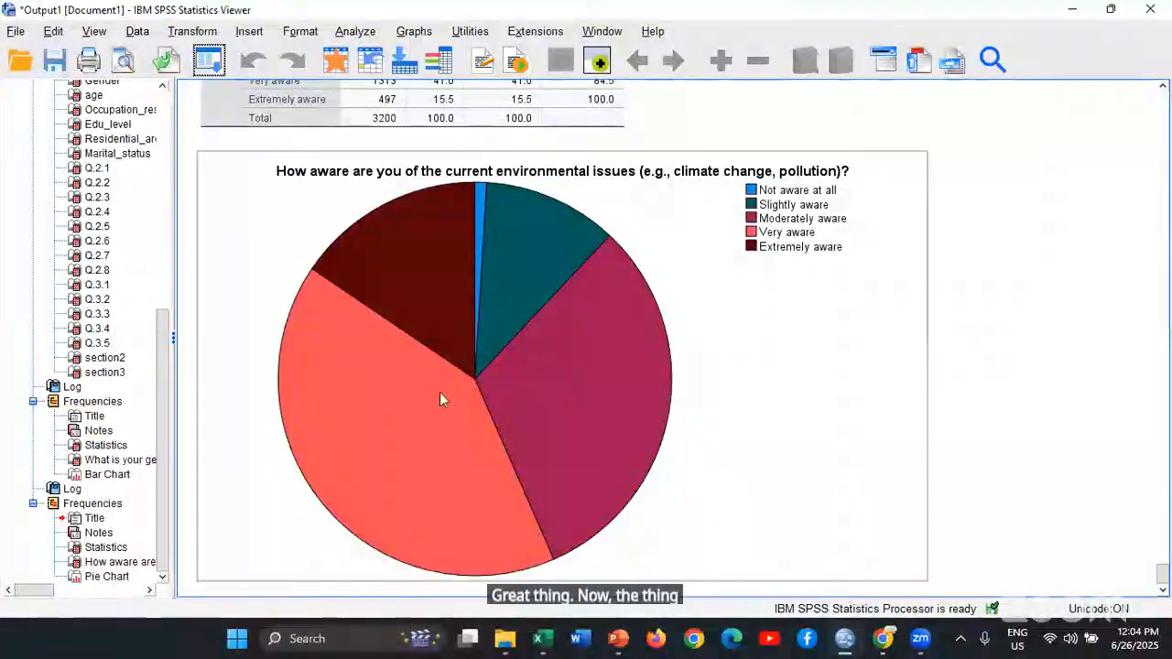
Open the awareness pie chart in the Chart Editor and add a count data label to each of the five slices
{"action": "left_click", "coordinate": [443, 394]}
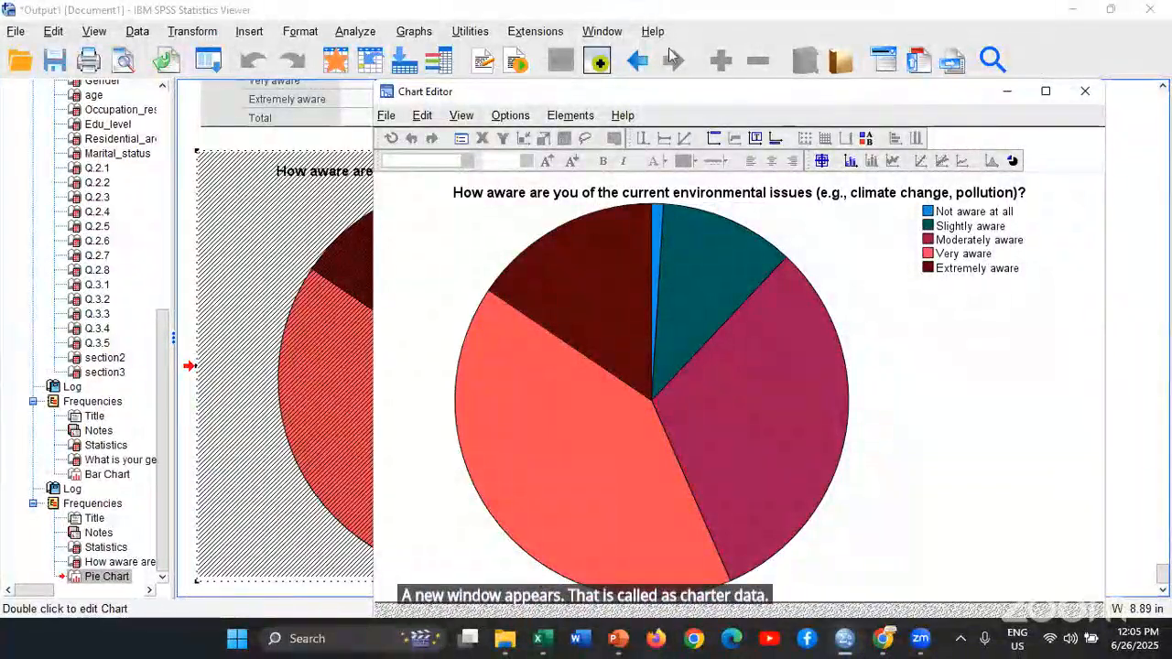
{"action": "left_click_drag", "start_coordinate": [797, 92], "coordinate": [662, 39]}
{"action": "left_click", "coordinate": [688, 108]}
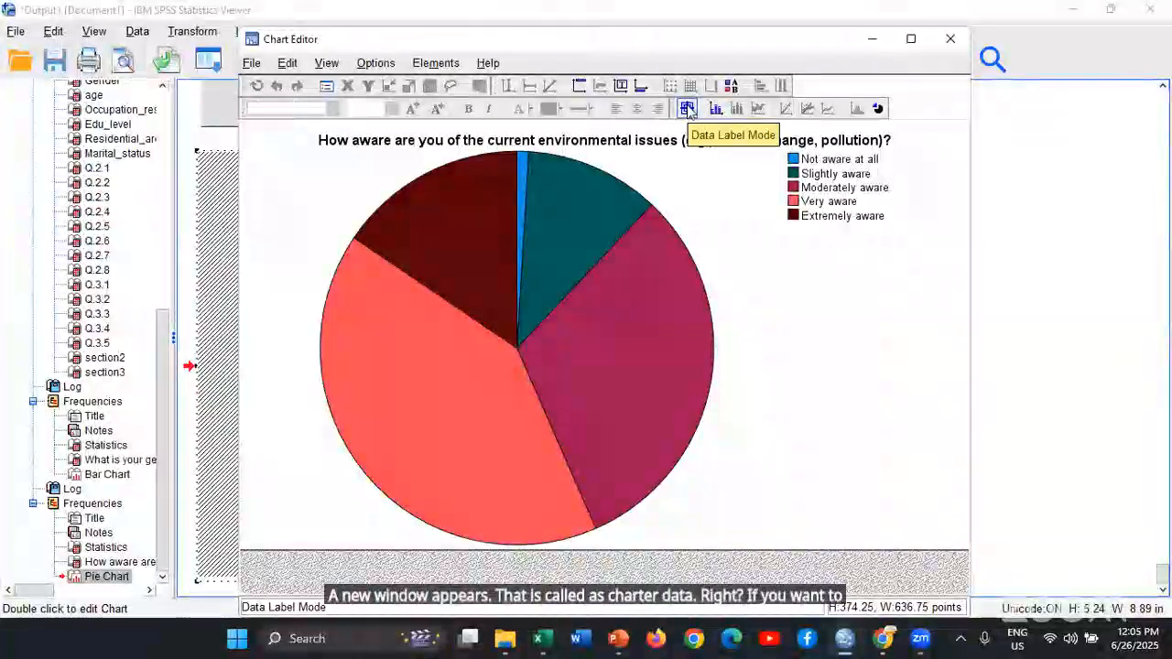
{"action": "left_click", "coordinate": [548, 242]}
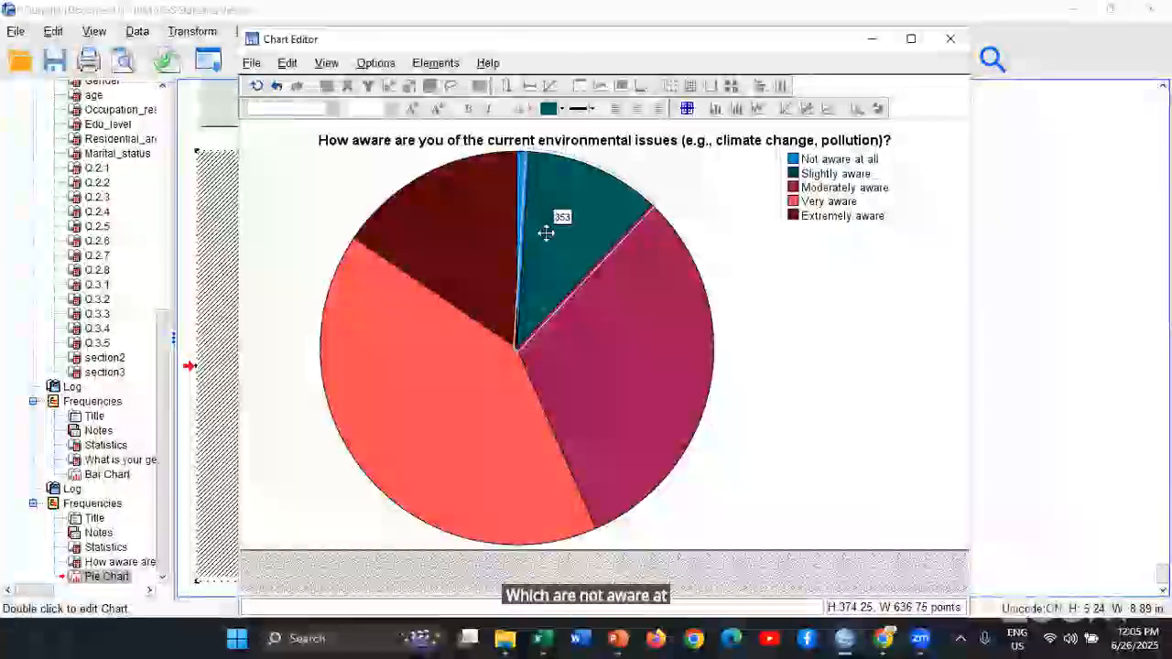
{"action": "left_click", "coordinate": [594, 330]}
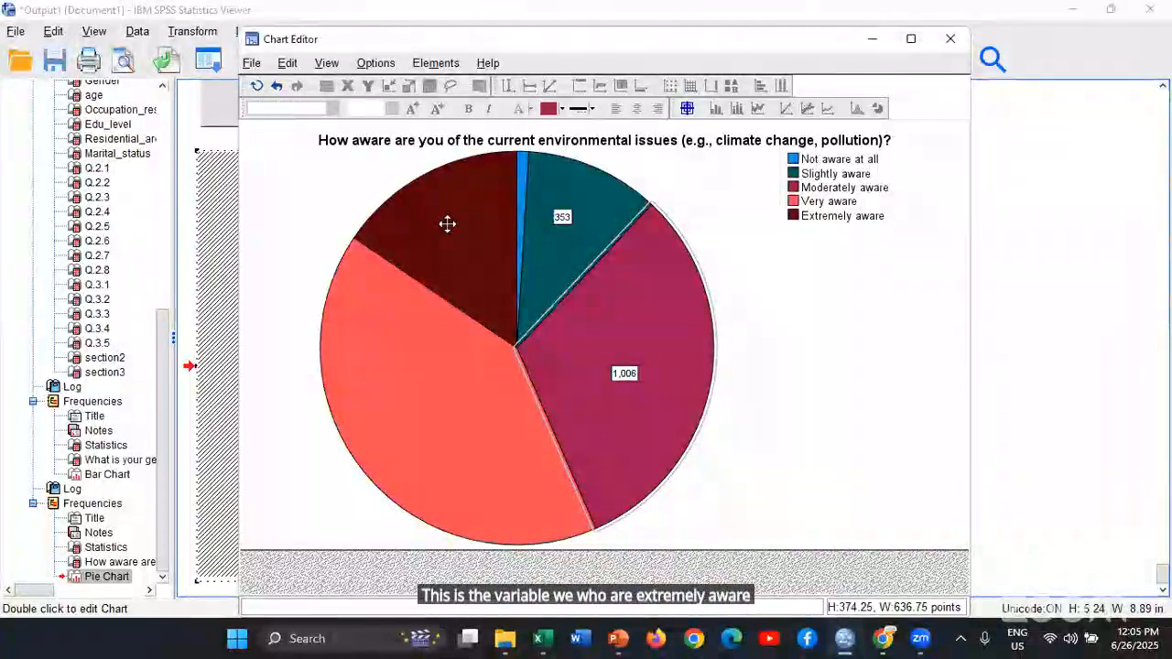
{"action": "left_click", "coordinate": [449, 223]}
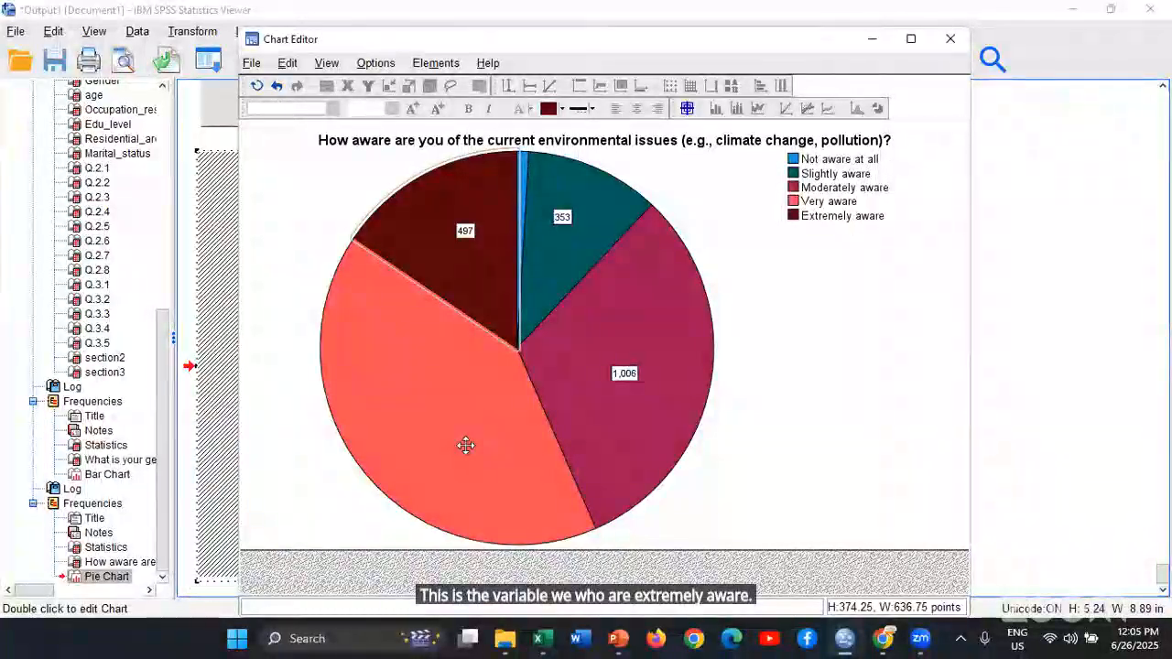
{"action": "left_click", "coordinate": [466, 445]}
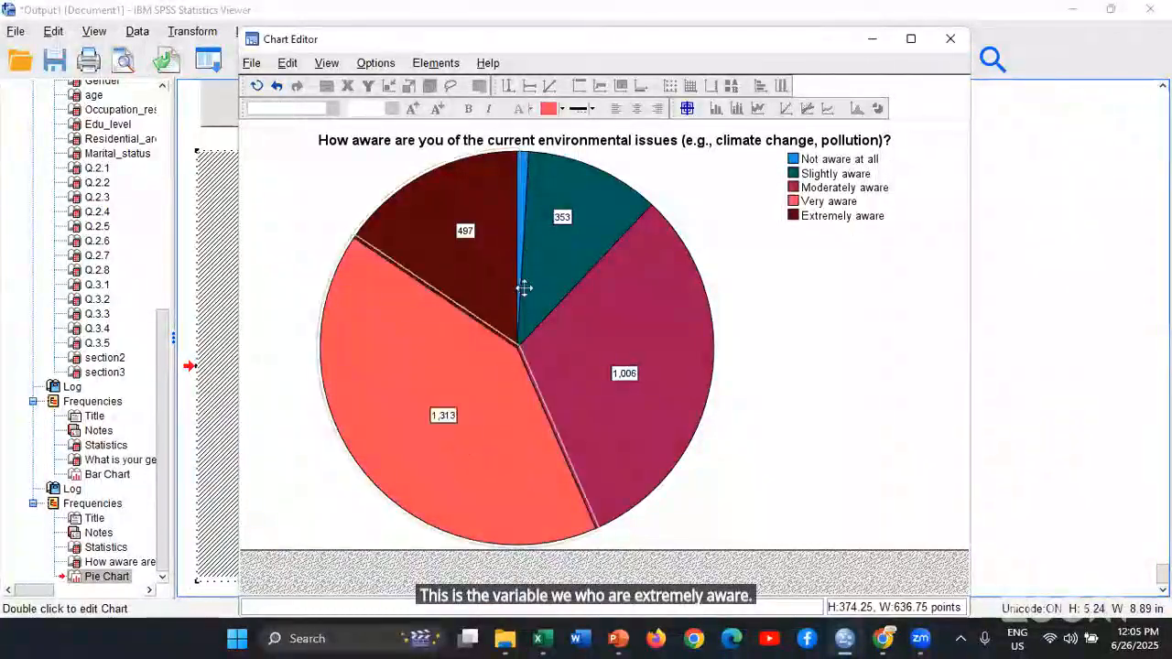
{"action": "left_click", "coordinate": [520, 218]}
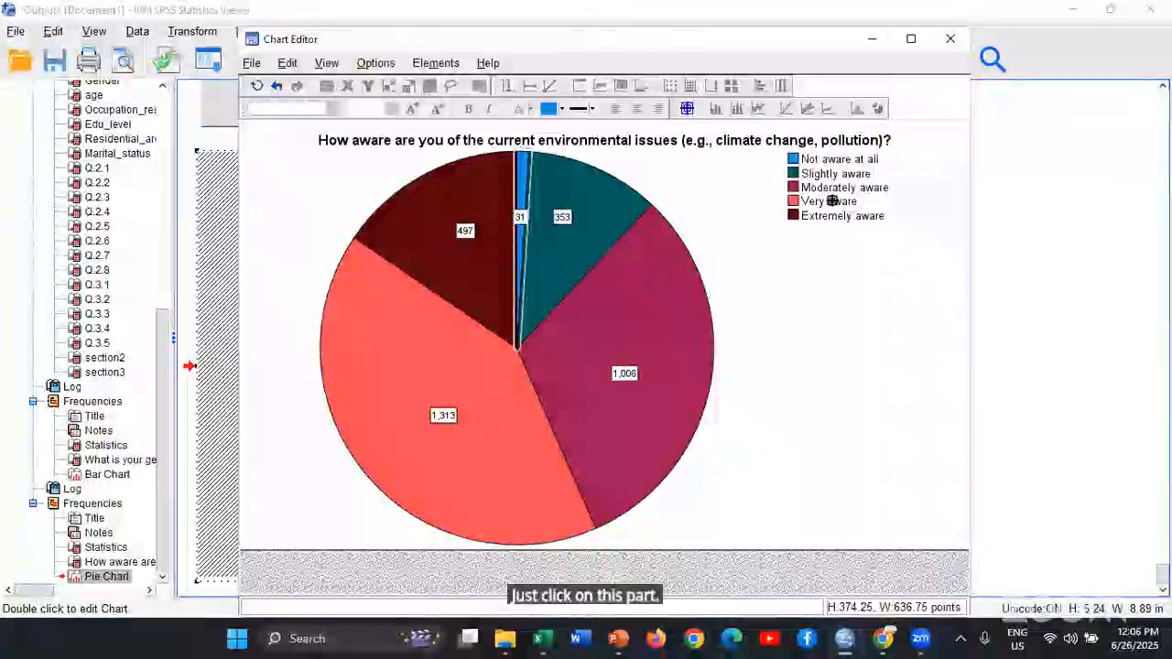
Leave Data Label Mode and explode all slices of the awareness pie chart
{"action": "left_click", "coordinate": [688, 111]}
{"action": "left_click", "coordinate": [922, 62]}
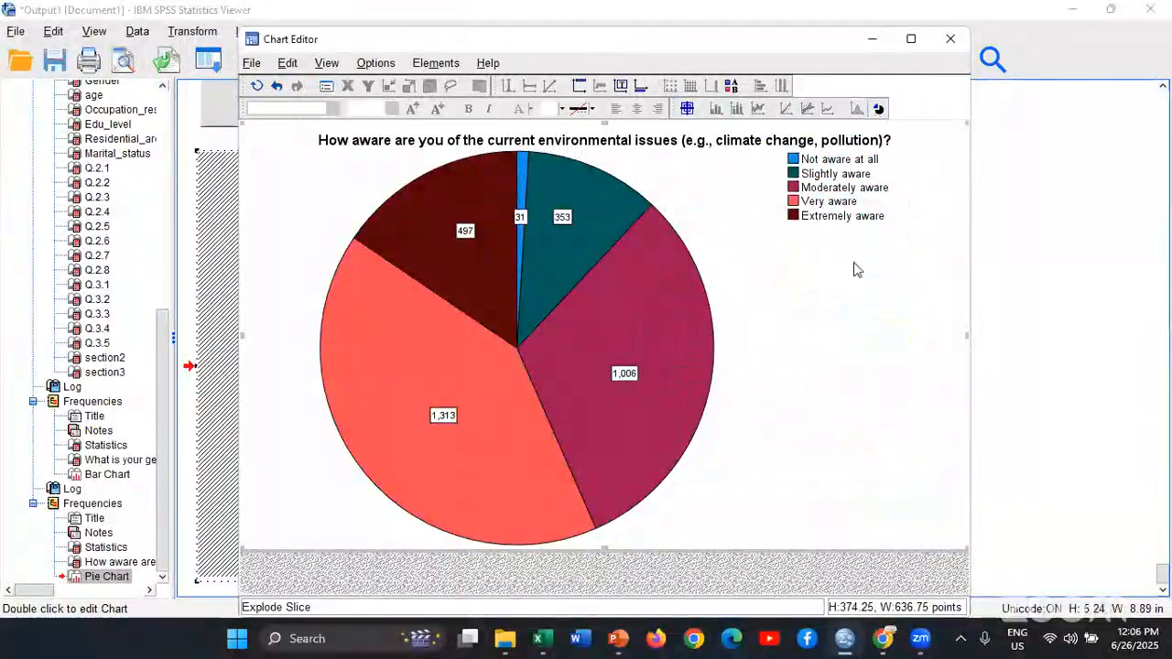
Close and reopen the exploded awareness pie chart in the Chart Editor, and change its element type to Bar
{"action": "left_click", "coordinate": [950, 39]}
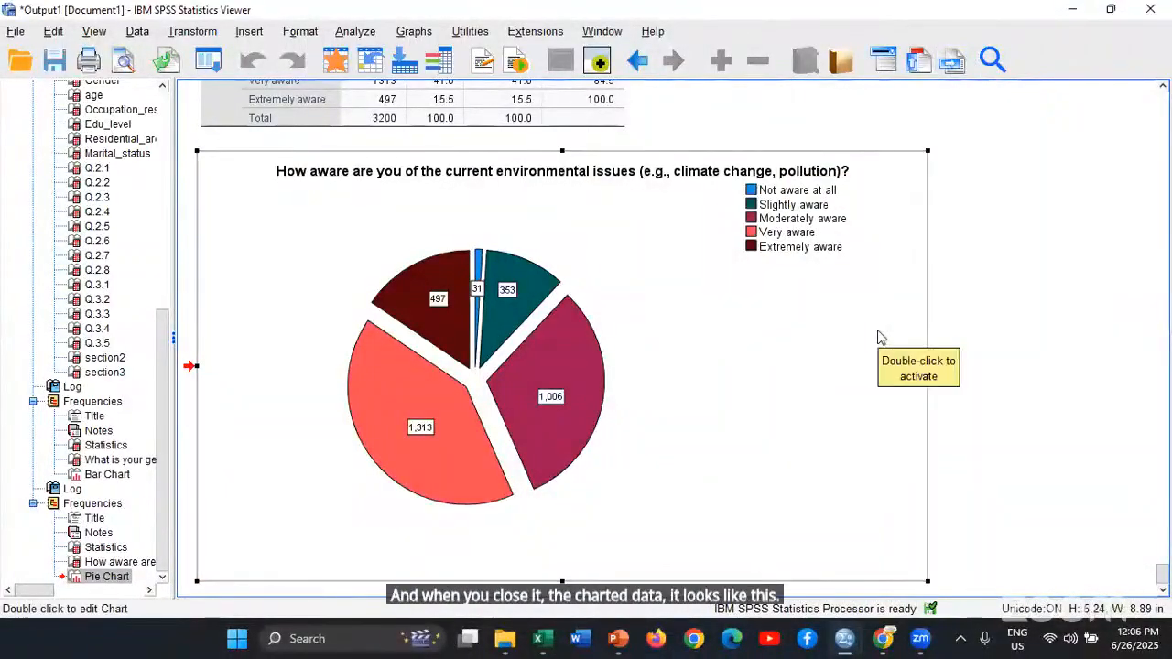
{"action": "double_click", "coordinate": [579, 360]}
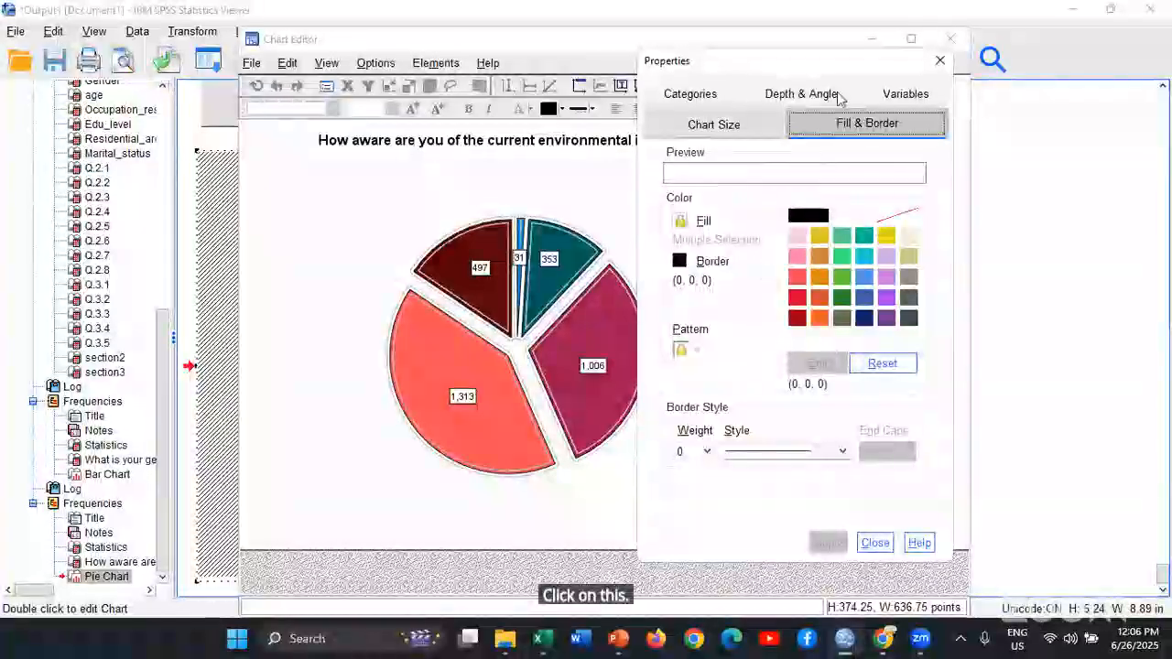
{"action": "left_click", "coordinate": [893, 97]}
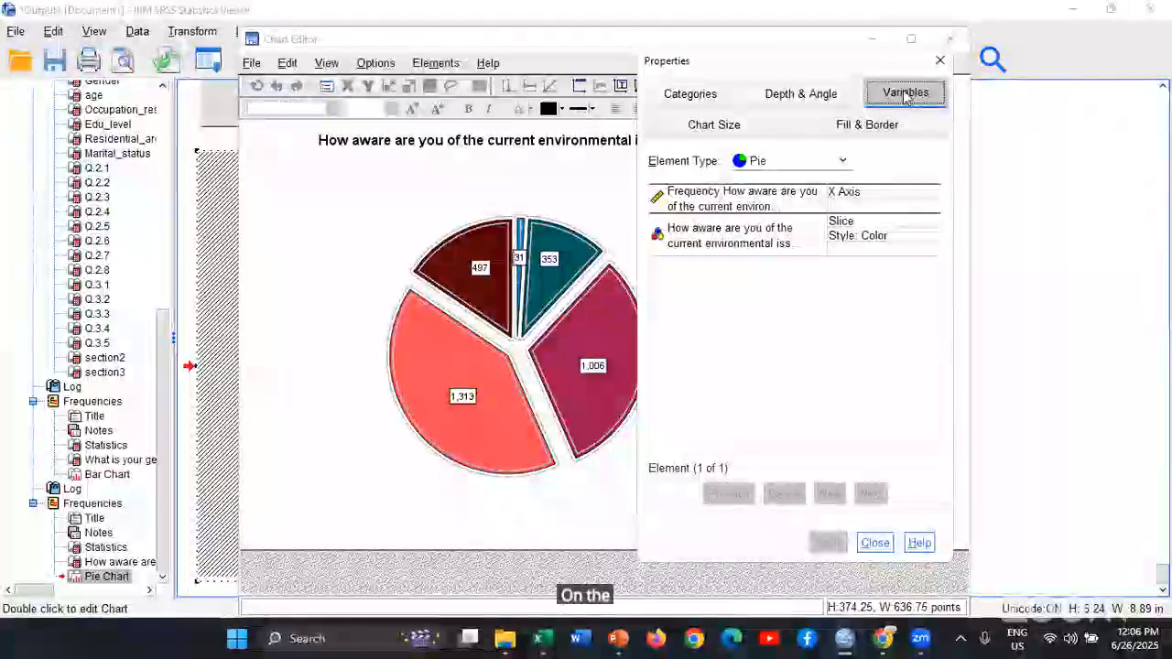
{"action": "left_click", "coordinate": [844, 161]}
{"action": "left_click_drag", "start_coordinate": [844, 236], "coordinate": [852, 185]}
{"action": "left_click", "coordinate": [800, 198]}
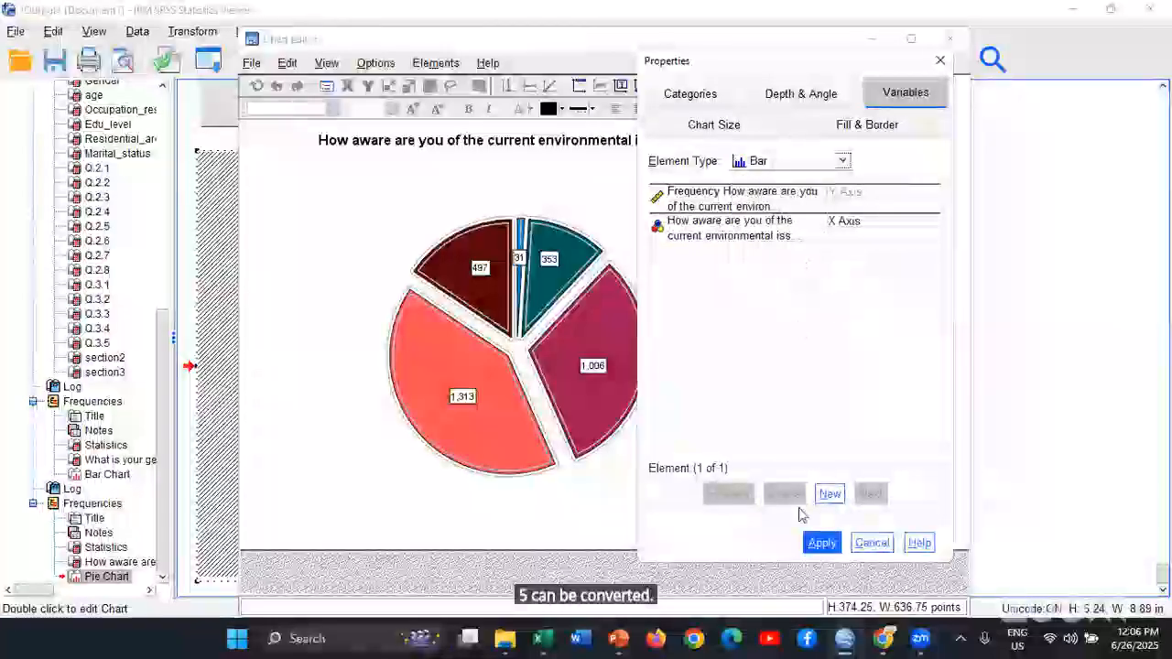
{"action": "left_click", "coordinate": [820, 541]}
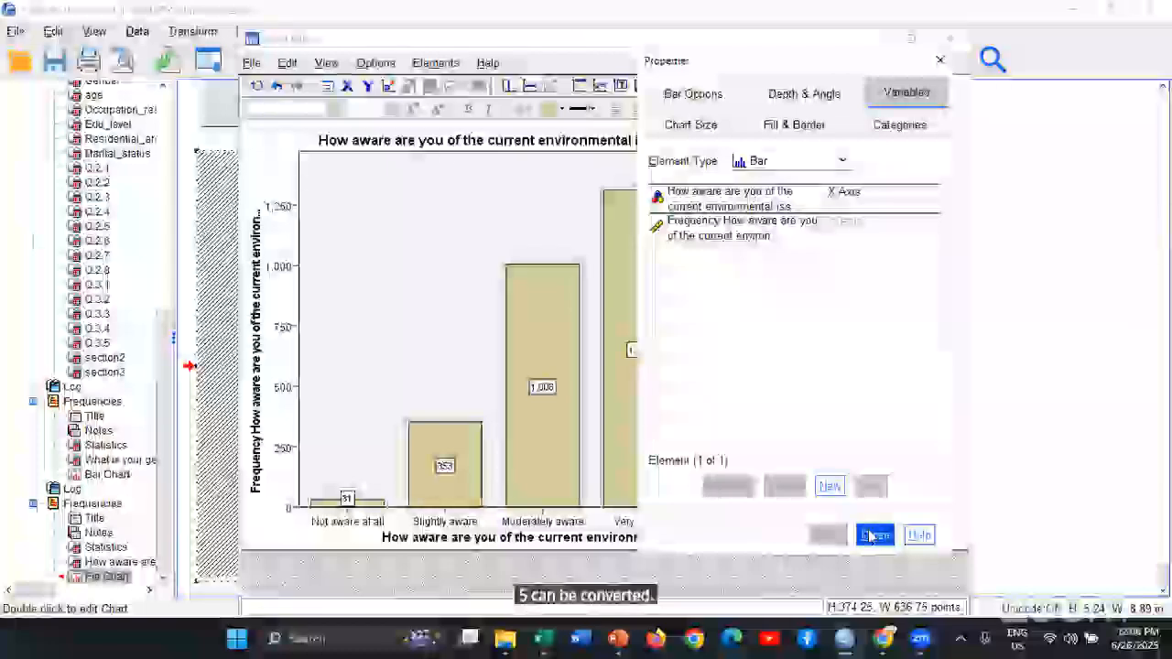
{"action": "left_click", "coordinate": [872, 535]}
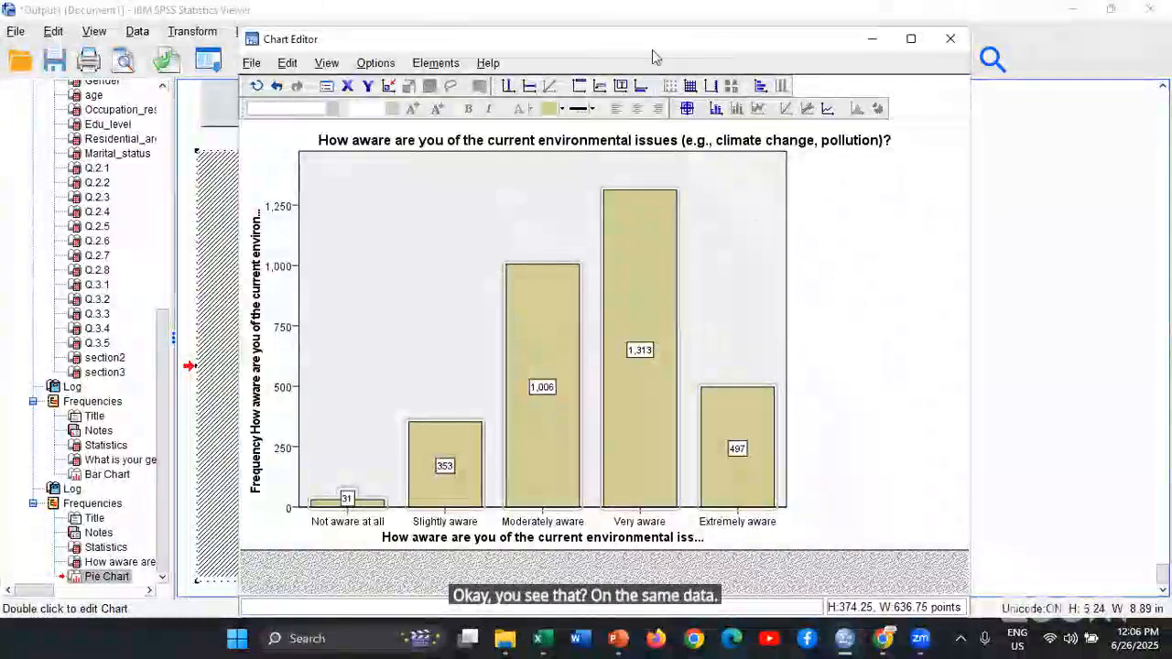
Compare the converted chart with the original behind it, then close the Chart Editor and view the bar chart in the output
{"action": "left_click_drag", "start_coordinate": [655, 39], "coordinate": [691, 438]}
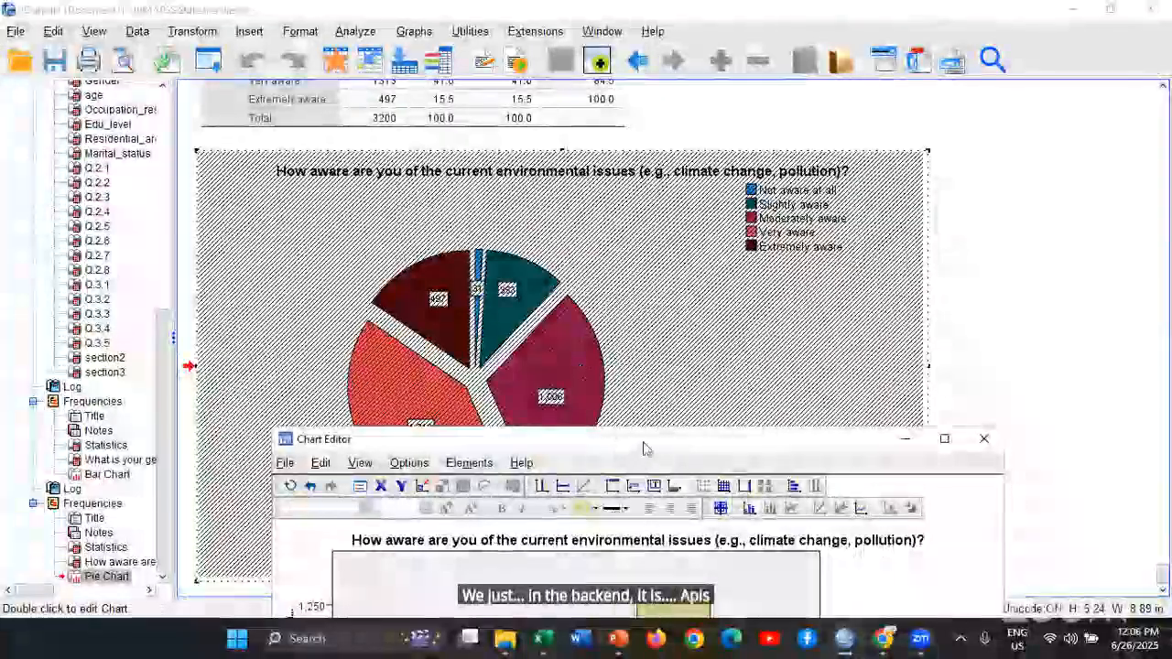
{"action": "left_click_drag", "start_coordinate": [642, 441], "coordinate": [570, 93]}
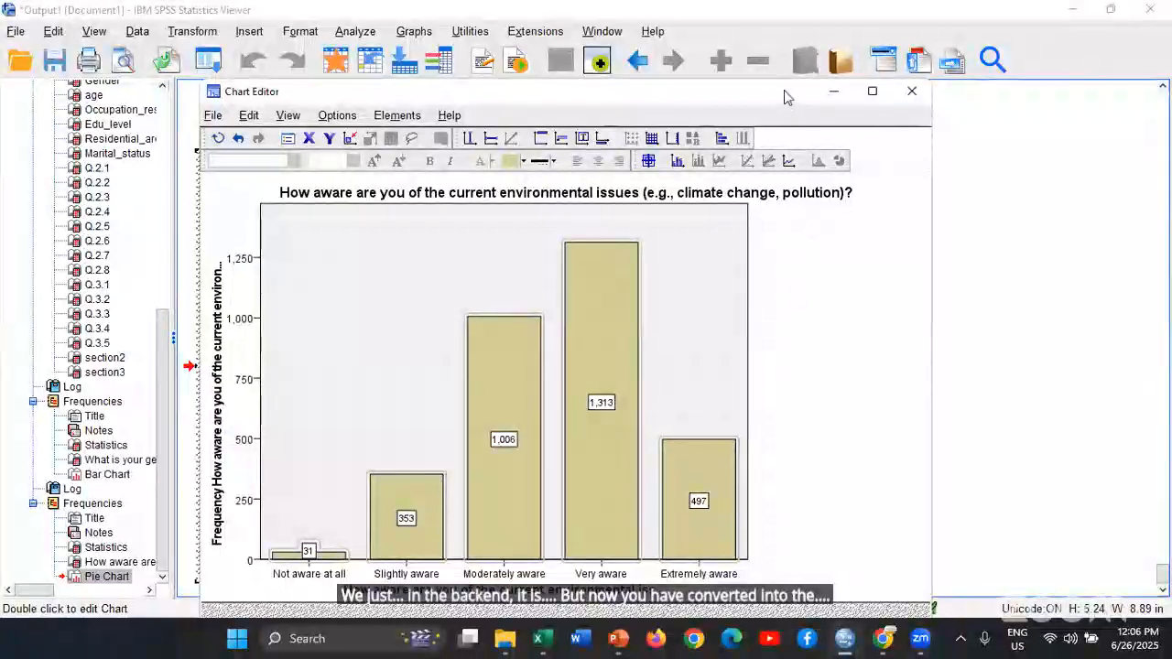
{"action": "left_click_drag", "start_coordinate": [784, 91], "coordinate": [769, 25]}
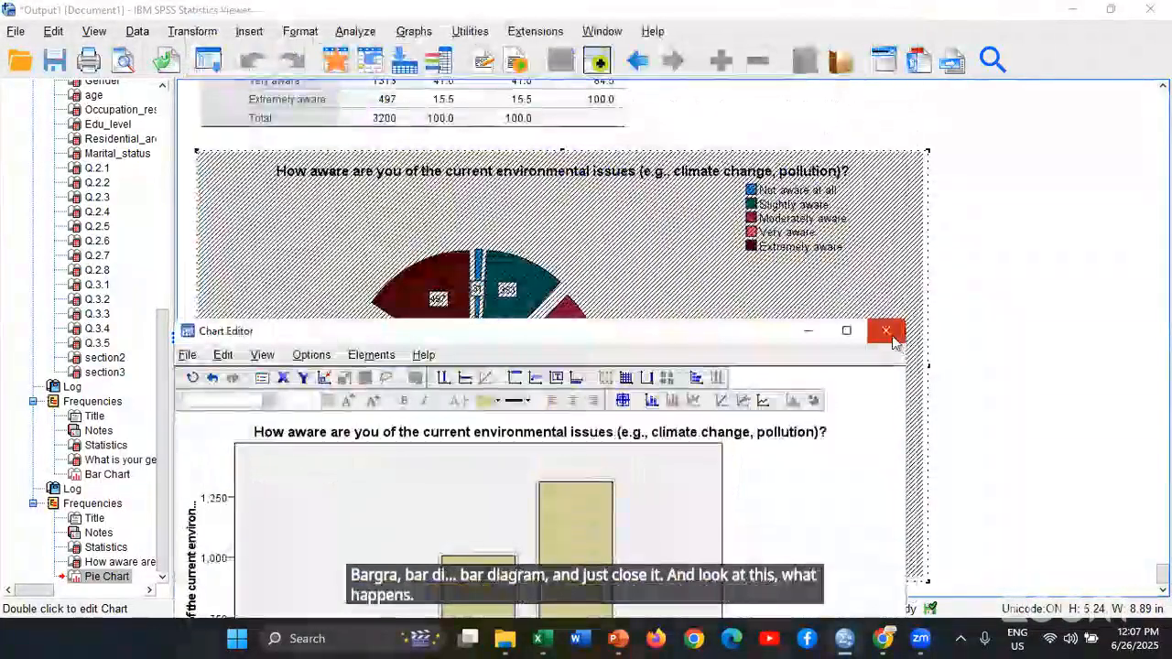
{"action": "left_click", "coordinate": [887, 332]}
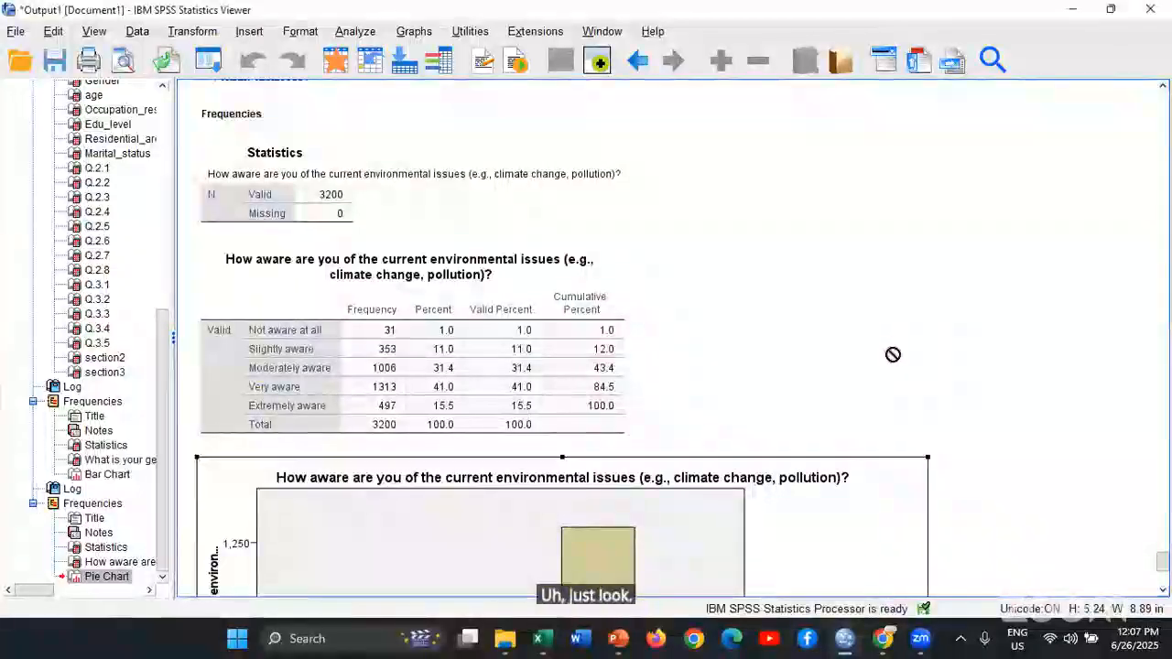
{"action": "scroll", "coordinate": [896, 353], "scroll_direction": "down", "scroll_amount": 5}
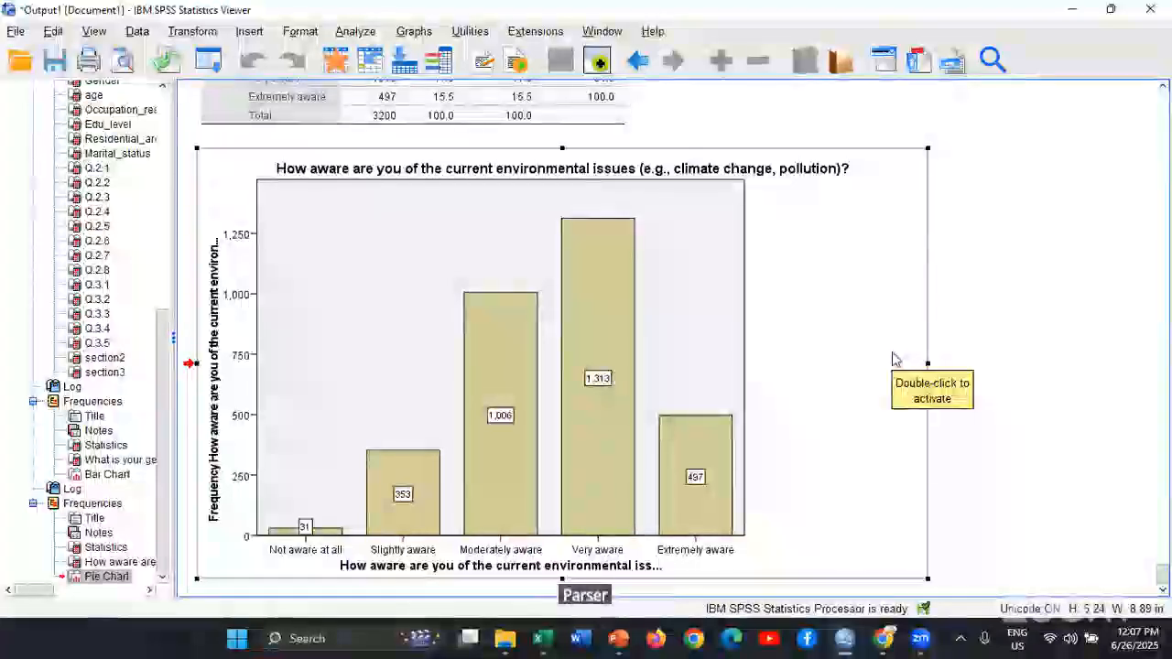
{"action": "scroll", "coordinate": [961, 379], "scroll_direction": "down", "scroll_amount": 1}
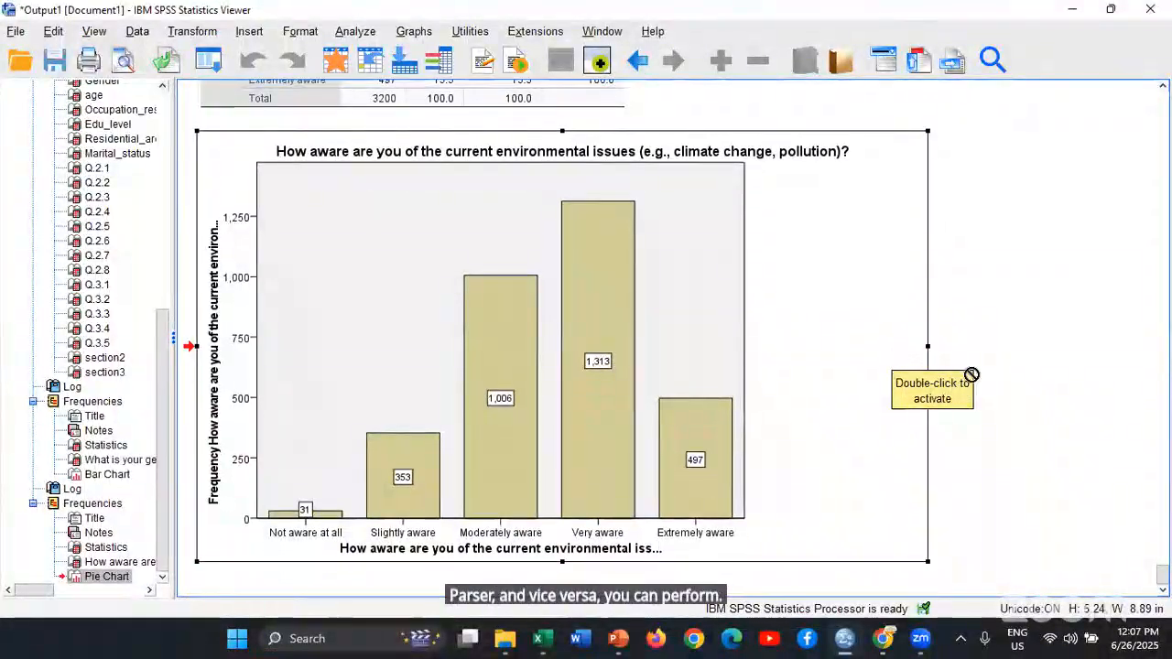
{"action": "left_click", "coordinate": [355, 31]}
{"action": "mouse_move", "coordinate": [390, 103]}
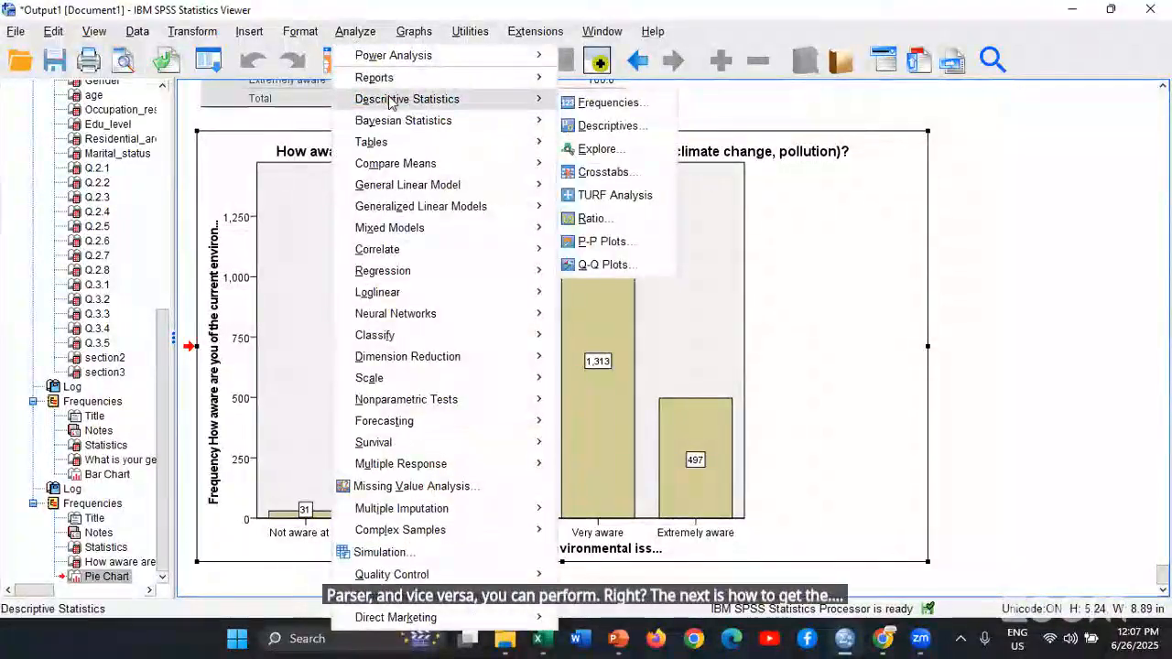
{"action": "left_click", "coordinate": [611, 152]}
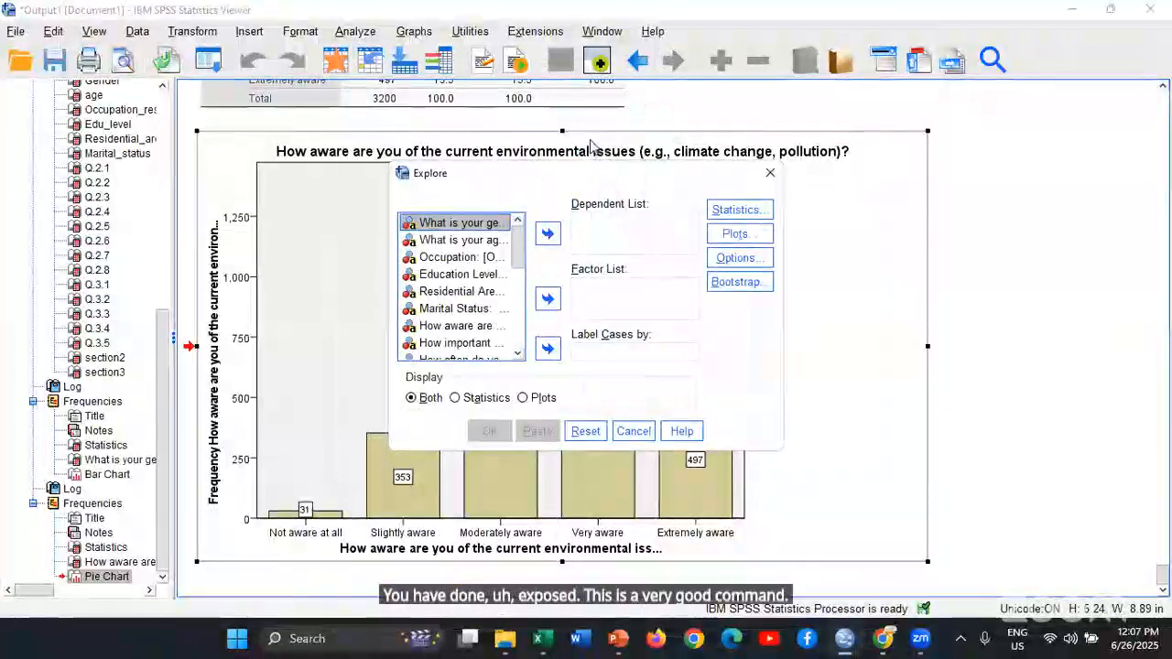
{"action": "key", "text": "Down"}
{"action": "key", "text": "Down"}
{"action": "key", "text": "Down"}
{"action": "key", "text": "Down"}
{"action": "key", "text": "Down"}
{"action": "key", "text": "Down"}
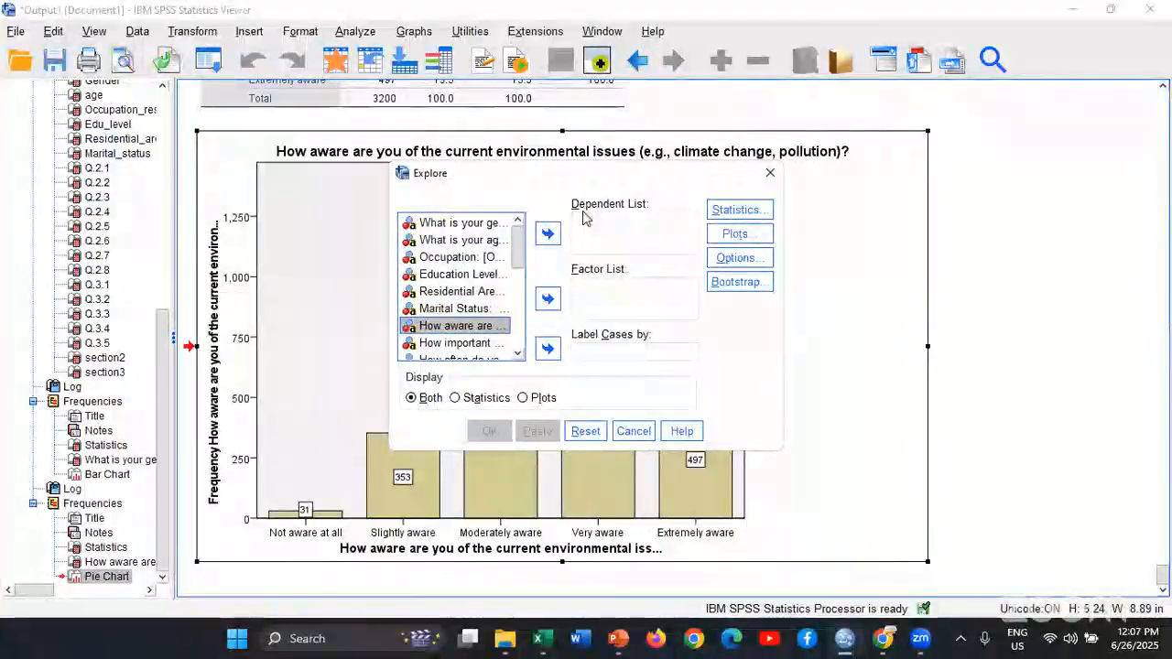
{"action": "key", "text": "Down"}
{"action": "key", "text": "Down"}
{"action": "key", "text": "Down"}
{"action": "key", "text": "Down"}
{"action": "key", "text": "Down"}
{"action": "key", "text": "Down"}
{"action": "key", "text": "Down"}
{"action": "key", "text": "Down"}
{"action": "key", "text": "Down"}
{"action": "key", "text": "Down"}
{"action": "key", "text": "Down"}
{"action": "key", "text": "Down"}
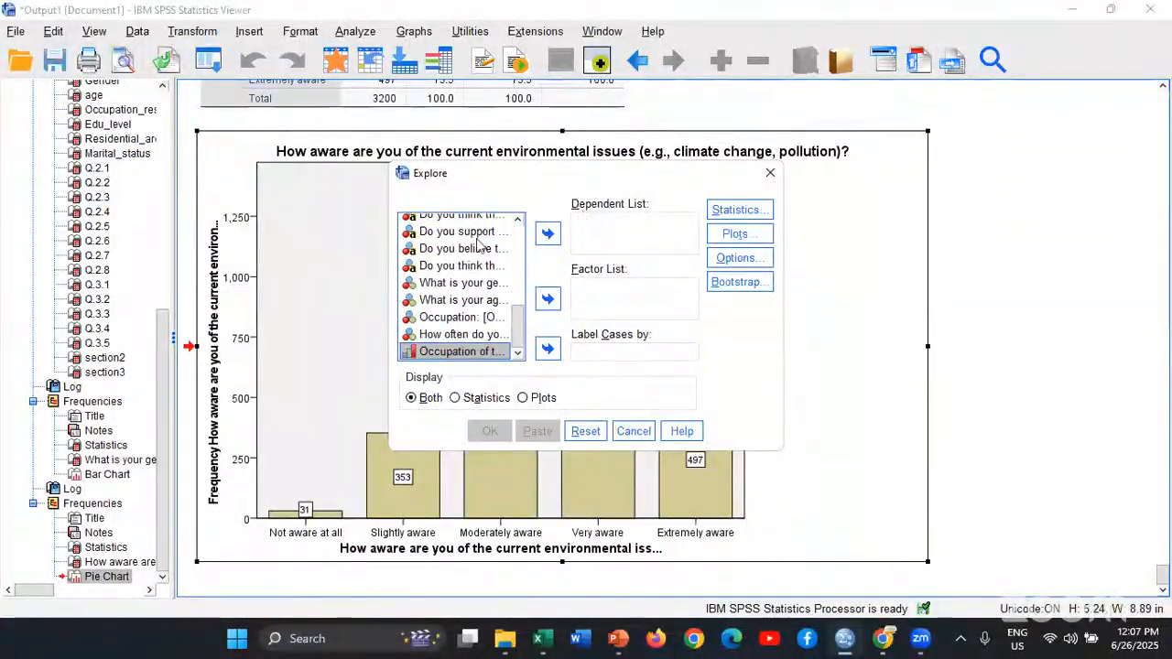
{"action": "left_click", "coordinate": [1007, 193]}
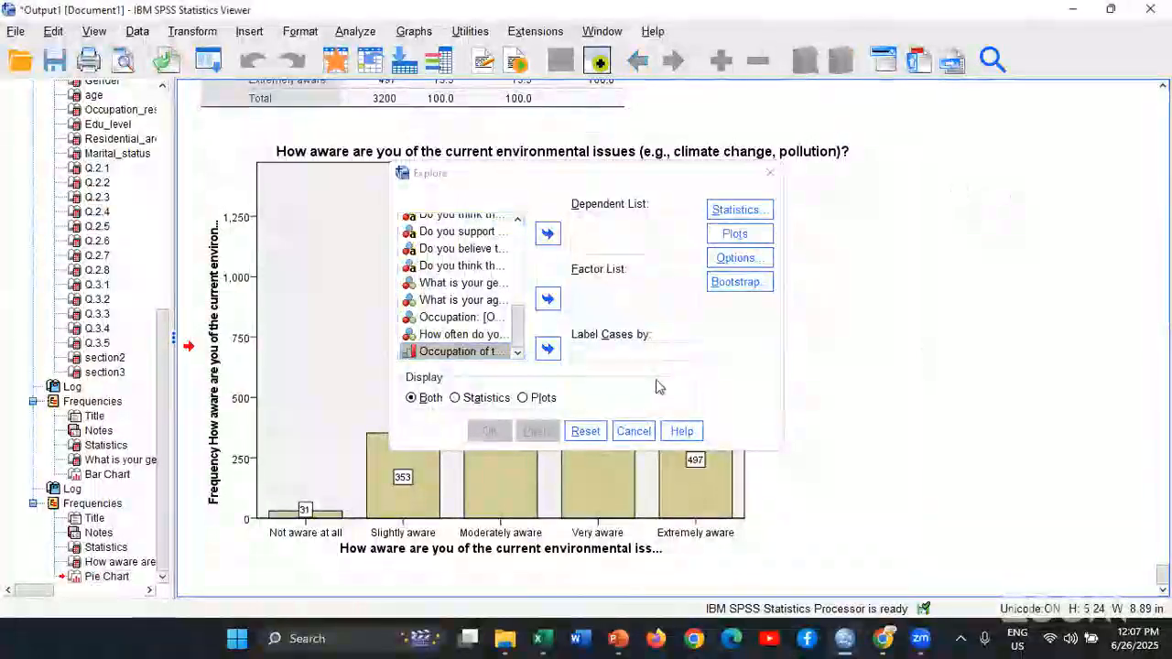
{"action": "left_click", "coordinate": [633, 430]}
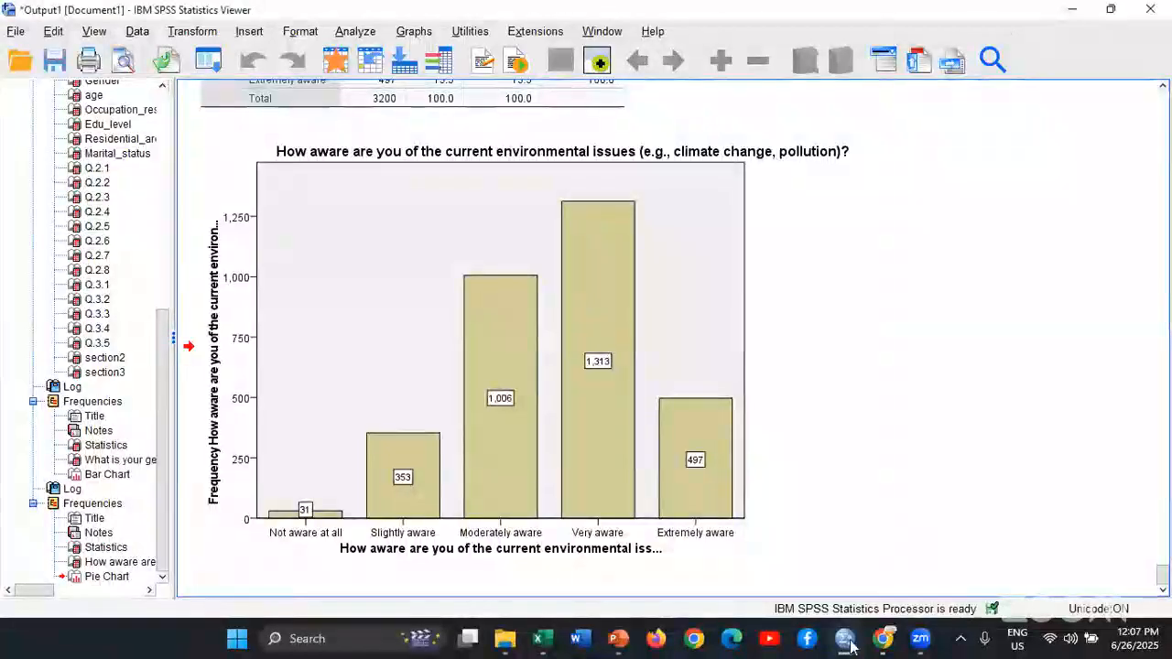
Switch to the Untitled2 dataset and close it, saving its changes as Untitled2NEW in the June 2025 folder
{"action": "mouse_move", "coordinate": [852, 644]}
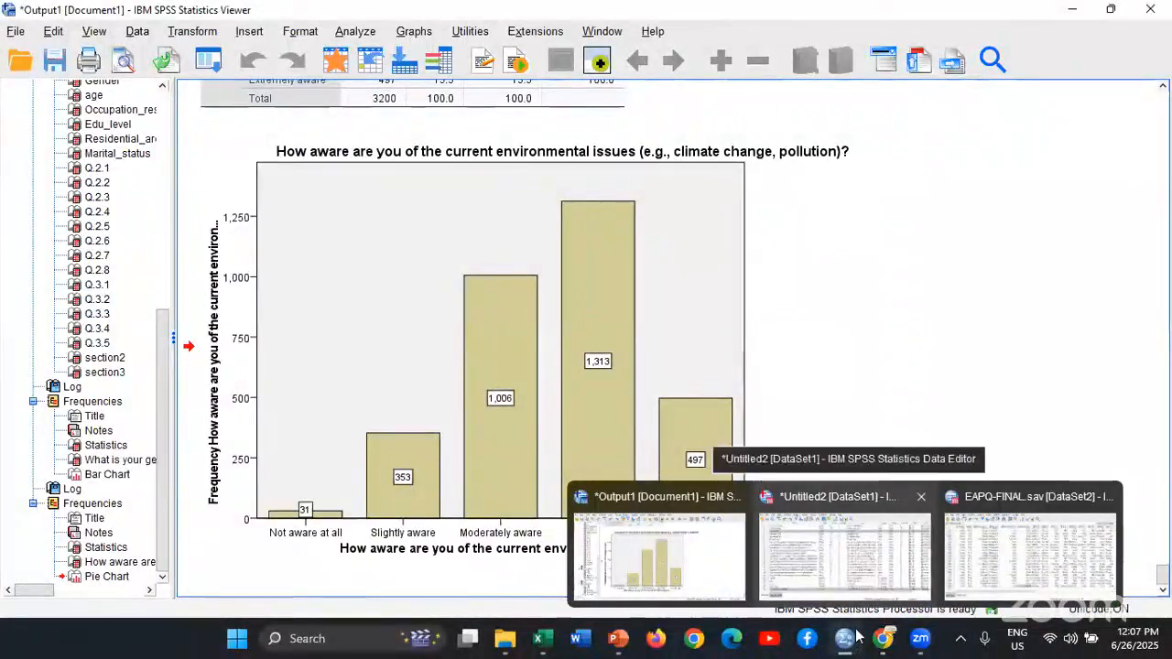
{"action": "left_click", "coordinate": [844, 554]}
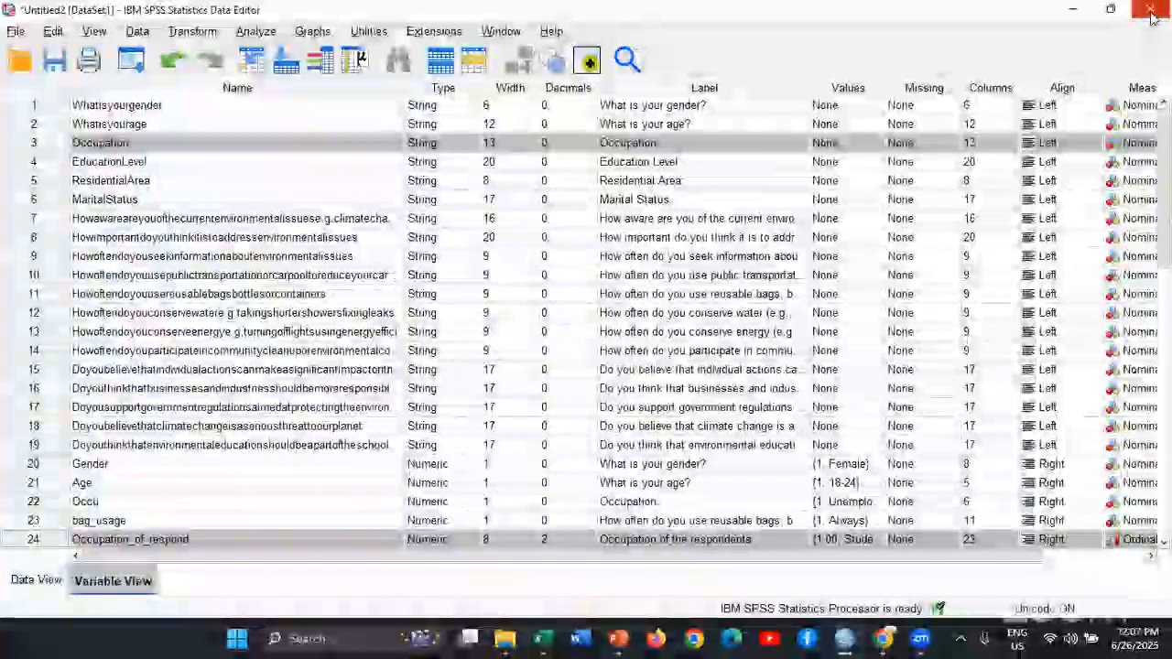
{"action": "left_click", "coordinate": [1151, 13]}
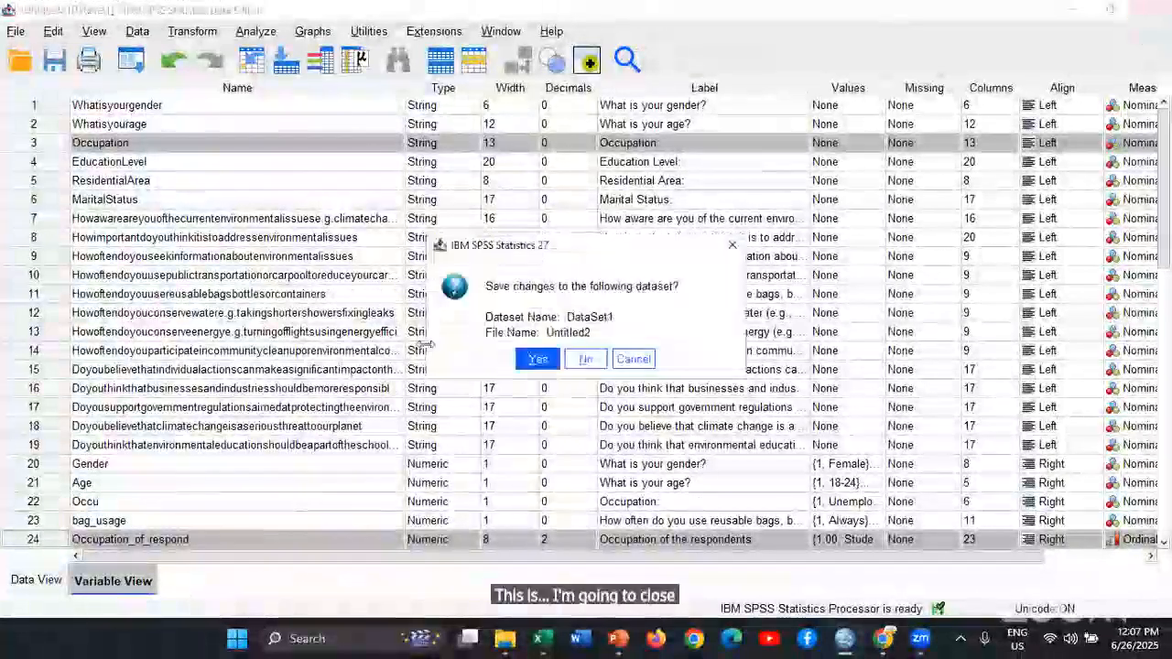
{"action": "left_click", "coordinate": [537, 360]}
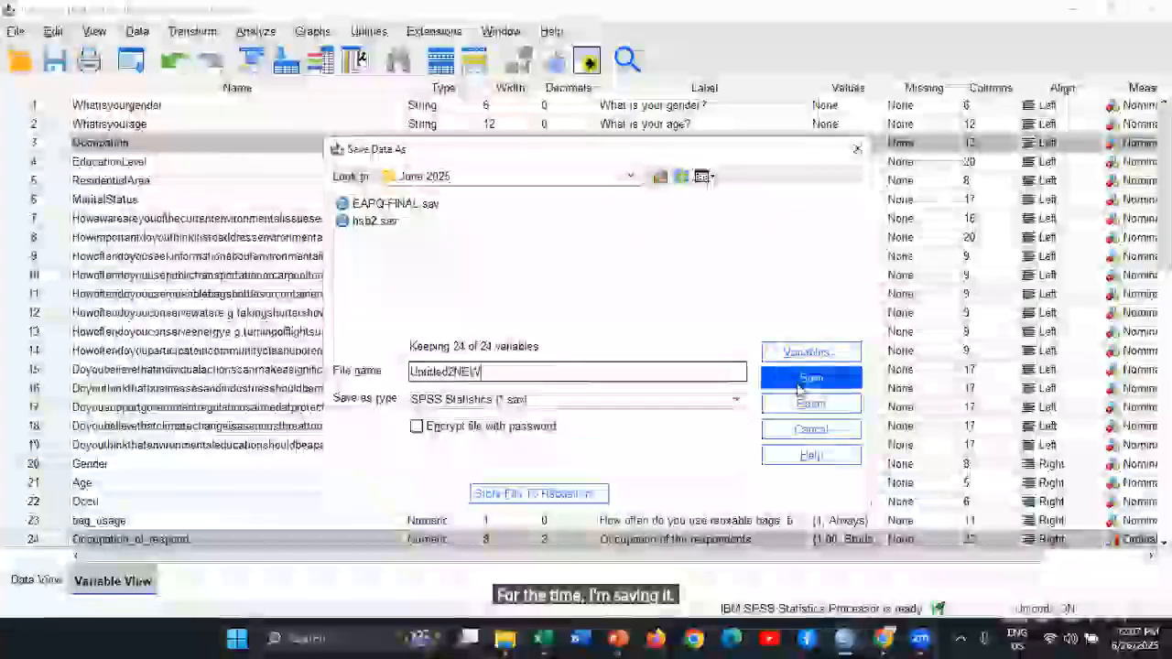
{"action": "left_click", "coordinate": [799, 383]}
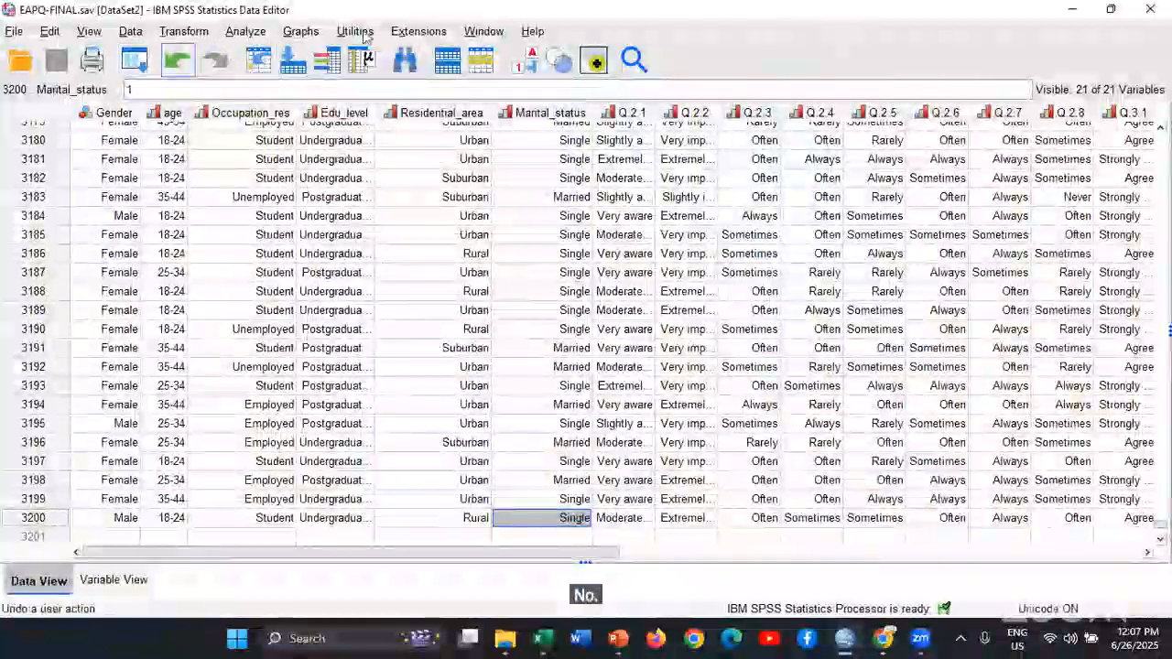
Open Crosstabs for the EAPQ-FINAL.sav dataset and look over its available statistics without selecting any
{"action": "left_click", "coordinate": [245, 33]}
{"action": "mouse_move", "coordinate": [366, 98]}
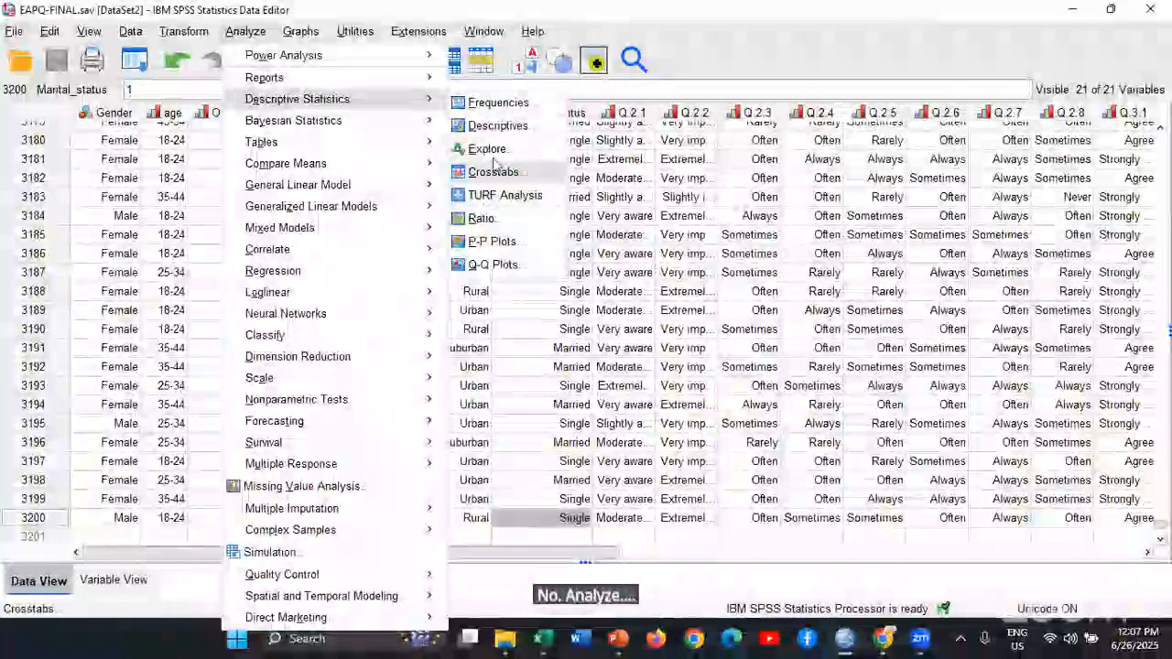
{"action": "left_click", "coordinate": [499, 128]}
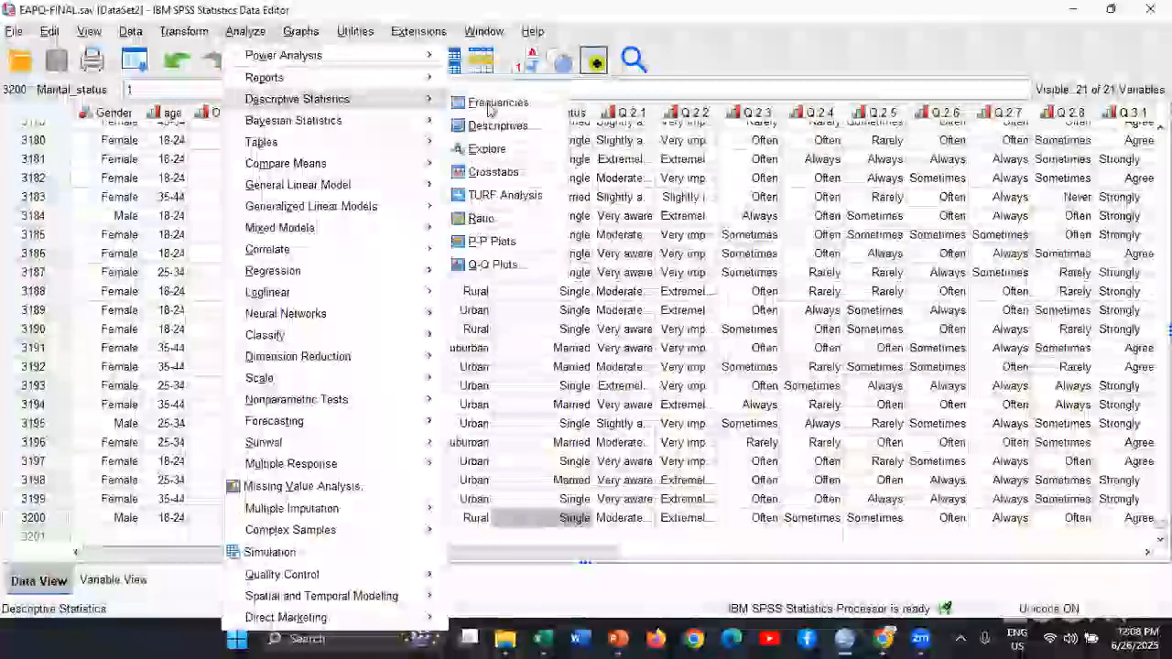
{"action": "left_click", "coordinate": [489, 174]}
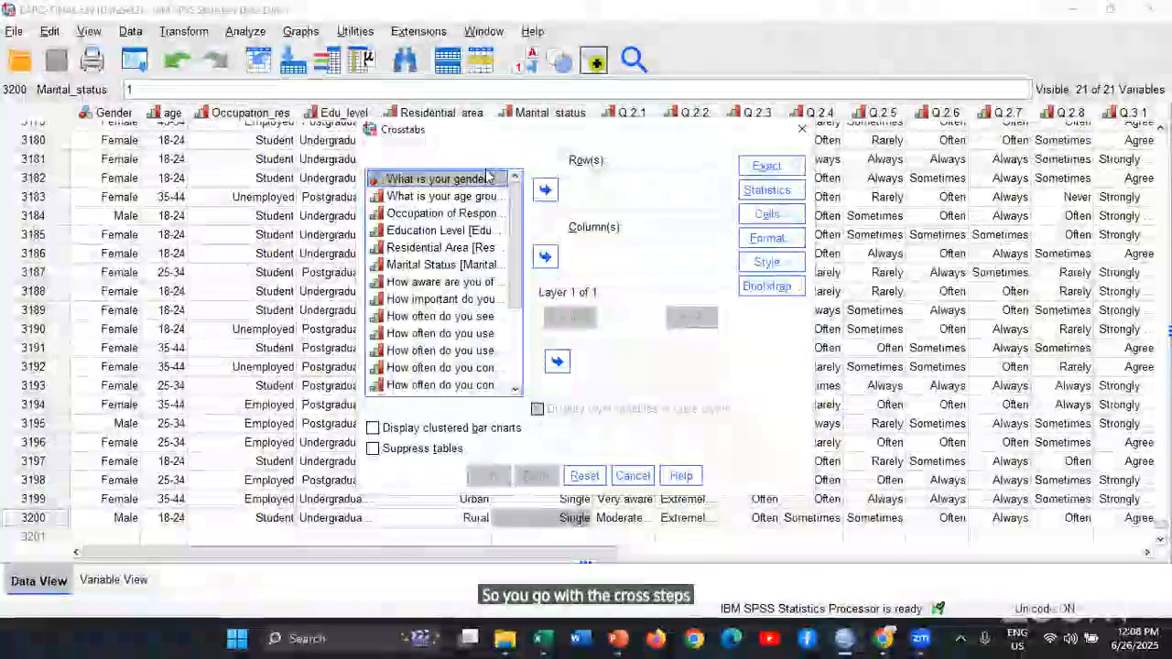
{"action": "left_click", "coordinate": [767, 191]}
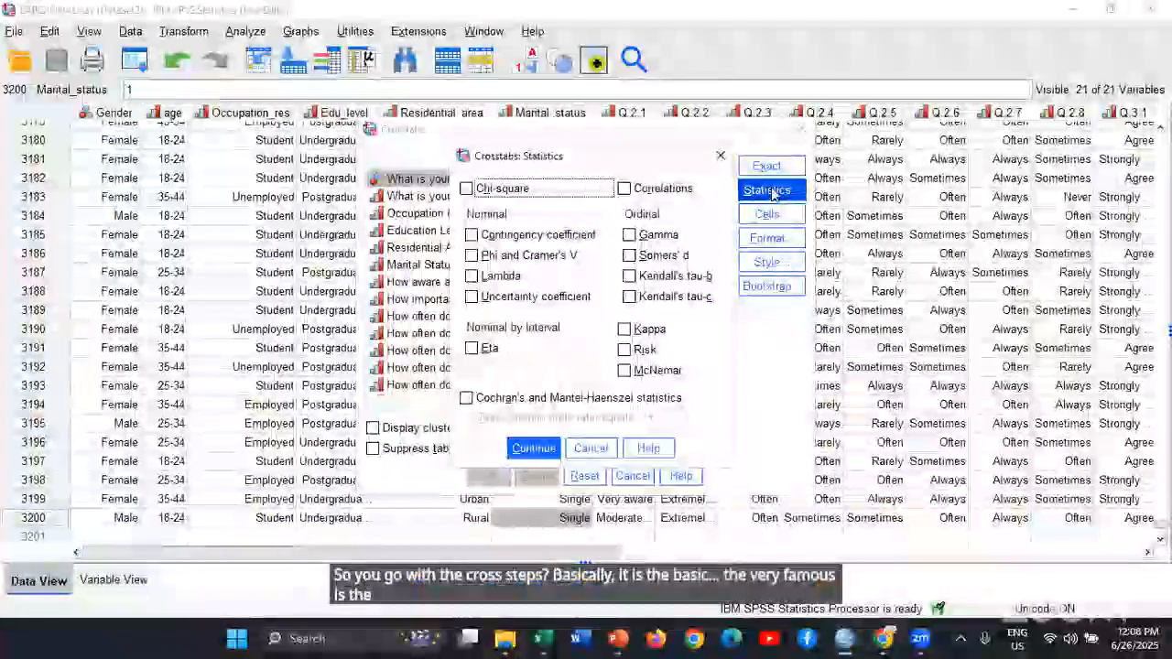
{"action": "left_click", "coordinate": [590, 447]}
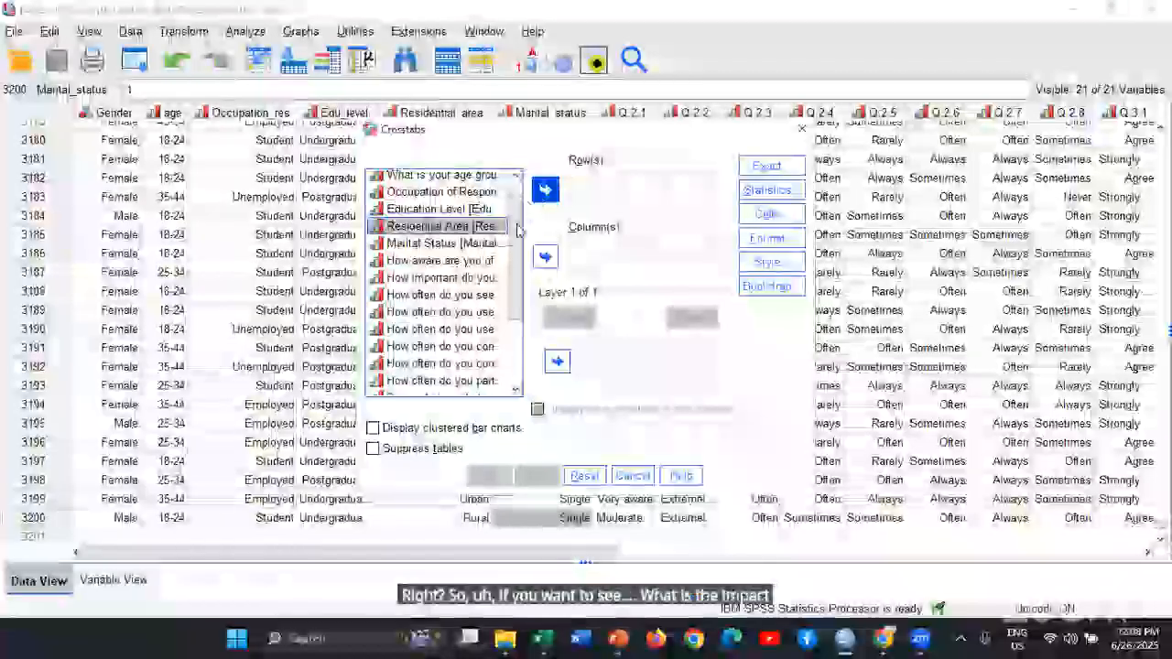
Crosstabulate Residential Area in rows against how often respondents seek environmental information in columns, with the Chi-square statistic
{"action": "double_click", "coordinate": [511, 227]}
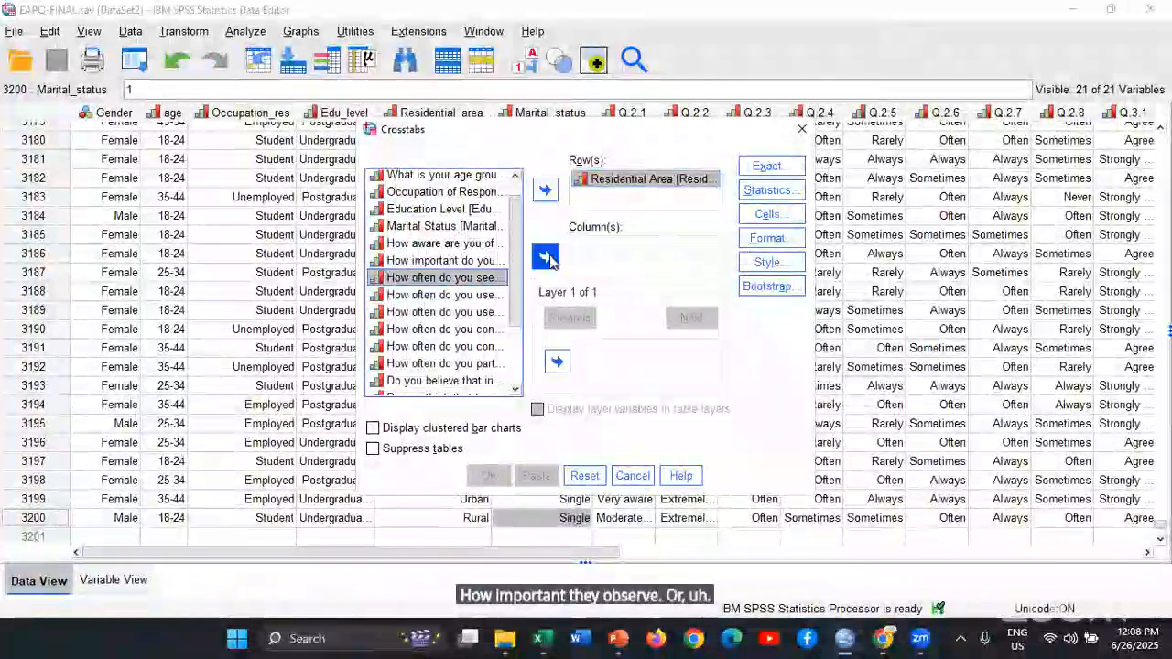
{"action": "left_click", "coordinate": [545, 258]}
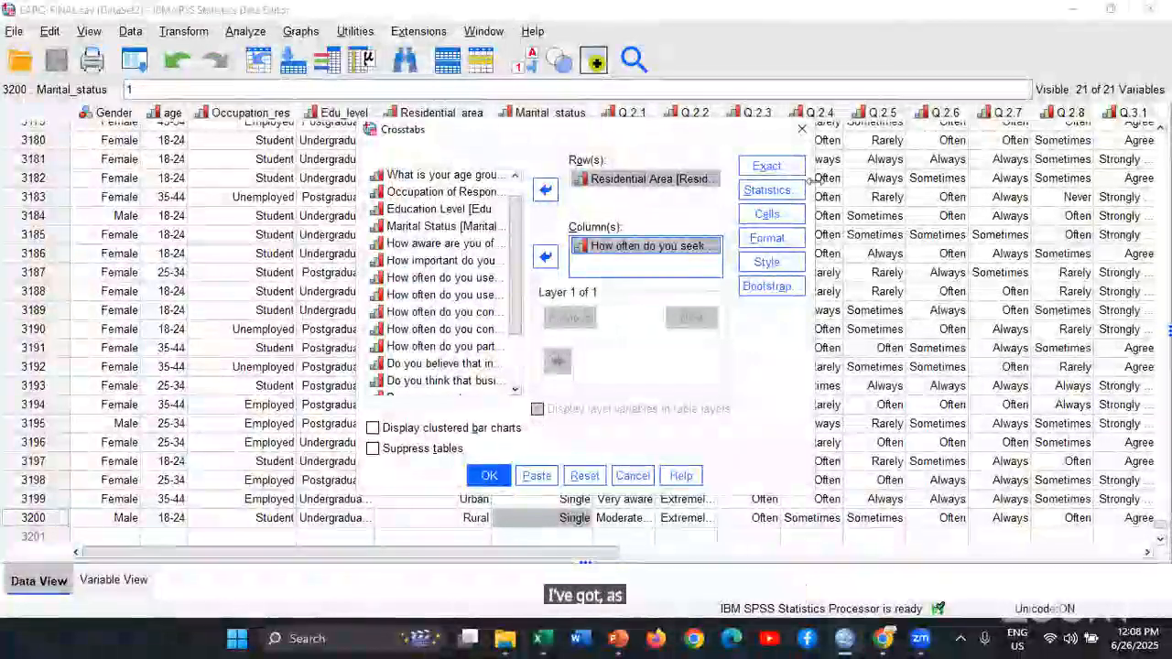
{"action": "left_click", "coordinate": [767, 190]}
{"action": "left_click", "coordinate": [469, 189]}
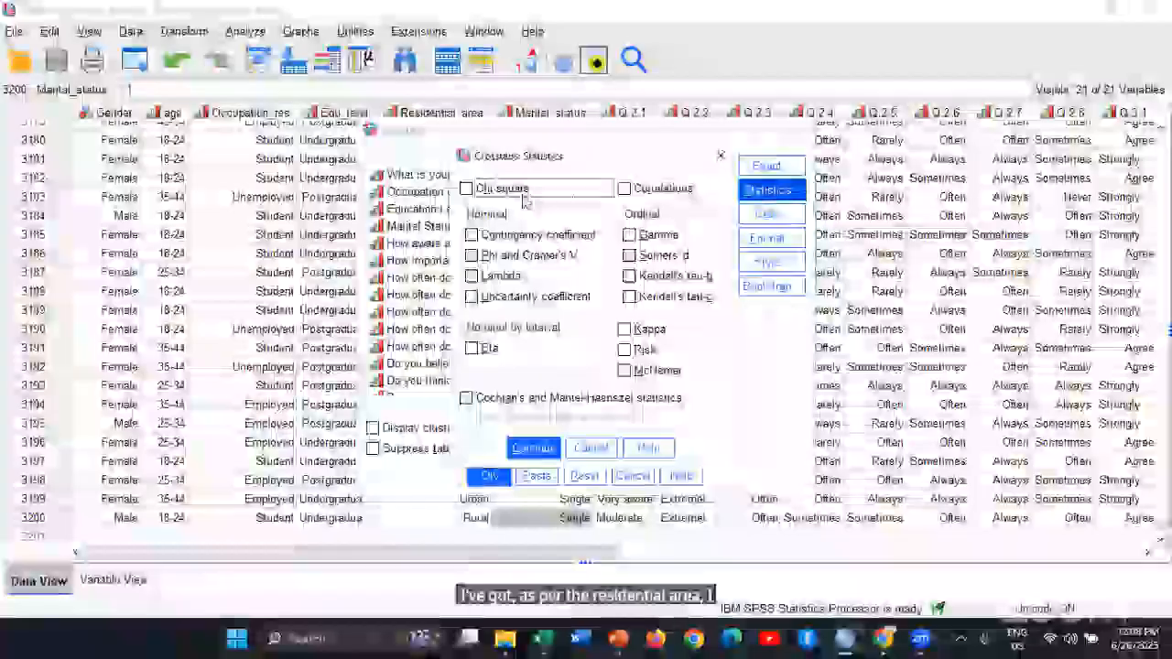
{"action": "left_click", "coordinate": [528, 447]}
{"action": "left_click", "coordinate": [491, 476]}
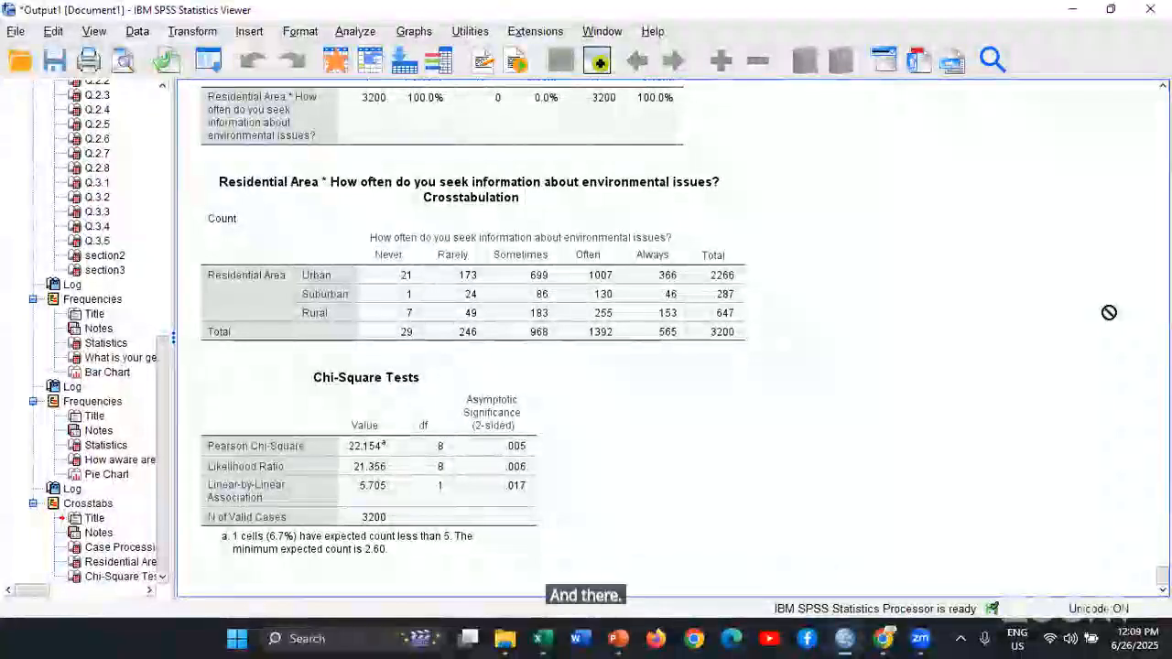
Examine the residential area crosstabulation counts and the Pearson Chi-Square row of the Chi-Square Tests table
{"action": "left_click", "coordinate": [275, 447]}
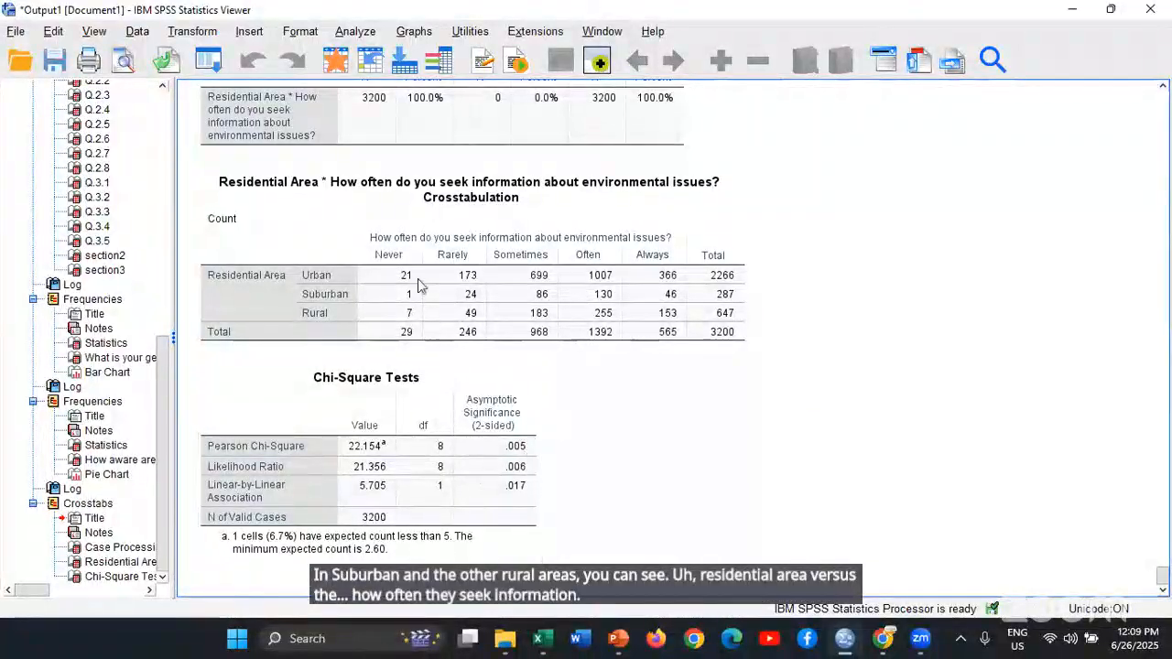
{"action": "left_click_drag", "start_coordinate": [418, 283], "coordinate": [763, 255]}
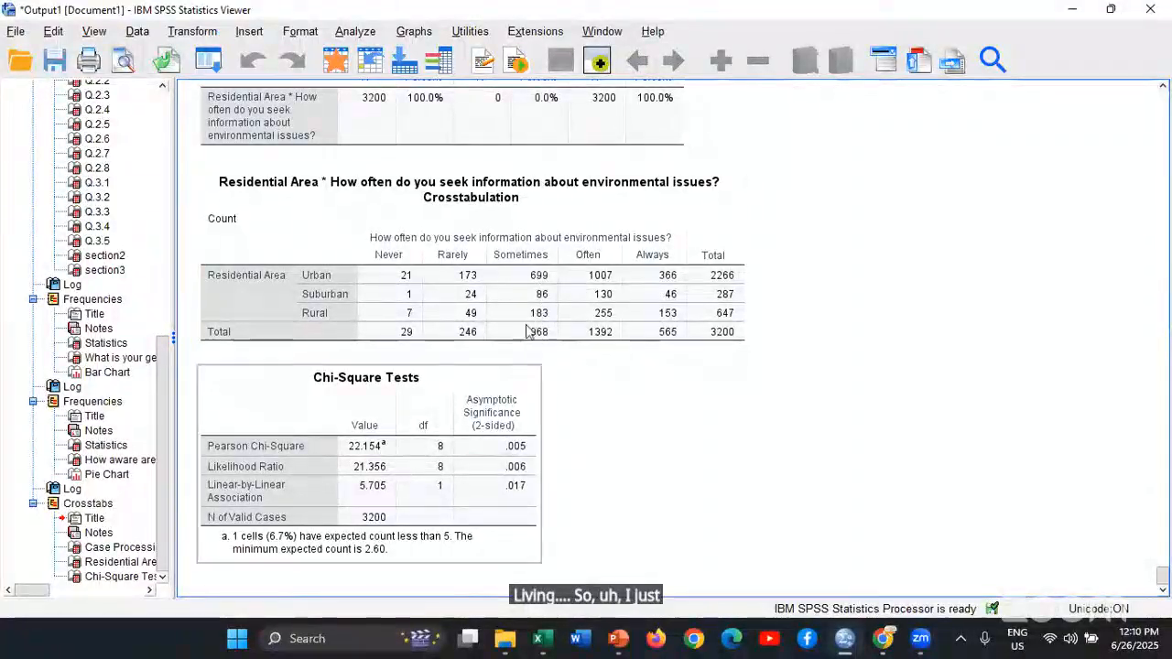
{"action": "left_click", "coordinate": [528, 280]}
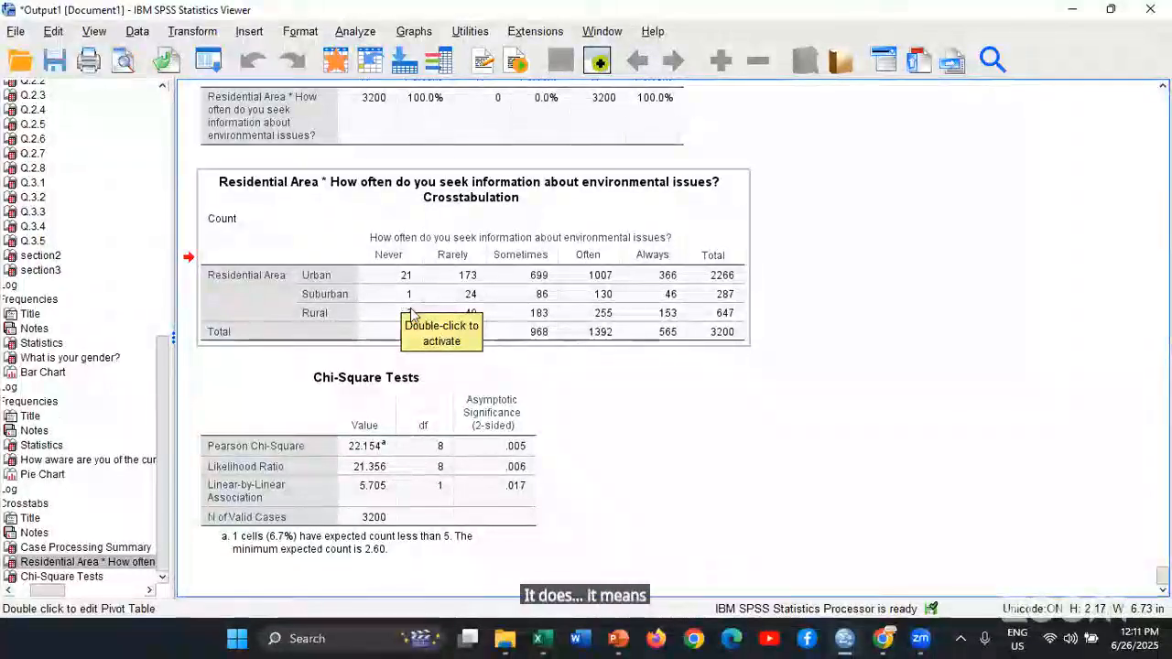
{"action": "left_click_drag", "start_coordinate": [410, 313], "coordinate": [640, 411]}
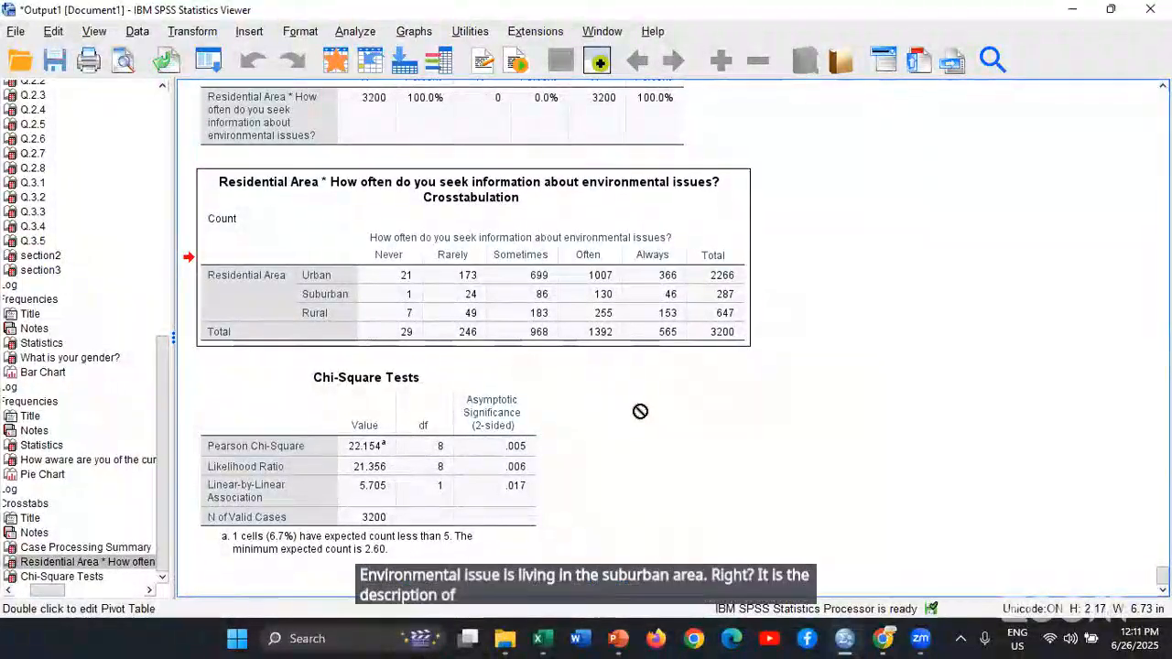
{"action": "left_click", "coordinate": [389, 453]}
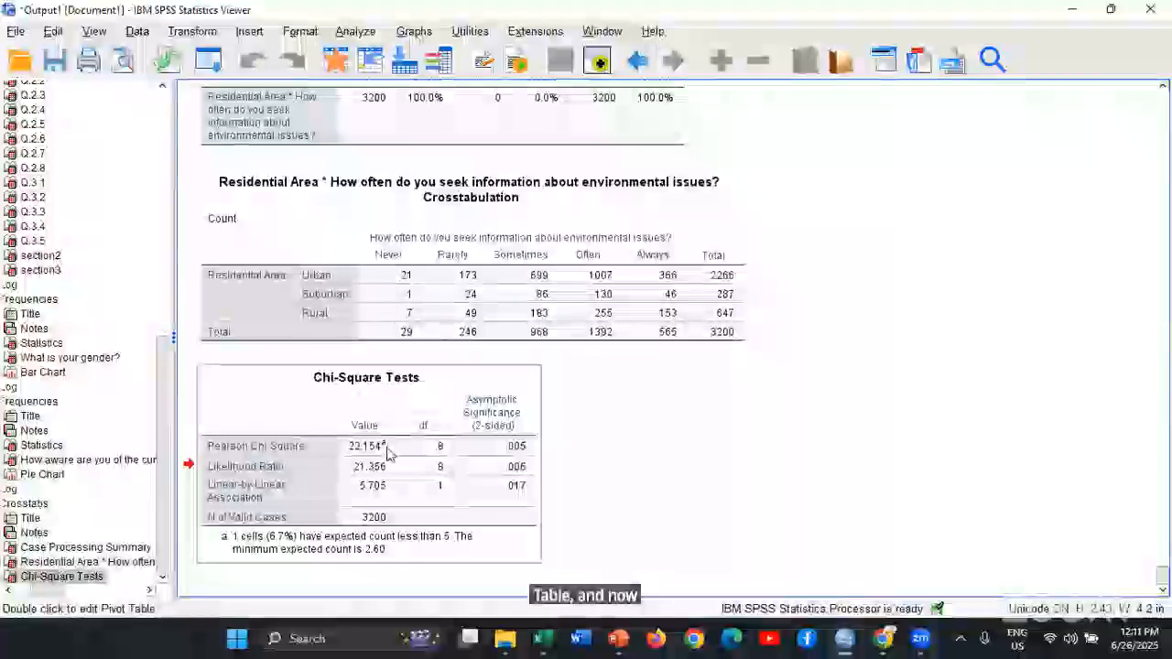
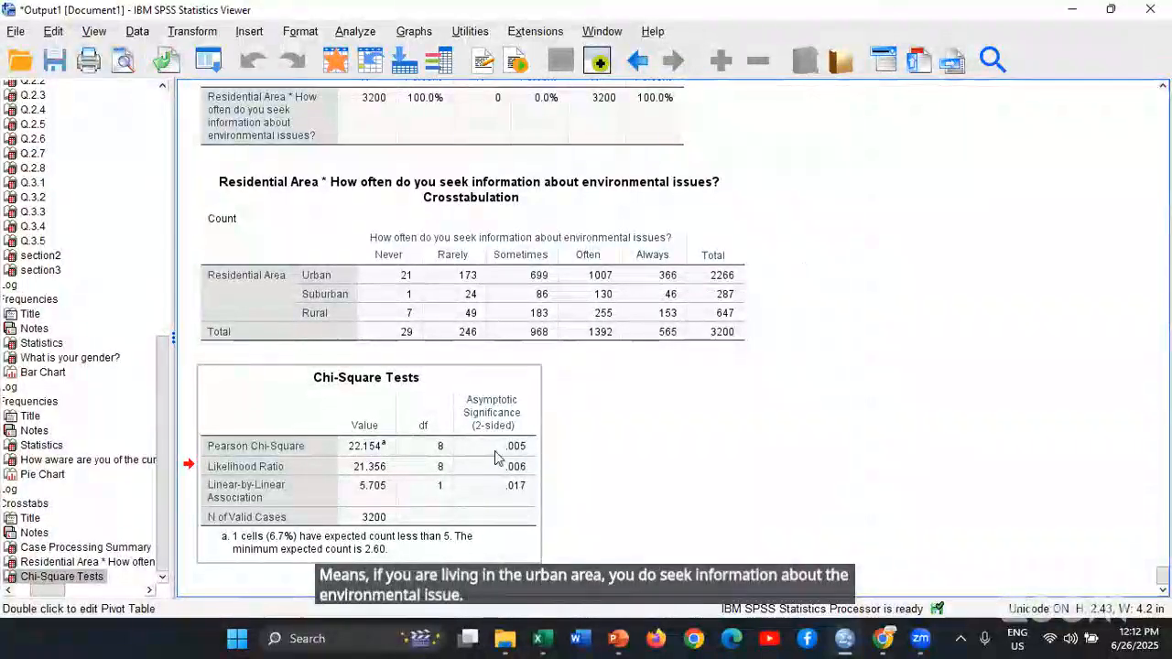
{"action": "left_click_drag", "start_coordinate": [502, 459], "coordinate": [607, 464]}
{"action": "scroll", "coordinate": [607, 464], "scroll_direction": "up", "scroll_amount": 1}
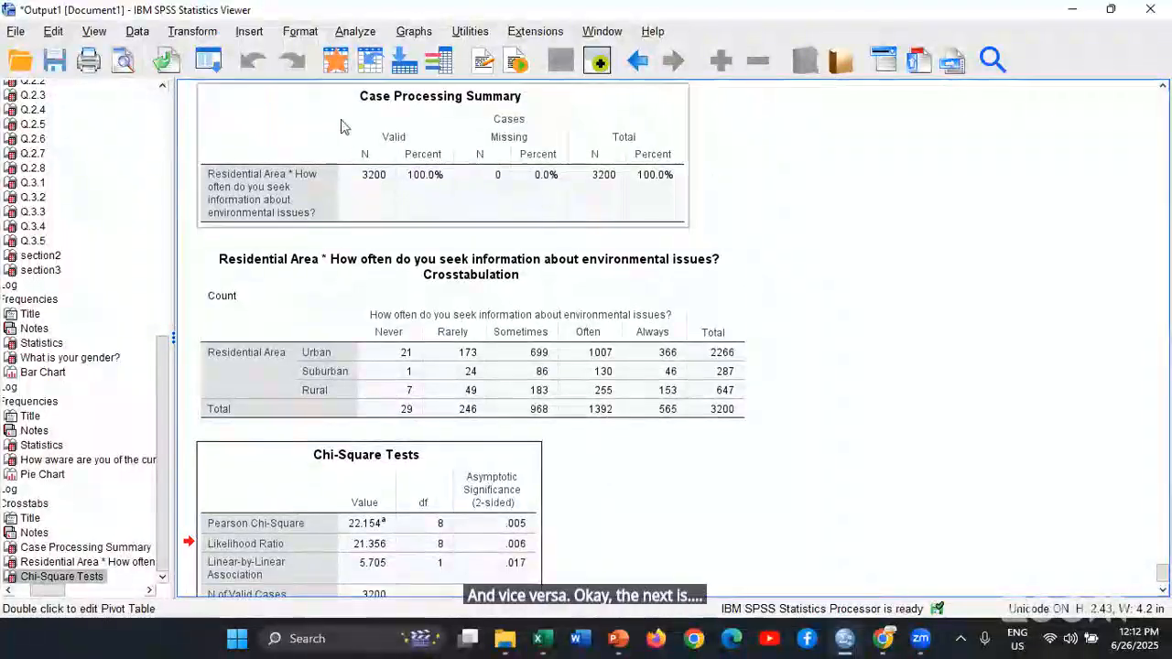
{"action": "left_click", "coordinate": [355, 33]}
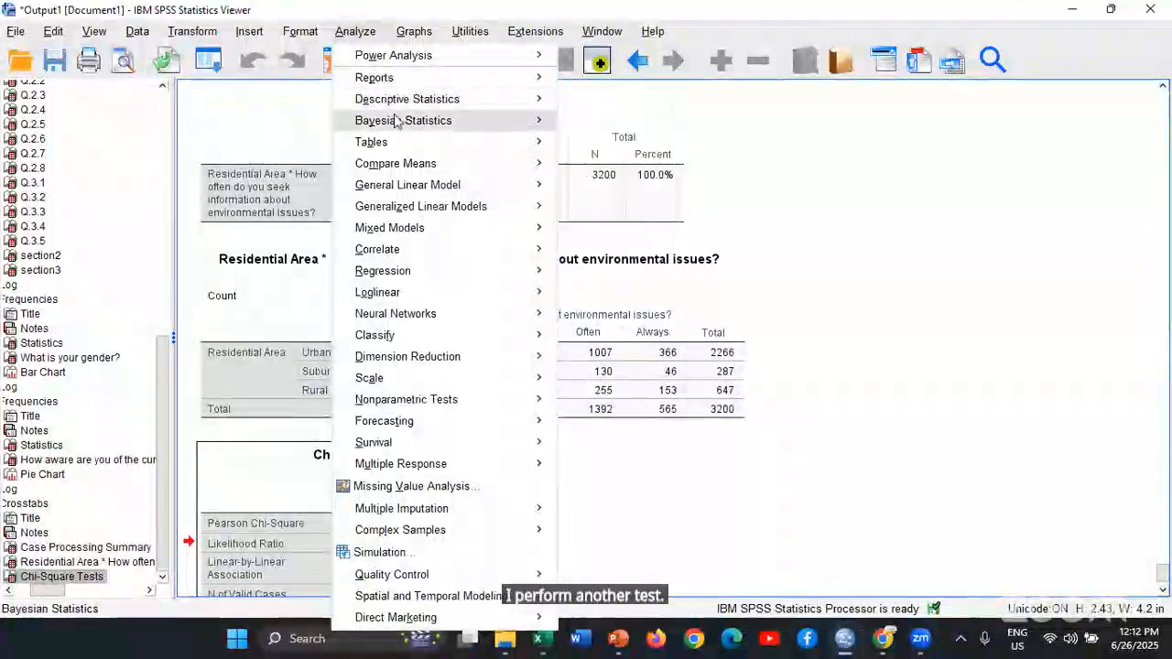
{"action": "mouse_move", "coordinate": [421, 316]}
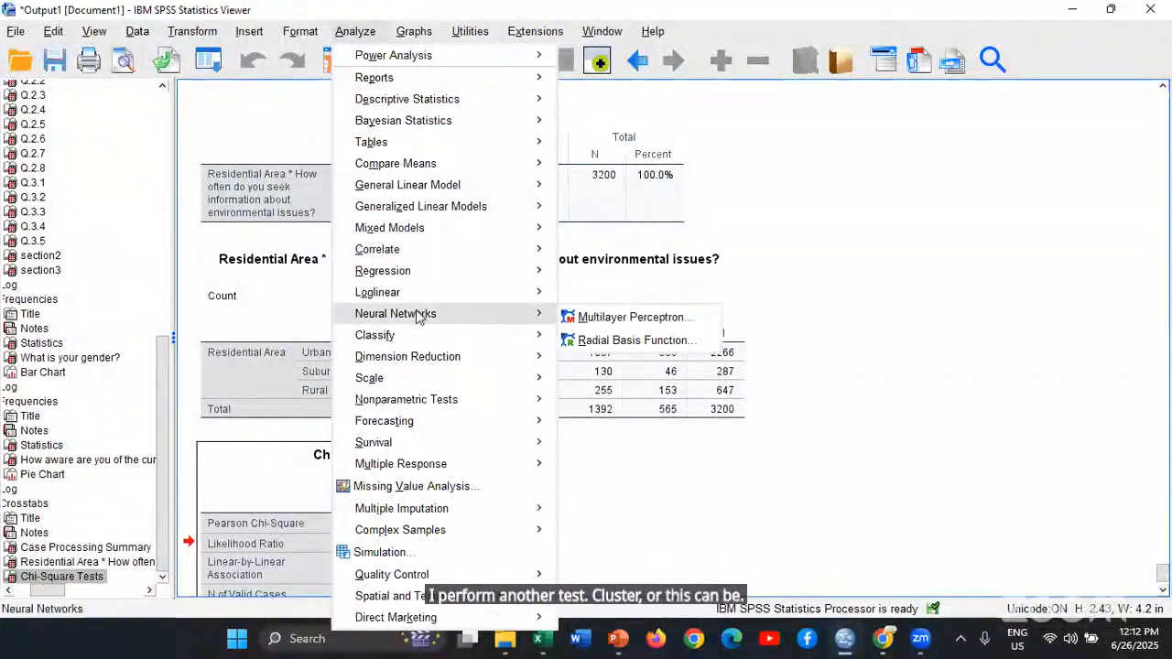
{"action": "mouse_move", "coordinate": [414, 403]}
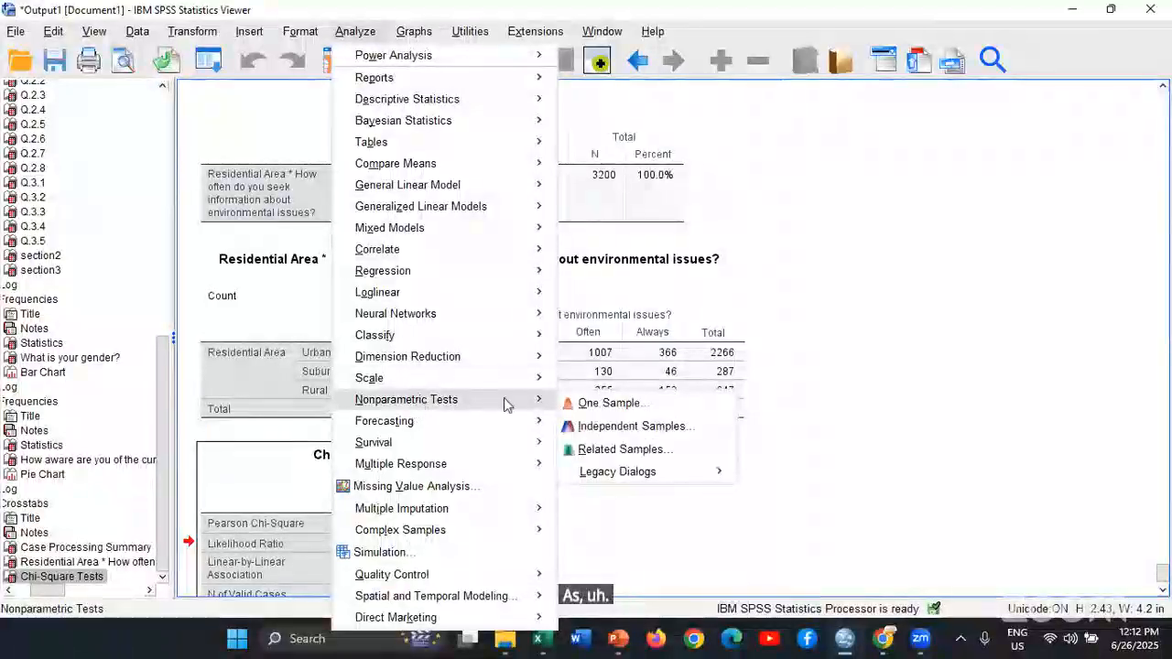
{"action": "mouse_move", "coordinate": [638, 472]}
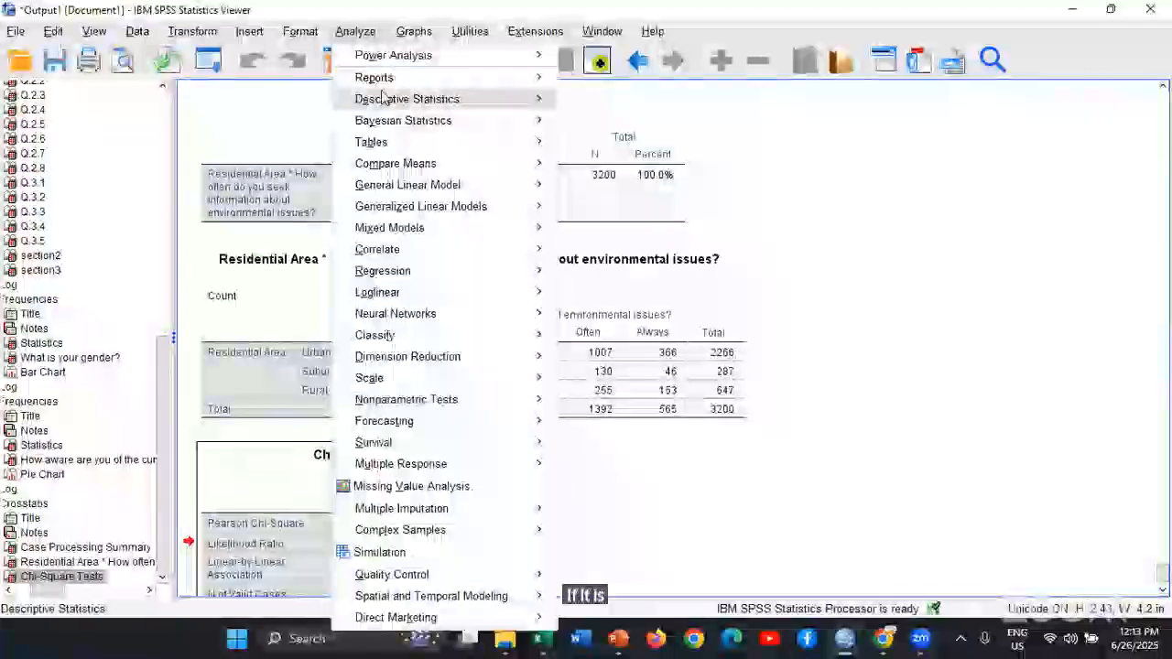
{"action": "mouse_move", "coordinate": [430, 99]}
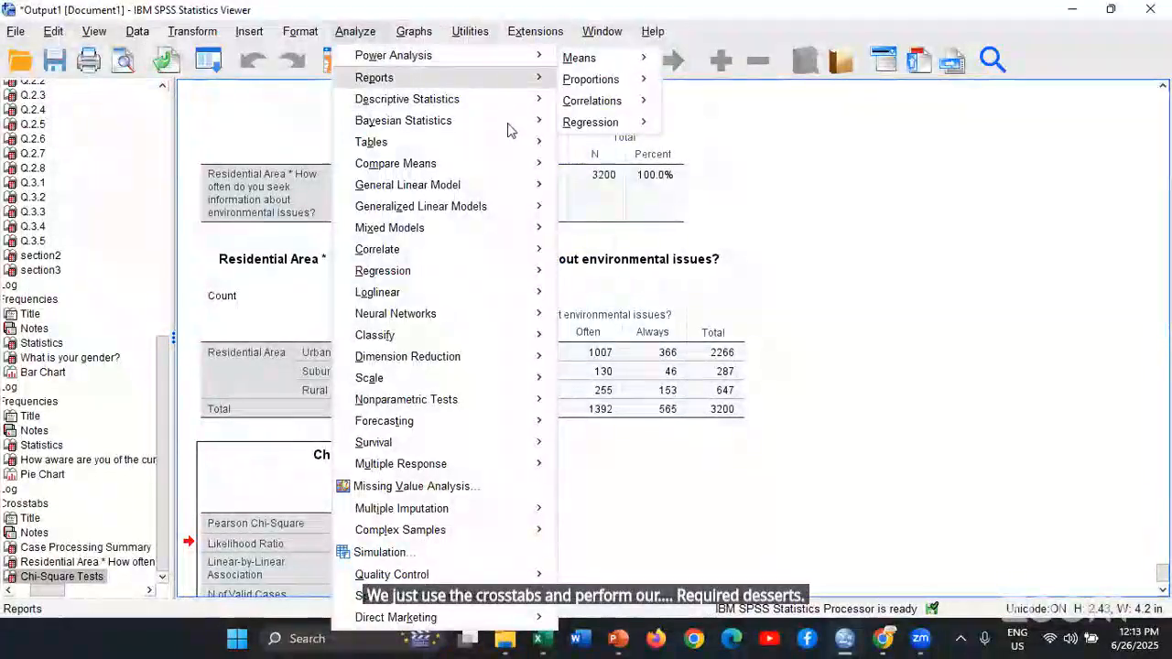
{"action": "left_click", "coordinate": [879, 198]}
{"action": "scroll", "coordinate": [918, 305], "scroll_direction": "down", "scroll_amount": 1}
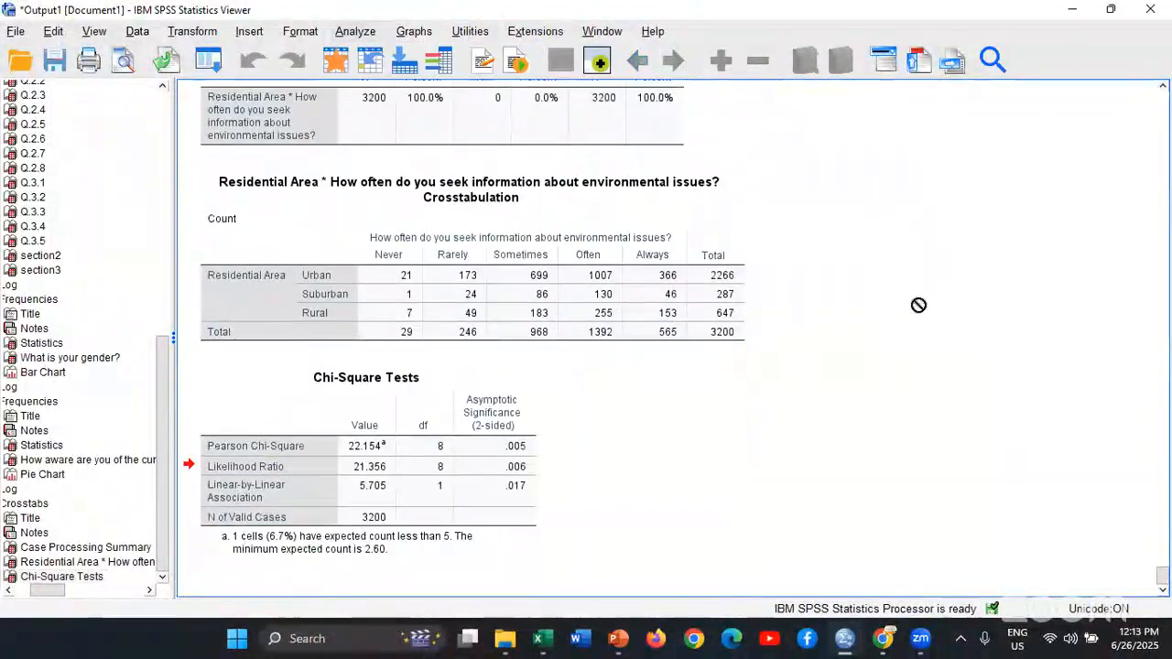
{"action": "scroll", "coordinate": [924, 303], "scroll_direction": "up", "scroll_amount": 2}
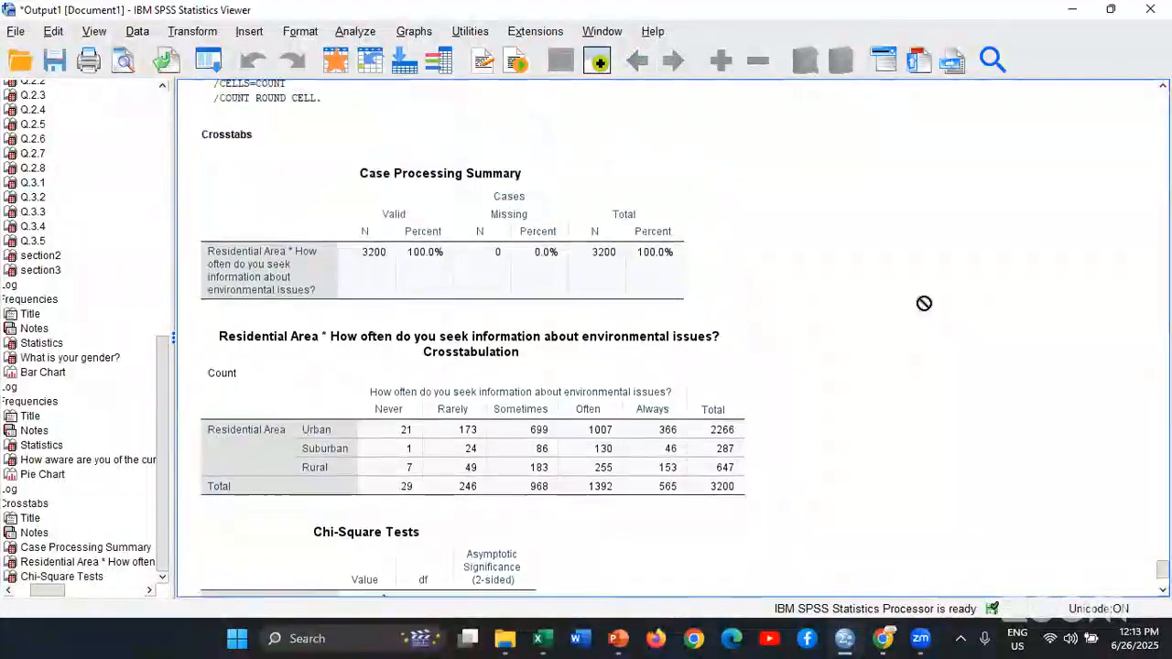
{"action": "scroll", "coordinate": [924, 303], "scroll_direction": "up", "scroll_amount": 5}
{"action": "scroll", "coordinate": [921, 303], "scroll_direction": "down", "scroll_amount": 7}
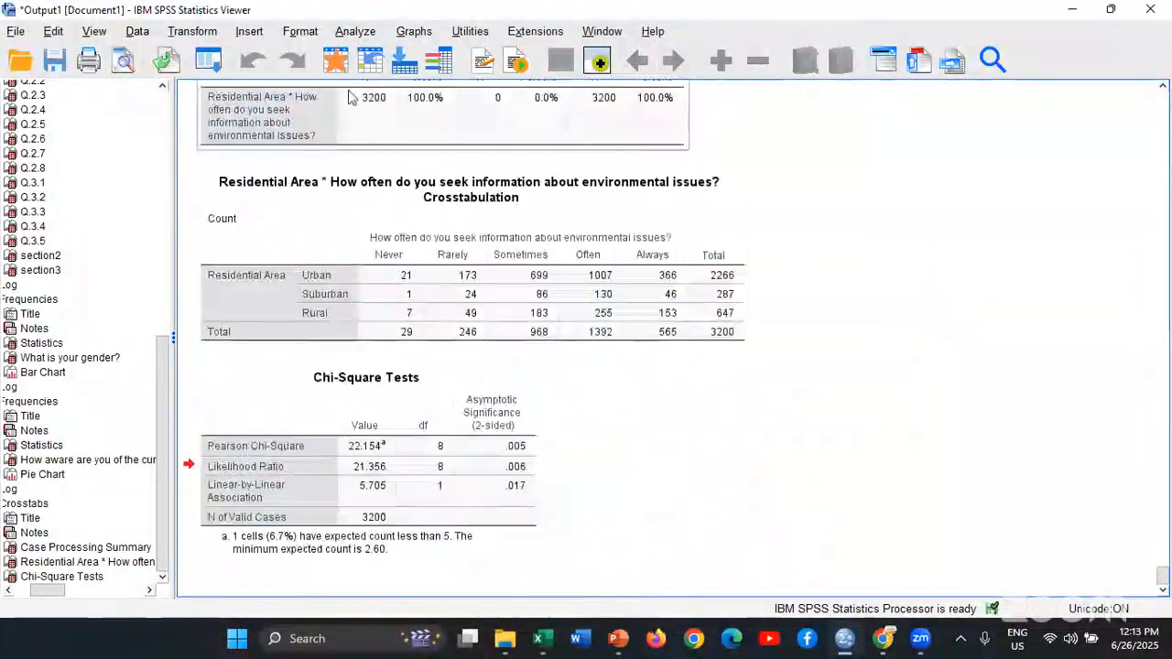
{"action": "left_click", "coordinate": [354, 31]}
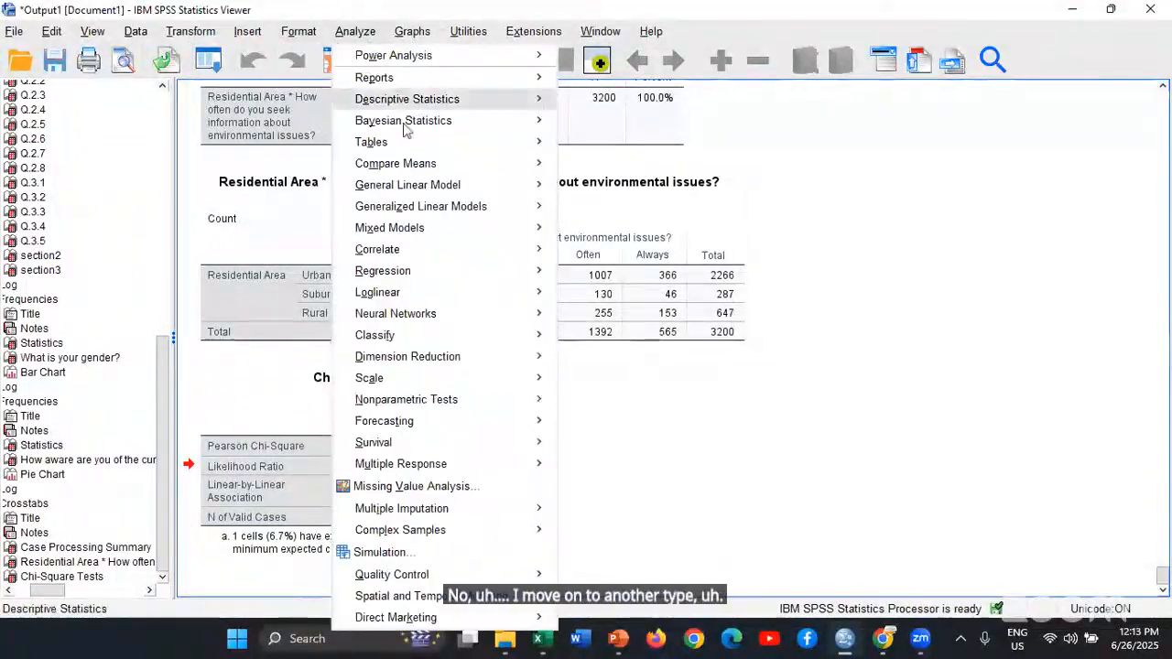
{"action": "mouse_move", "coordinate": [522, 102]}
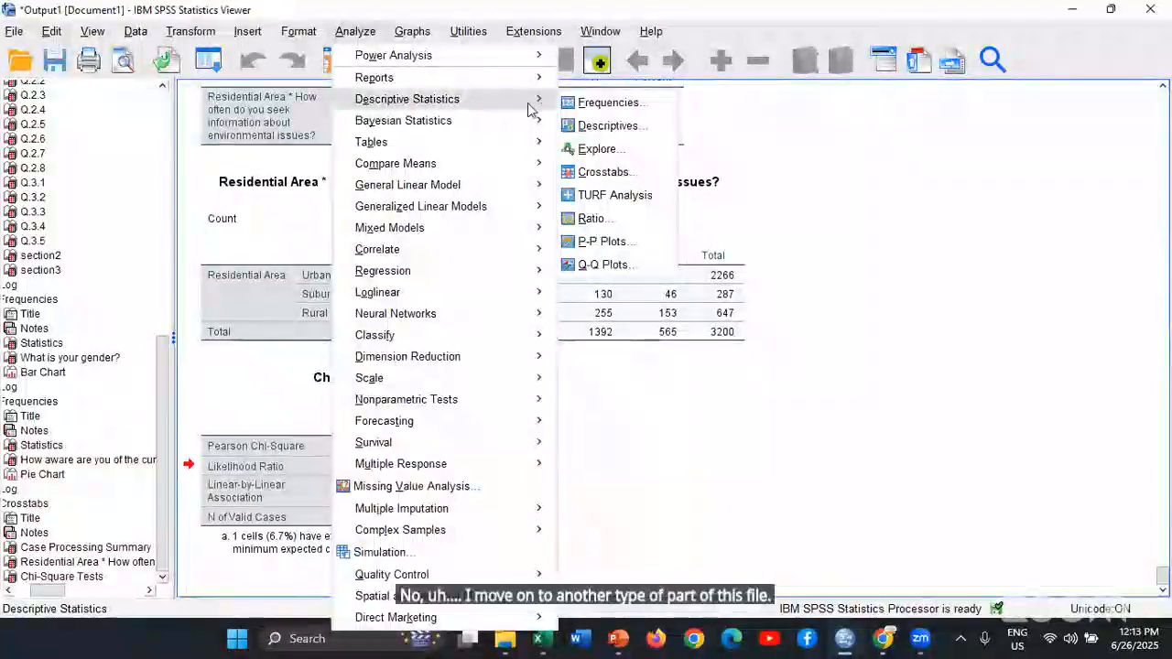
{"action": "mouse_move", "coordinate": [531, 184]}
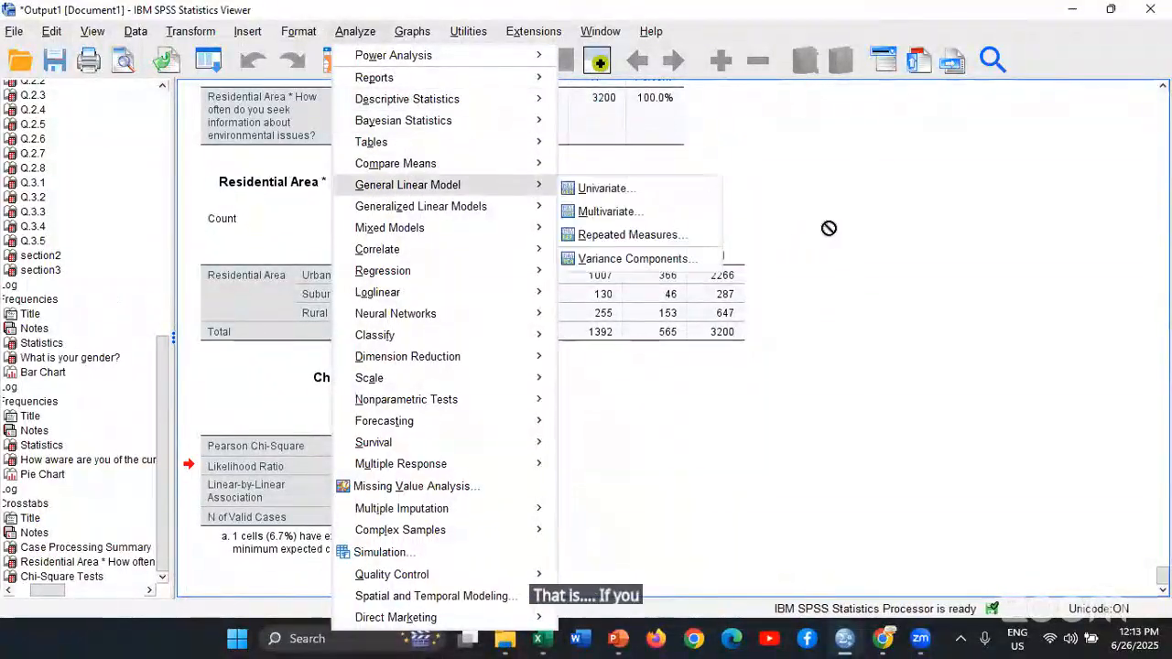
{"action": "left_click", "coordinate": [843, 226]}
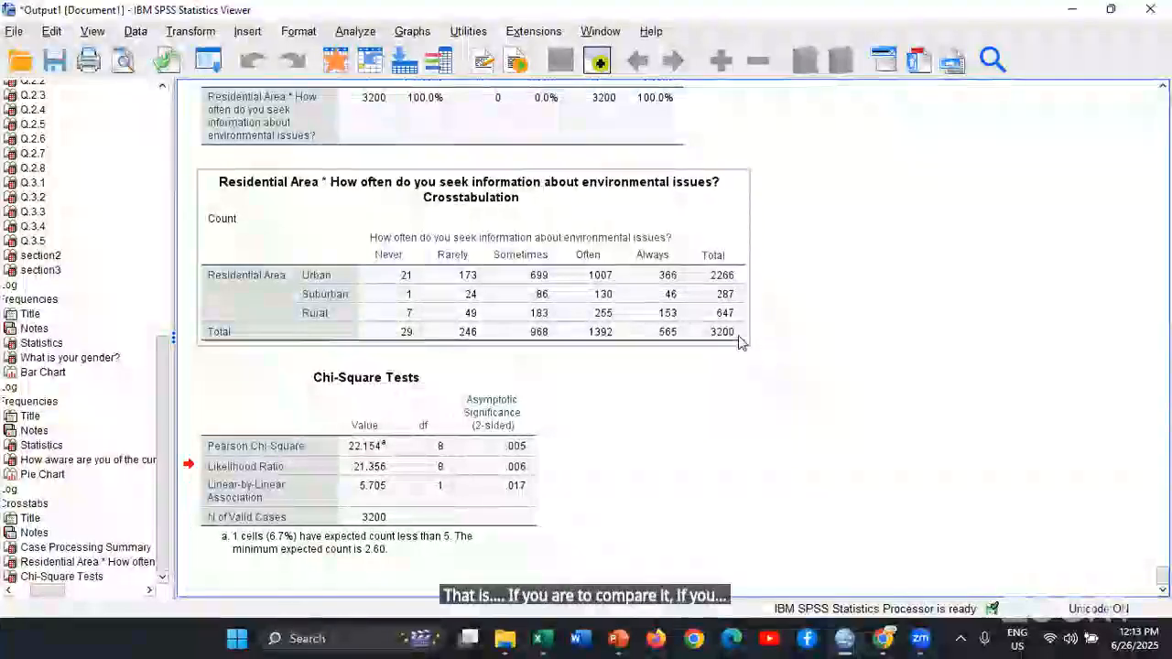
Switch to the EAPQ-FINAL.sav variable definitions and highlight the section2 and section3 variables
{"action": "key", "text": "alt+Tab"}
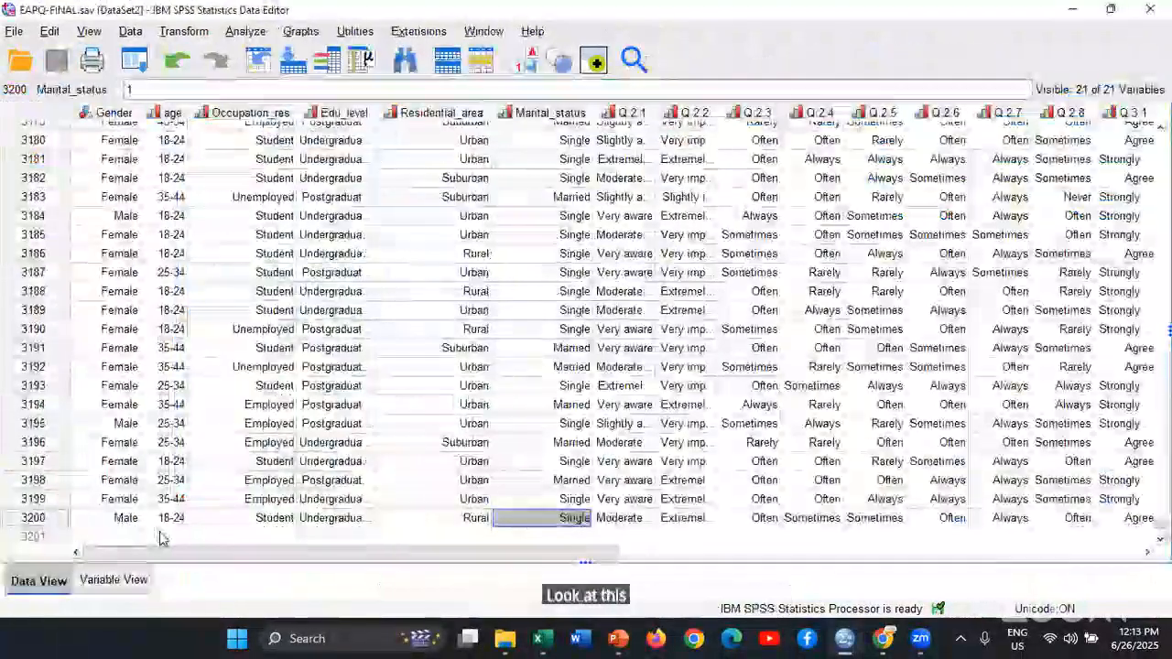
{"action": "left_click", "coordinate": [113, 582]}
{"action": "scroll", "coordinate": [198, 490], "scroll_direction": "down", "scroll_amount": 2}
{"action": "left_click", "coordinate": [156, 356]}
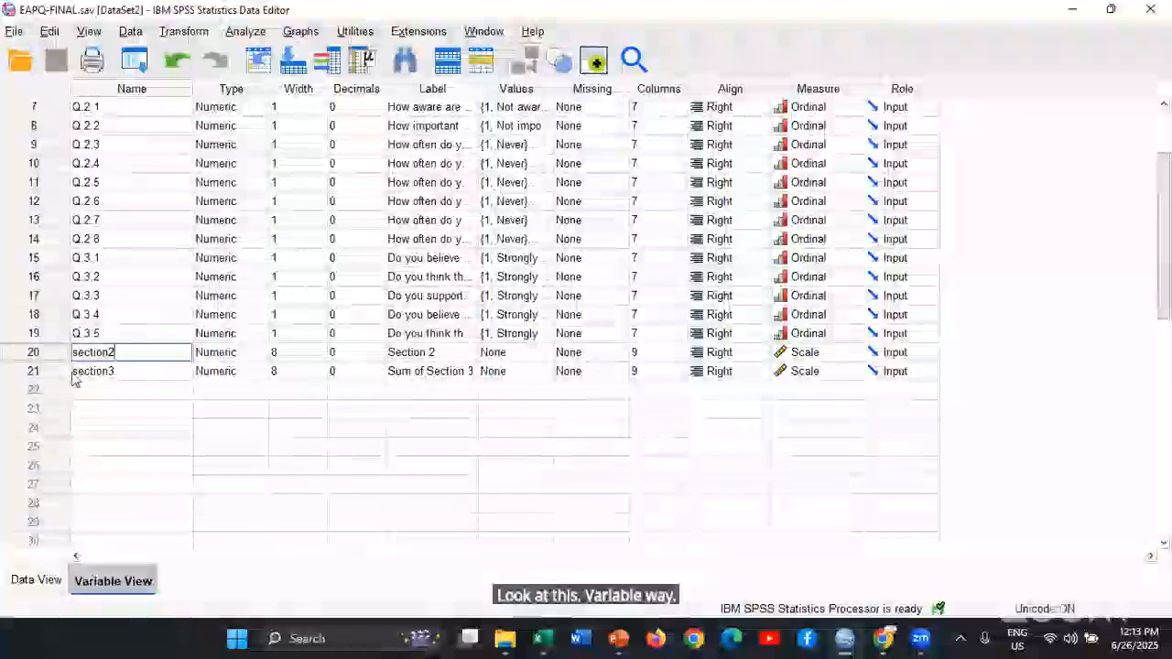
{"action": "left_click", "coordinate": [50, 357]}
{"action": "left_click", "coordinate": [47, 372], "text": "shift"}
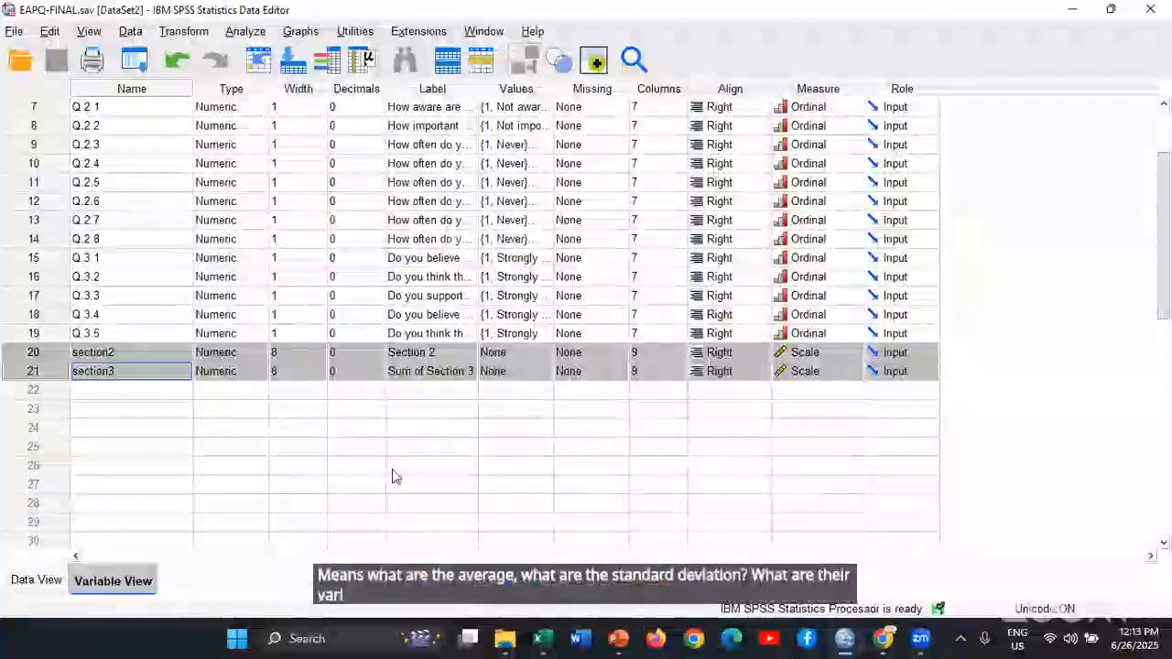
{"action": "left_click", "coordinate": [382, 396]}
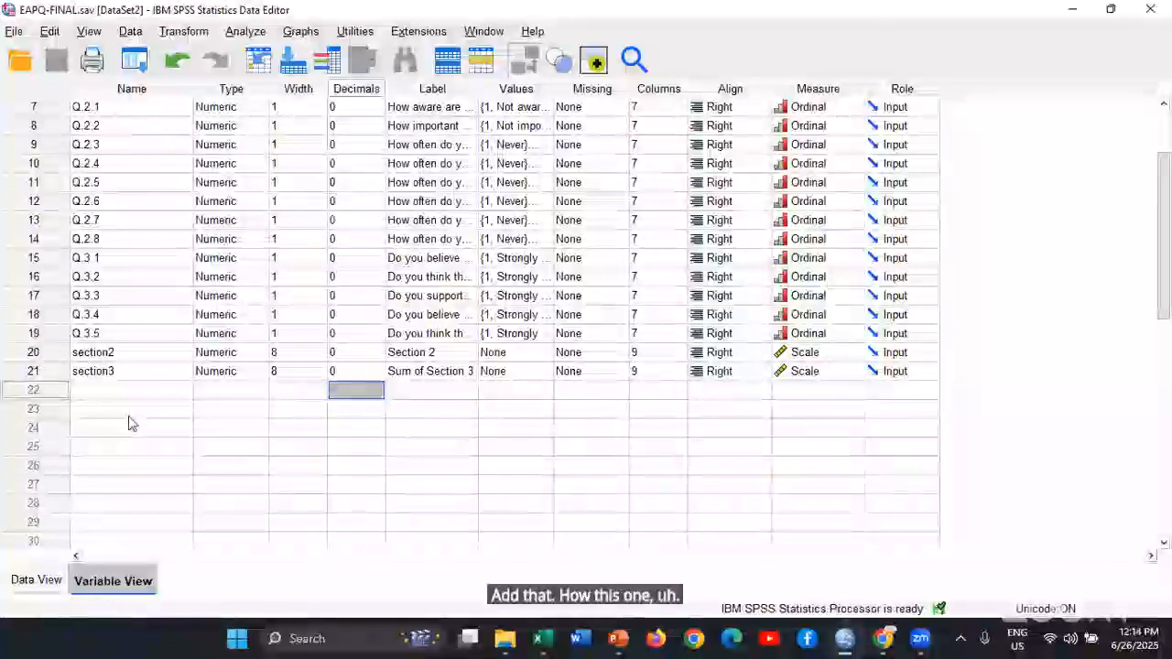
{"action": "left_click", "coordinate": [55, 354]}
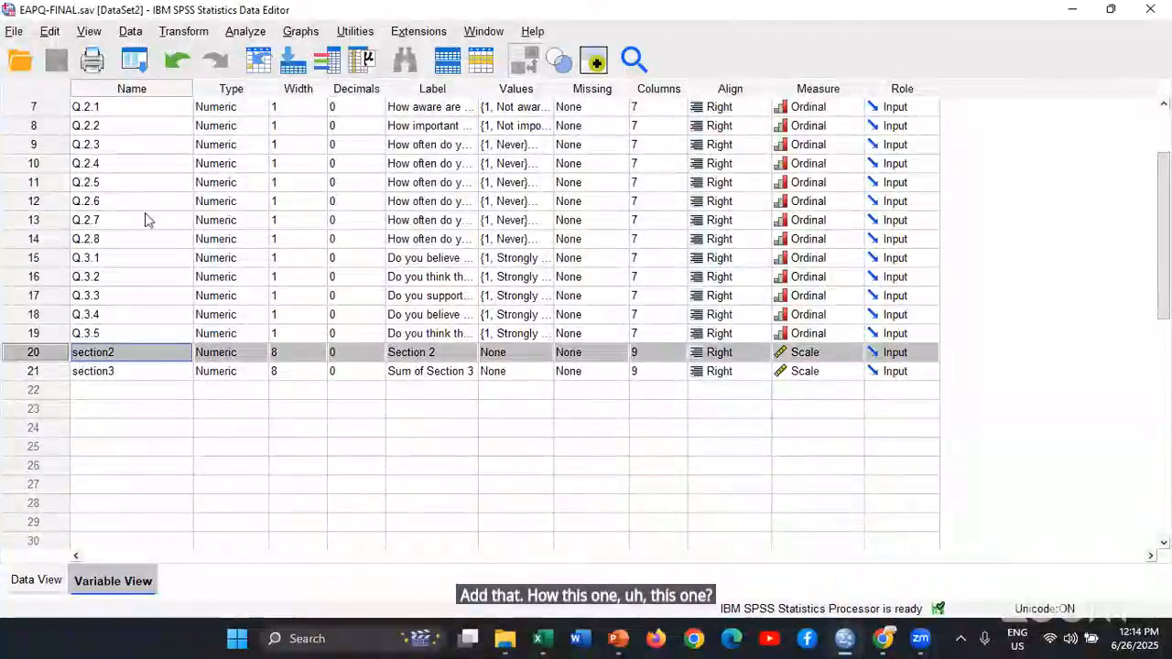
Start a Compute Variable transformation and put the environmental awareness question Q.2.1 into the numeric expression
{"action": "left_click", "coordinate": [182, 31]}
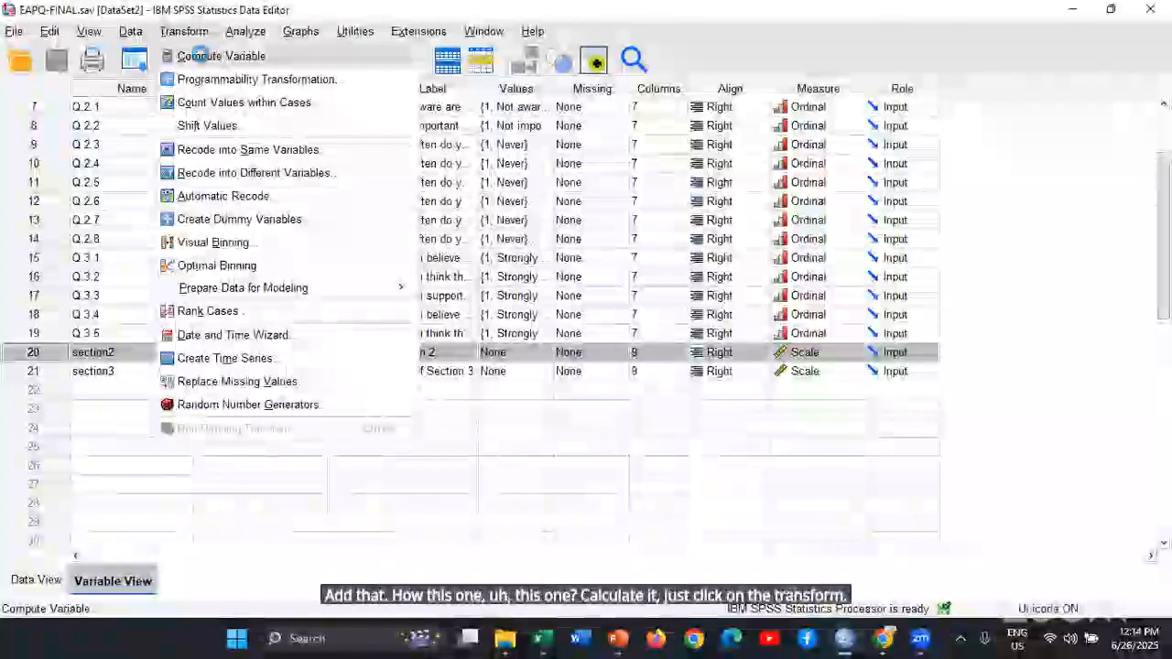
{"action": "left_click", "coordinate": [201, 57]}
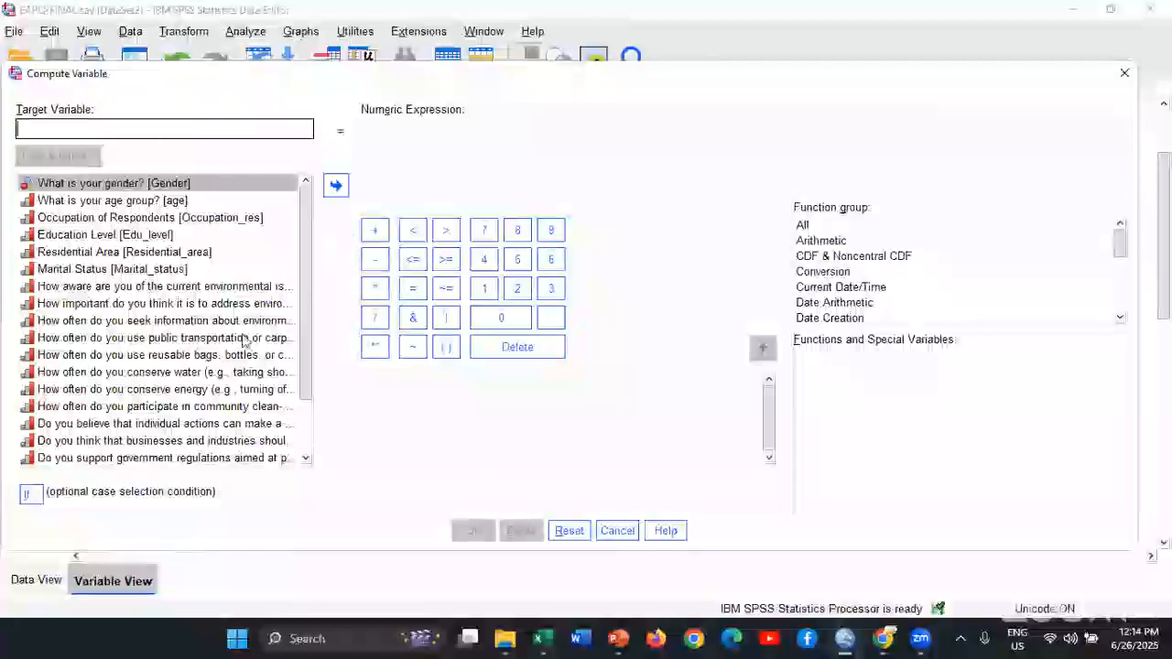
{"action": "left_click_drag", "start_coordinate": [307, 357], "coordinate": [302, 439]}
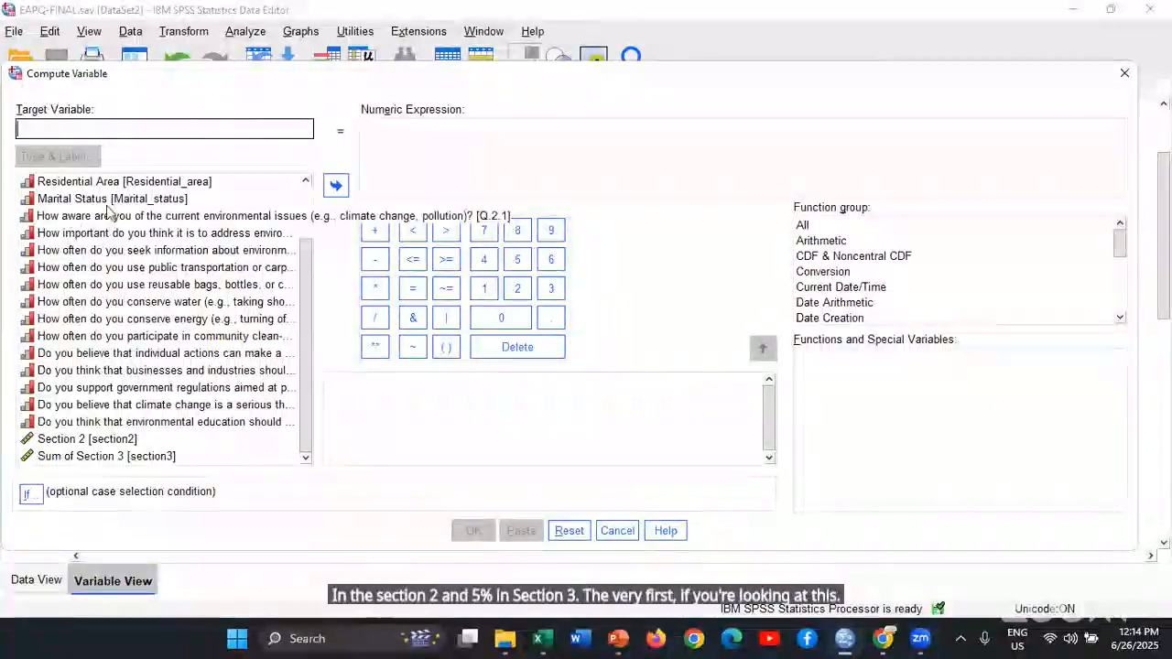
{"action": "left_click", "coordinate": [210, 220]}
{"action": "left_click", "coordinate": [335, 185]}
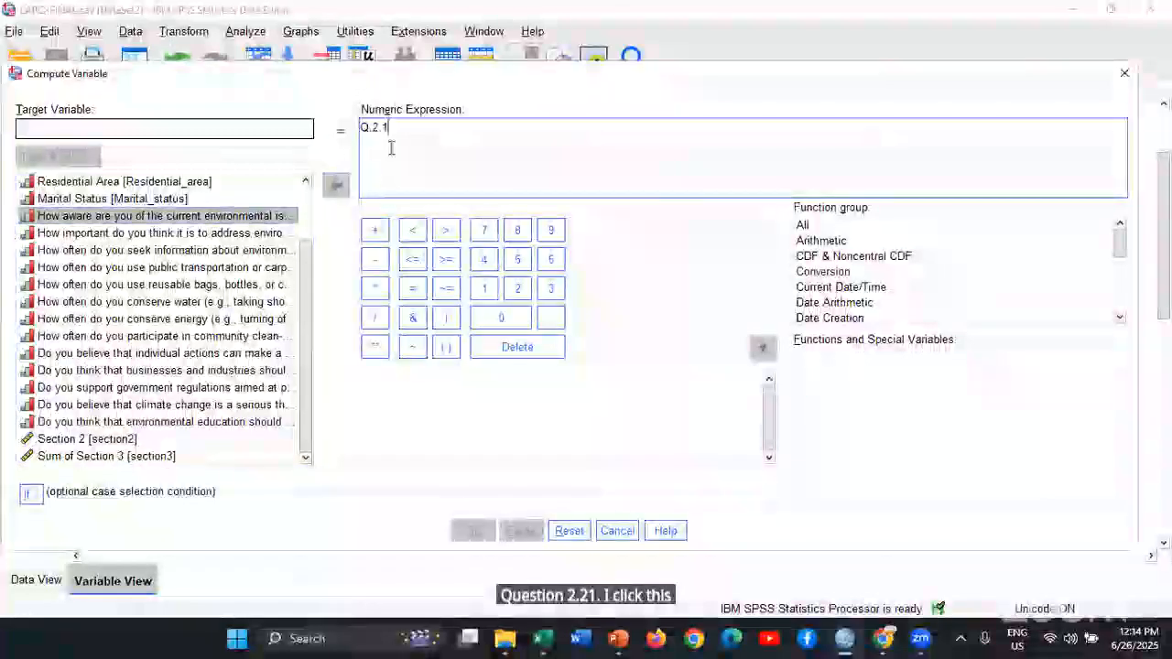
Name the target variable of the computation "Sum of Secction 2"
{"action": "left_click", "coordinate": [229, 127]}
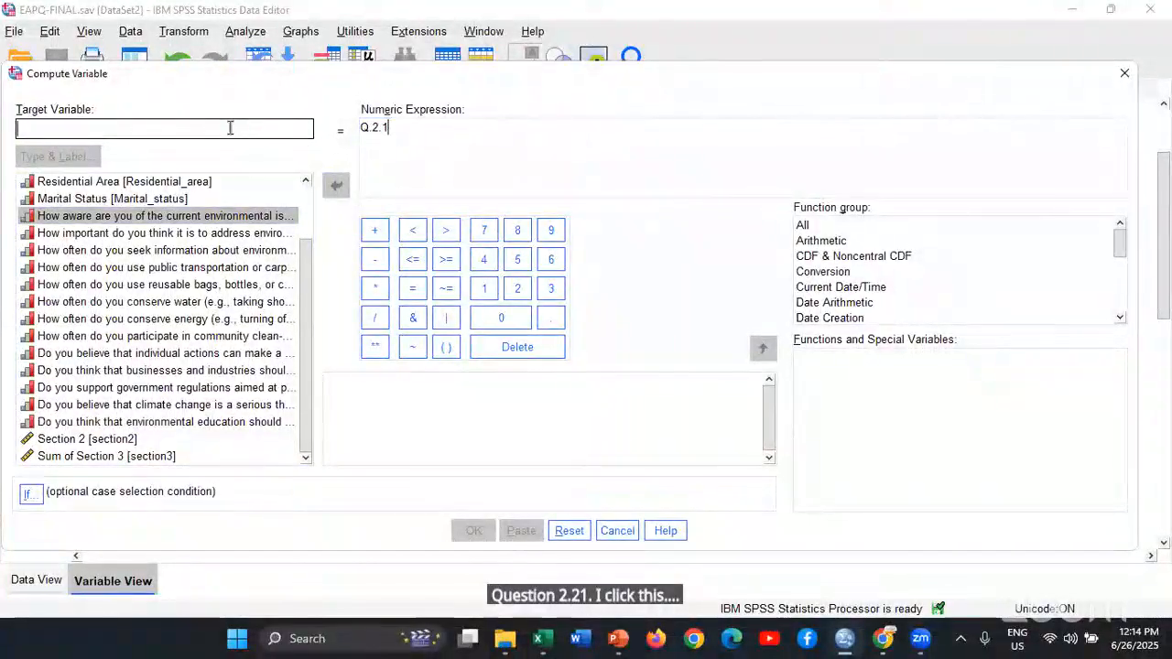
{"action": "type", "text": "Sum of Se"}
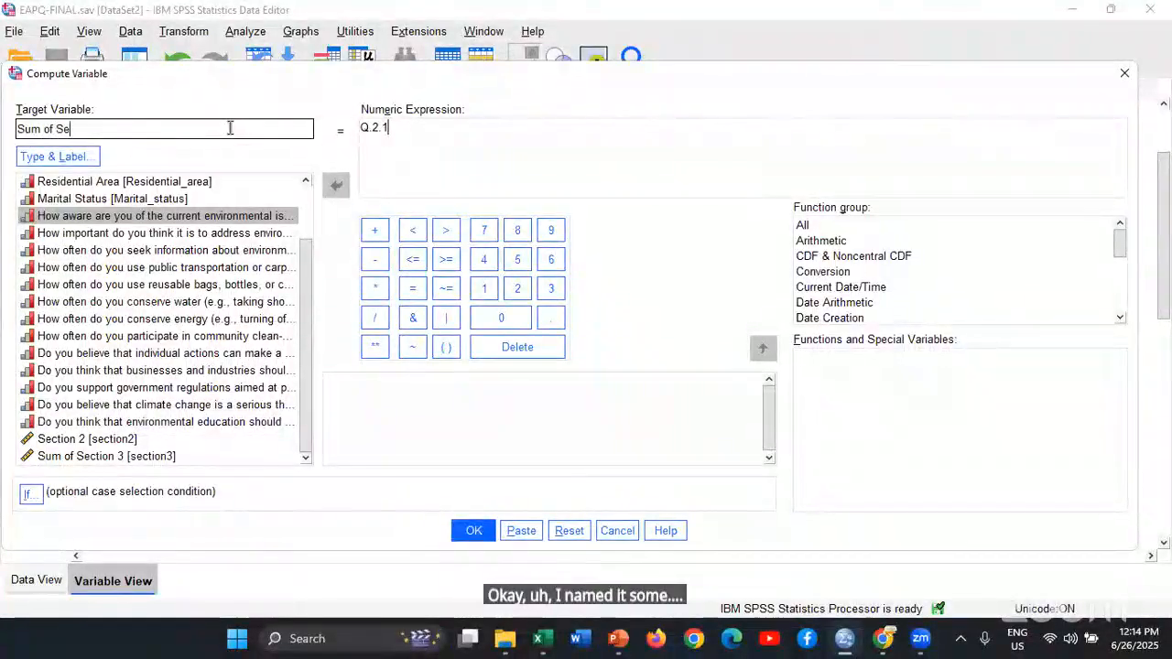
{"action": "type", "text": "cction 2"}
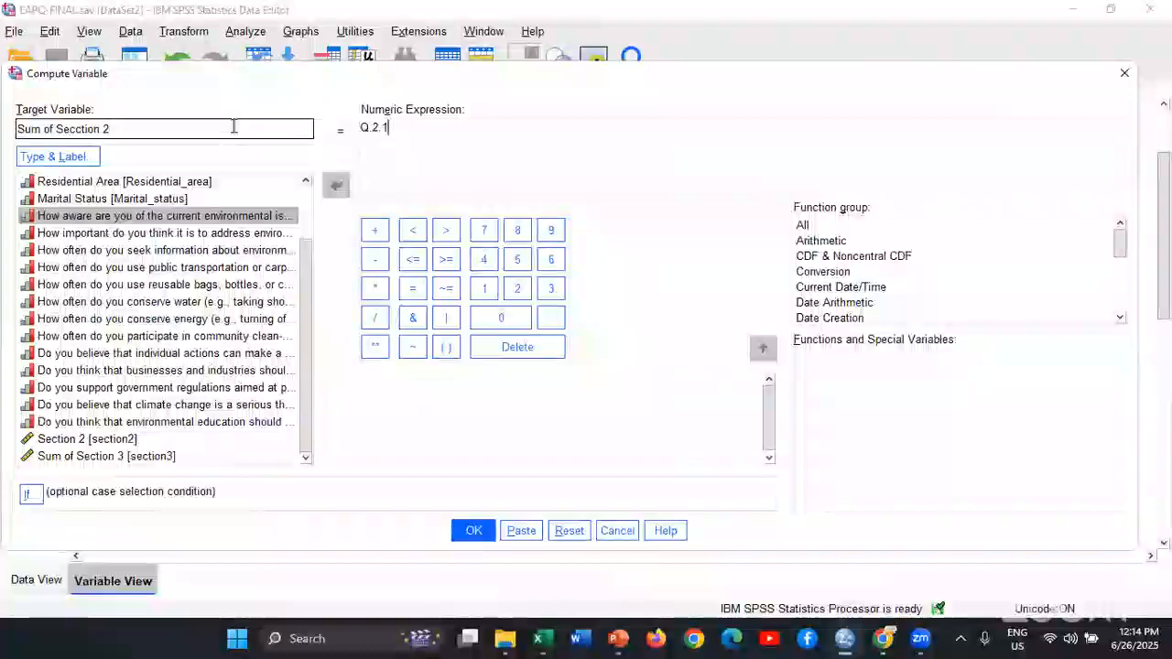
{"action": "key", "text": "Right"}
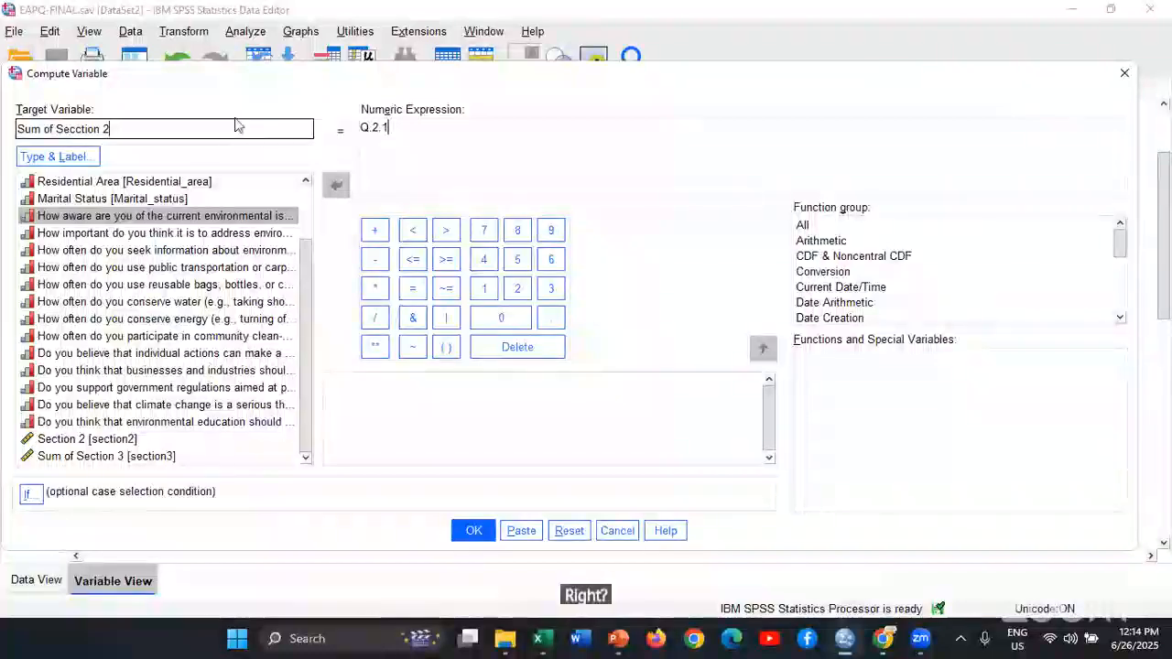
{"action": "left_click", "coordinate": [87, 156]}
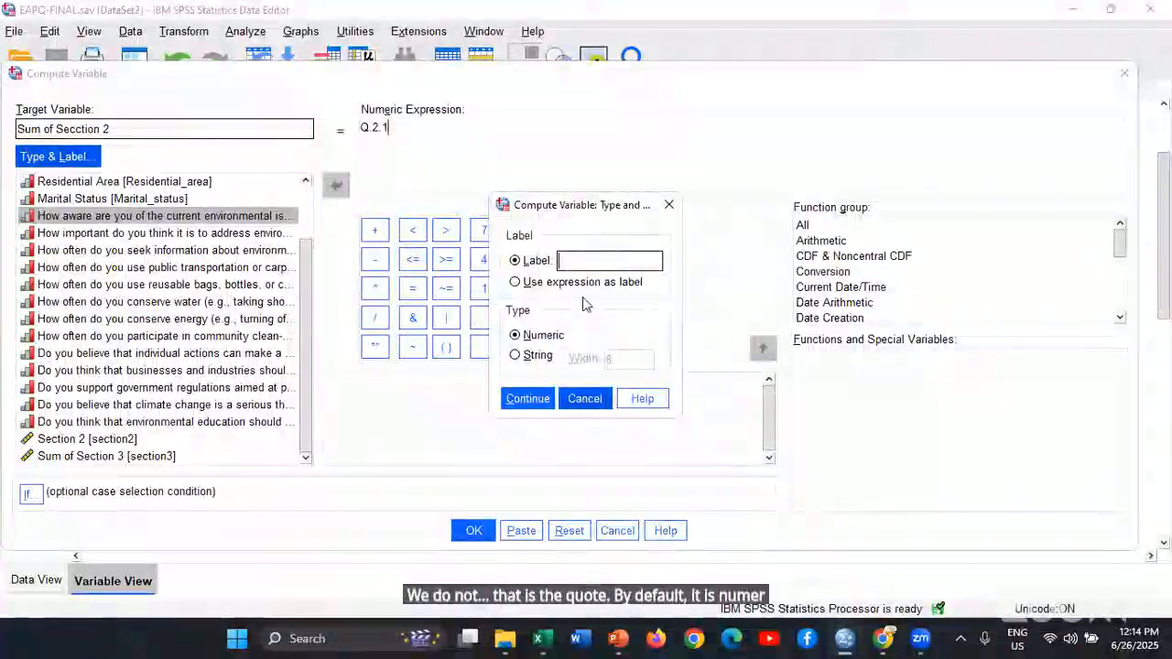
{"action": "left_click", "coordinate": [574, 261]}
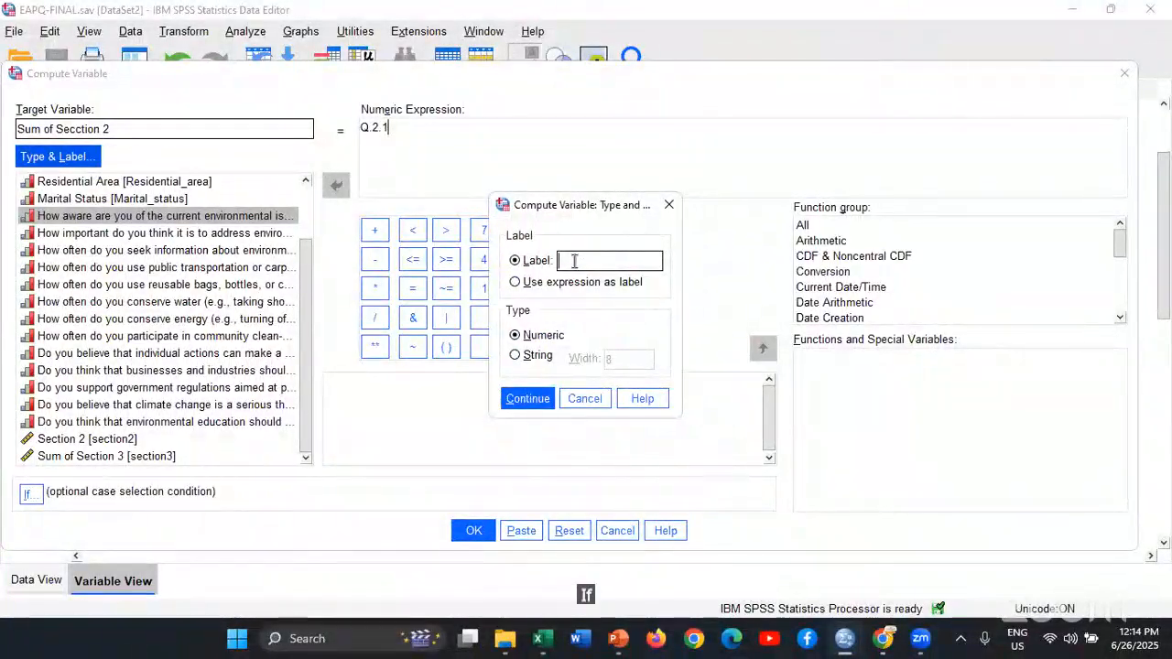
{"action": "type", "text": "Sum of"}
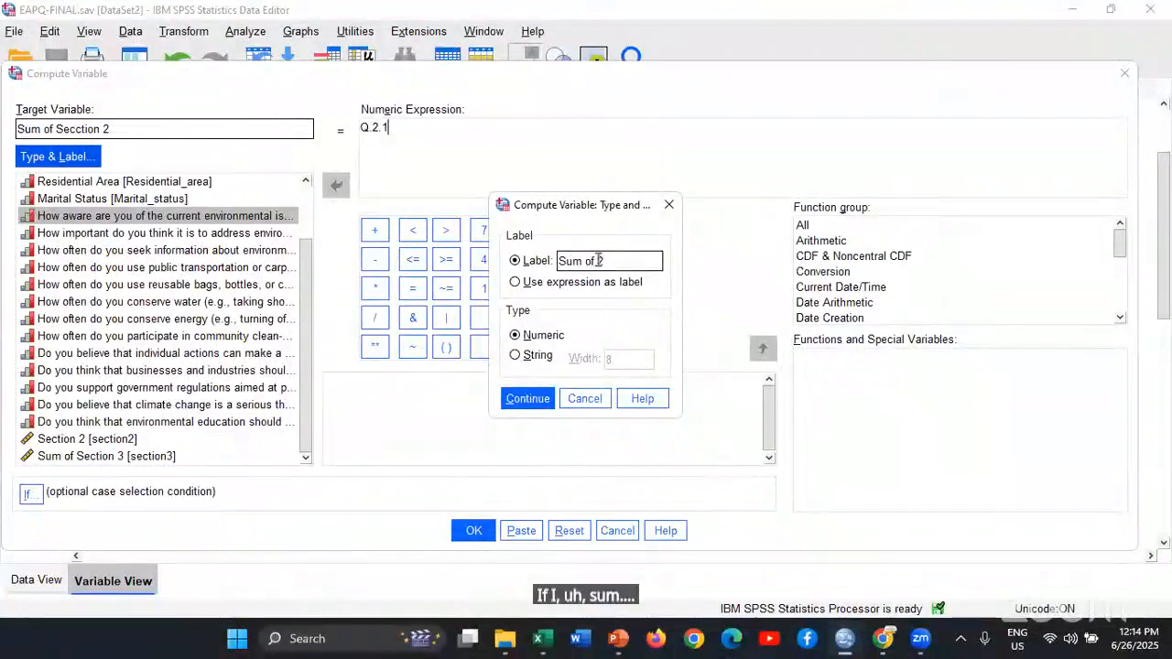
{"action": "key", "text": "BackSpace"}
{"action": "key", "text": "BackSpace"}
{"action": "key", "text": "BackSpace"}
{"action": "key", "text": "BackSpace"}
{"action": "key", "text": "BackSpace"}
{"action": "key", "text": "BackSpace"}
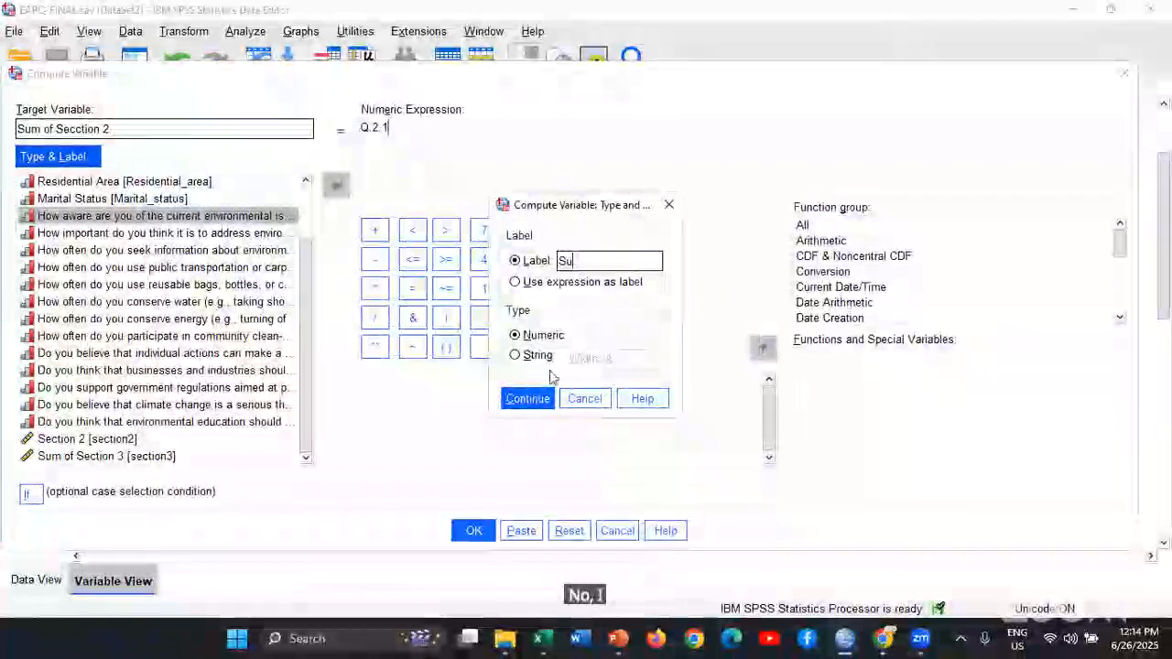
{"action": "key", "text": "Escape"}
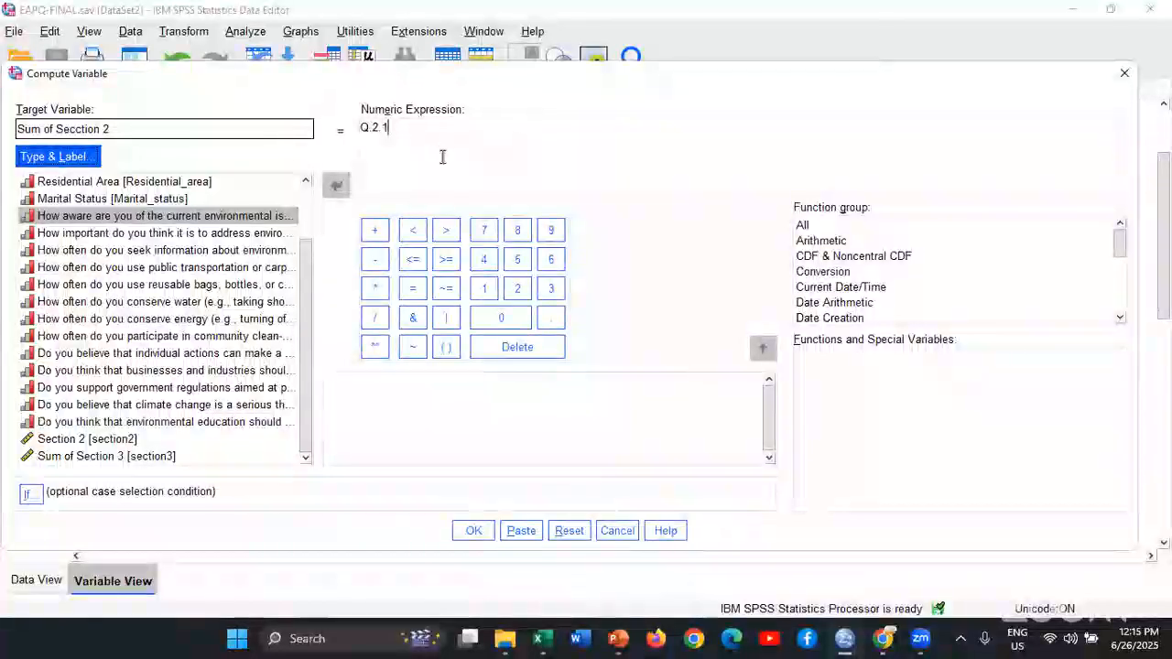
Extend the numeric expression by adding the questions Q.2.2, Q.2.3 and Q.2.4 to Q.2.1
{"action": "left_click", "coordinate": [443, 141]}
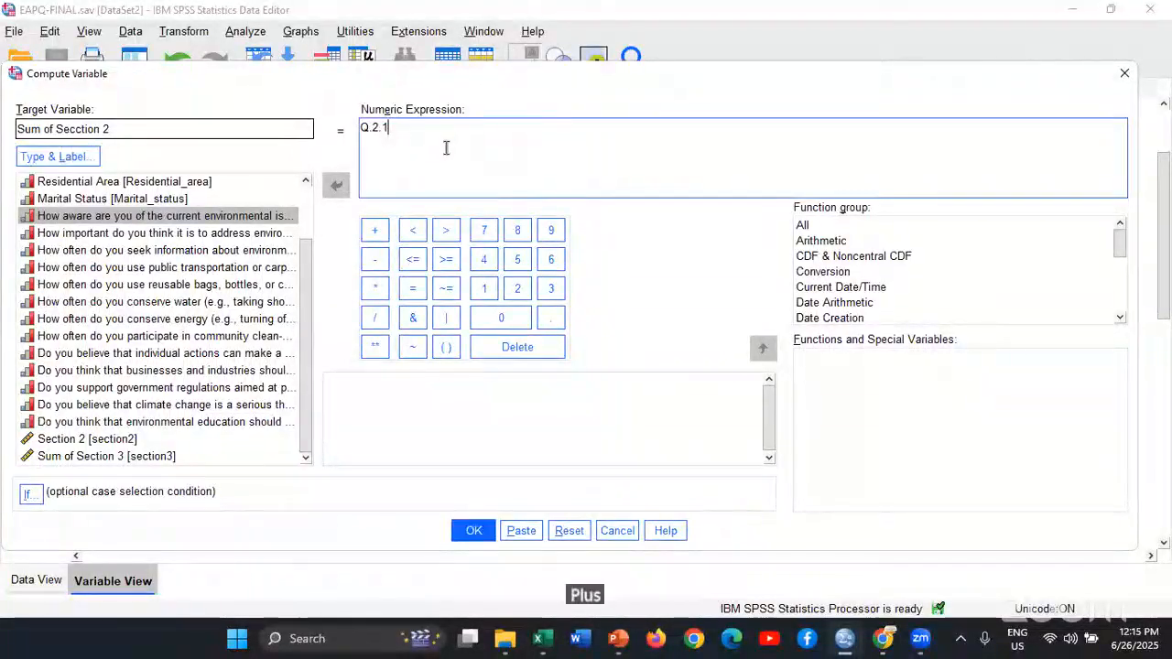
{"action": "type", "text": "Q.2.1+"}
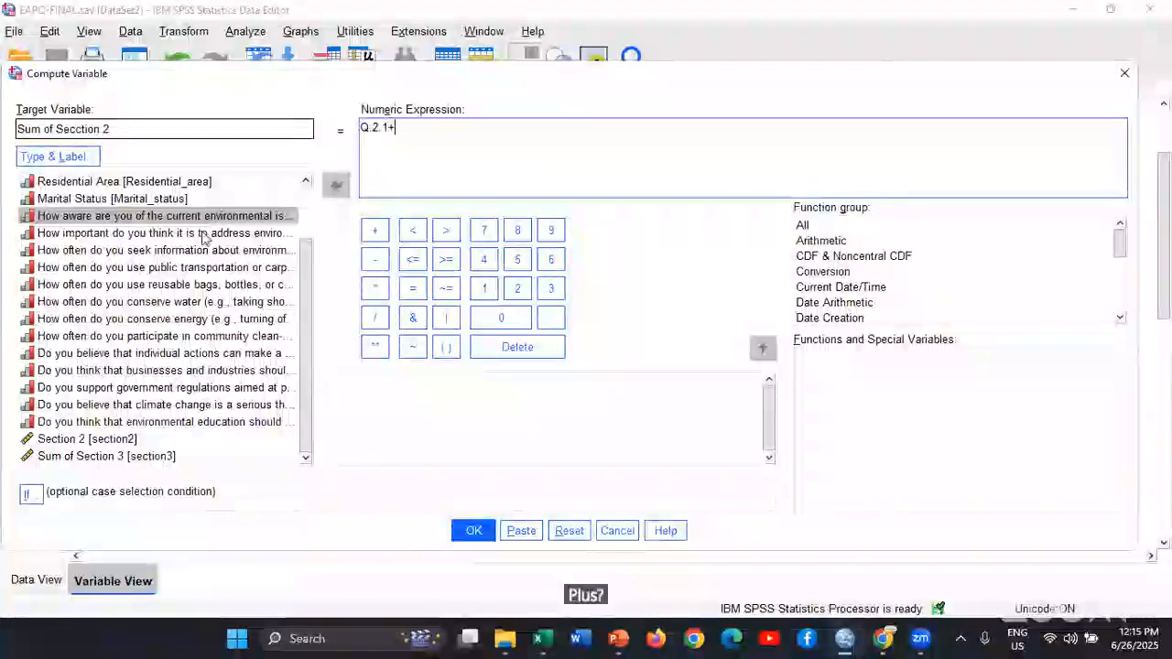
{"action": "double_click", "coordinate": [203, 233]}
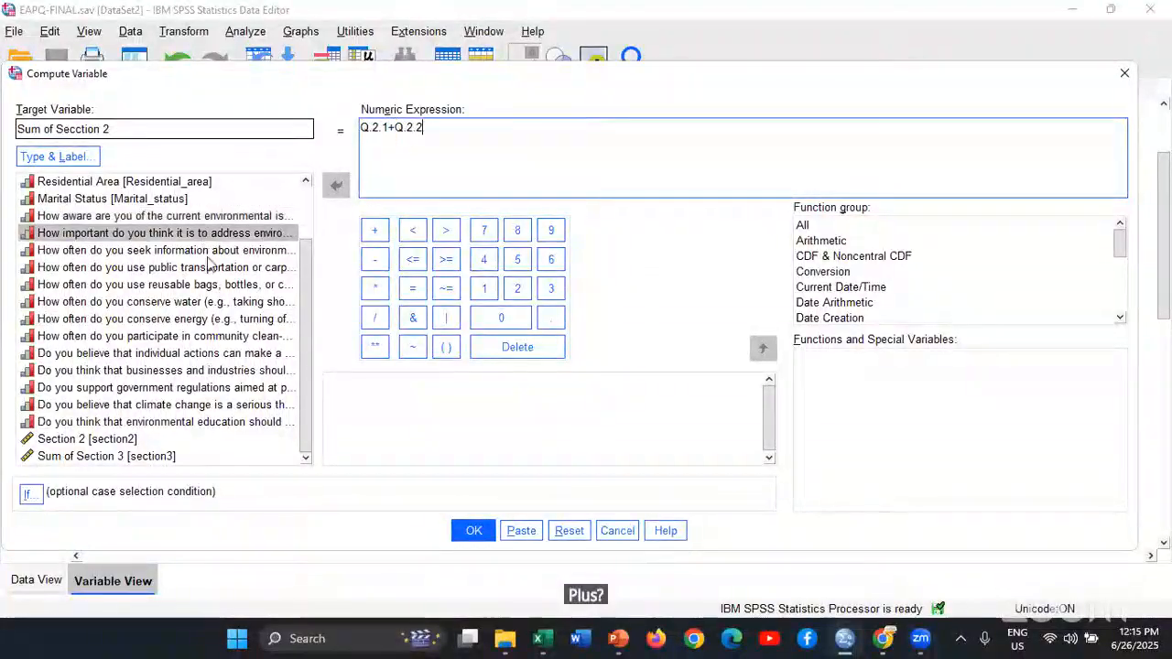
{"action": "type", "text": "+"}
{"action": "double_click", "coordinate": [210, 256]}
{"action": "type", "text": "+Q.2.3+"}
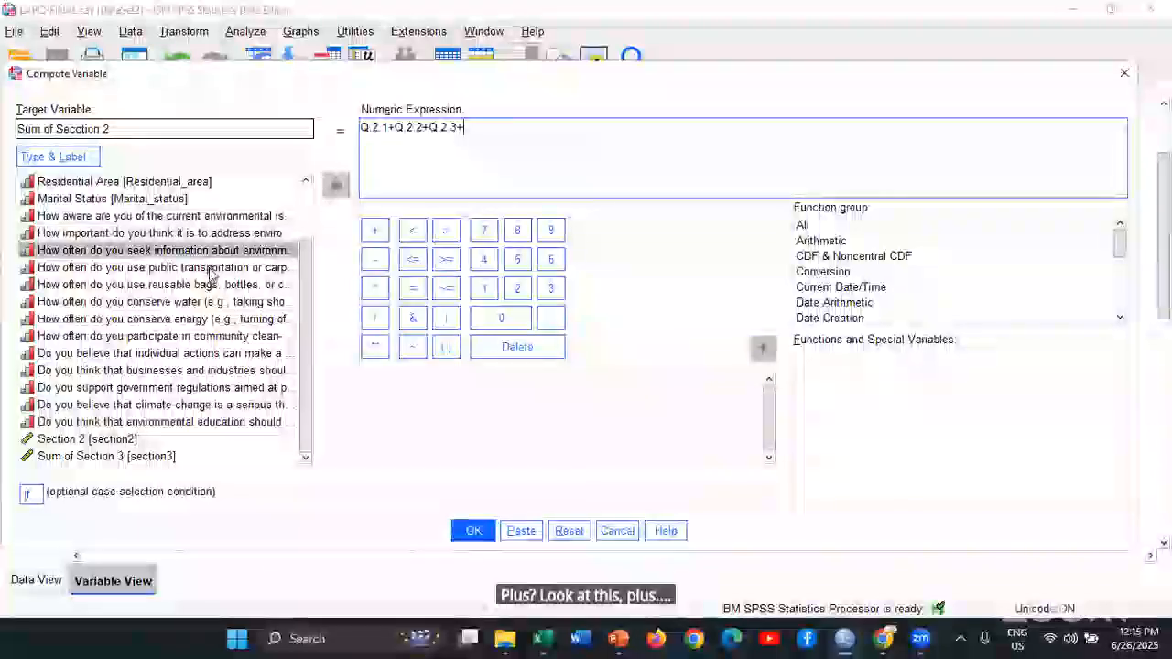
{"action": "double_click", "coordinate": [208, 275]}
{"action": "type", "text": "+"}
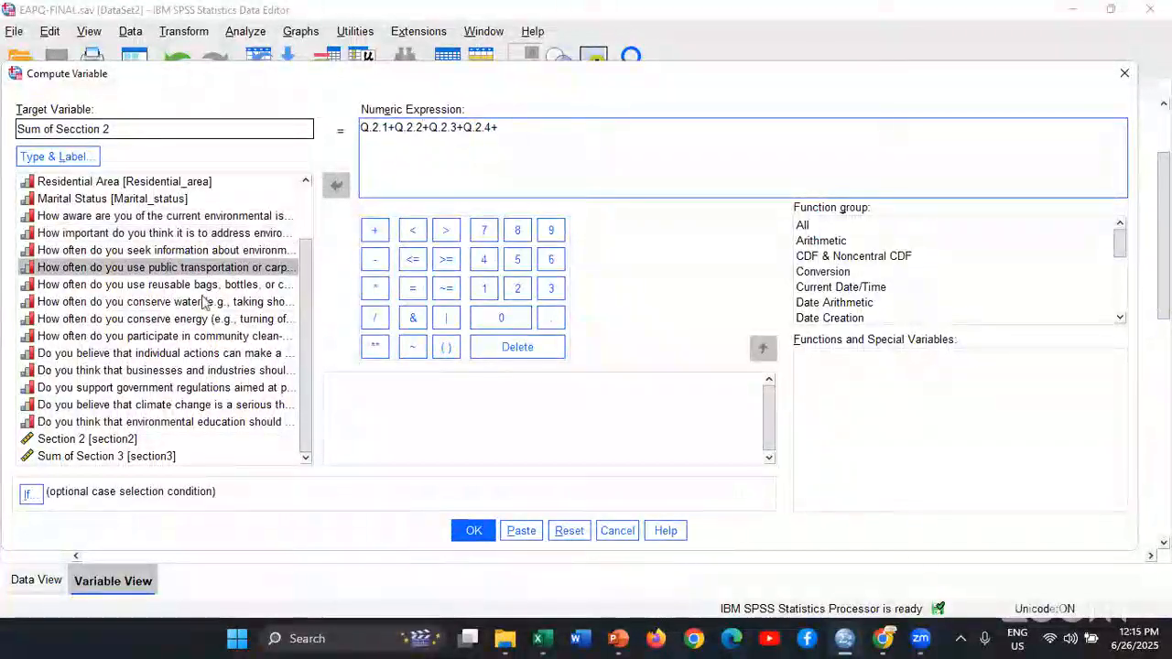
Complete the sum with the questions Q.2.5, Q.2.6, Q.2.7 and Q.2.8, and try to run the computation
{"action": "double_click", "coordinate": [202, 294]}
{"action": "type", "text": "+"}
{"action": "double_click", "coordinate": [204, 303]}
{"action": "type", "text": "+Q.2.6+"}
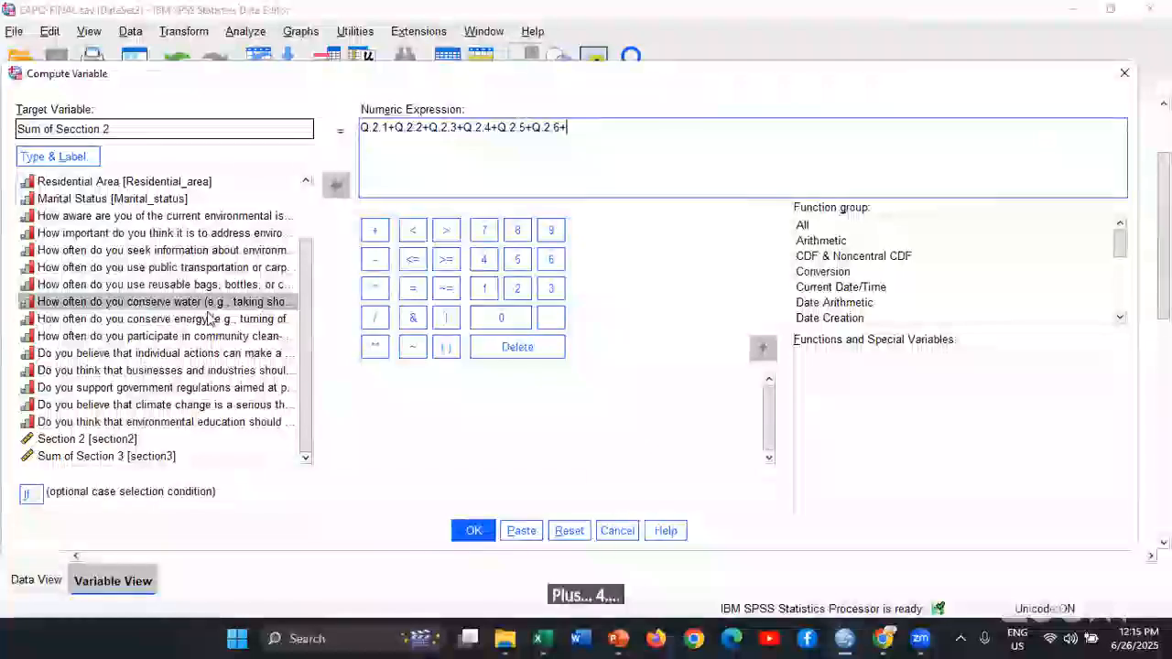
{"action": "left_click", "coordinate": [208, 320]}
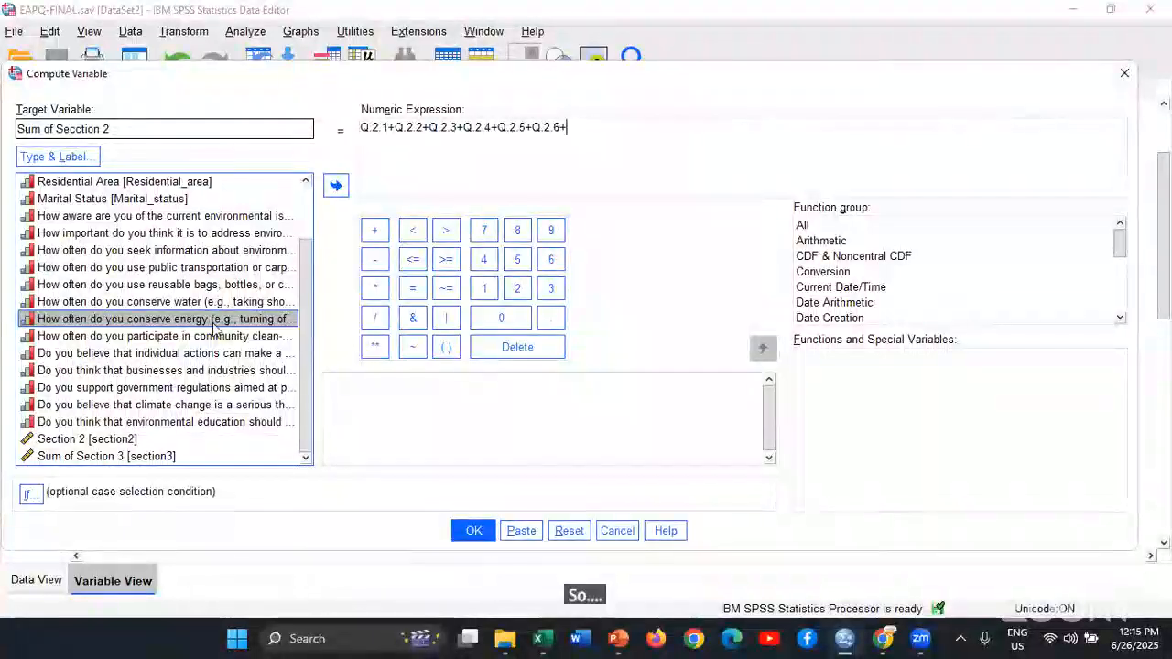
{"action": "double_click", "coordinate": [215, 322]}
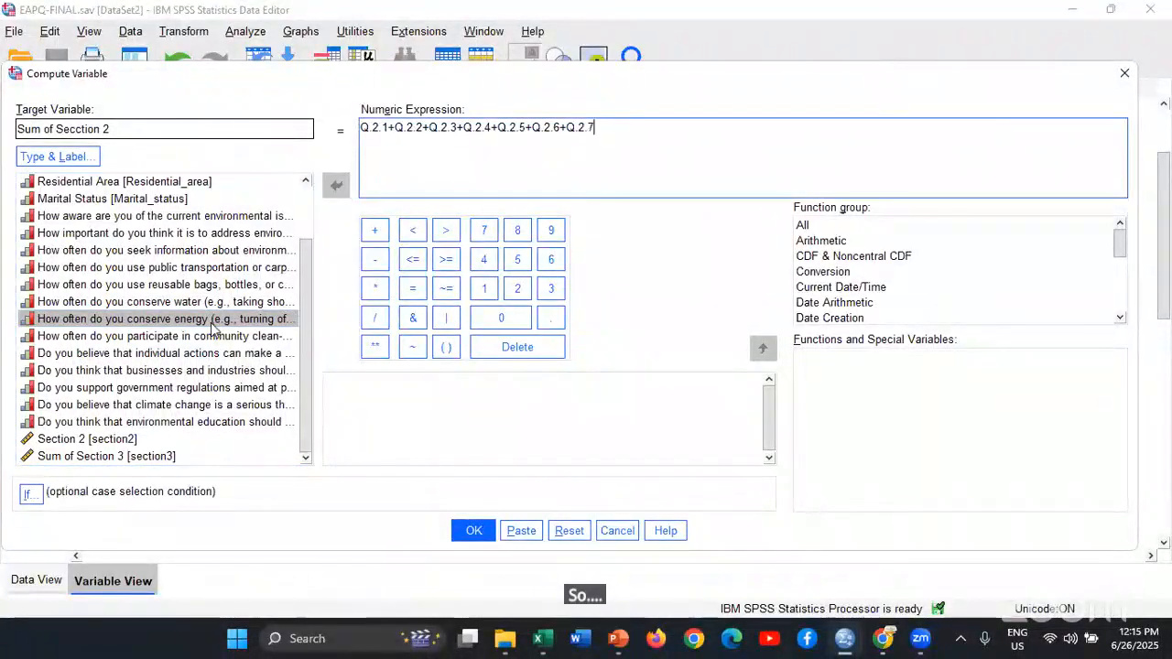
{"action": "type", "text": "+"}
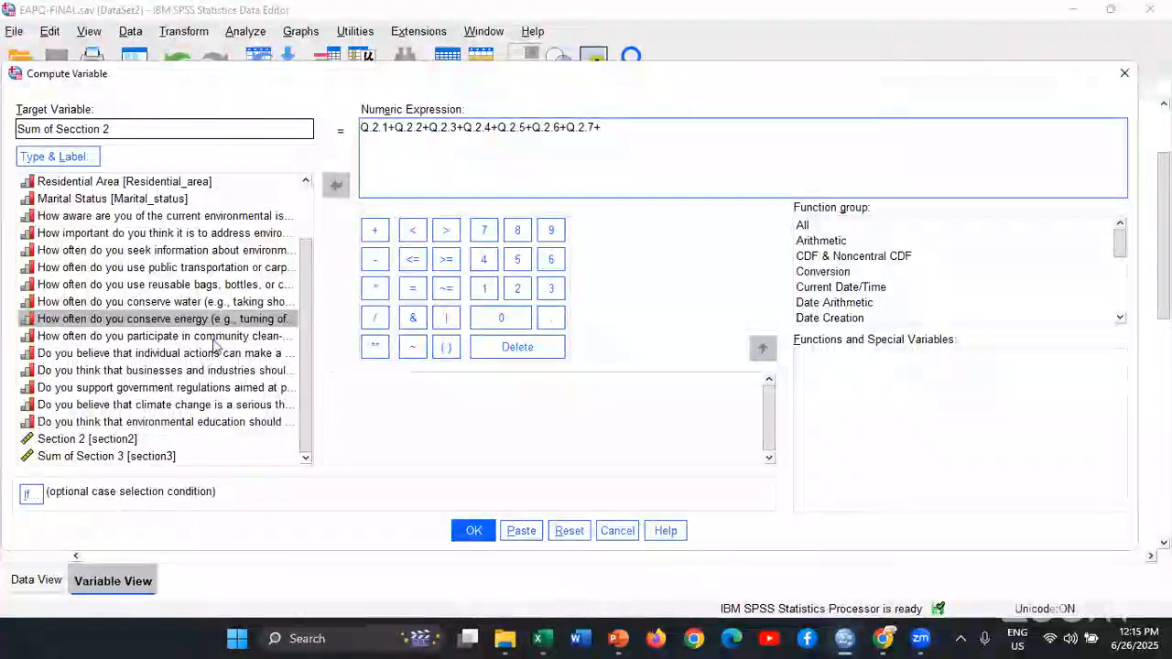
{"action": "double_click", "coordinate": [215, 339]}
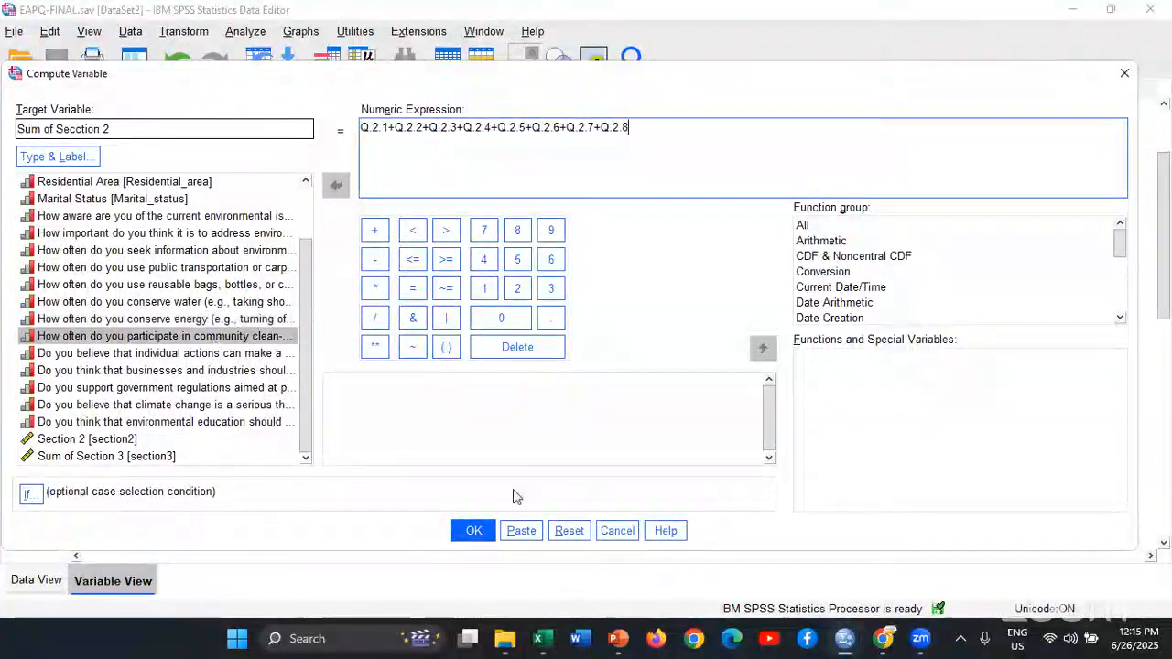
{"action": "left_click", "coordinate": [475, 532]}
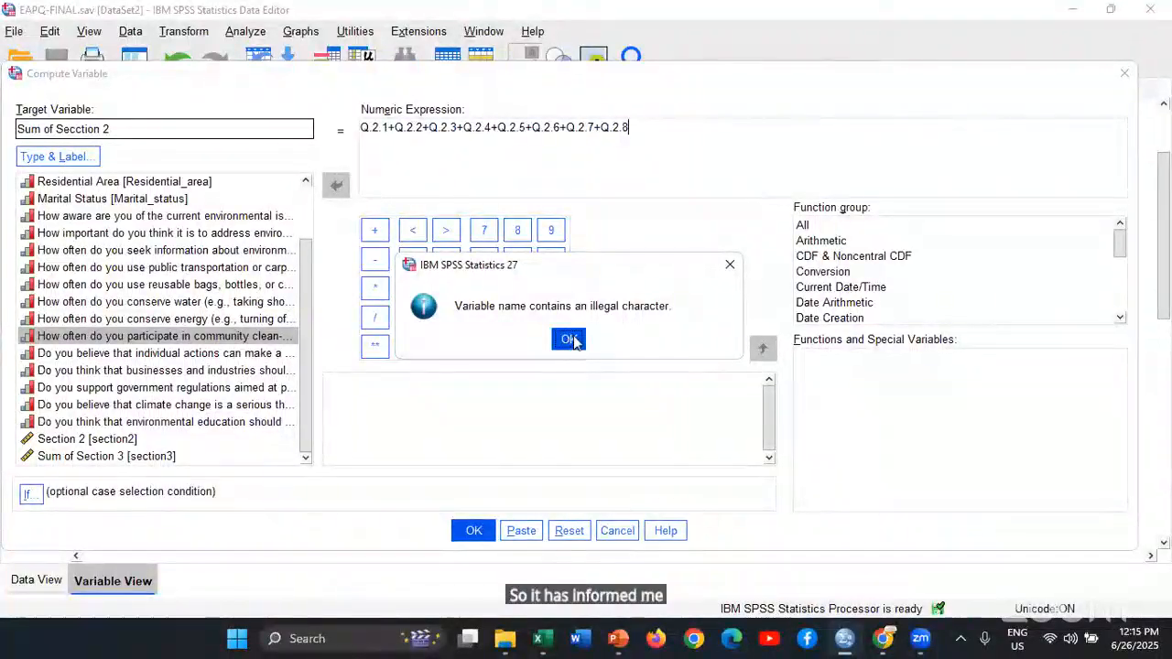
{"action": "key", "text": "Return"}
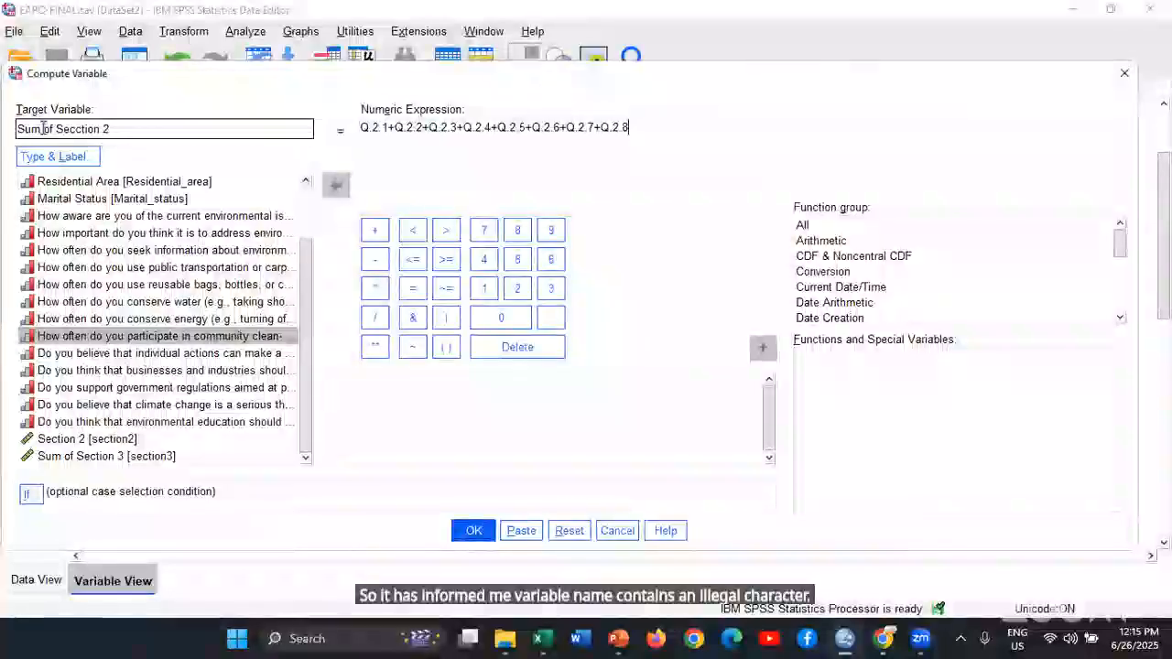
Replace the spaces in the target variable's name with underscores, giving Sum_of_Secction_2, and run the computation
{"action": "left_click", "coordinate": [43, 128]}
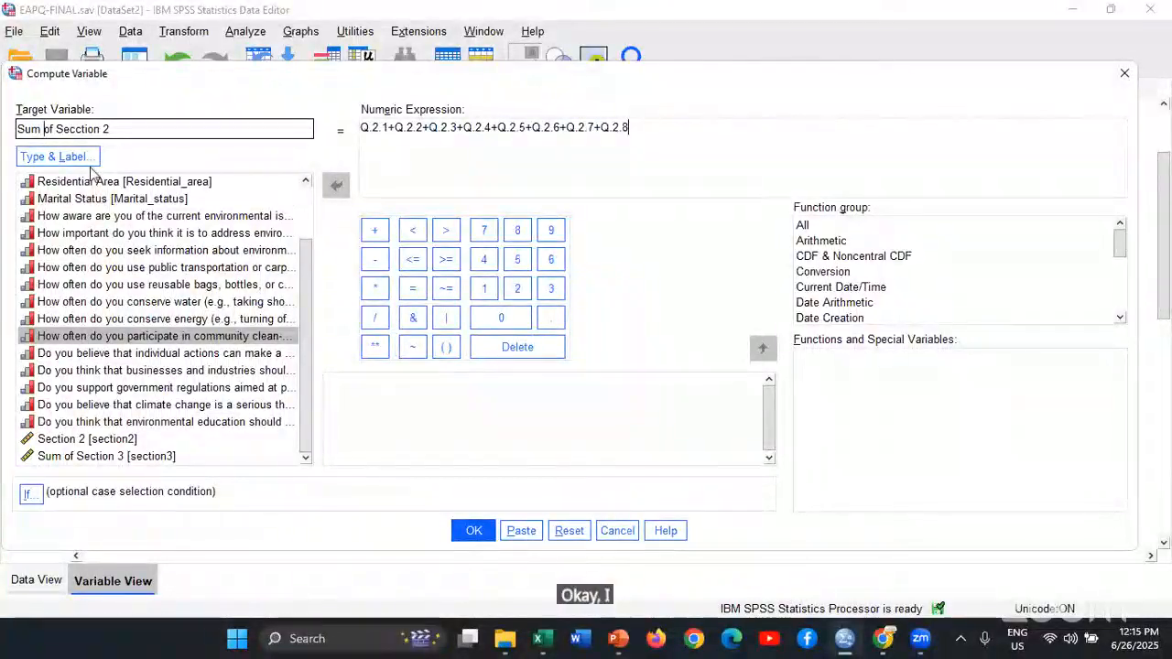
{"action": "key", "text": "BackSpace"}
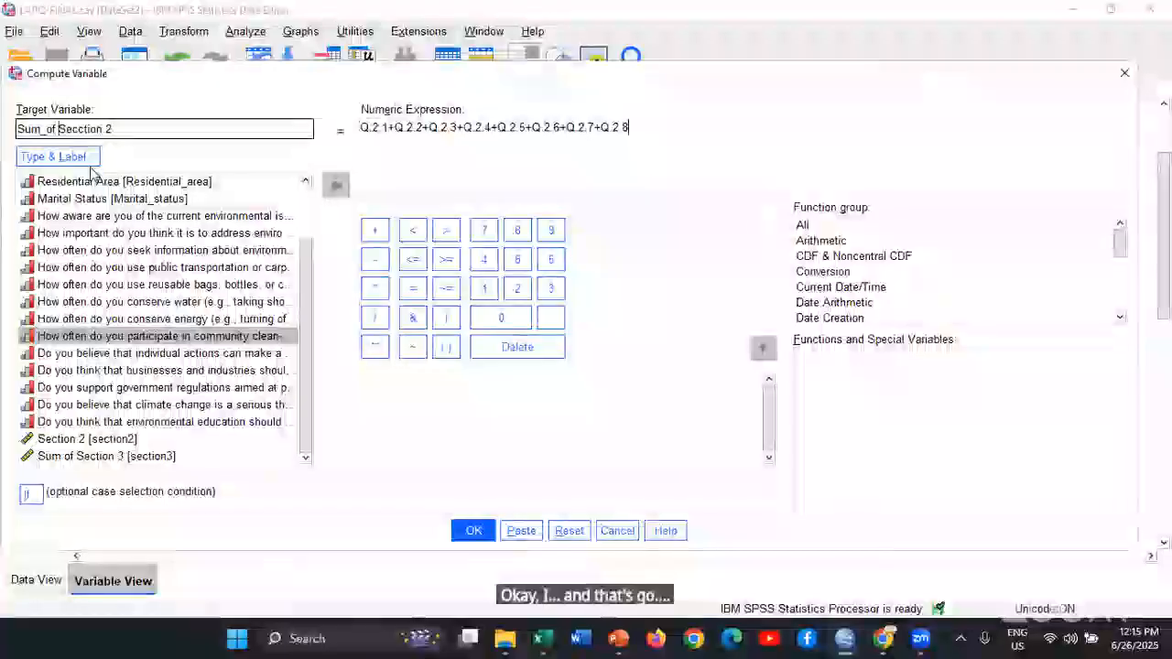
{"action": "type", "text": "_"}
{"action": "key", "text": "Right"}
{"action": "key", "text": "Right"}
{"action": "key", "text": "Right"}
{"action": "key", "text": "Right"}
{"action": "key", "text": "Right"}
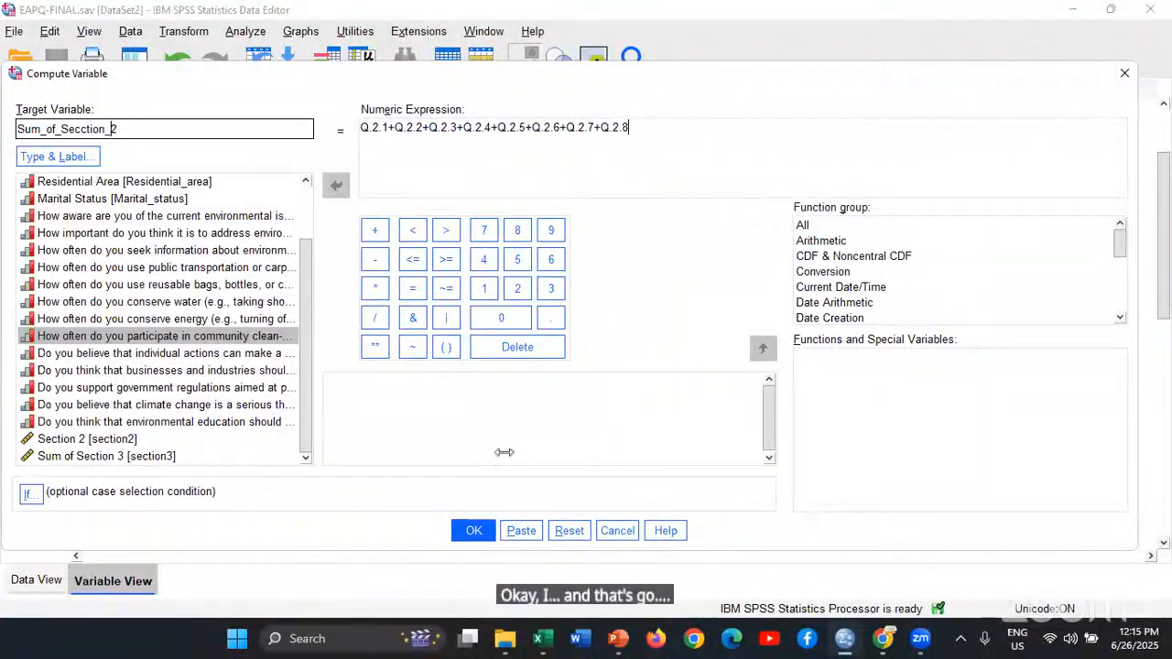
{"action": "left_click", "coordinate": [469, 531]}
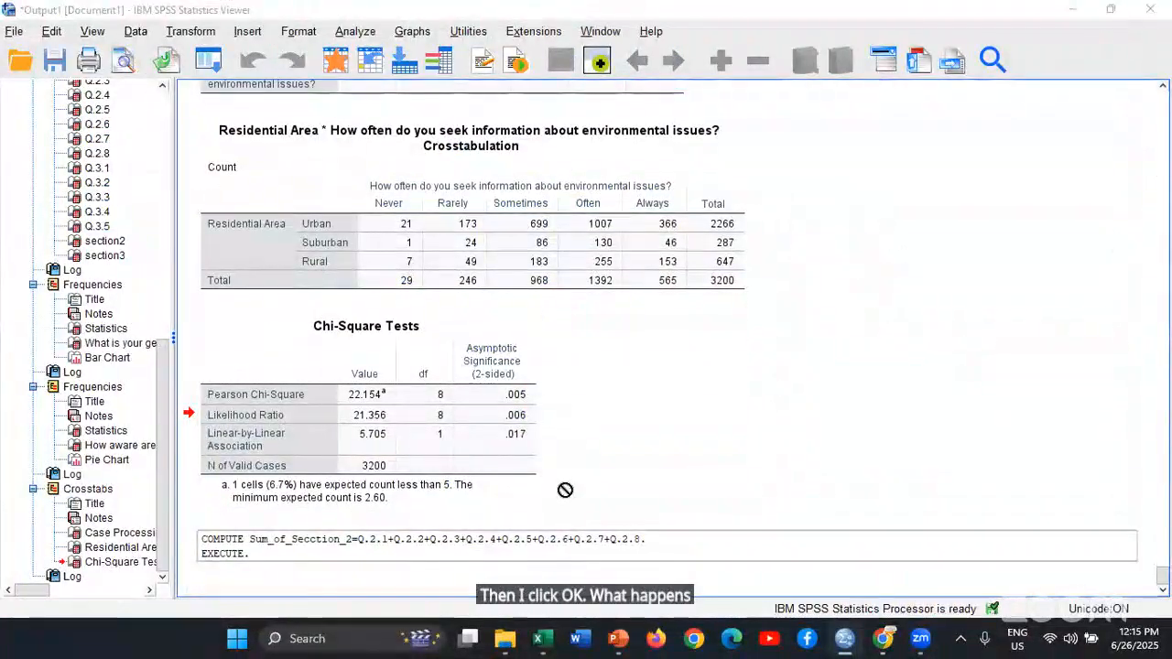
Switch to the EAPQ-FINAL.sav variable definitions and highlight the newly computed Sum_of_Secction_2 variable
{"action": "key", "text": "alt+Tab"}
{"action": "left_click", "coordinate": [157, 390]}
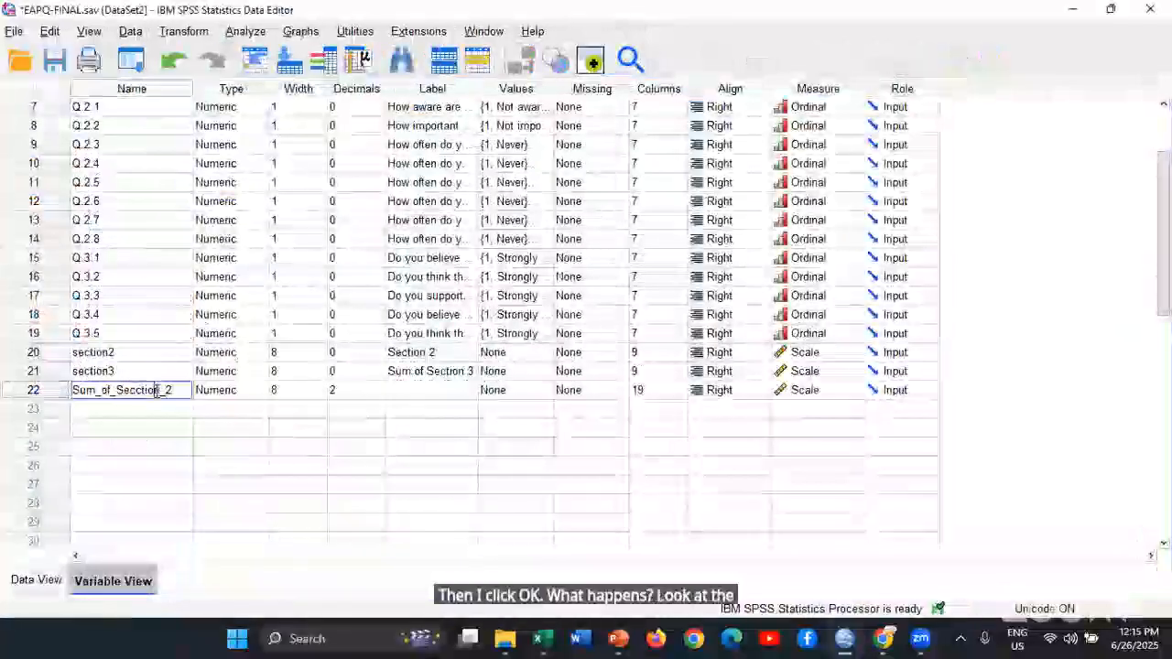
{"action": "left_click", "coordinate": [53, 372]}
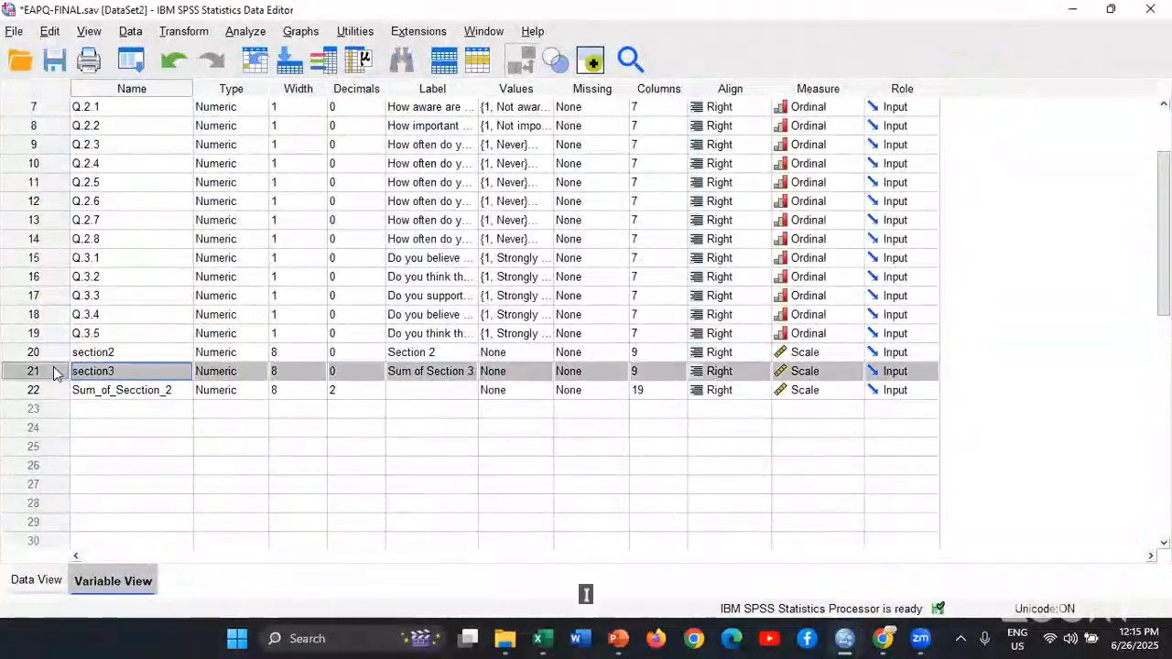
{"action": "left_click", "coordinate": [50, 390]}
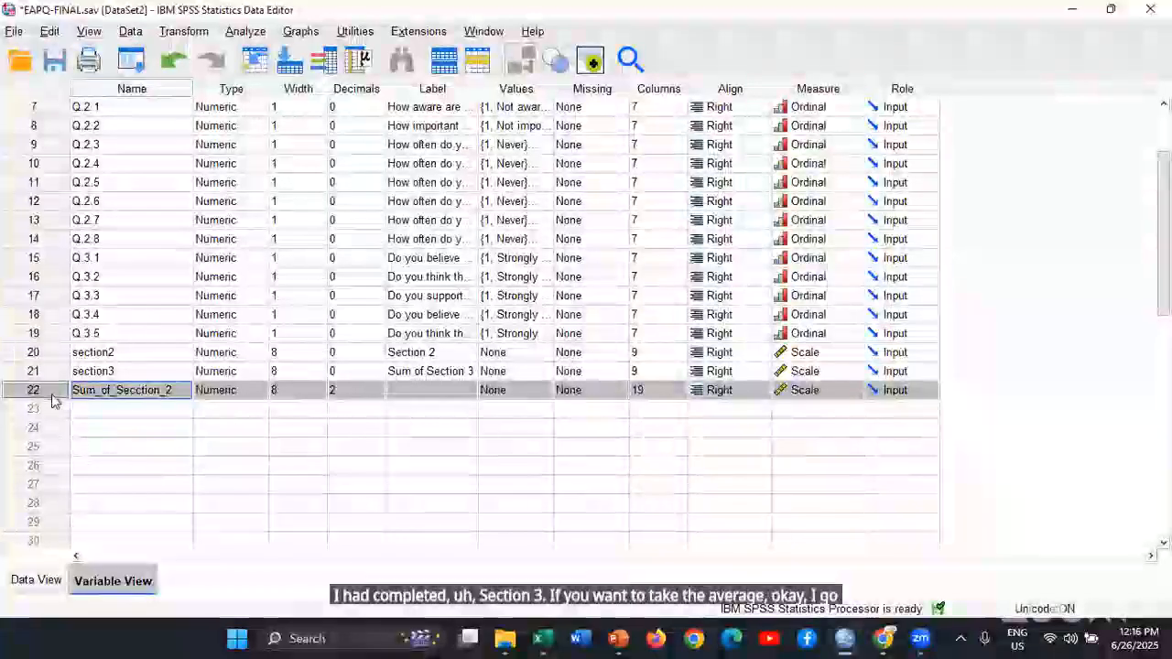
Run Descriptives on Sum_of_Secction_2 with mean, sum, standard deviation, variance, range, minimum, maximum and skewness
{"action": "left_click", "coordinate": [245, 31]}
{"action": "mouse_move", "coordinate": [314, 101]}
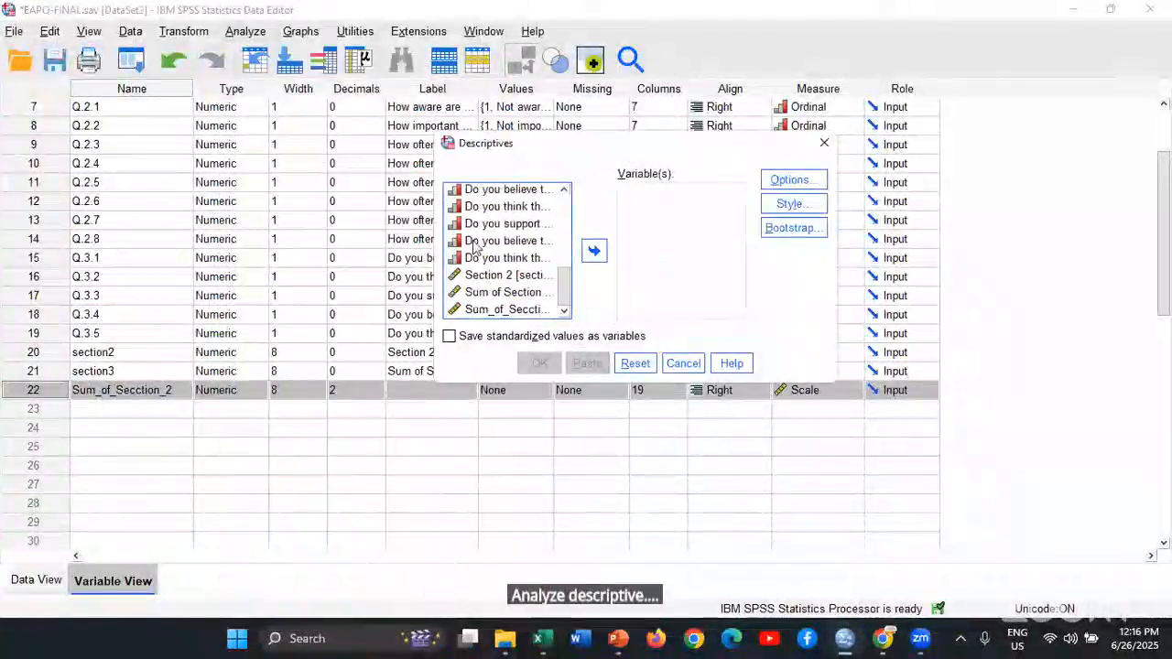
{"action": "left_click", "coordinate": [507, 309]}
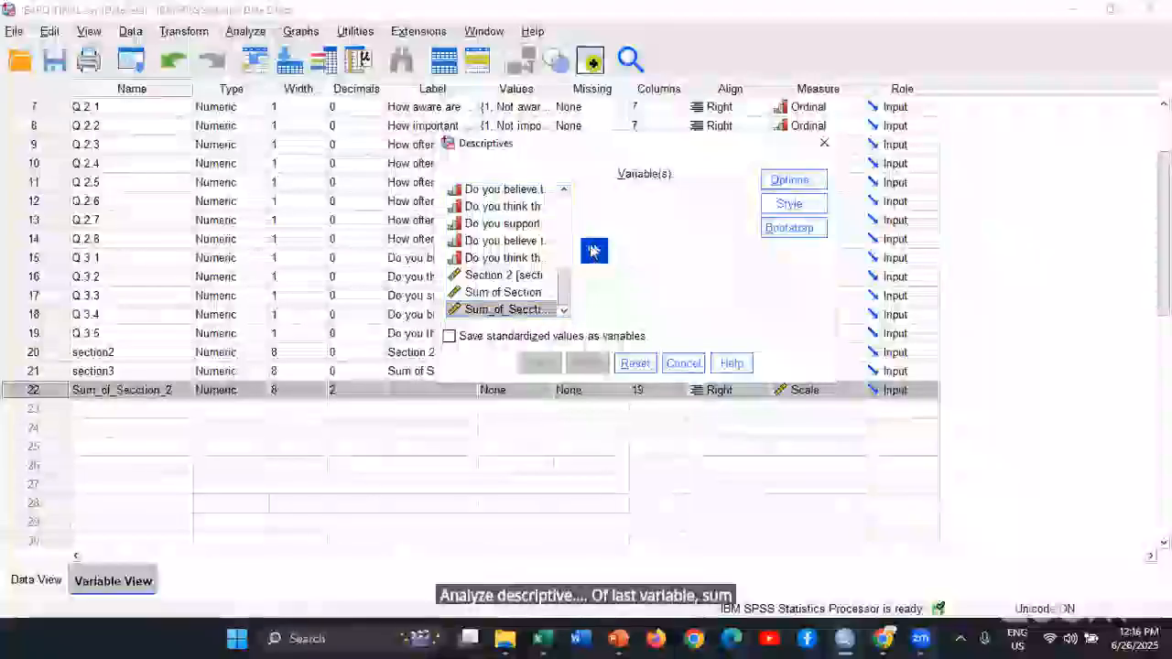
{"action": "left_click", "coordinate": [594, 250]}
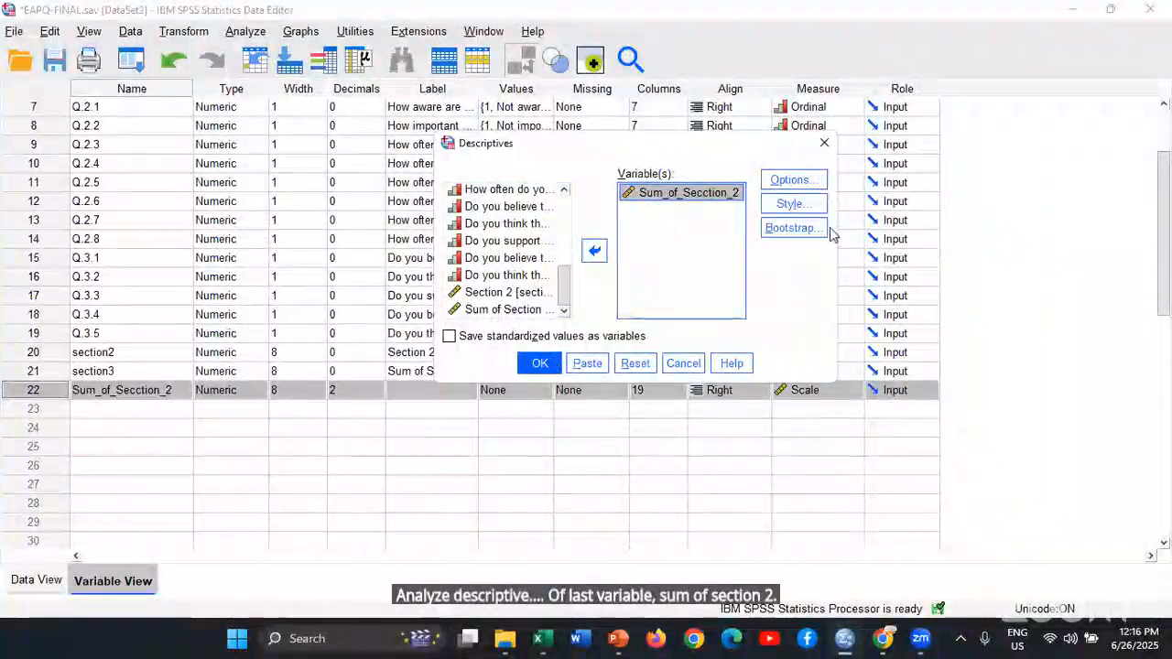
{"action": "left_click", "coordinate": [812, 182]}
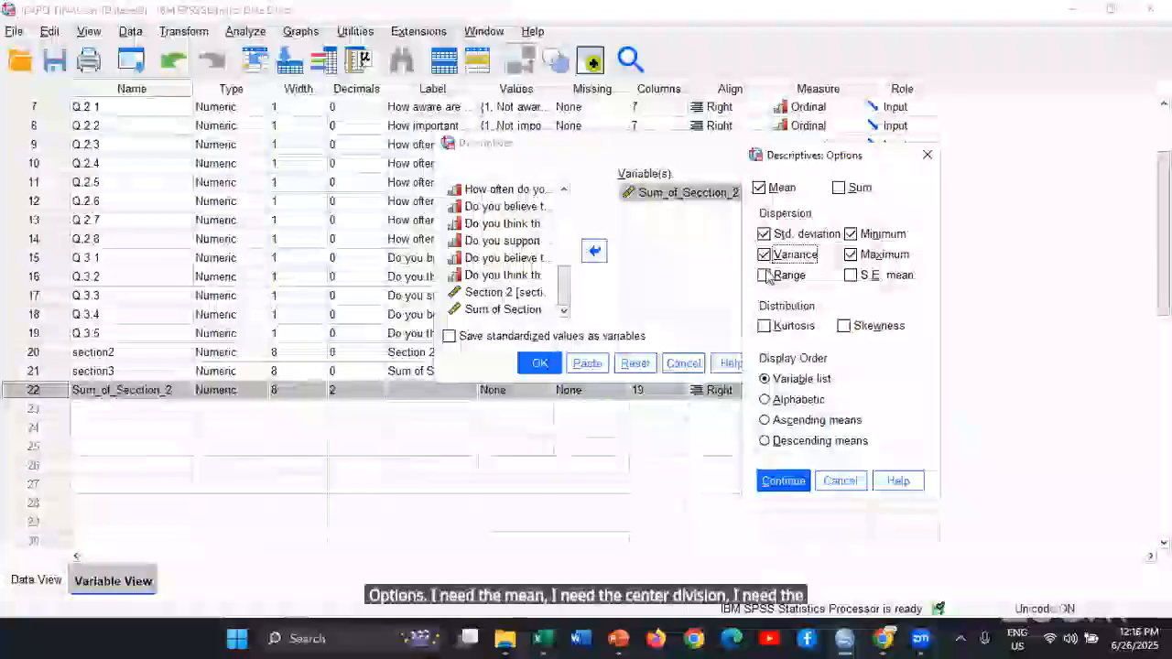
{"action": "left_click", "coordinate": [763, 275]}
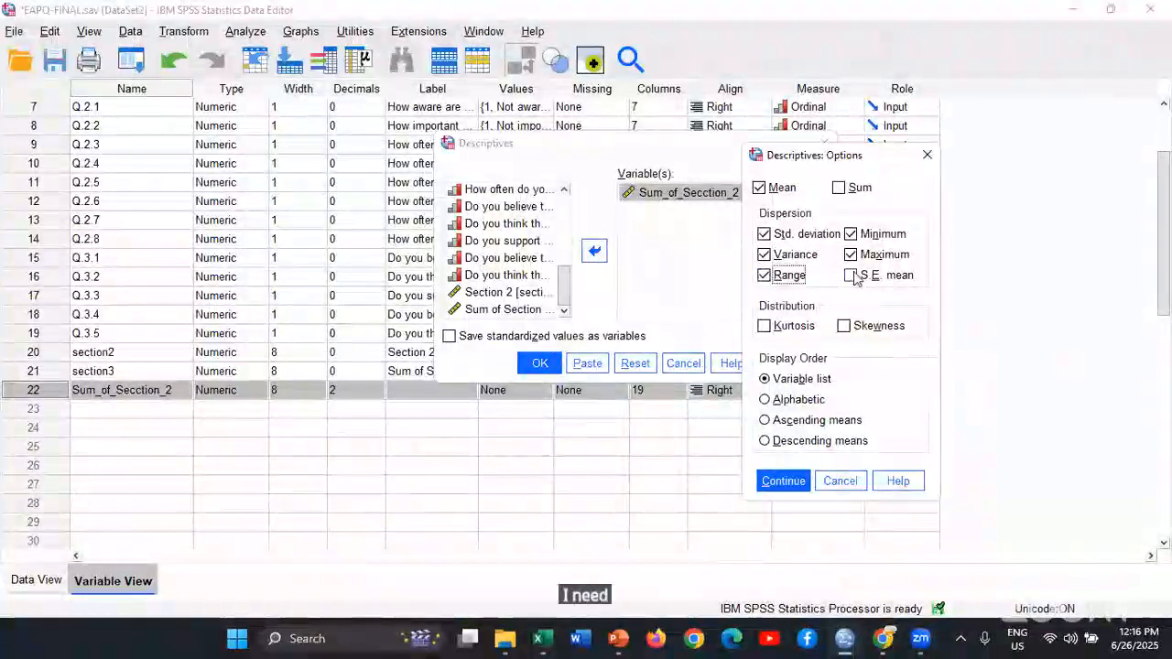
{"action": "left_click", "coordinate": [838, 188]}
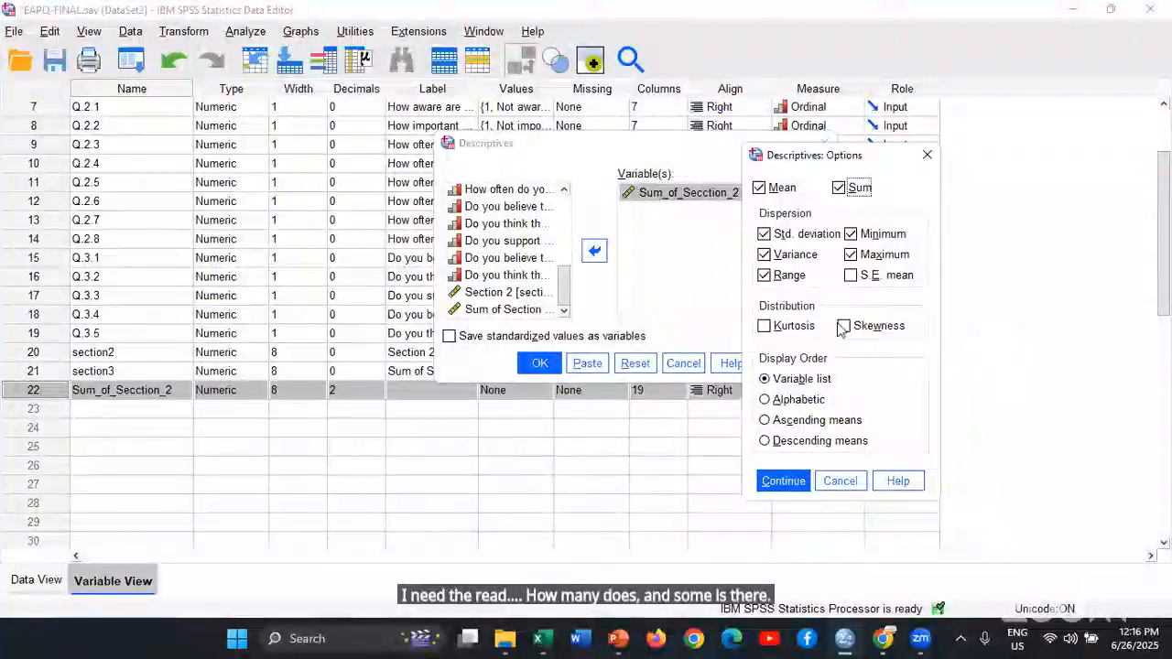
{"action": "left_click", "coordinate": [784, 481]}
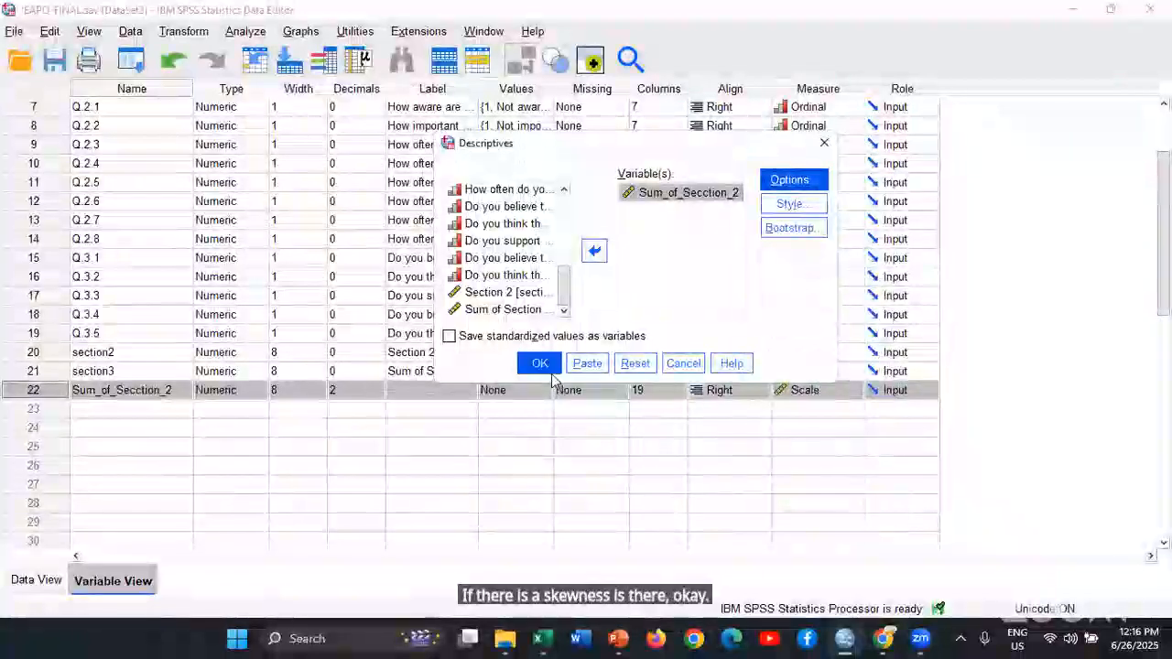
{"action": "left_click", "coordinate": [542, 366]}
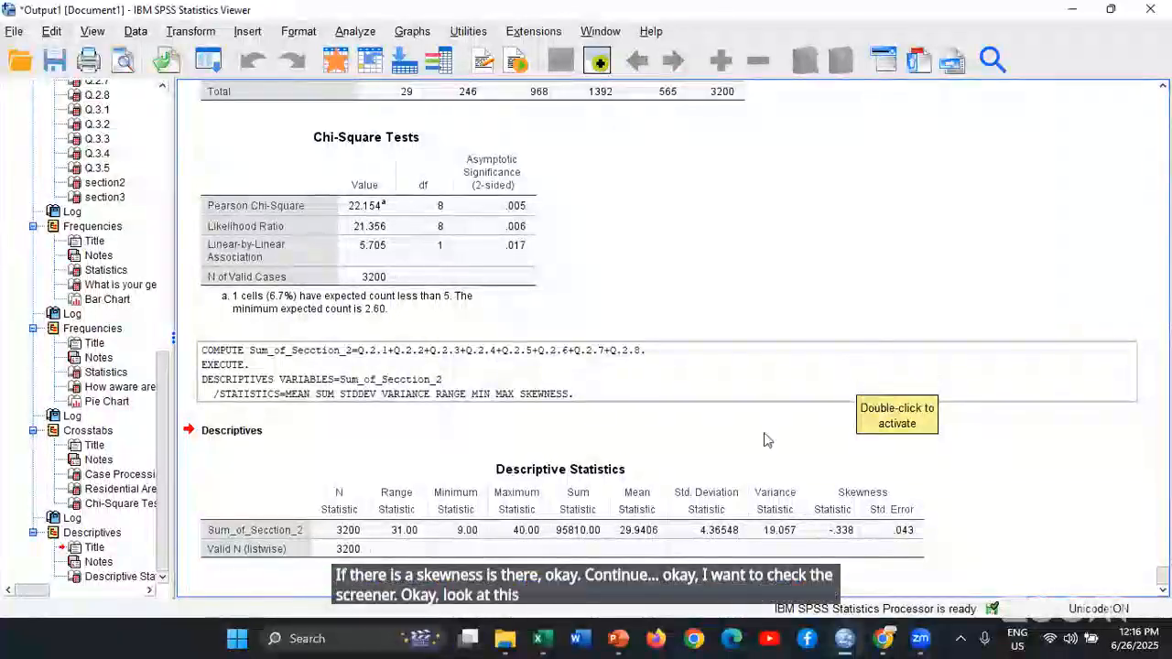
{"action": "left_click", "coordinate": [829, 397]}
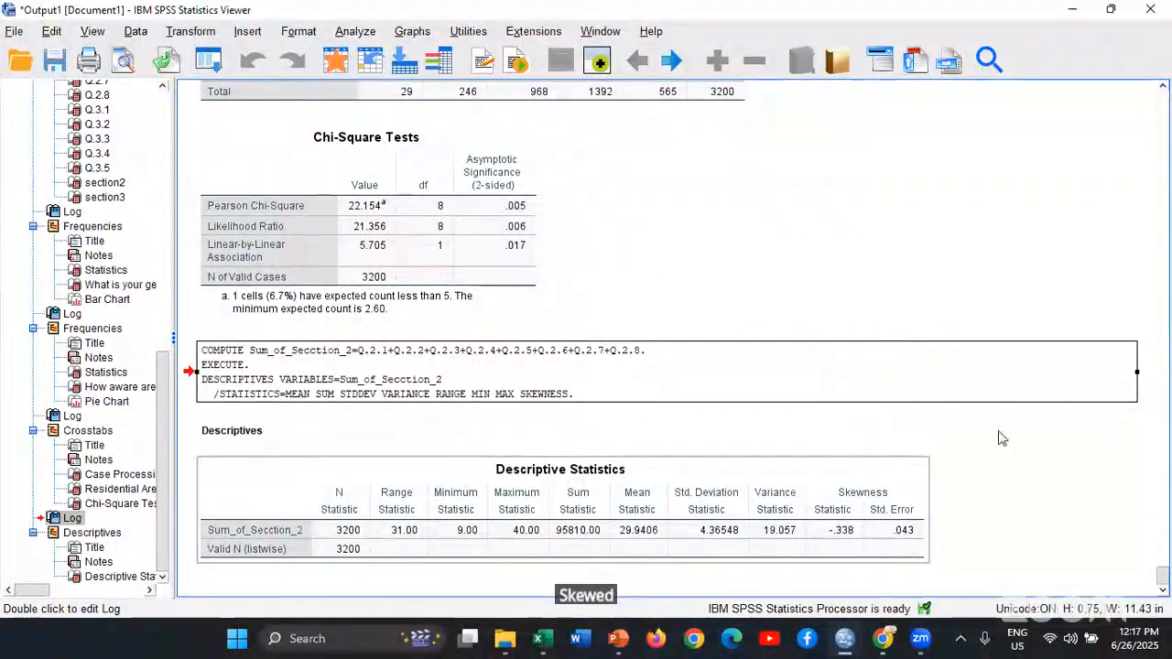
{"action": "left_click", "coordinate": [355, 31]}
{"action": "mouse_move", "coordinate": [458, 99]}
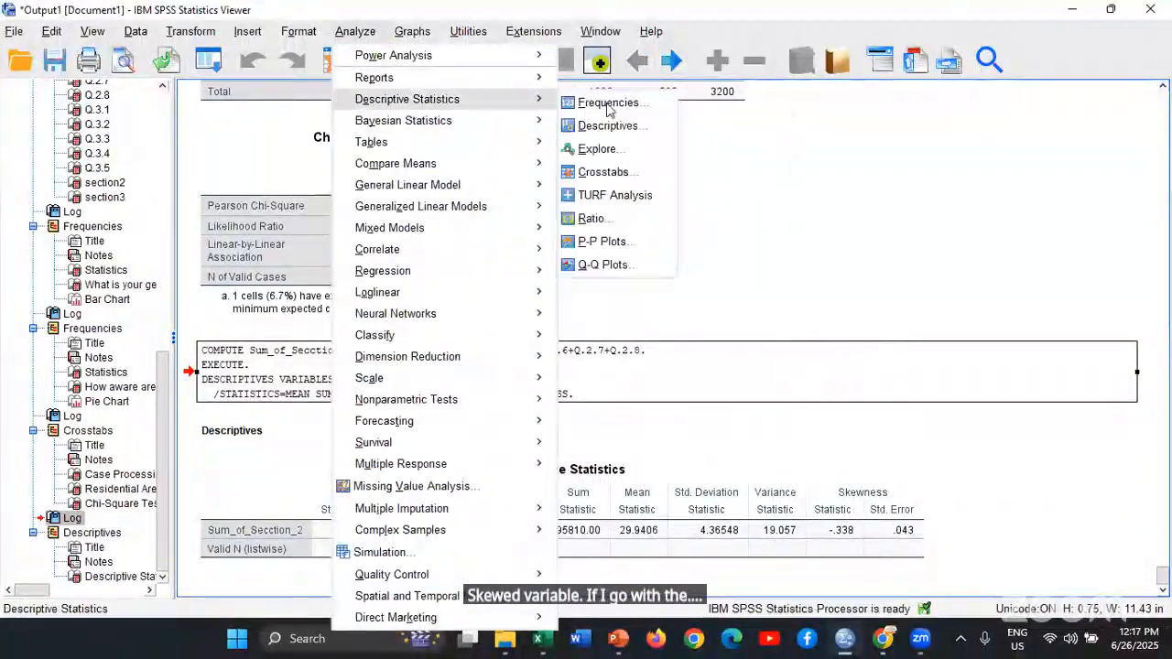
{"action": "left_click", "coordinate": [608, 127]}
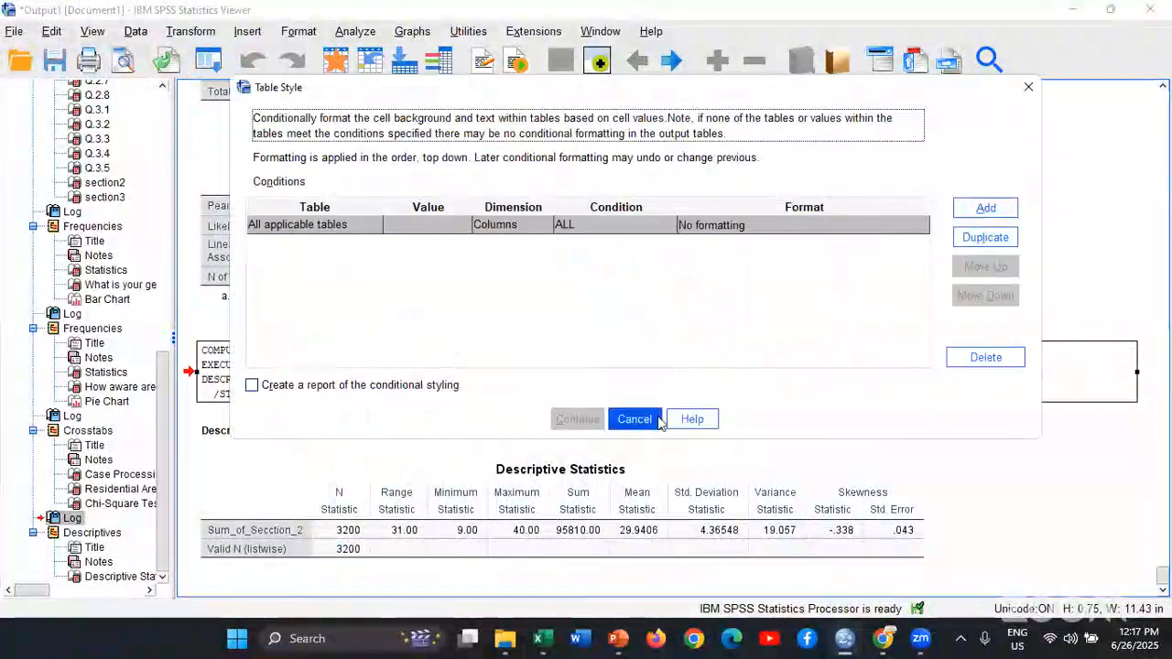
{"action": "left_click", "coordinate": [646, 416]}
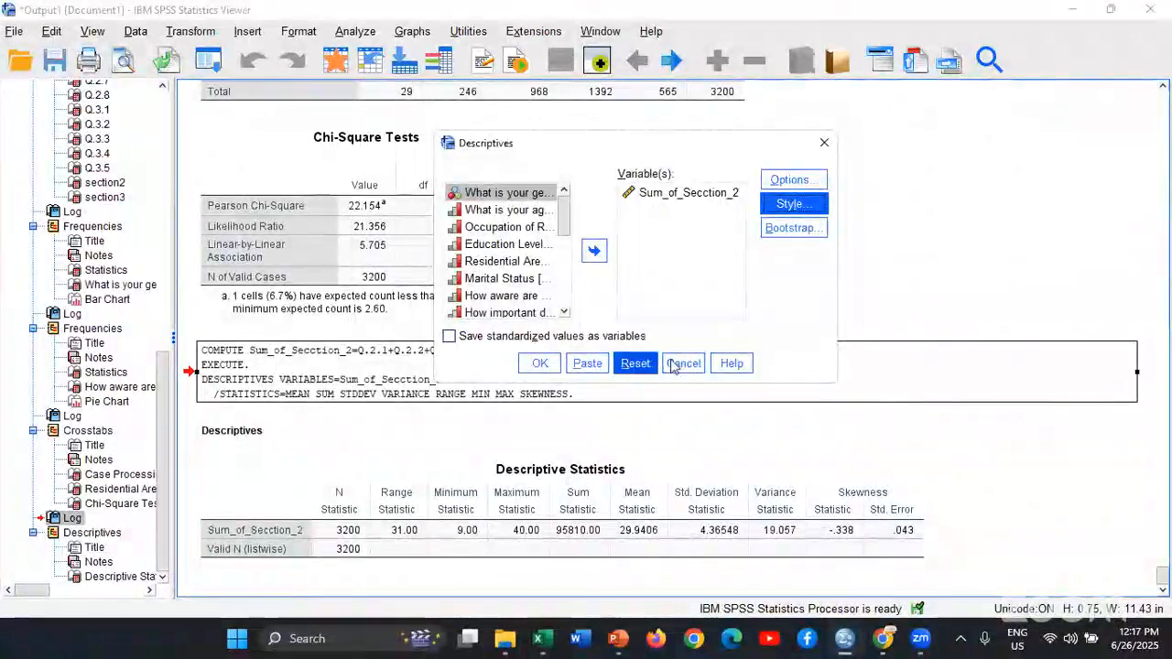
{"action": "left_click", "coordinate": [684, 364]}
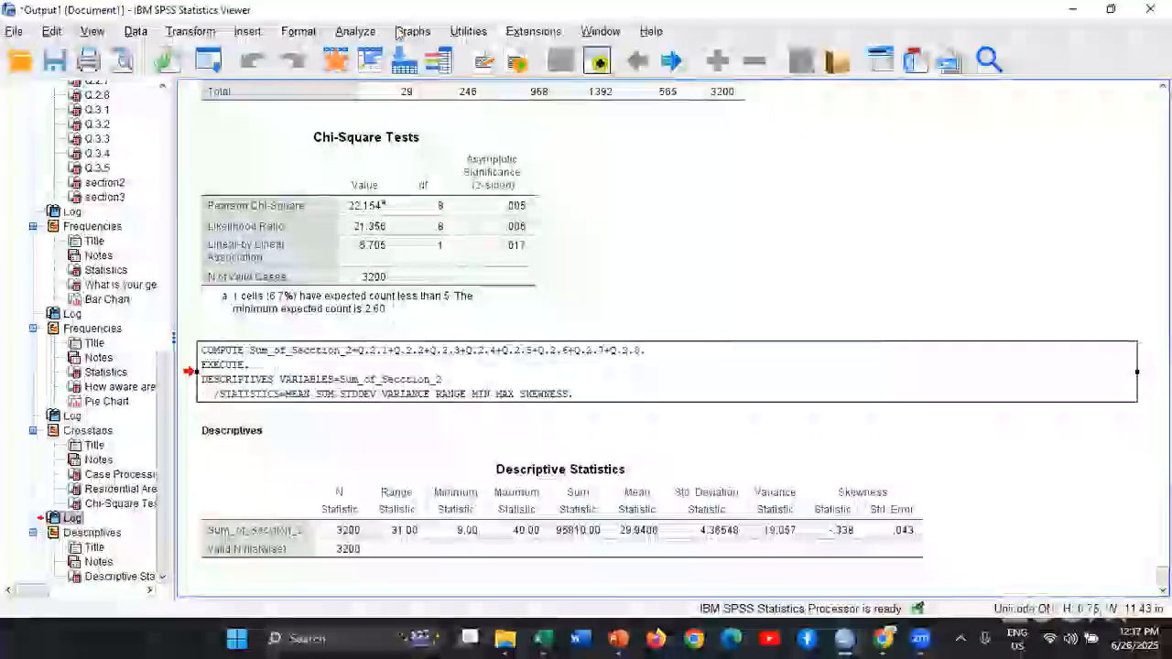
Create a histogram of Sum_of_Secction_2 without a normal curve using the legacy Histogram command
{"action": "left_click", "coordinate": [412, 31]}
{"action": "mouse_move", "coordinate": [450, 176]}
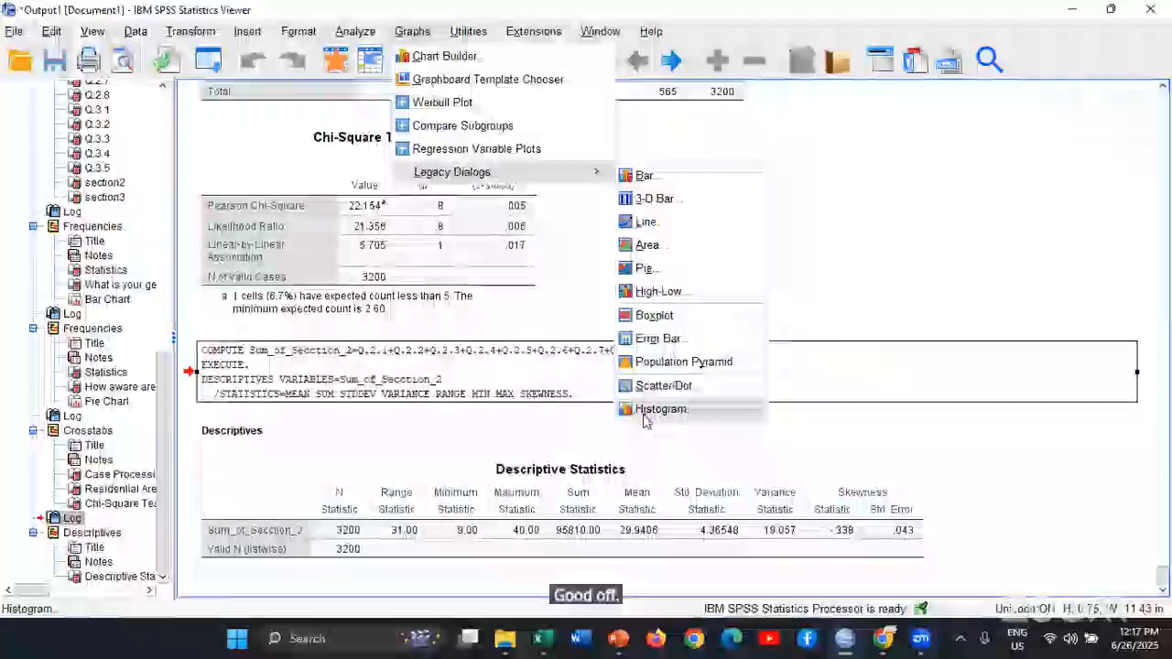
{"action": "left_click", "coordinate": [650, 412]}
{"action": "scroll", "coordinate": [468, 258], "scroll_direction": "down", "scroll_amount": 3}
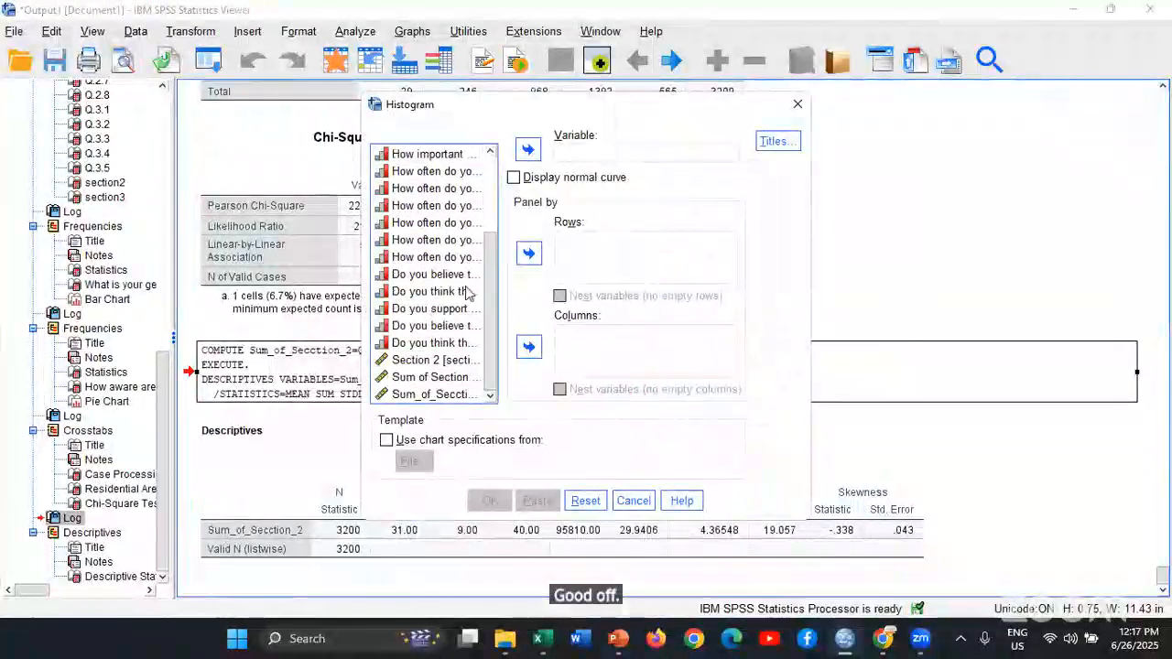
{"action": "left_click", "coordinate": [440, 395]}
{"action": "left_click", "coordinate": [528, 149]}
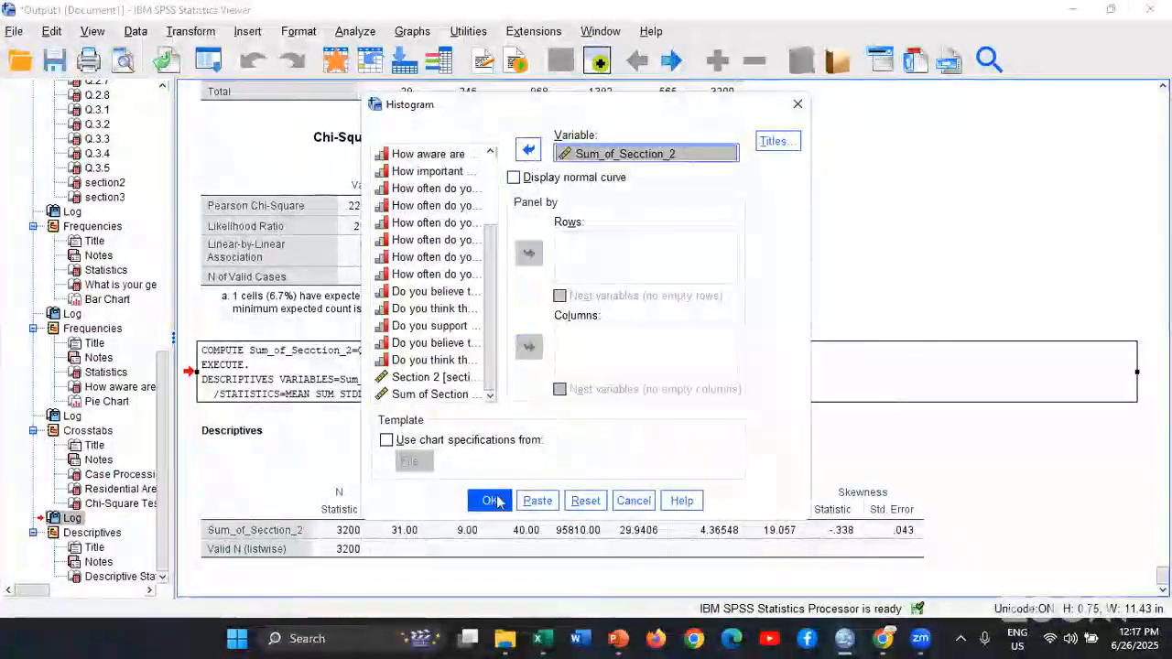
{"action": "left_click", "coordinate": [493, 501]}
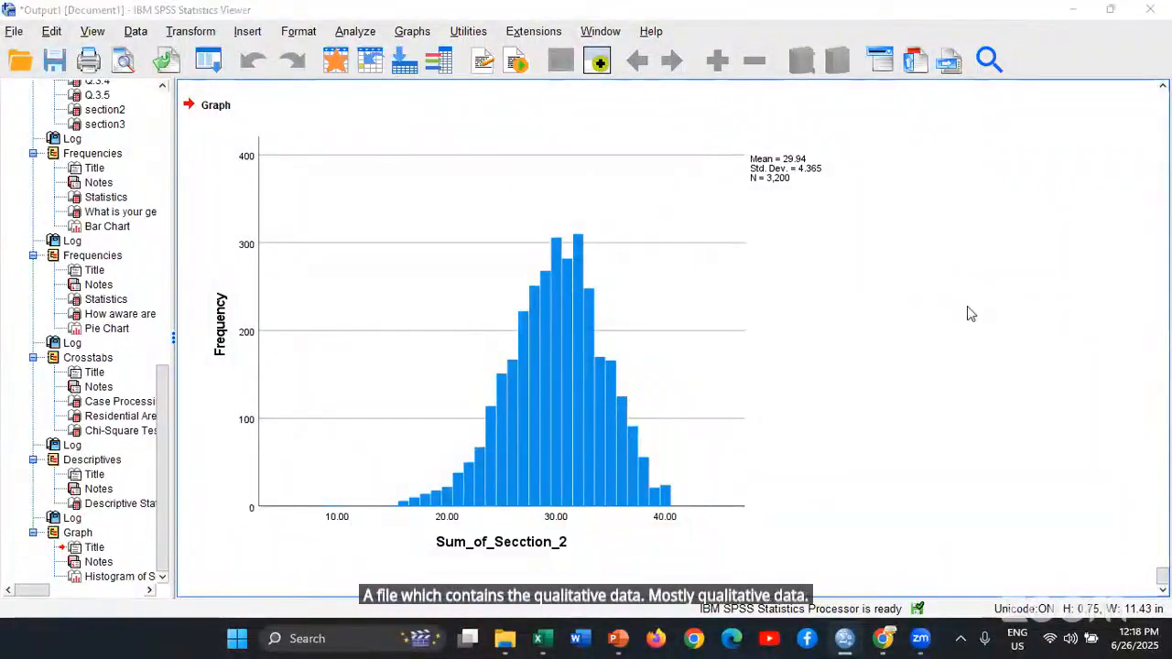
Switch to the Introduction to SPSS presentation in PowerPoint and present the FORMAT OF DATA slide, revealing its first line
{"action": "key", "text": "alt+Tab"}
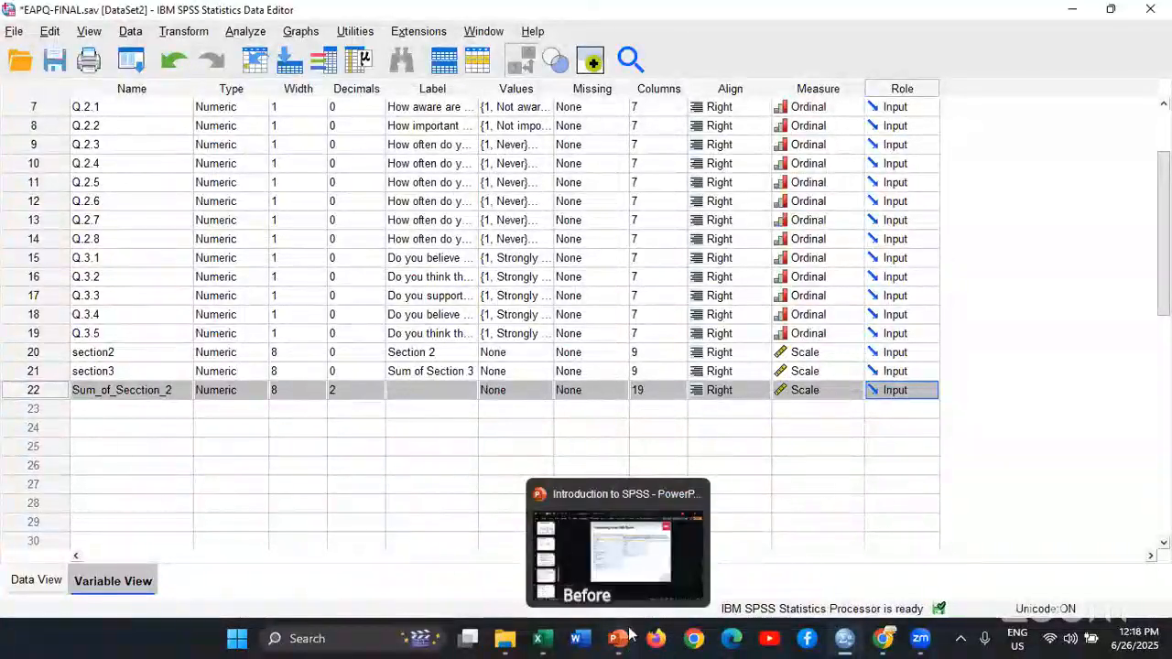
{"action": "left_click", "coordinate": [629, 634]}
{"action": "scroll", "coordinate": [687, 359], "scroll_direction": "down", "scroll_amount": 1}
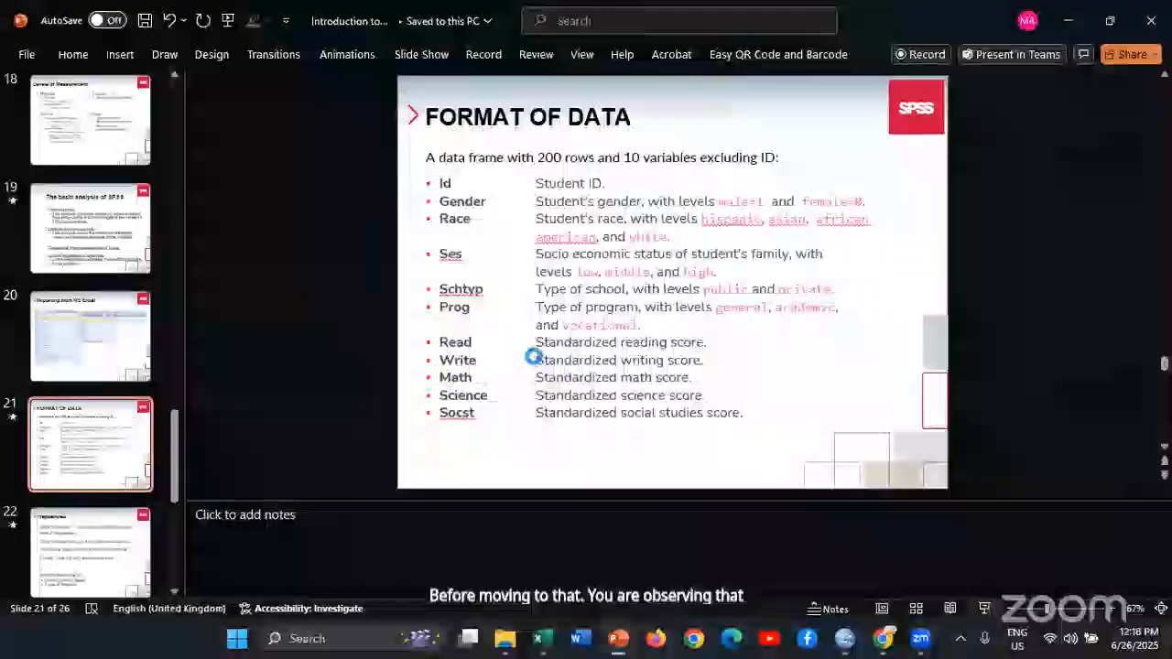
{"action": "key", "text": "shift+F5"}
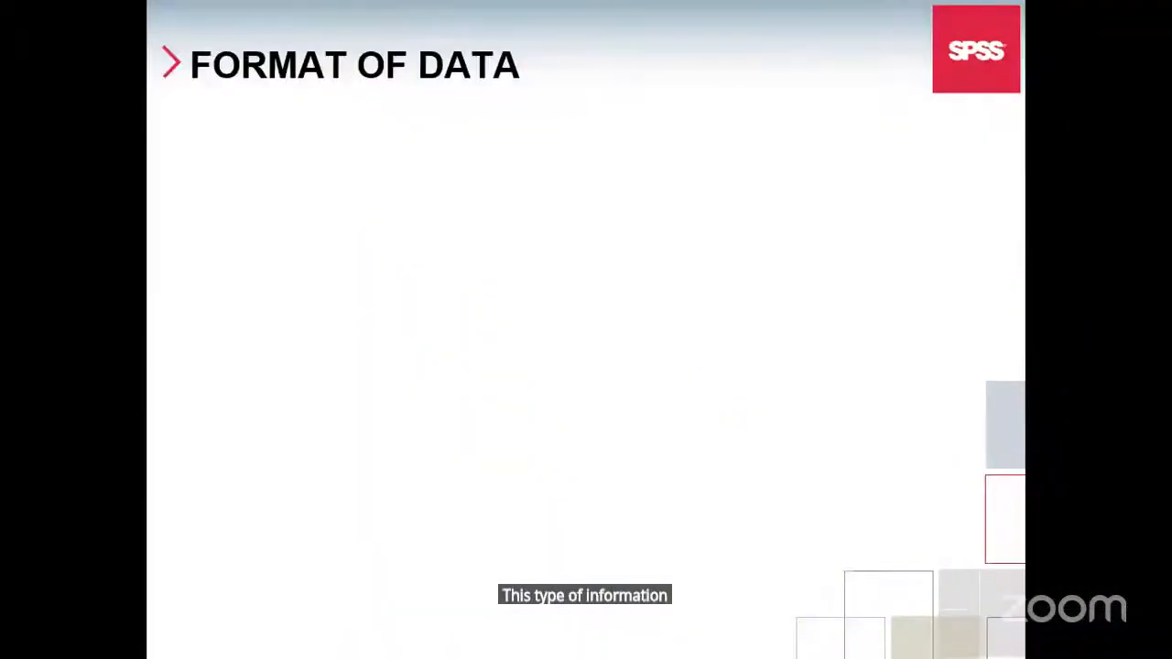
{"action": "key", "text": "Right"}
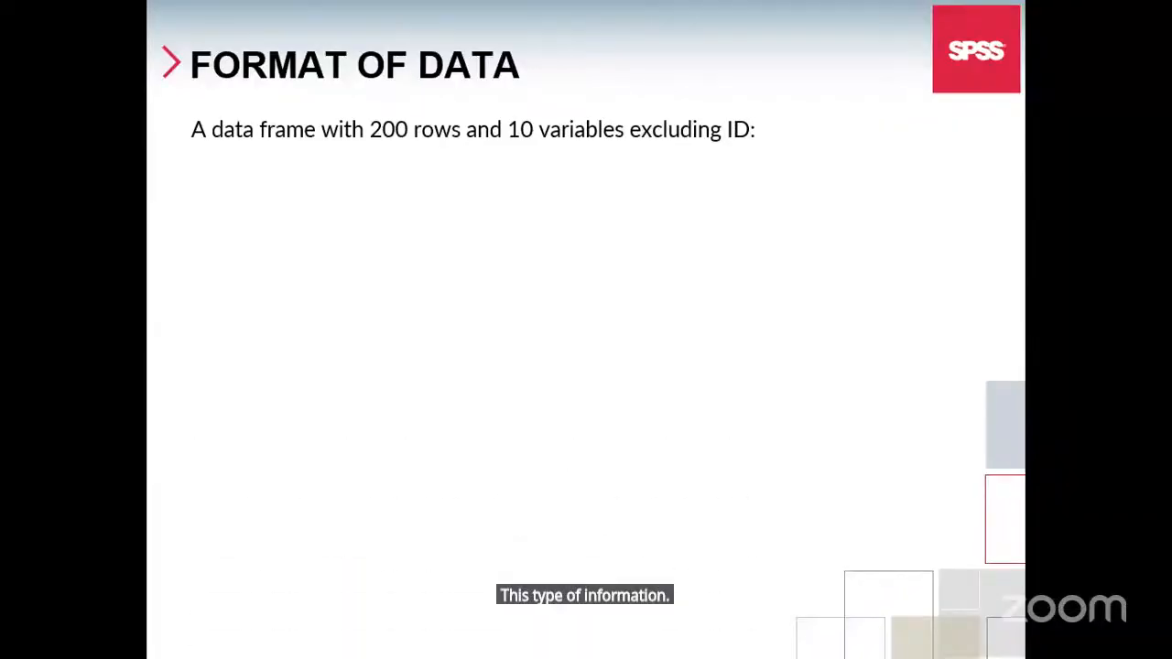
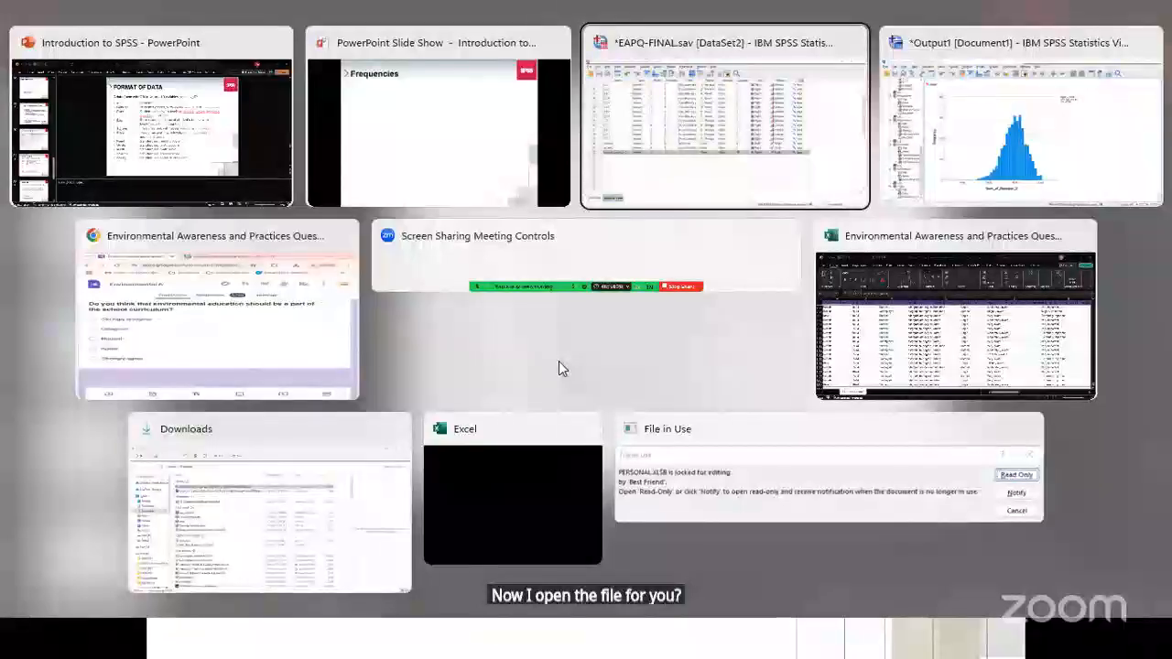
Switch to the SPSS Data Editor and open the hsb2.sav dataset from the June 2025 folder
{"action": "key", "text": "alt+Tab"}
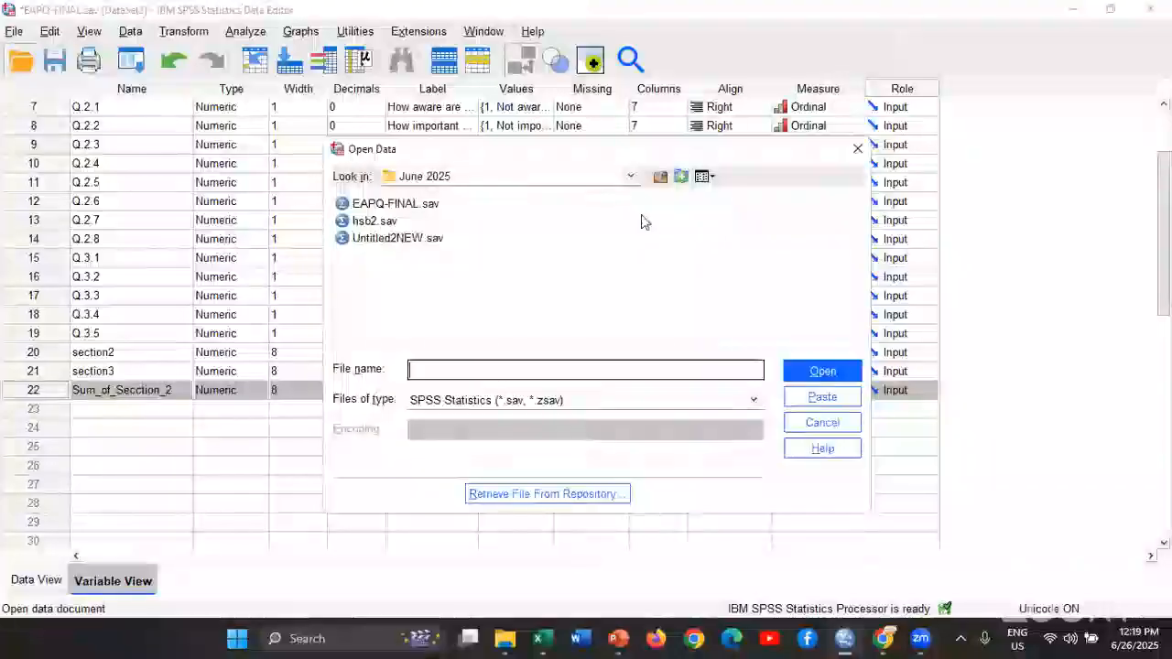
{"action": "left_click", "coordinate": [368, 222]}
{"action": "left_click", "coordinate": [800, 375]}
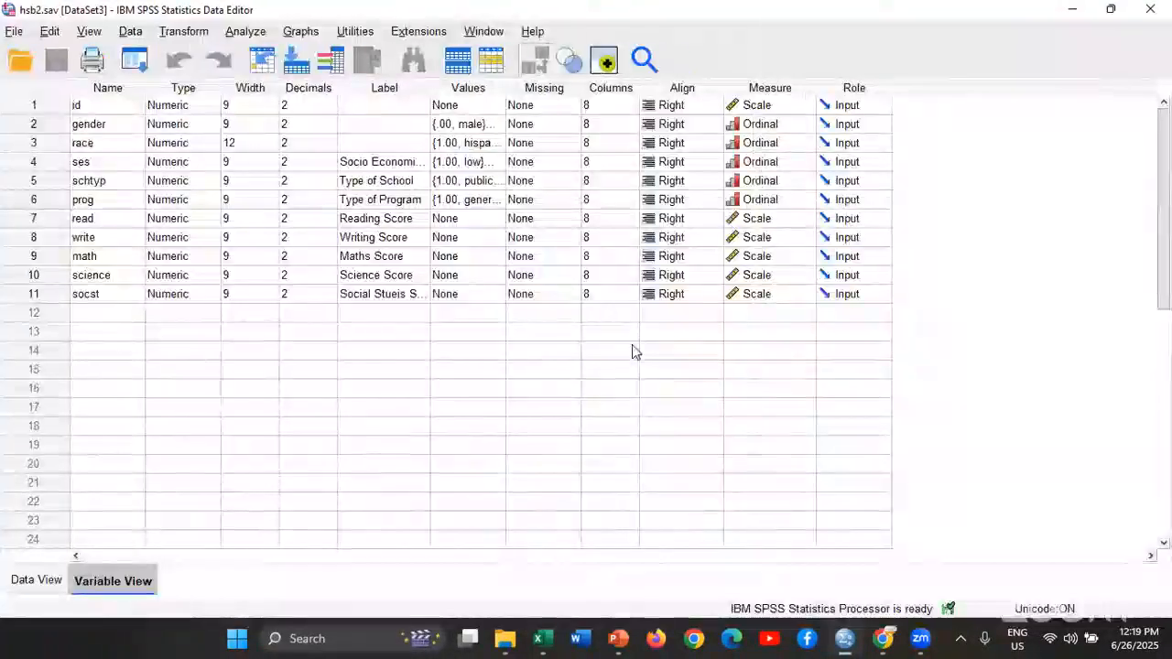
View the hsb2.sav data records, and return to the dataset's variable definitions
{"action": "left_click", "coordinate": [49, 582]}
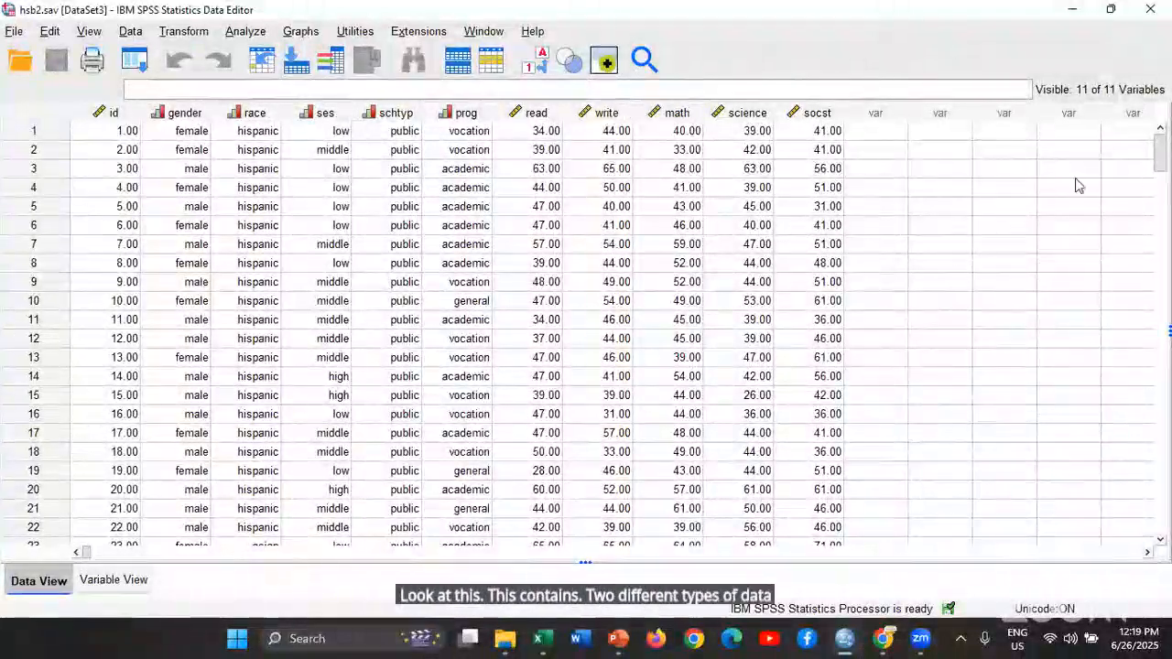
{"action": "left_click", "coordinate": [113, 580]}
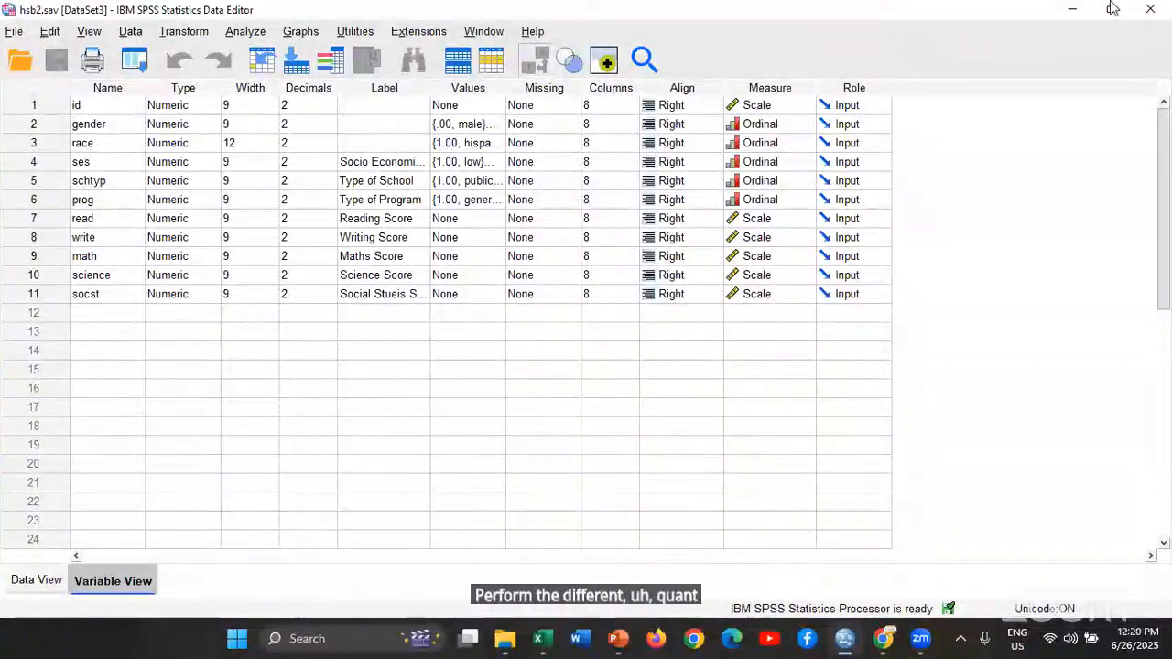
{"action": "mouse_move", "coordinate": [1113, 8]}
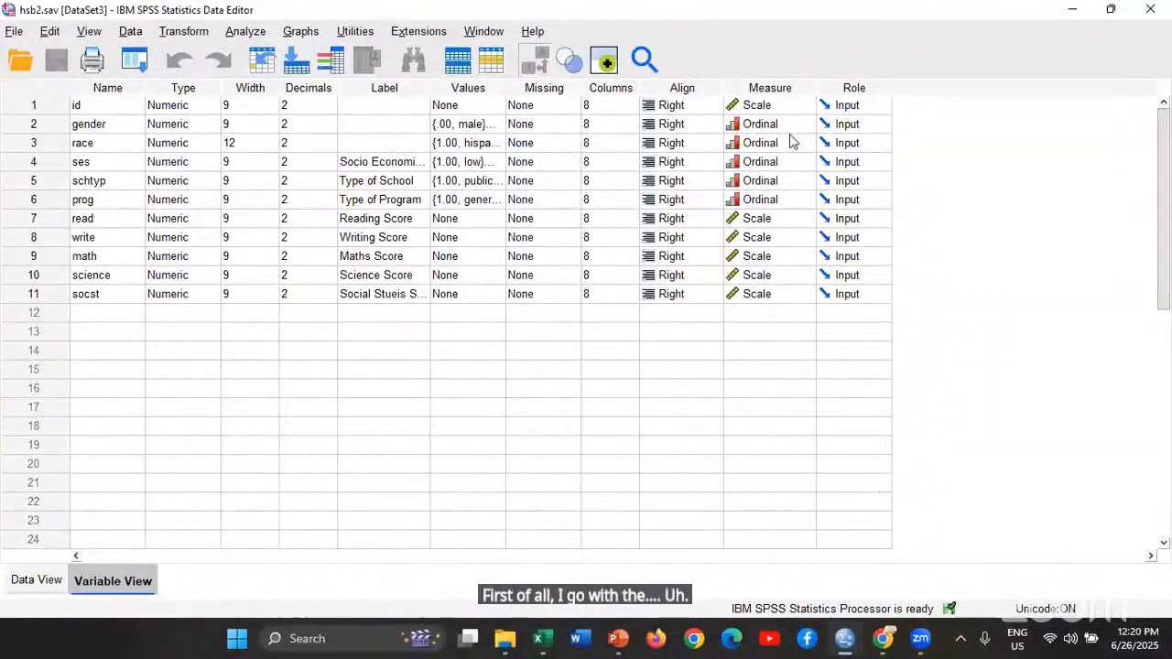
Highlight the ordinal measurement levels of gender through prog, and the scale levels of read through socst
{"action": "left_click_drag", "start_coordinate": [792, 135], "coordinate": [797, 199]}
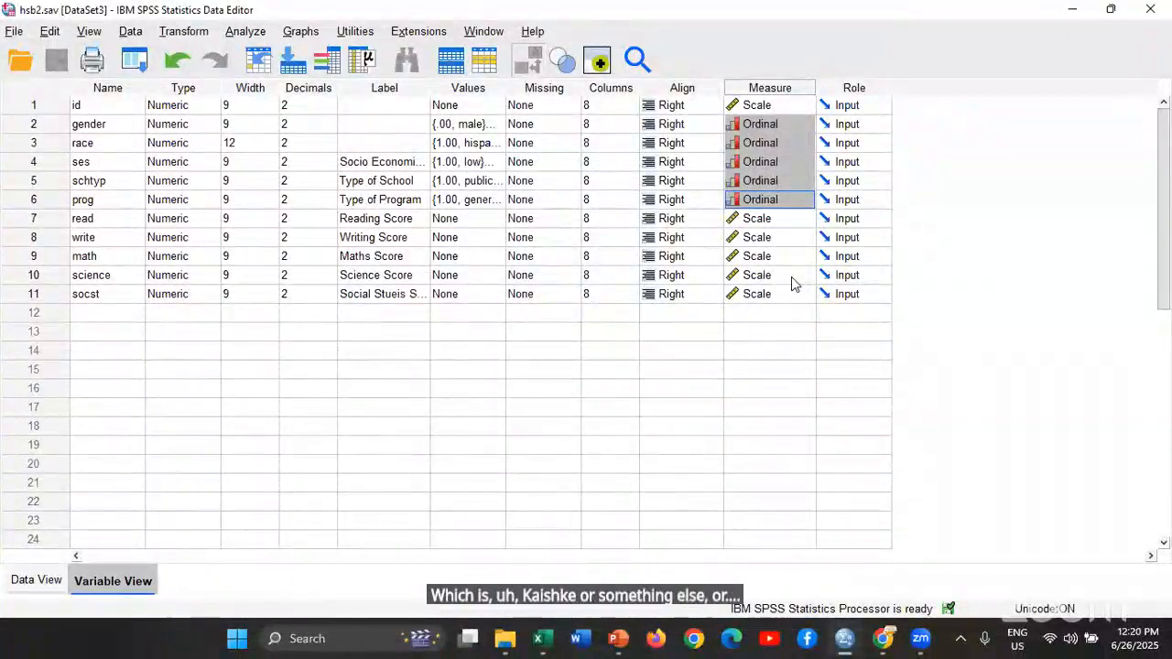
{"action": "left_click", "coordinate": [776, 220]}
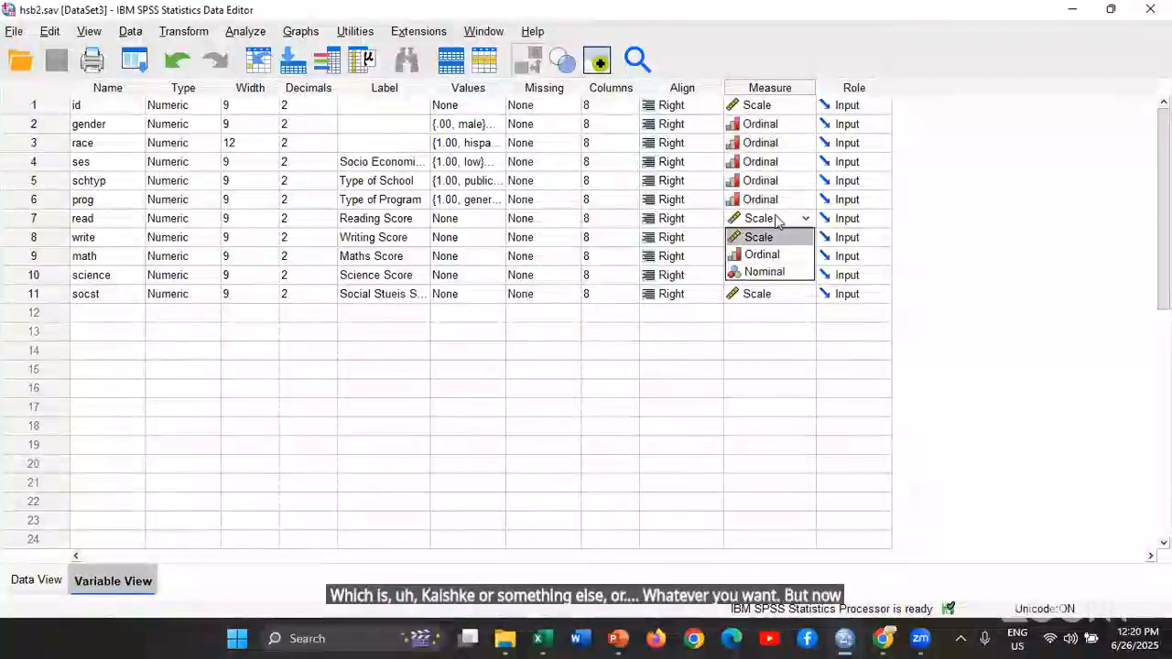
{"action": "left_click", "coordinate": [853, 214]}
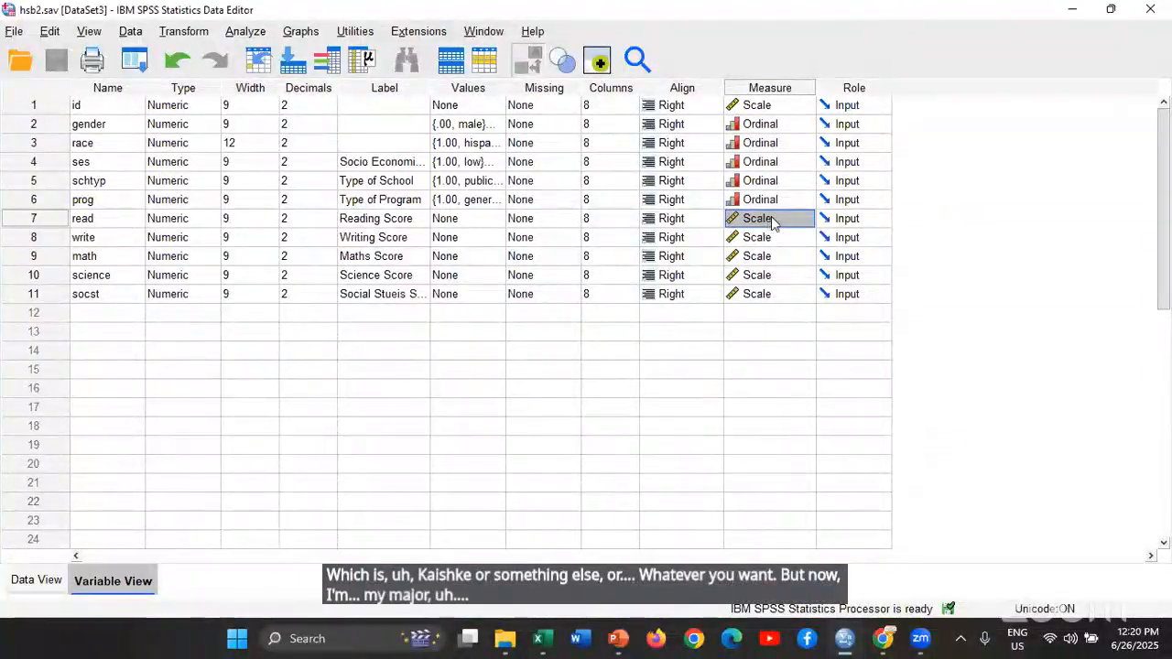
{"action": "left_click_drag", "start_coordinate": [771, 217], "coordinate": [775, 328]}
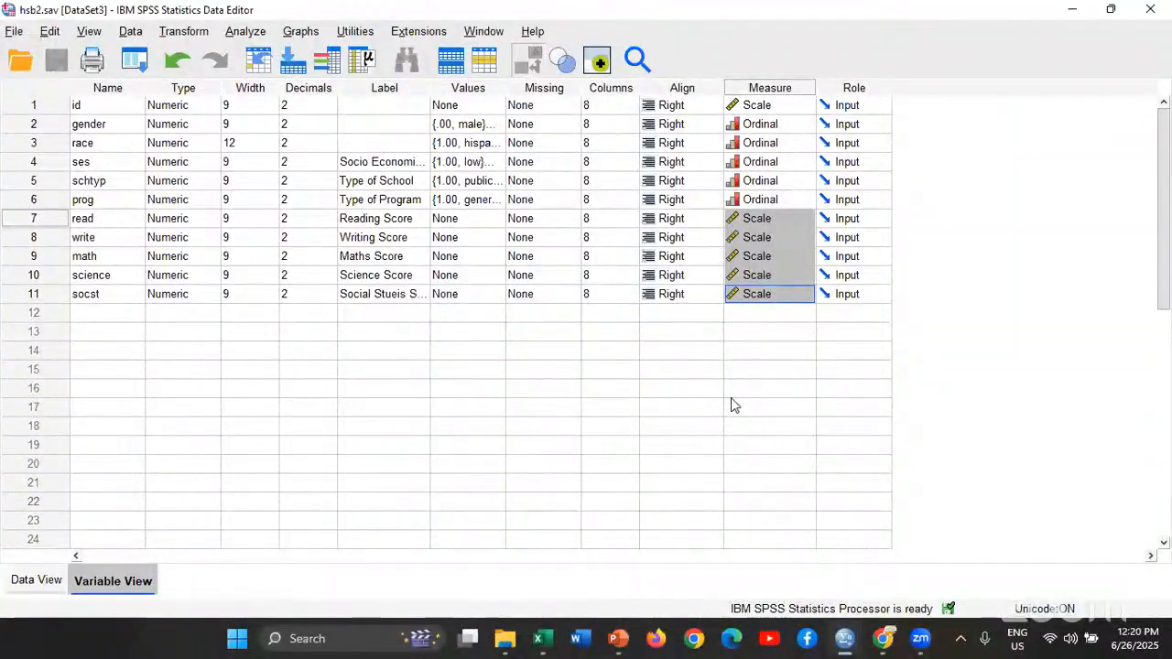
Set up a Descriptives analysis with the five score variables read, write, math, science and socst
{"action": "left_click", "coordinate": [254, 32]}
{"action": "mouse_move", "coordinate": [340, 98]}
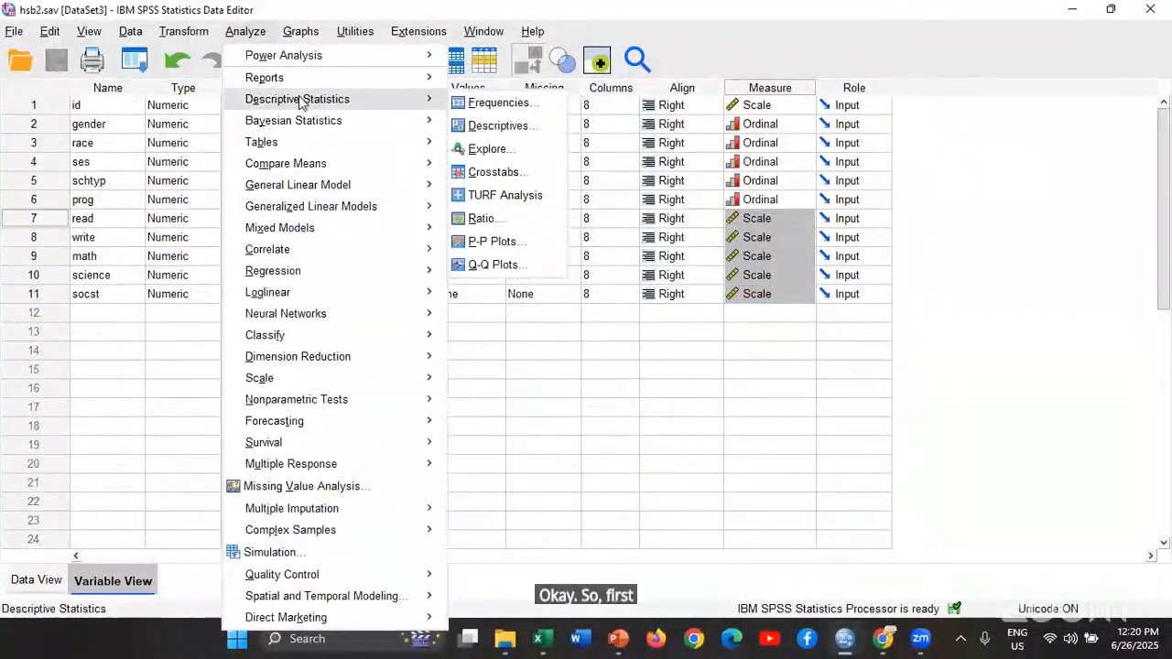
{"action": "left_click", "coordinate": [504, 125]}
{"action": "scroll", "coordinate": [565, 274], "scroll_direction": "down", "scroll_amount": 1}
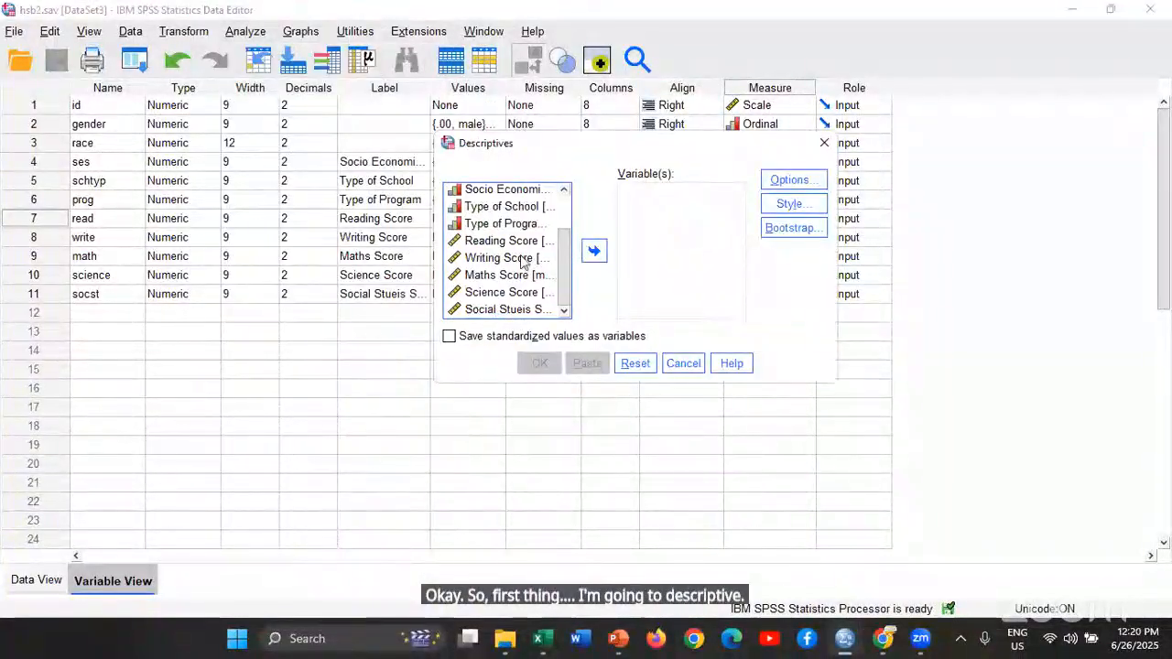
{"action": "left_click", "coordinate": [527, 243]}
{"action": "key", "text": "shift+Down"}
{"action": "key", "text": "shift+Down"}
{"action": "key", "text": "shift+Down"}
{"action": "key", "text": "shift+Down"}
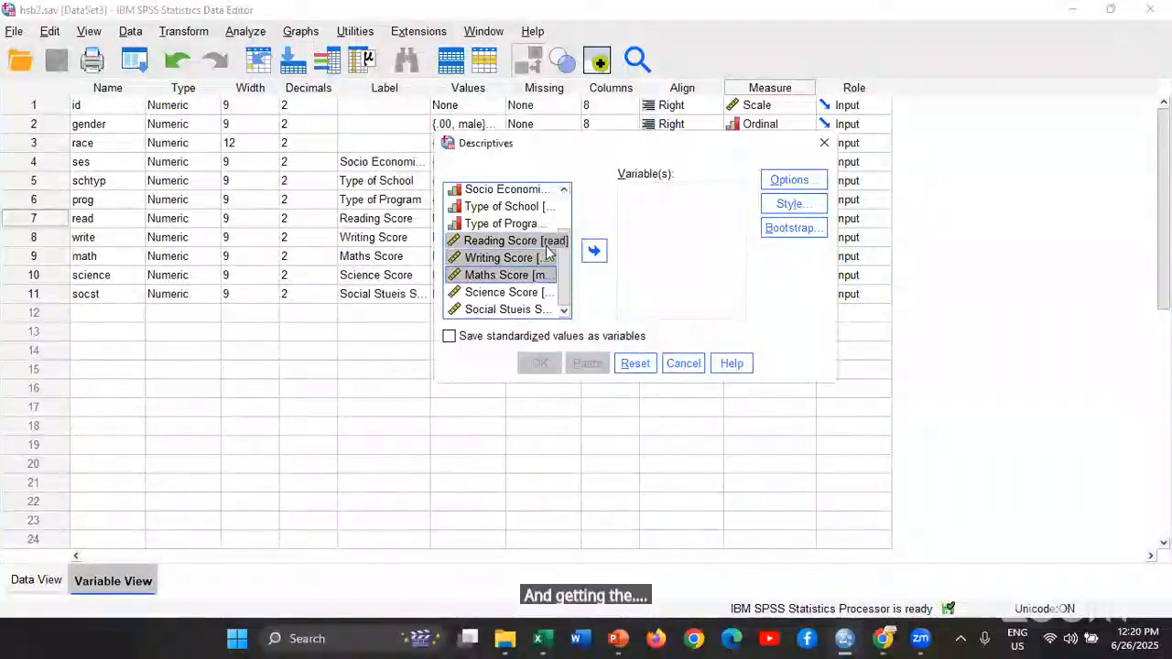
{"action": "left_click", "coordinate": [595, 251]}
Add range and skewness to the default descriptive statistics and run the analysis
{"action": "left_click", "coordinate": [789, 183]}
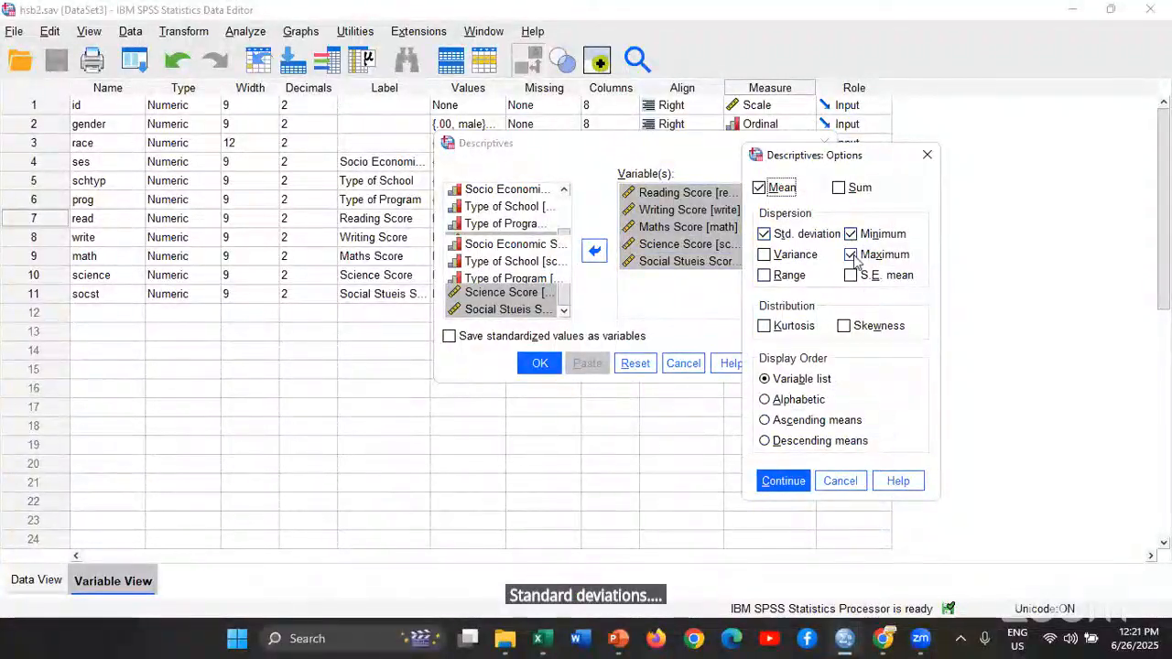
{"action": "left_click", "coordinate": [792, 276]}
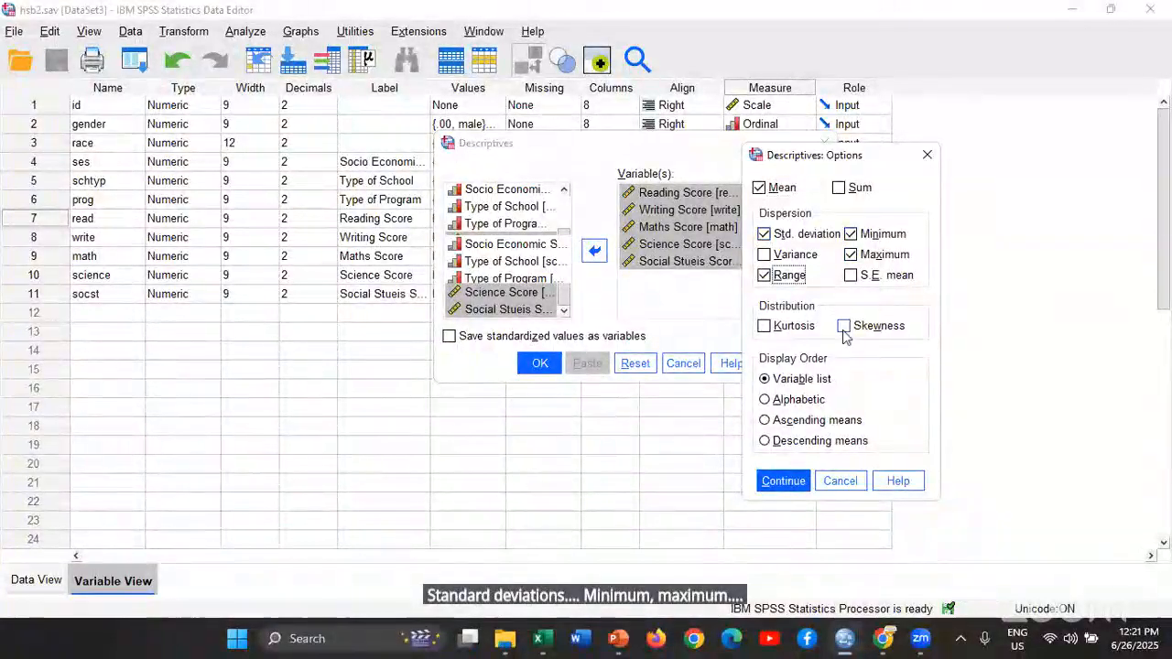
{"action": "left_click", "coordinate": [784, 481]}
{"action": "left_click", "coordinate": [540, 363]}
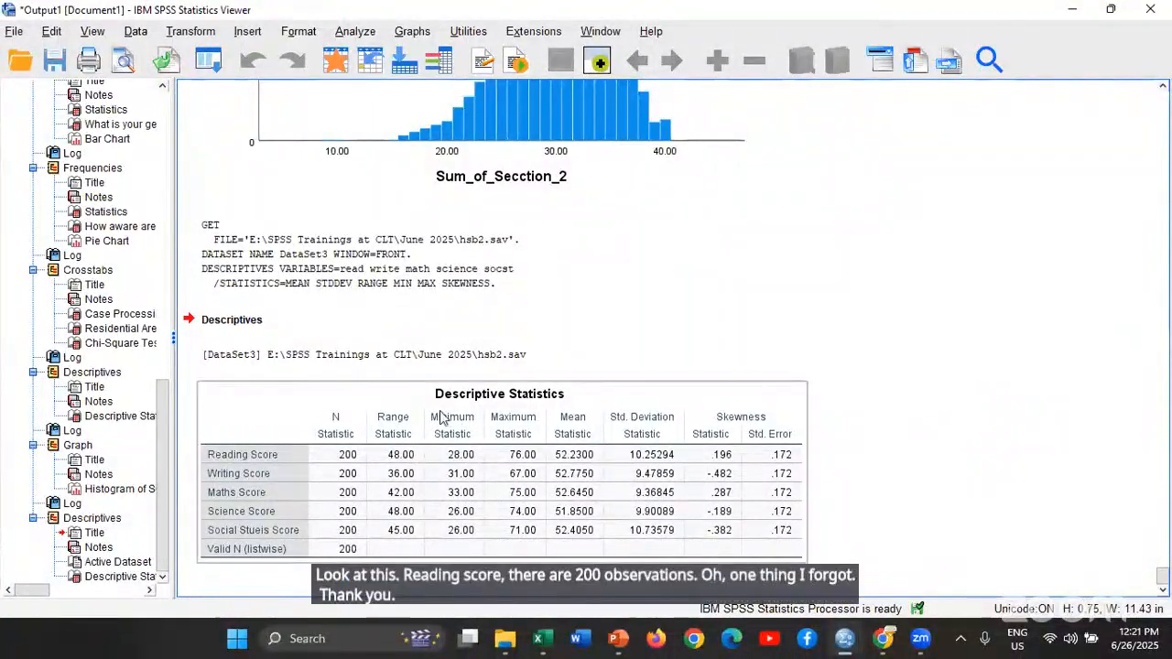
{"action": "left_click", "coordinate": [290, 399]}
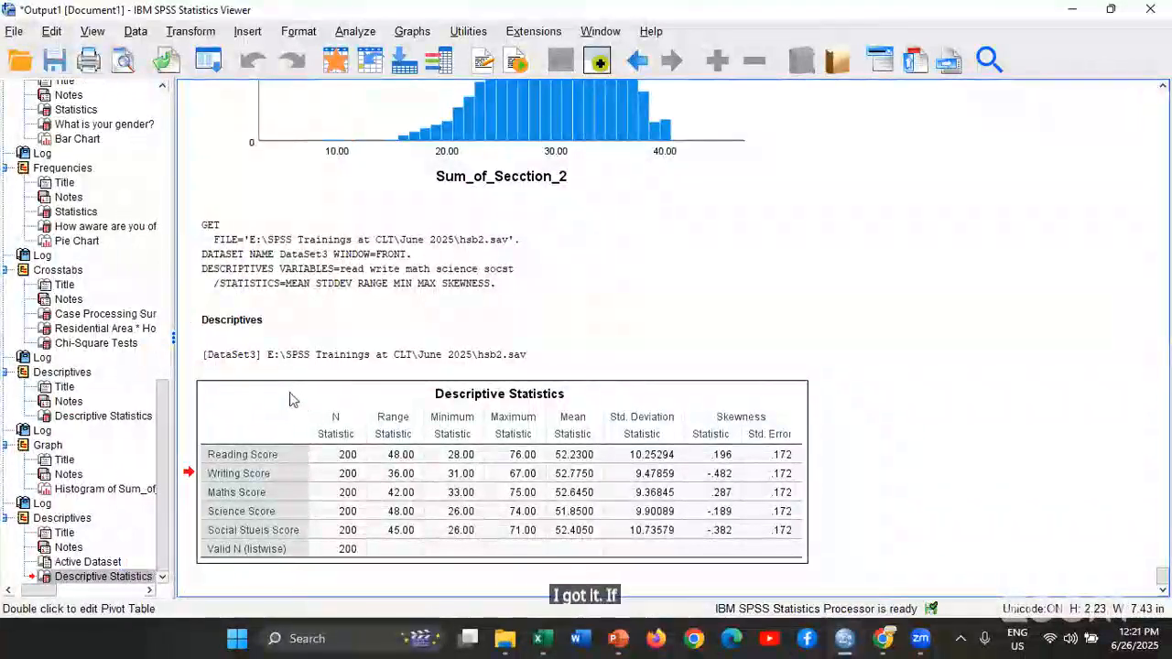
{"action": "double_click", "coordinate": [290, 399]}
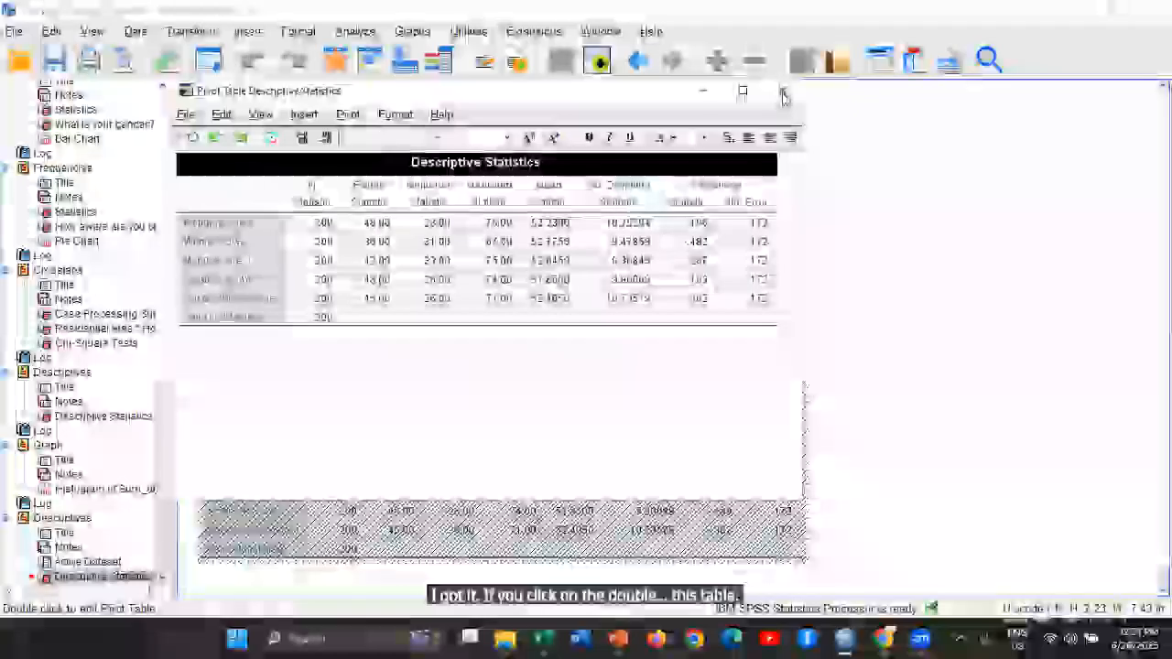
{"action": "left_click", "coordinate": [782, 91]}
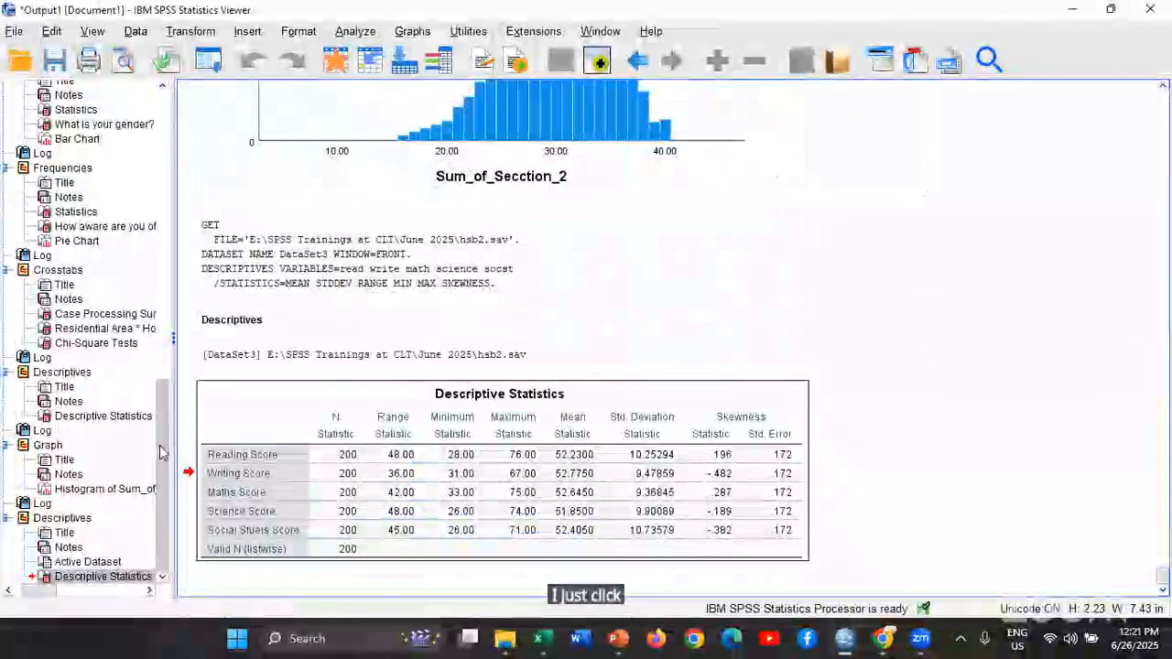
Activate the Descriptive Statistics table for editing, transpose its rows and columns, and transpose them back
{"action": "left_click", "coordinate": [241, 419]}
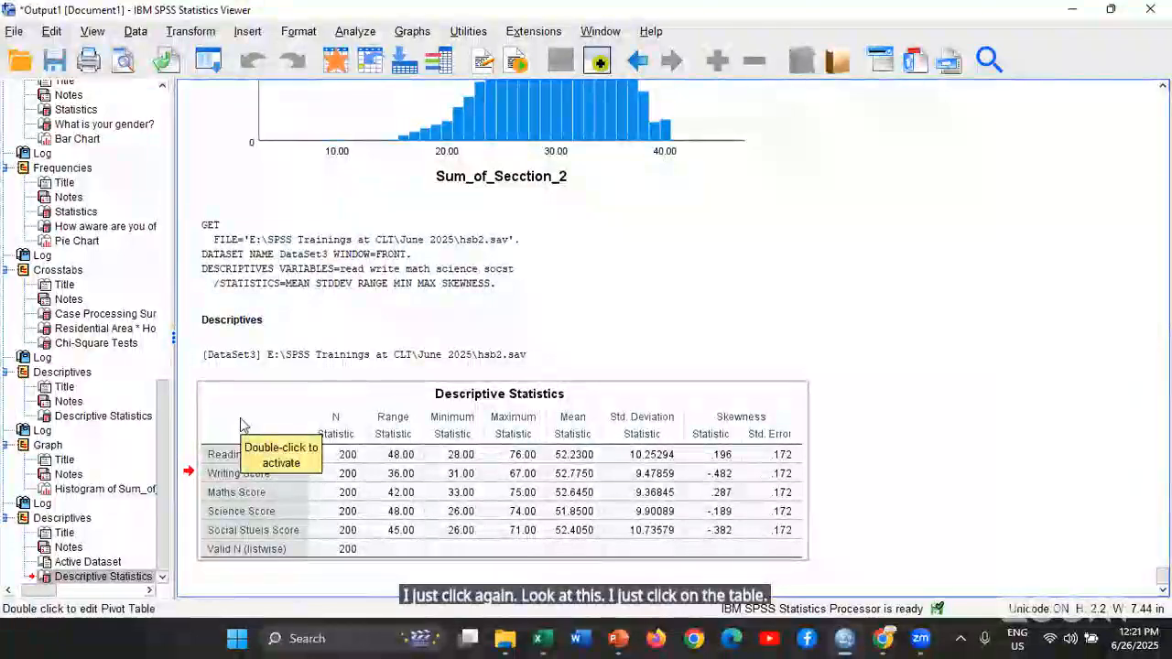
{"action": "double_click", "coordinate": [241, 423]}
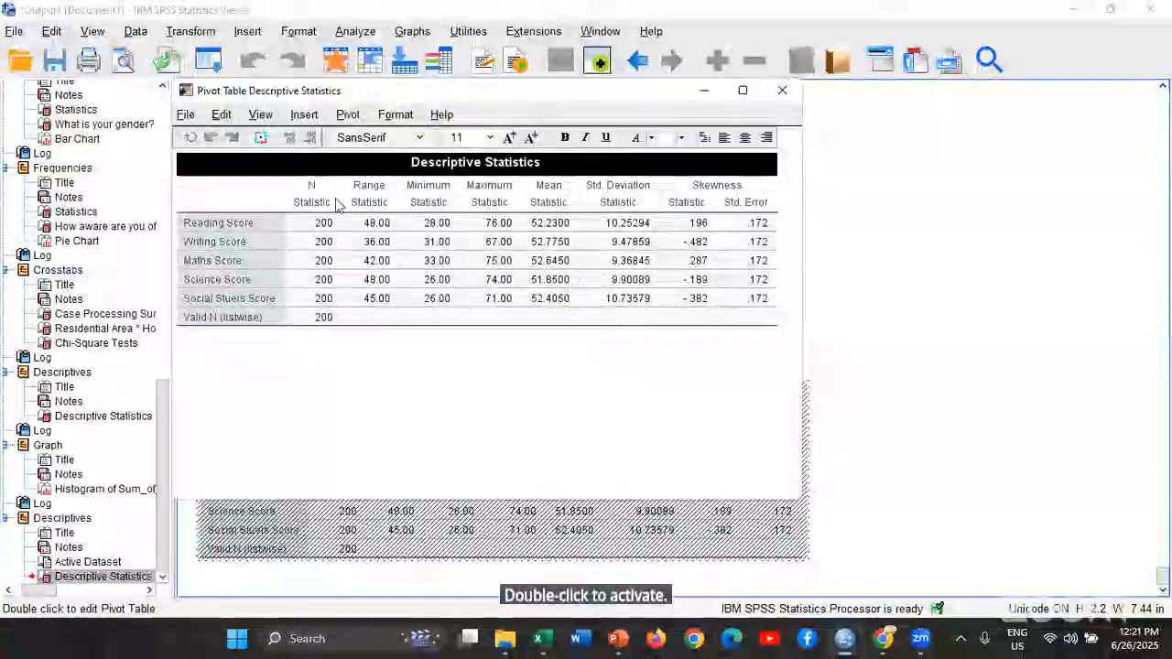
{"action": "left_click", "coordinate": [348, 115]}
{"action": "left_click", "coordinate": [380, 160]}
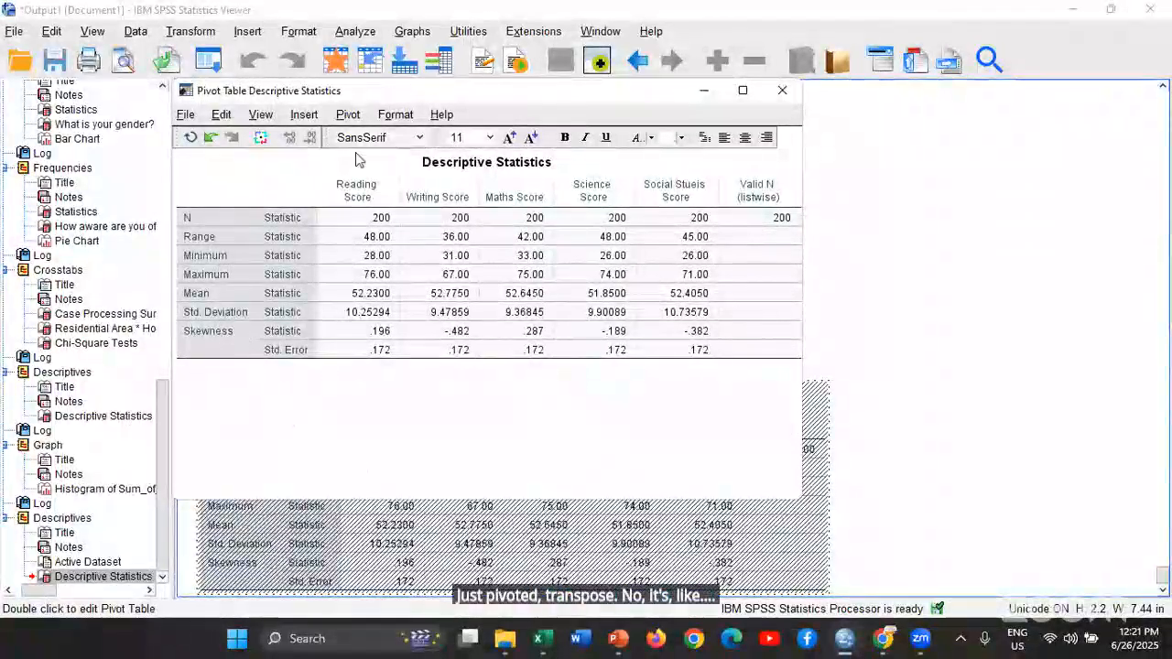
{"action": "left_click", "coordinate": [347, 117]}
{"action": "left_click", "coordinate": [364, 163]}
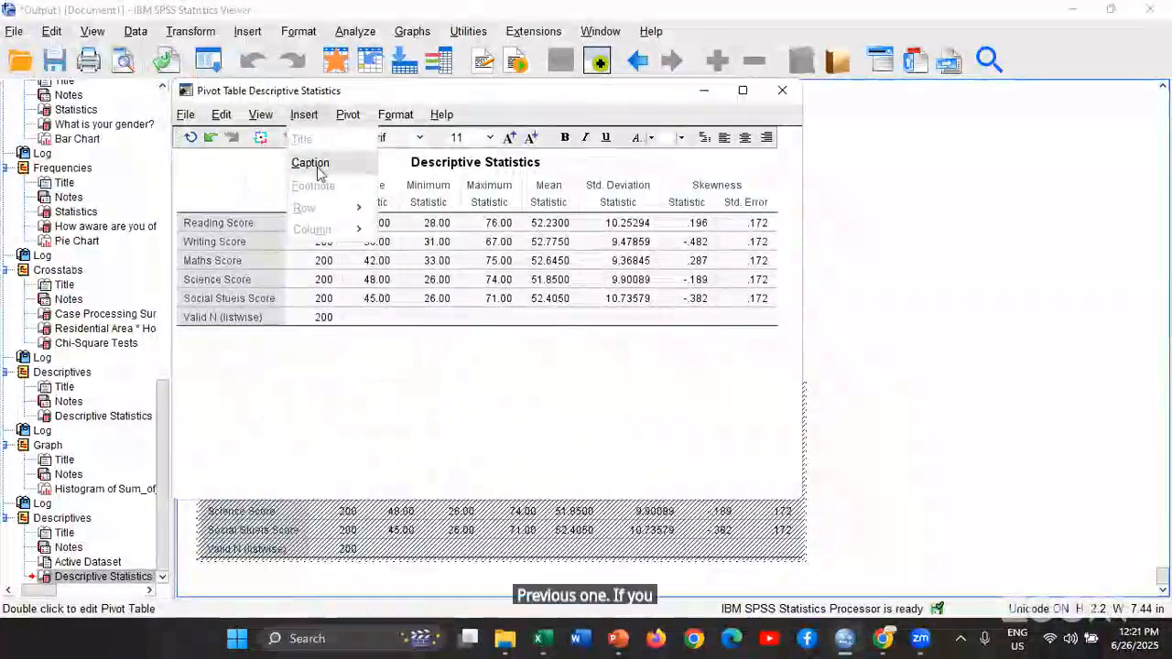
Rotate the Descriptive Statistics table's inner column labels, restore them, and finish editing and deselect the table
{"action": "mouse_move", "coordinate": [396, 116]}
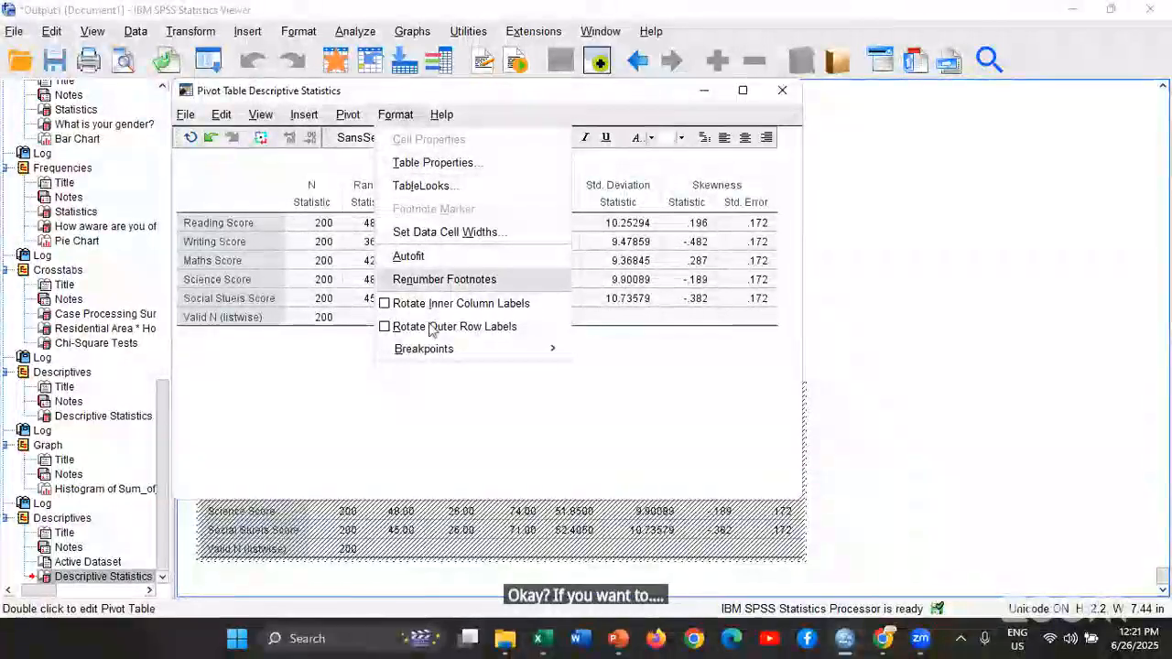
{"action": "mouse_move", "coordinate": [431, 356]}
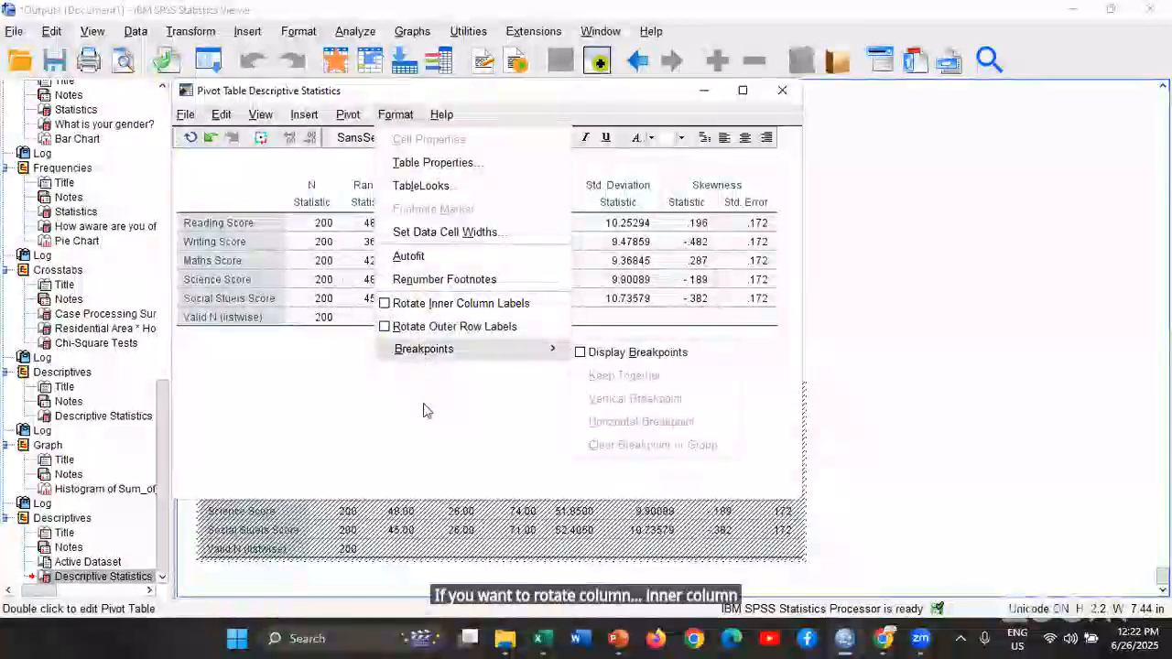
{"action": "left_click", "coordinate": [444, 306]}
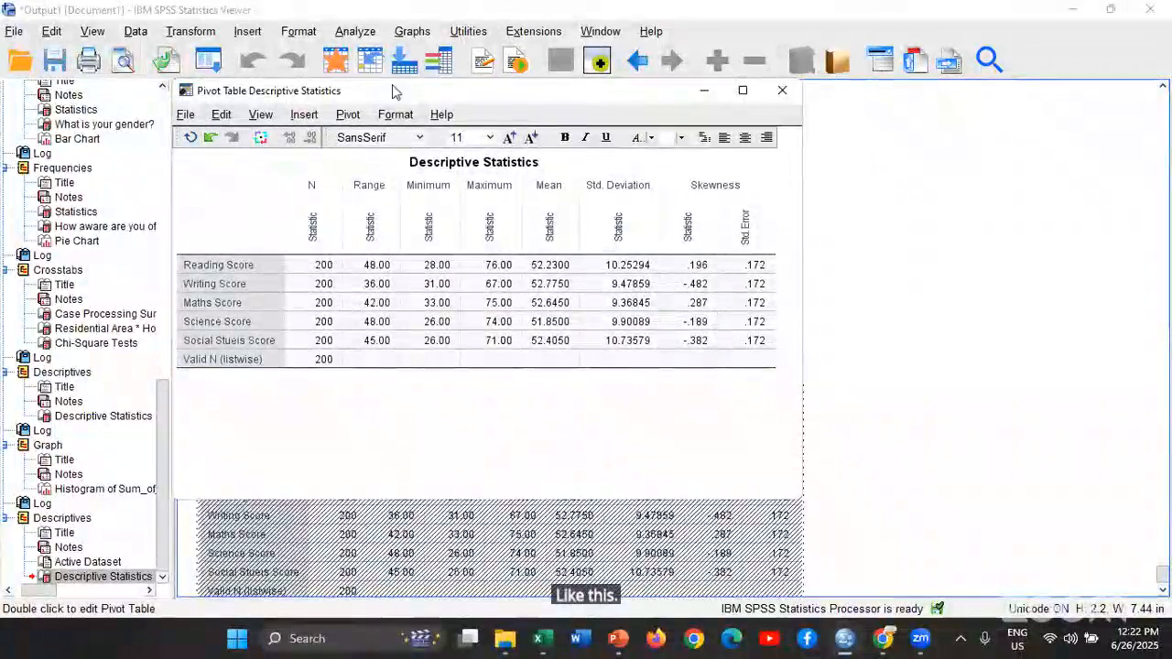
{"action": "left_click", "coordinate": [392, 117]}
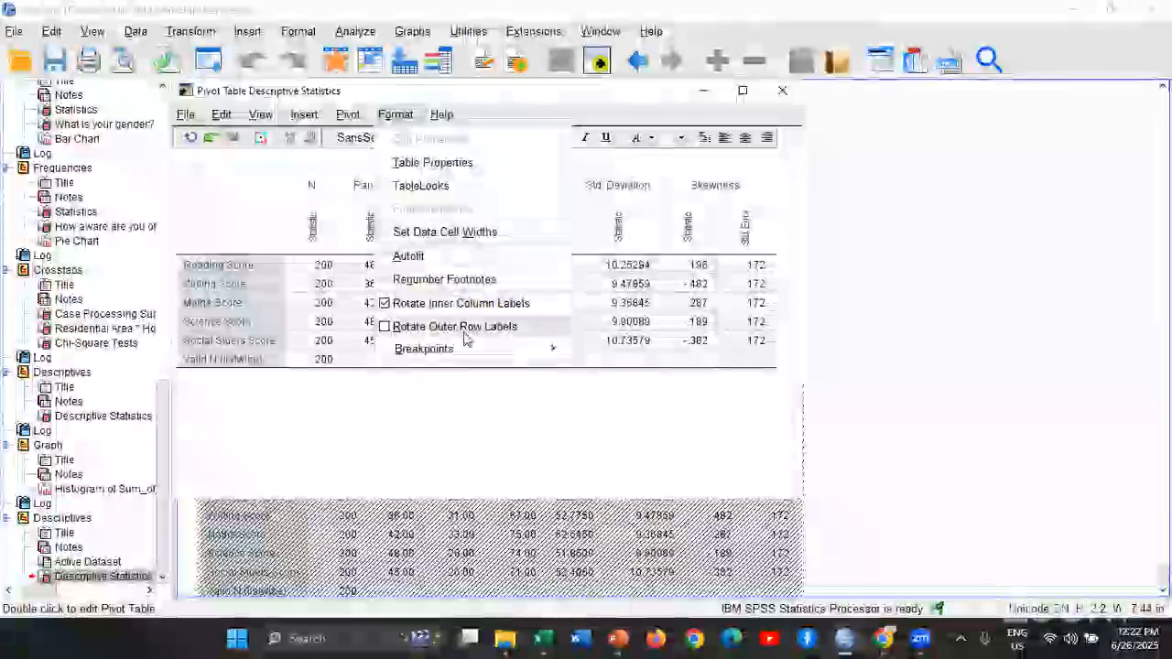
{"action": "left_click", "coordinate": [460, 306]}
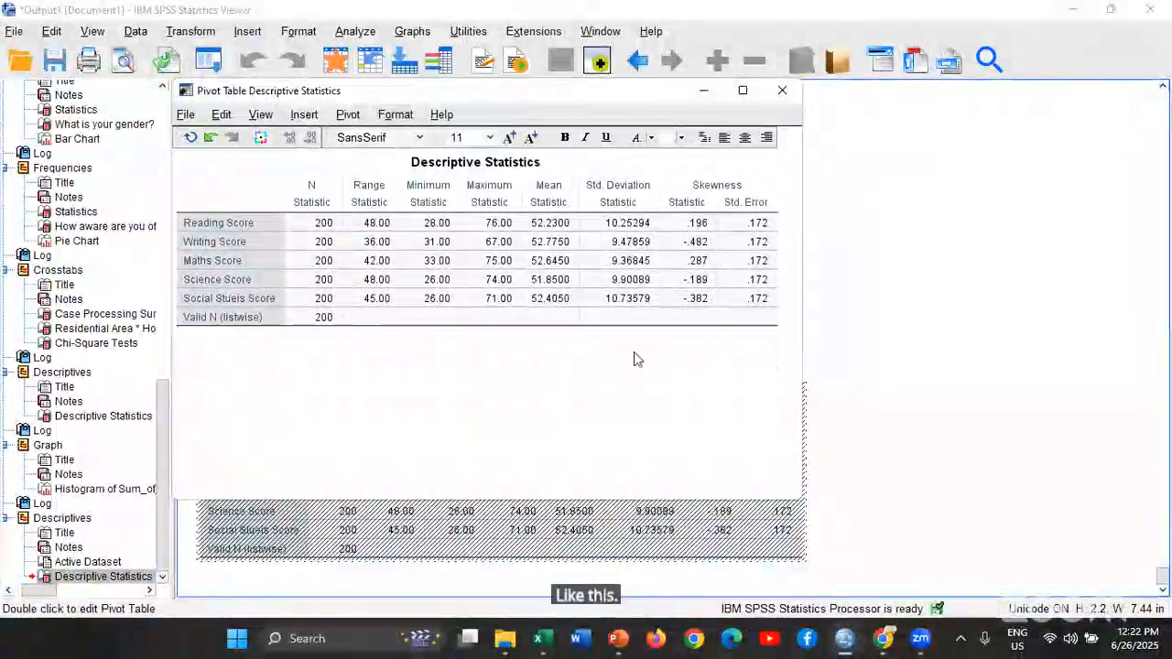
{"action": "left_click", "coordinate": [779, 95]}
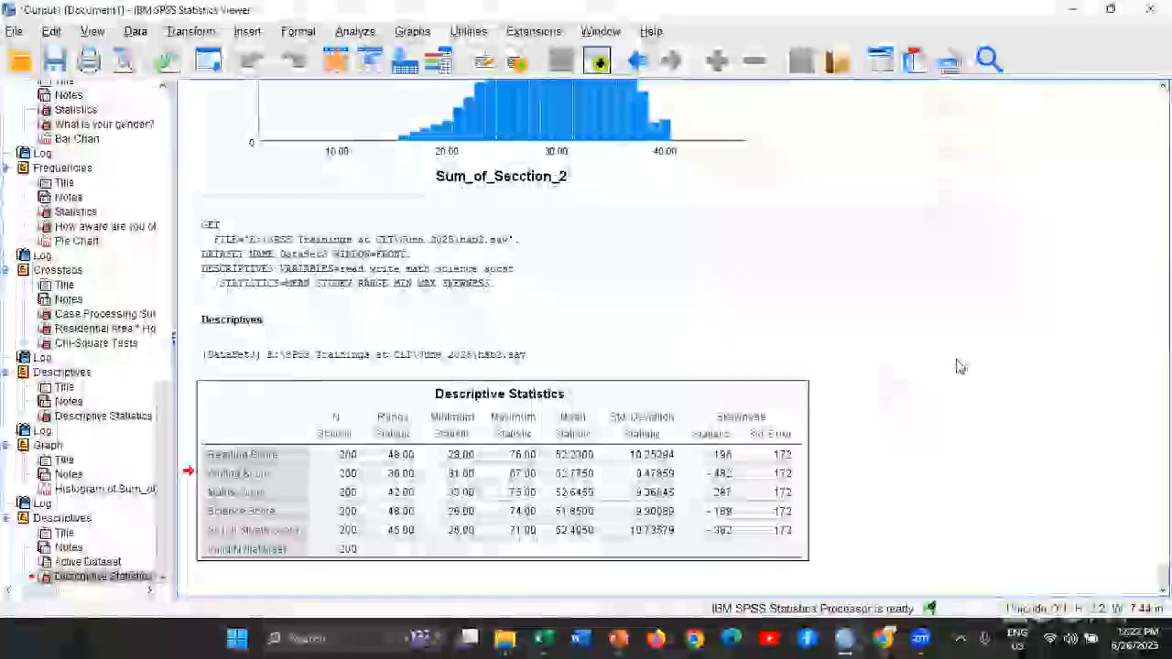
{"action": "left_click", "coordinate": [748, 453]}
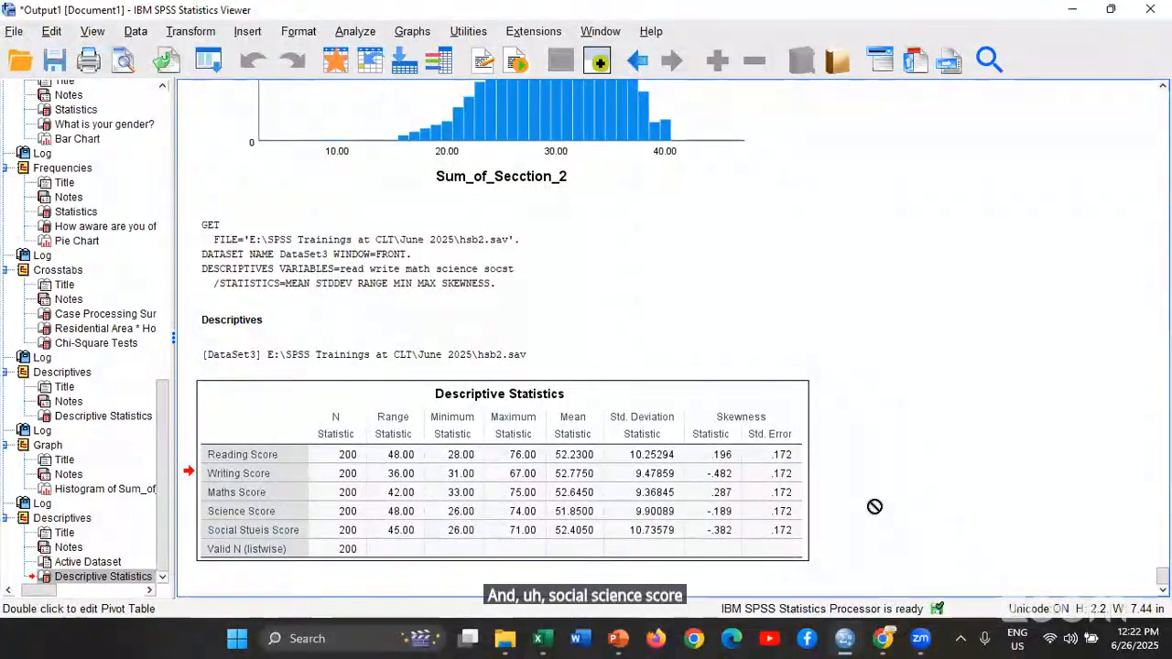
{"action": "left_click", "coordinate": [874, 506]}
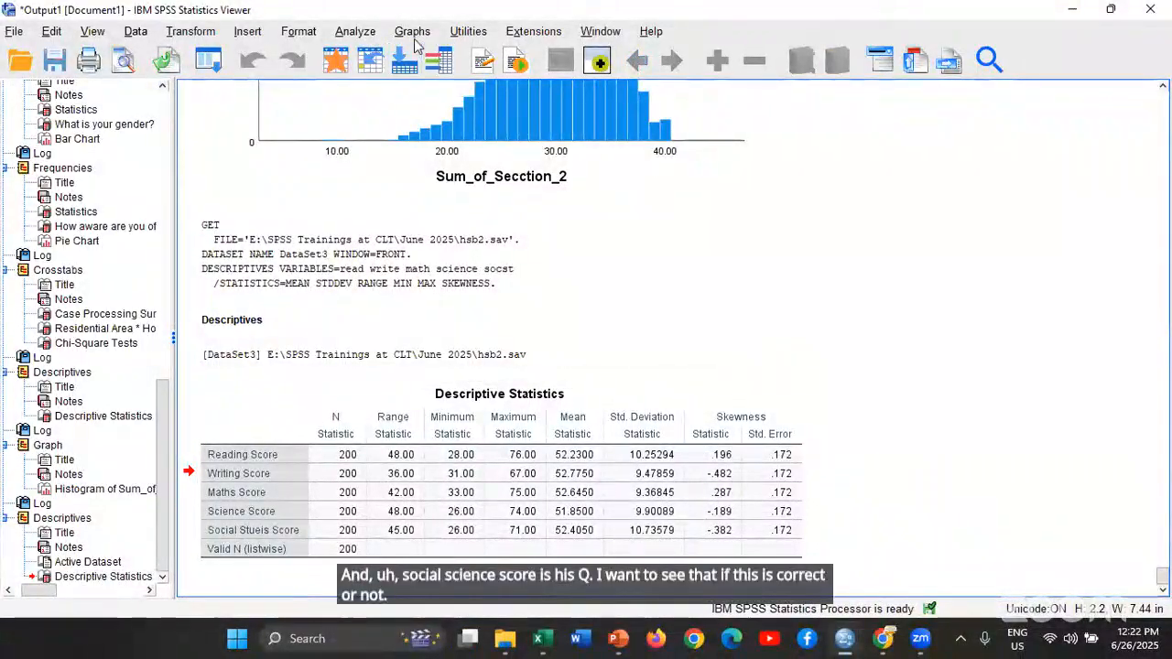
Create a histogram of Writing Score without a normal curve using the legacy Histogram command
{"action": "left_click", "coordinate": [414, 35]}
{"action": "mouse_move", "coordinate": [452, 173]}
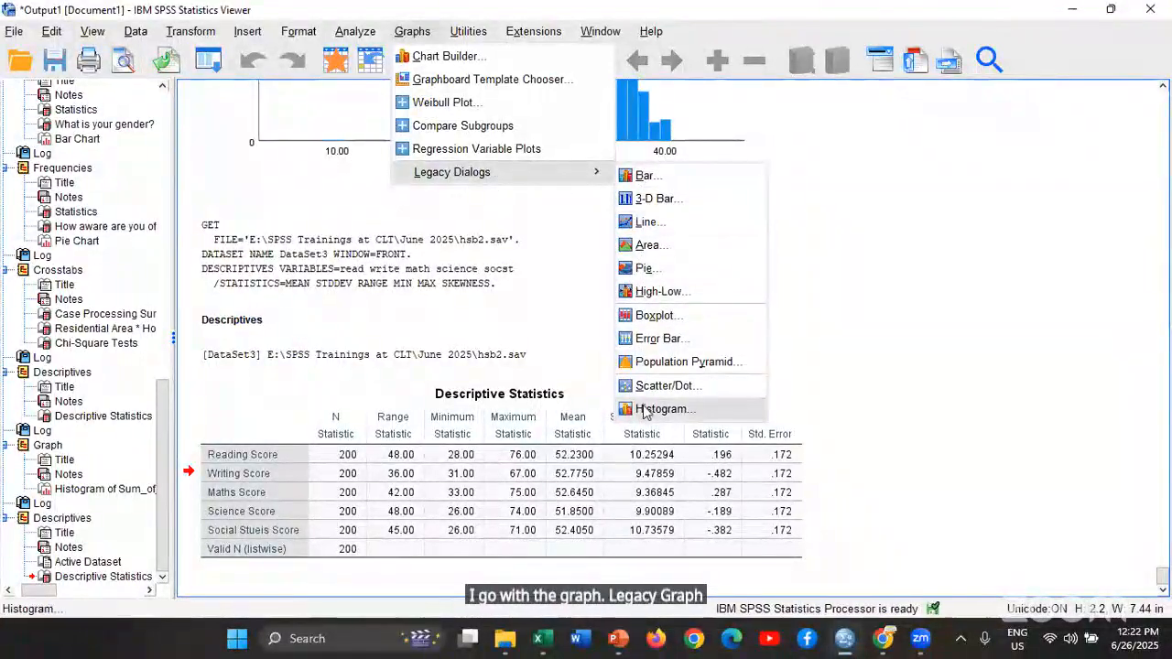
{"action": "left_click", "coordinate": [657, 410]}
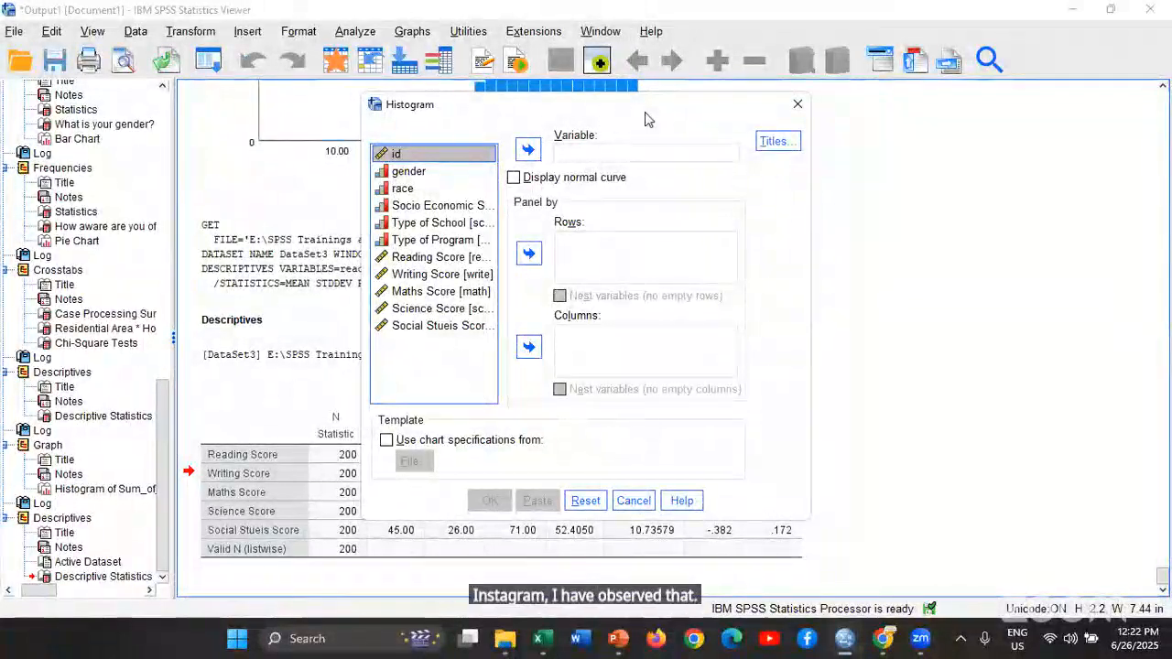
{"action": "left_click_drag", "start_coordinate": [645, 106], "coordinate": [876, 34]}
{"action": "left_click", "coordinate": [670, 202]}
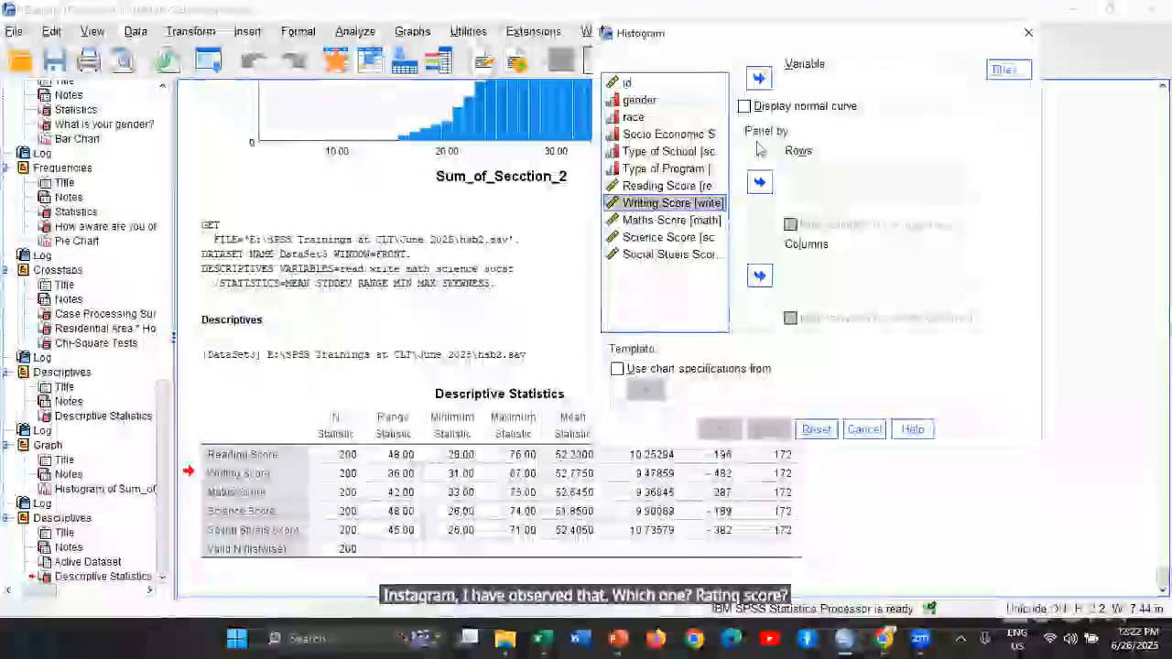
{"action": "left_click", "coordinate": [760, 80]}
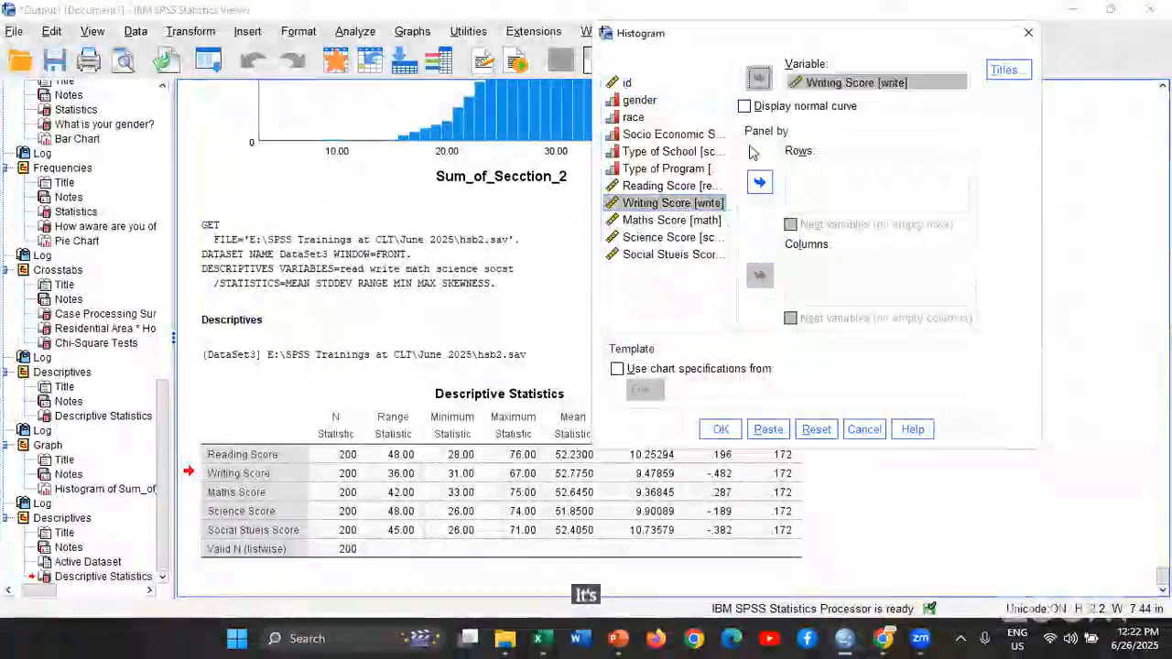
{"action": "left_click", "coordinate": [720, 429]}
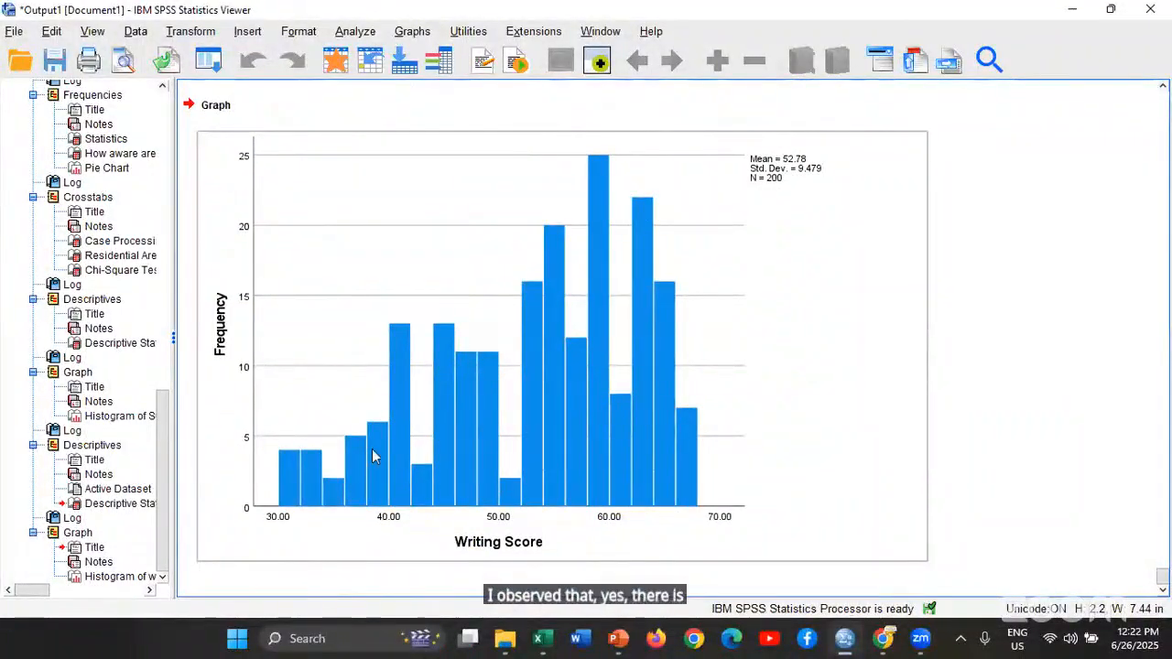
Replace Writing Score with Social Stueis Score in the Histogram command and create the histogram without a normal curve
{"action": "scroll", "coordinate": [394, 456], "scroll_direction": "up", "scroll_amount": 5}
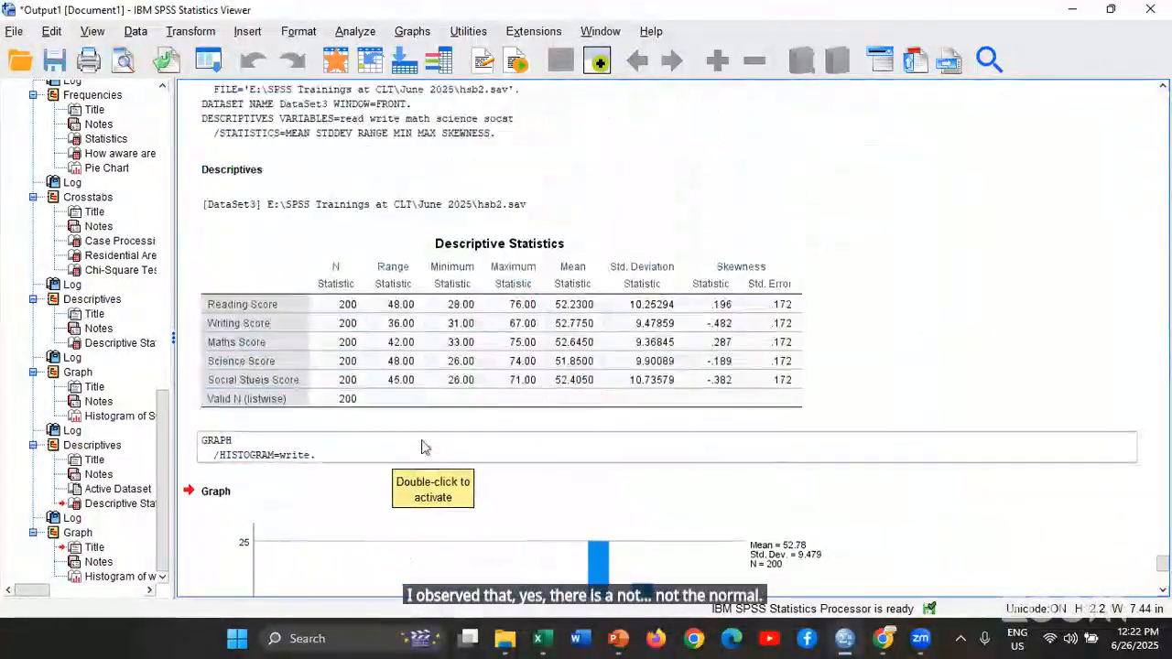
{"action": "scroll", "coordinate": [430, 448], "scroll_direction": "up", "scroll_amount": 5}
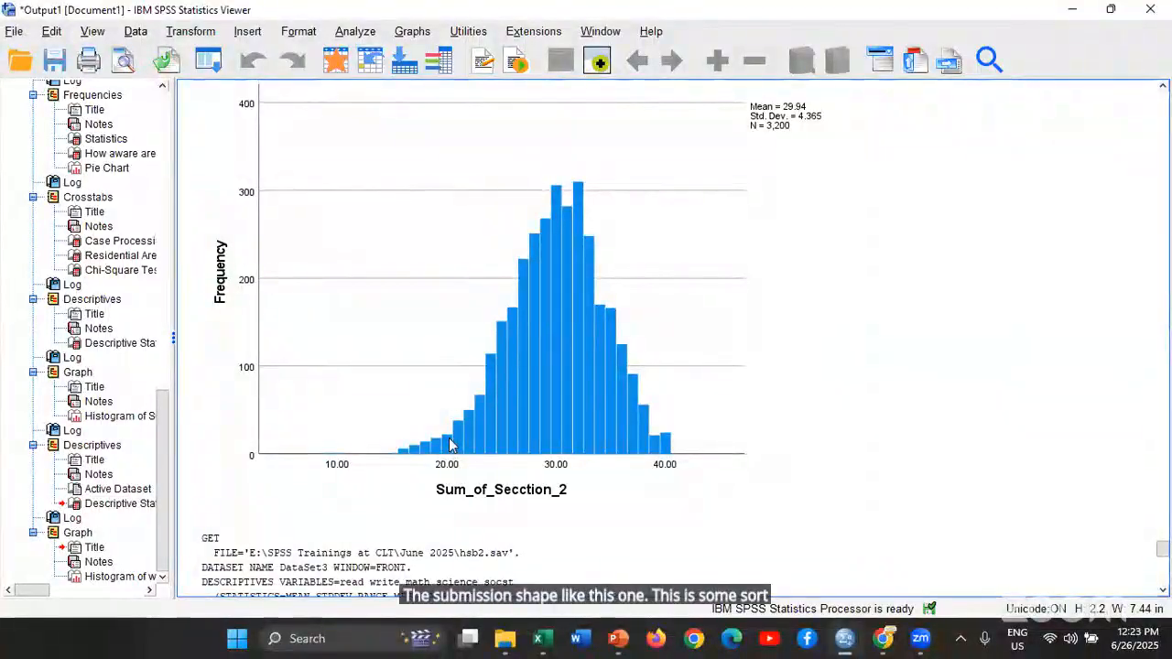
{"action": "scroll", "coordinate": [449, 445], "scroll_direction": "down", "scroll_amount": 10}
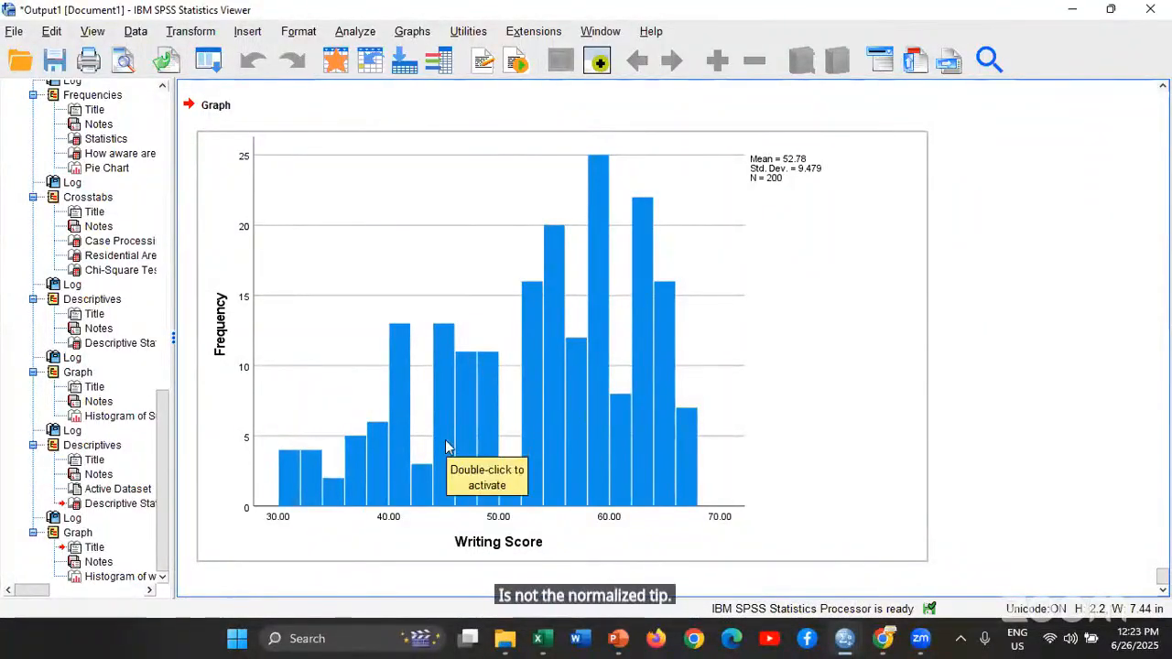
{"action": "scroll", "coordinate": [443, 447], "scroll_direction": "up", "scroll_amount": 5}
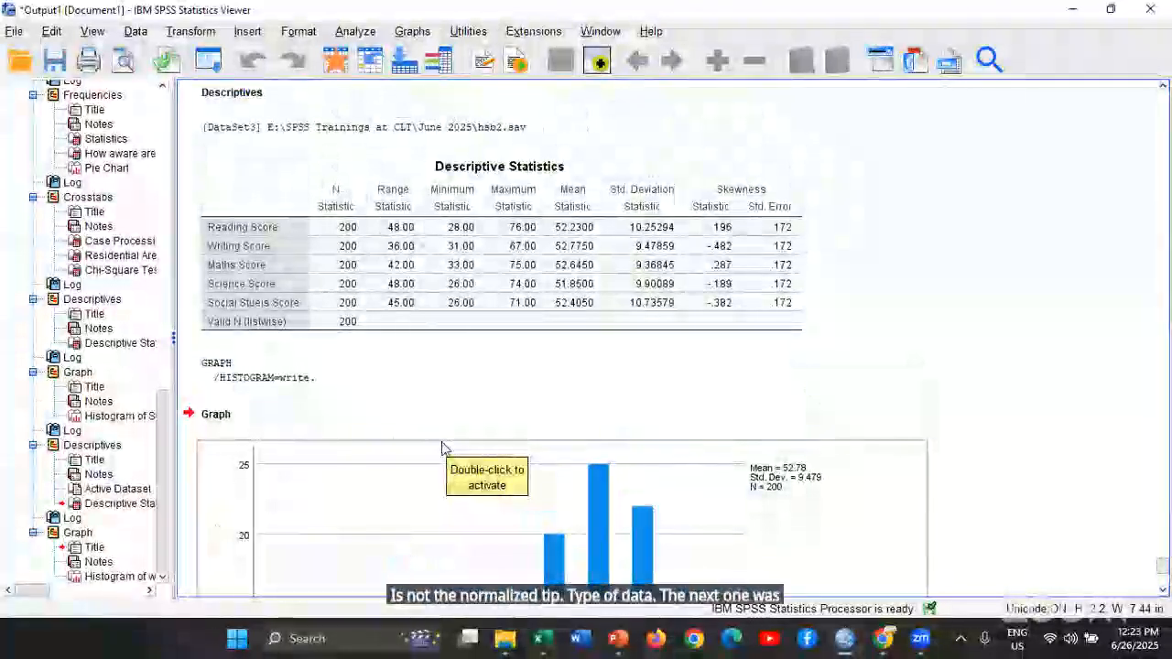
{"action": "left_click", "coordinate": [211, 62]}
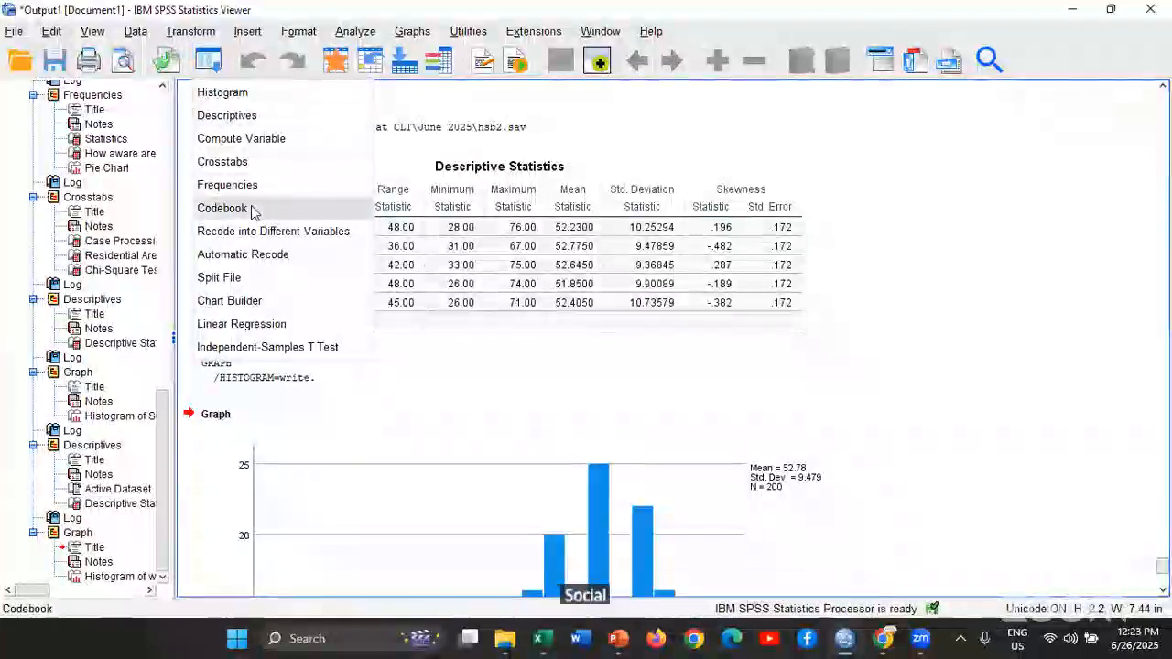
{"action": "left_click", "coordinate": [223, 92]}
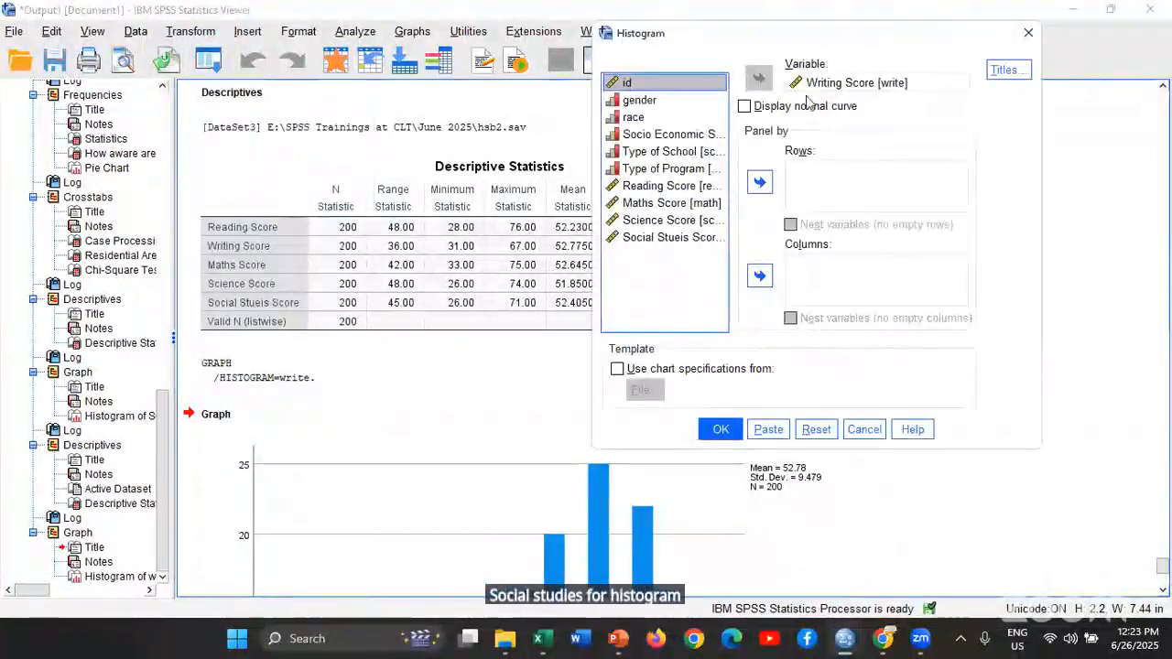
{"action": "left_click", "coordinate": [759, 79]}
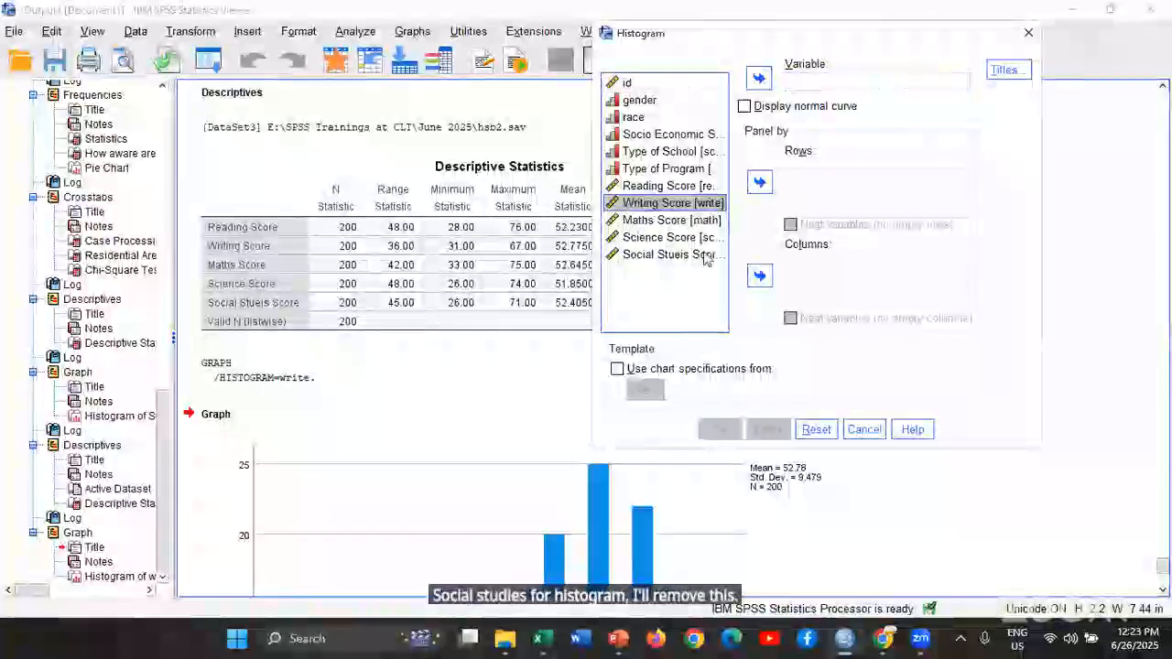
{"action": "left_click", "coordinate": [702, 254]}
{"action": "left_click", "coordinate": [758, 80]}
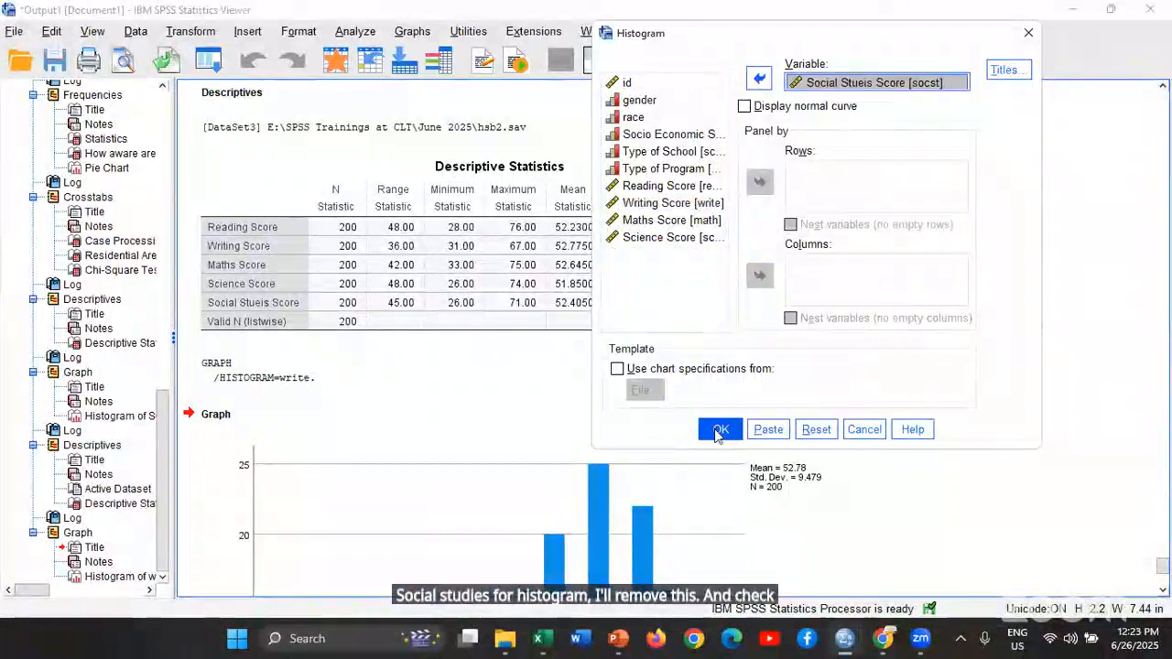
{"action": "left_click", "coordinate": [718, 432]}
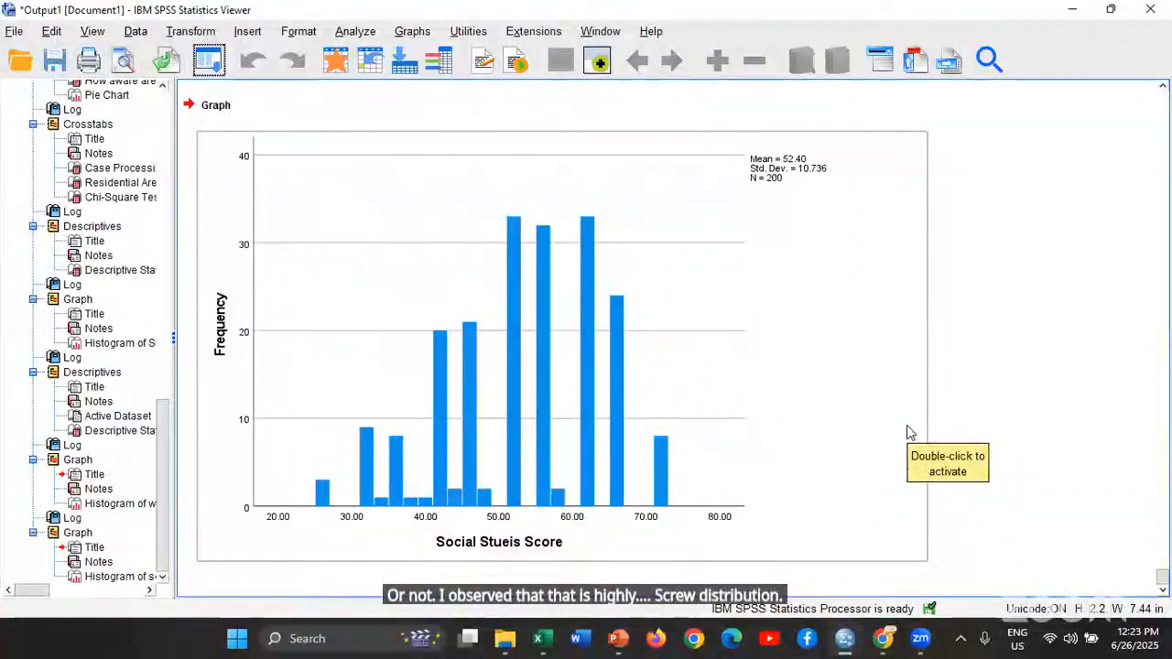
{"action": "left_click", "coordinate": [1041, 415]}
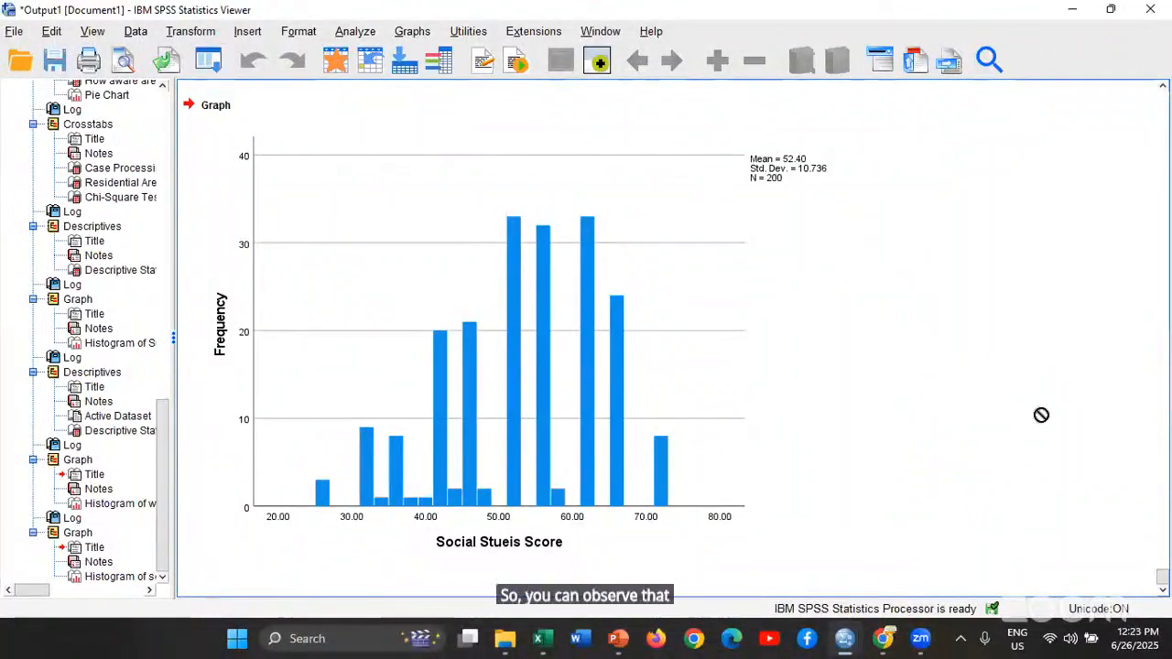
Set up a One-Sample T Test on Writing Score with a test value of 50
{"action": "scroll", "coordinate": [510, 439], "scroll_direction": "up", "scroll_amount": 10}
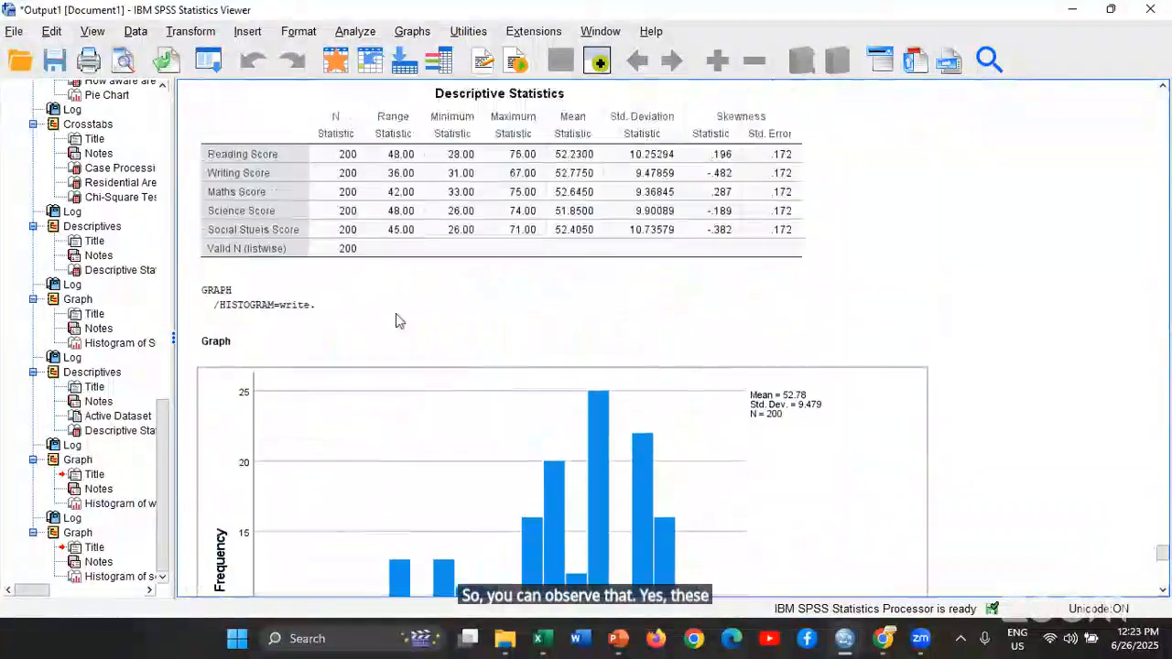
{"action": "scroll", "coordinate": [395, 321], "scroll_direction": "up", "scroll_amount": 2}
{"action": "left_click", "coordinate": [757, 311]}
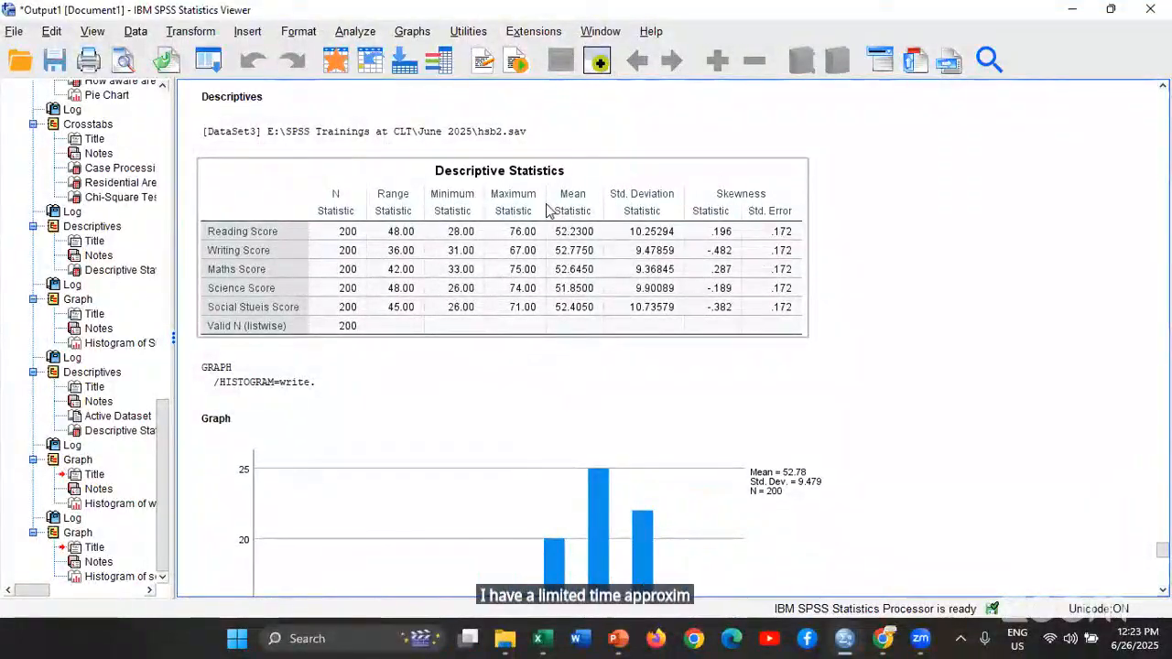
{"action": "left_click", "coordinate": [355, 31]}
{"action": "mouse_move", "coordinate": [398, 163]}
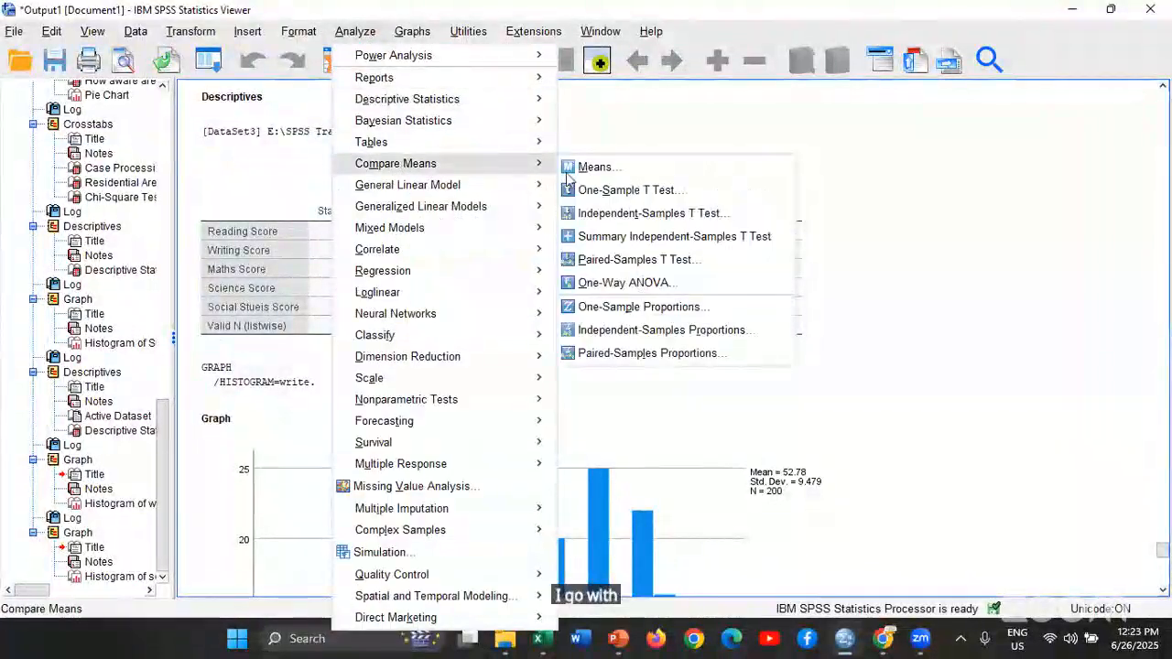
{"action": "left_click", "coordinate": [619, 193]}
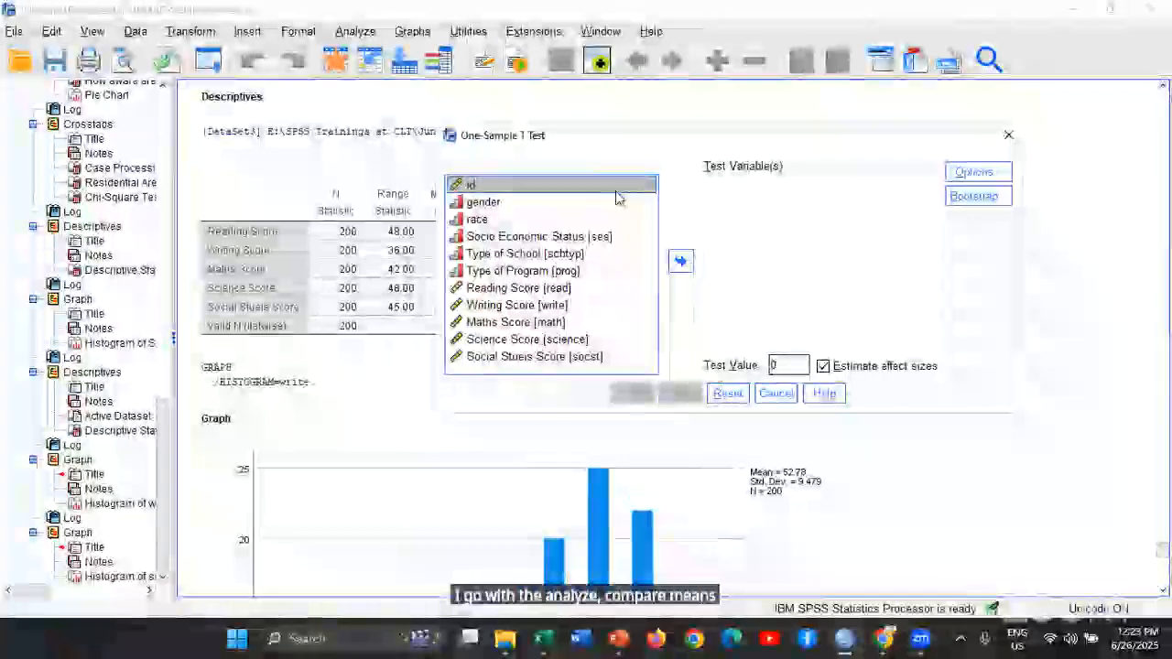
{"action": "left_click", "coordinate": [549, 308]}
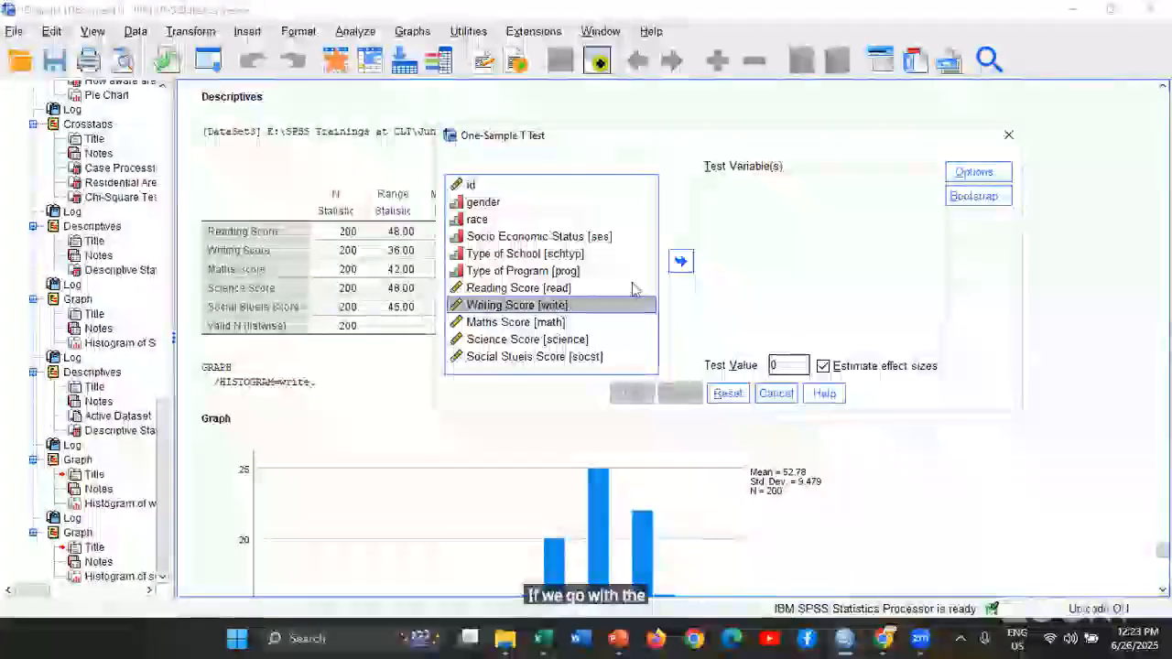
{"action": "left_click", "coordinate": [680, 261]}
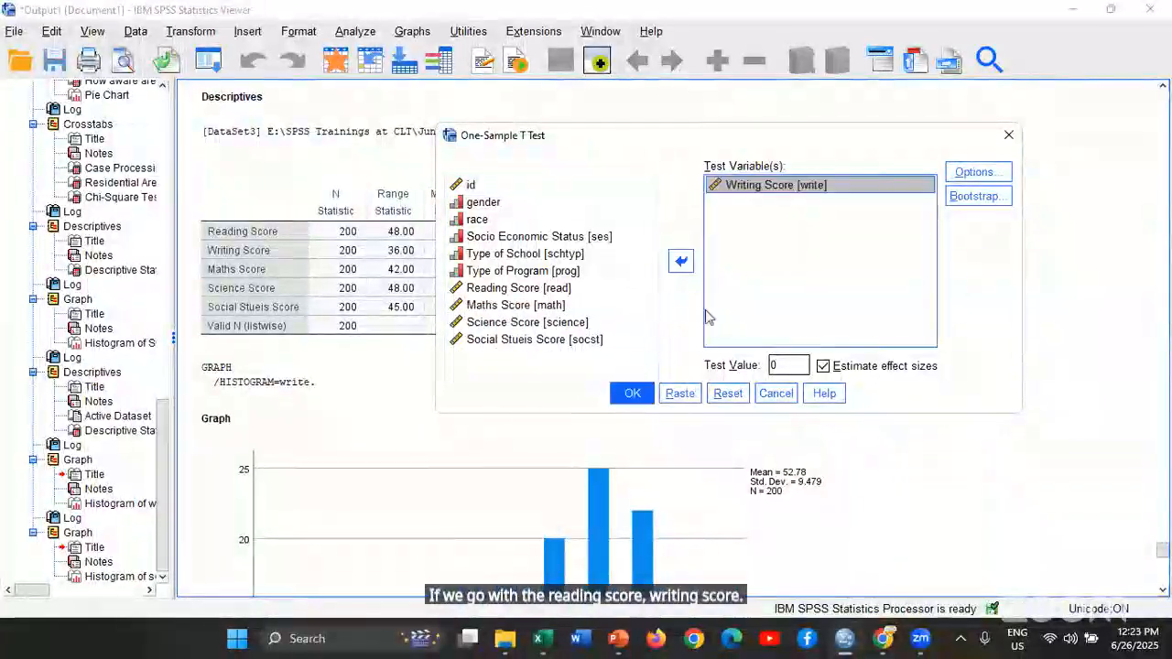
{"action": "double_click", "coordinate": [789, 366]}
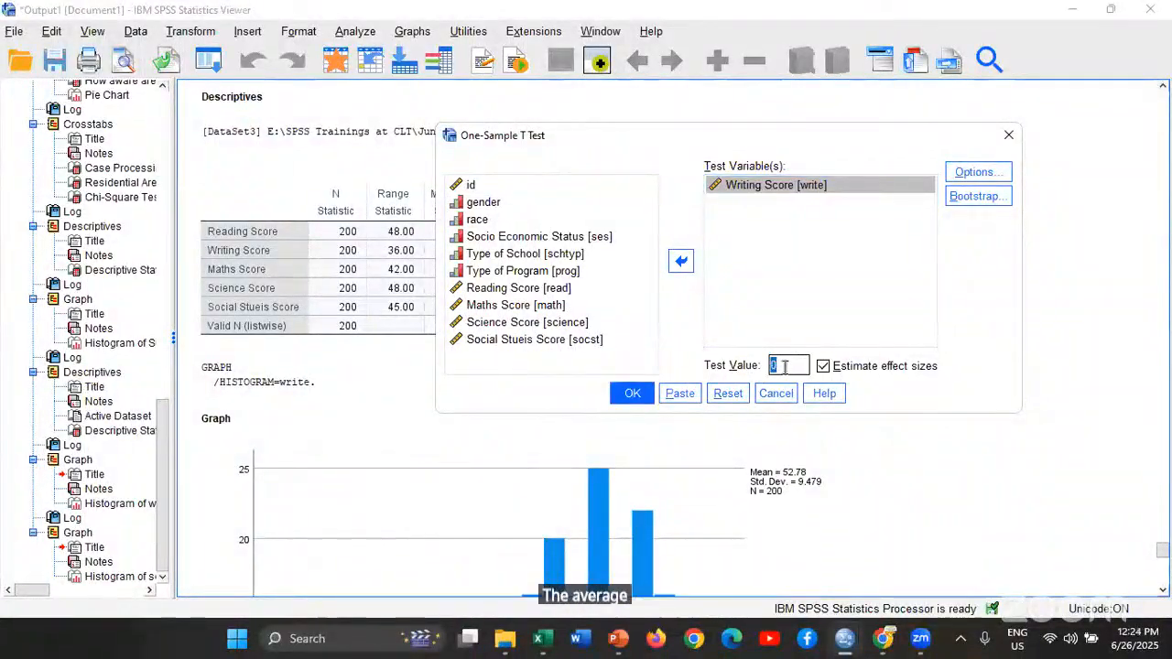
{"action": "type", "text": "50"}
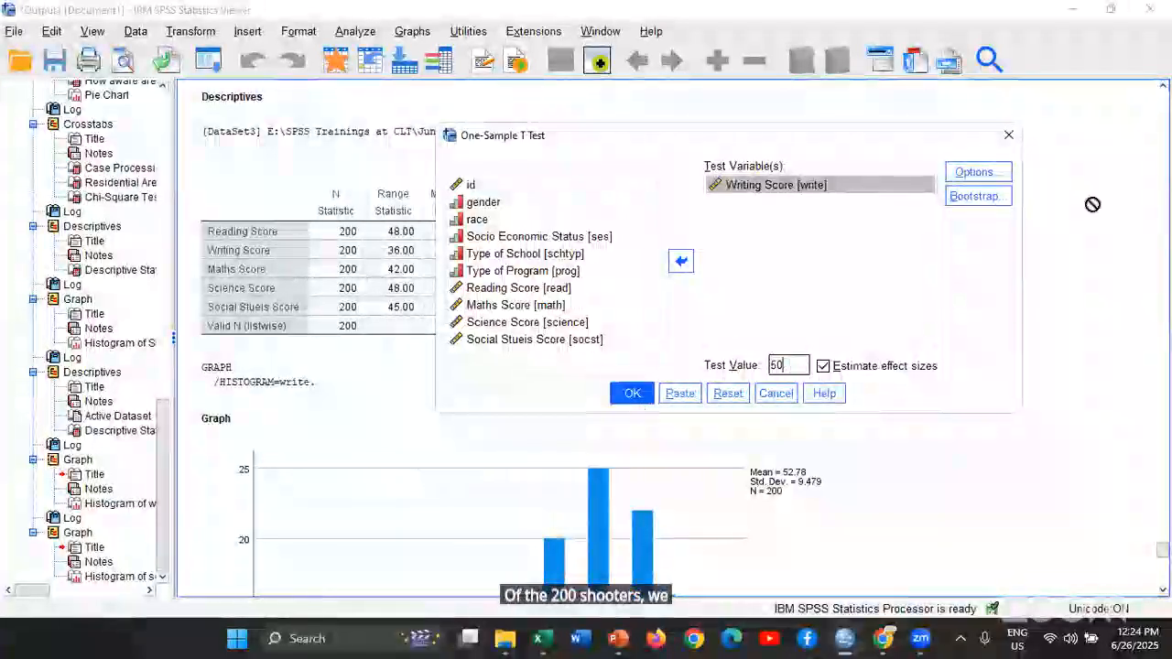
Keep the 95% confidence interval and analysis-by-analysis exclusion of missing cases, and run the One-Sample T Test
{"action": "left_click", "coordinate": [978, 172]}
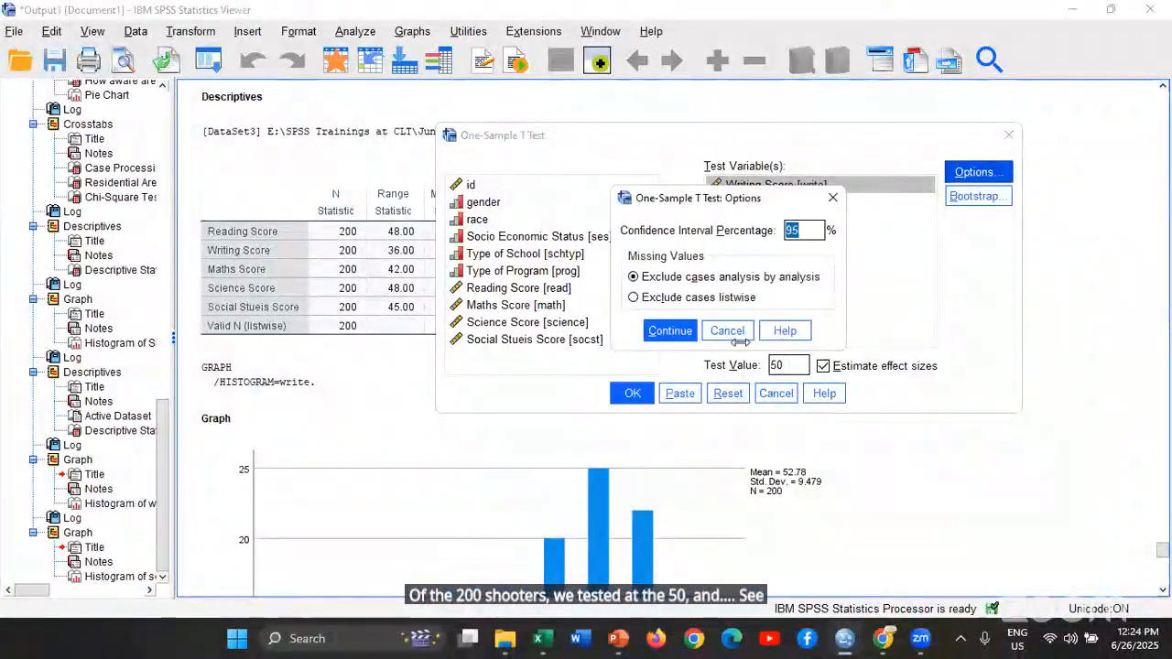
{"action": "left_click", "coordinate": [728, 331]}
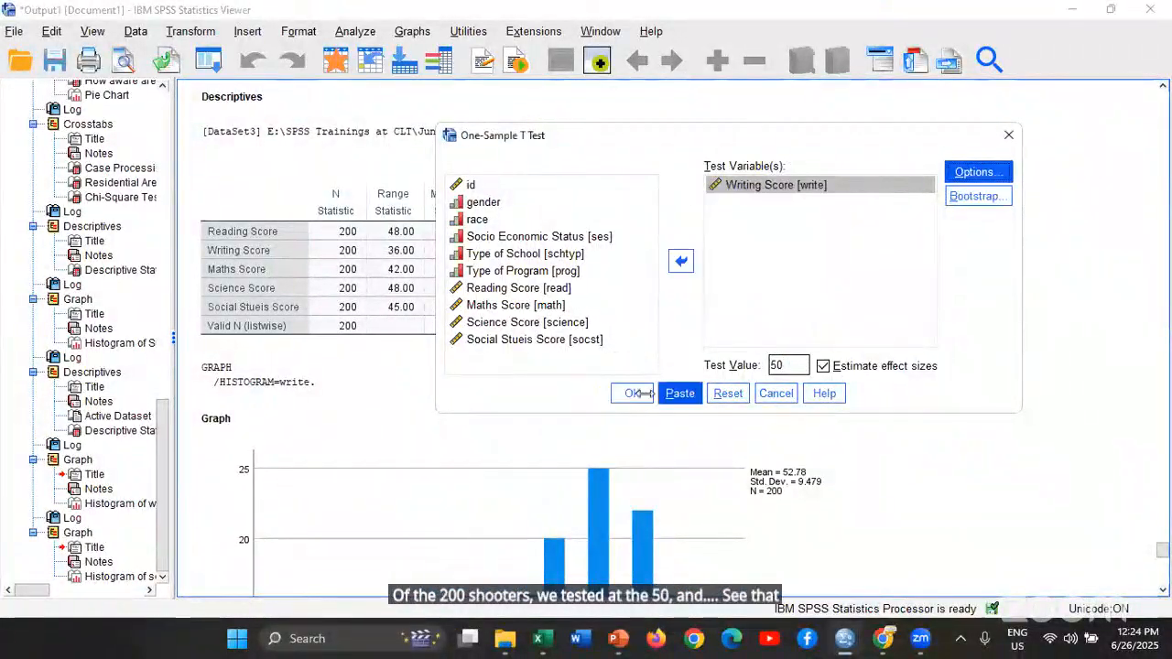
{"action": "left_click", "coordinate": [978, 172]}
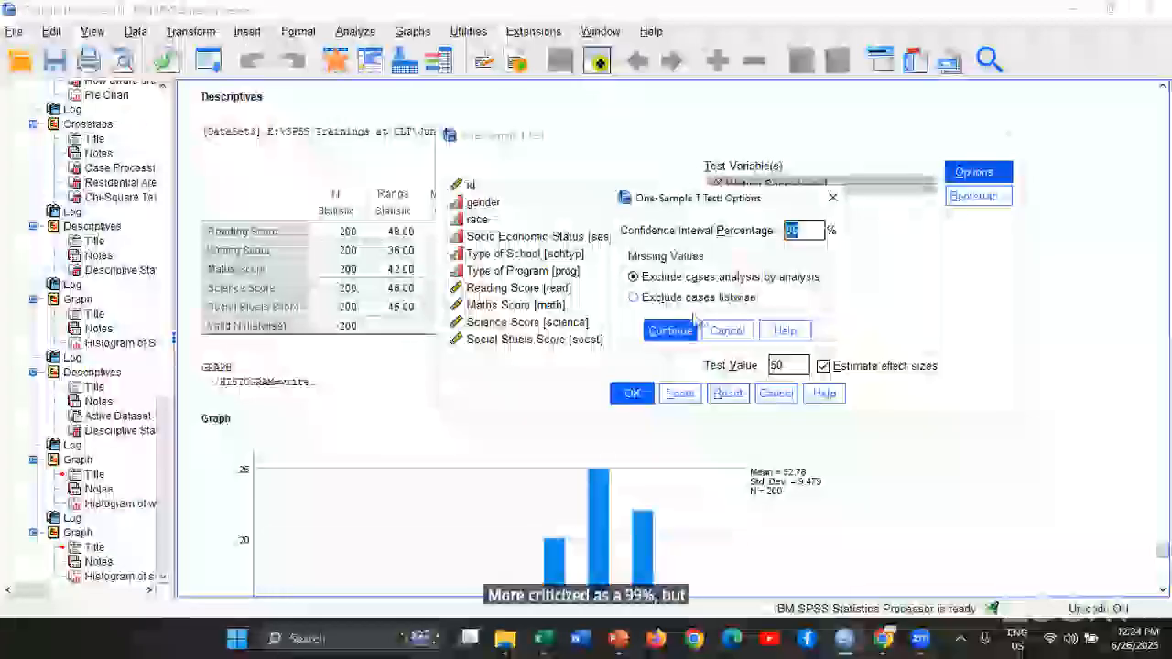
{"action": "left_click", "coordinate": [670, 331]}
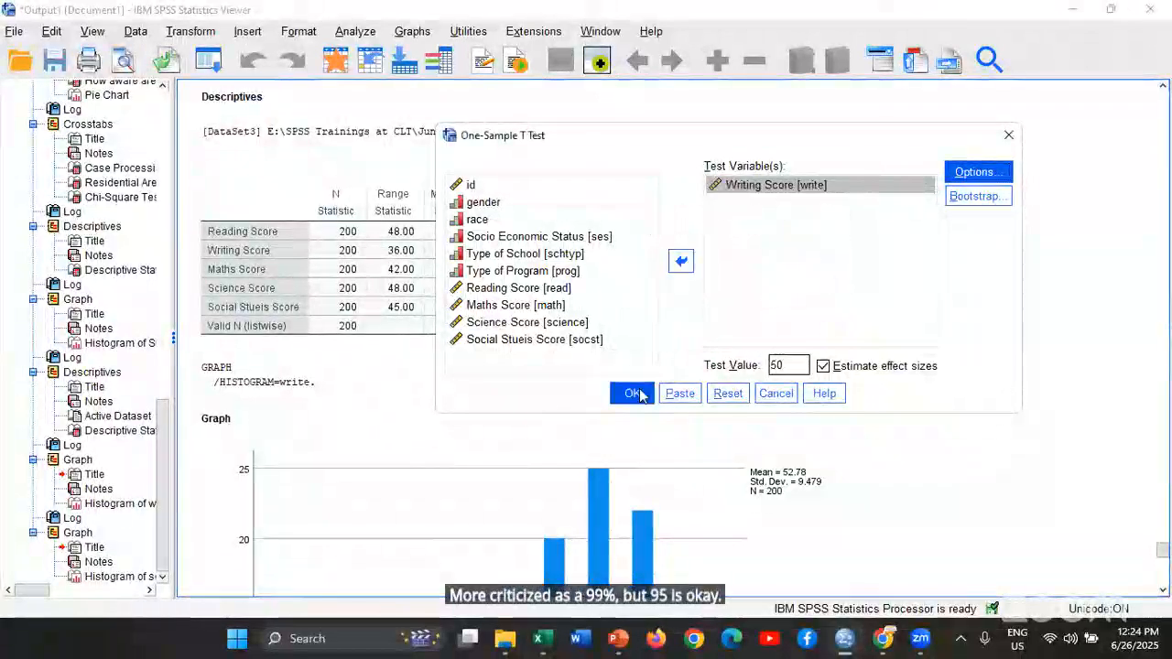
{"action": "left_click", "coordinate": [639, 392]}
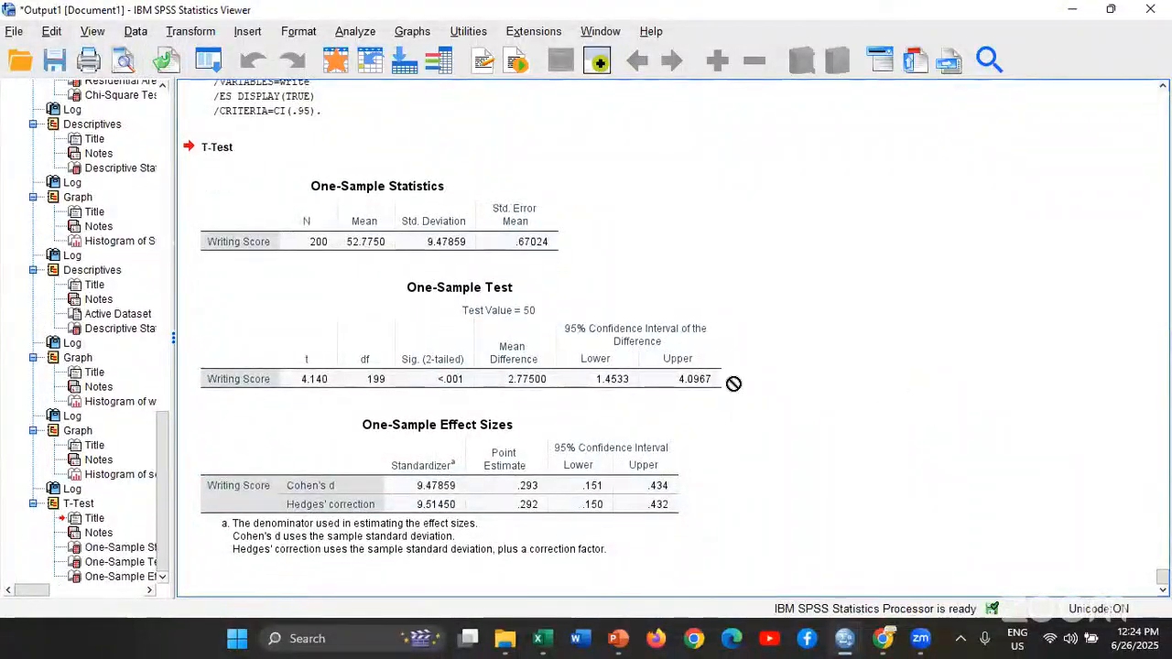
Select the One-Sample Test table and examine the two-tailed significance for Writing Score
{"action": "left_click", "coordinate": [458, 371]}
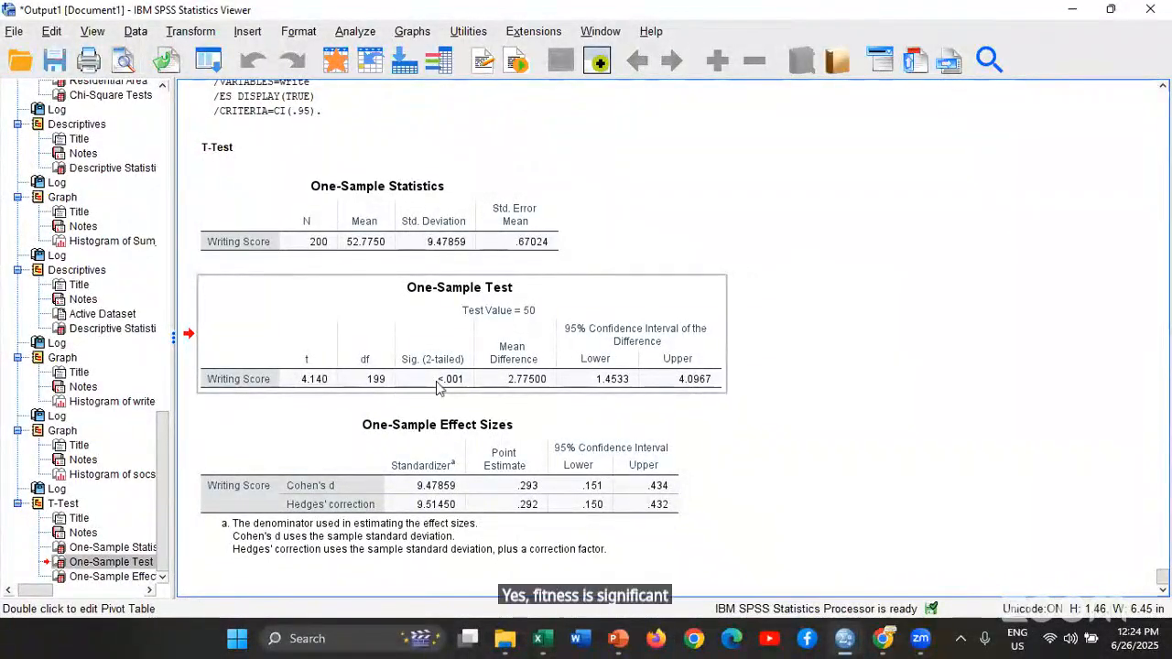
{"action": "mouse_move", "coordinate": [437, 386]}
{"action": "left_mouse_down"}
{"action": "mouse_move", "coordinate": [683, 424]}
{"action": "mouse_move", "coordinate": [445, 385]}
{"action": "left_mouse_up"}
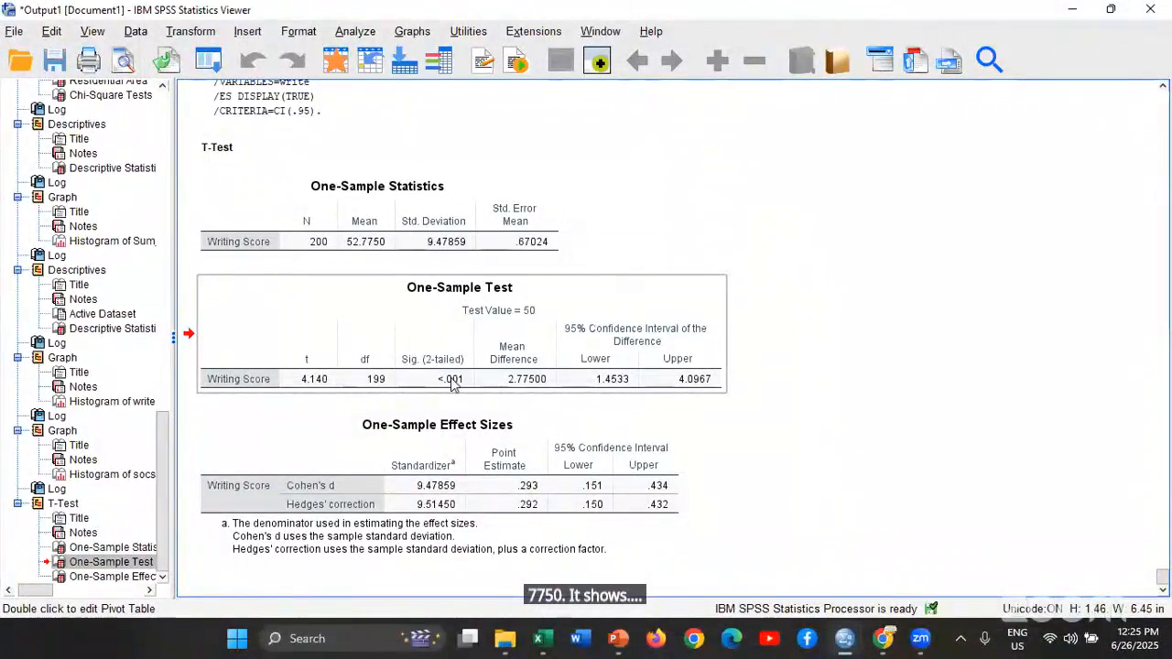
{"action": "left_click_drag", "start_coordinate": [452, 384], "coordinate": [885, 376]}
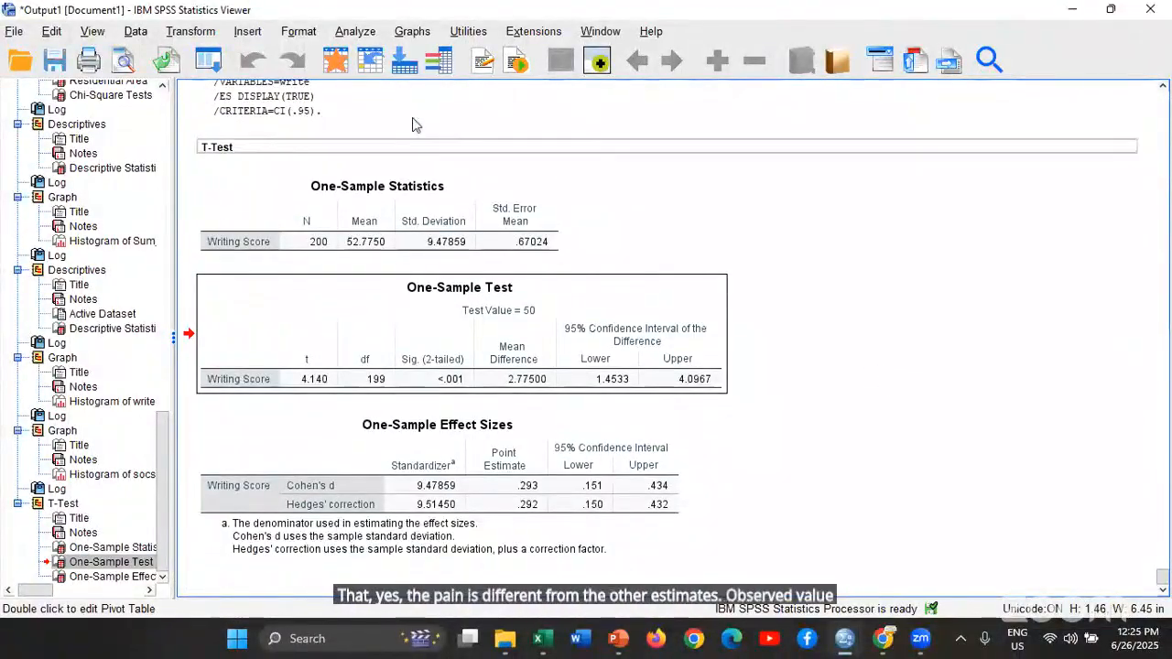
{"action": "left_click", "coordinate": [352, 34]}
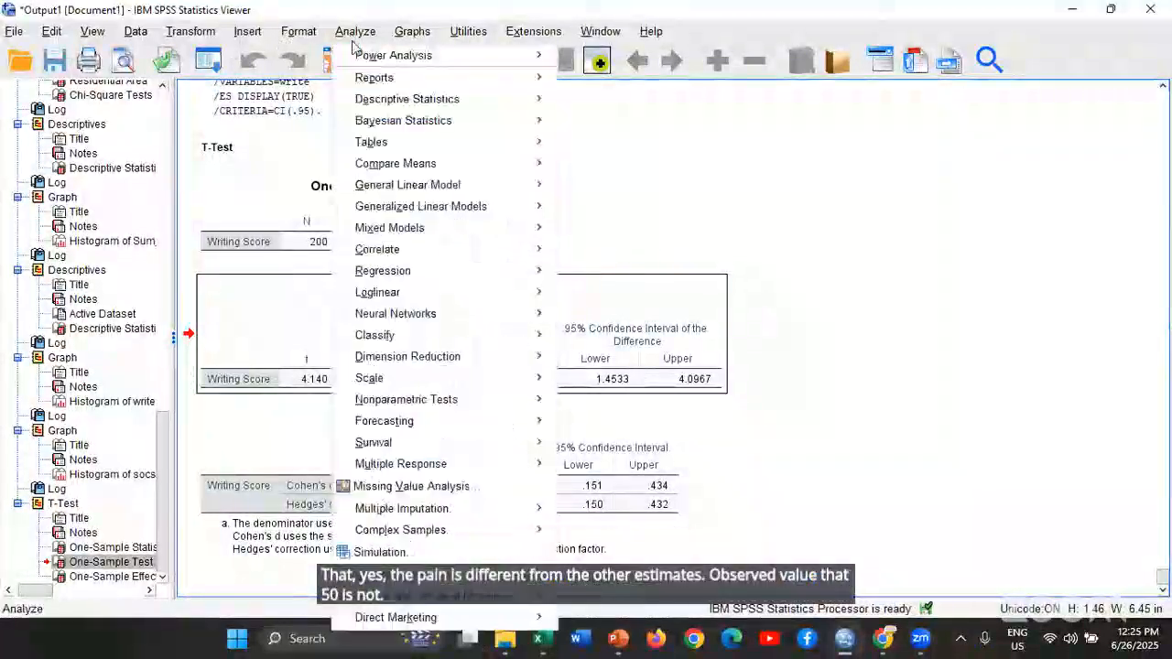
{"action": "mouse_move", "coordinate": [430, 146]}
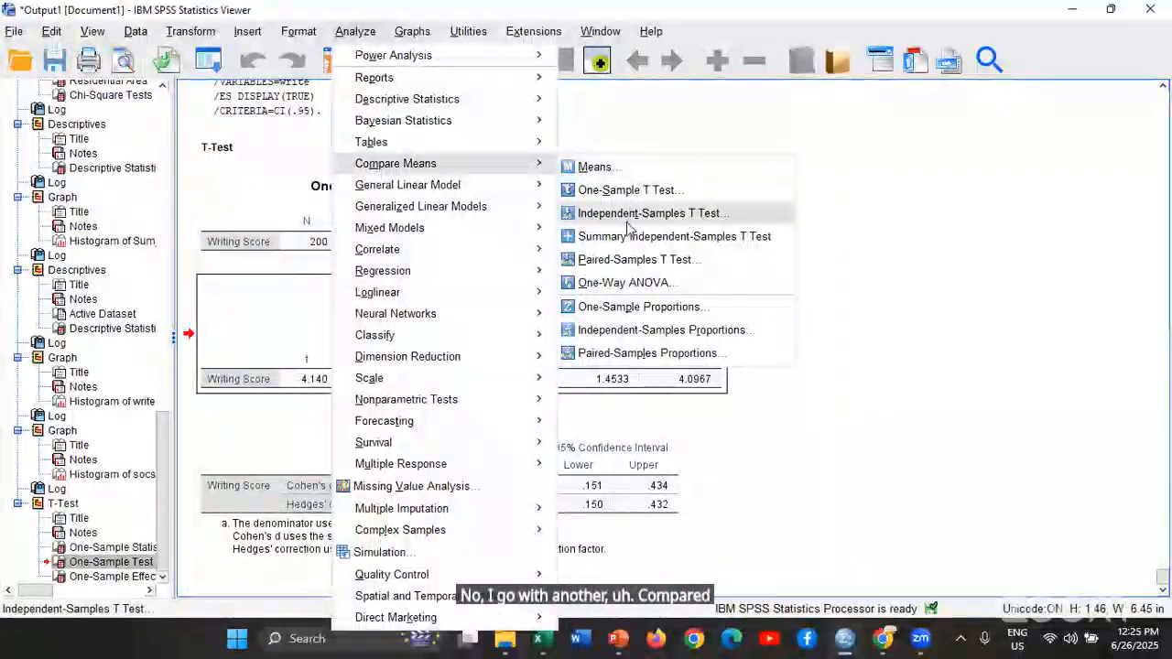
{"action": "left_click", "coordinate": [933, 226]}
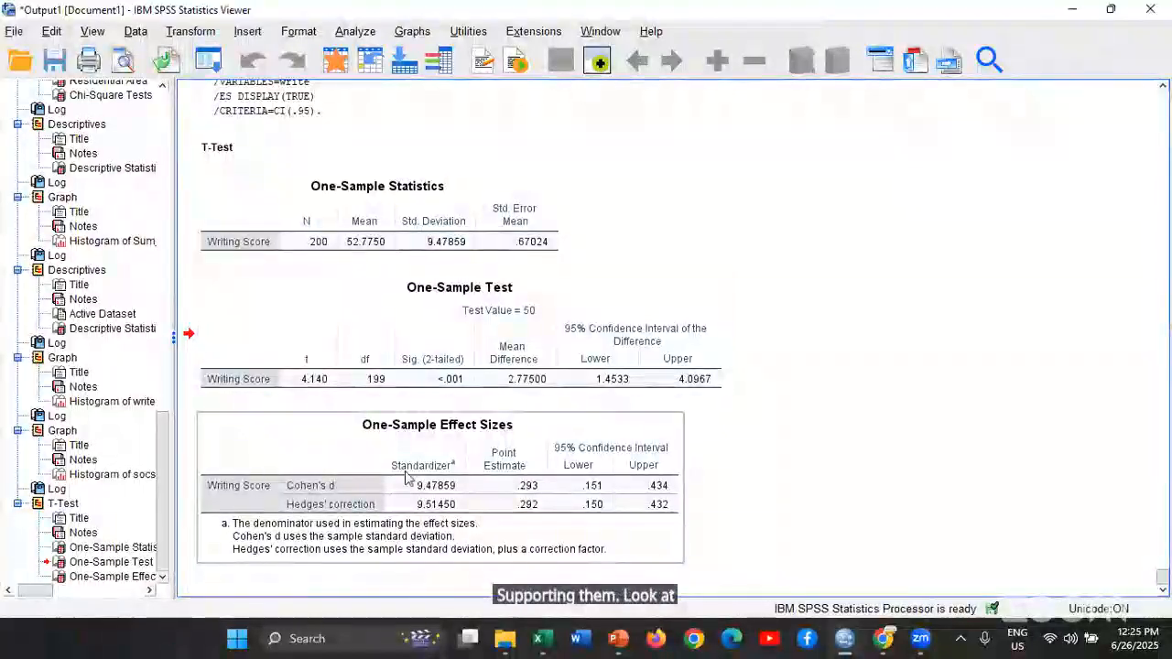
Switch to the hsb2.sav Data Editor and run Frequencies on gender with a frequency table
{"action": "key", "text": "alt+Tab"}
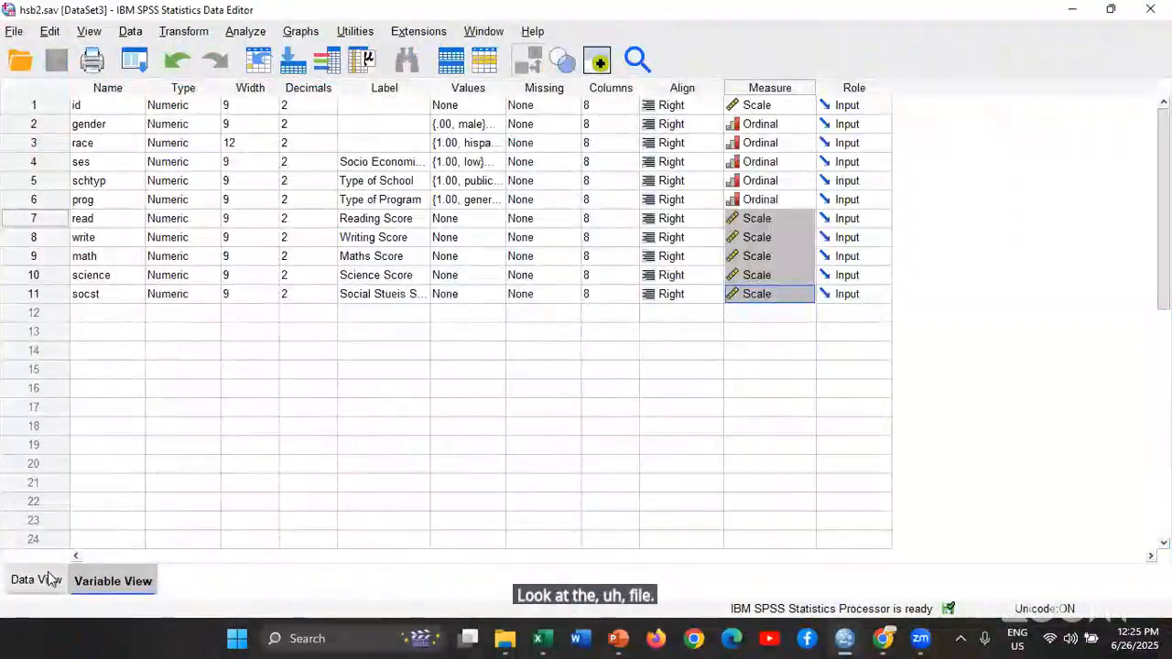
{"action": "left_click", "coordinate": [141, 68]}
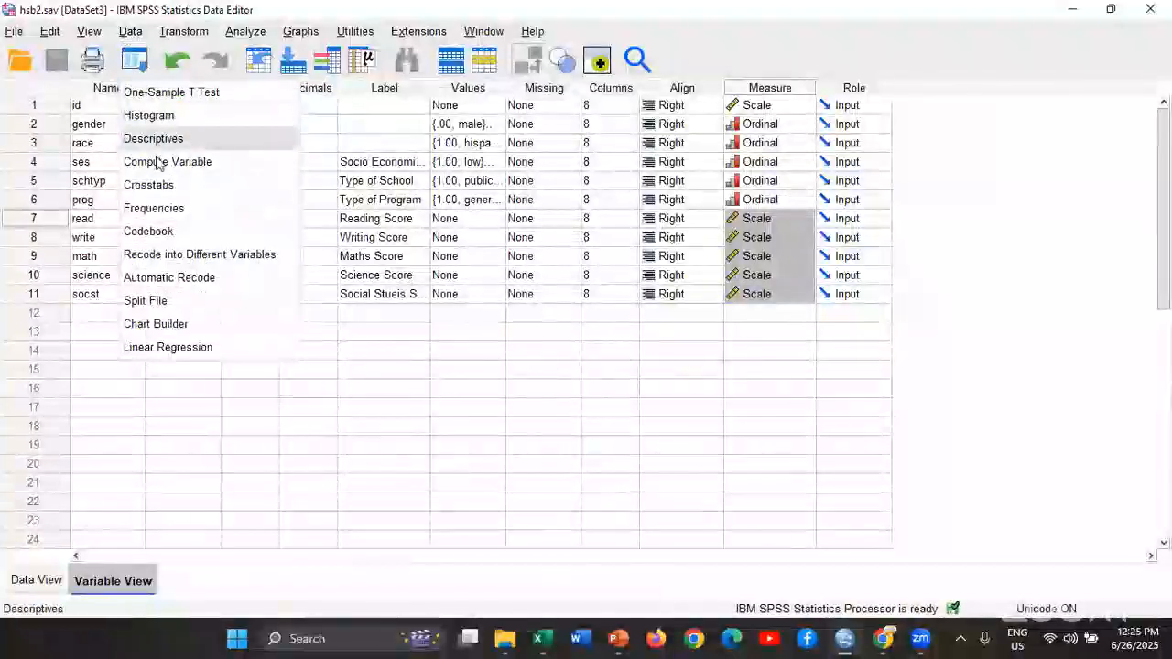
{"action": "key", "text": "Return"}
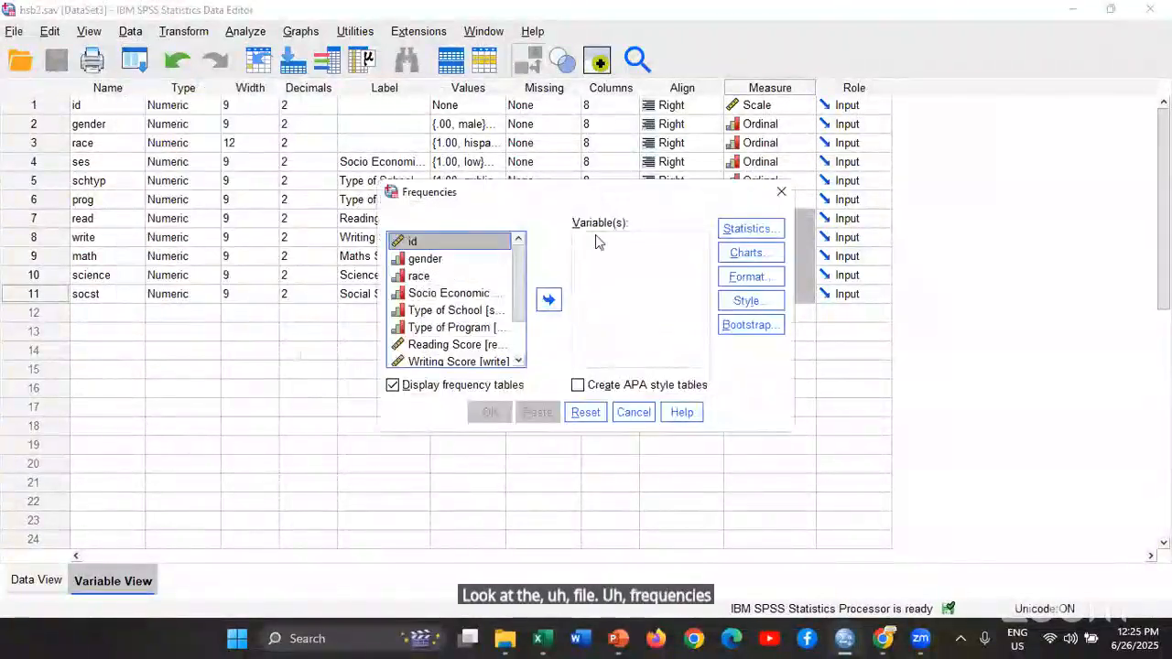
{"action": "left_click_drag", "start_coordinate": [424, 259], "coordinate": [705, 272]}
{"action": "left_click", "coordinate": [491, 413]}
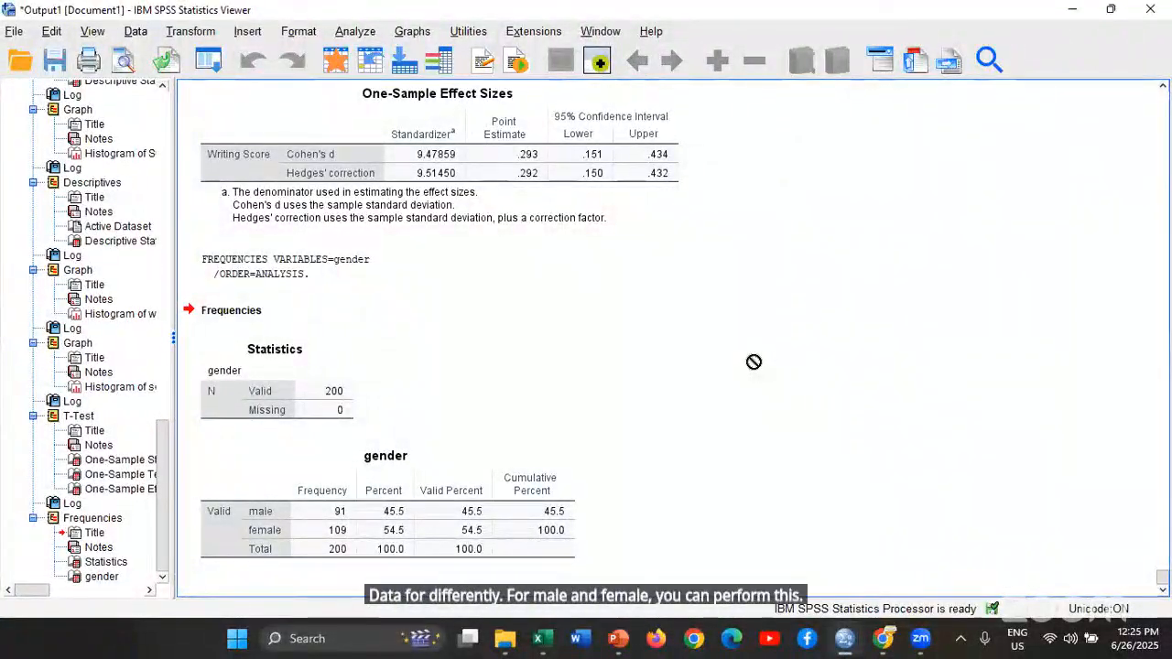
{"action": "left_click", "coordinate": [135, 32]}
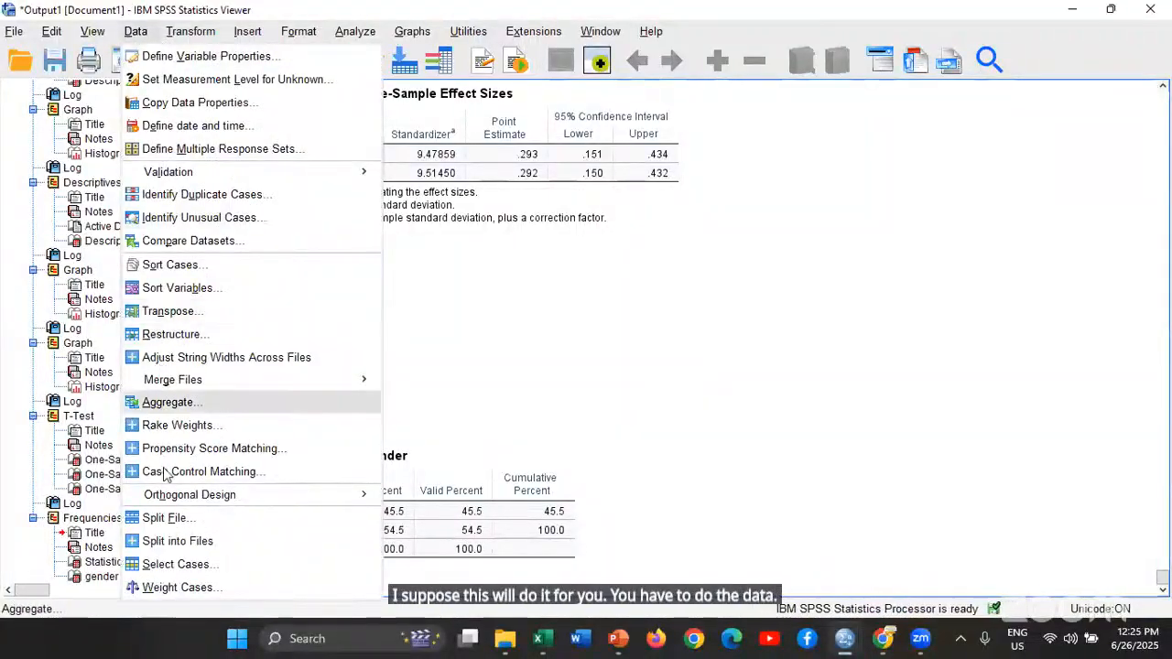
{"action": "left_click", "coordinate": [157, 518]}
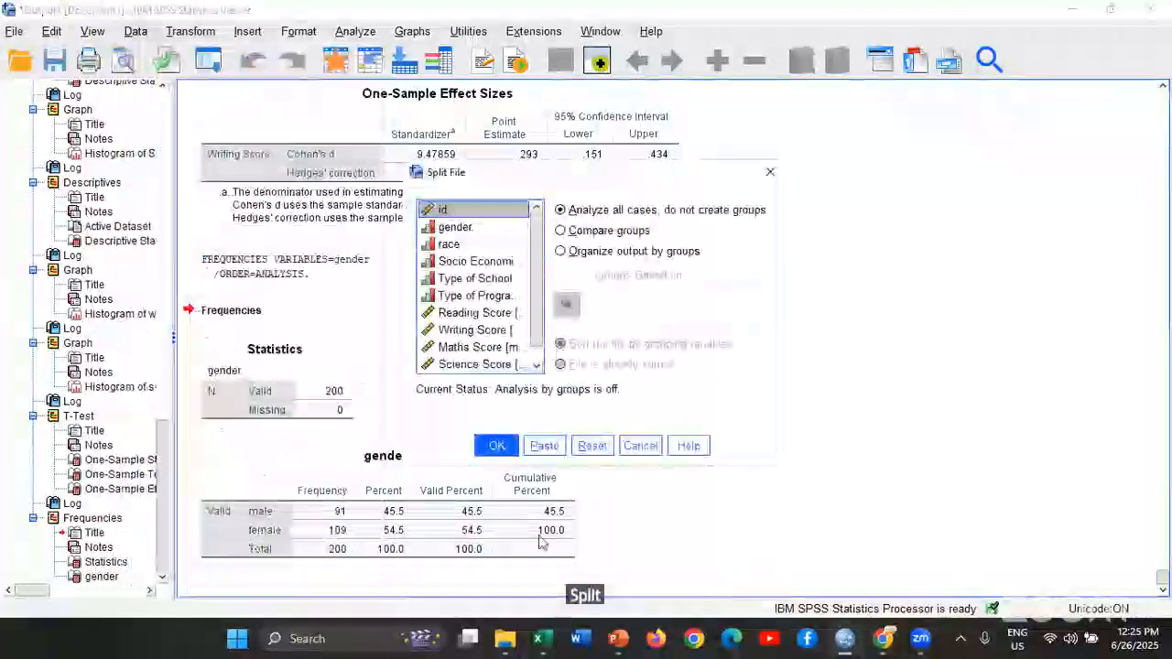
{"action": "left_click", "coordinate": [641, 445]}
Split the file to compare groups based on gender, sorting the file by the grouping variable
{"action": "left_click", "coordinate": [135, 32]}
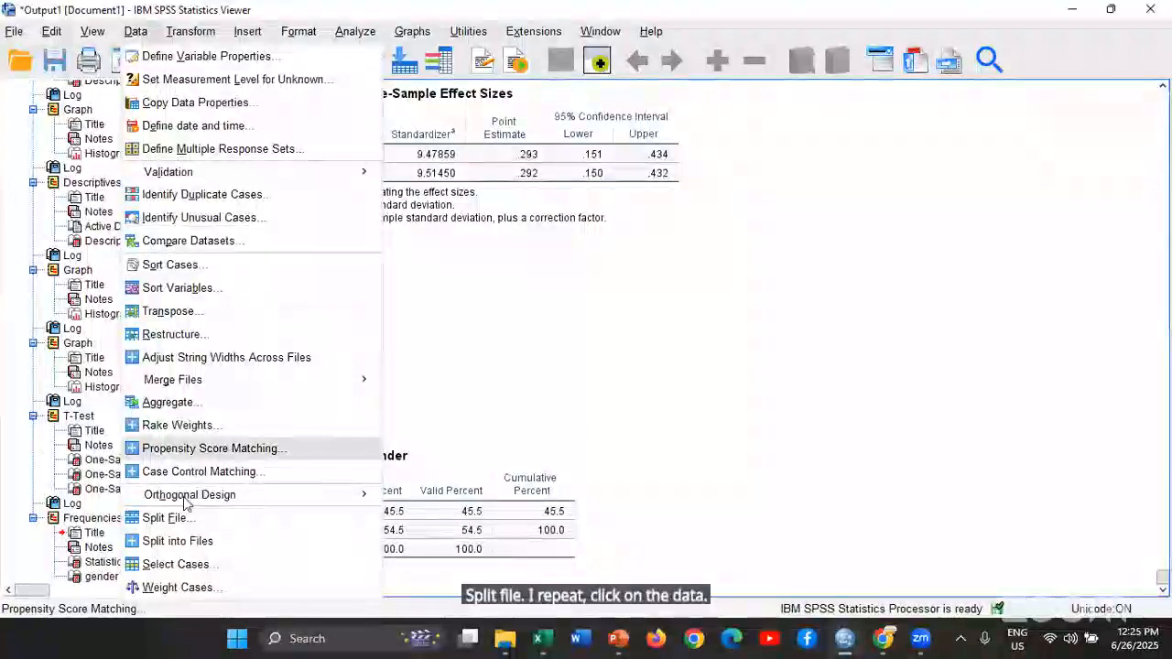
{"action": "left_click", "coordinate": [165, 518]}
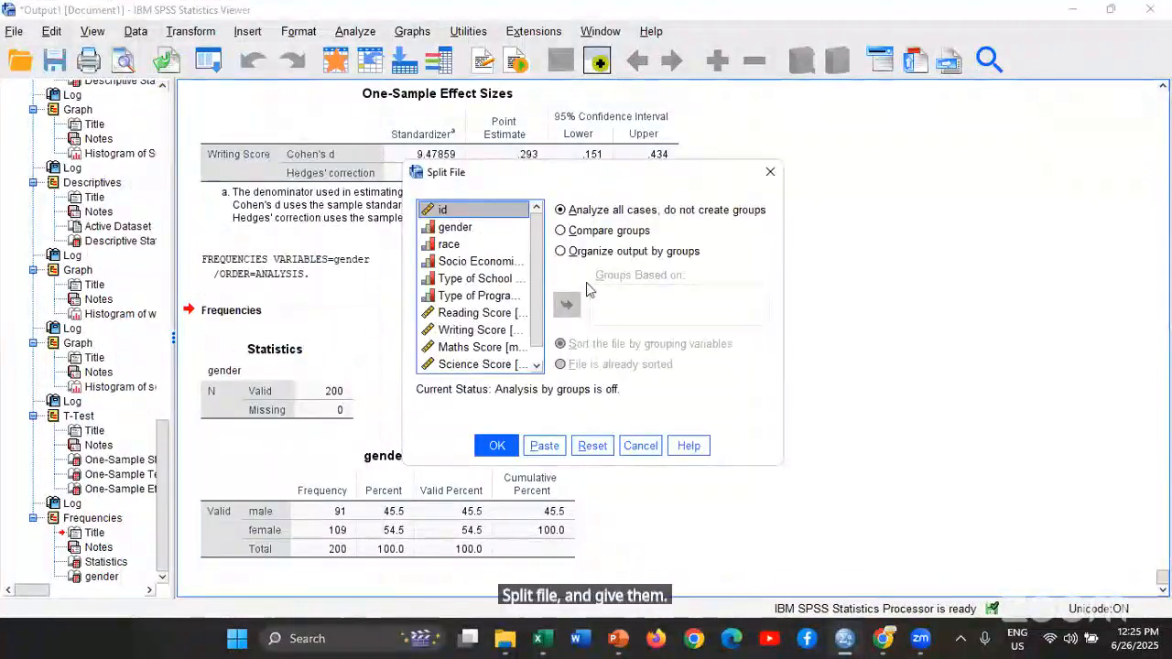
{"action": "left_click", "coordinate": [578, 232]}
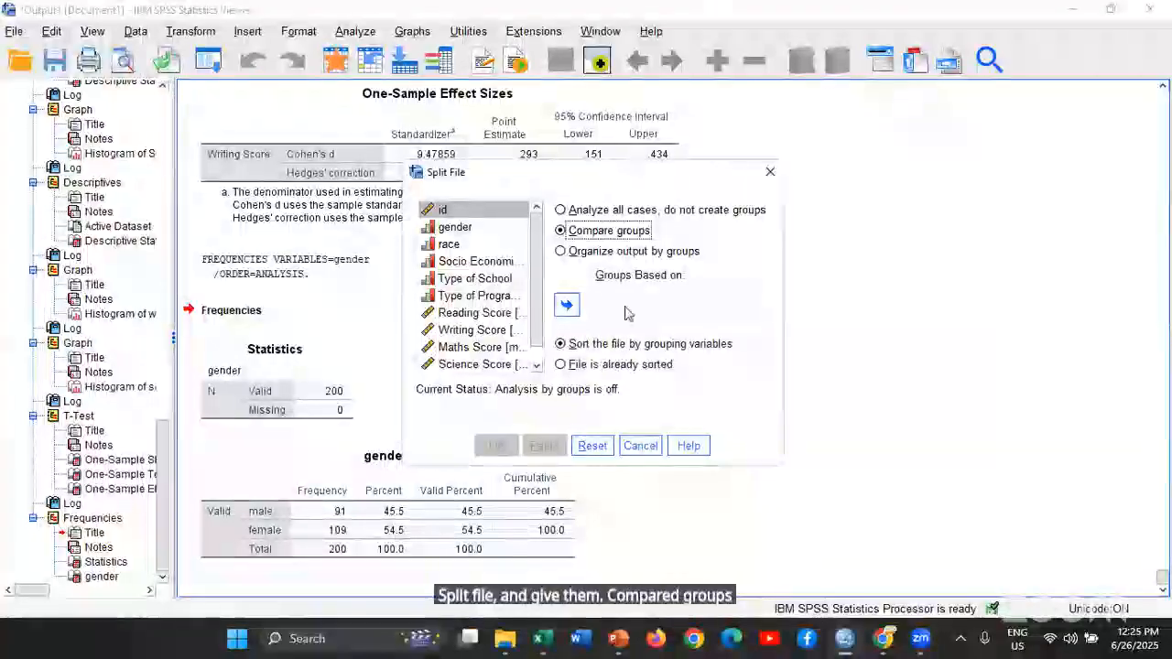
{"action": "left_click", "coordinate": [467, 235]}
{"action": "left_click", "coordinate": [567, 306]}
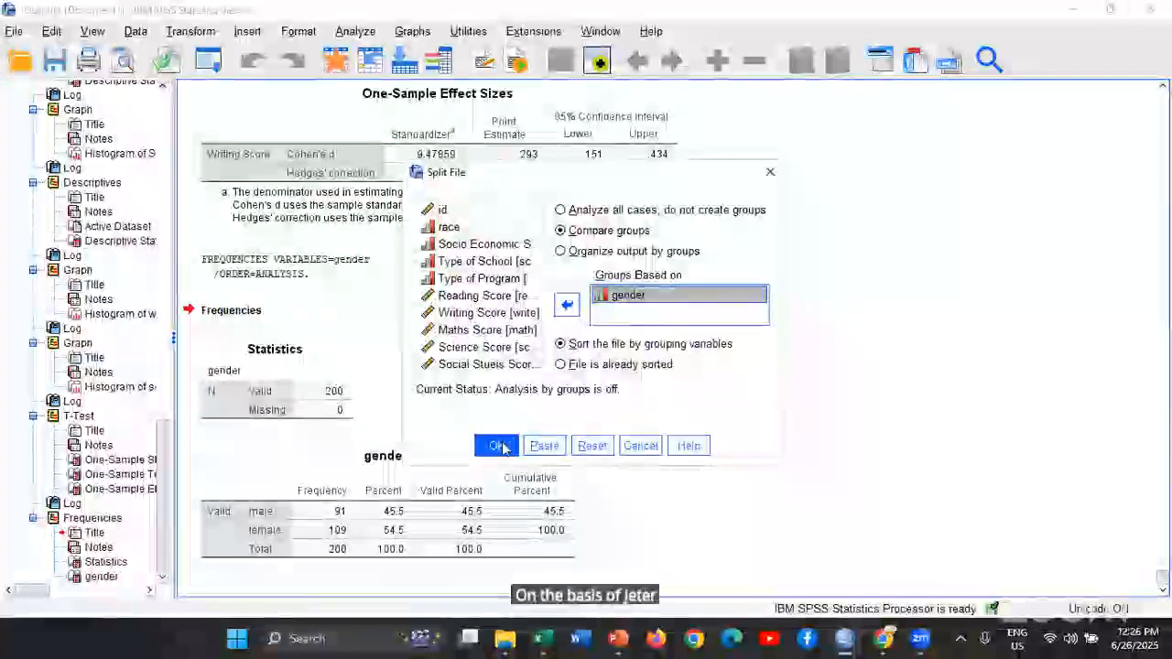
{"action": "left_click", "coordinate": [497, 446]}
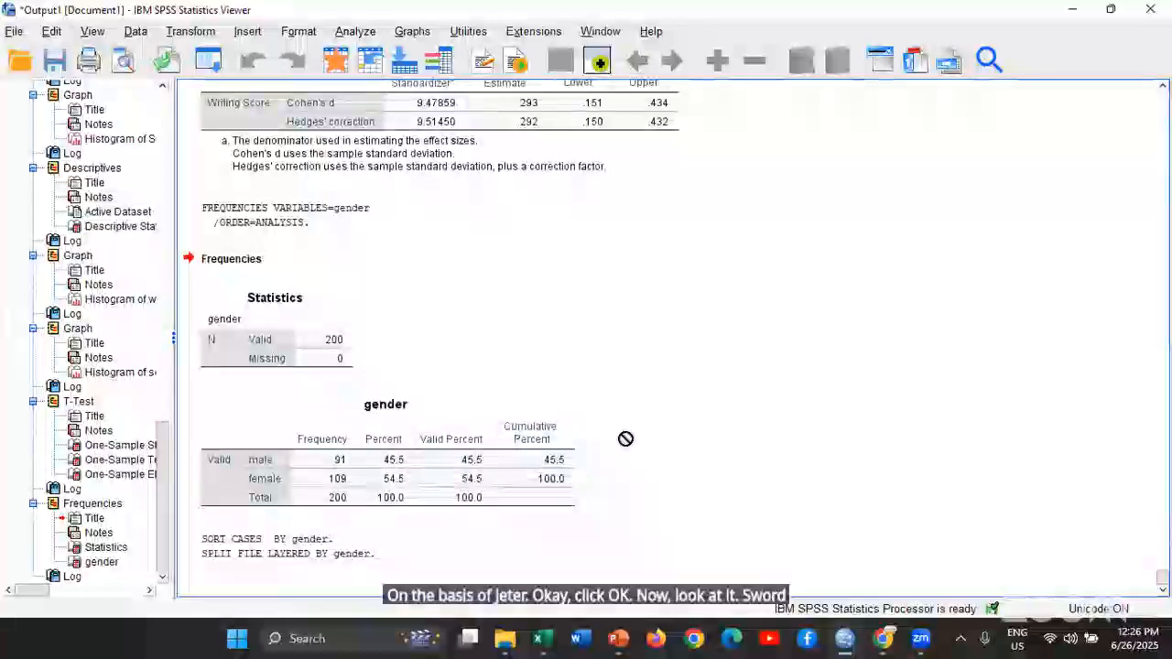
{"action": "left_click", "coordinate": [217, 63]}
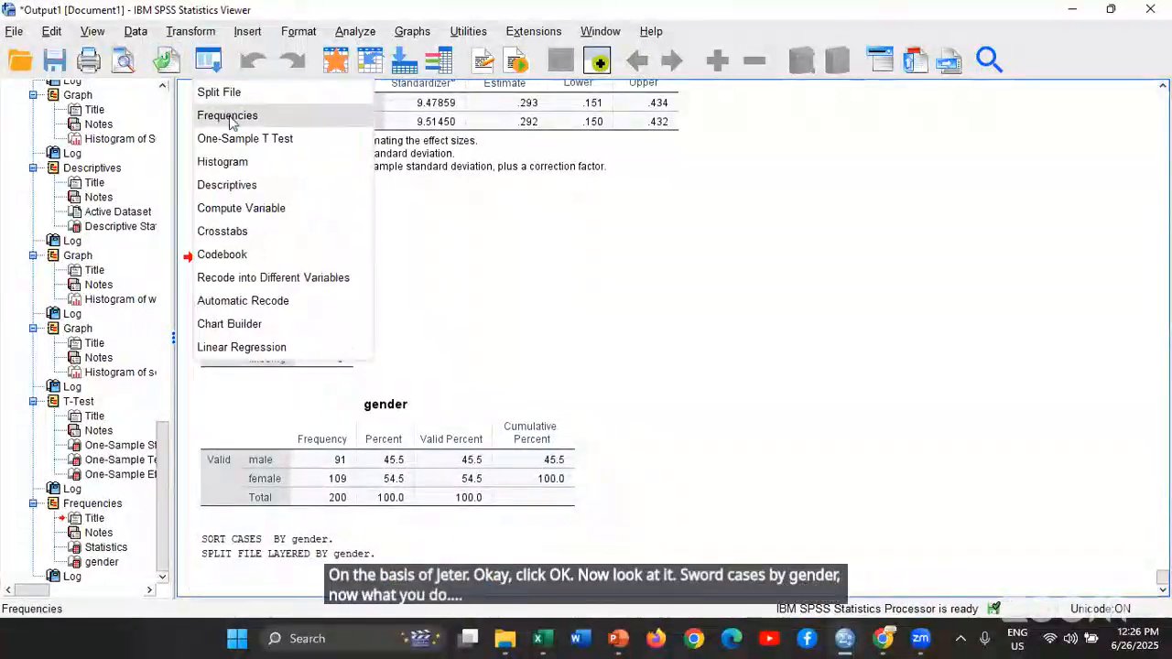
{"action": "left_click", "coordinate": [229, 117]}
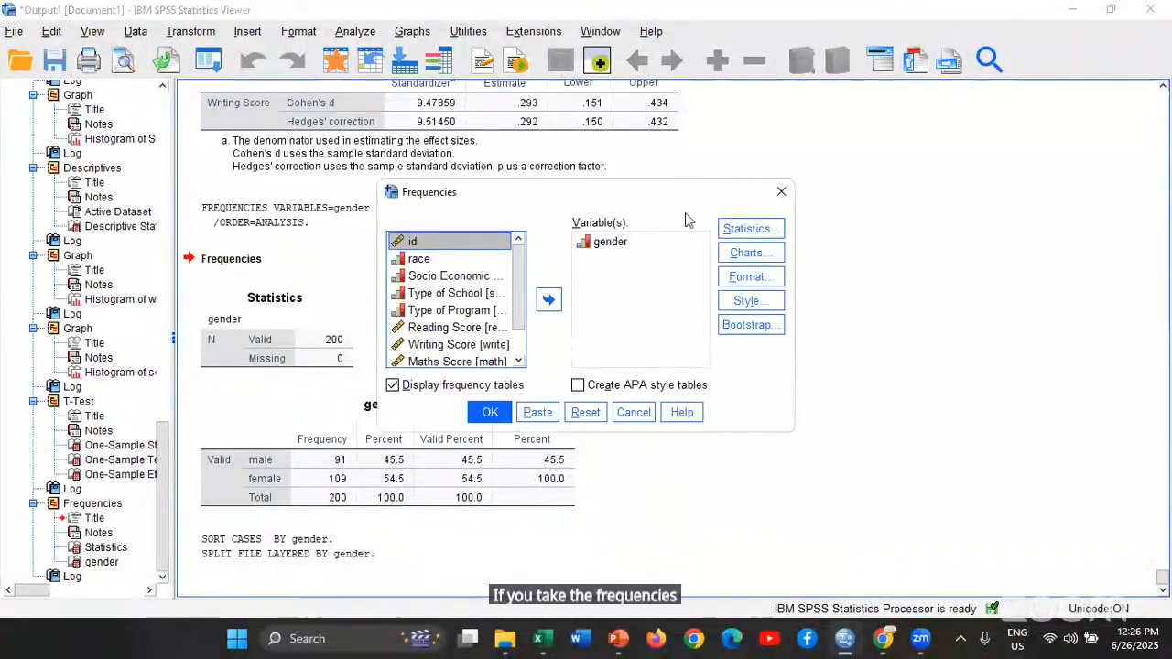
{"action": "left_click", "coordinate": [781, 191]}
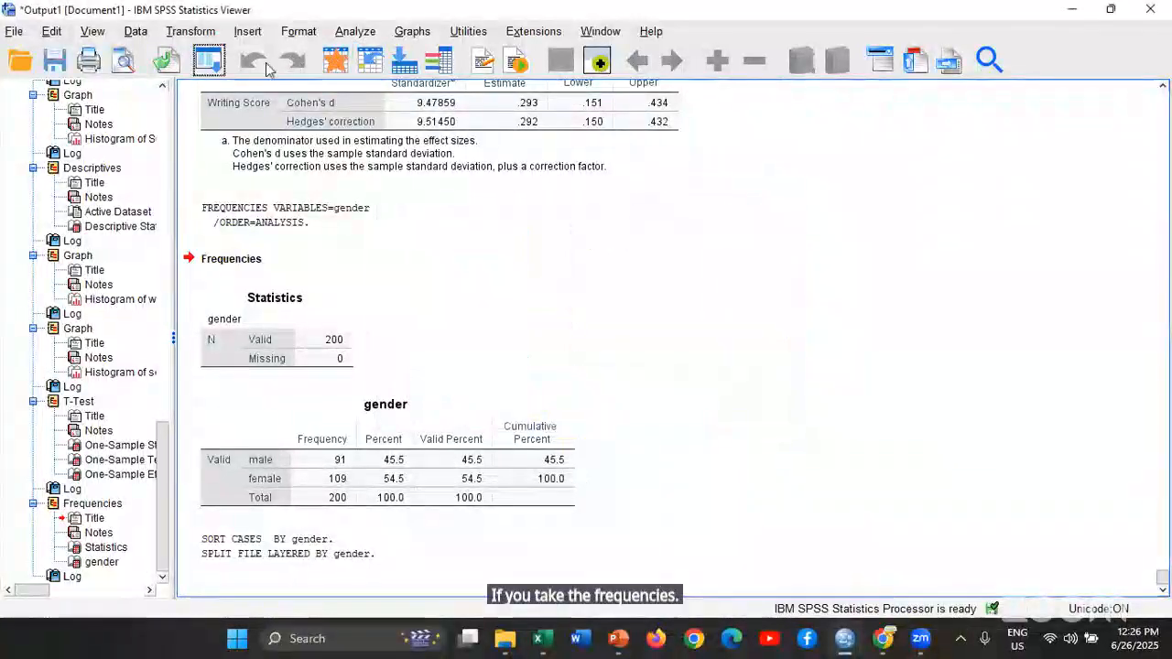
Remove the writing, maths, science and social studies scores from Descriptives and run it on Reading Score only
{"action": "left_click", "coordinate": [211, 61]}
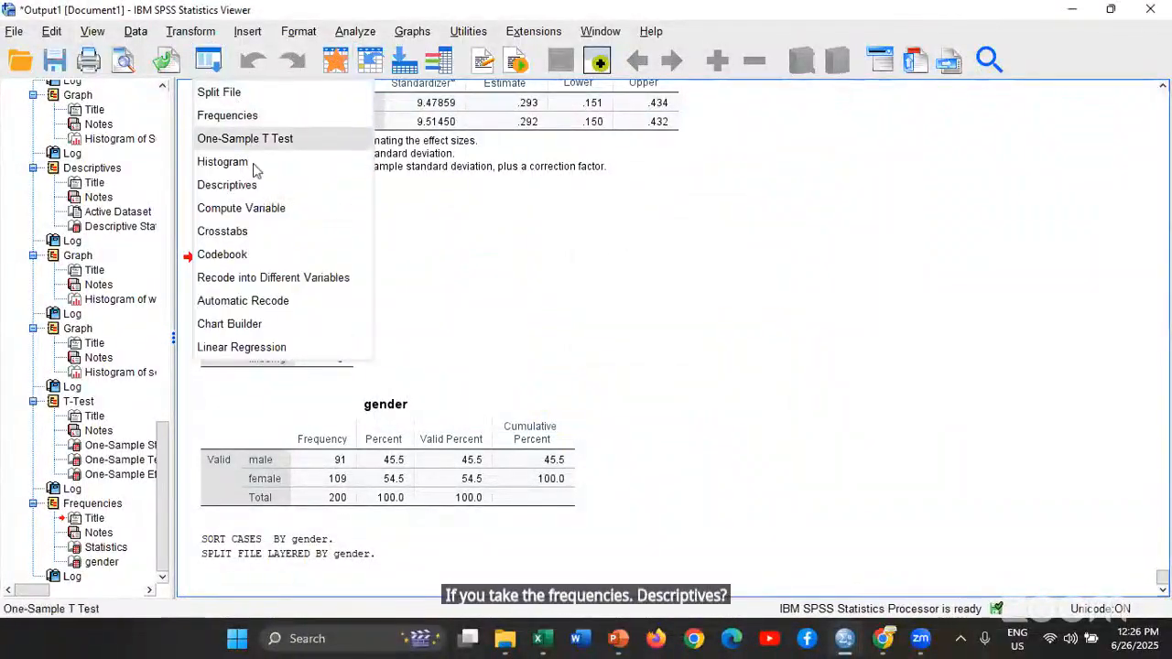
{"action": "left_click", "coordinate": [243, 186]}
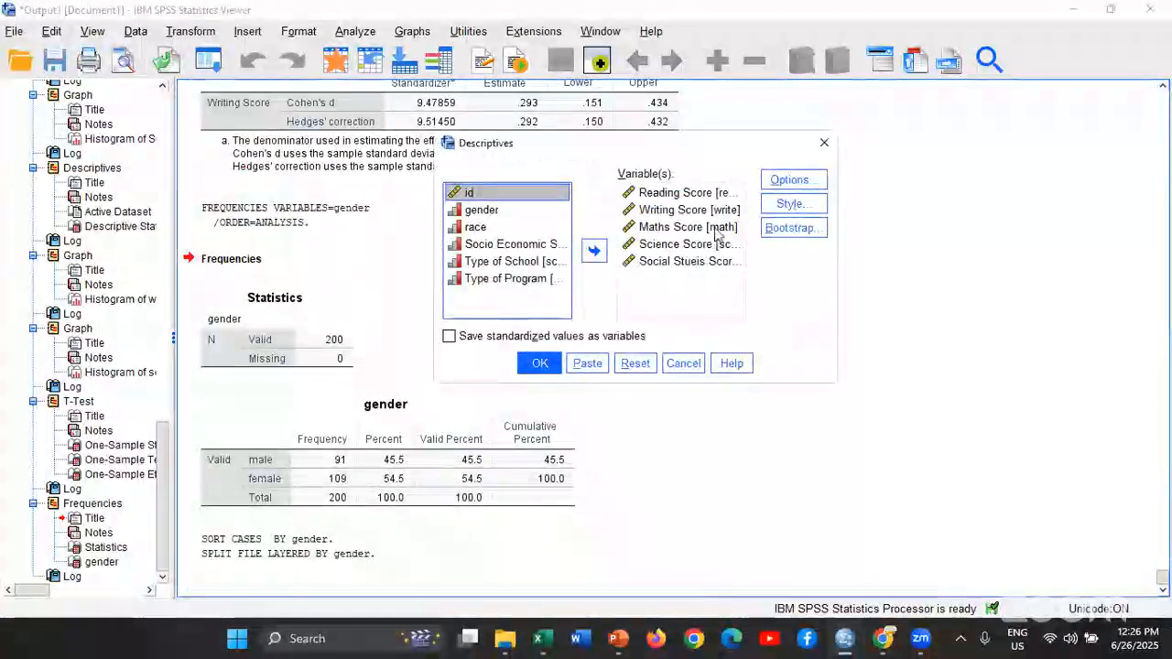
{"action": "left_click", "coordinate": [711, 264]}
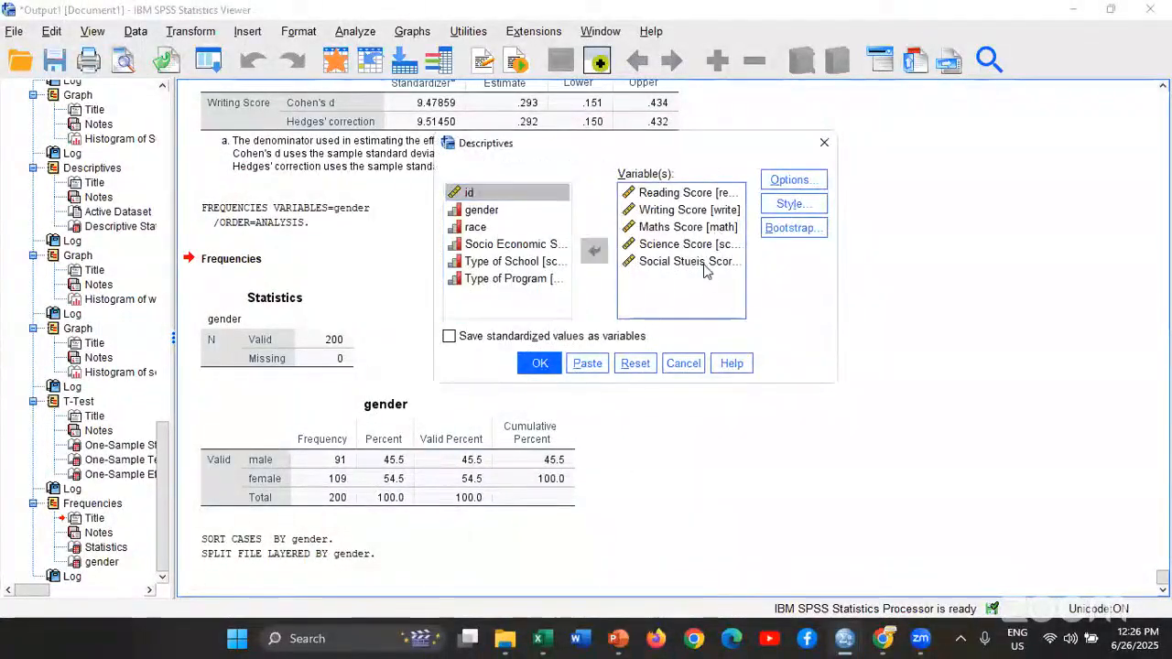
{"action": "left_click_drag", "start_coordinate": [706, 246], "coordinate": [701, 218]}
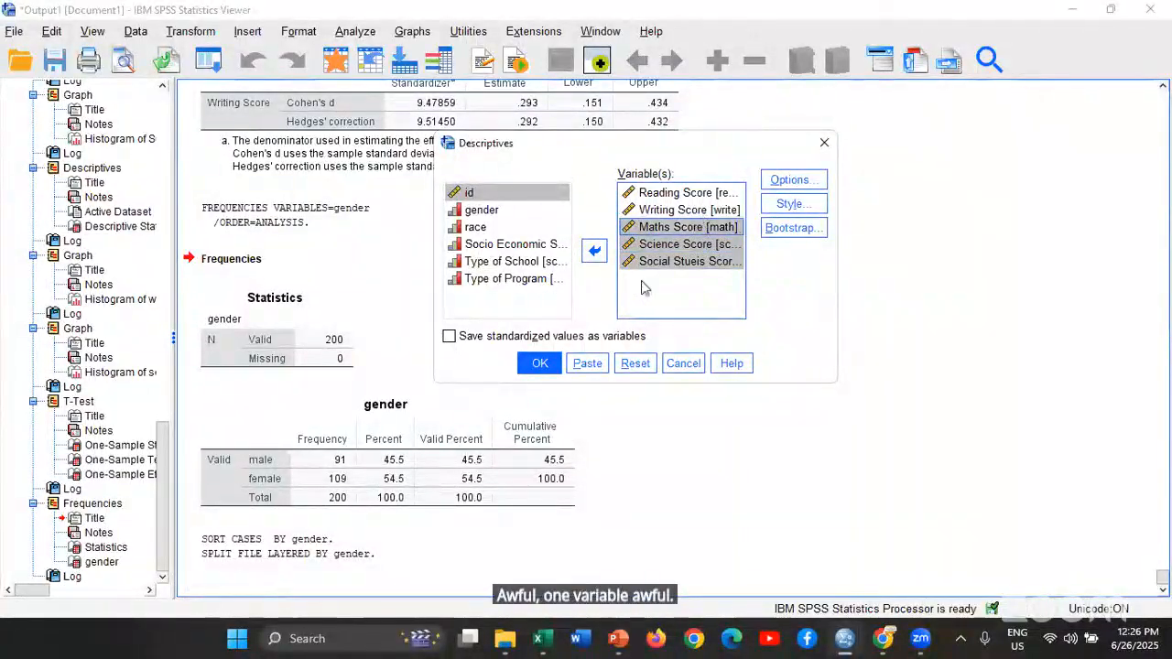
{"action": "left_click", "coordinate": [682, 209], "text": "shift"}
{"action": "left_click", "coordinate": [595, 251]}
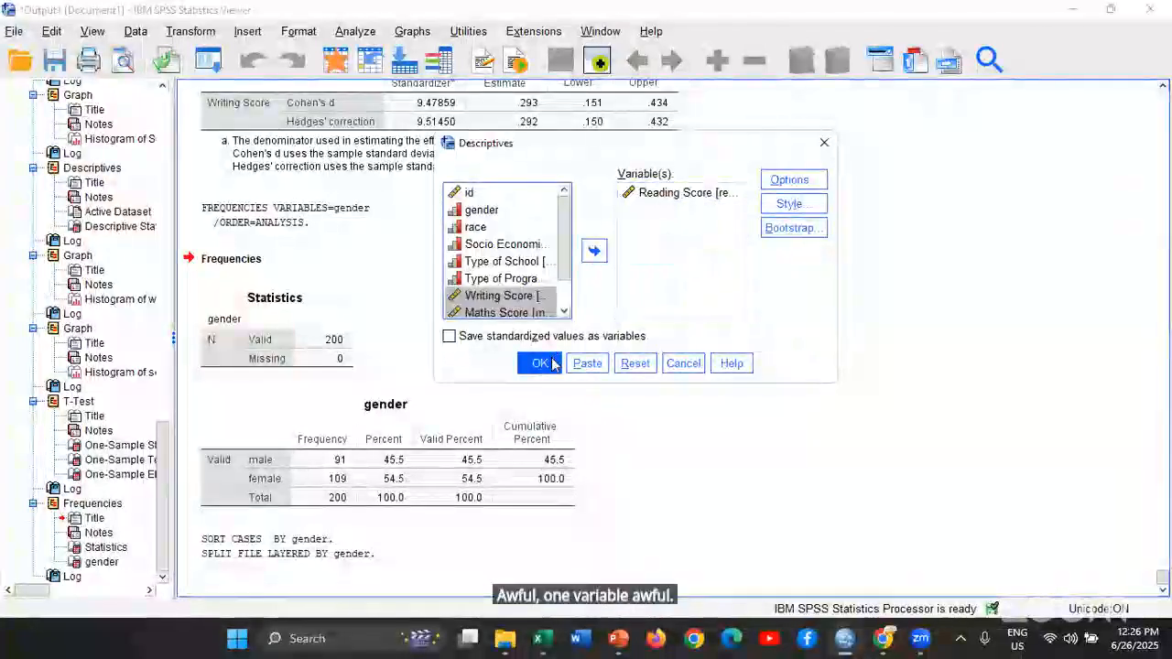
{"action": "left_click", "coordinate": [540, 364]}
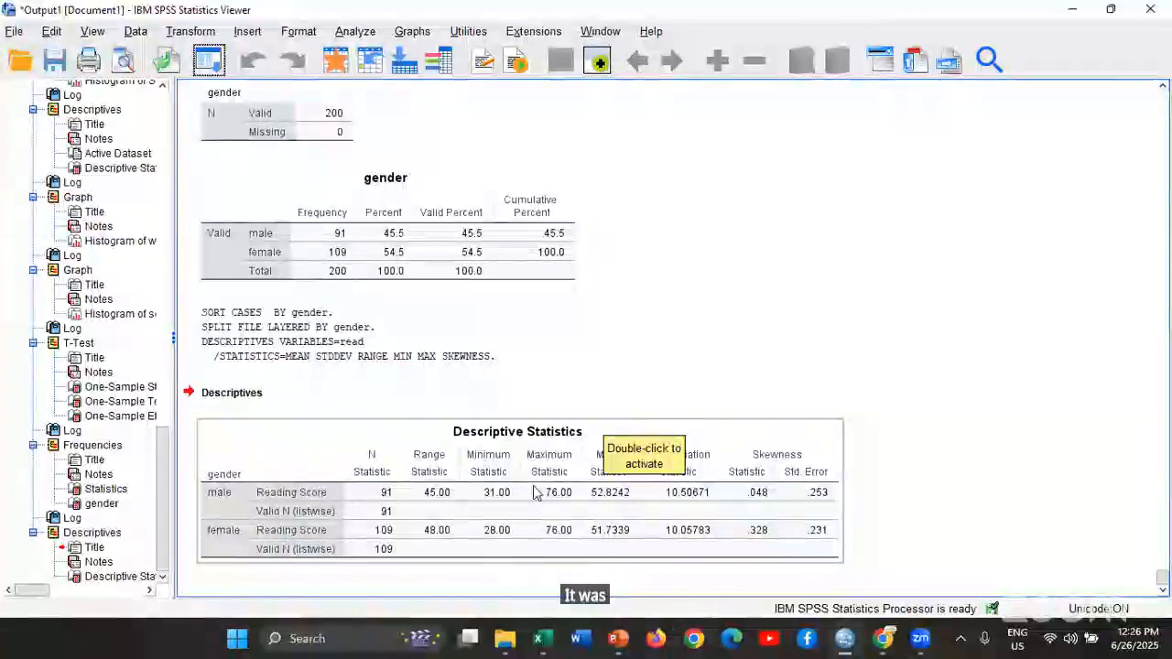
Compare the Reading Score row of the earlier whole-sample Descriptive Statistics table with the table split by gender
{"action": "scroll", "coordinate": [595, 378], "scroll_direction": "up", "scroll_amount": 10}
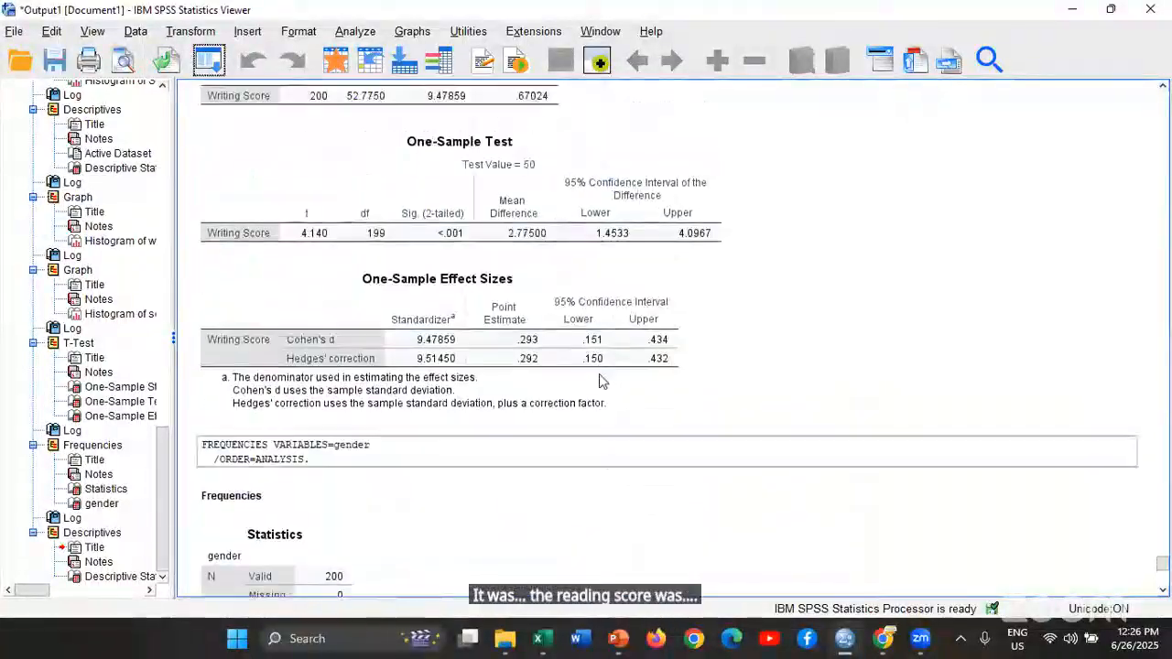
{"action": "scroll", "coordinate": [596, 376], "scroll_direction": "up", "scroll_amount": 12}
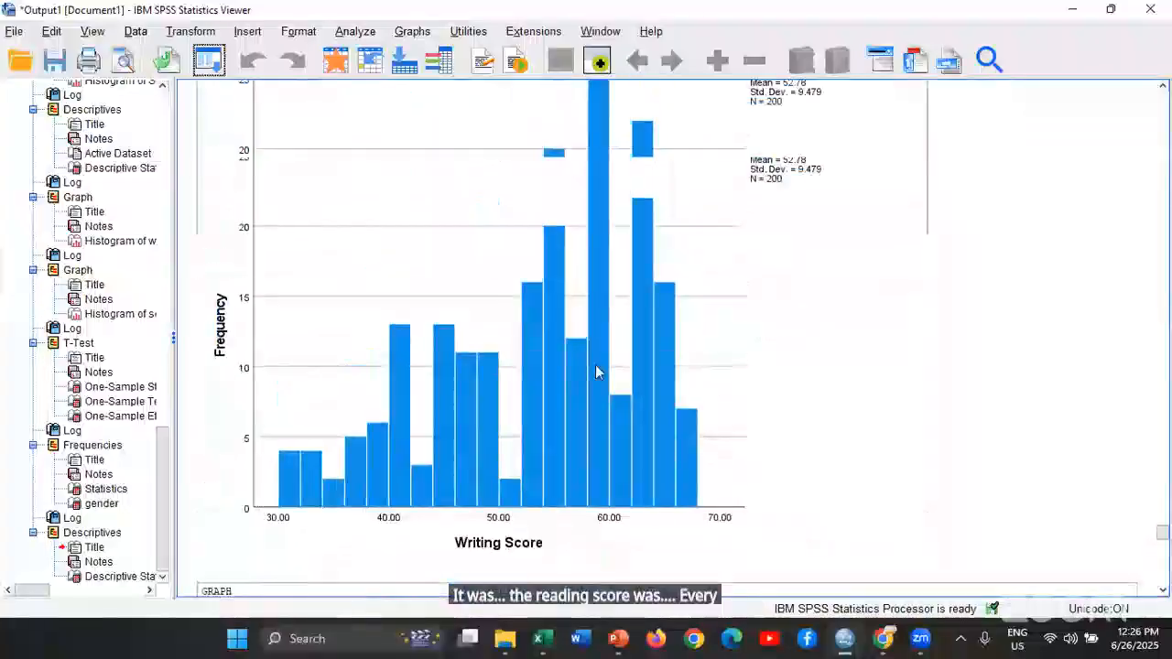
{"action": "left_click", "coordinate": [334, 158]}
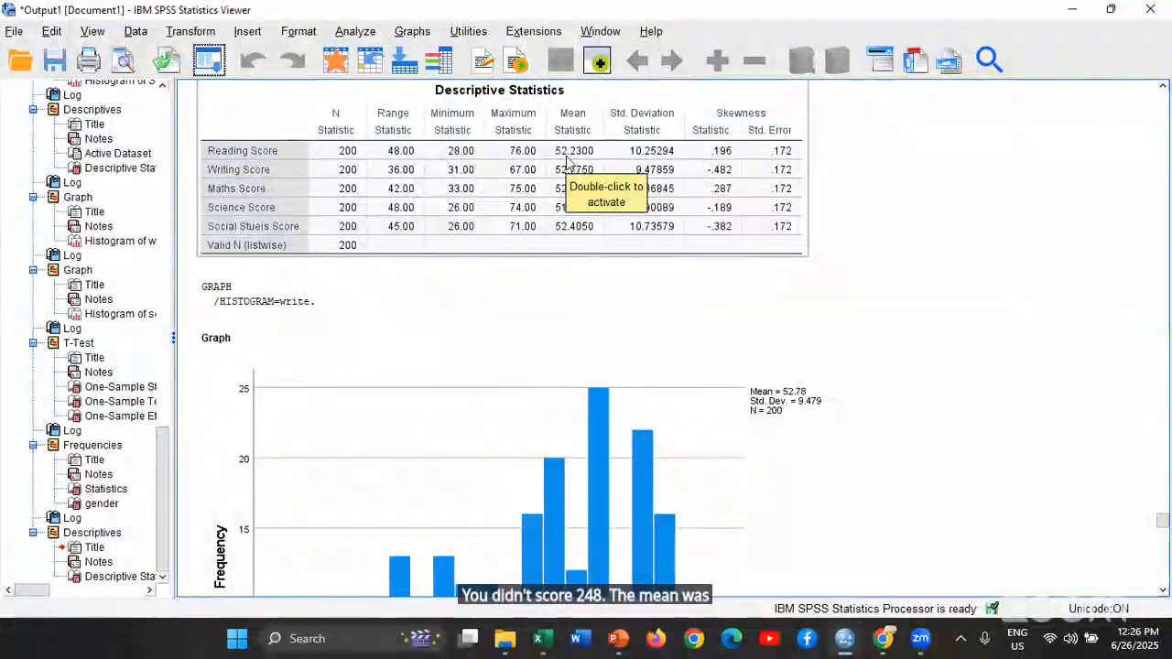
{"action": "scroll", "coordinate": [577, 165], "scroll_direction": "down", "scroll_amount": 15}
{"action": "scroll", "coordinate": [580, 168], "scroll_direction": "down", "scroll_amount": 10}
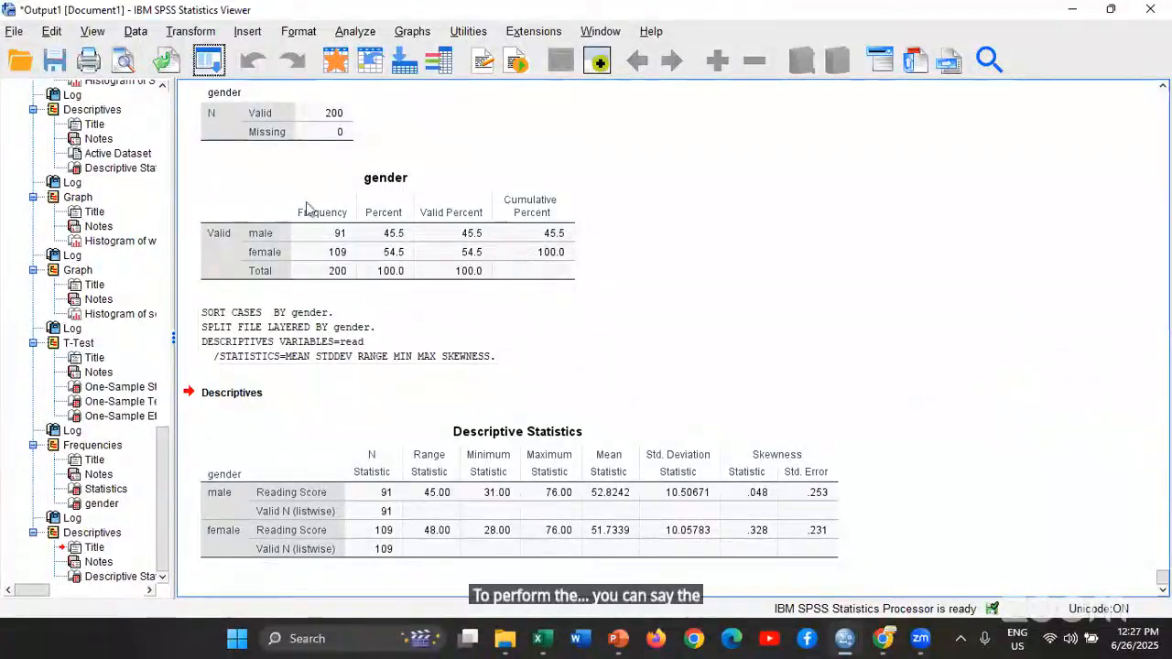
Turn off the gender file split by setting Split File to analyze all cases without creating groups
{"action": "left_click", "coordinate": [208, 60]}
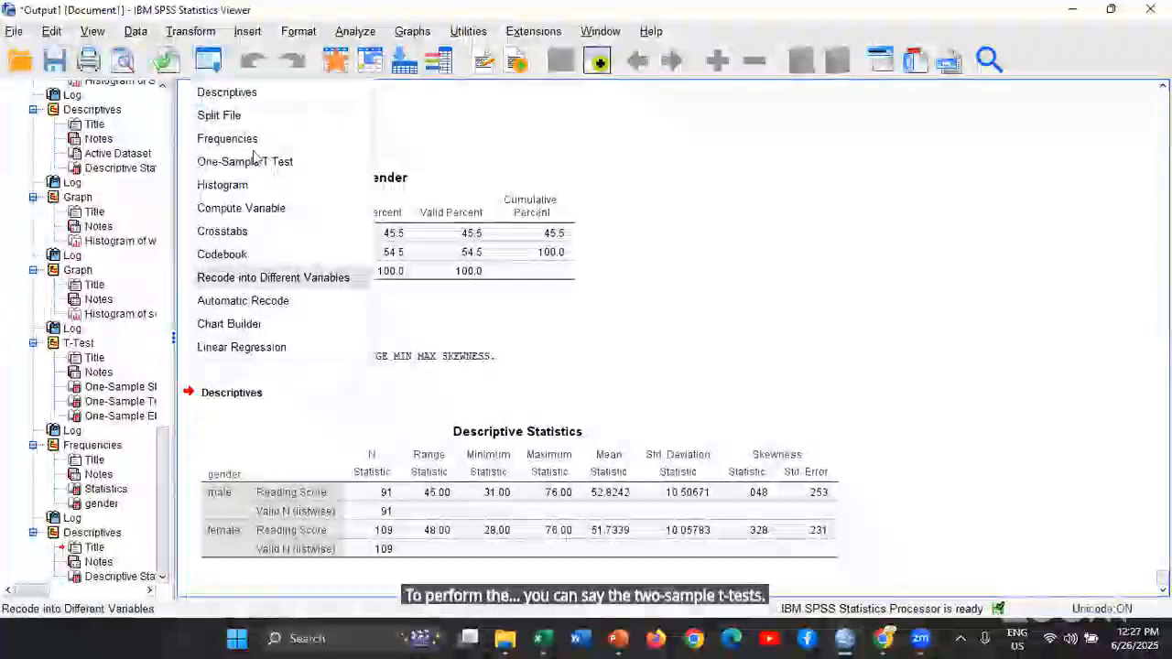
{"action": "left_click", "coordinate": [265, 116]}
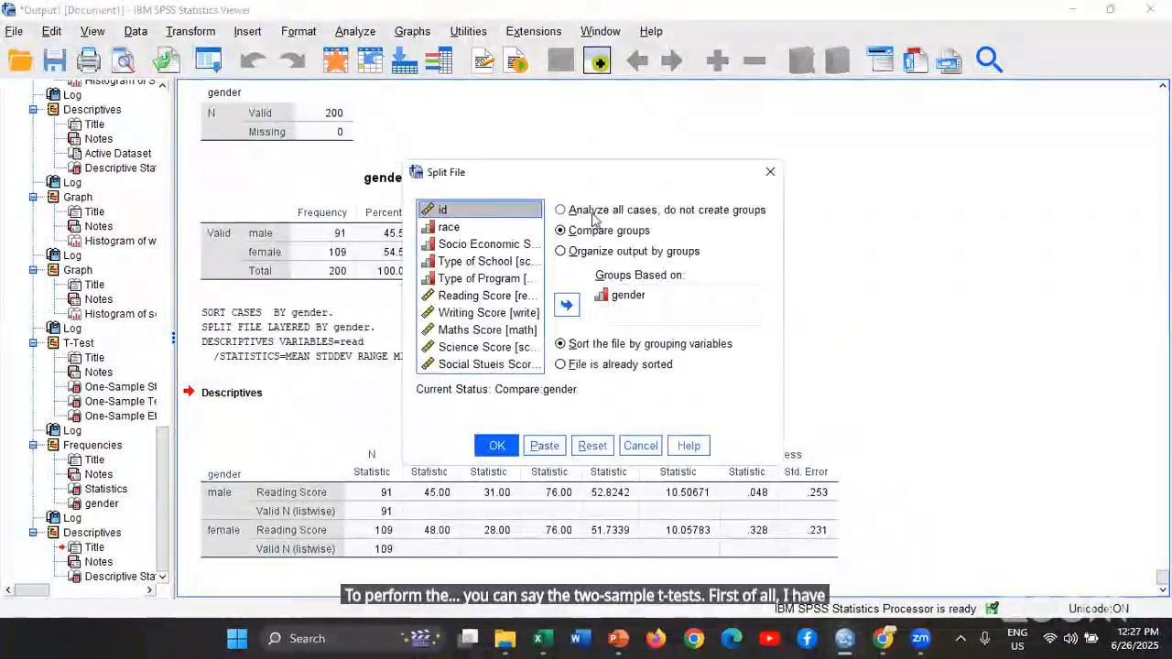
{"action": "left_click", "coordinate": [561, 210]}
{"action": "left_click", "coordinate": [496, 446]}
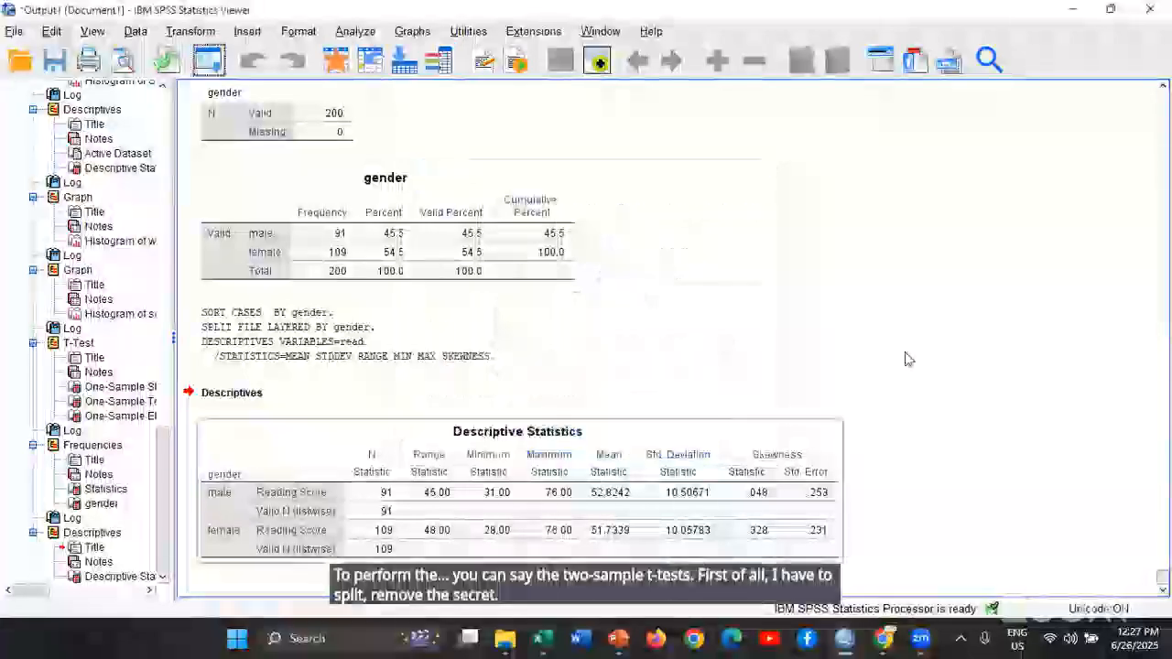
{"action": "left_click", "coordinate": [354, 31]}
{"action": "mouse_move", "coordinate": [440, 163]}
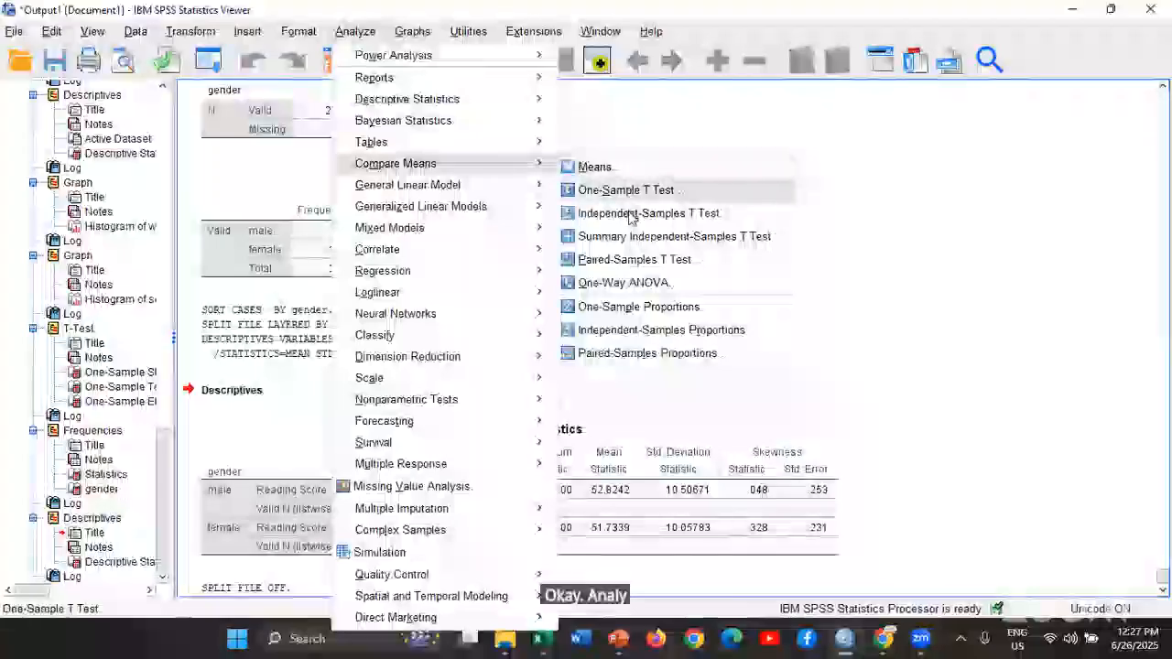
{"action": "left_click", "coordinate": [630, 221]}
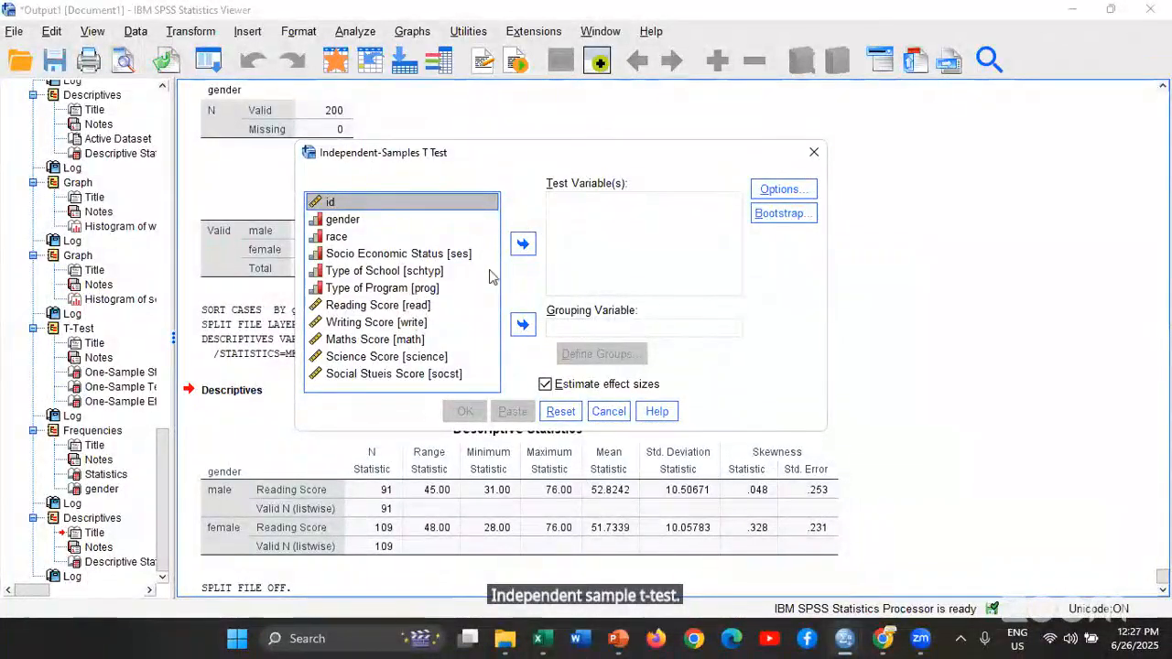
{"action": "left_click", "coordinate": [376, 322]}
{"action": "left_click", "coordinate": [523, 243]}
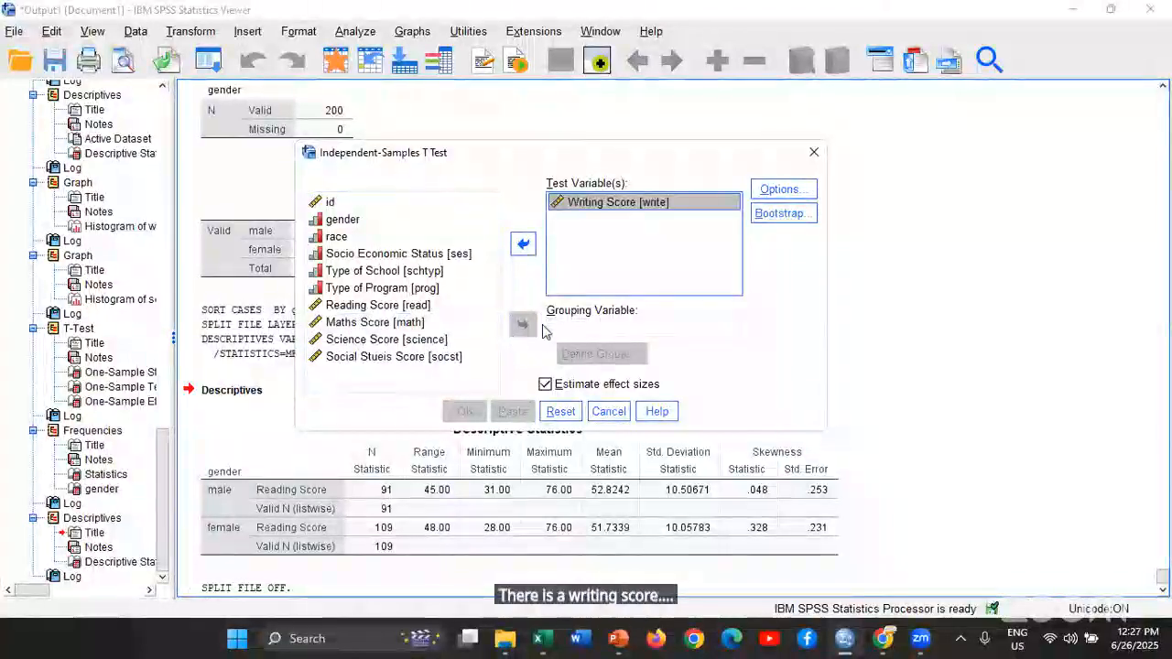
{"action": "left_click", "coordinate": [342, 221]}
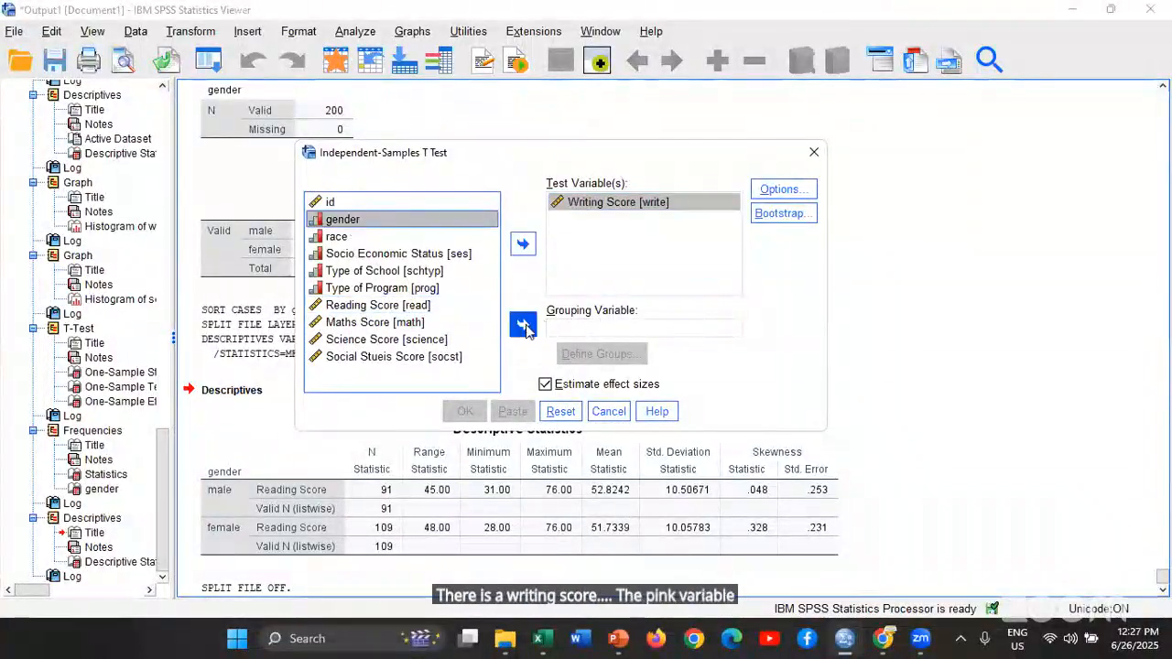
{"action": "left_click", "coordinate": [523, 324]}
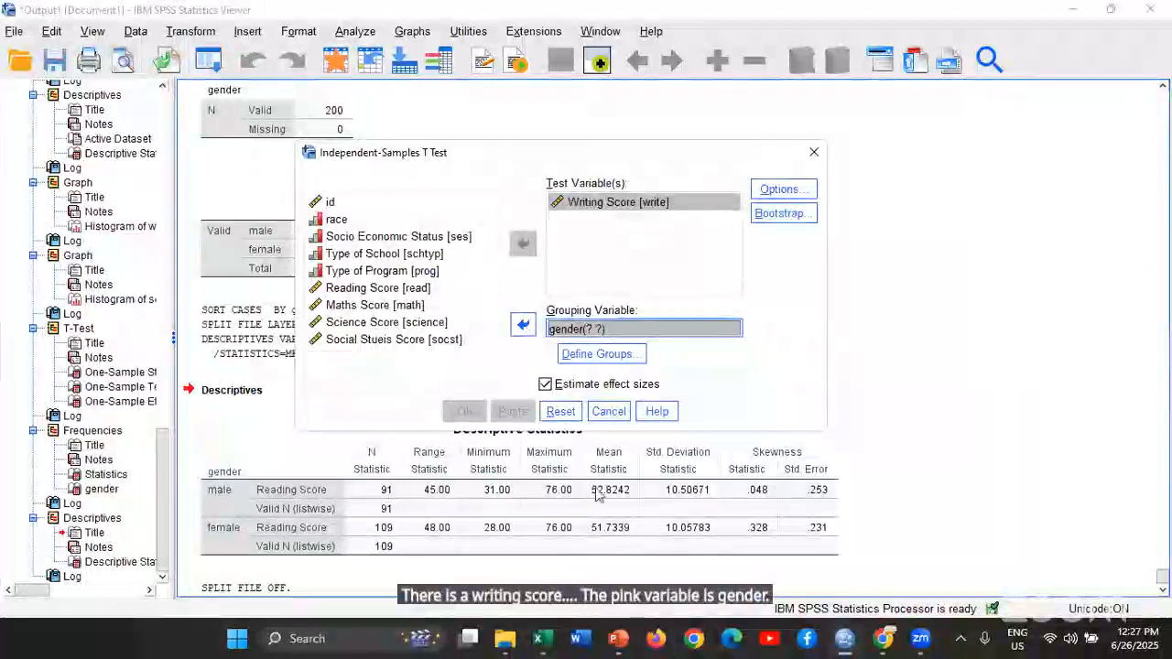
{"action": "left_click", "coordinate": [607, 411]}
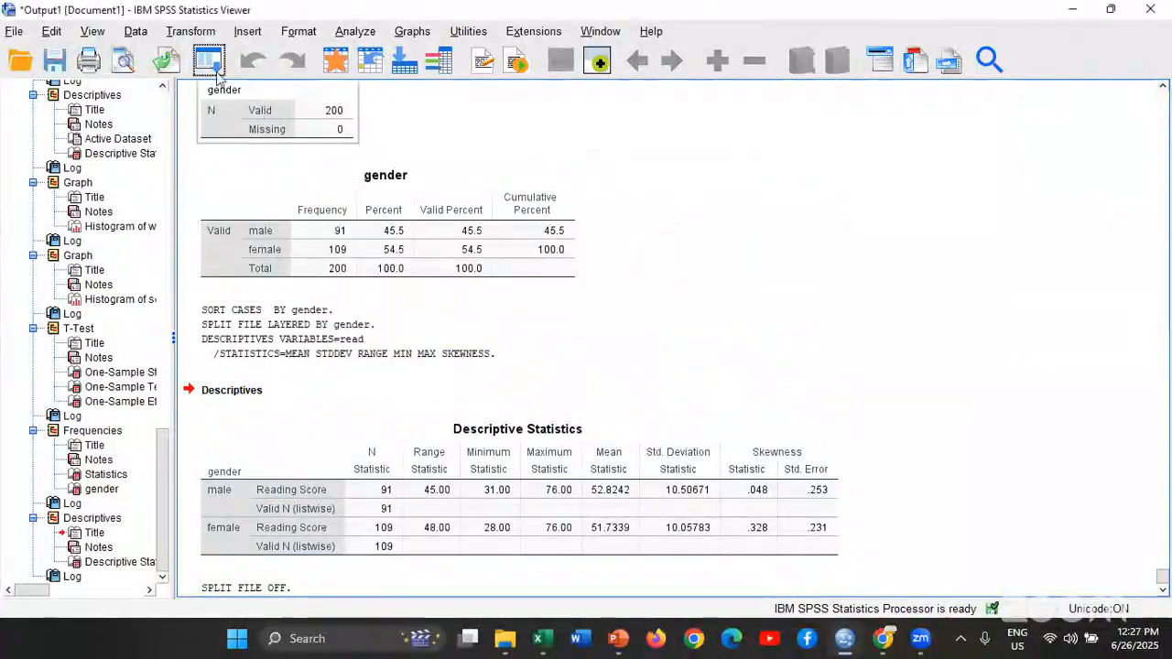
Set up an Independent-Samples T Test with Writing Score as the test variable and gender as the grouping variable
{"action": "left_click", "coordinate": [357, 32]}
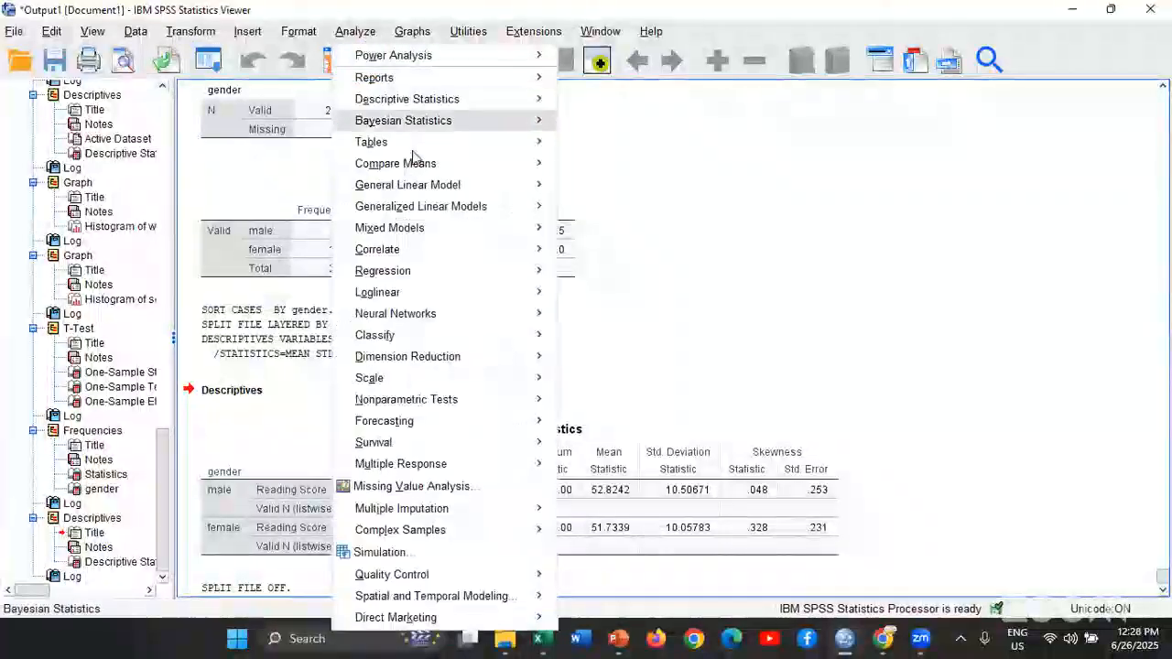
{"action": "mouse_move", "coordinate": [432, 169]}
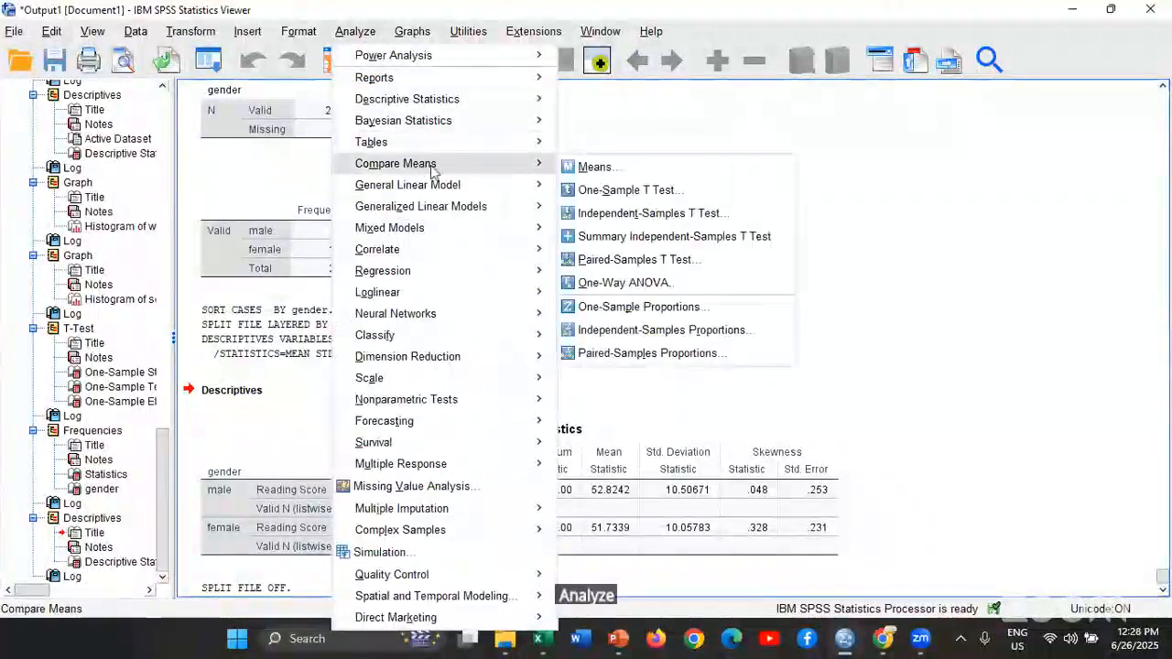
{"action": "left_click", "coordinate": [641, 214]}
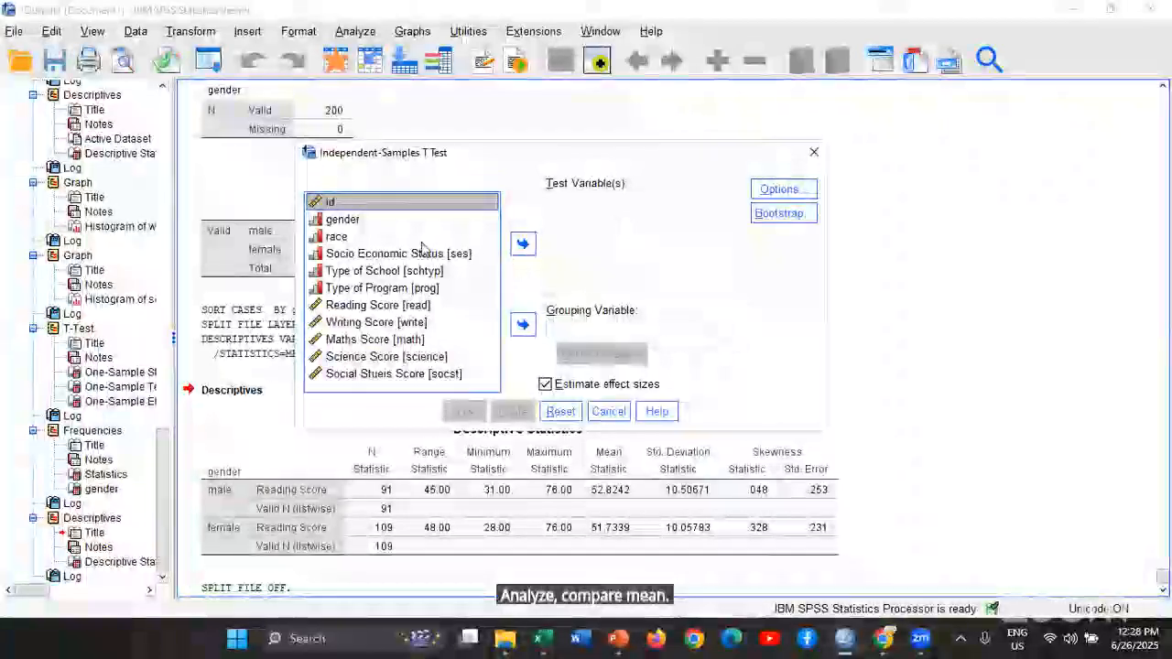
{"action": "left_click", "coordinate": [390, 322]}
{"action": "left_click", "coordinate": [522, 243]}
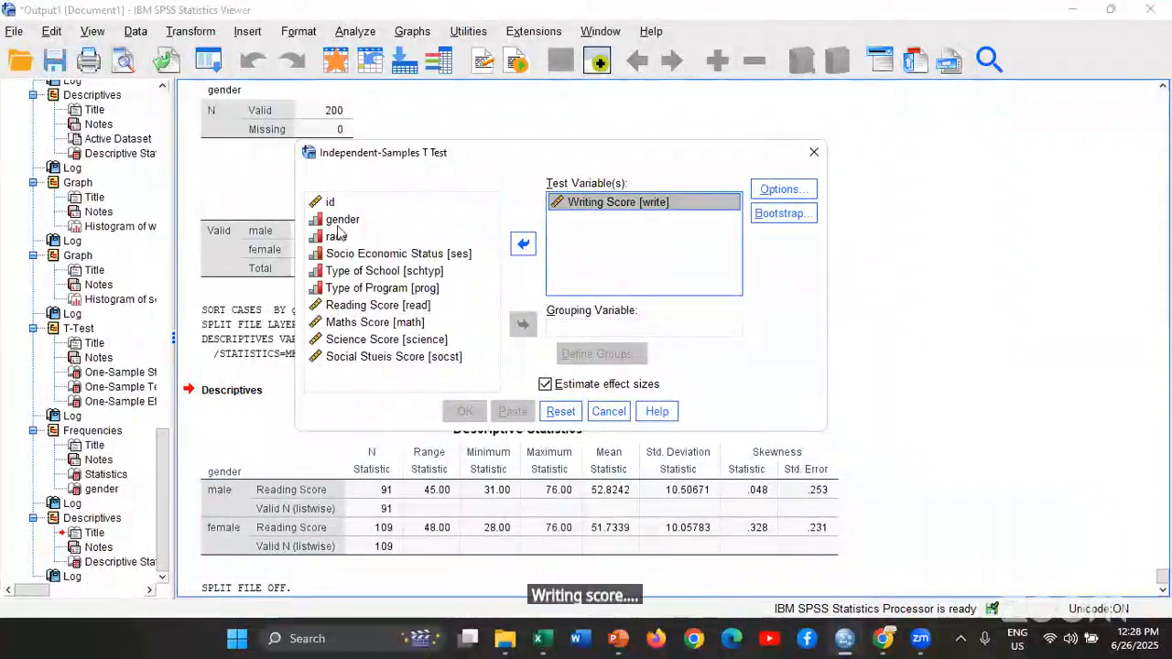
{"action": "left_click", "coordinate": [338, 223]}
{"action": "left_click", "coordinate": [524, 325]}
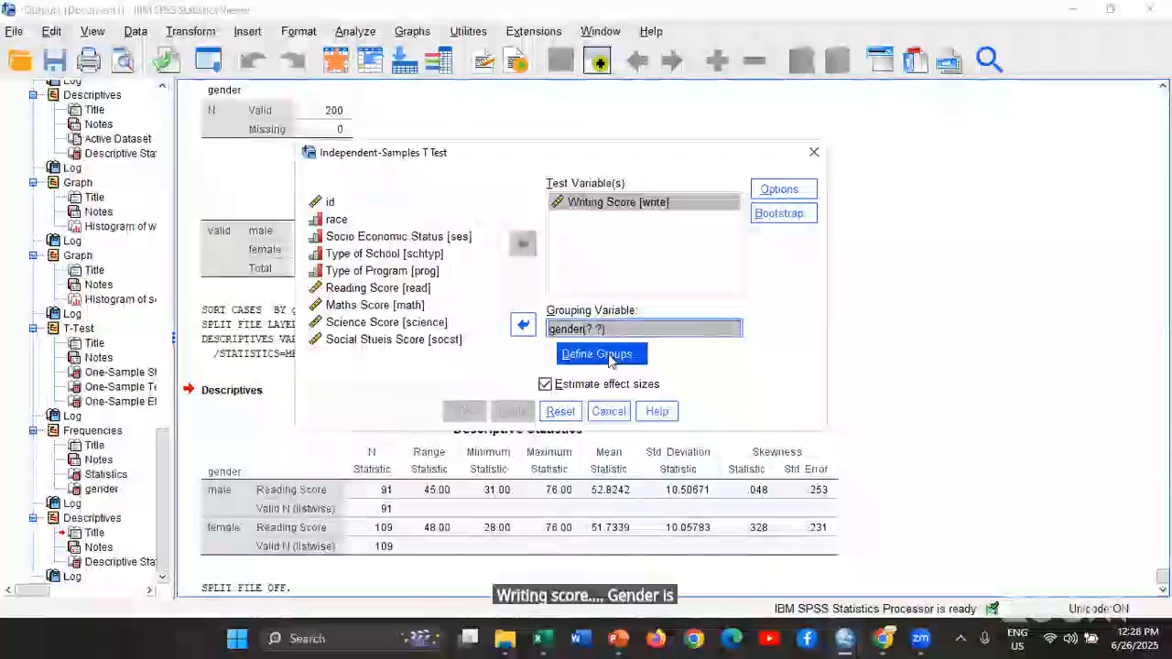
Define the gender groups with specified values 0 and 1, and run the independent-samples t test
{"action": "left_click", "coordinate": [600, 354]}
{"action": "left_click", "coordinate": [604, 287]}
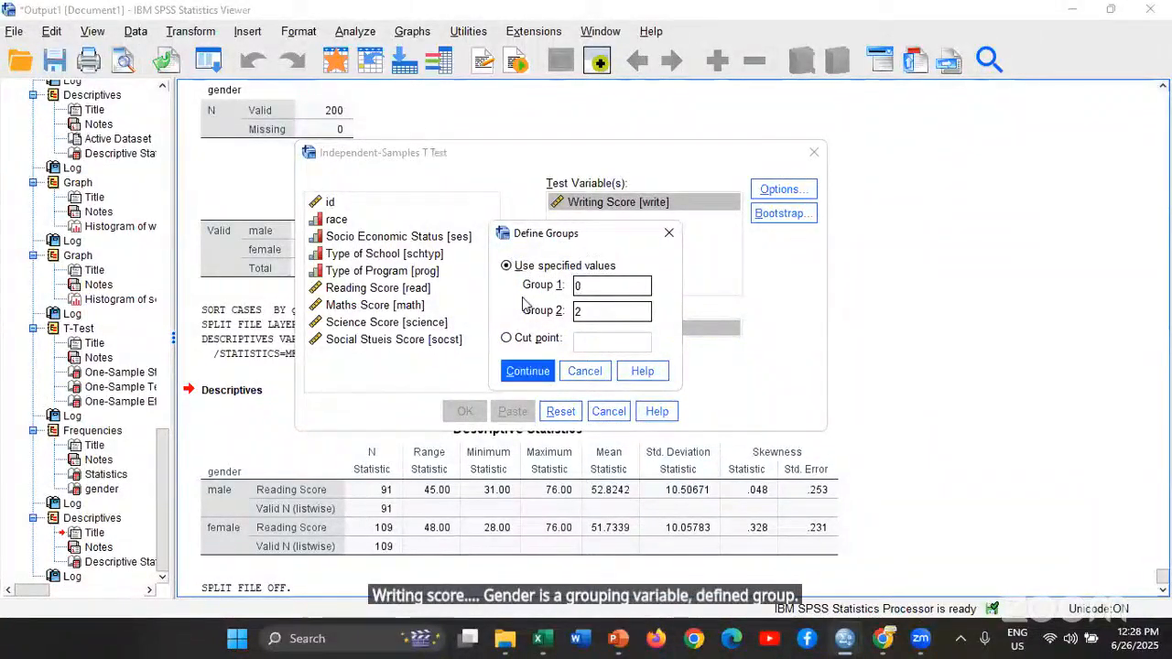
{"action": "key", "text": "BackSpace"}
{"action": "type", "text": "1"}
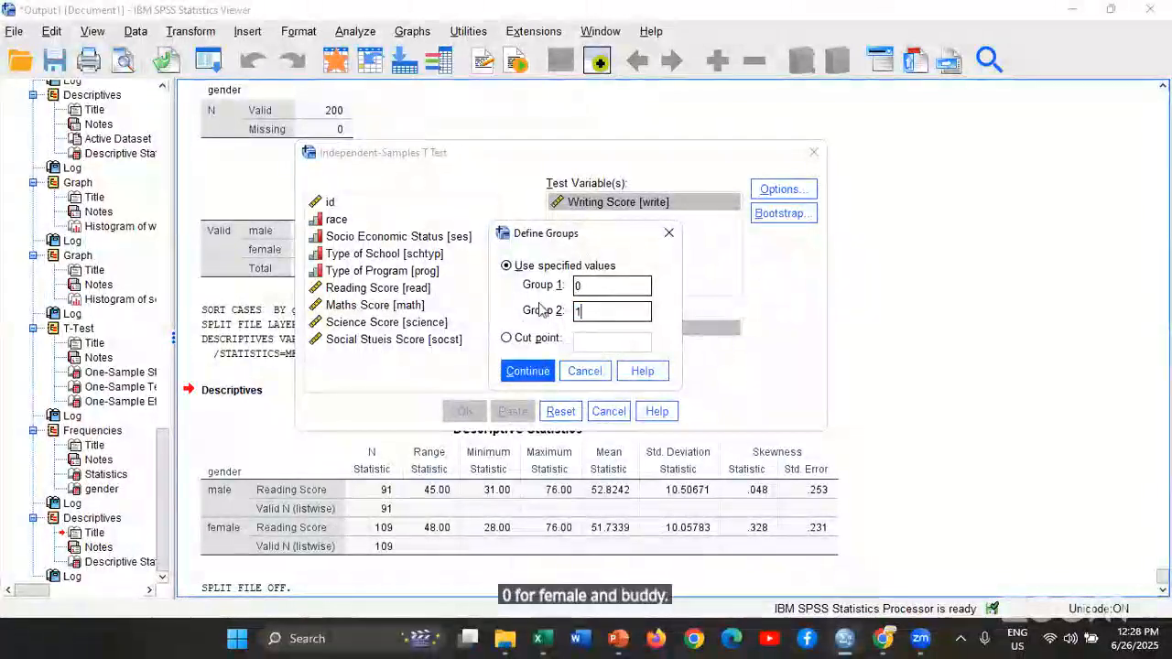
{"action": "left_click", "coordinate": [529, 371]}
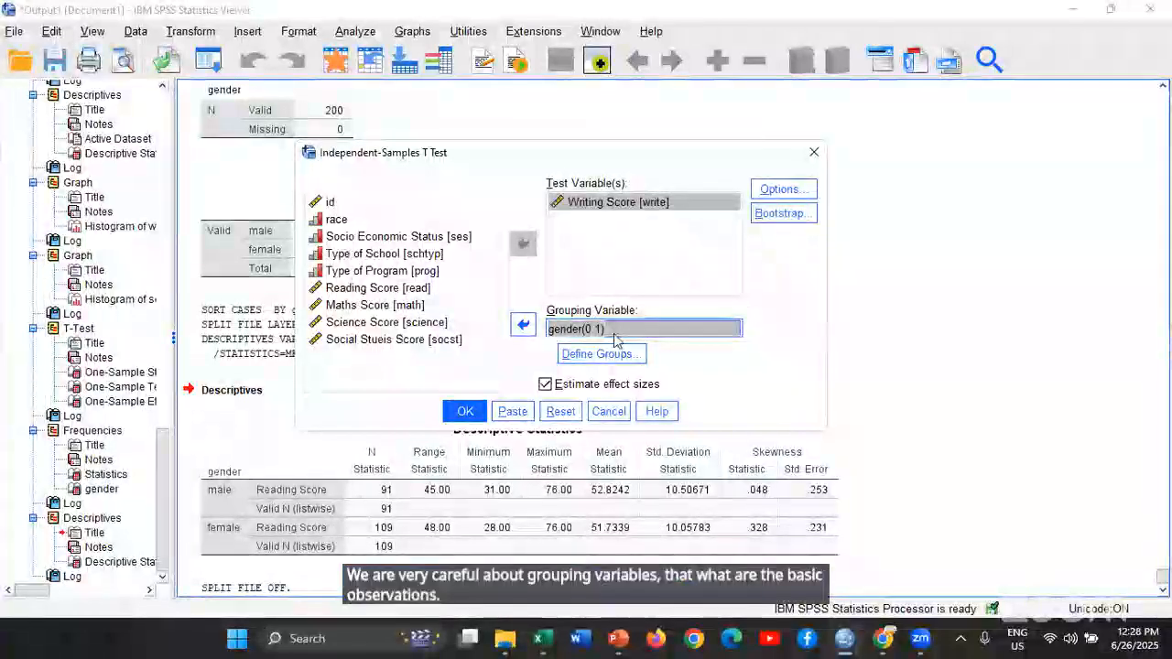
{"action": "left_click", "coordinate": [465, 411]}
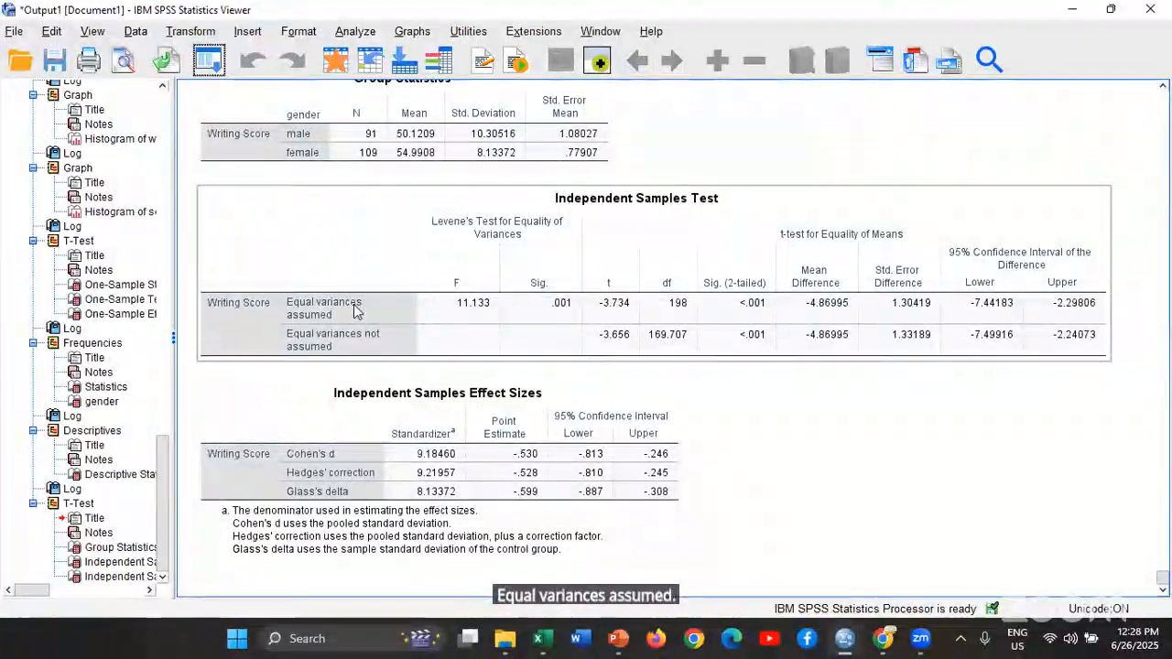
Transpose the rows and columns of the Independent Samples Test pivot table for Writing Score
{"action": "scroll", "coordinate": [612, 229], "scroll_direction": "up", "scroll_amount": 8}
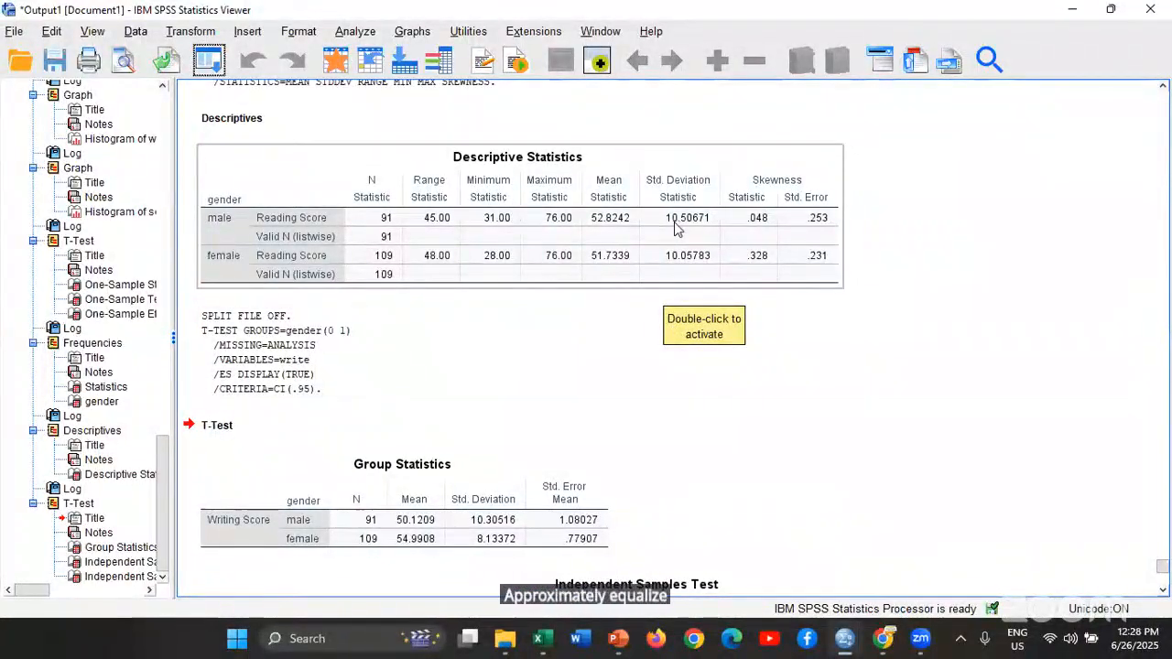
{"action": "scroll", "coordinate": [492, 318], "scroll_direction": "down", "scroll_amount": 5}
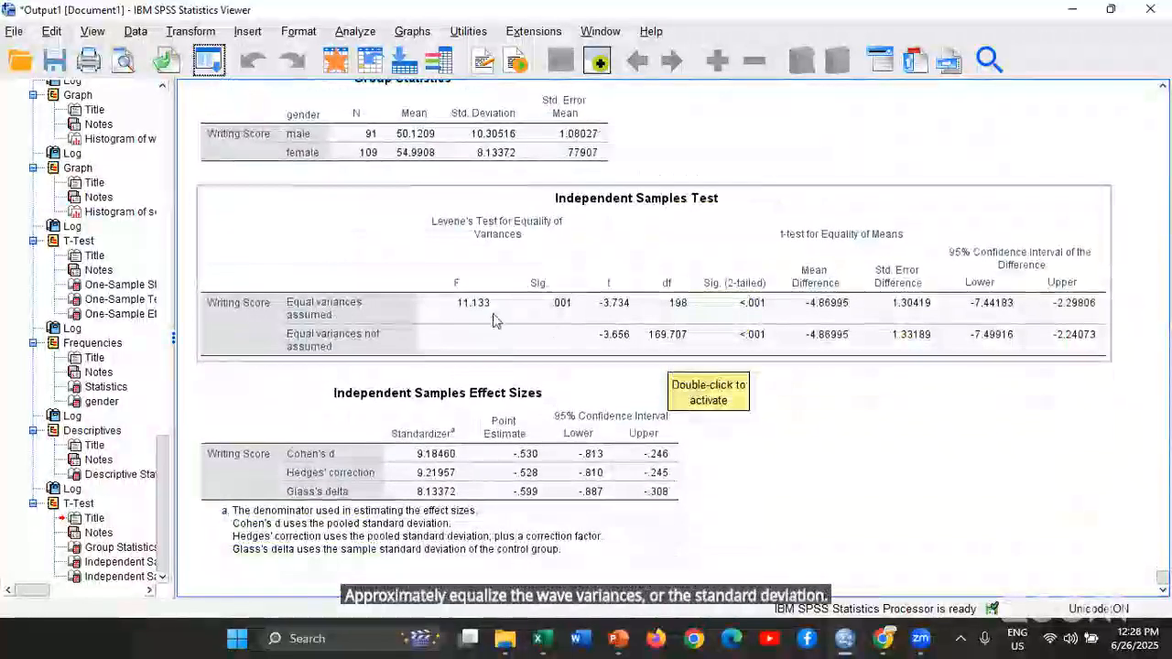
{"action": "left_click", "coordinate": [284, 313]}
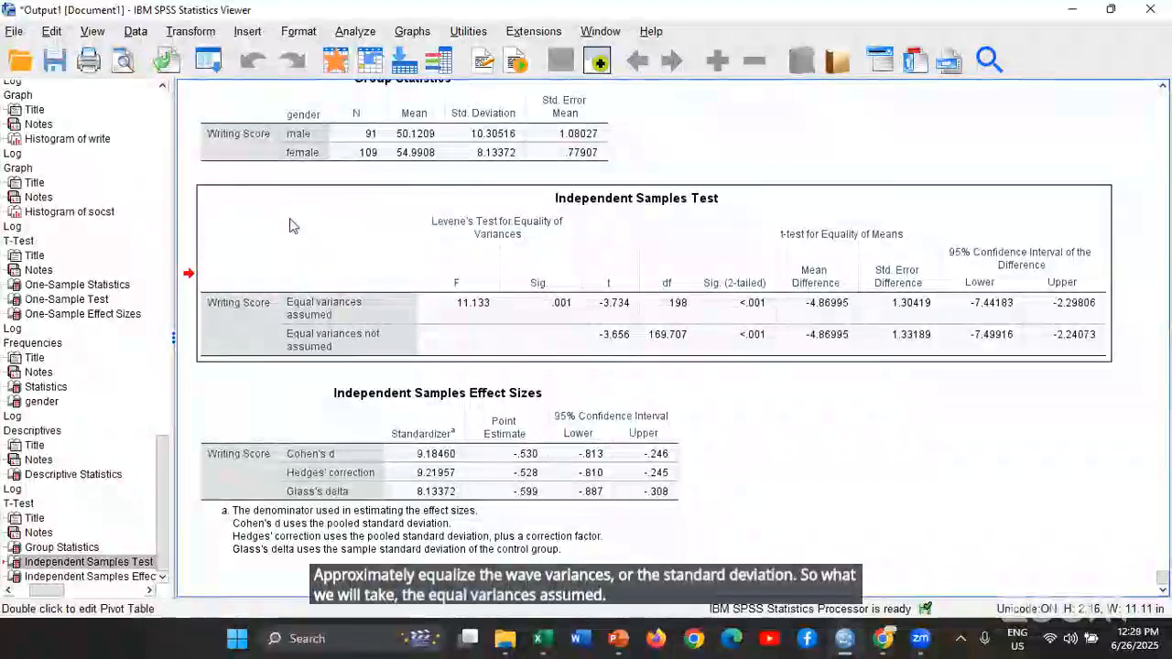
{"action": "double_click", "coordinate": [288, 226]}
{"action": "left_click", "coordinate": [351, 115]}
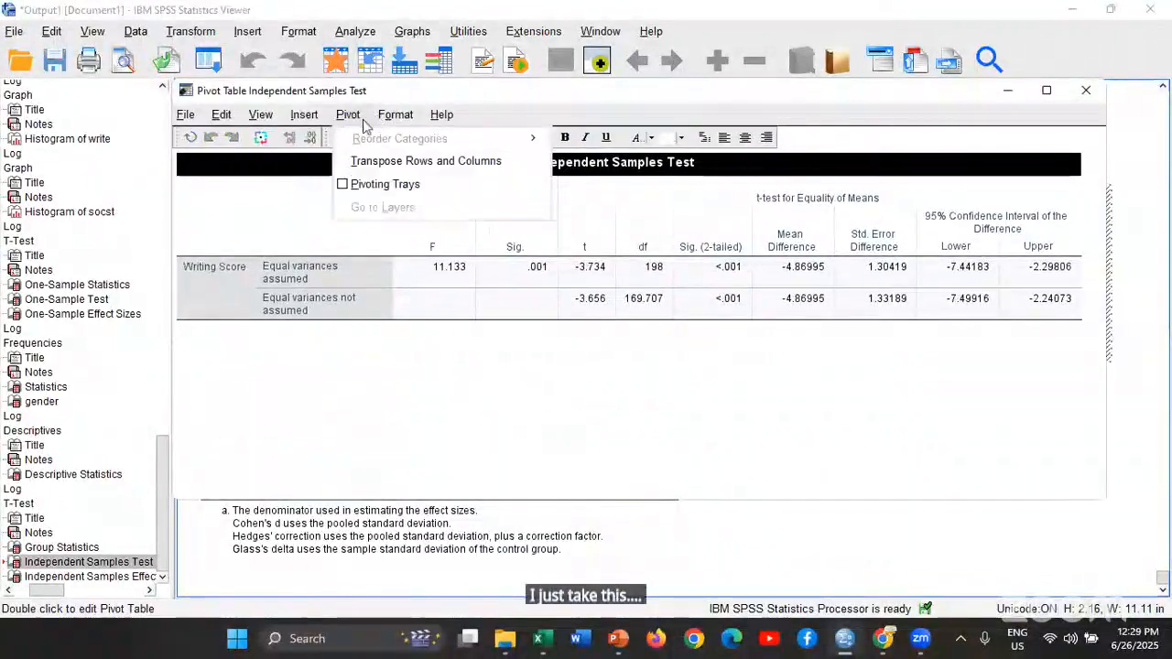
{"action": "left_click", "coordinate": [394, 163]}
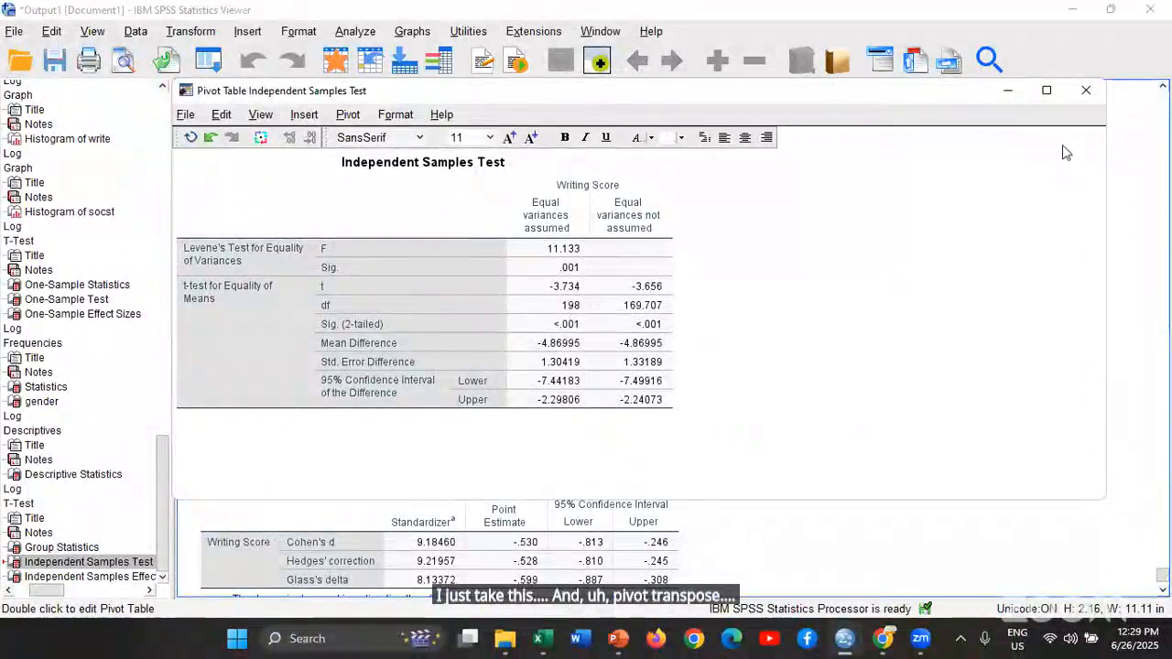
{"action": "left_click", "coordinate": [1085, 91]}
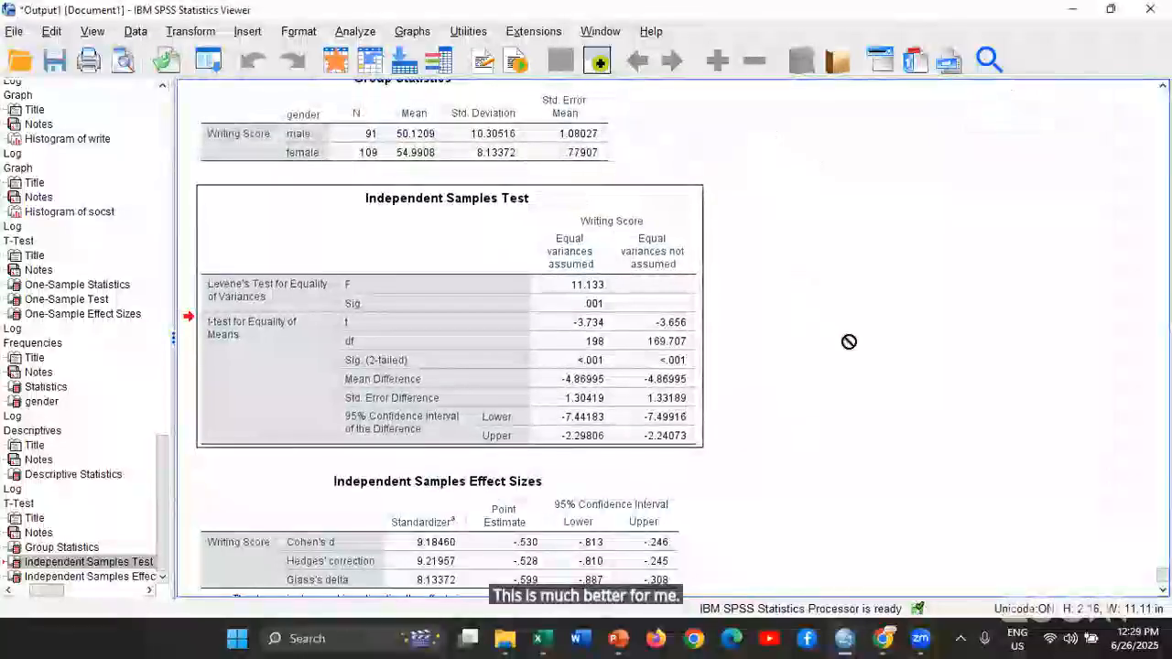
{"action": "left_click", "coordinate": [851, 340]}
Examine Levene's test and the t-test results for Writing Score against the male and female means in Group Statistics
{"action": "left_click", "coordinate": [206, 300]}
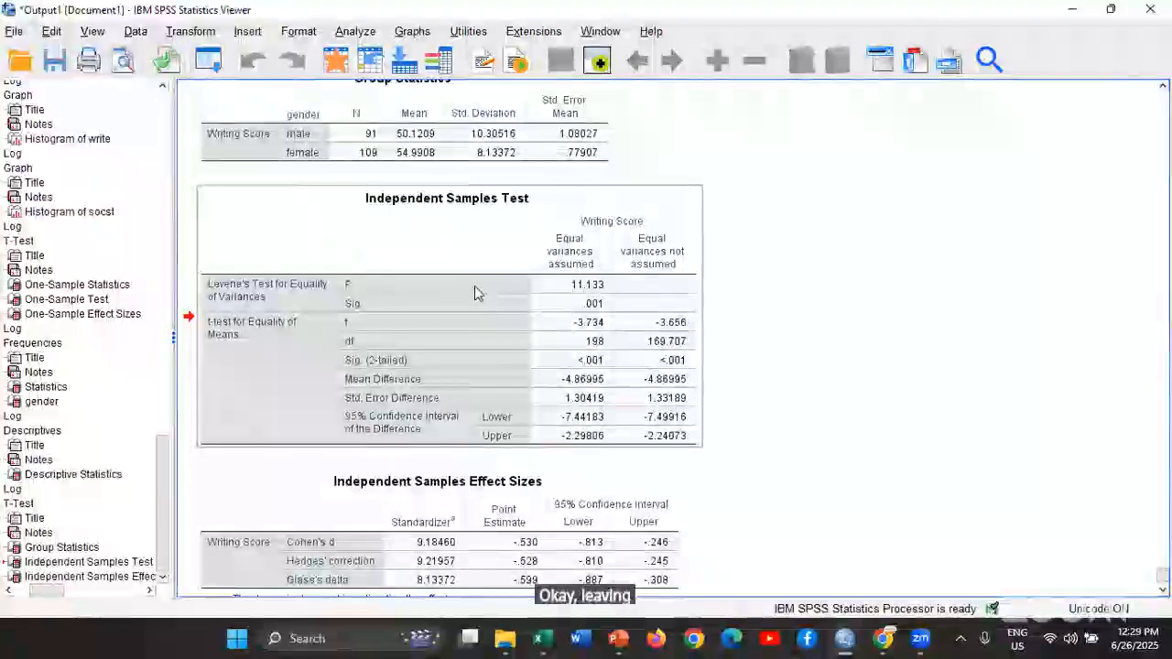
{"action": "left_click", "coordinate": [579, 308]}
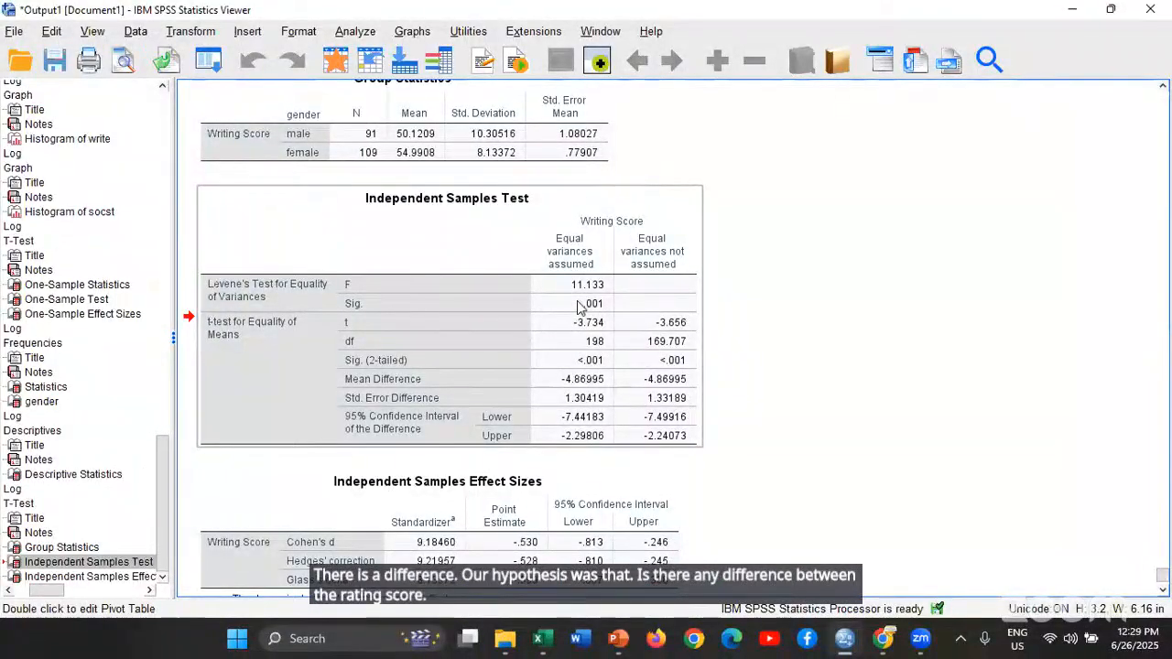
{"action": "scroll", "coordinate": [579, 306], "scroll_direction": "up", "scroll_amount": 2}
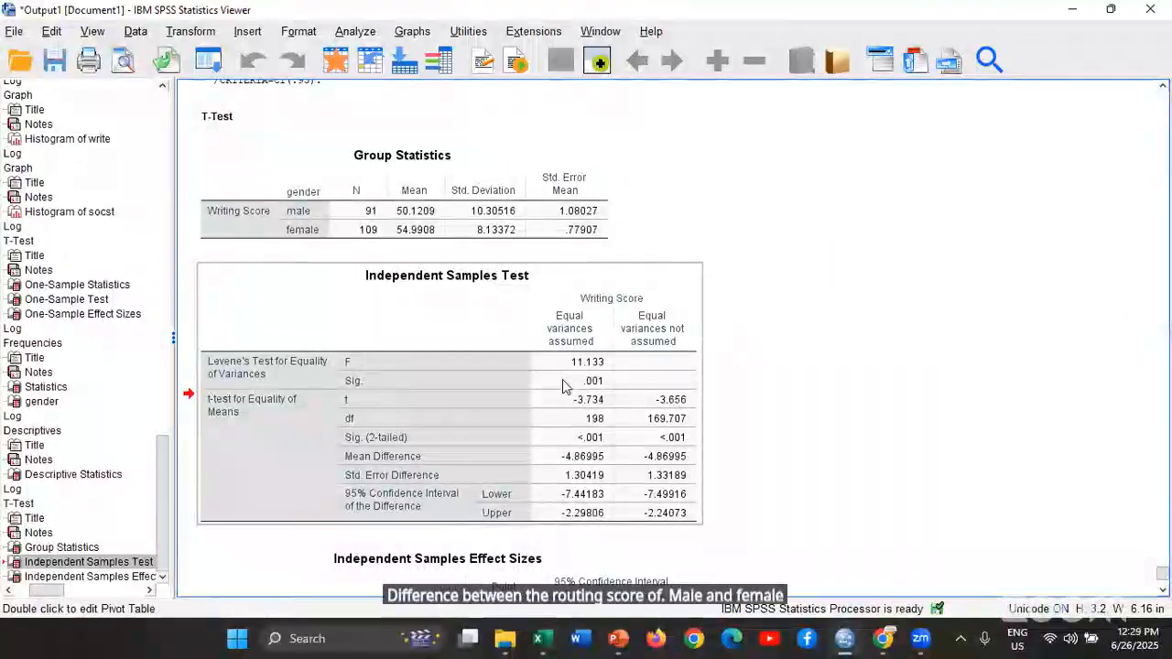
{"action": "left_click", "coordinate": [517, 224]}
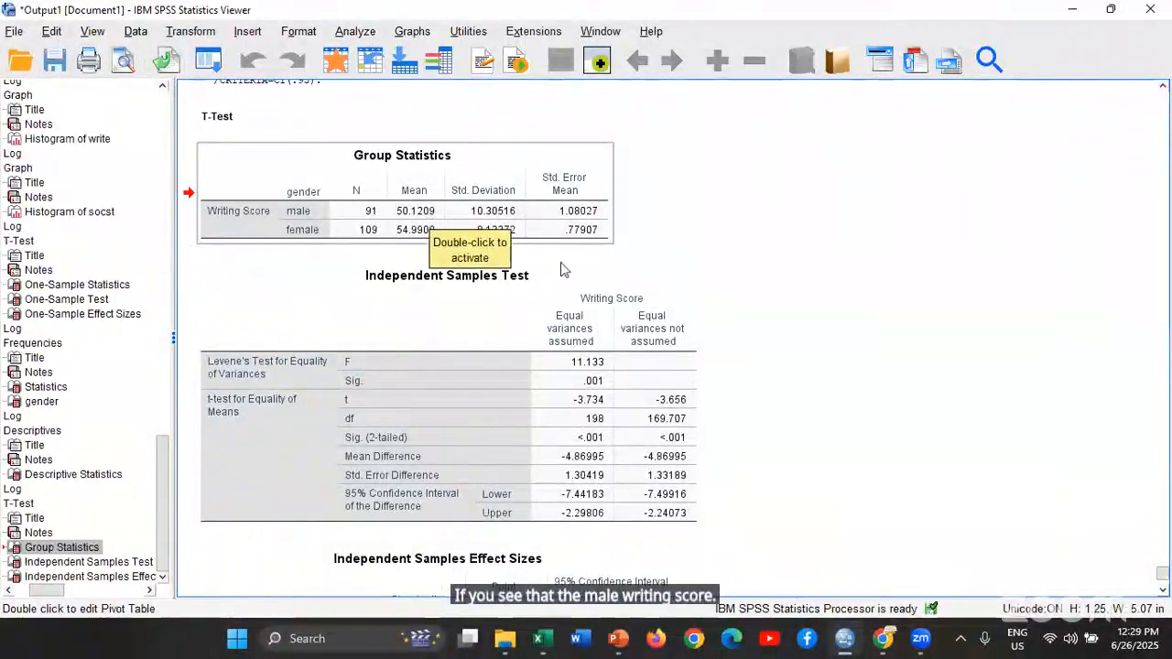
{"action": "left_click_drag", "start_coordinate": [564, 269], "coordinate": [812, 256]}
{"action": "left_click", "coordinate": [813, 255]}
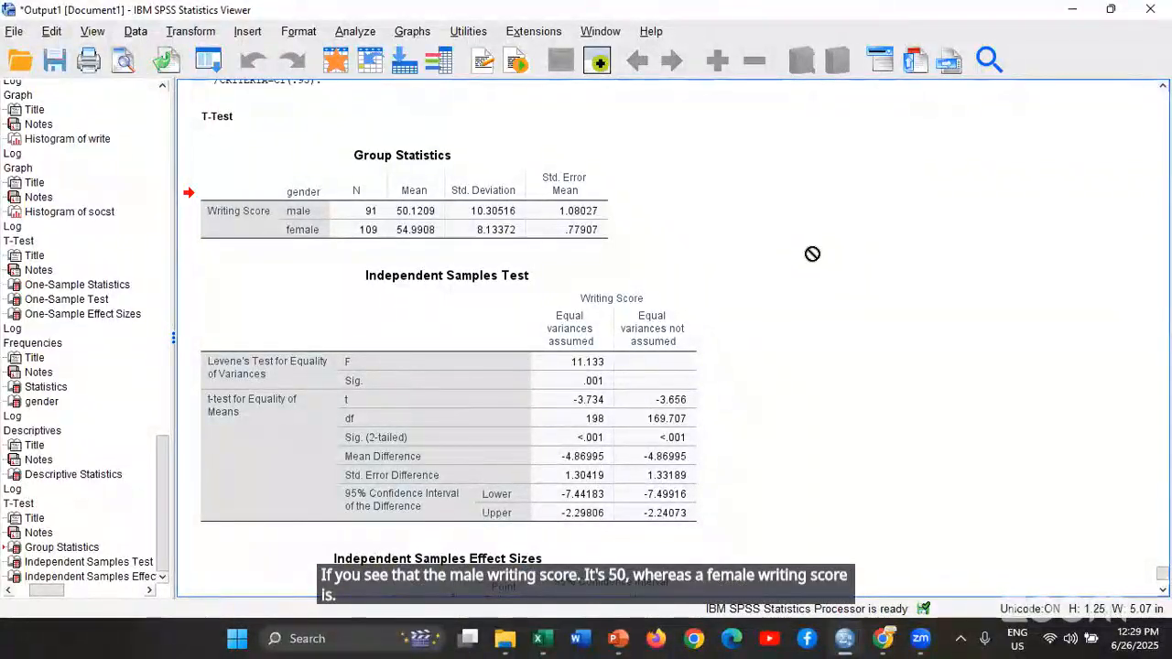
{"action": "left_click", "coordinate": [609, 376]}
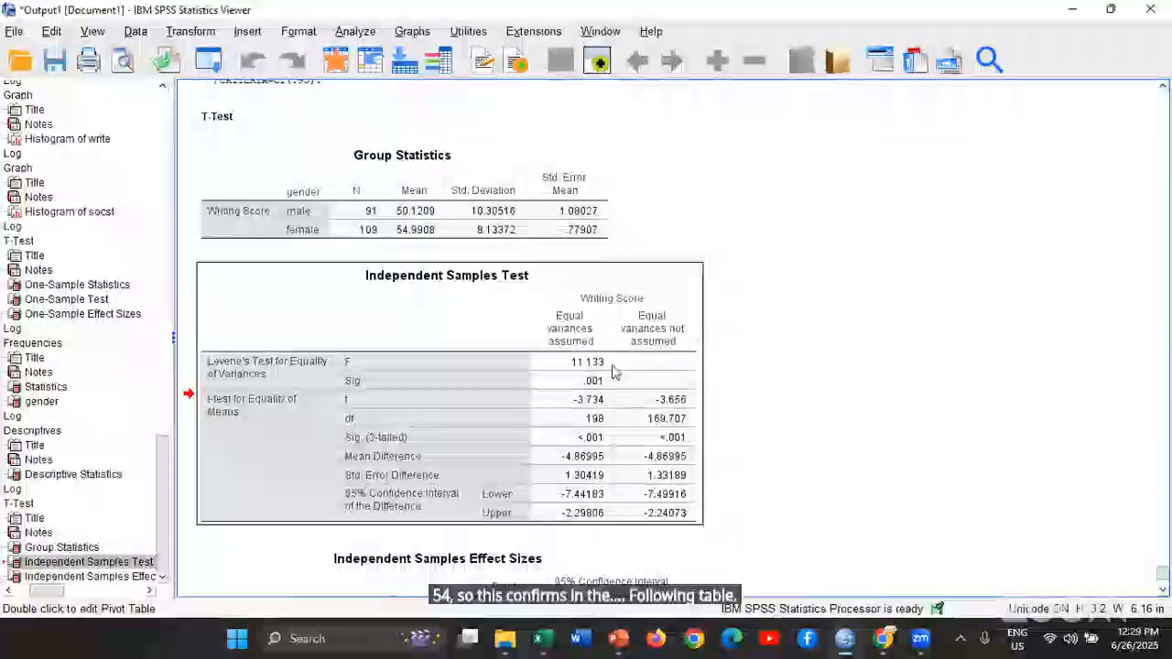
{"action": "left_click", "coordinate": [789, 367]}
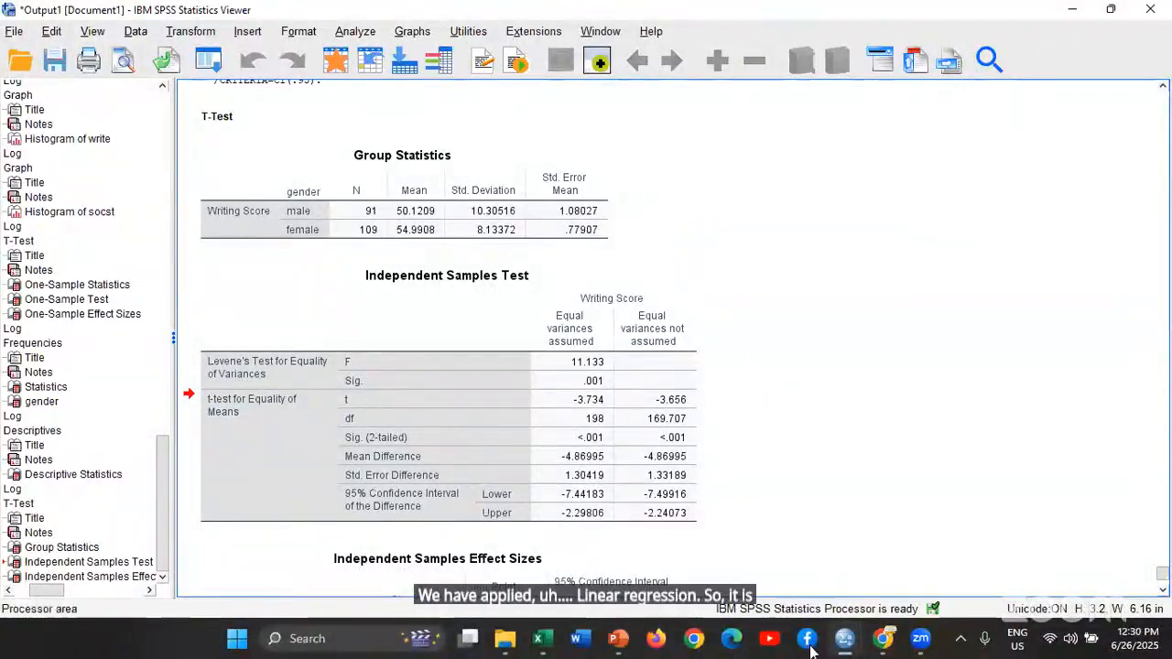
{"action": "key", "text": "alt+Tab"}
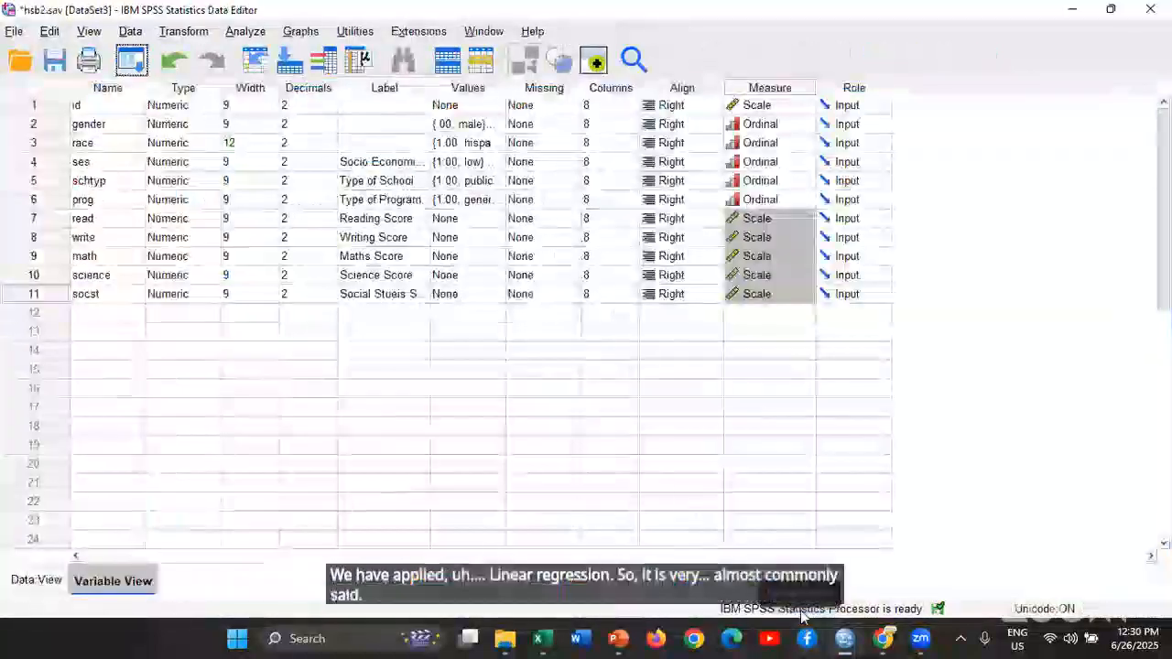
{"action": "key", "text": "alt+Tab"}
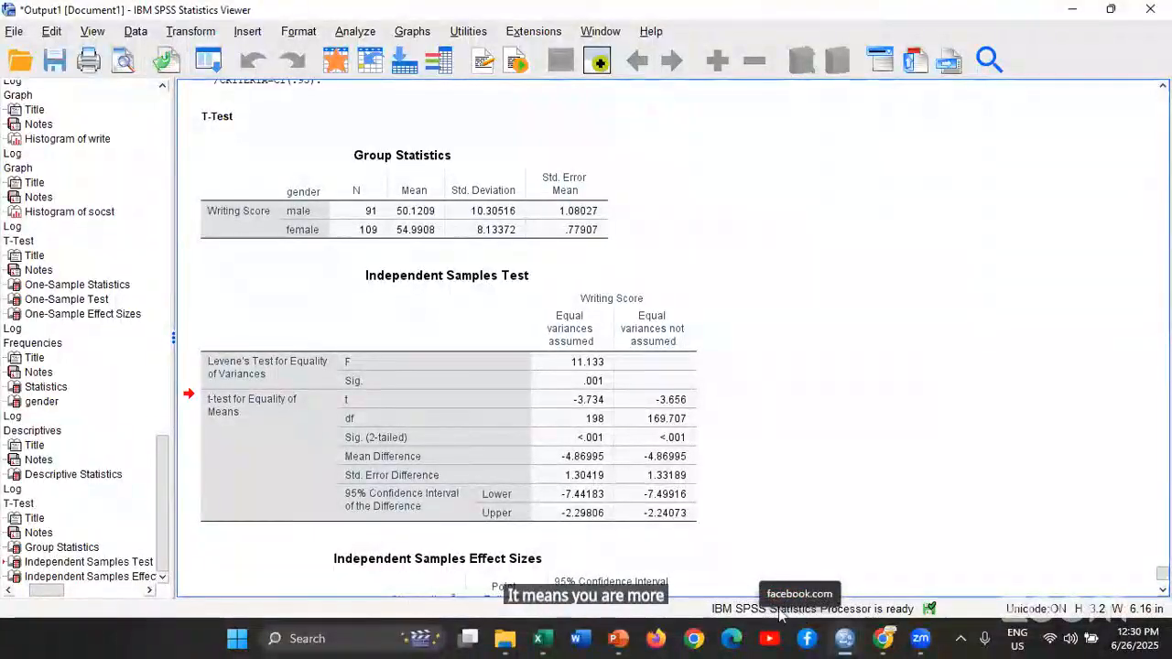
{"action": "left_click", "coordinate": [355, 31]}
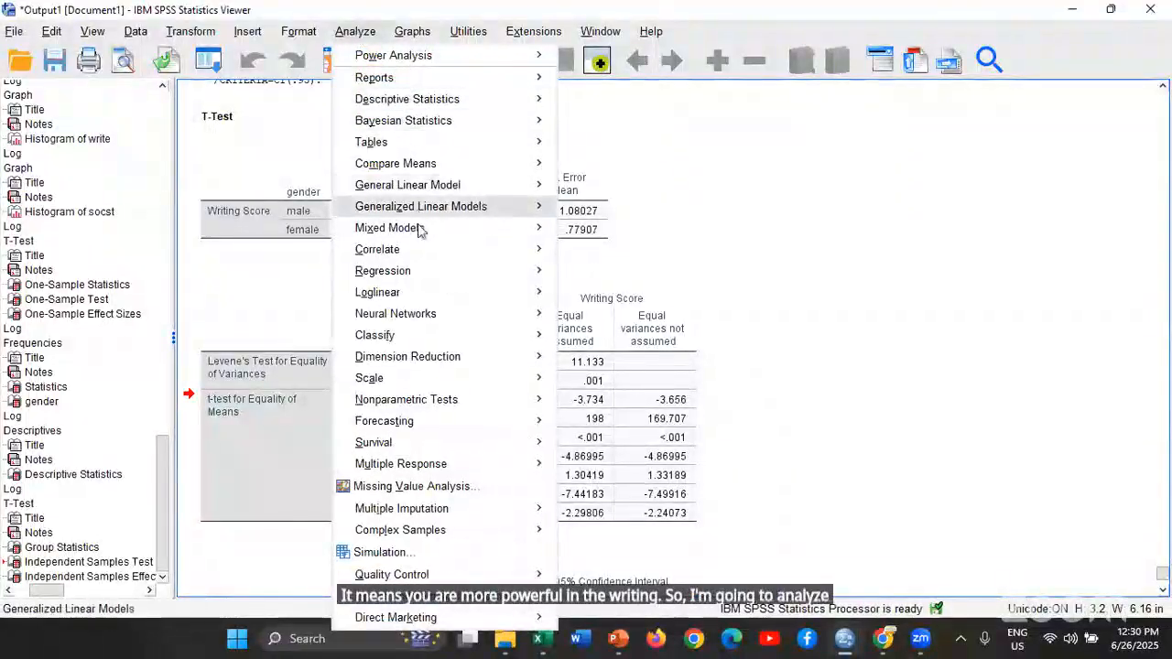
{"action": "mouse_move", "coordinate": [432, 274]}
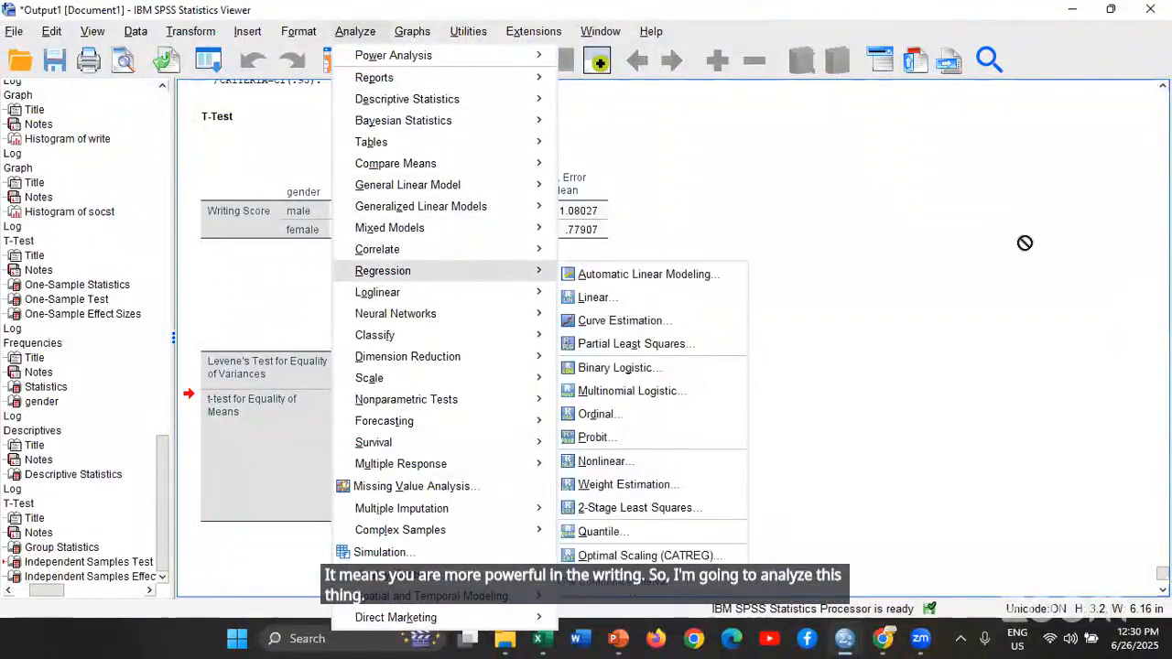
{"action": "left_click", "coordinate": [1025, 243]}
Set up a Linear Regression with Writing Score as the dependent variable and Reading Score as the independent variable
{"action": "left_click", "coordinate": [356, 31]}
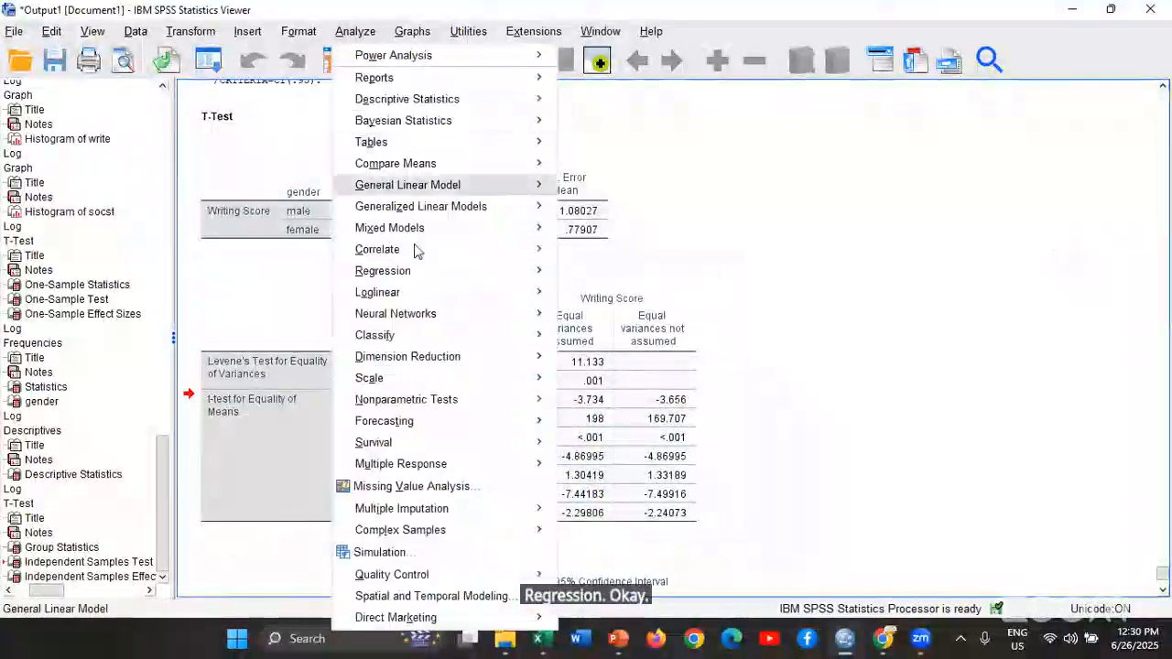
{"action": "mouse_move", "coordinate": [420, 275]}
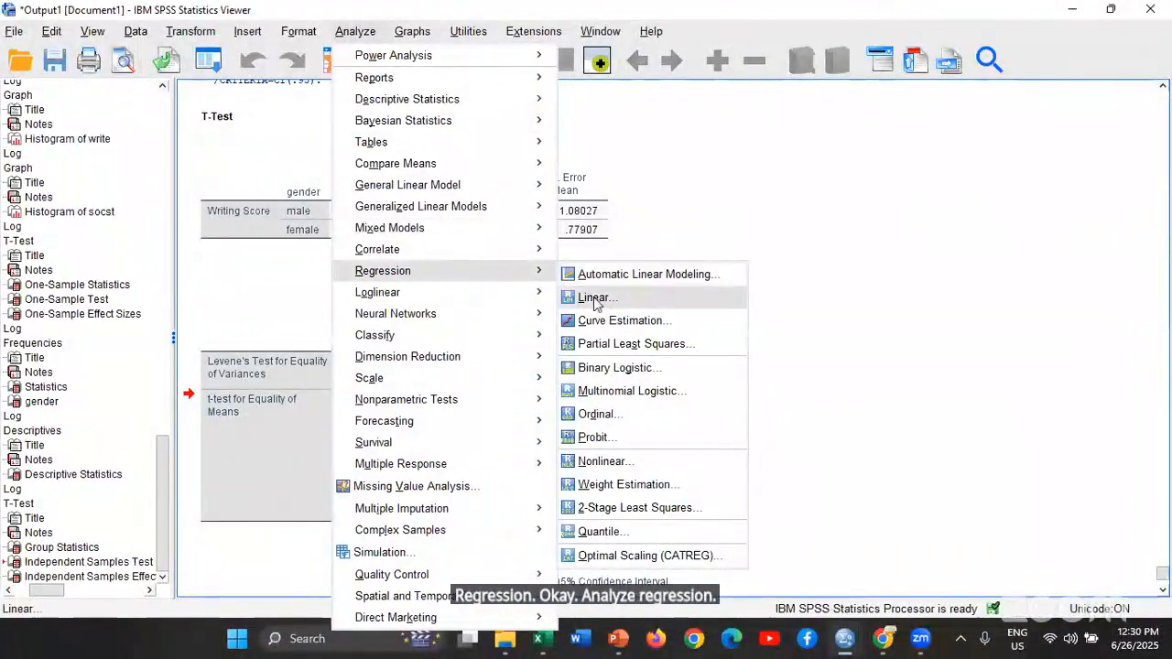
{"action": "left_click", "coordinate": [596, 300]}
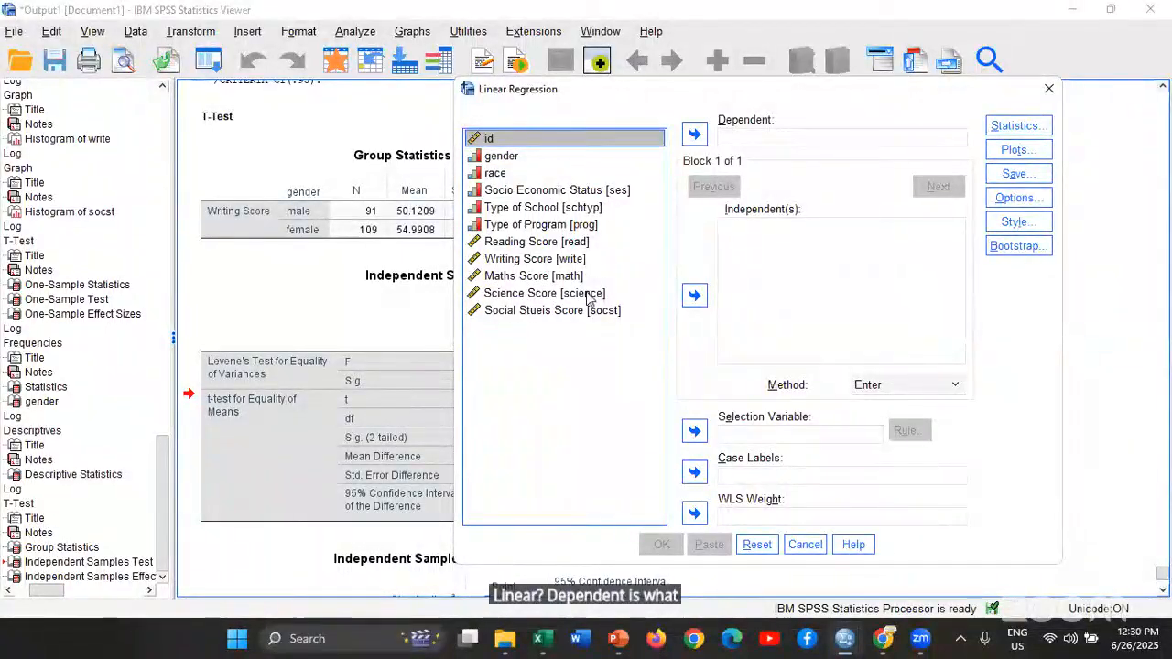
{"action": "double_click", "coordinate": [602, 257]}
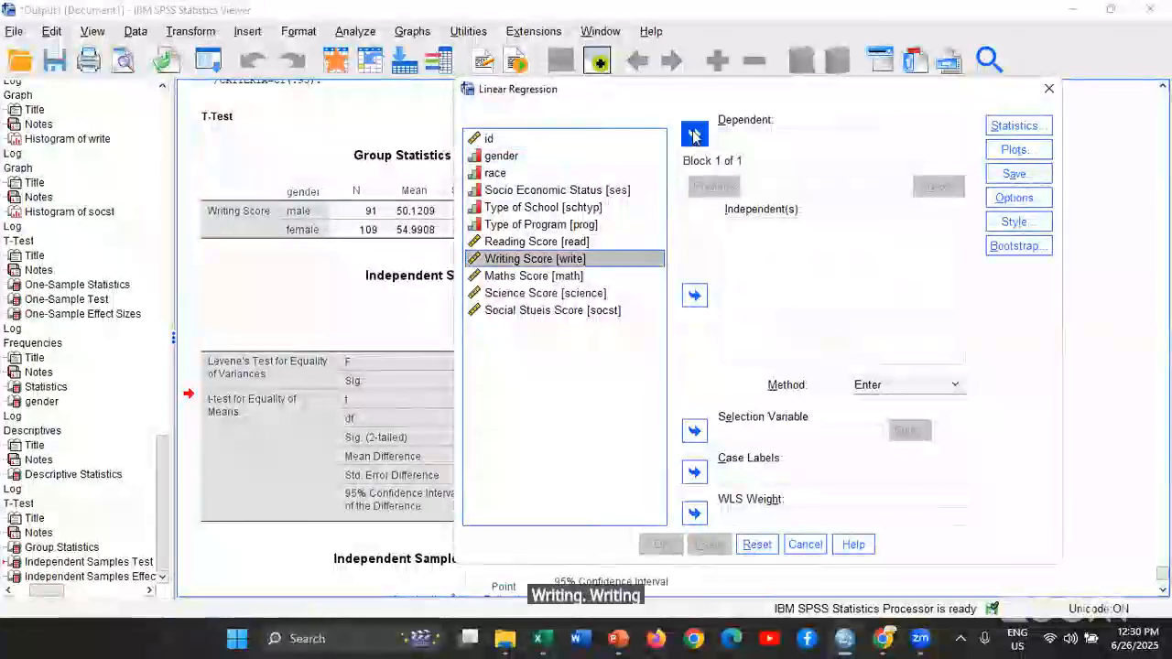
{"action": "left_click", "coordinate": [518, 247]}
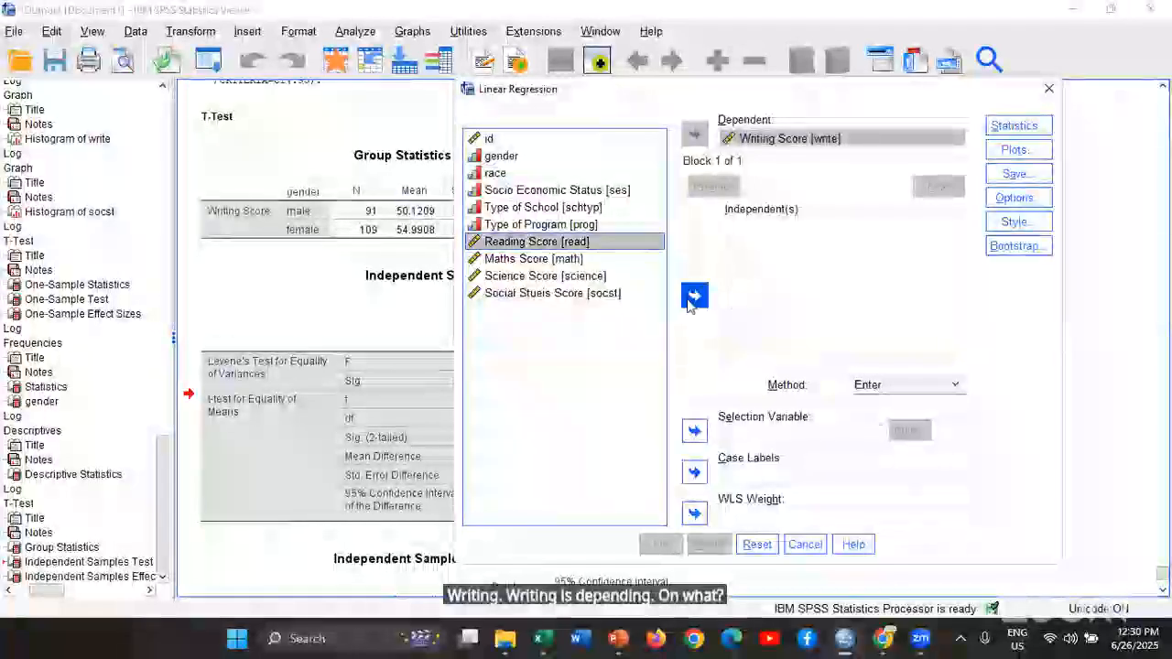
{"action": "left_click", "coordinate": [694, 294]}
Request a histogram of the standardized residuals and keep Estimates and Model fit as the regression statistics
{"action": "left_click", "coordinate": [1014, 149]}
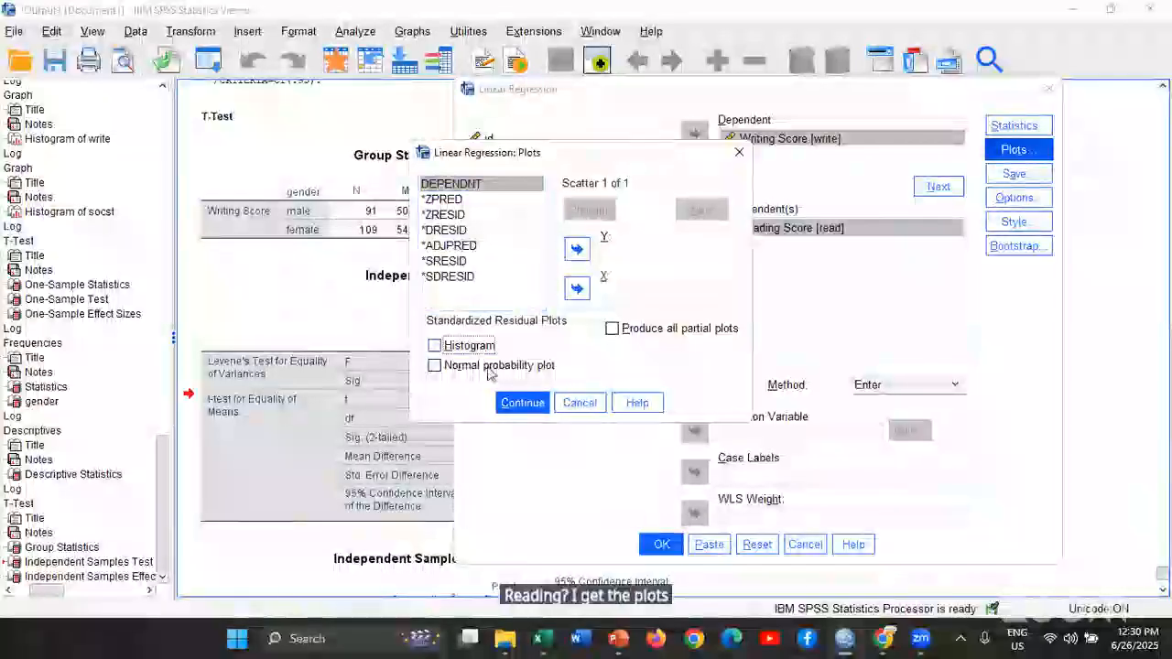
{"action": "left_click", "coordinate": [435, 346]}
{"action": "left_click", "coordinate": [522, 403]}
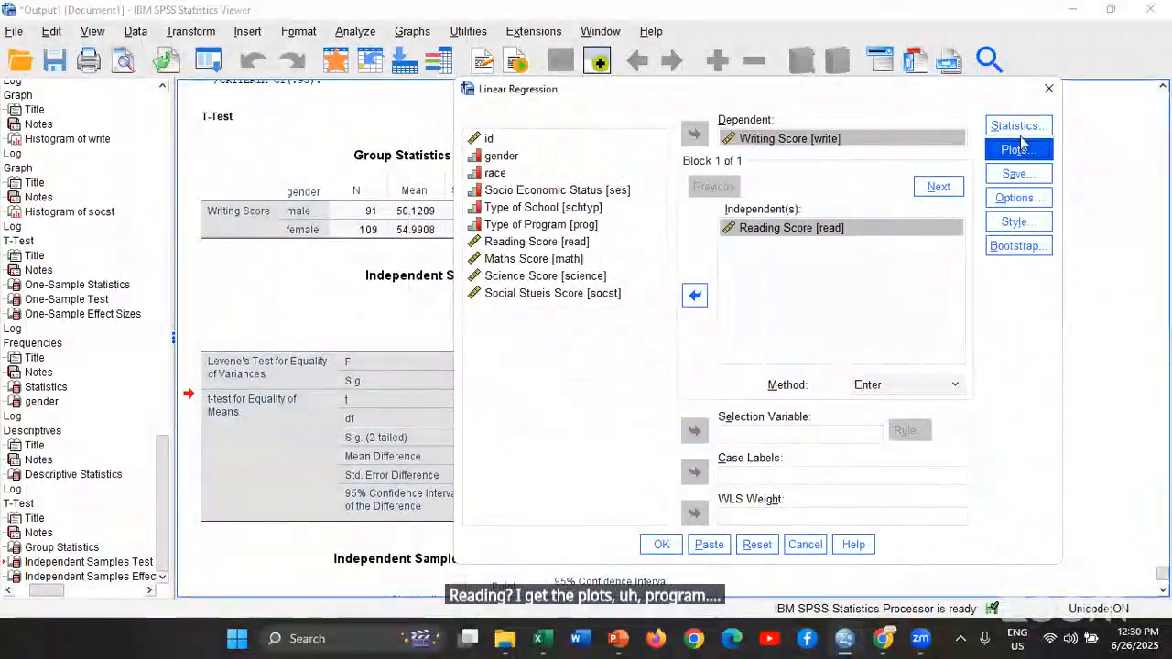
{"action": "left_click", "coordinate": [1014, 125]}
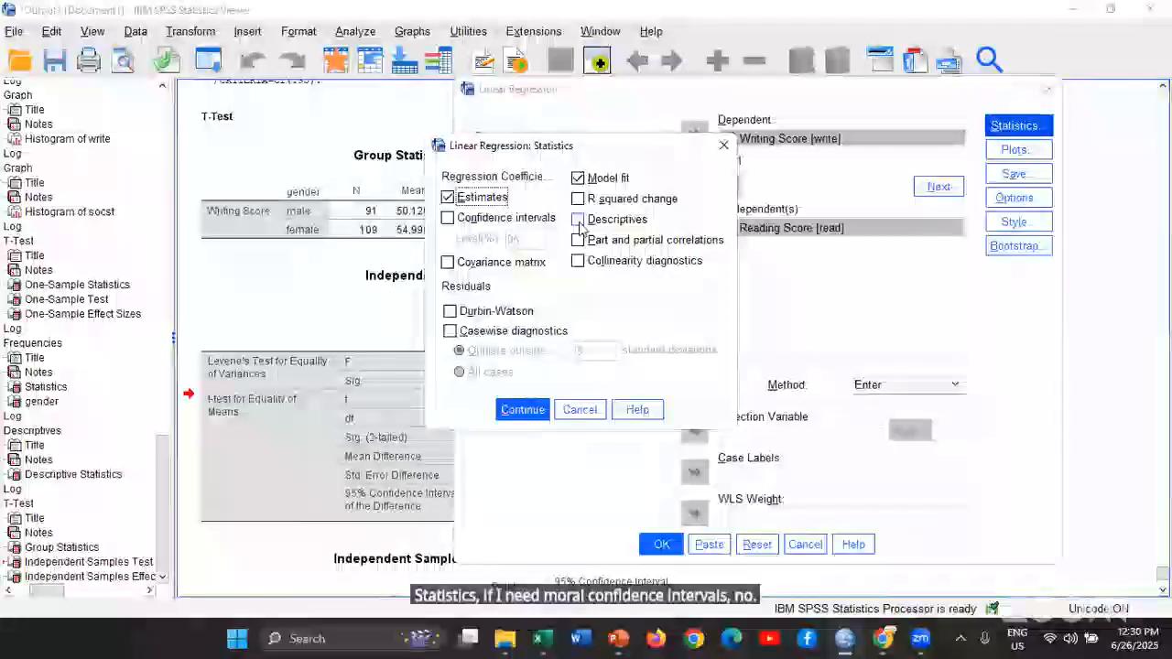
{"action": "left_click", "coordinate": [513, 410]}
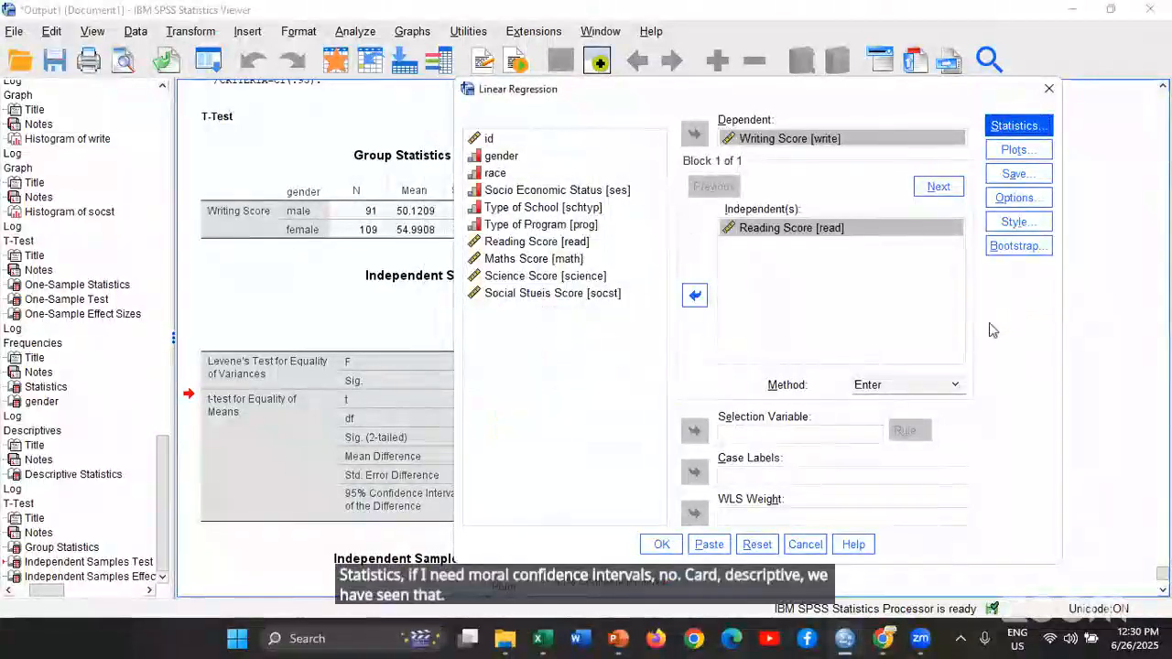
Keep Enter as the regression method and run the Linear Regression of Writing Score on Reading Score
{"action": "left_click", "coordinate": [928, 389]}
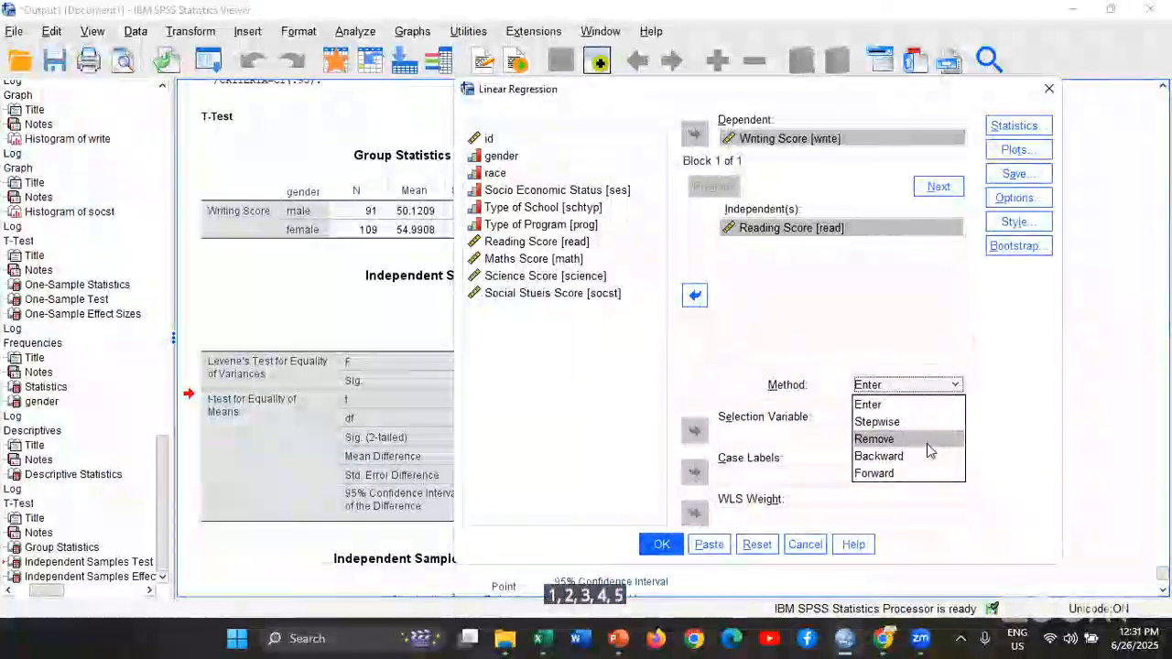
{"action": "left_click", "coordinate": [1034, 431]}
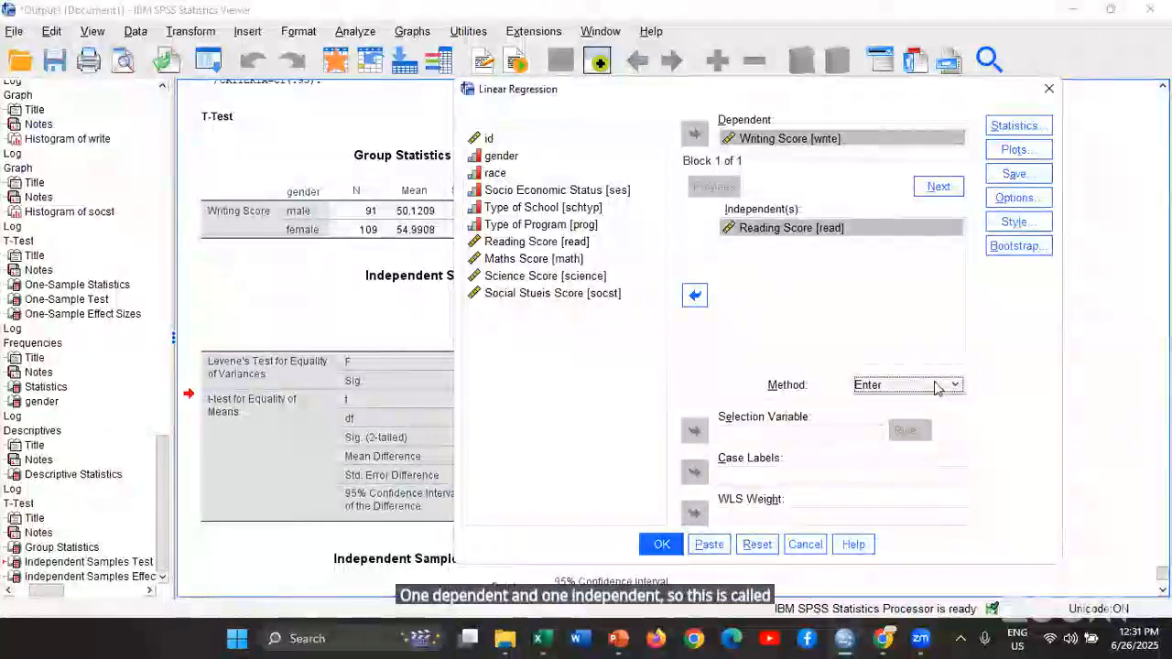
{"action": "left_click", "coordinate": [676, 544]}
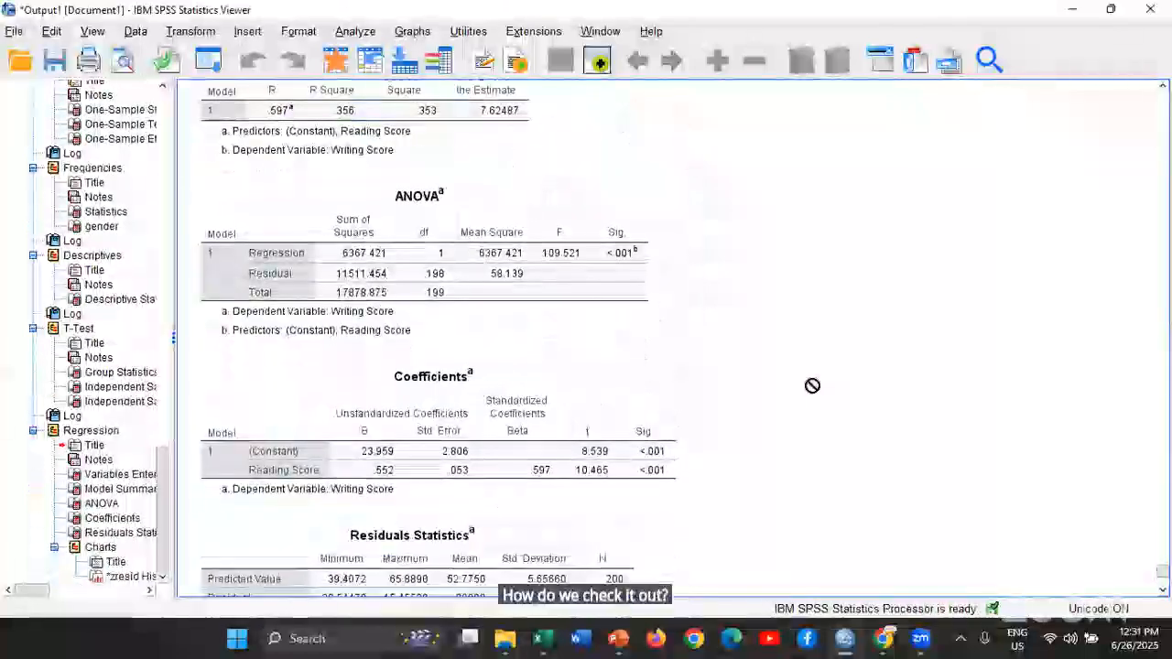
Examine the Variables Entered/Removed, Model Summary, ANOVA and Coefficients tables of the regression output
{"action": "scroll", "coordinate": [816, 386], "scroll_direction": "up", "scroll_amount": 3}
{"action": "scroll", "coordinate": [816, 386], "scroll_direction": "down", "scroll_amount": 1}
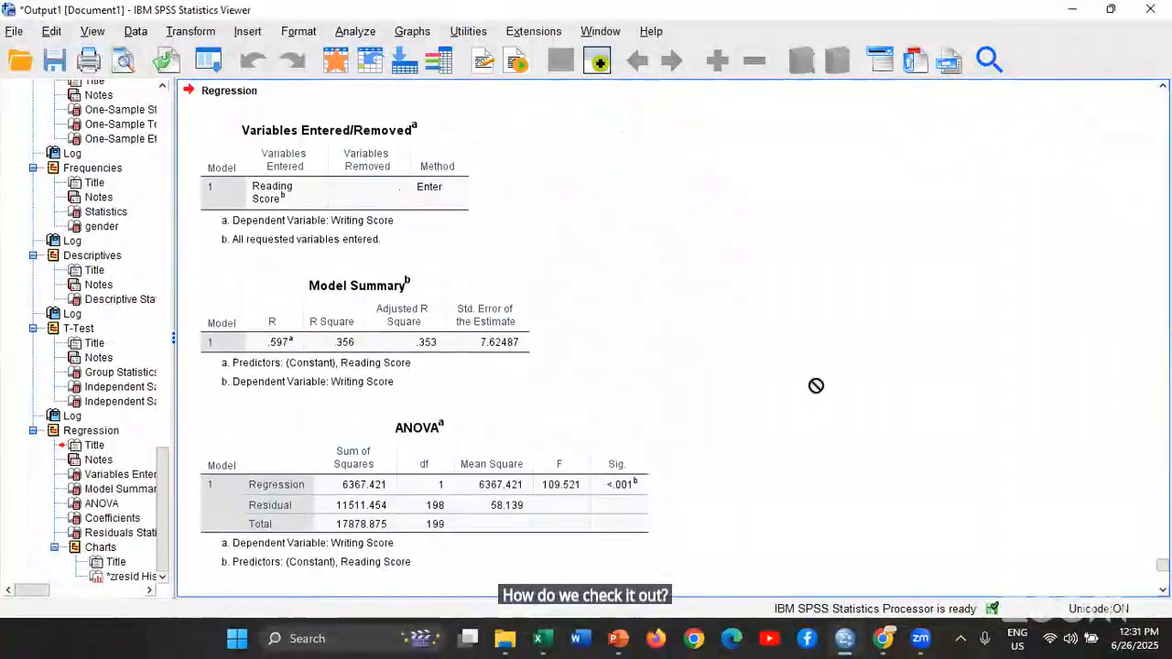
{"action": "scroll", "coordinate": [816, 385], "scroll_direction": "up", "scroll_amount": 1}
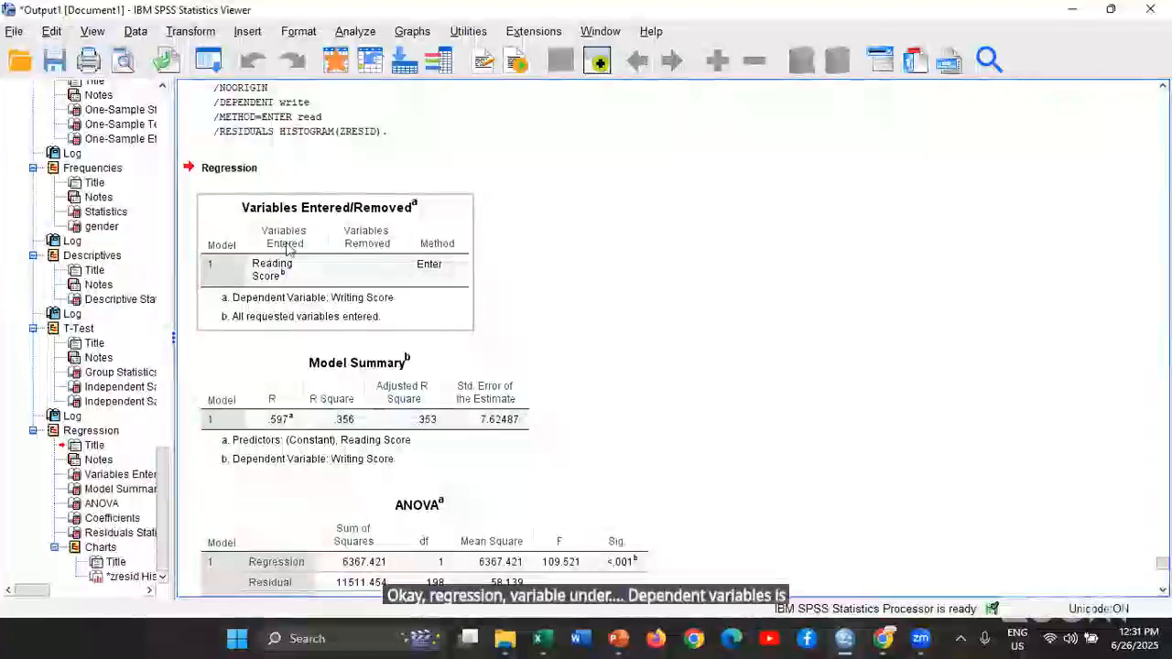
{"action": "scroll", "coordinate": [291, 281], "scroll_direction": "down", "scroll_amount": 3}
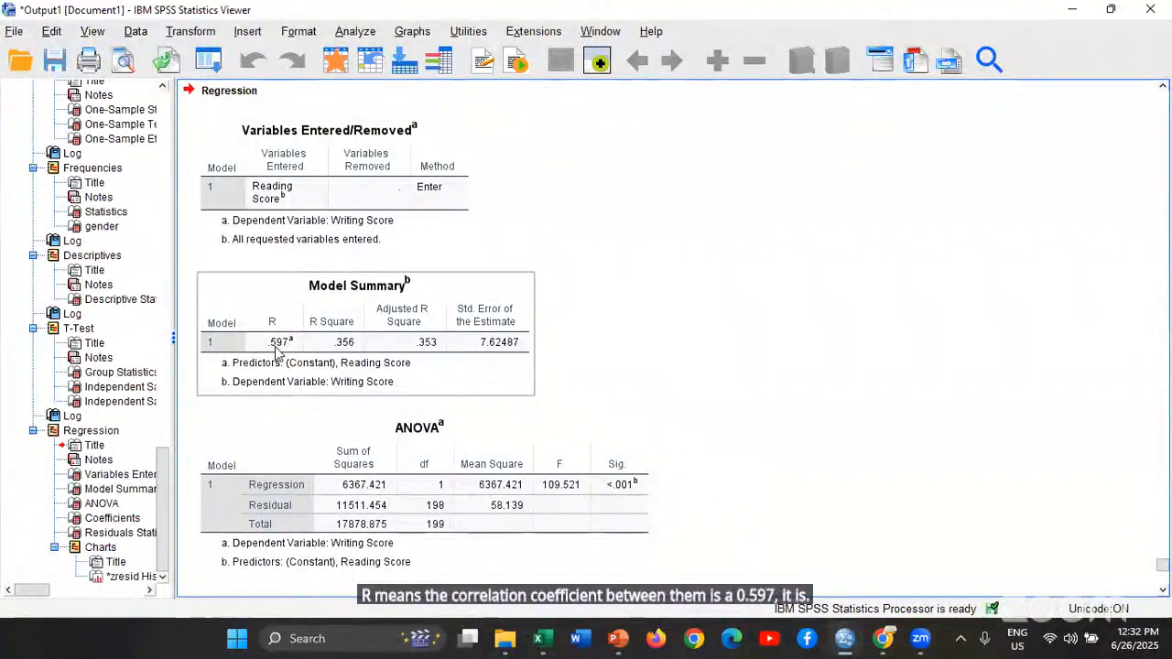
{"action": "scroll", "coordinate": [536, 330], "scroll_direction": "down", "scroll_amount": 3}
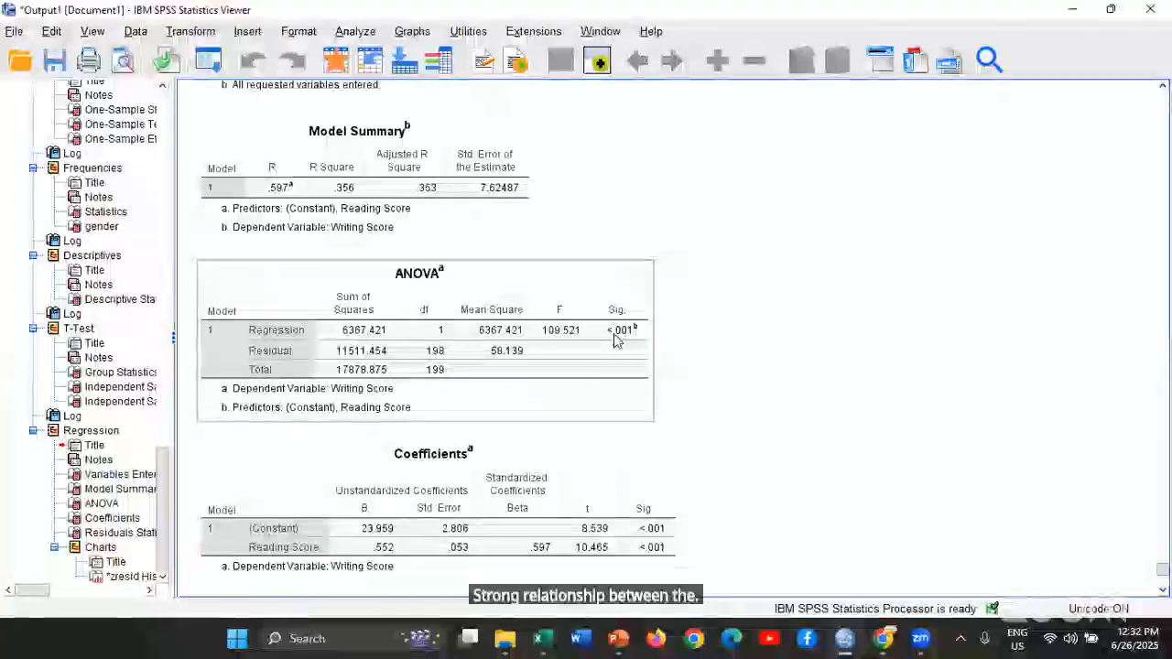
{"action": "scroll", "coordinate": [782, 361], "scroll_direction": "down", "scroll_amount": 3}
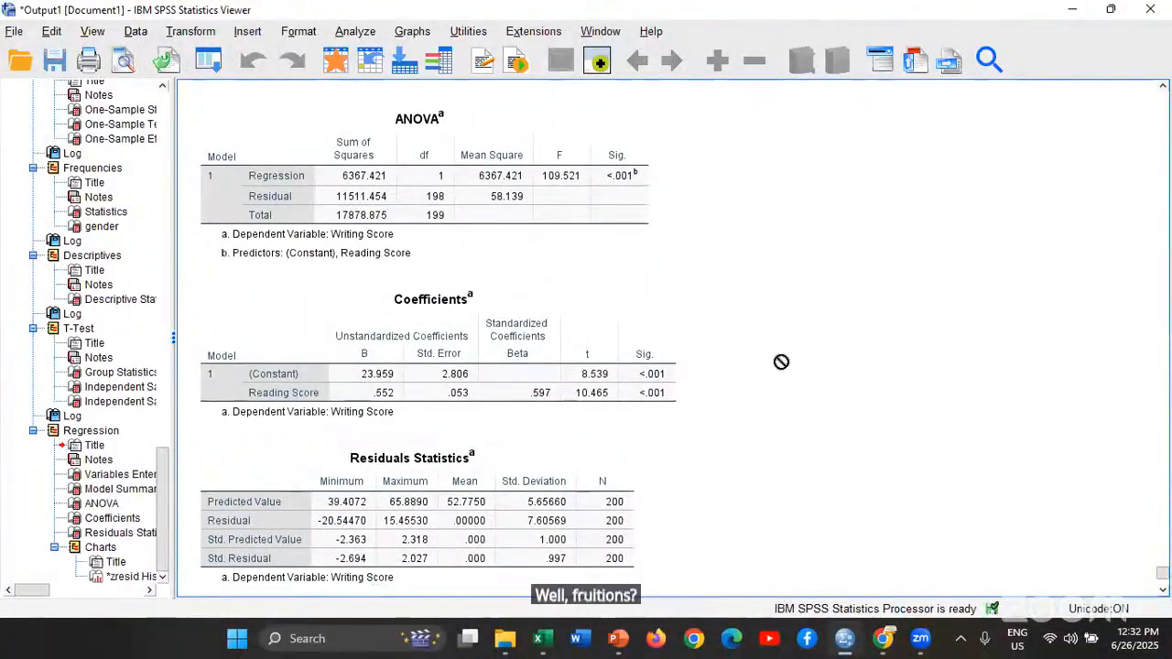
{"action": "left_click", "coordinate": [357, 384]}
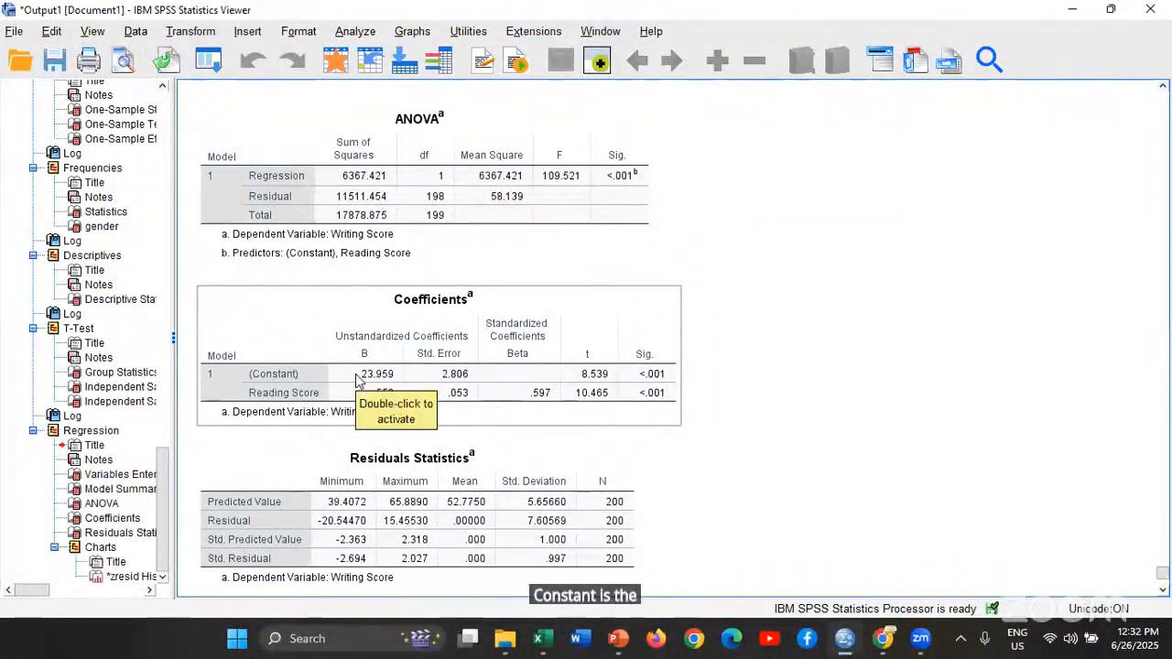
{"action": "left_click", "coordinate": [924, 380]}
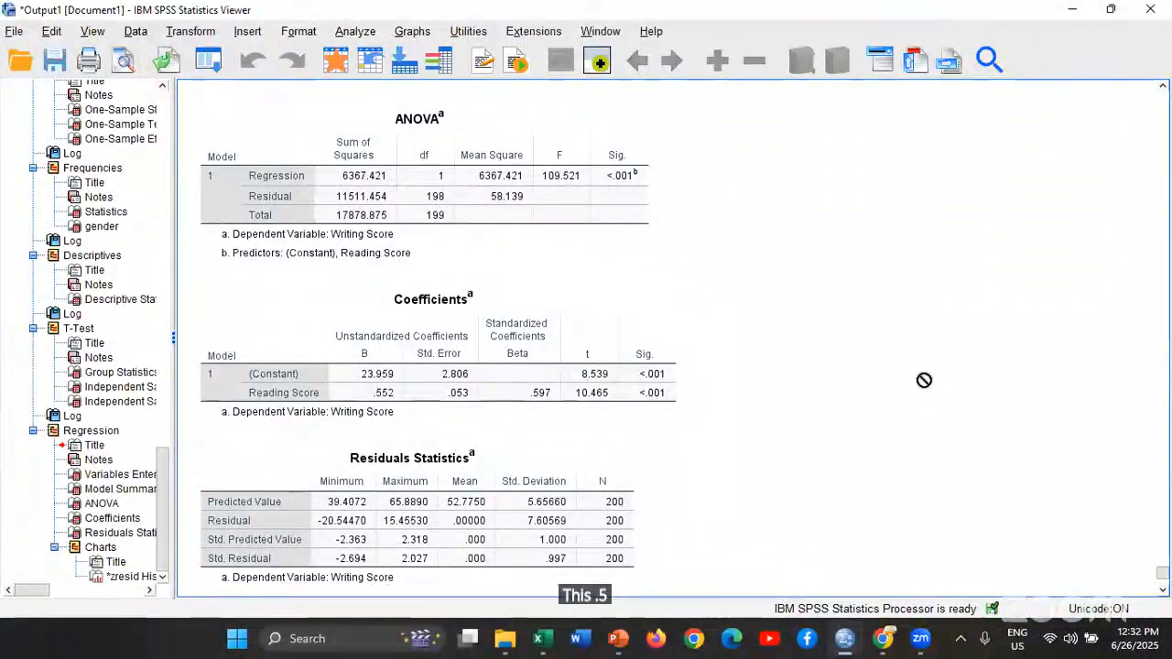
Copy the regression Coefficients table and switch to Word with a new blank document
{"action": "left_click", "coordinate": [395, 330]}
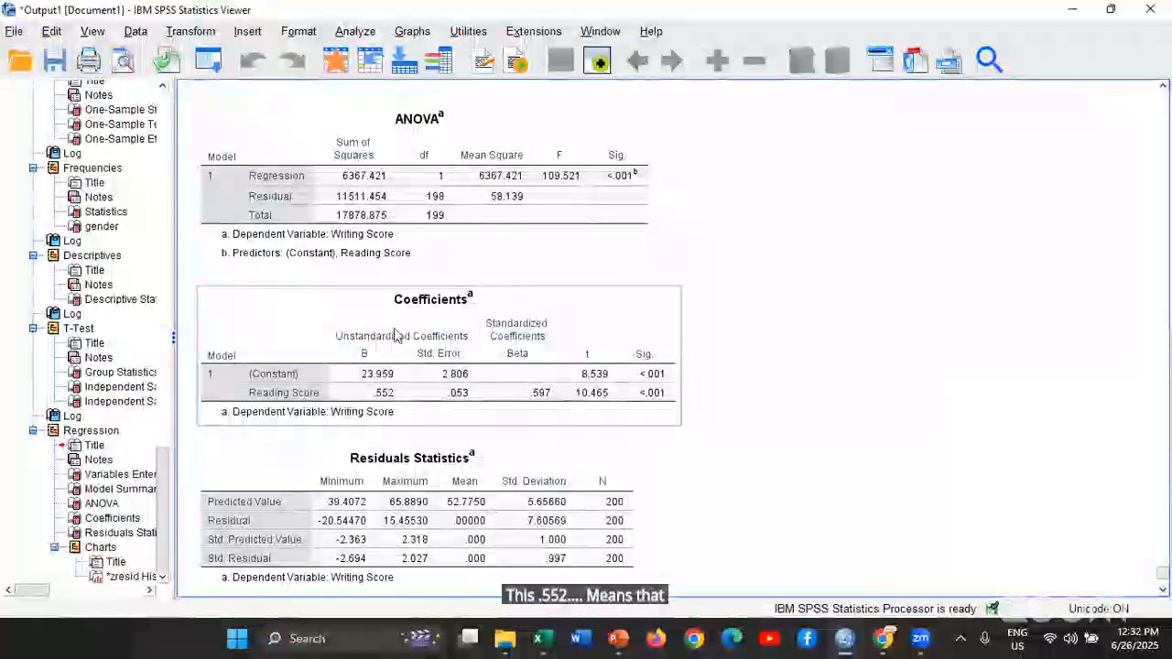
{"action": "right_click", "coordinate": [395, 328]}
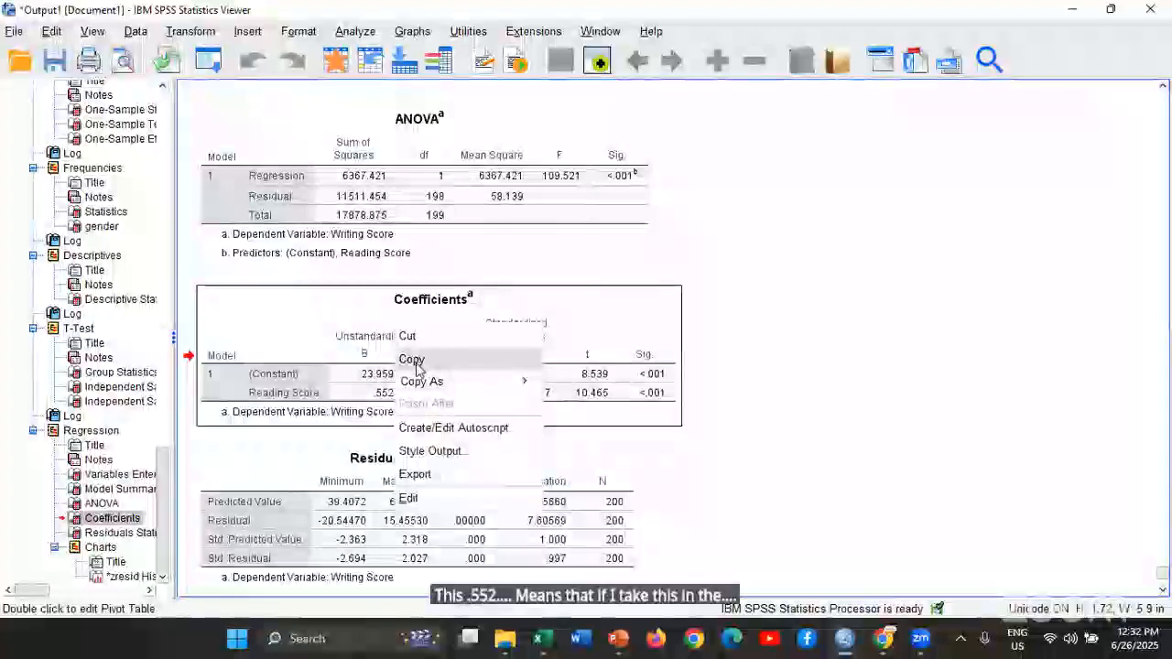
{"action": "left_click", "coordinate": [416, 366]}
{"action": "left_click", "coordinate": [614, 640]}
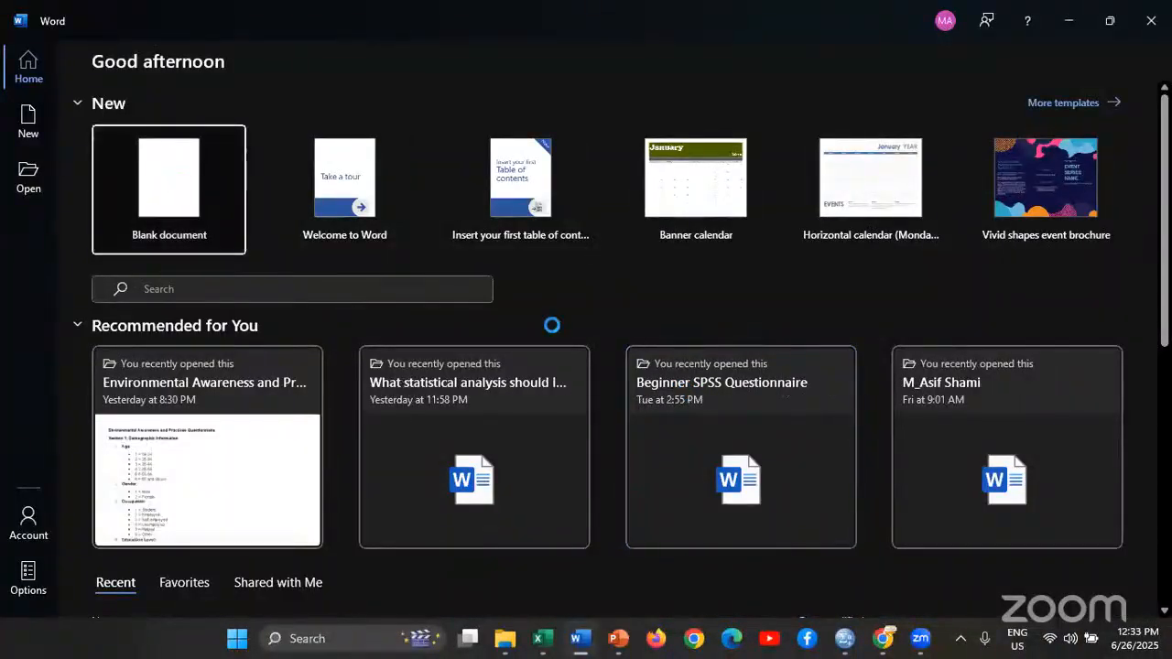
{"action": "key", "text": "Return"}
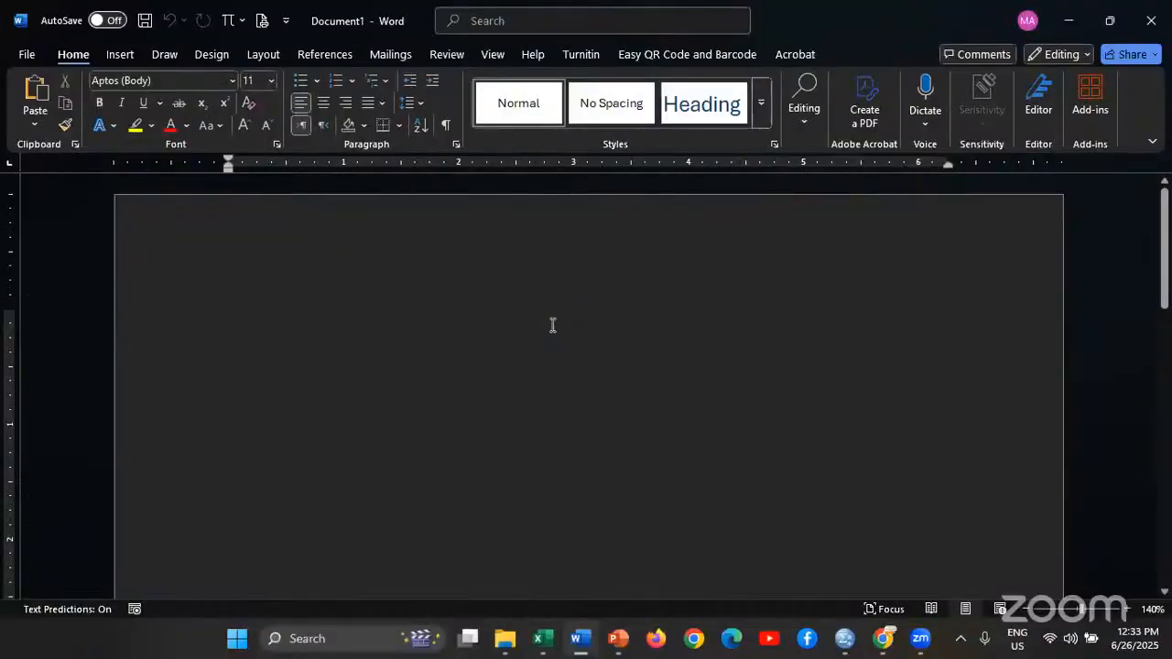
Try to paste the Coefficients table into the blank document, including with source formatting kept
{"action": "key", "text": "ctrl+v"}
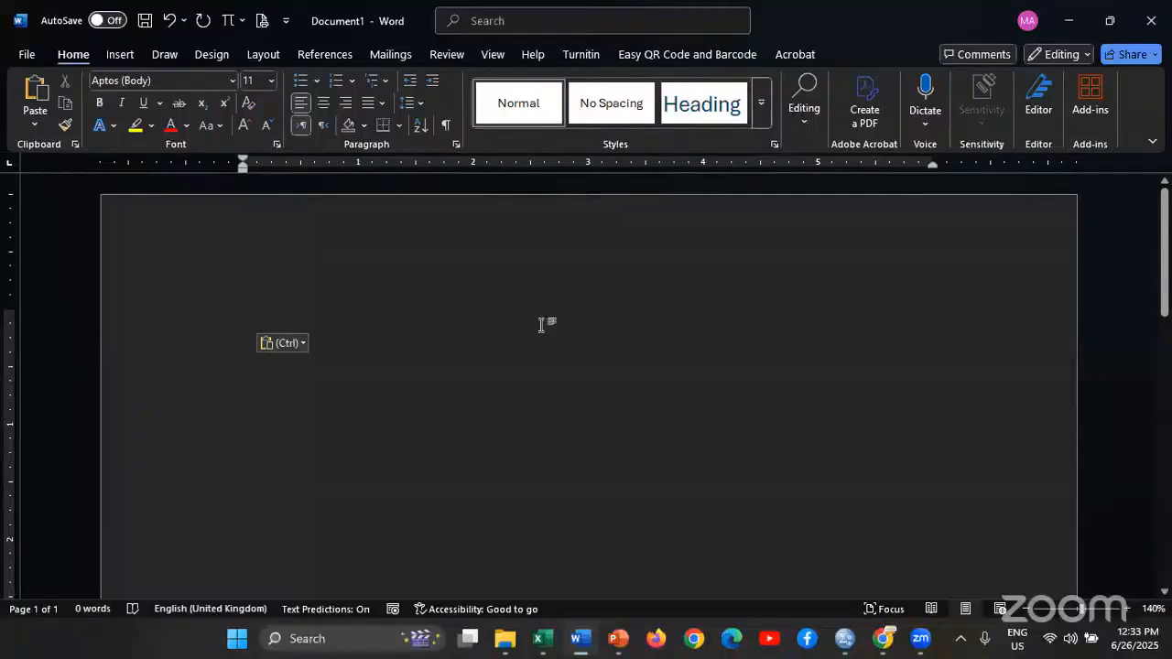
{"action": "right_click", "coordinate": [545, 325]}
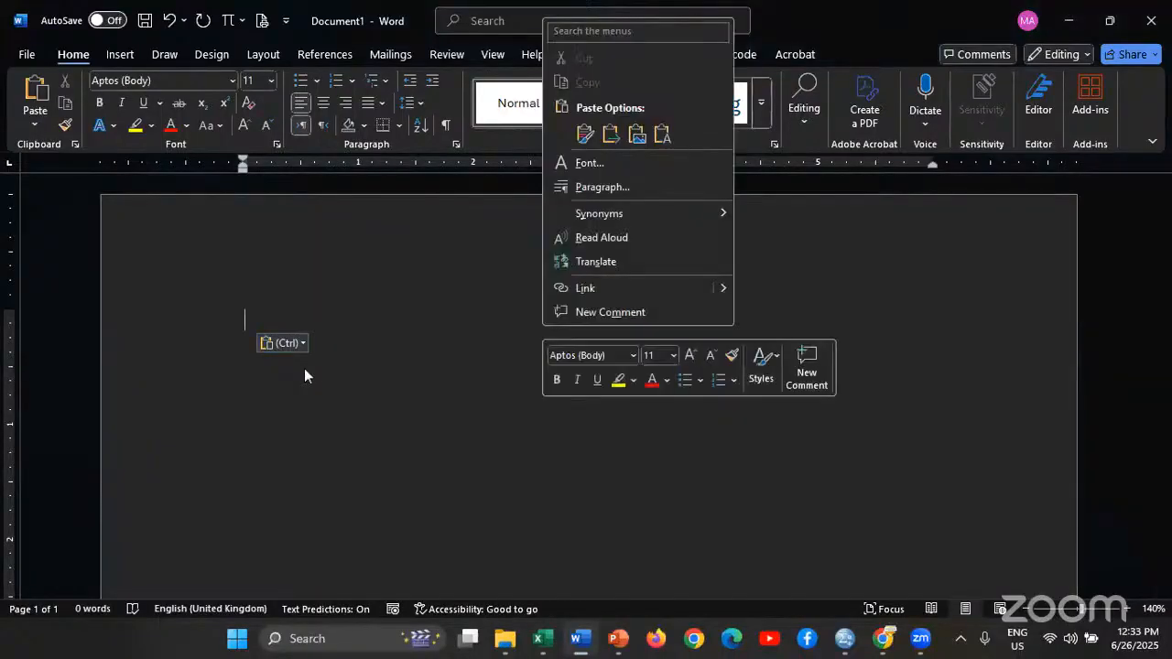
{"action": "left_click", "coordinate": [584, 133]}
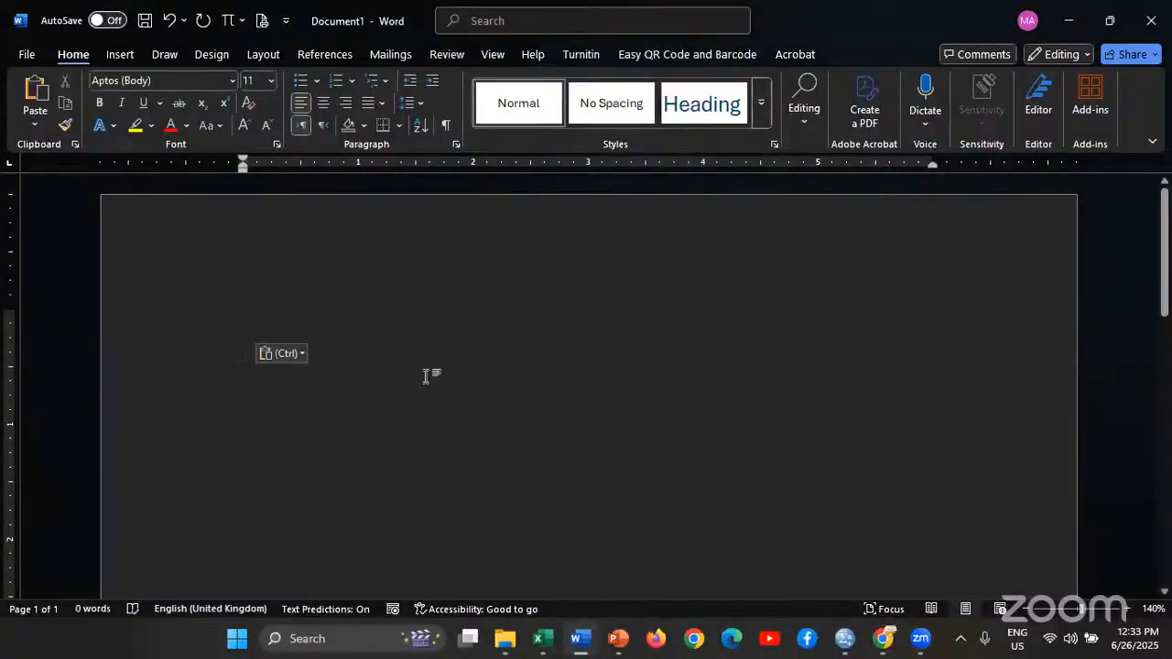
{"action": "scroll", "coordinate": [750, 410], "scroll_direction": "down", "scroll_amount": 2}
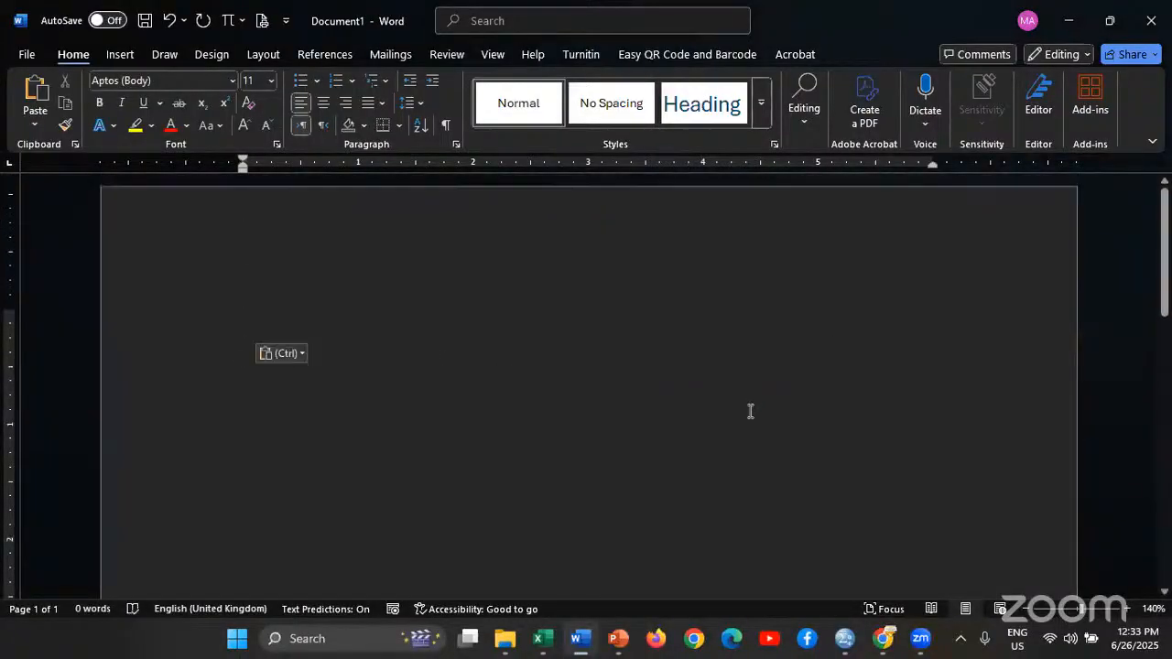
{"action": "scroll", "coordinate": [750, 411], "scroll_direction": "up", "scroll_amount": 2}
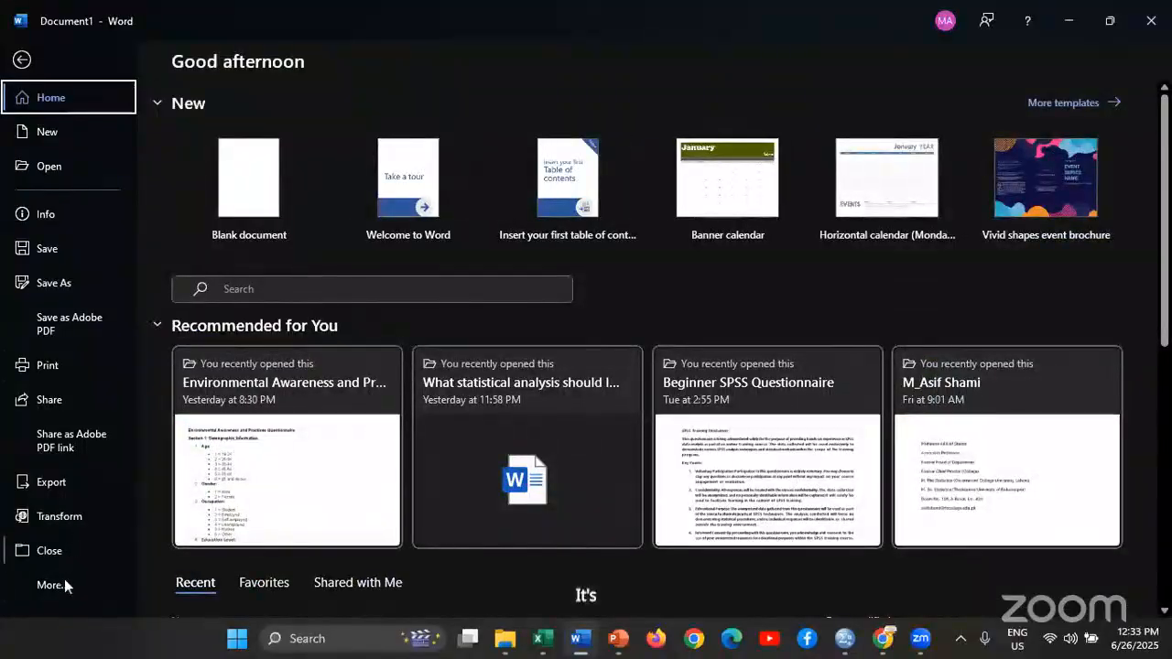
Set the Office Theme to White in Word's general options
{"action": "left_click", "coordinate": [60, 586]}
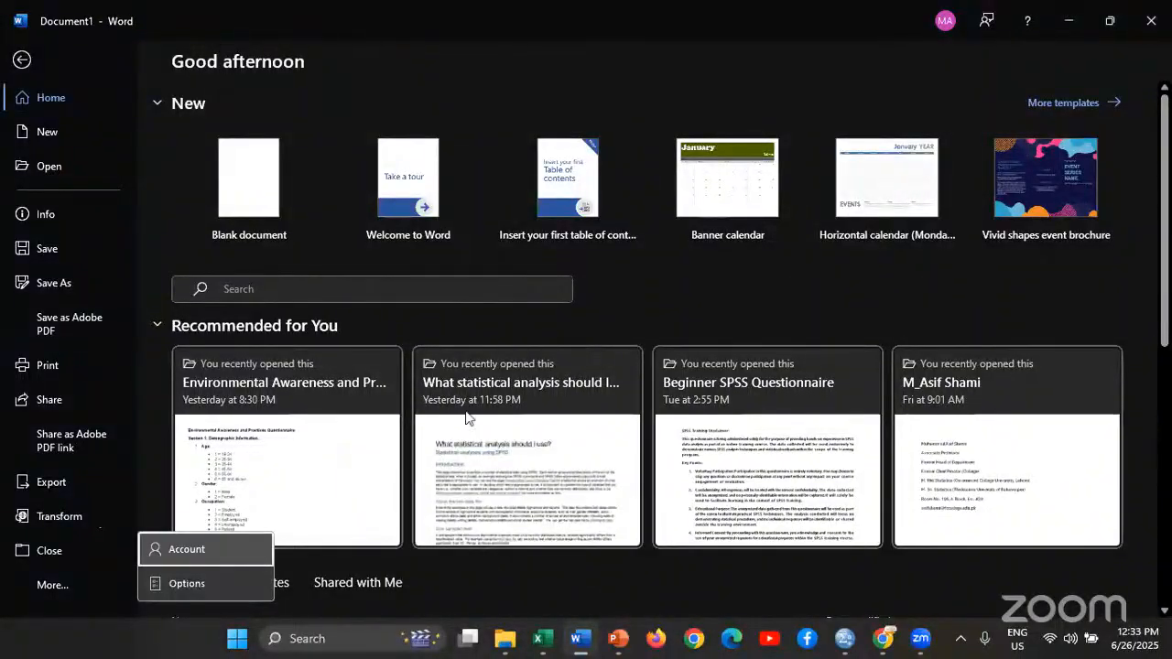
{"action": "scroll", "coordinate": [859, 291], "scroll_direction": "down", "scroll_amount": 3}
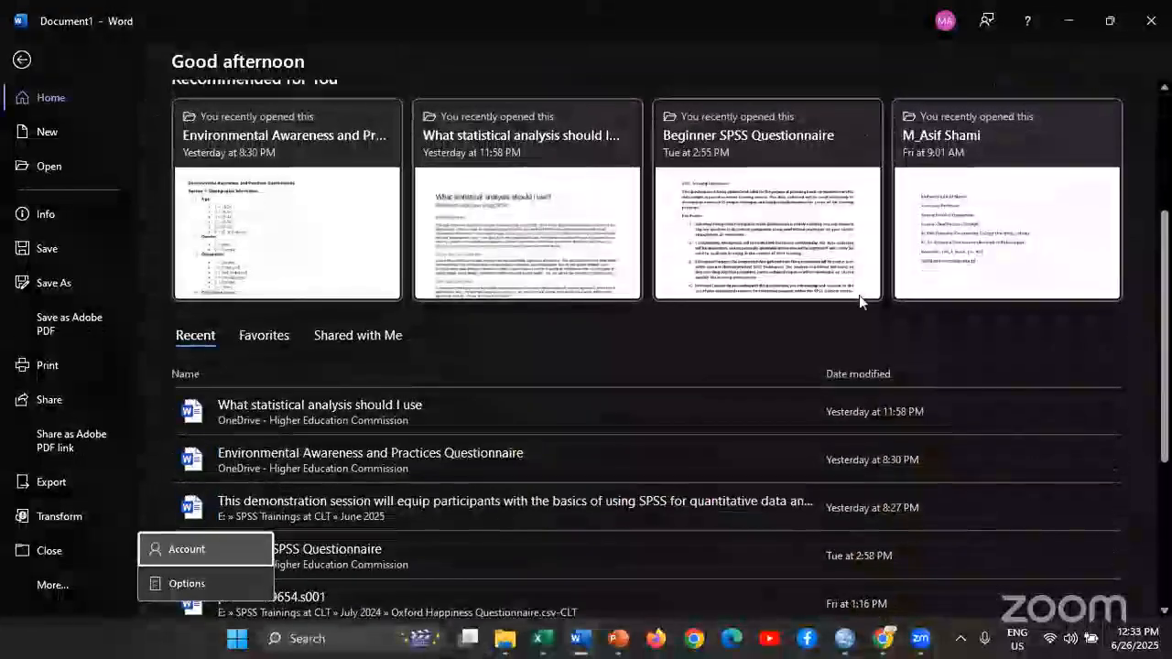
{"action": "scroll", "coordinate": [857, 302], "scroll_direction": "up", "scroll_amount": 2}
{"action": "scroll", "coordinate": [851, 309], "scroll_direction": "up", "scroll_amount": 2}
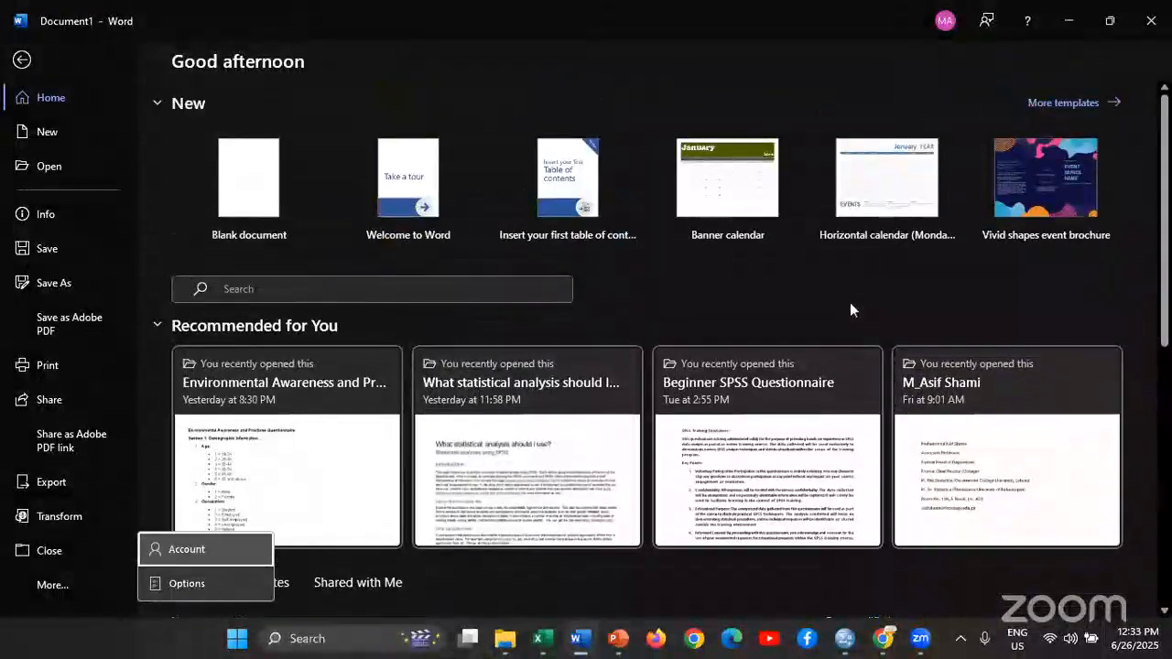
{"action": "left_click", "coordinate": [53, 214]}
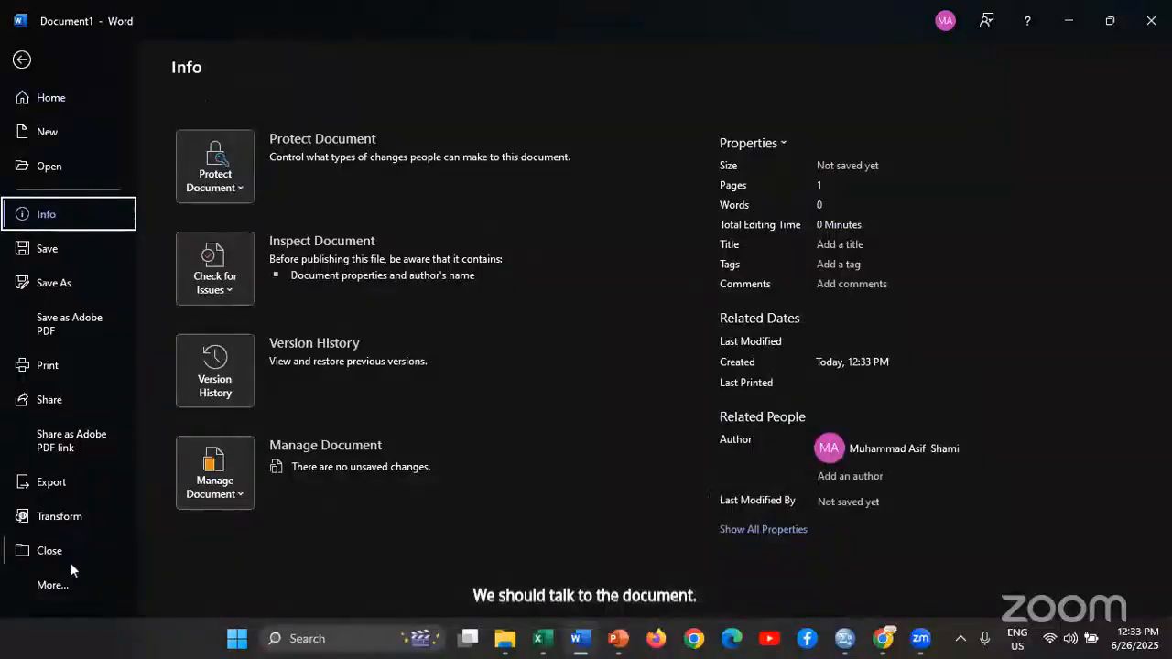
{"action": "left_click", "coordinate": [46, 584]}
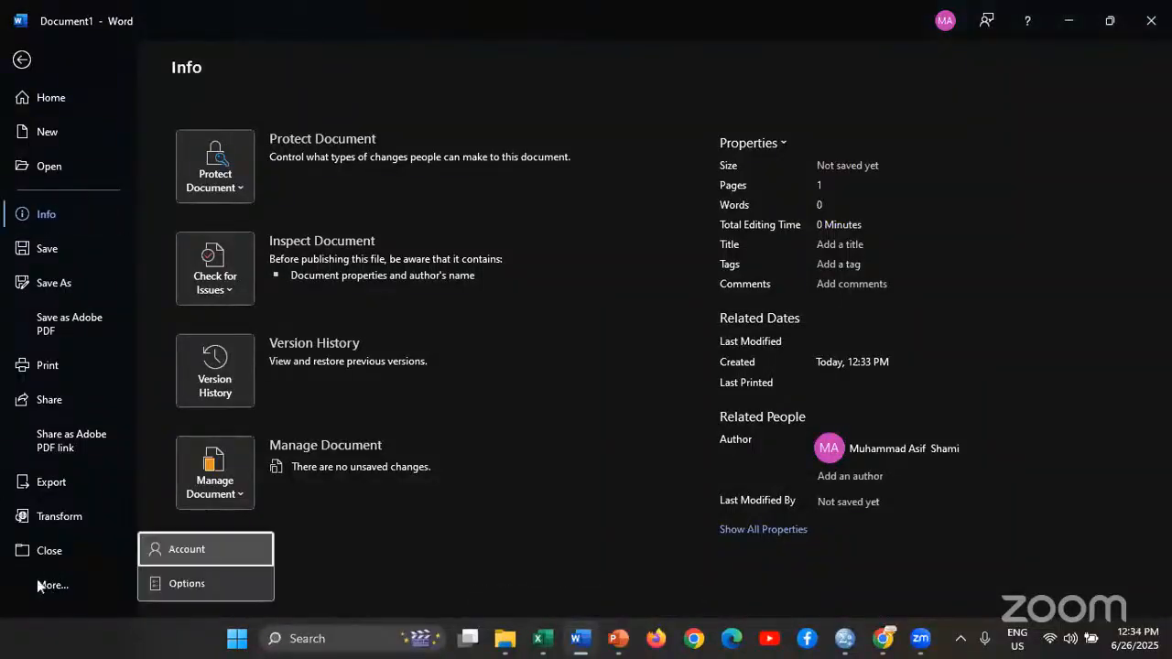
{"action": "key", "text": "Escape"}
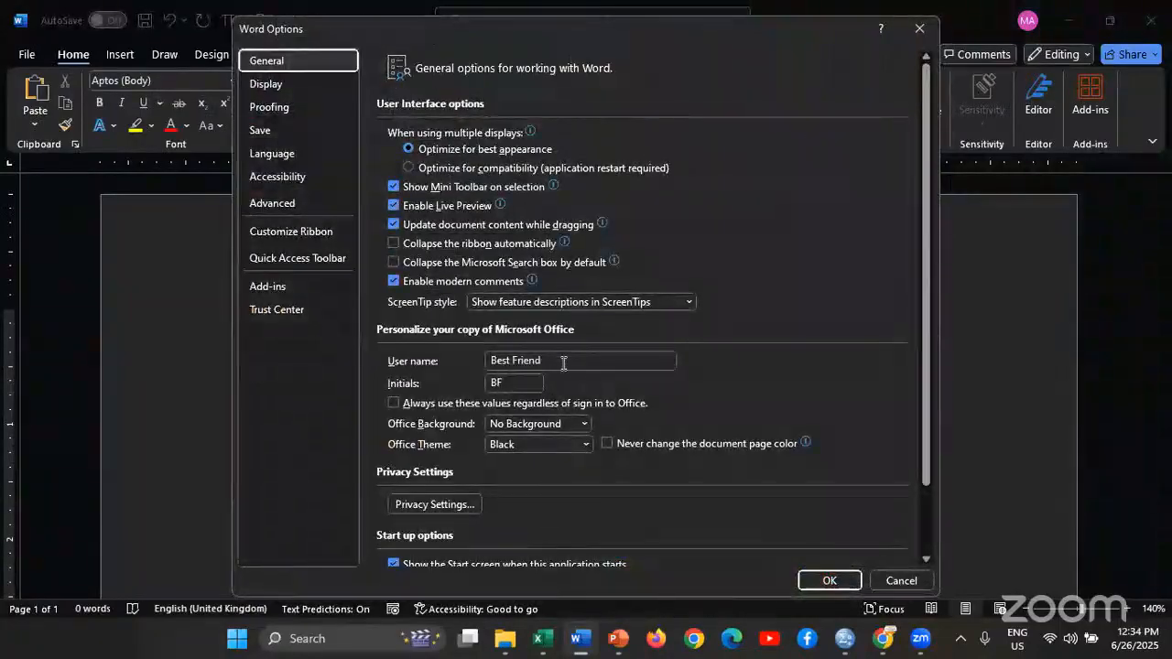
{"action": "left_click", "coordinate": [583, 445]}
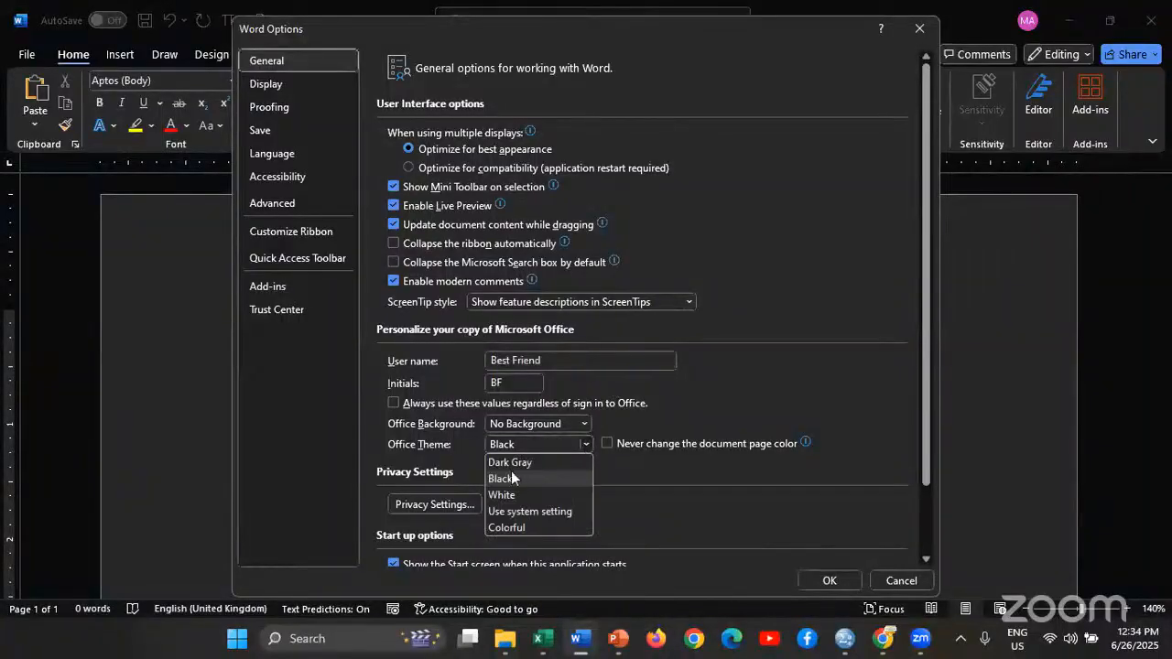
{"action": "left_click", "coordinate": [510, 495]}
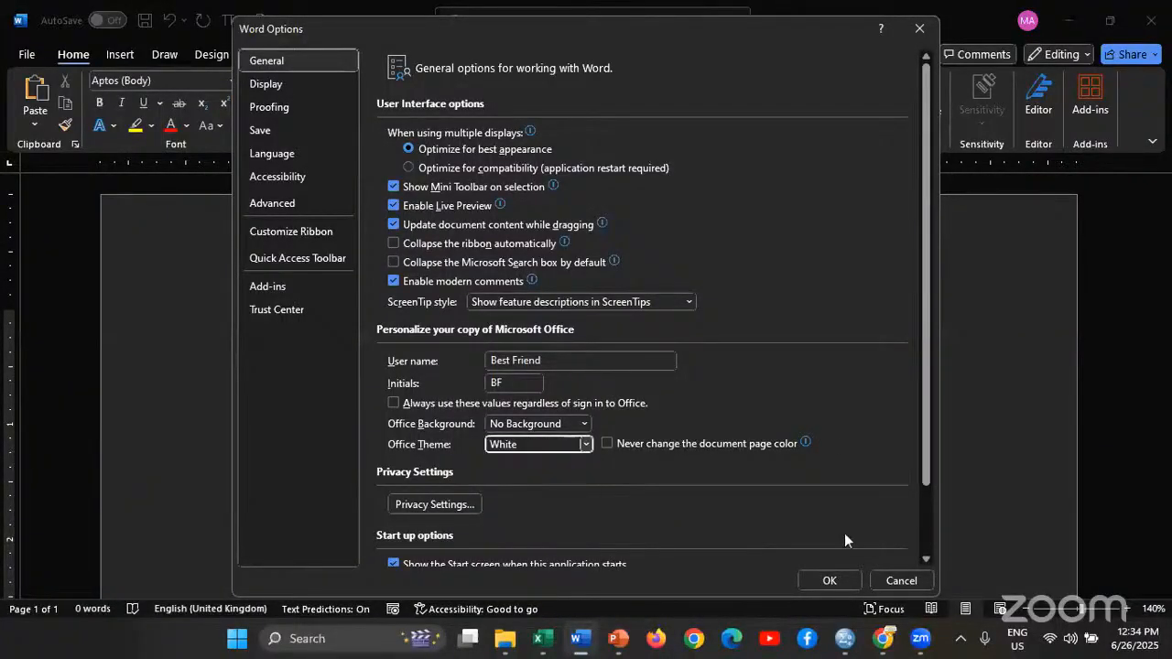
{"action": "left_click", "coordinate": [830, 581]}
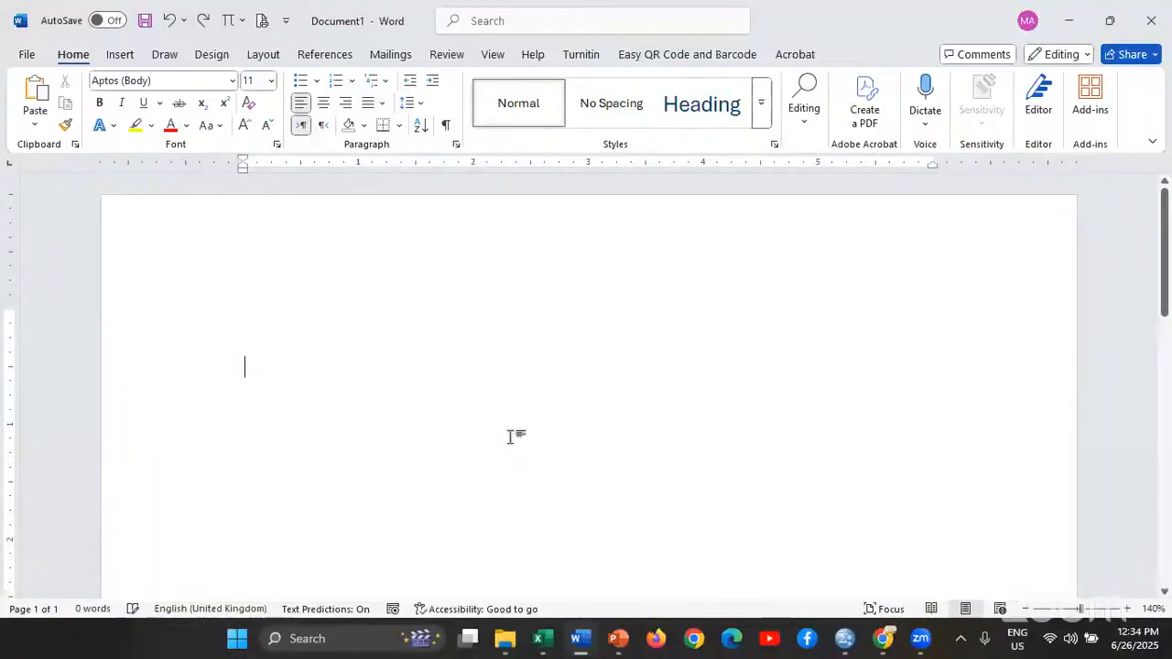
Copy the Coefficients table again from the SPSS output and try pasting it into the Word document
{"action": "key", "text": "alt+Tab"}
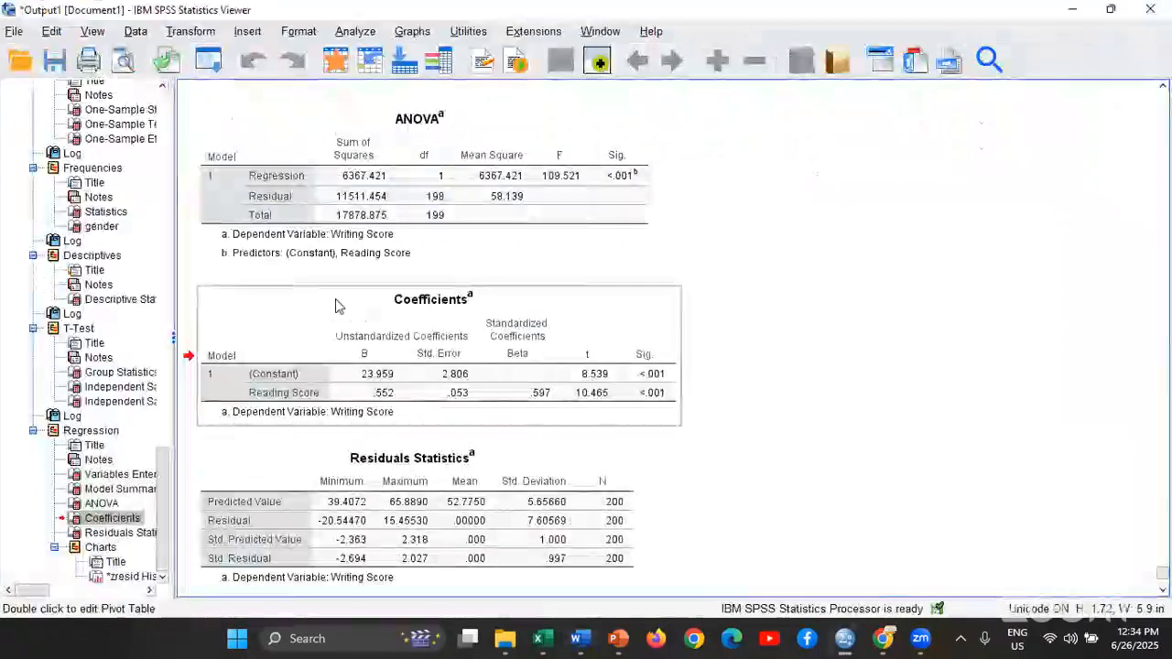
{"action": "left_click", "coordinate": [359, 325]}
{"action": "right_click", "coordinate": [363, 342]}
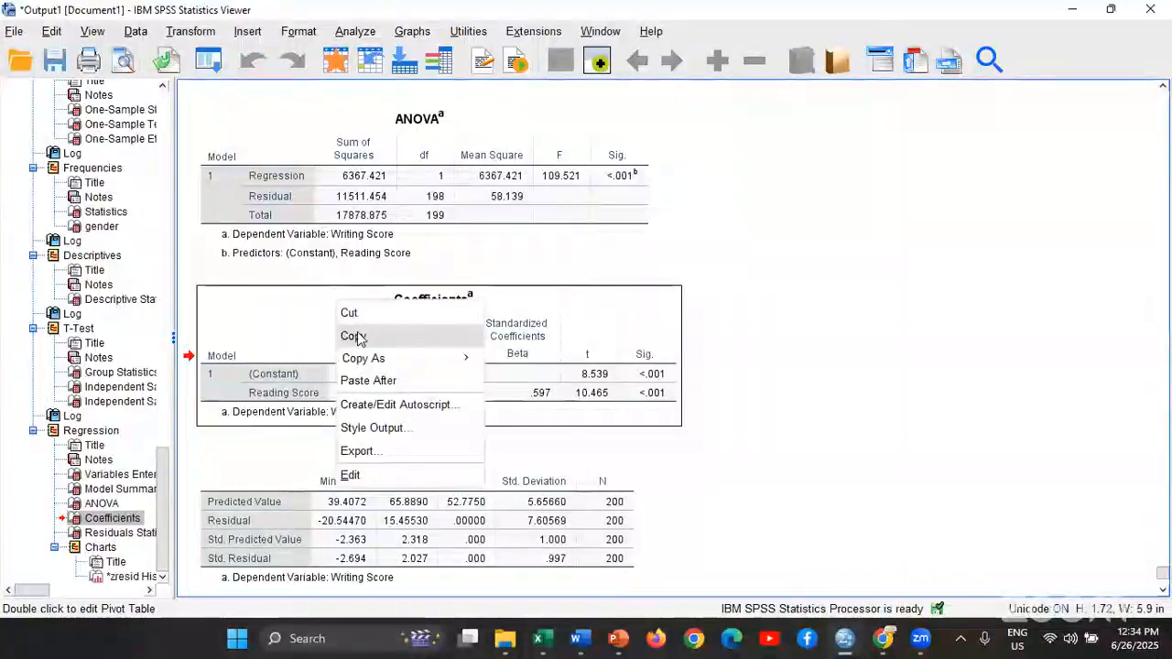
{"action": "left_click", "coordinate": [361, 333]}
{"action": "key", "text": "alt+Tab"}
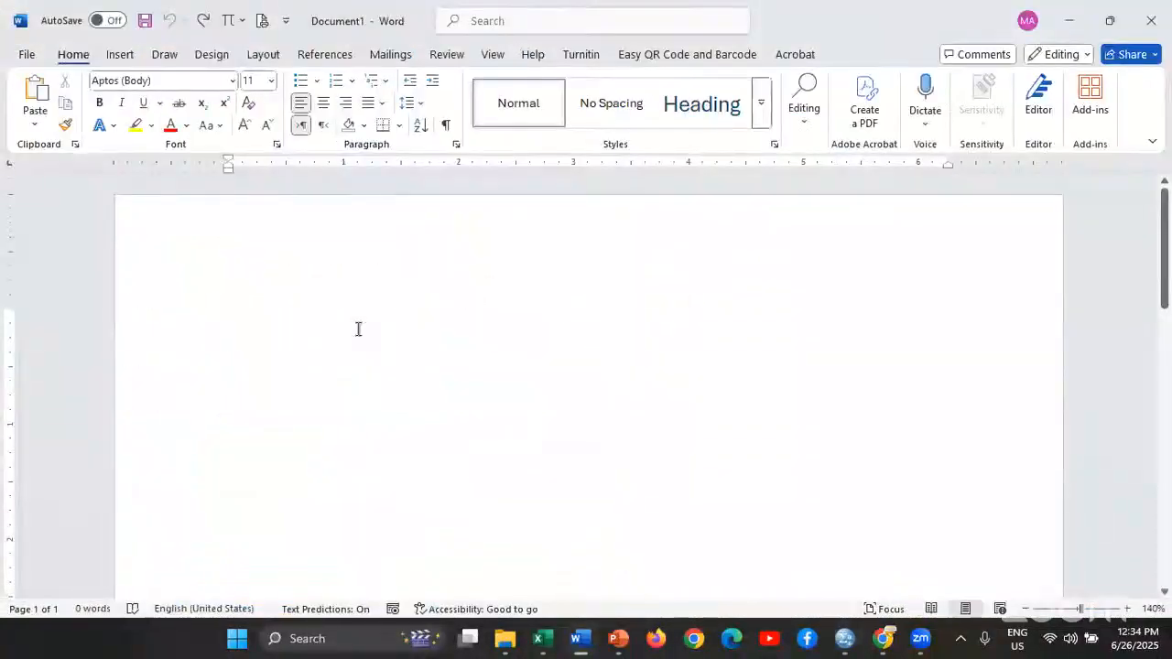
{"action": "key", "text": "ctrl+v"}
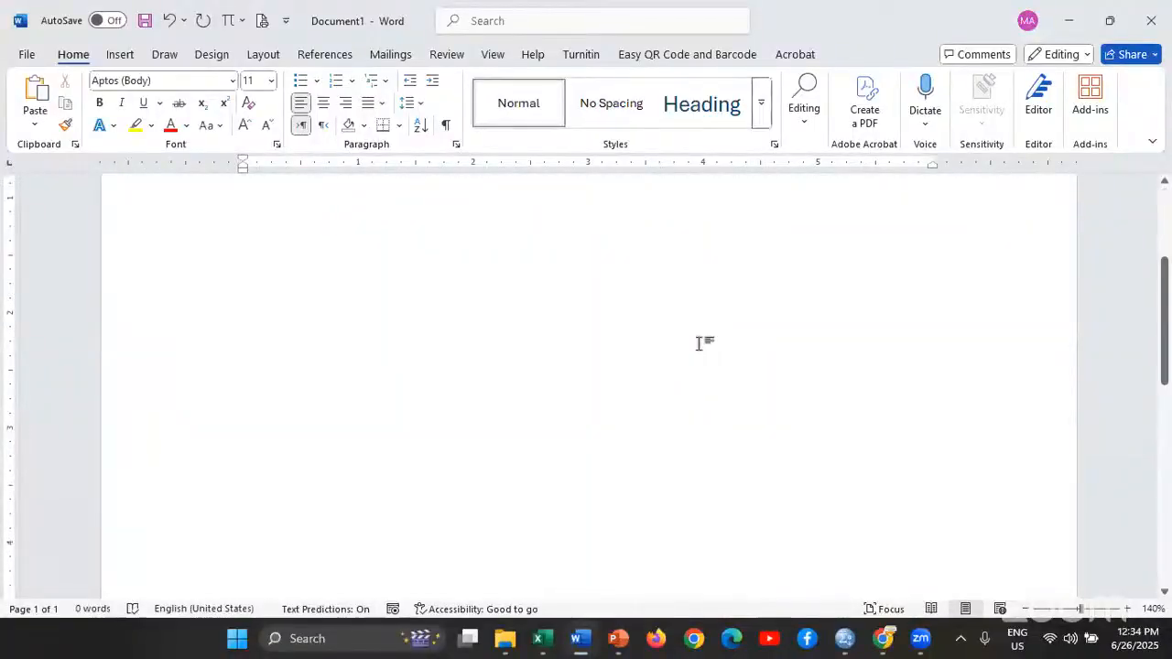
Undo the last paste in the Word document and switch back to the SPSS output
{"action": "double_click", "coordinate": [250, 209]}
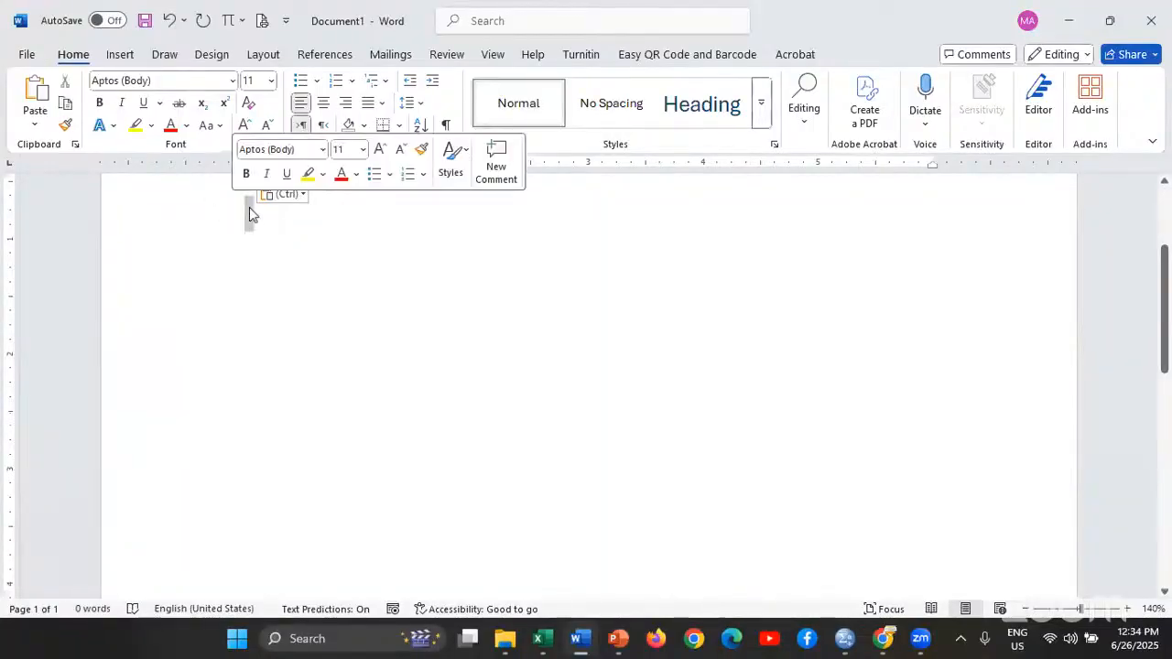
{"action": "key", "text": "ctrl+z"}
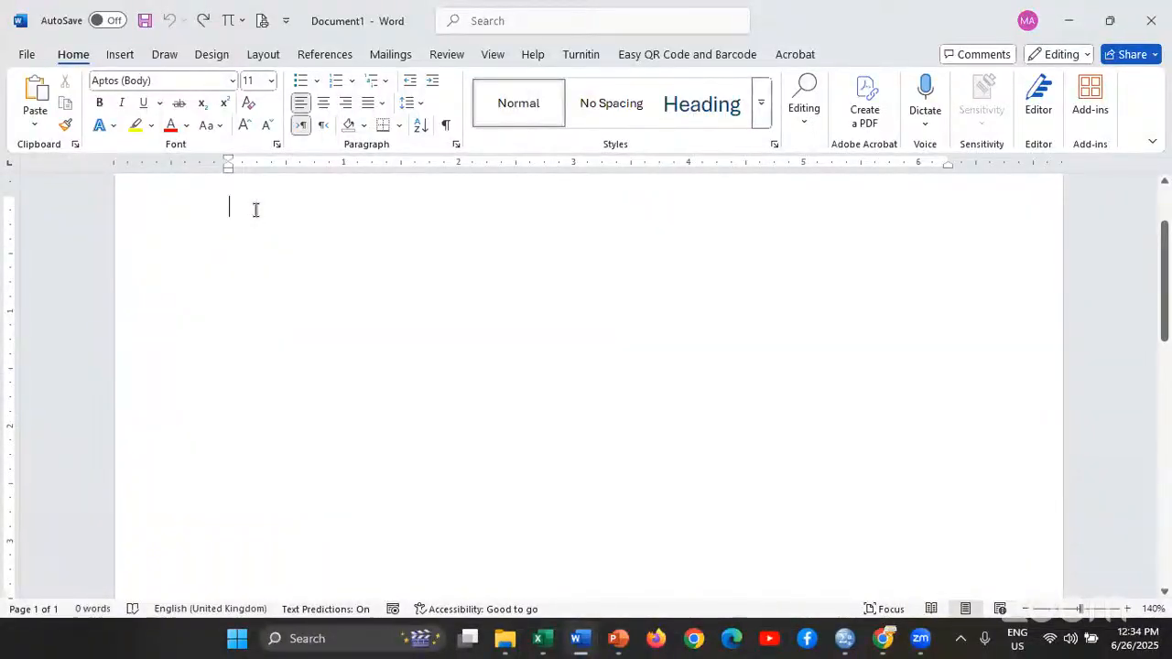
{"action": "key", "text": "alt+Tab"}
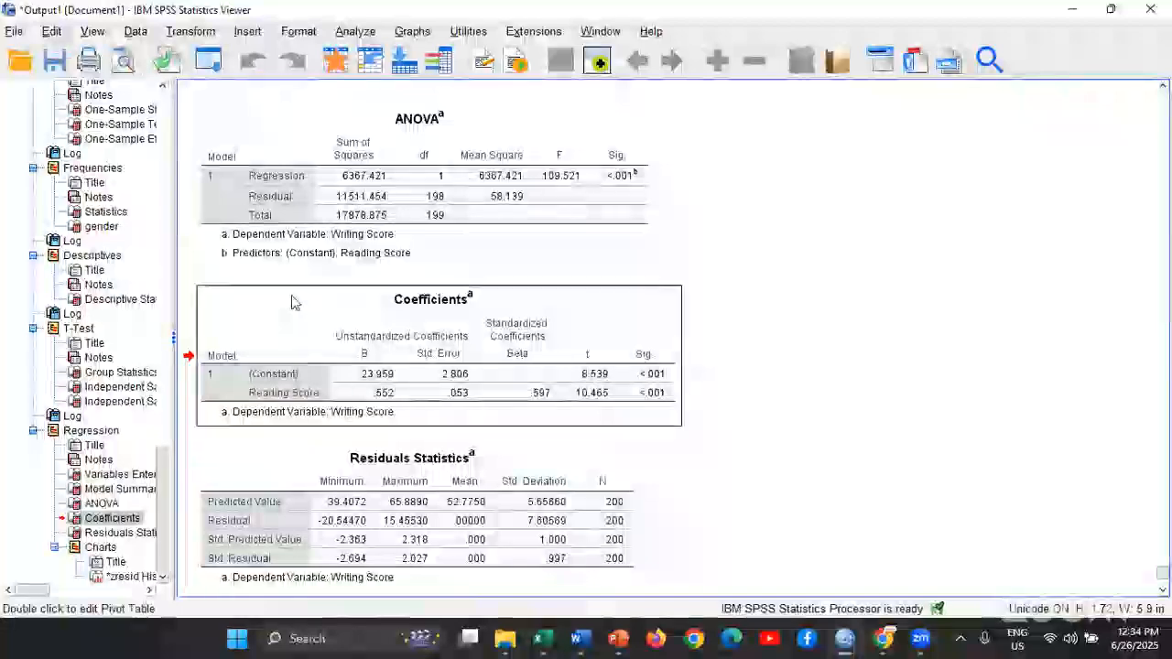
Copy the Coefficients table from the SPSS output as plain text and paste it into the Word document
{"action": "right_click", "coordinate": [291, 302]}
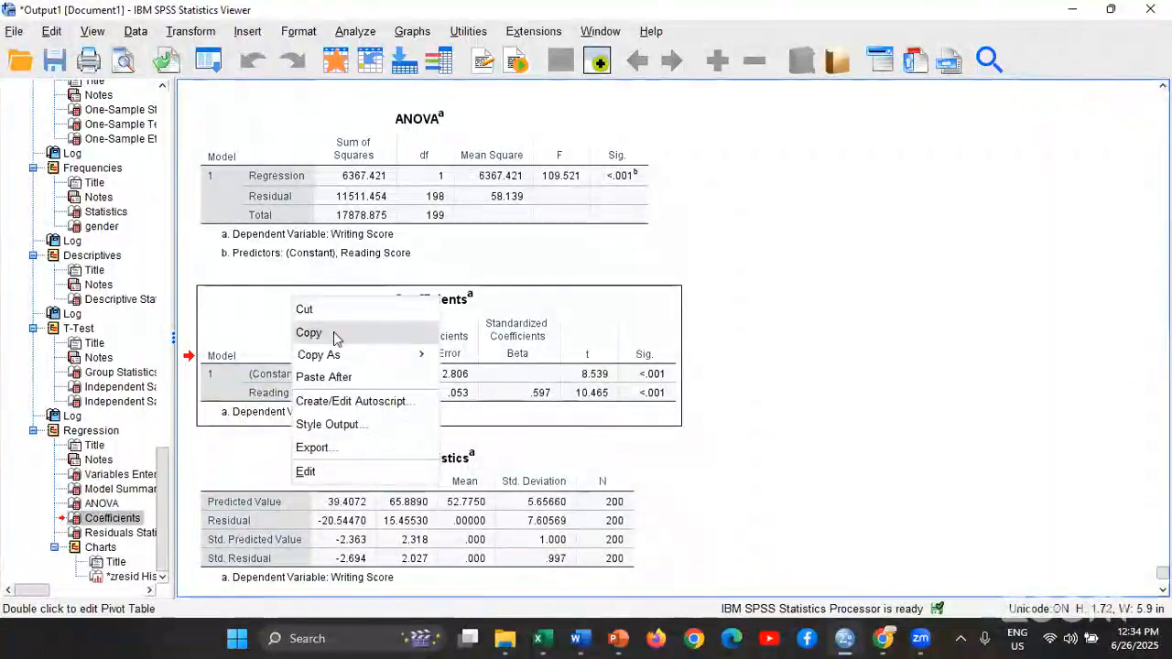
{"action": "mouse_move", "coordinate": [344, 365]}
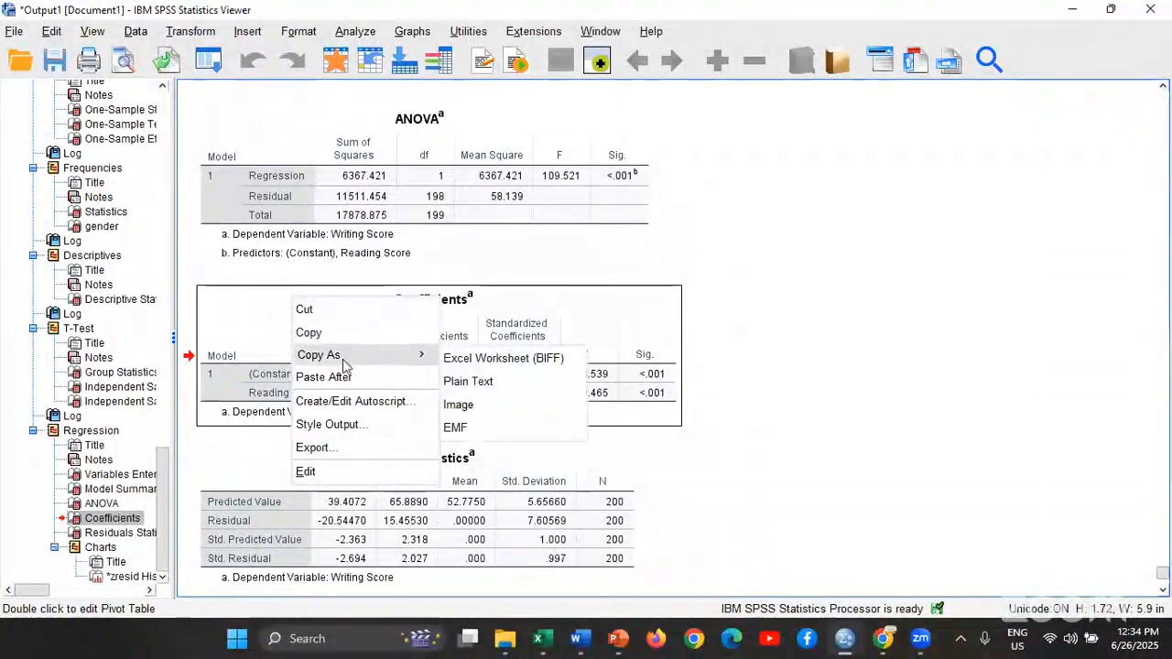
{"action": "left_click", "coordinate": [507, 382]}
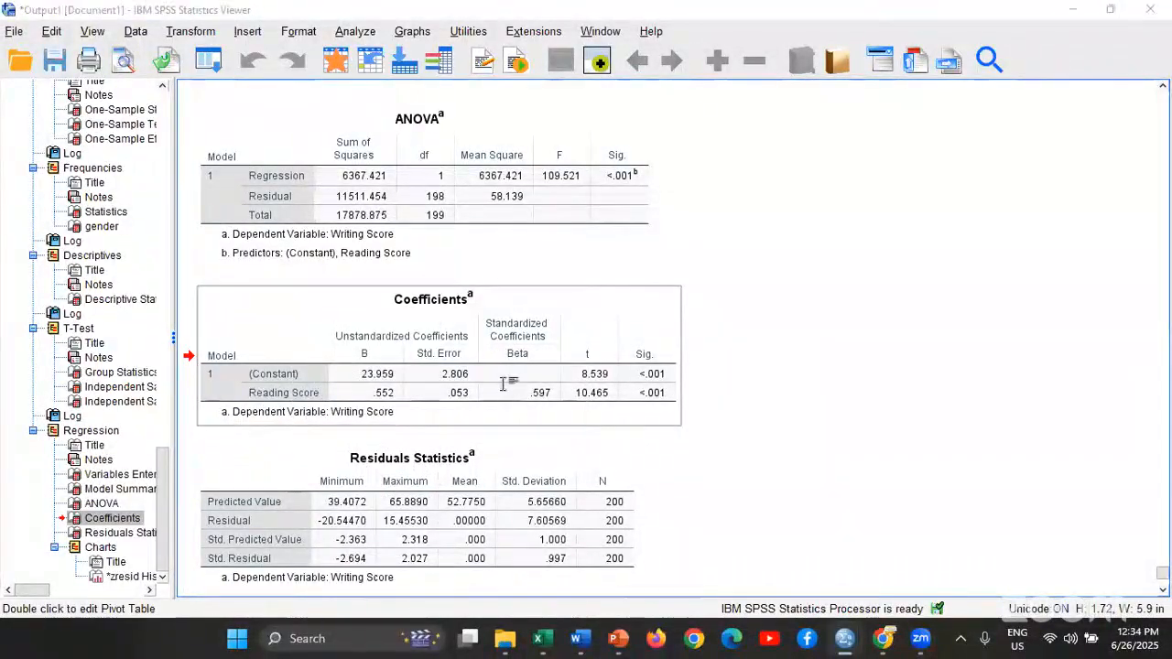
{"action": "key", "text": "alt+Tab"}
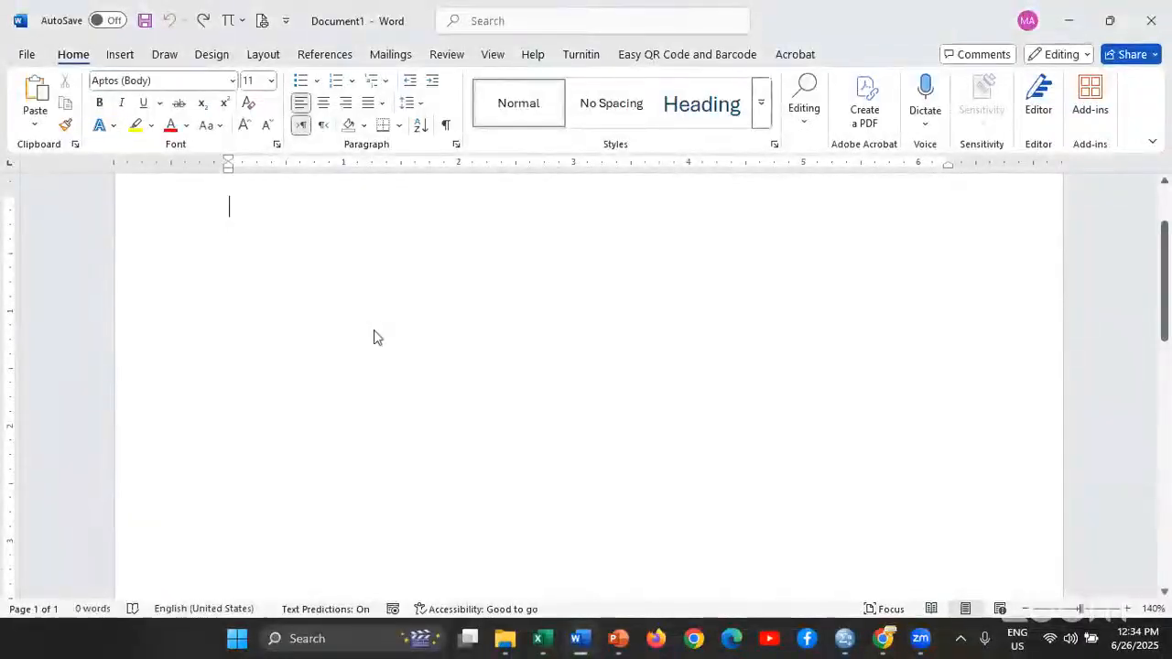
{"action": "right_click", "coordinate": [374, 338]}
{"action": "left_click", "coordinate": [380, 418]}
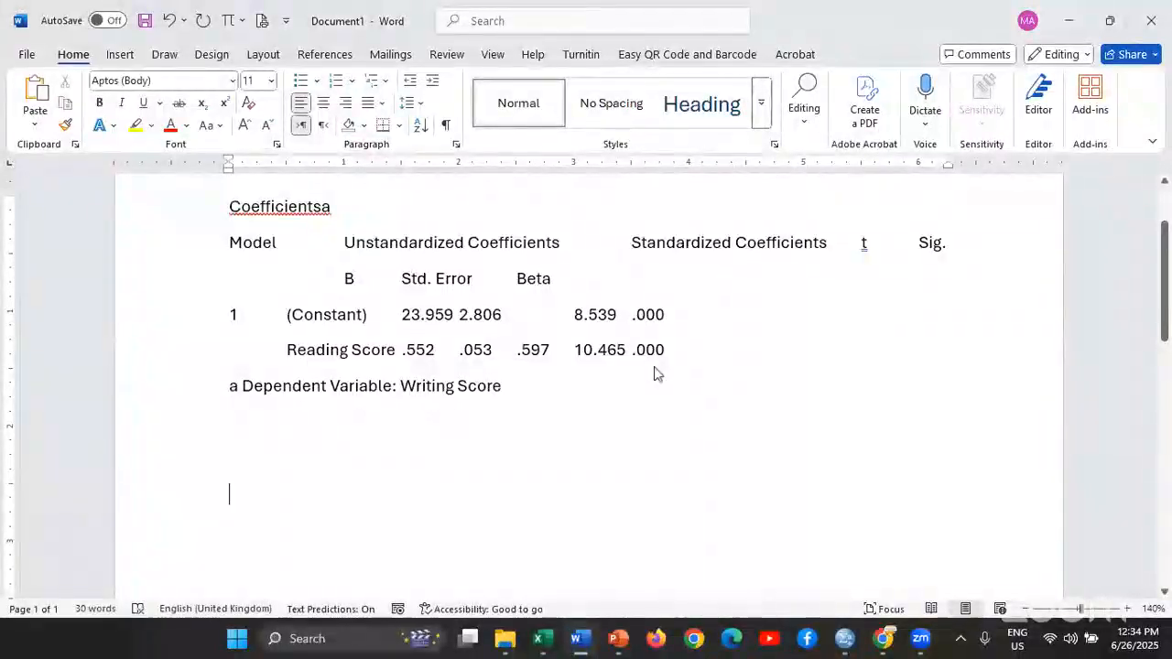
Return to the SPSS output, copy the Coefficients table in the default format and try pasting it below the plain text in Word
{"action": "key", "text": "alt+Tab"}
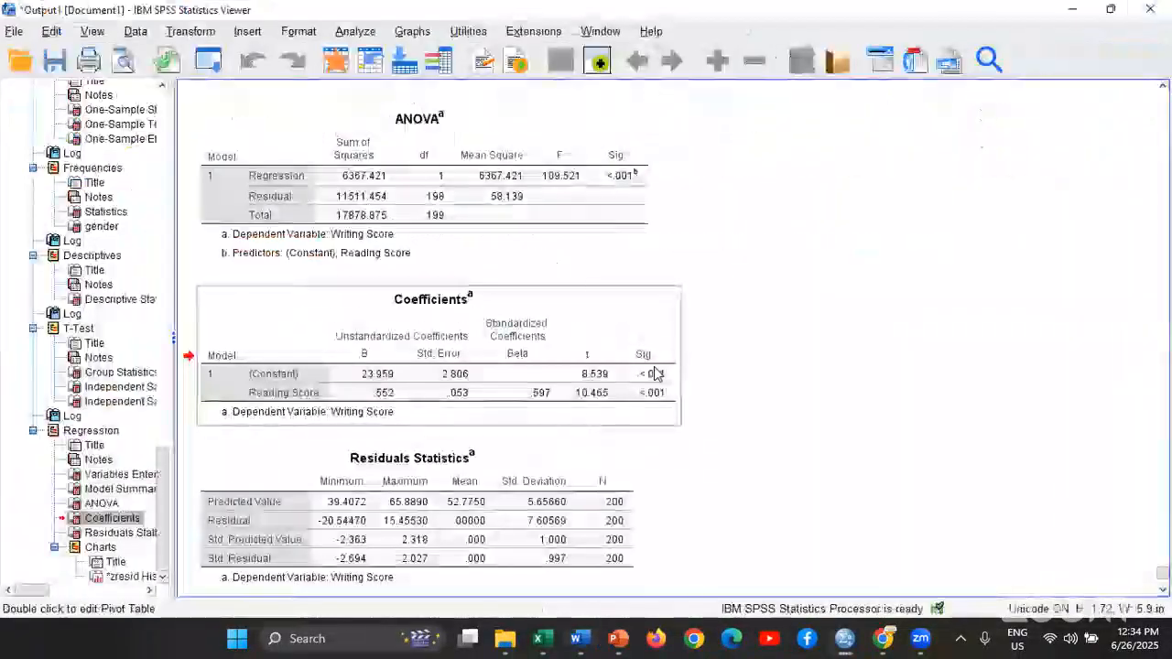
{"action": "right_click", "coordinate": [315, 327]}
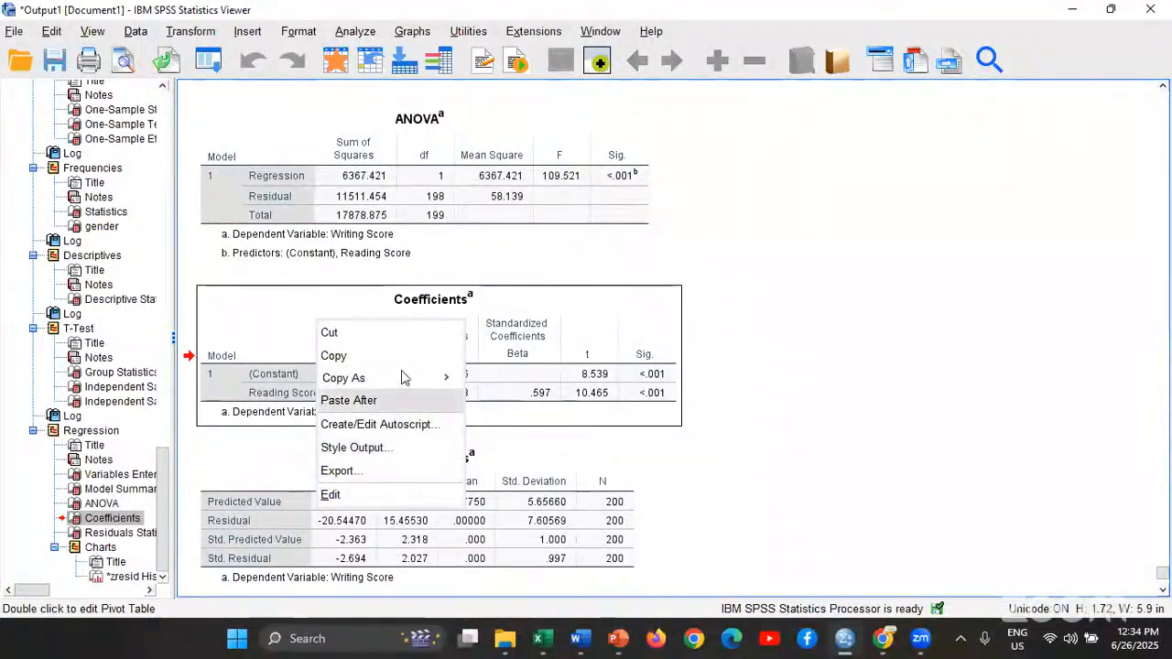
{"action": "mouse_move", "coordinate": [403, 378]}
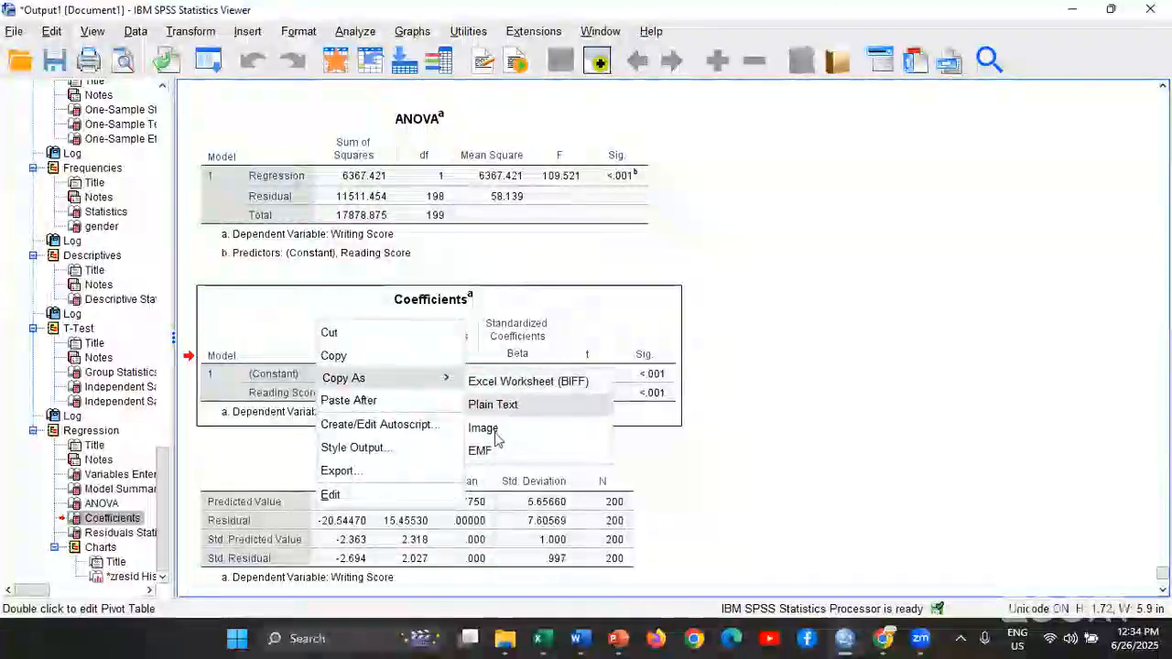
{"action": "left_click", "coordinate": [368, 364]}
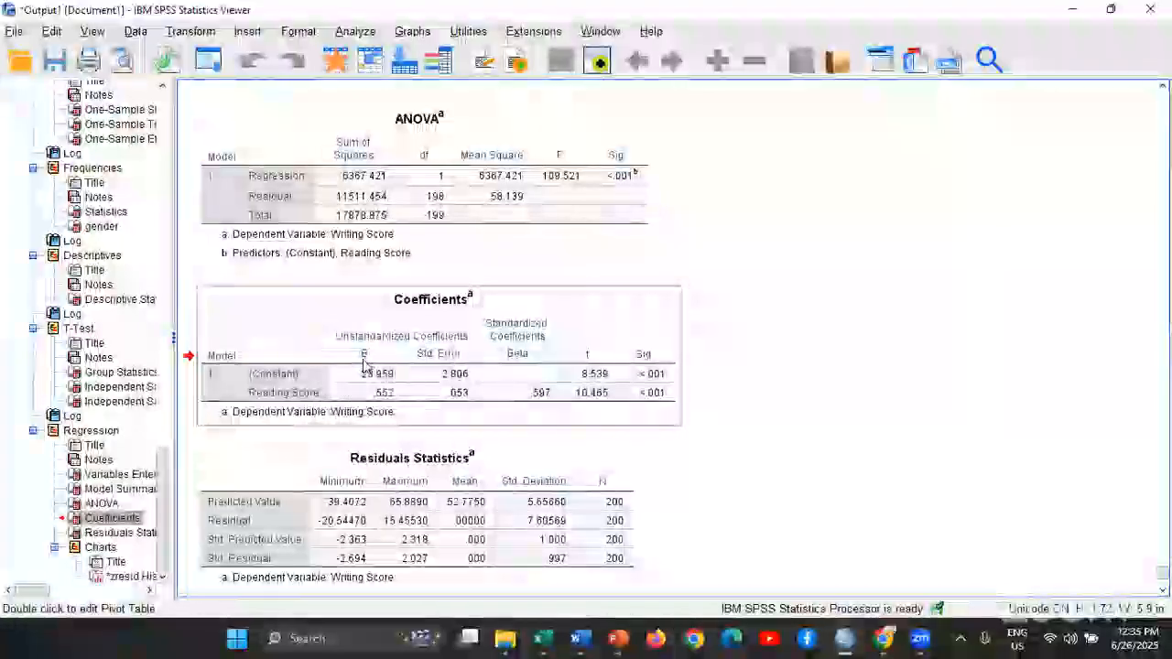
{"action": "key", "text": "alt+Tab"}
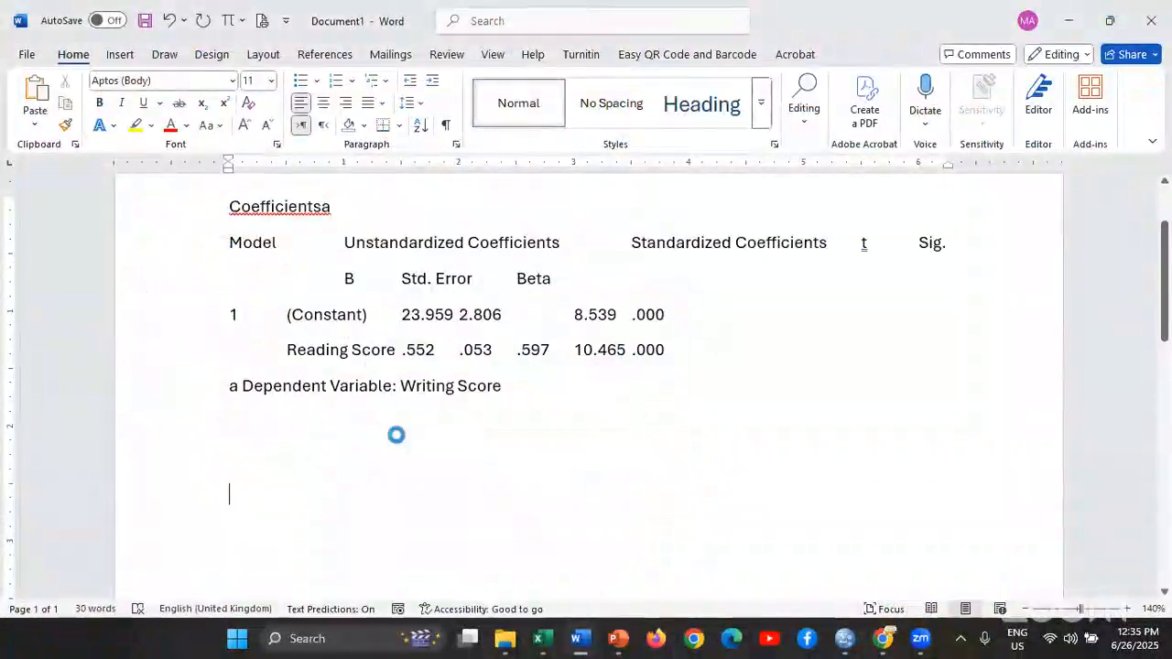
{"action": "key", "text": "ctrl+v"}
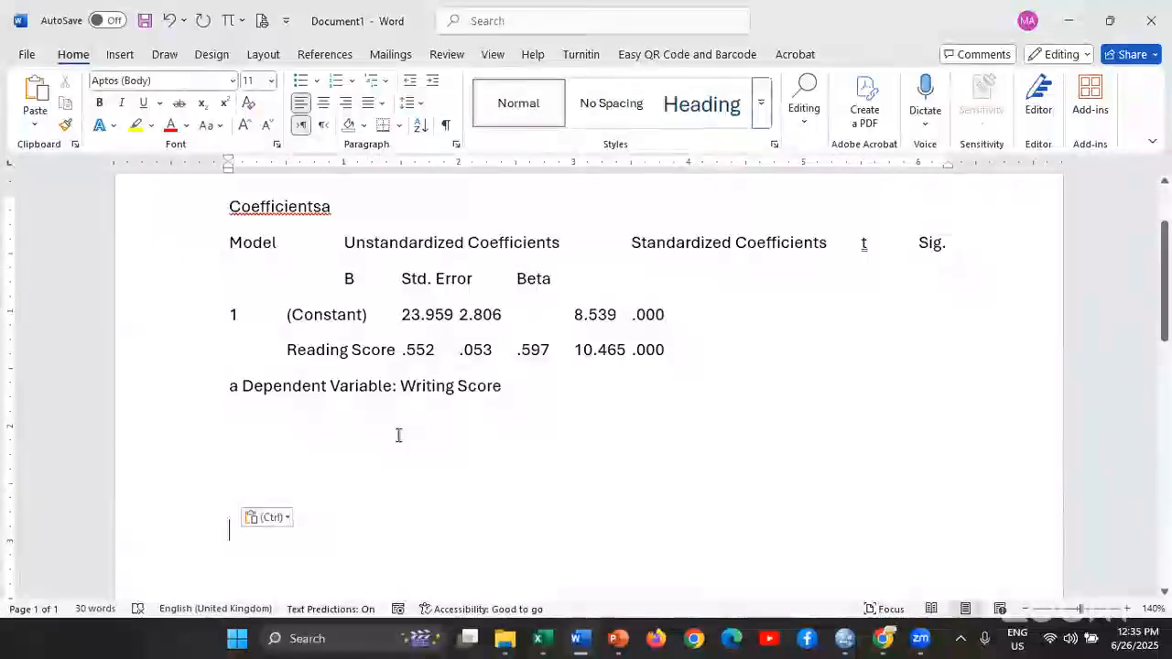
Switch to the SPSS output and copy the Coefficients table as an image
{"action": "key", "text": "alt+Tab"}
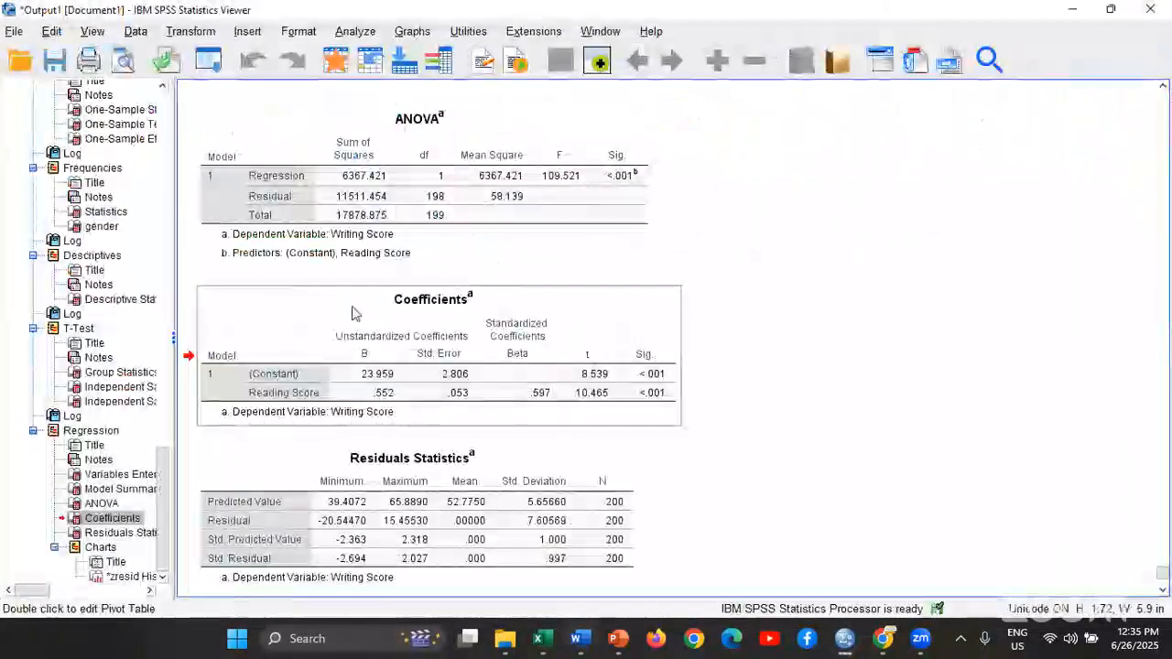
{"action": "right_click", "coordinate": [344, 314]}
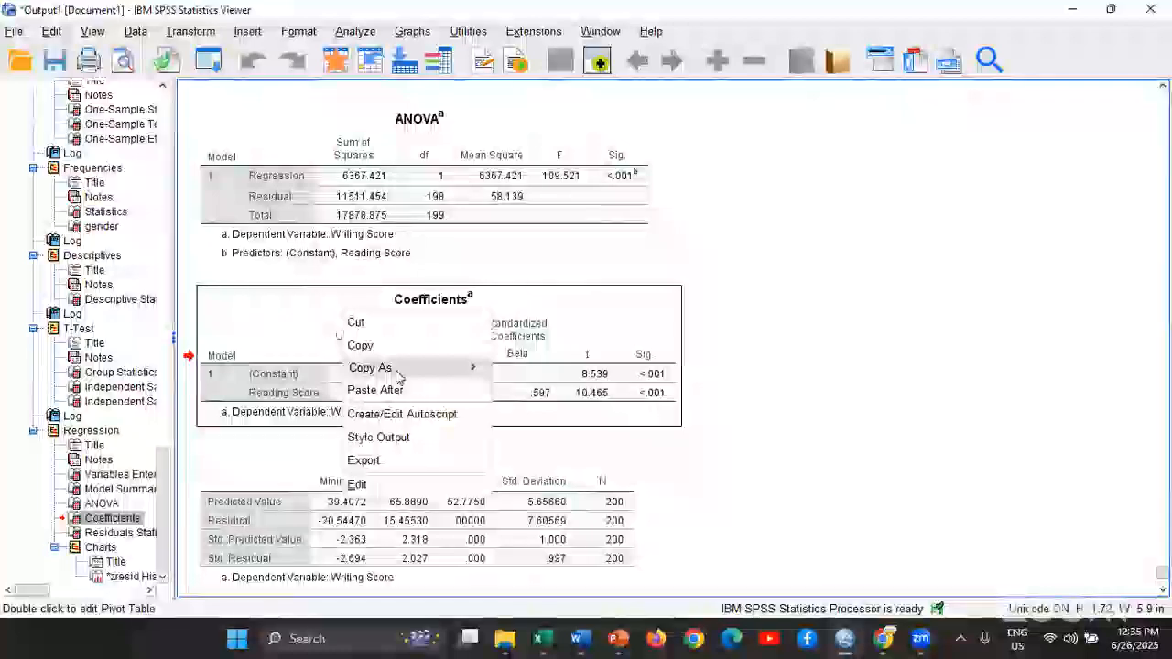
{"action": "mouse_move", "coordinate": [431, 369]}
{"action": "left_click", "coordinate": [512, 421]}
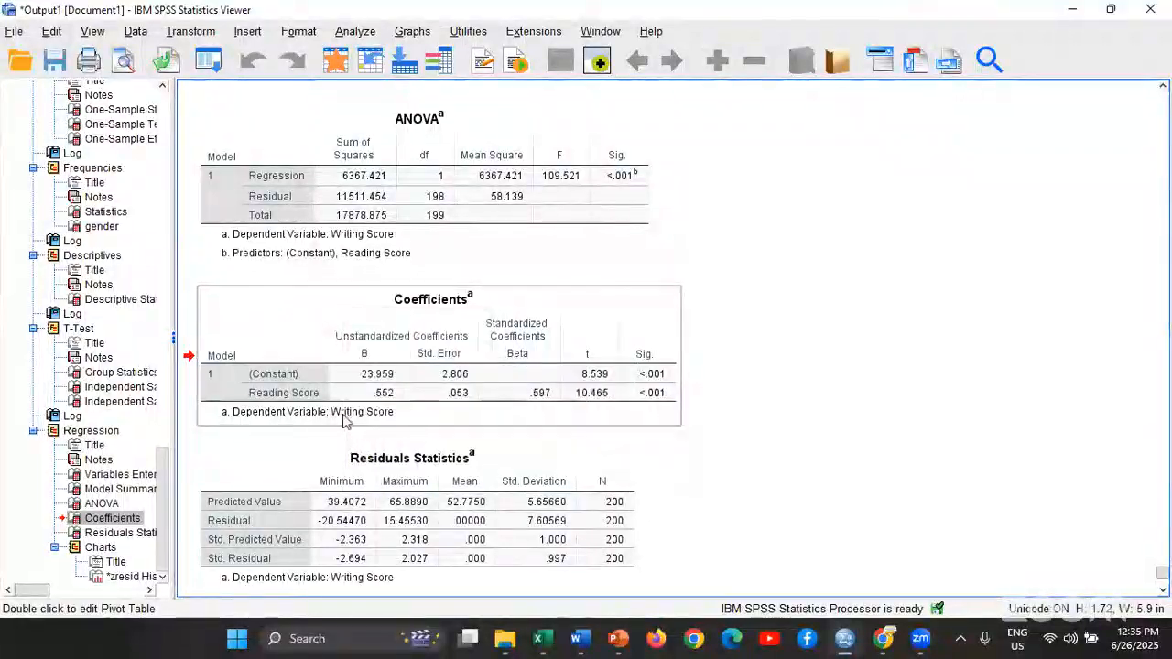
Switch to Word, delete everything in the document and paste the copied Coefficients table image
{"action": "key", "text": "alt+Tab"}
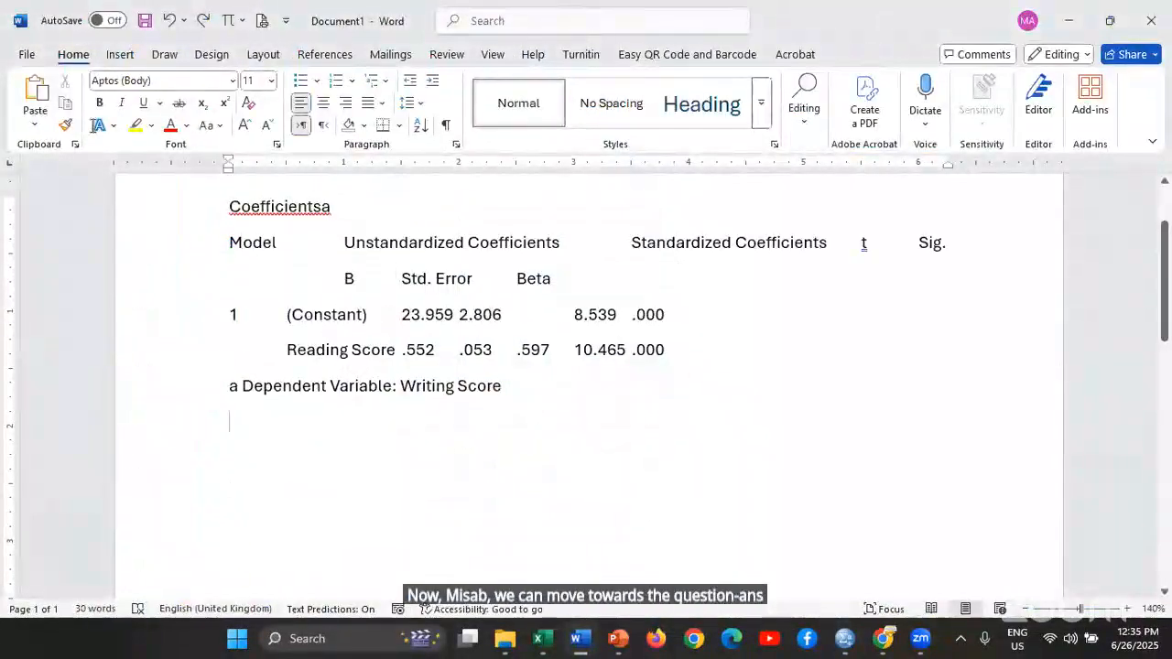
{"action": "key", "text": "ctrl+a"}
{"action": "scroll", "coordinate": [104, 162], "scroll_direction": "up", "scroll_amount": 2}
{"action": "key", "text": "Delete"}
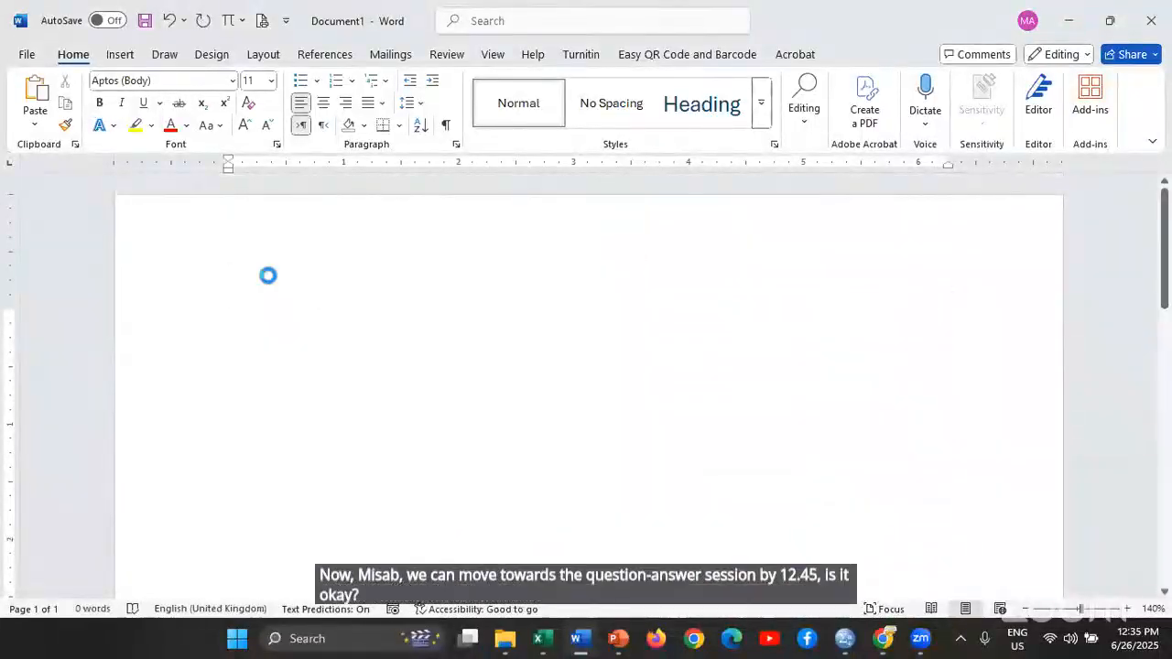
{"action": "key", "text": "ctrl+v"}
Check the pasted Coefficients table image in the document and open its layout options
{"action": "left_click", "coordinate": [393, 350]}
{"action": "scroll", "coordinate": [592, 388], "scroll_direction": "down", "scroll_amount": 3}
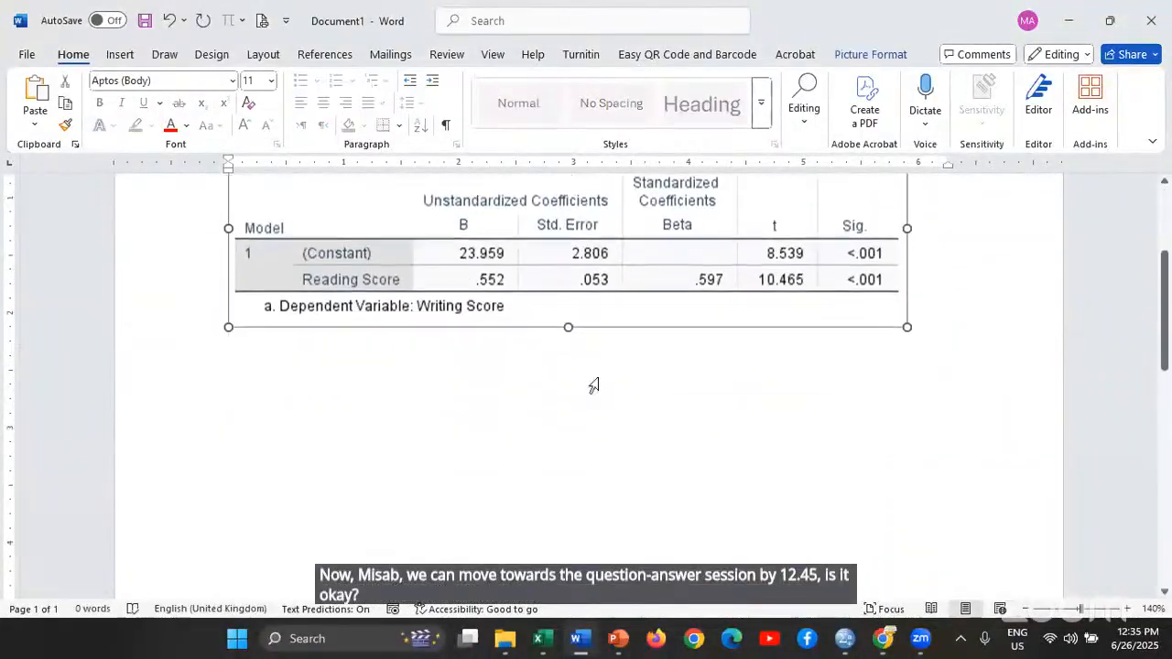
{"action": "scroll", "coordinate": [451, 444], "scroll_direction": "up", "scroll_amount": 1}
{"action": "left_click", "coordinate": [423, 454]}
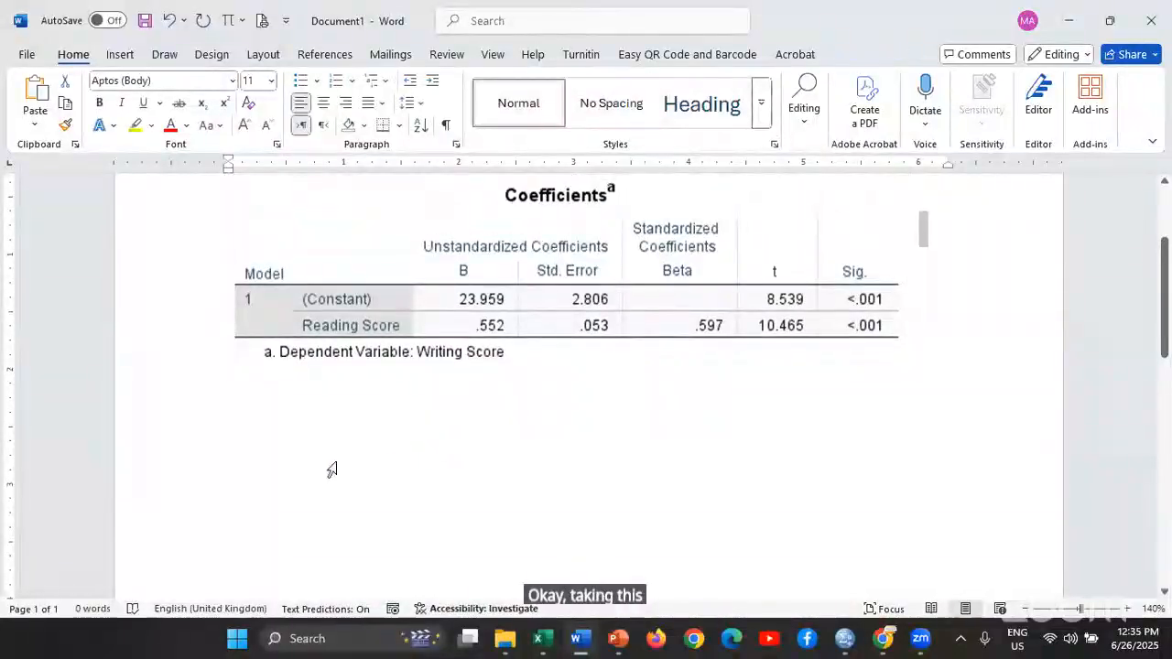
{"action": "left_click", "coordinate": [864, 304]}
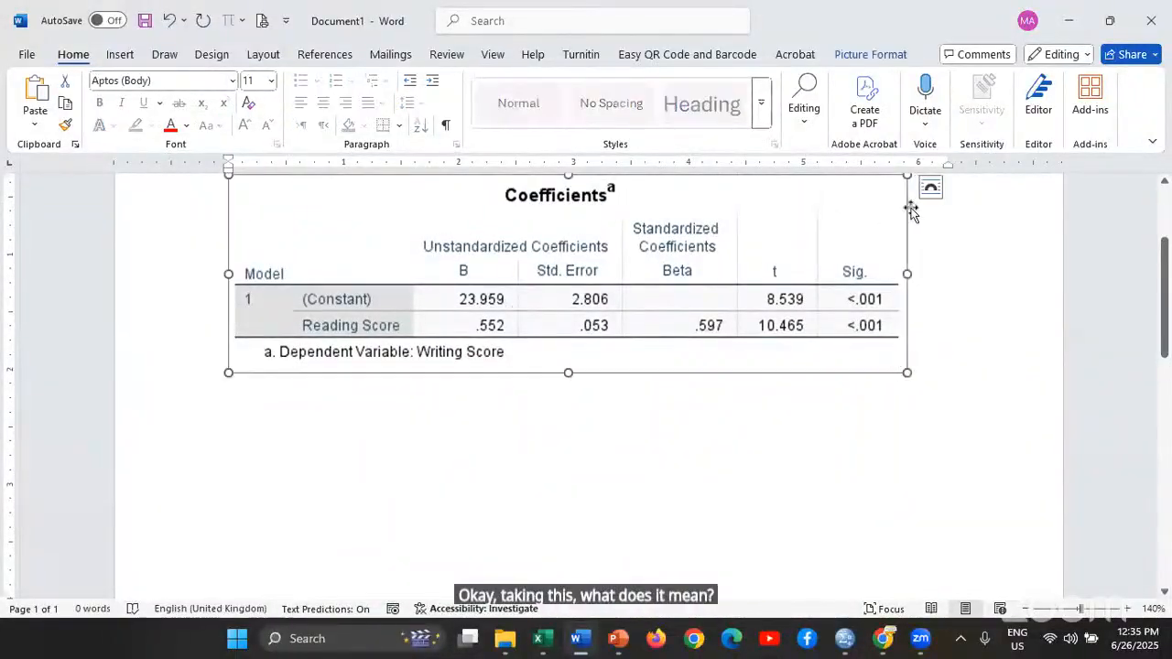
{"action": "left_click", "coordinate": [933, 188]}
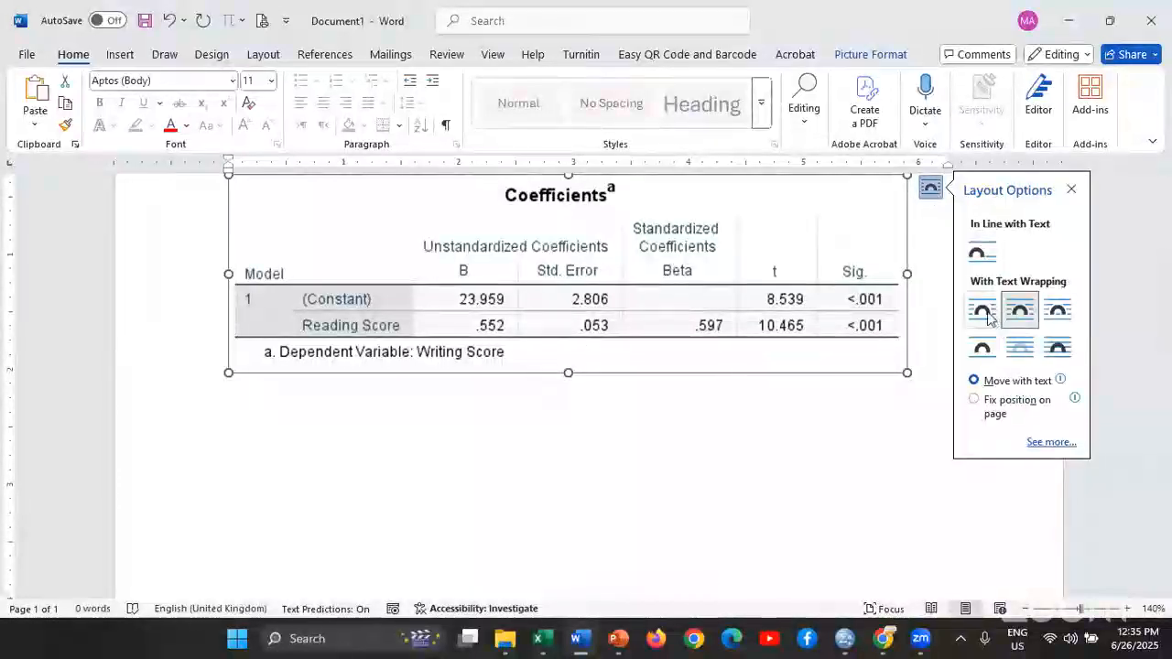
Write the regression equation "Writing Score = 23.959 + 0.552 Reading Score" on the line below the Coefficients table image
{"action": "left_click", "coordinate": [433, 423]}
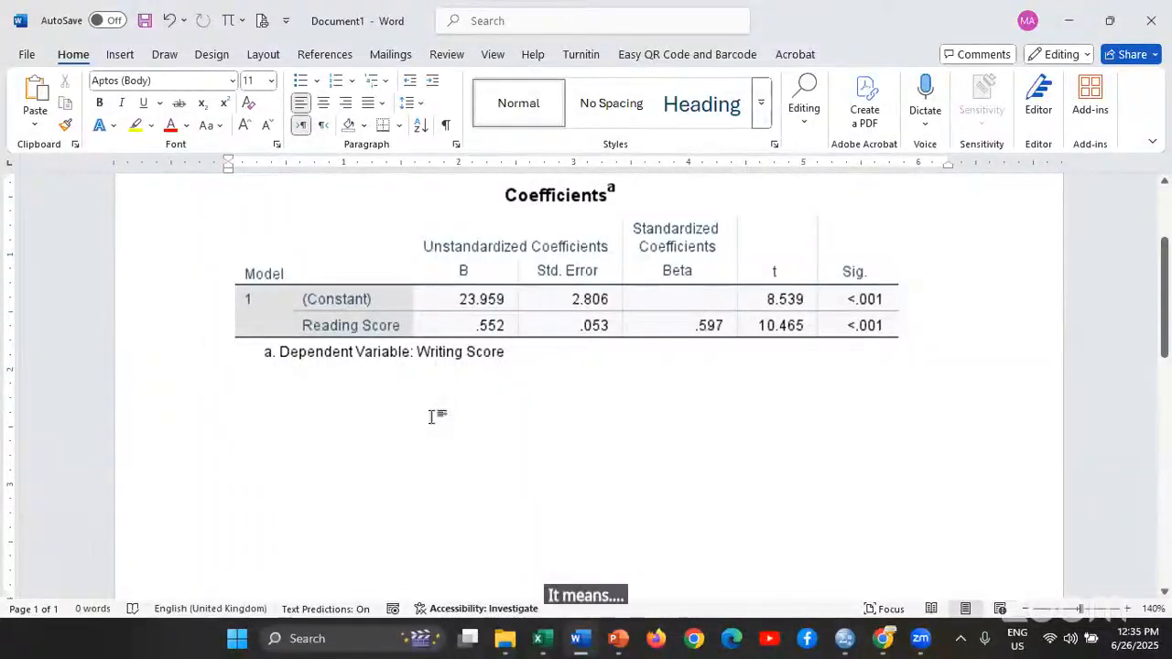
{"action": "type", "text": "Writing Score"}
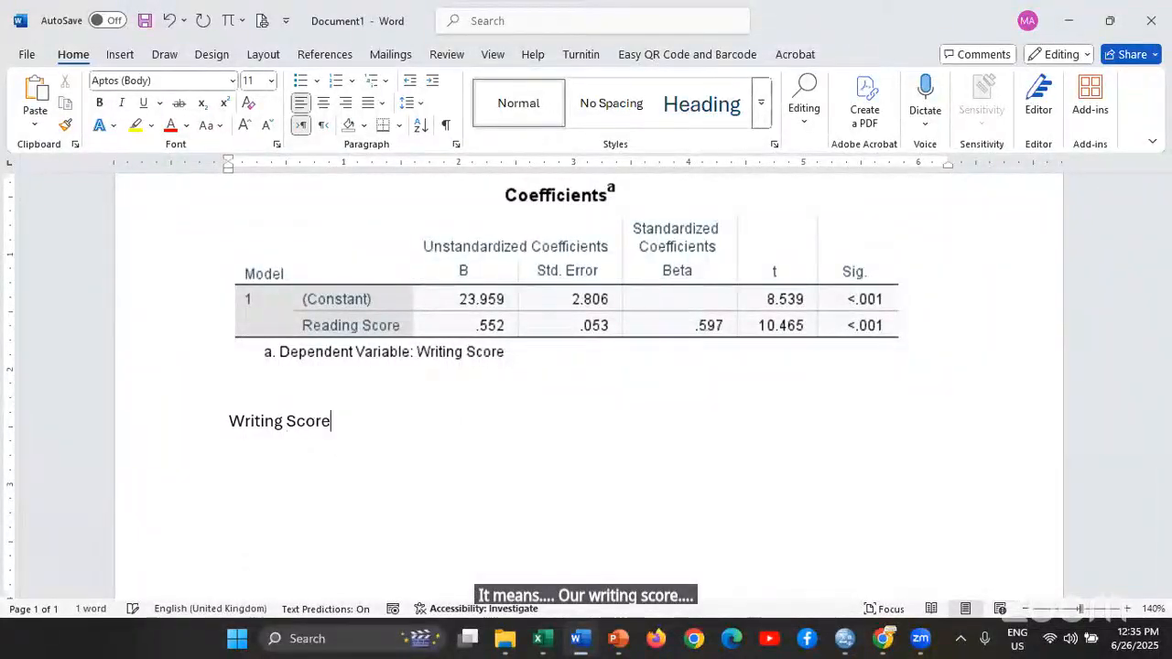
{"action": "type", "text": " = "}
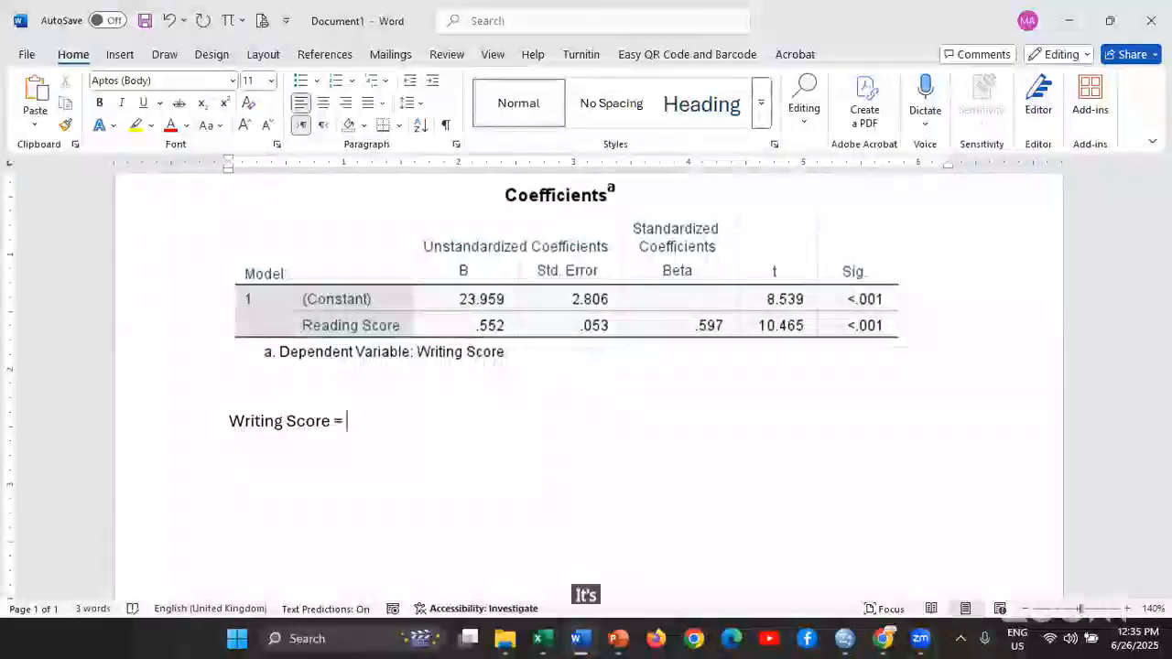
{"action": "type", "text": "23."}
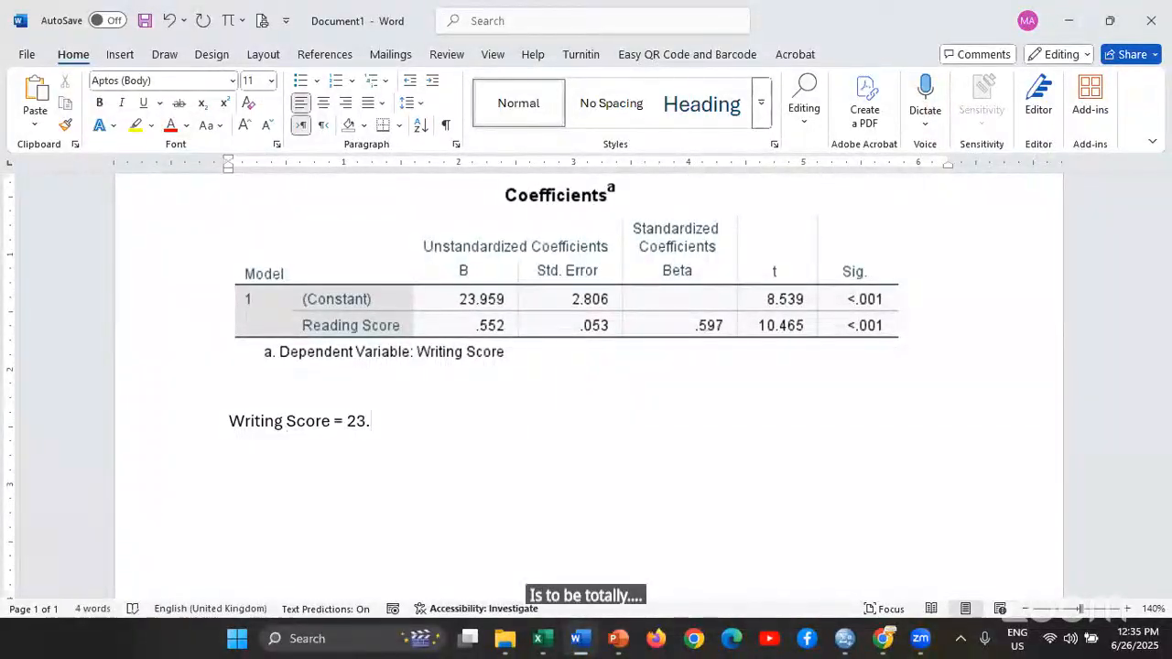
{"action": "type", "text": "959 +"}
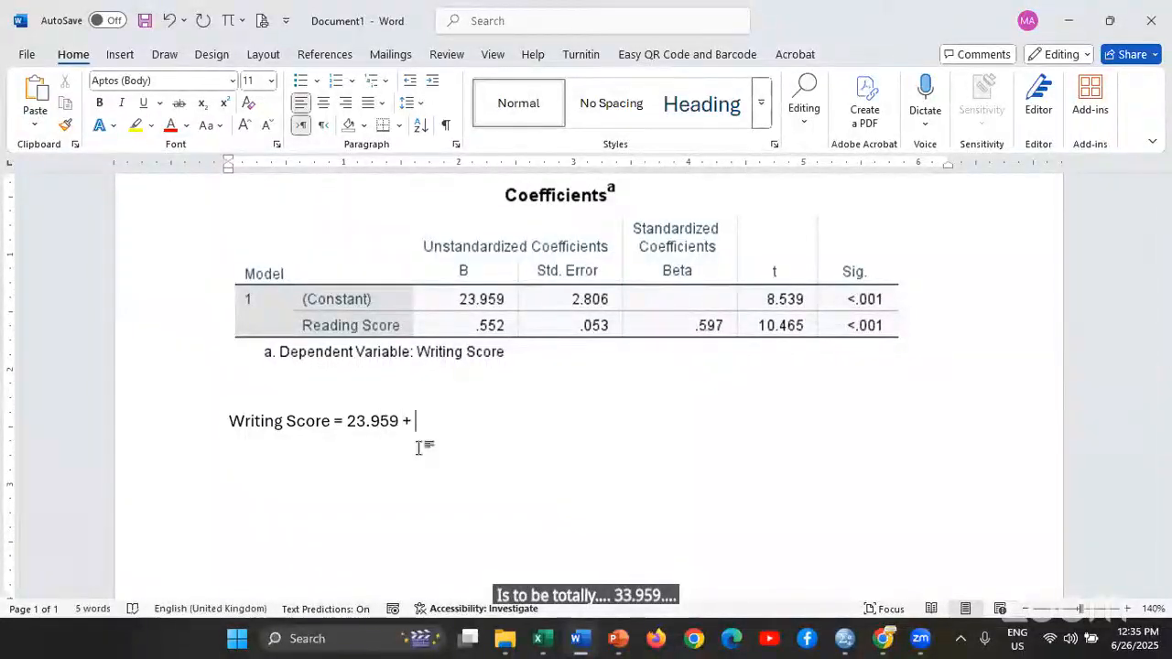
{"action": "type", "text": " )"}
{"action": "key", "text": "BackSpace"}
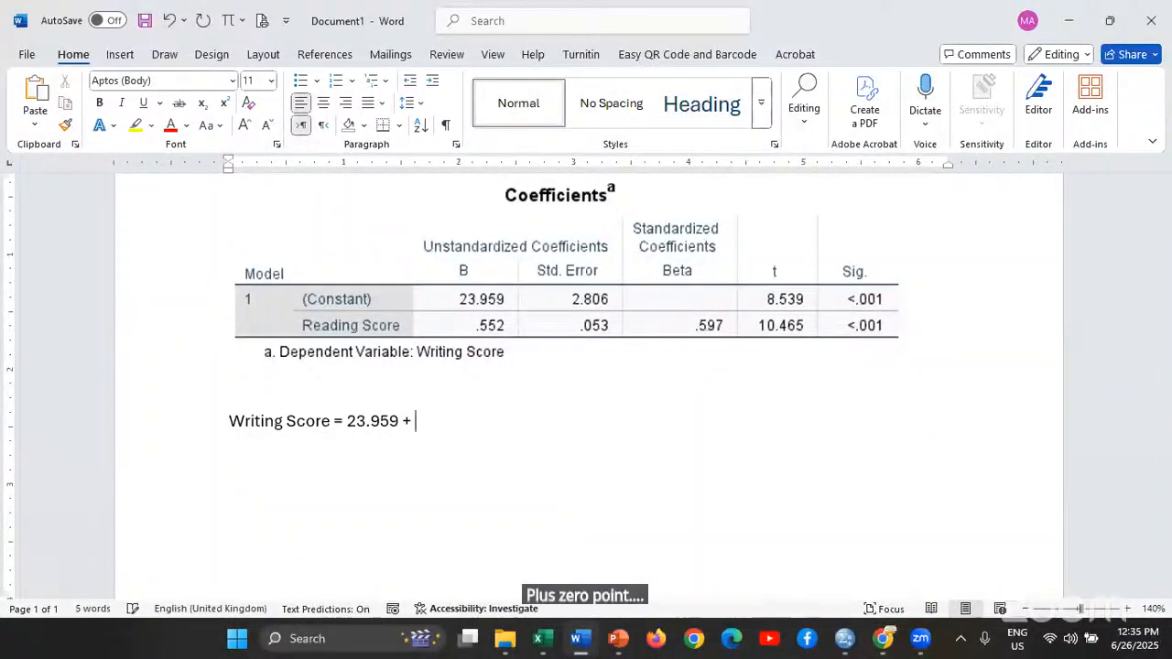
{"action": "type", "text": "0.552 R"}
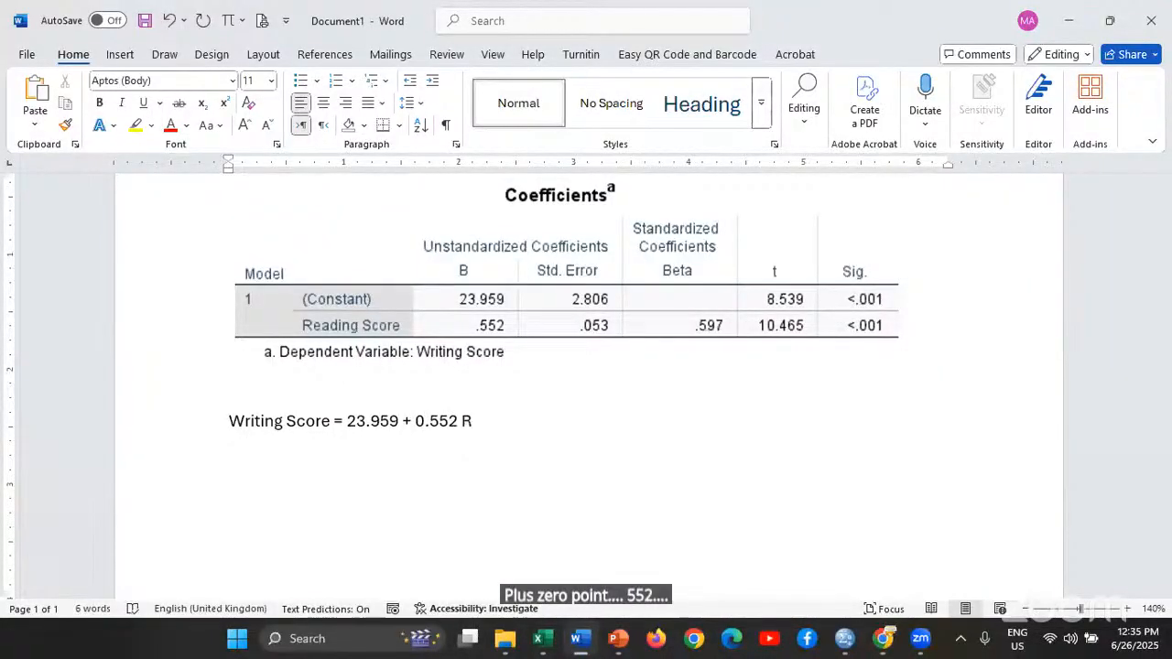
{"action": "type", "text": "ea"}
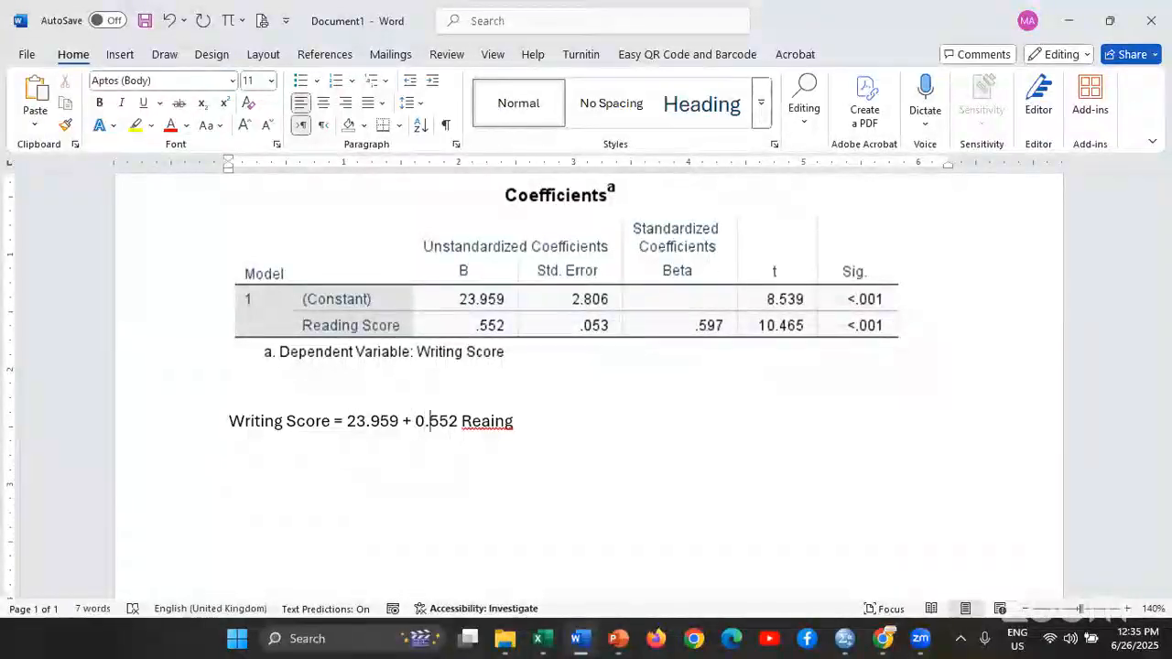
{"action": "type", "text": "ding  Score"}
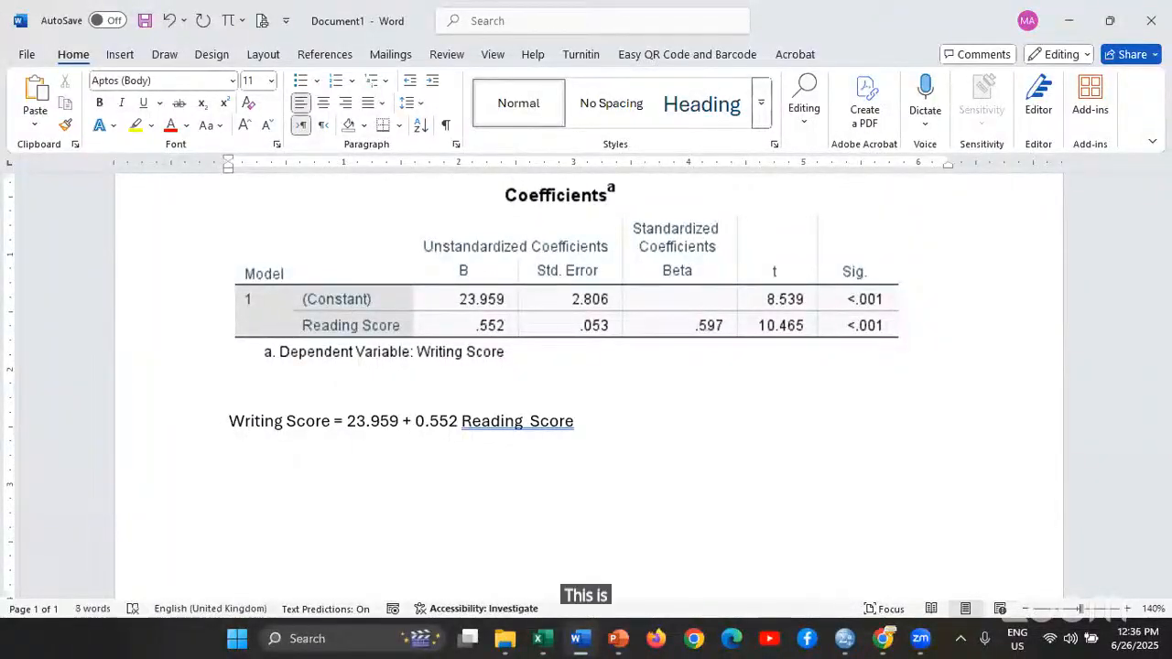
Examine the regression equation by selecting the 0.552 coefficient, both numeric terms and the whole line, and switch back to the SPSS output
{"action": "double_click", "coordinate": [441, 423]}
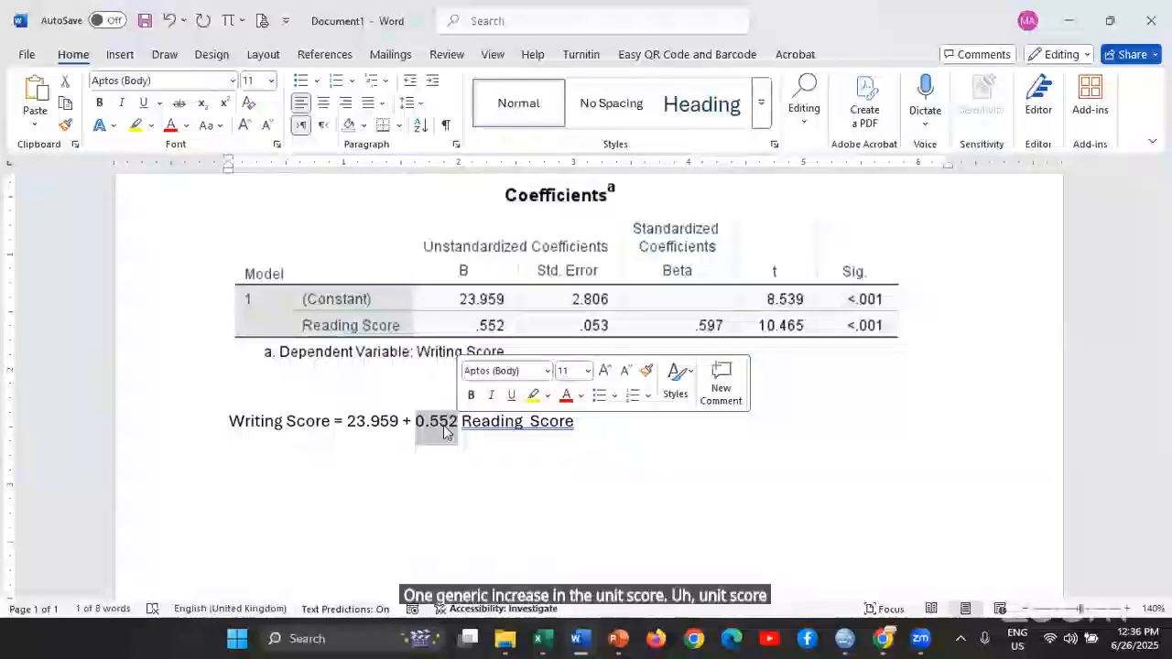
{"action": "left_click", "coordinate": [373, 446]}
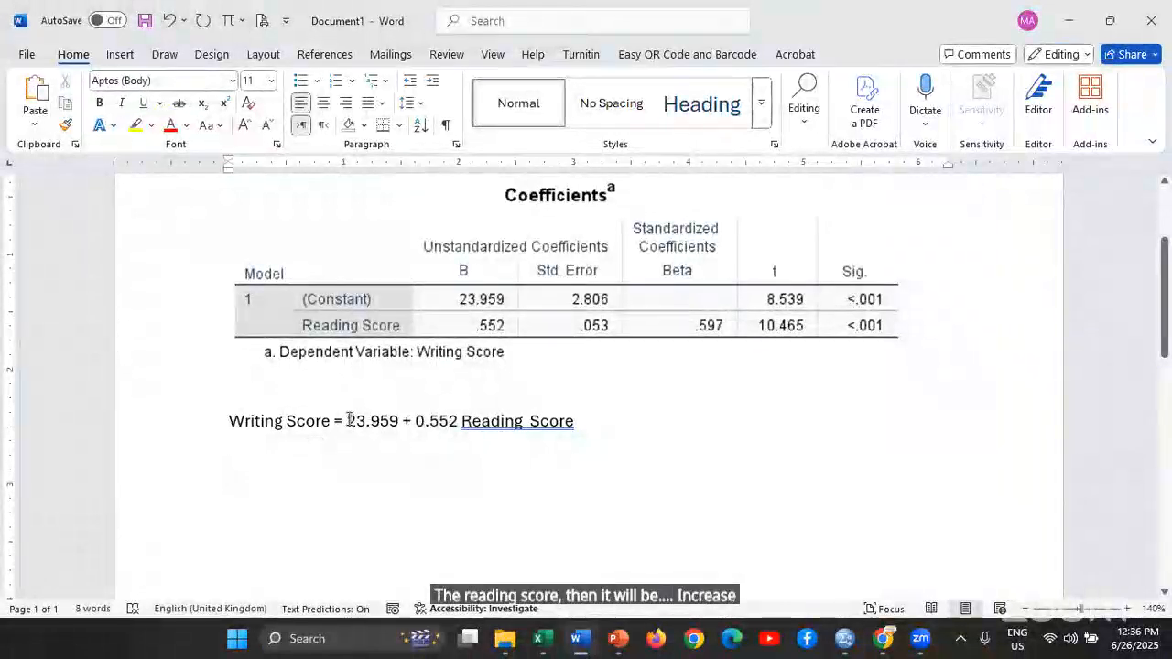
{"action": "left_click_drag", "start_coordinate": [347, 420], "coordinate": [461, 429]}
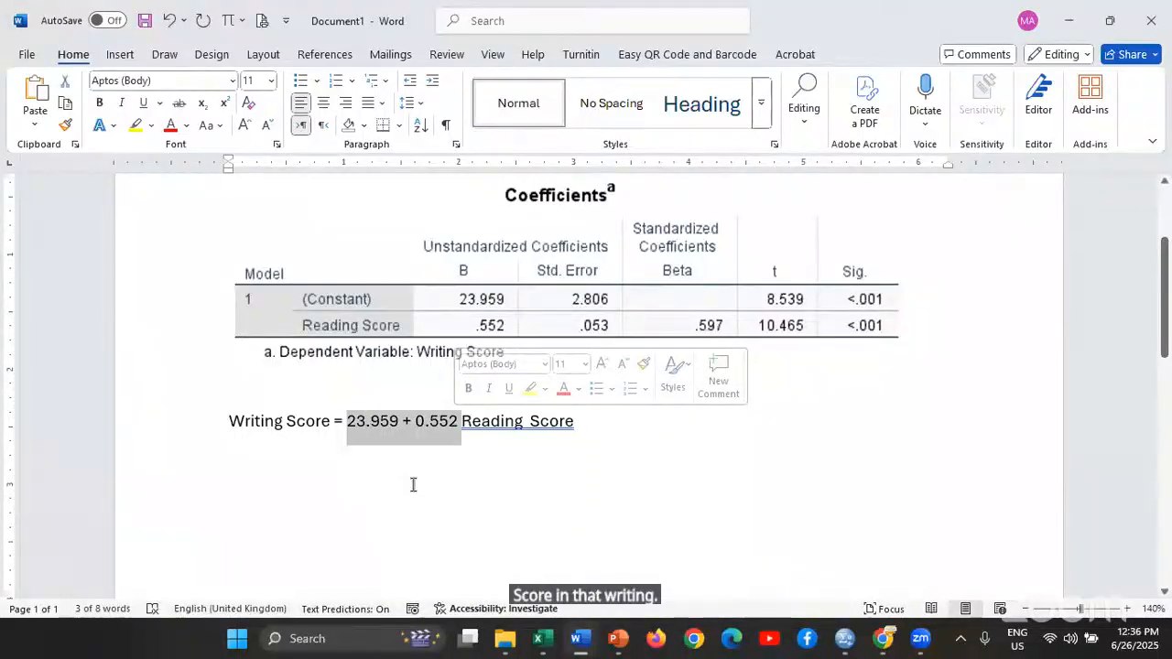
{"action": "left_click", "coordinate": [510, 447]}
{"action": "double_click", "coordinate": [568, 424]}
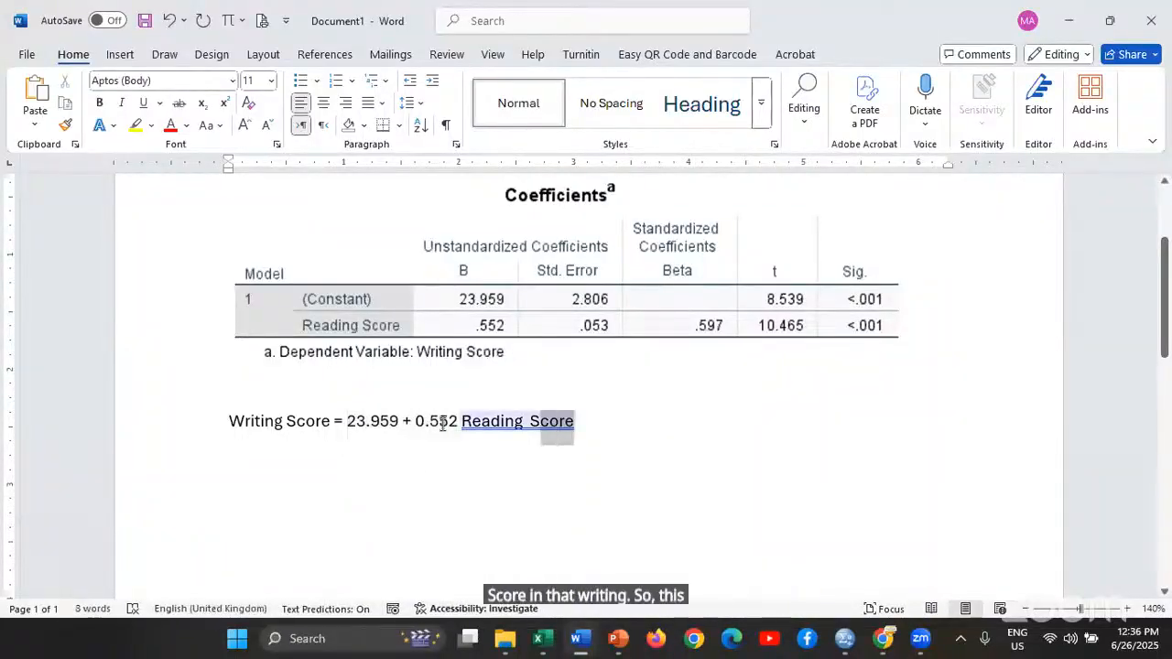
{"action": "left_click_drag", "start_coordinate": [444, 424], "coordinate": [229, 421]}
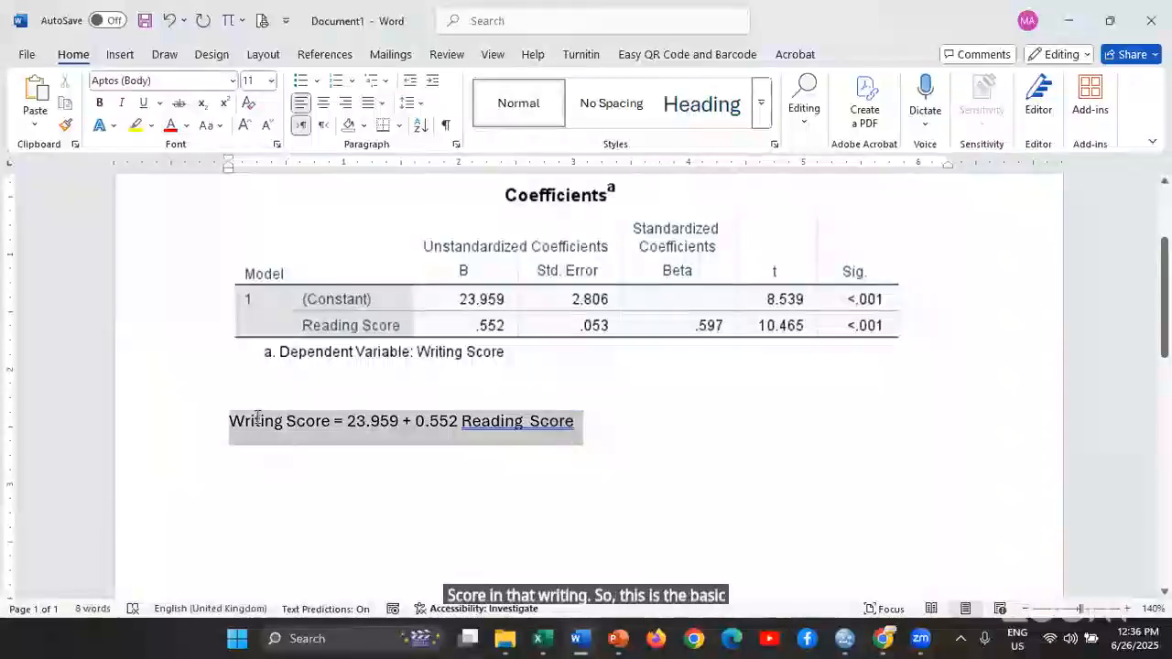
{"action": "left_click", "coordinate": [764, 528]}
{"action": "key", "text": "alt+Tab"}
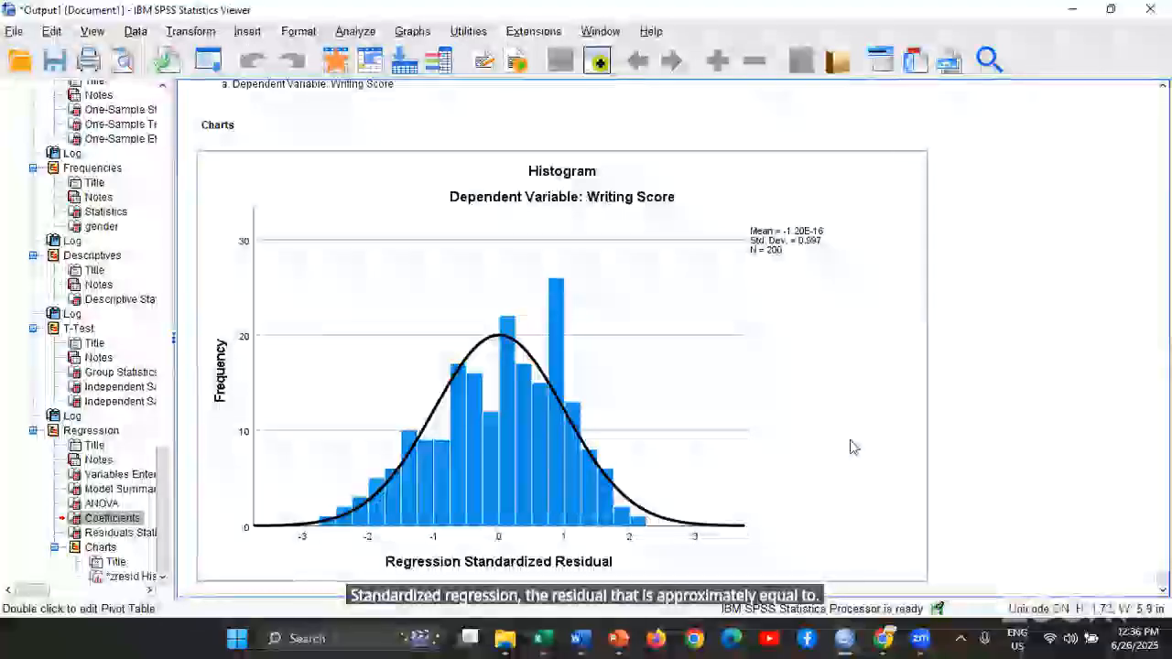
Examine the standardized residual histogram, the Coefficients and Residuals Statistics tables, and the available analysis categories
{"action": "scroll", "coordinate": [854, 443], "scroll_direction": "down", "scroll_amount": 1}
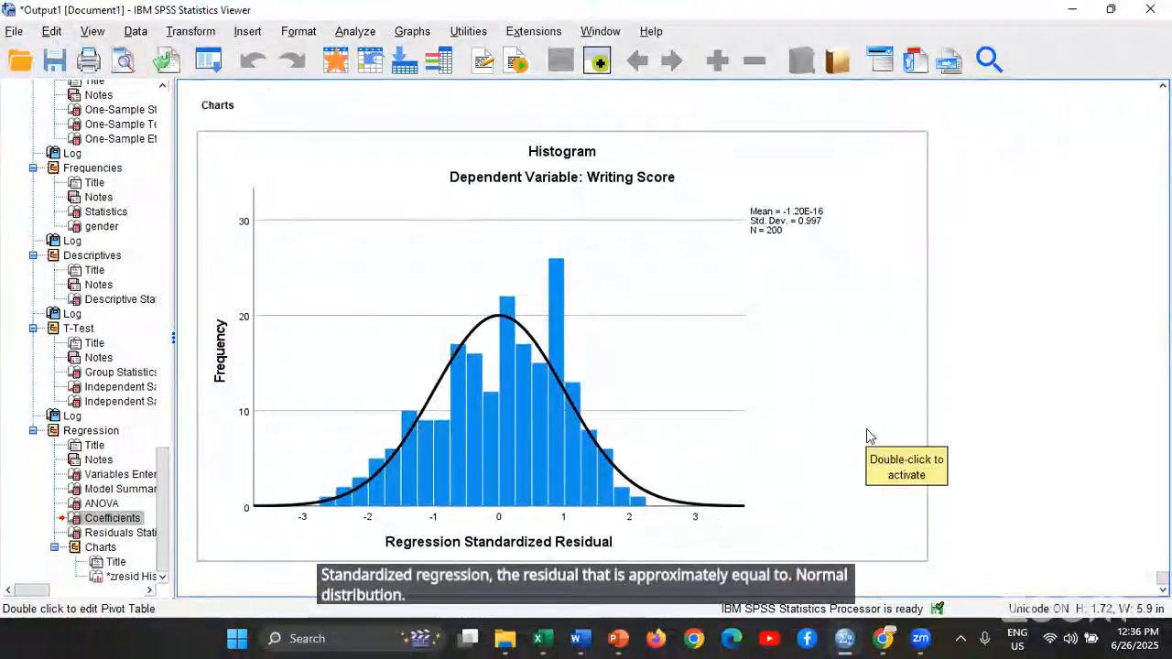
{"action": "scroll", "coordinate": [870, 437], "scroll_direction": "up", "scroll_amount": 8}
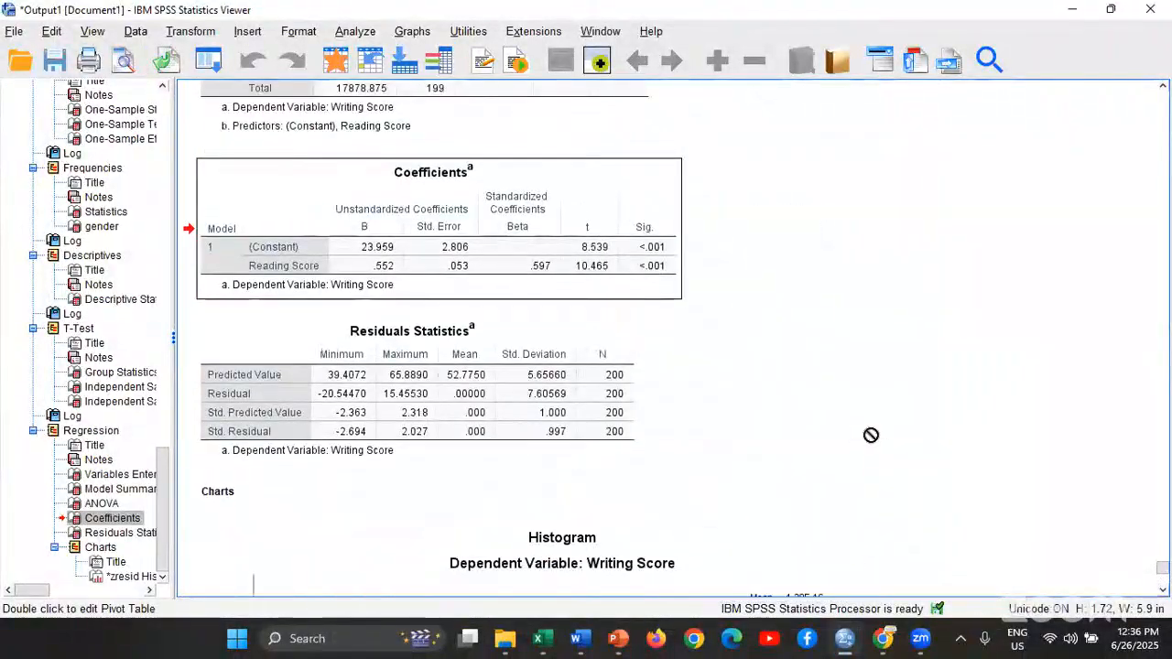
{"action": "left_click", "coordinate": [347, 35]}
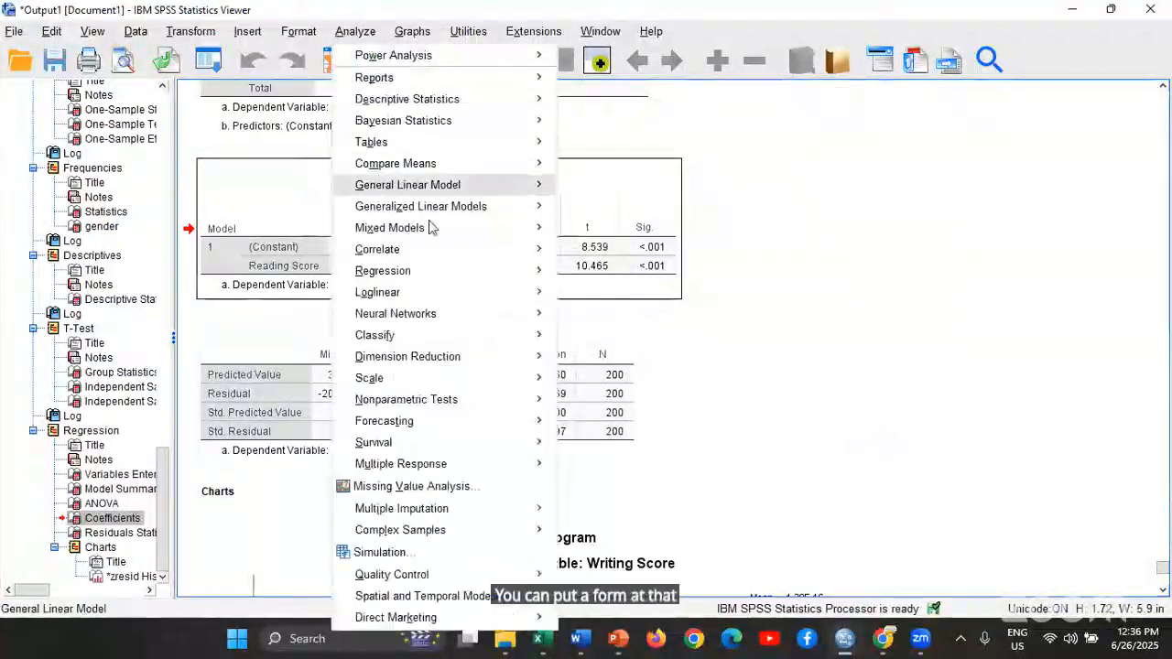
{"action": "mouse_move", "coordinate": [480, 124]}
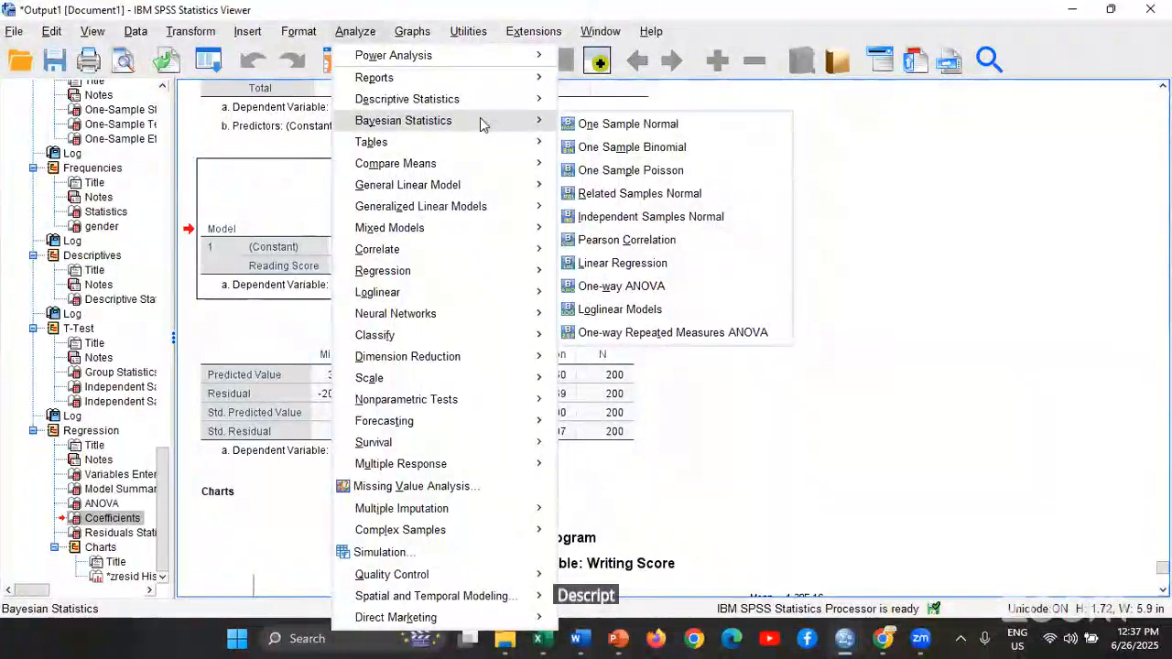
{"action": "left_click", "coordinate": [873, 195]}
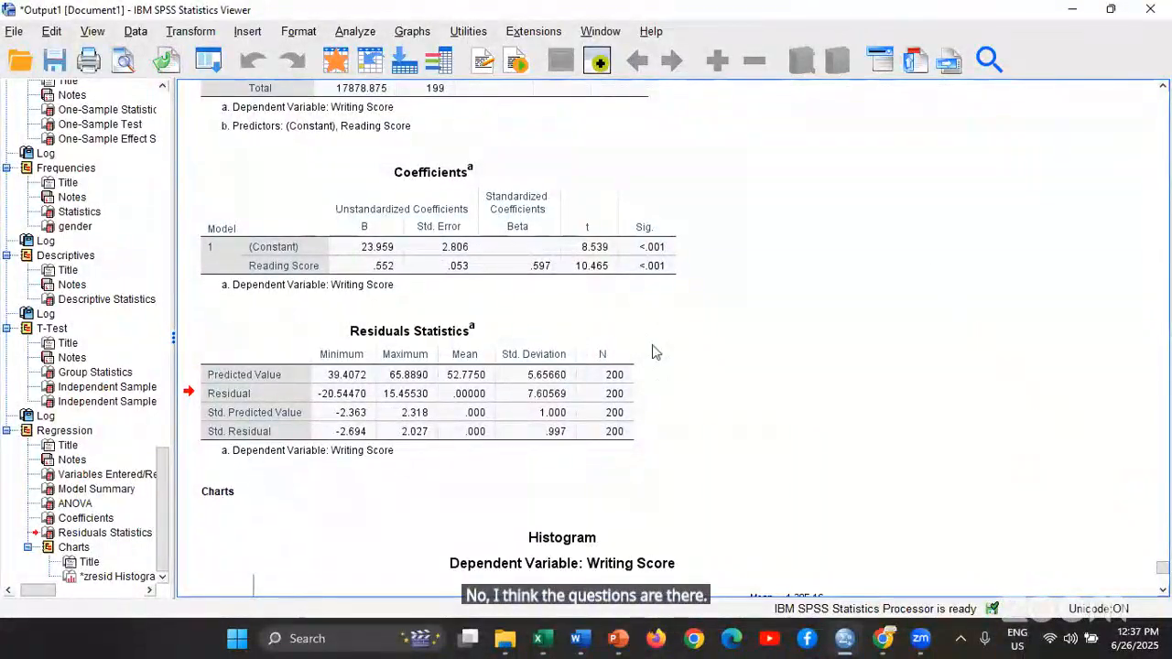
{"action": "scroll", "coordinate": [858, 314], "scroll_direction": "down", "scroll_amount": 6}
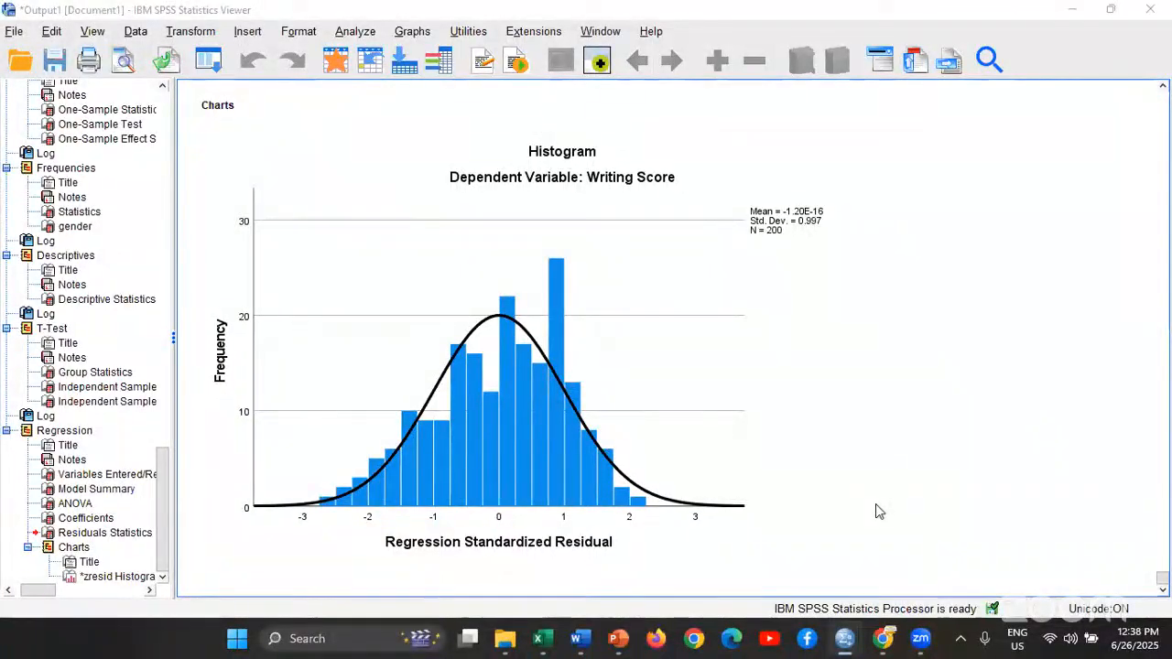
Switch to the PowerPoint slide show and go back from the Frequencies slide to the title slide "Quantitative Methods Using SPSS"
{"action": "left_click", "coordinate": [658, 535]}
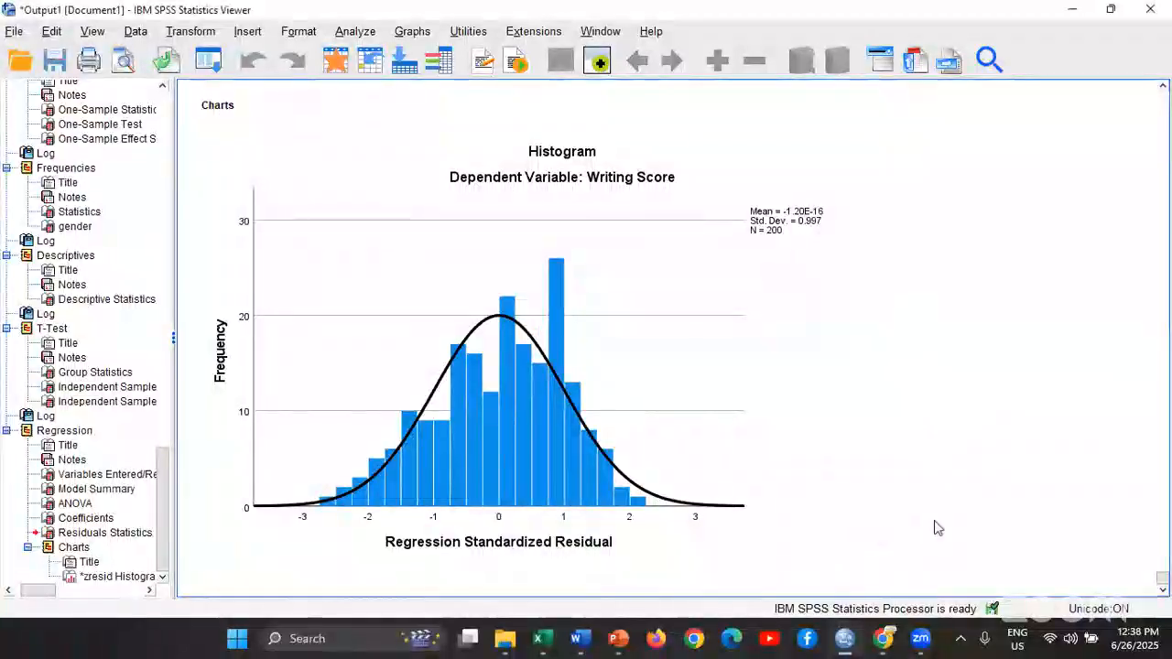
{"action": "left_click", "coordinate": [619, 639]}
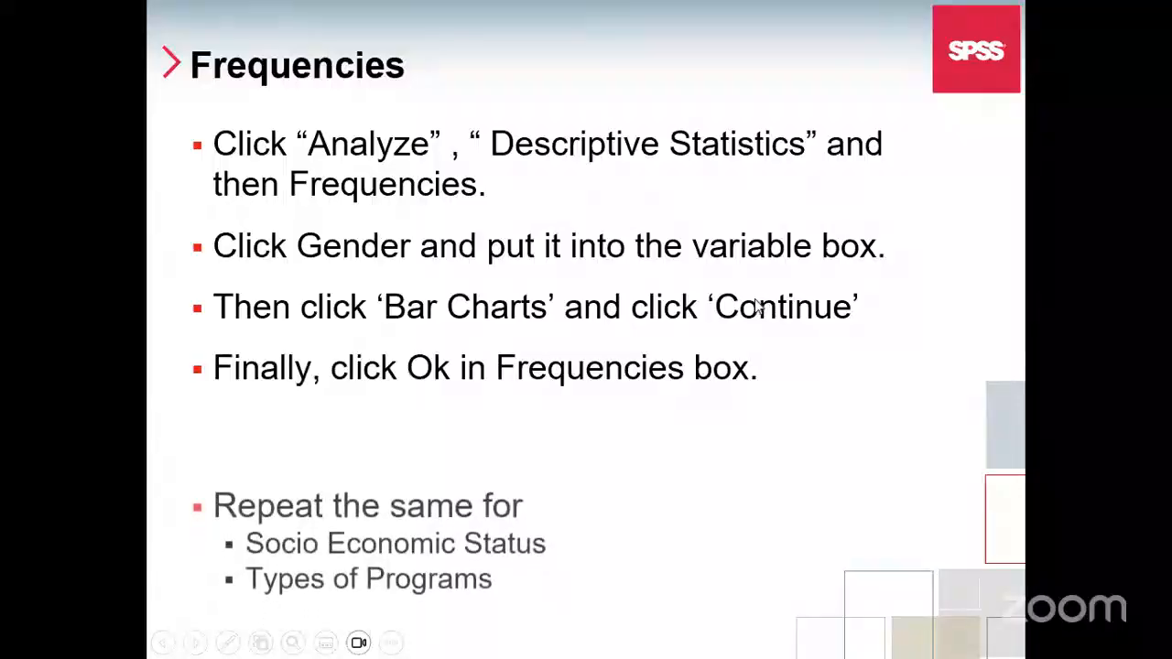
{"action": "left_click", "coordinate": [746, 301]}
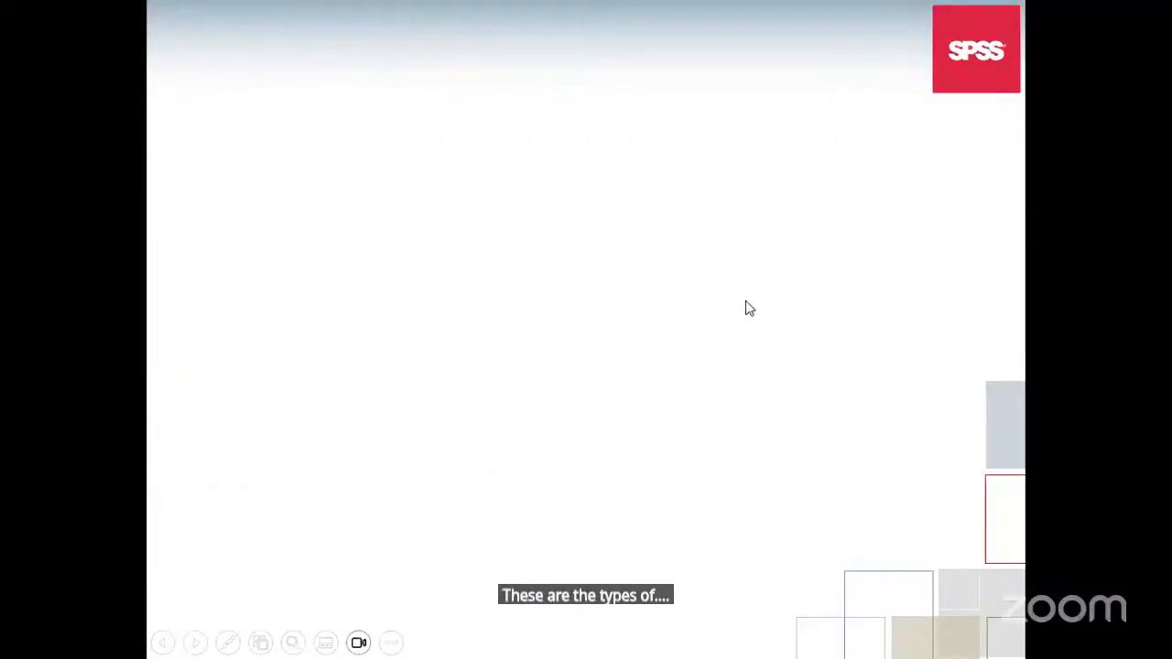
{"action": "key", "text": "Left"}
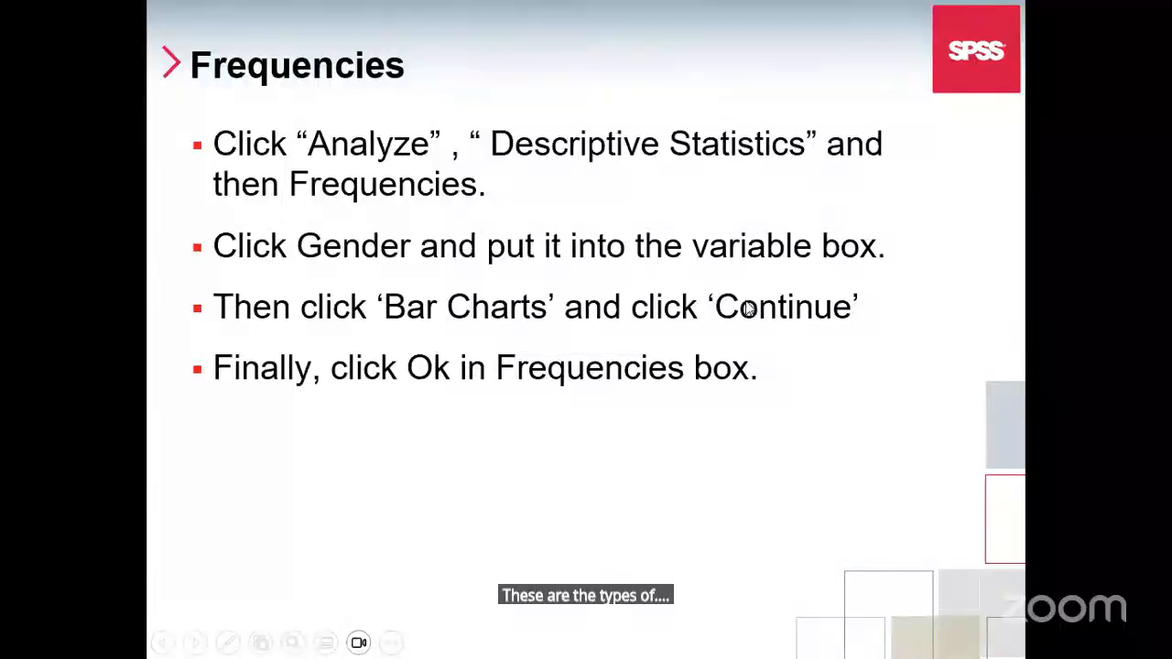
{"action": "key", "text": "Left"}
{"action": "key", "text": "Left"}
{"action": "key", "text": "Left"}
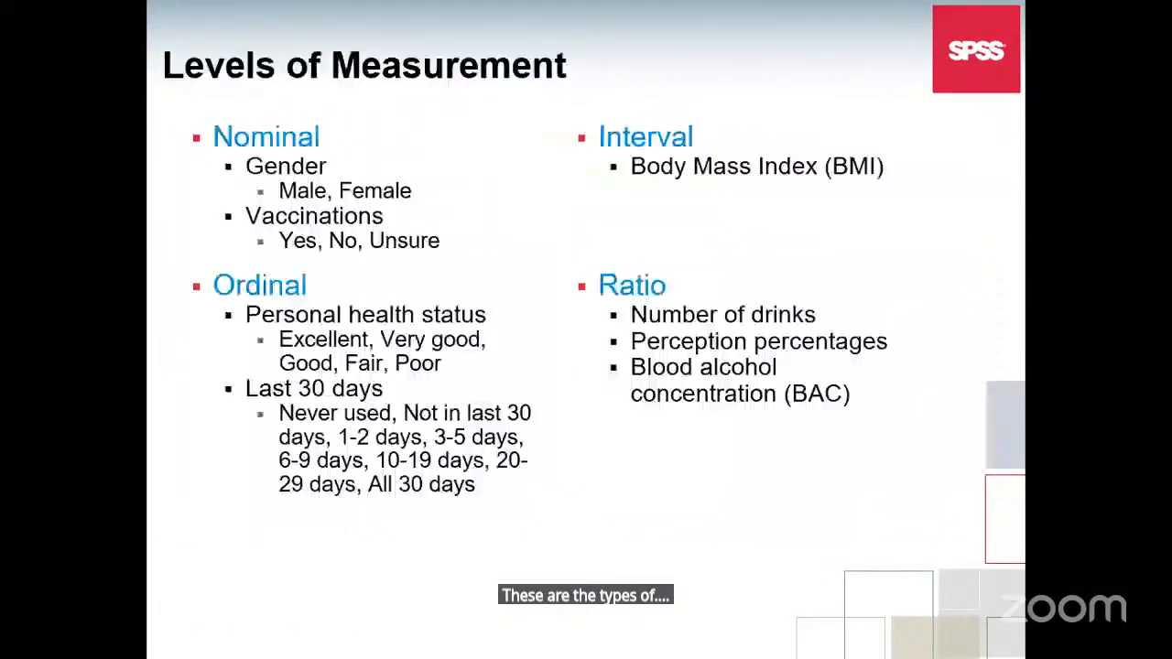
{"action": "key", "text": "Left"}
{"action": "key", "text": "Left"}
{"action": "key", "text": "Left"}
{"action": "key", "text": "Left"}
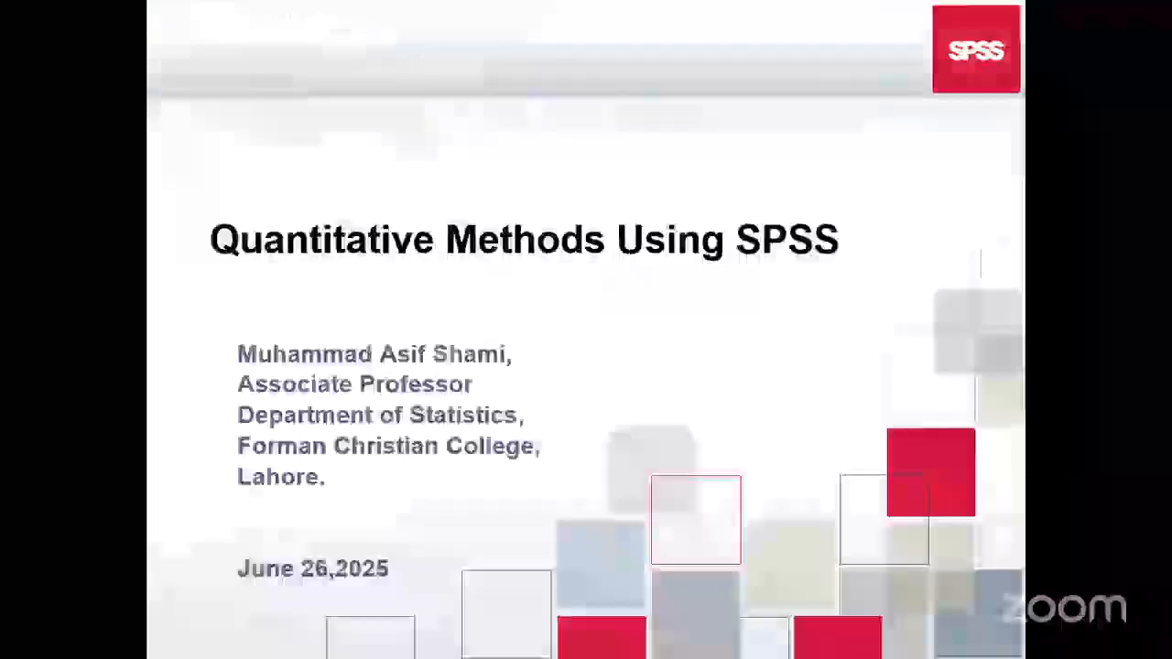
{"action": "key", "text": "Right"}
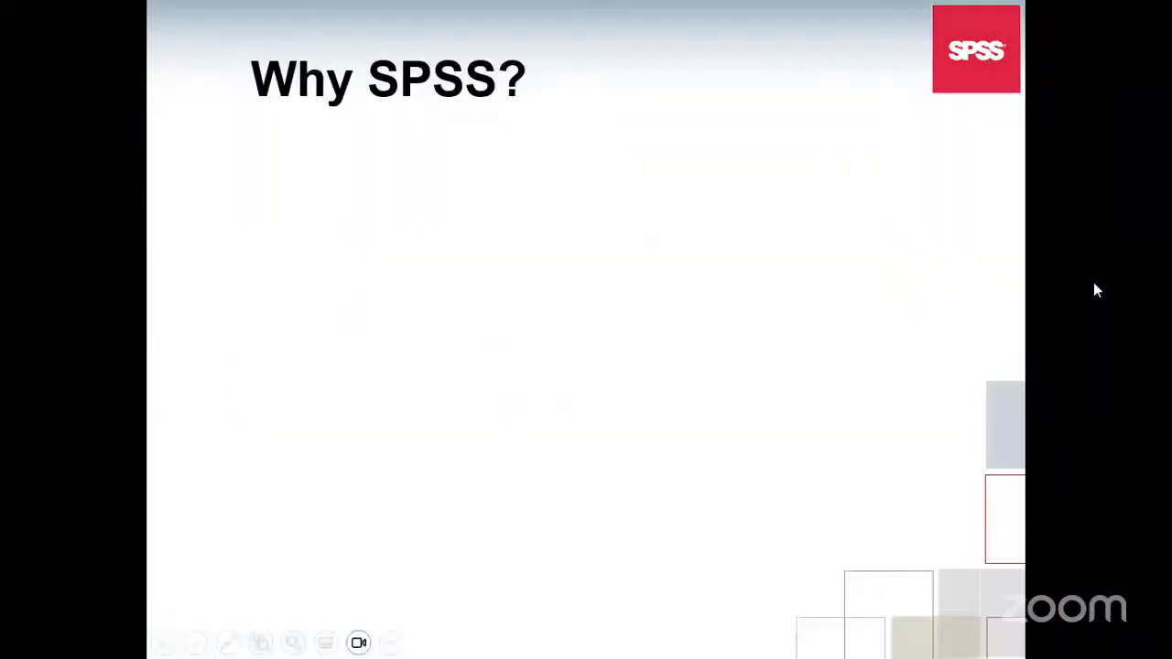
{"action": "key", "text": "Left"}
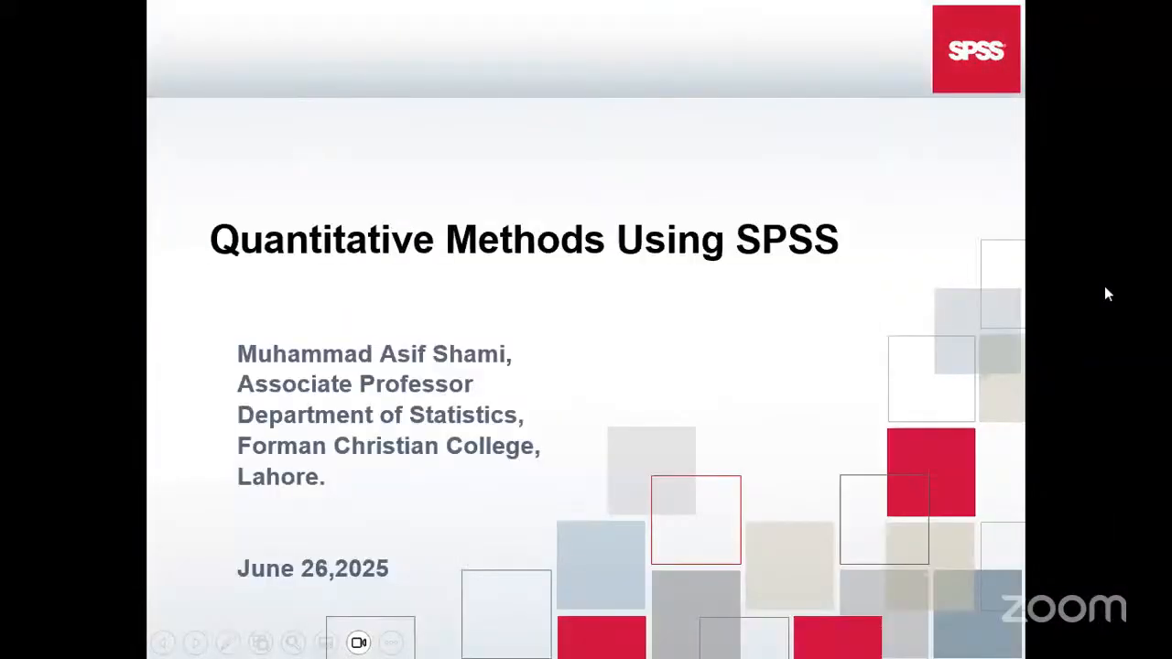